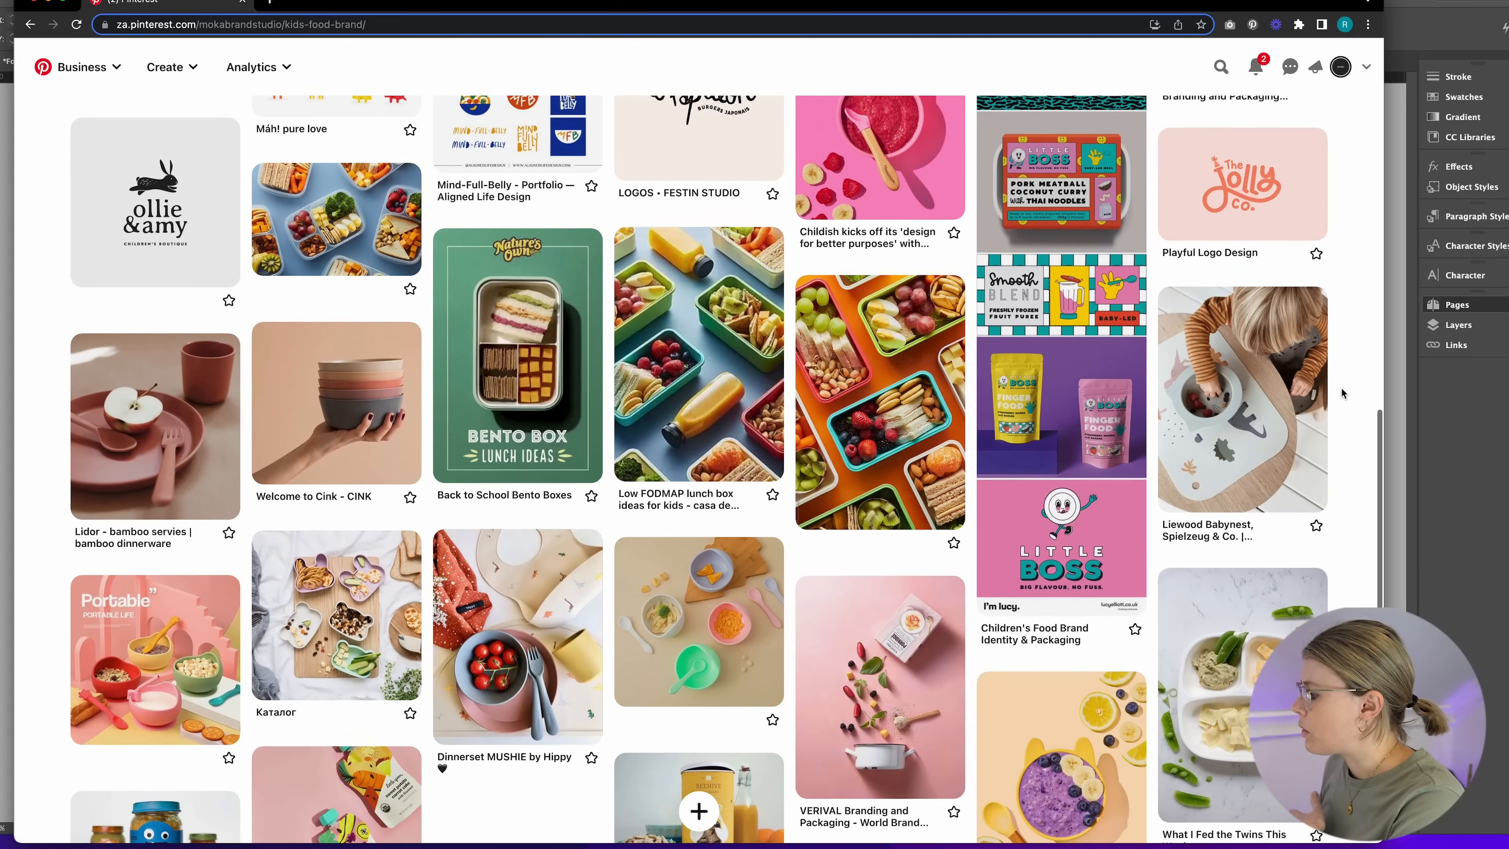
# - Examine the packaging, logo and illustration pins on the kids food brand Pinterest board, including the Lotta Nieminen cookbook pin
pyautogui.scroll(7, 1341, 389)
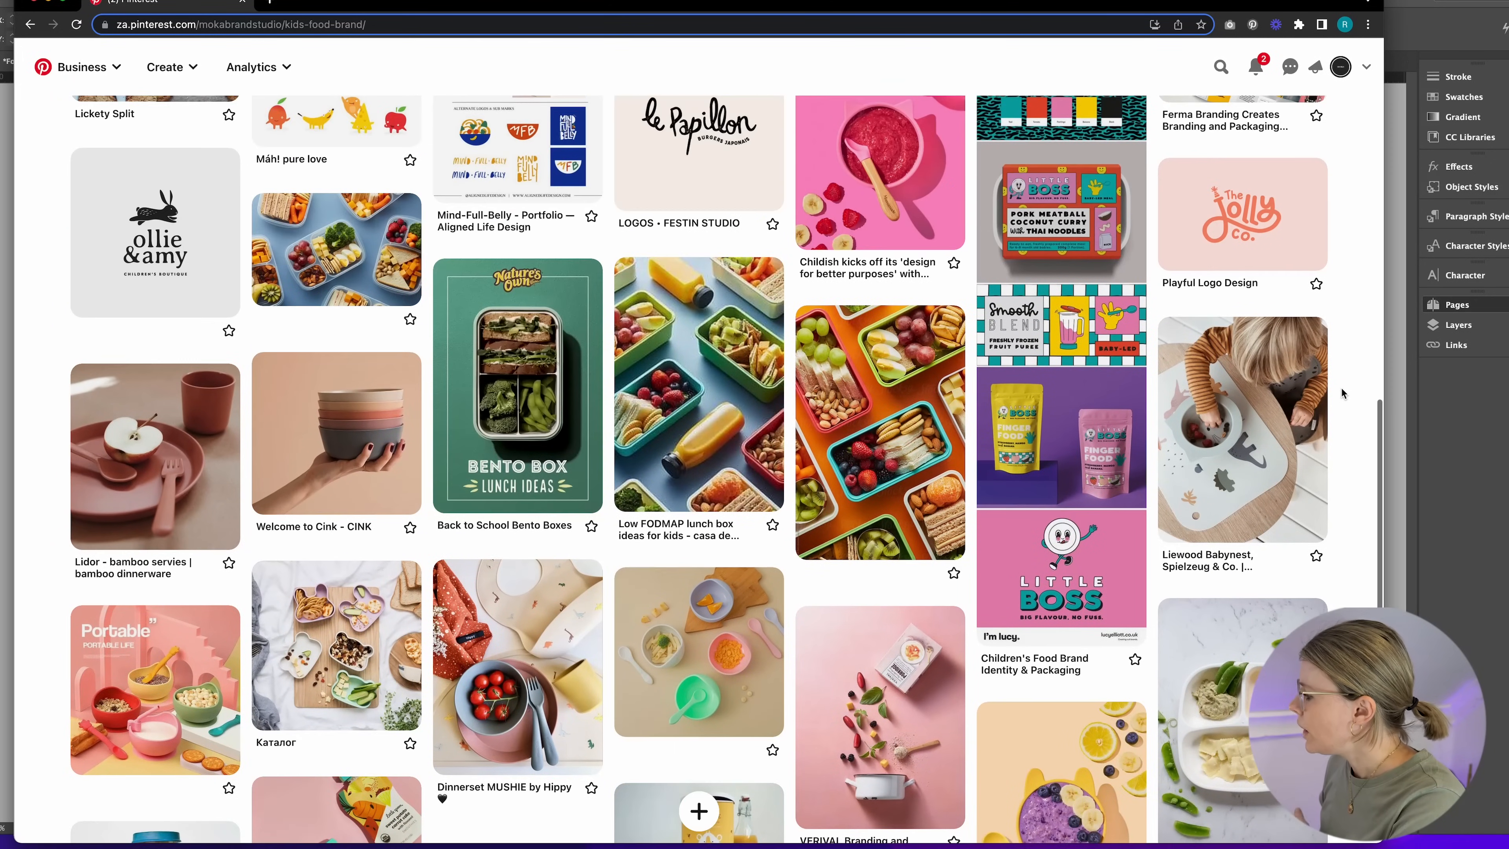
pyautogui.scroll(10, 1342, 388)
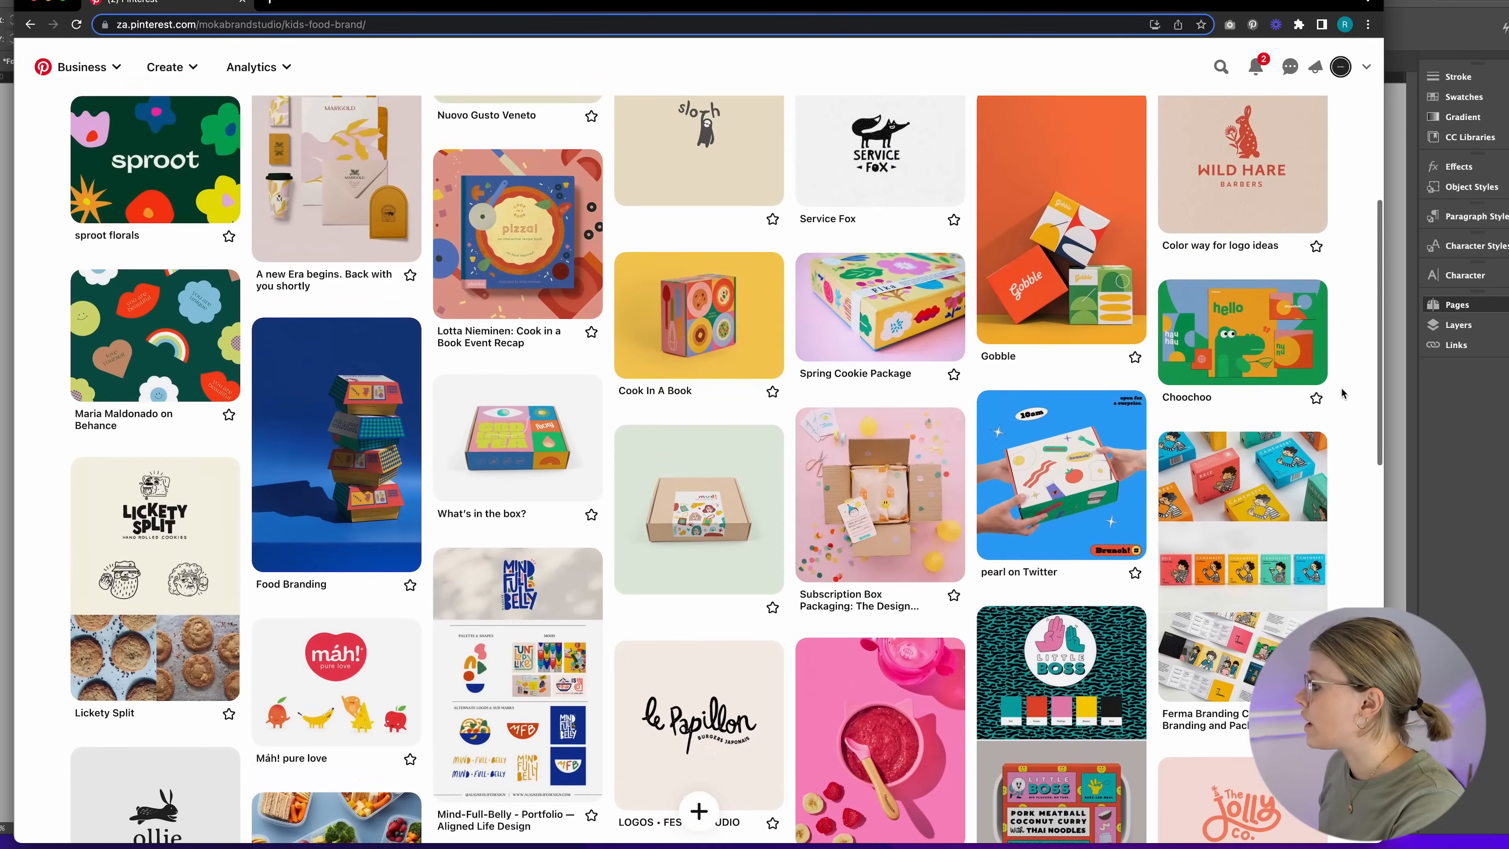
pyautogui.scroll(-1, 1342, 394)
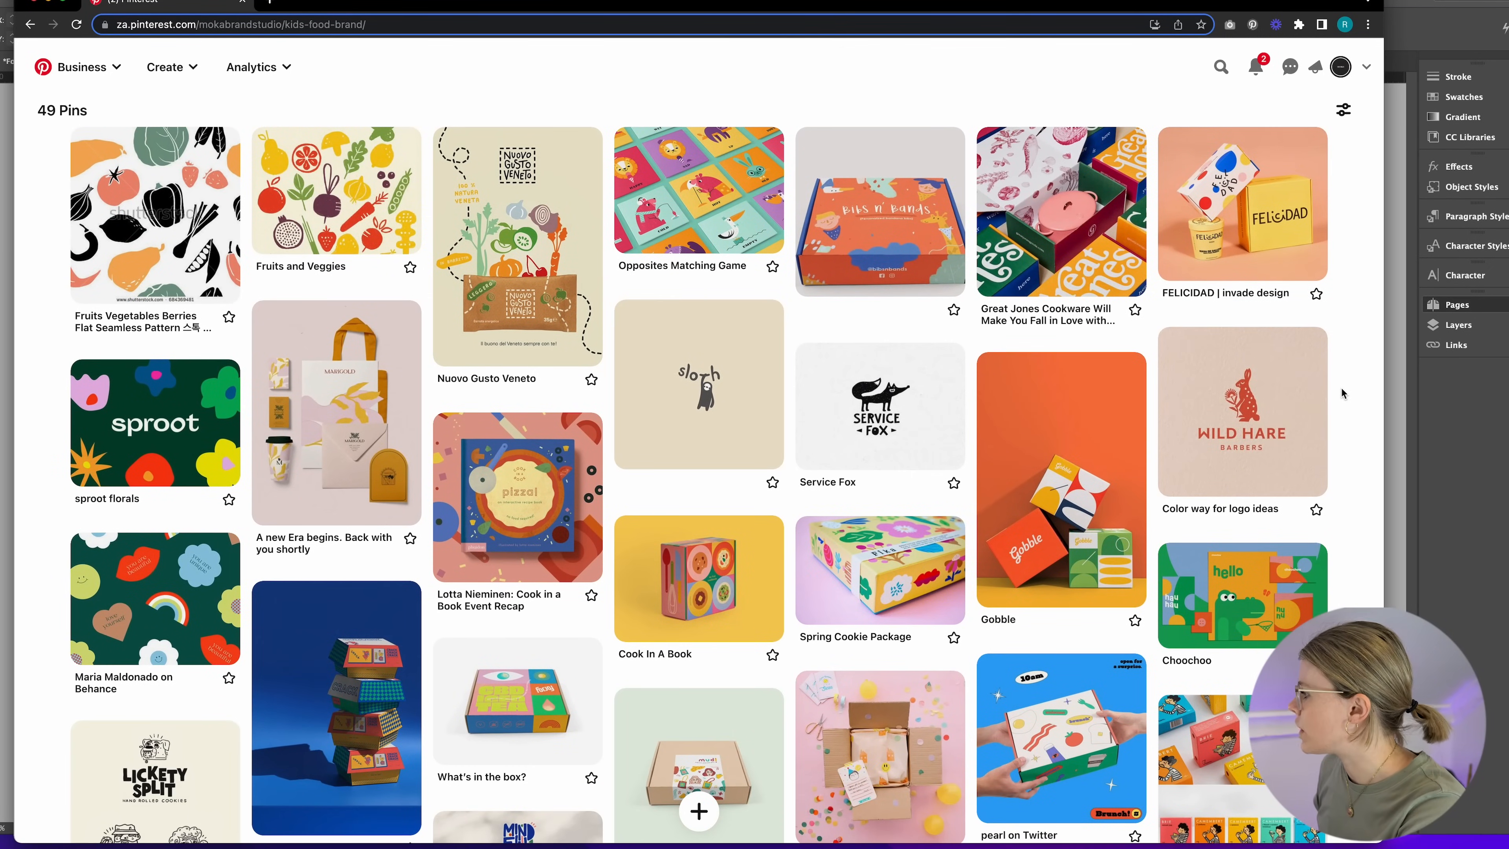
pyautogui.scroll(-1, 1341, 393)
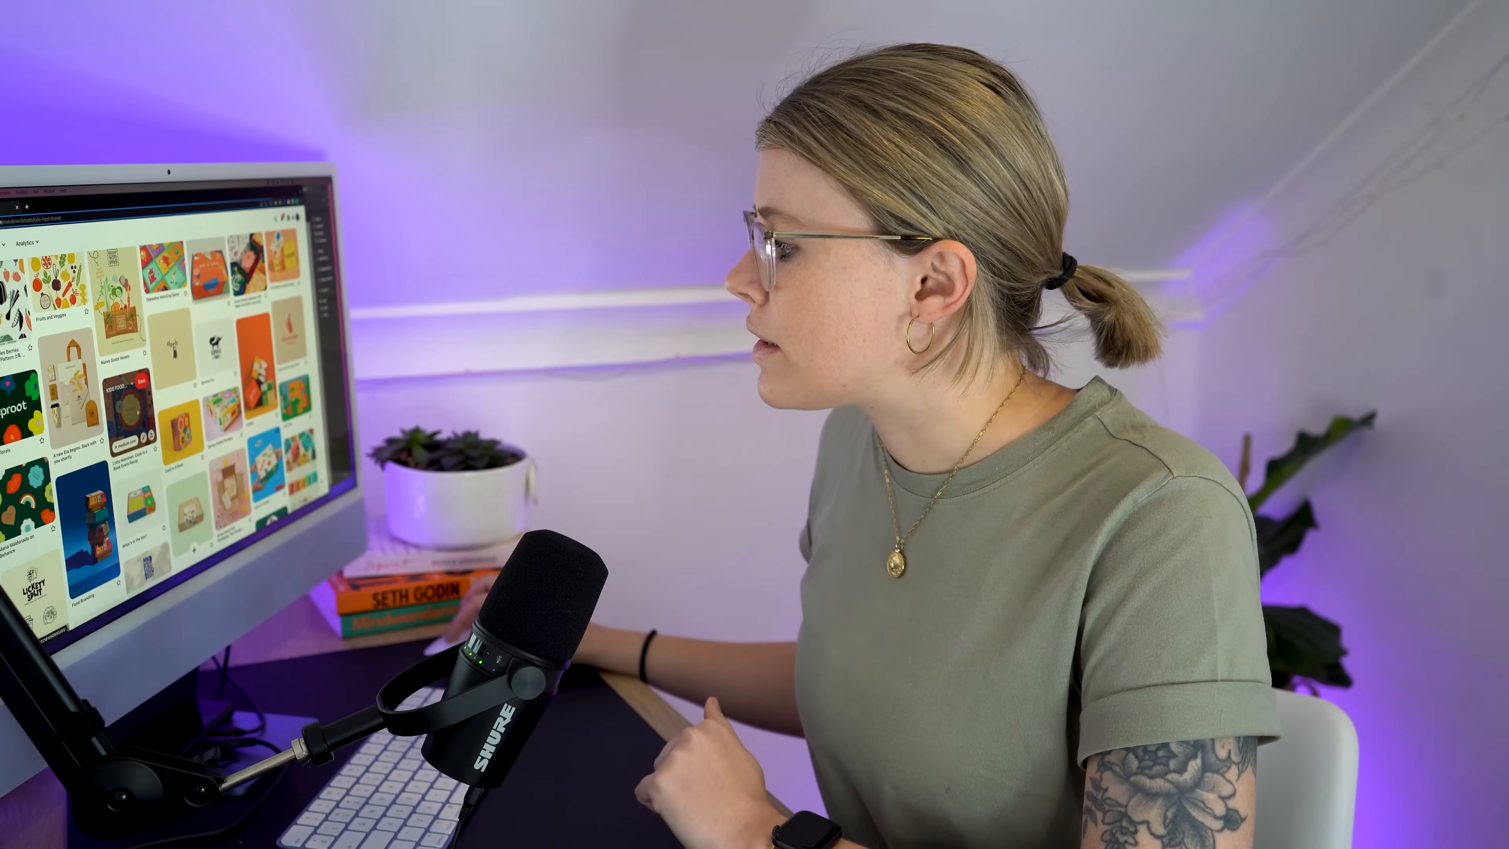
pyautogui.click(129, 412)
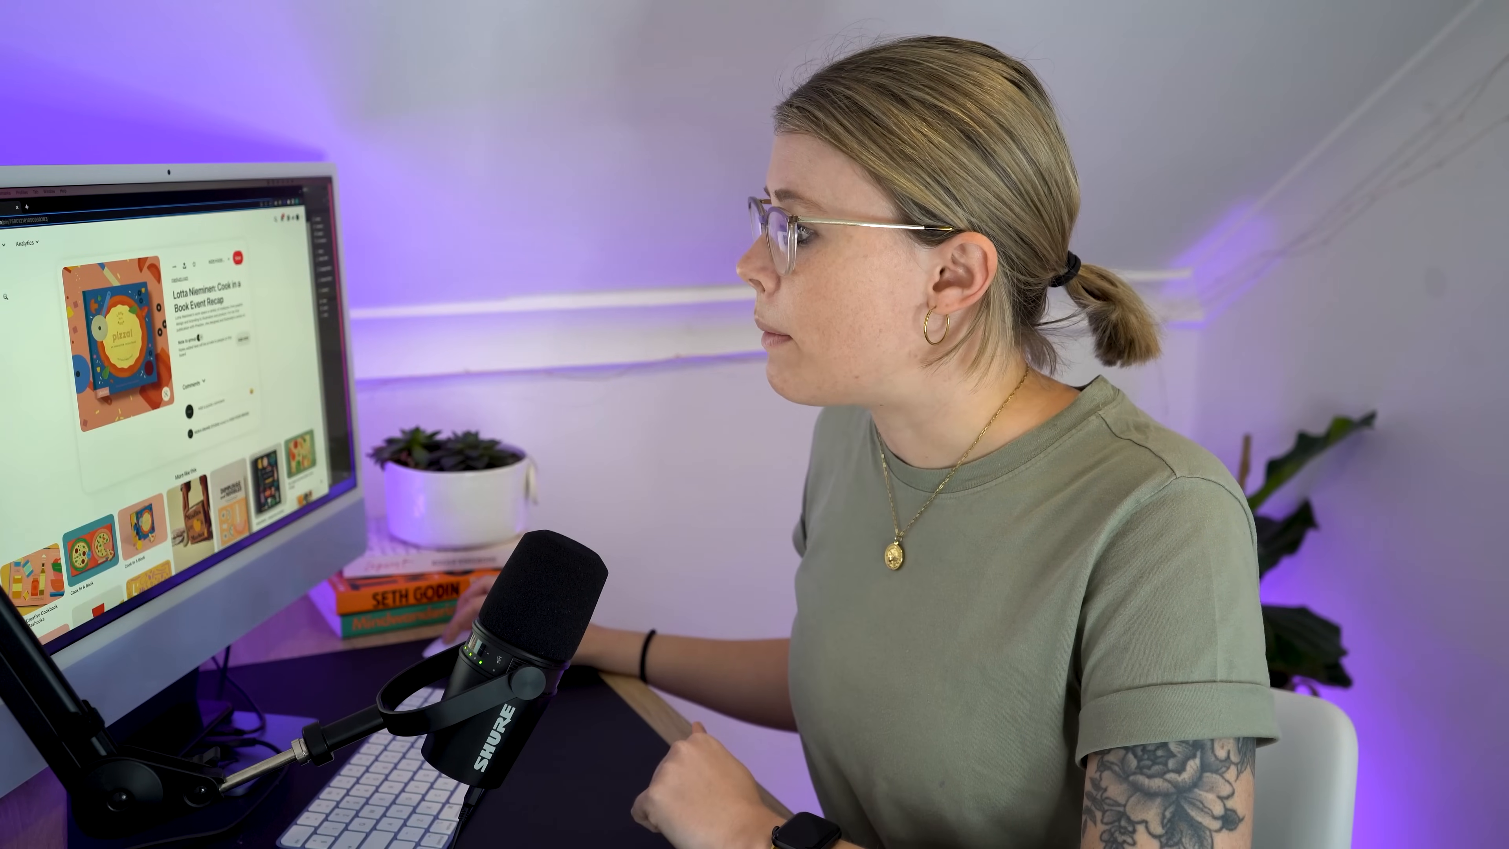
pyautogui.hscroll(-3, 119, 332)
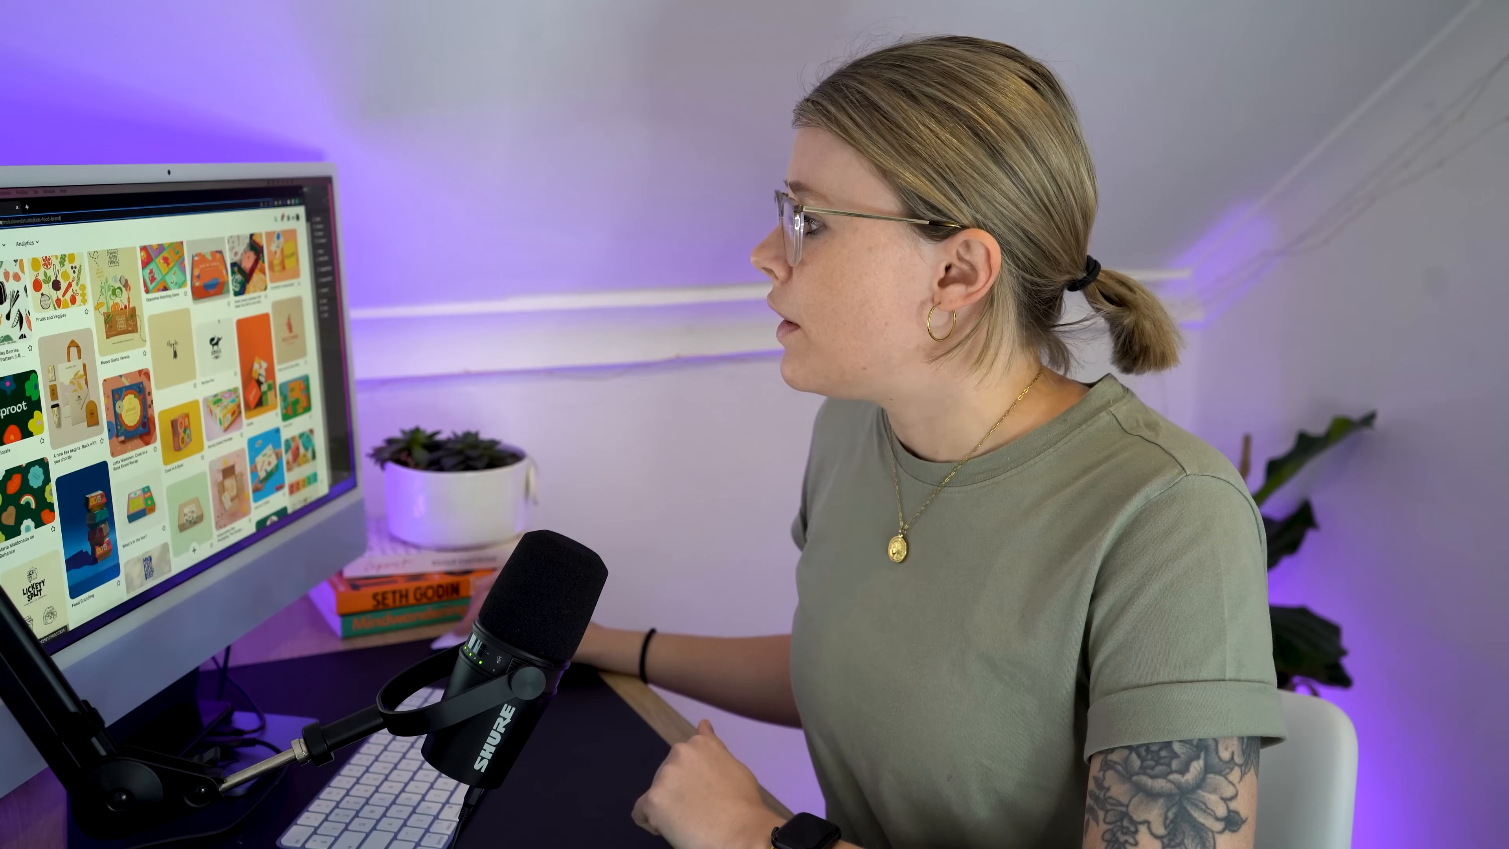
pyautogui.scroll(3, 215, 339)
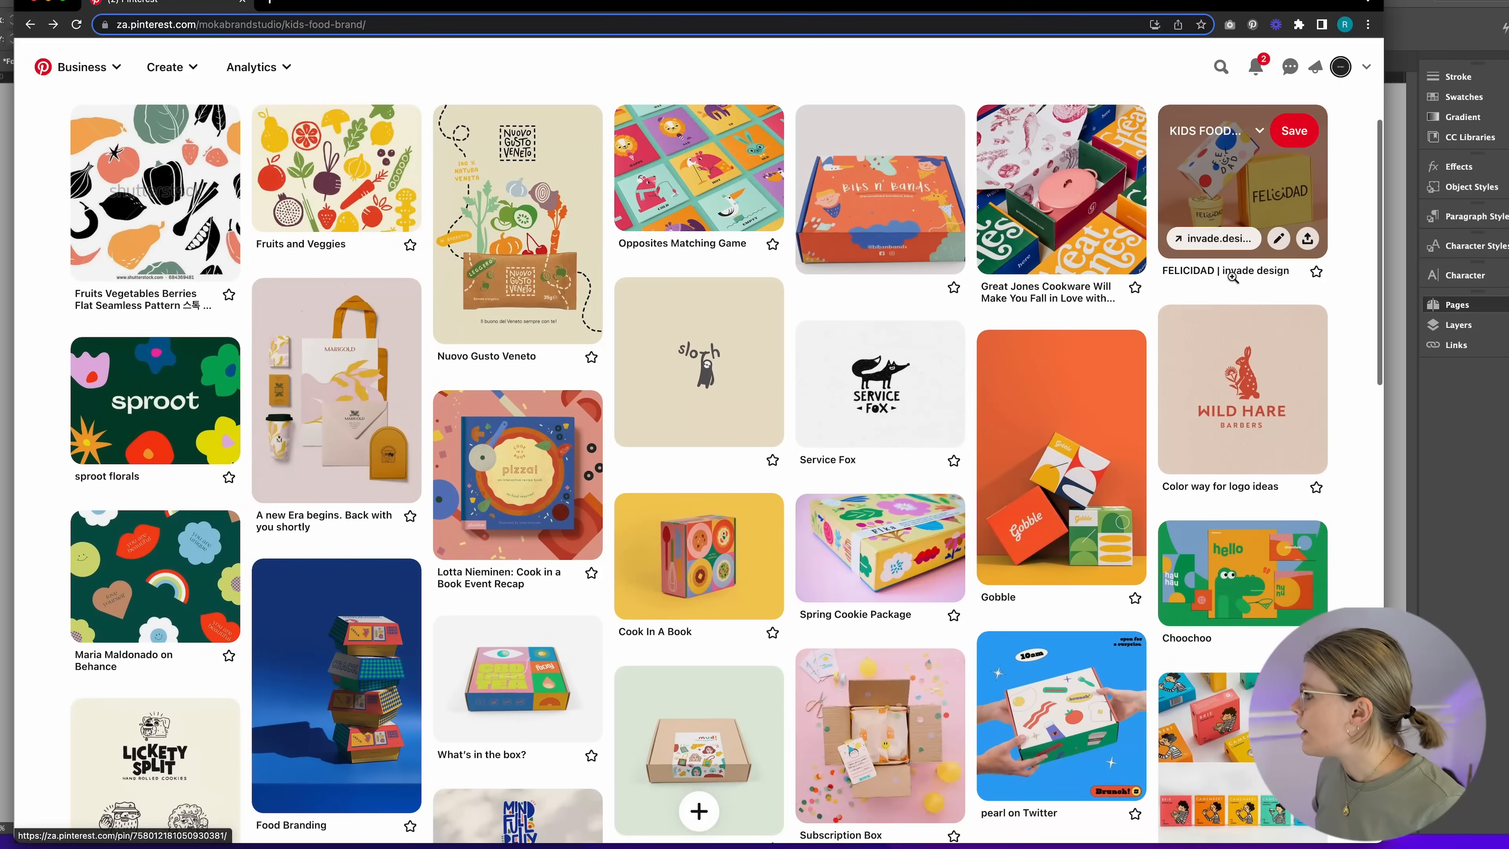
pyautogui.scroll(-1, 1360, 297)
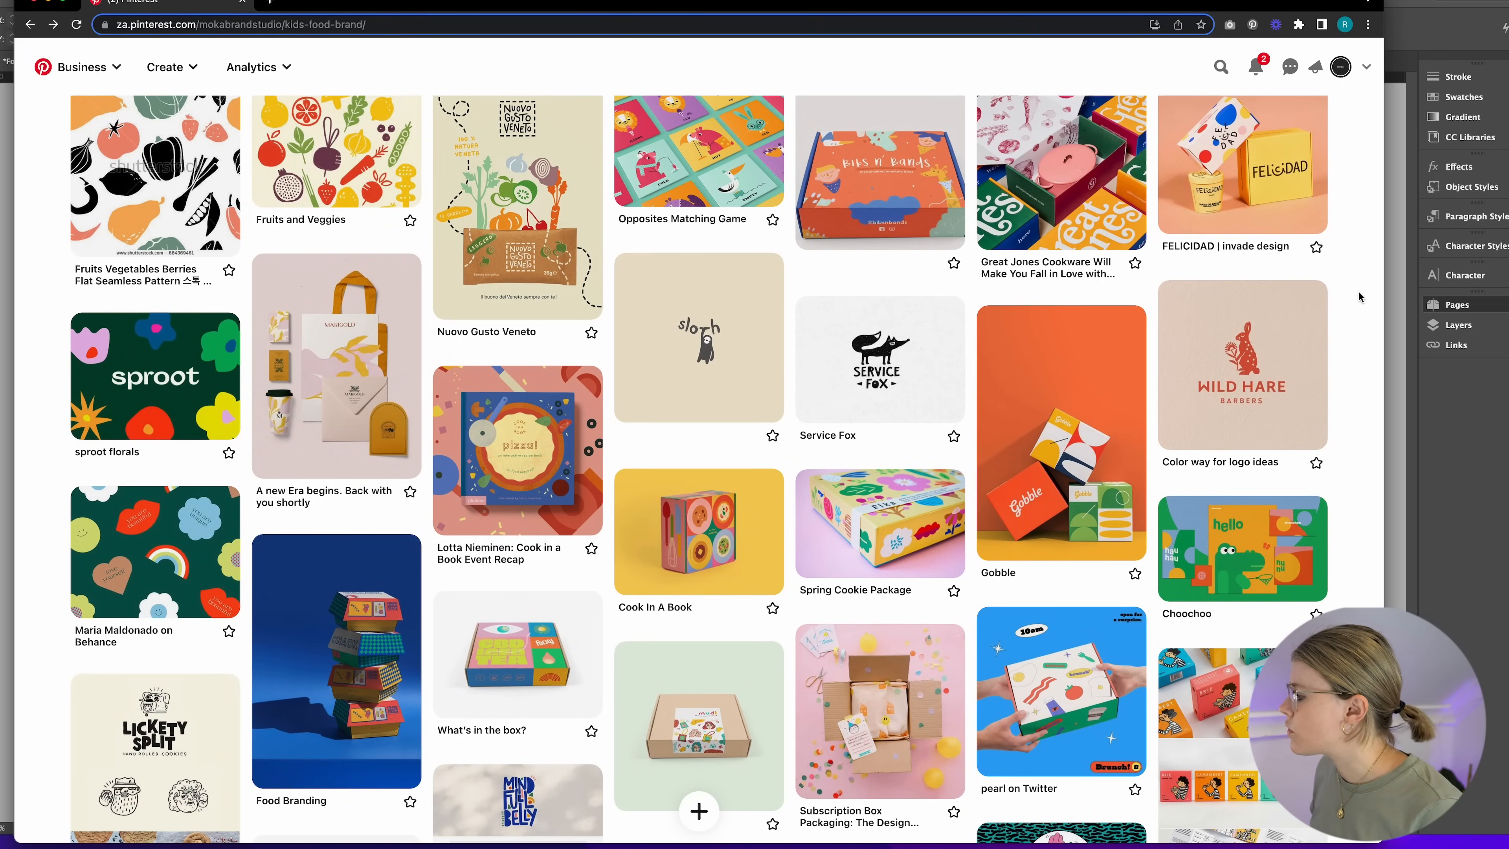
pyautogui.scroll(-1, 1360, 297)
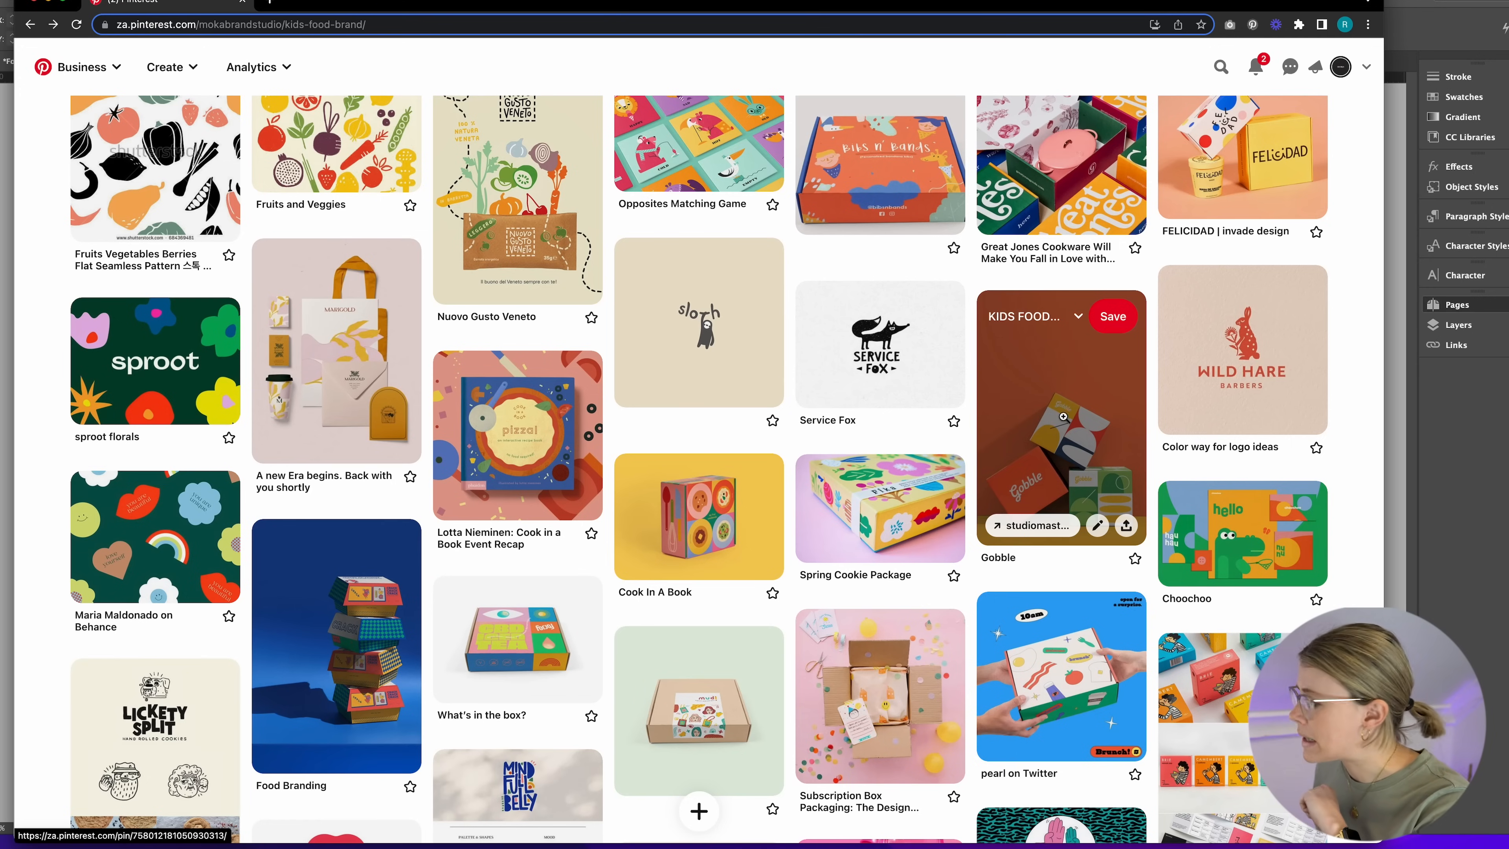
# - Switch to InDesign and compare the first two mood board pages of FoodBrand_mood-board.indd for colours, logos and imagery
pyautogui.click(1443, 451)
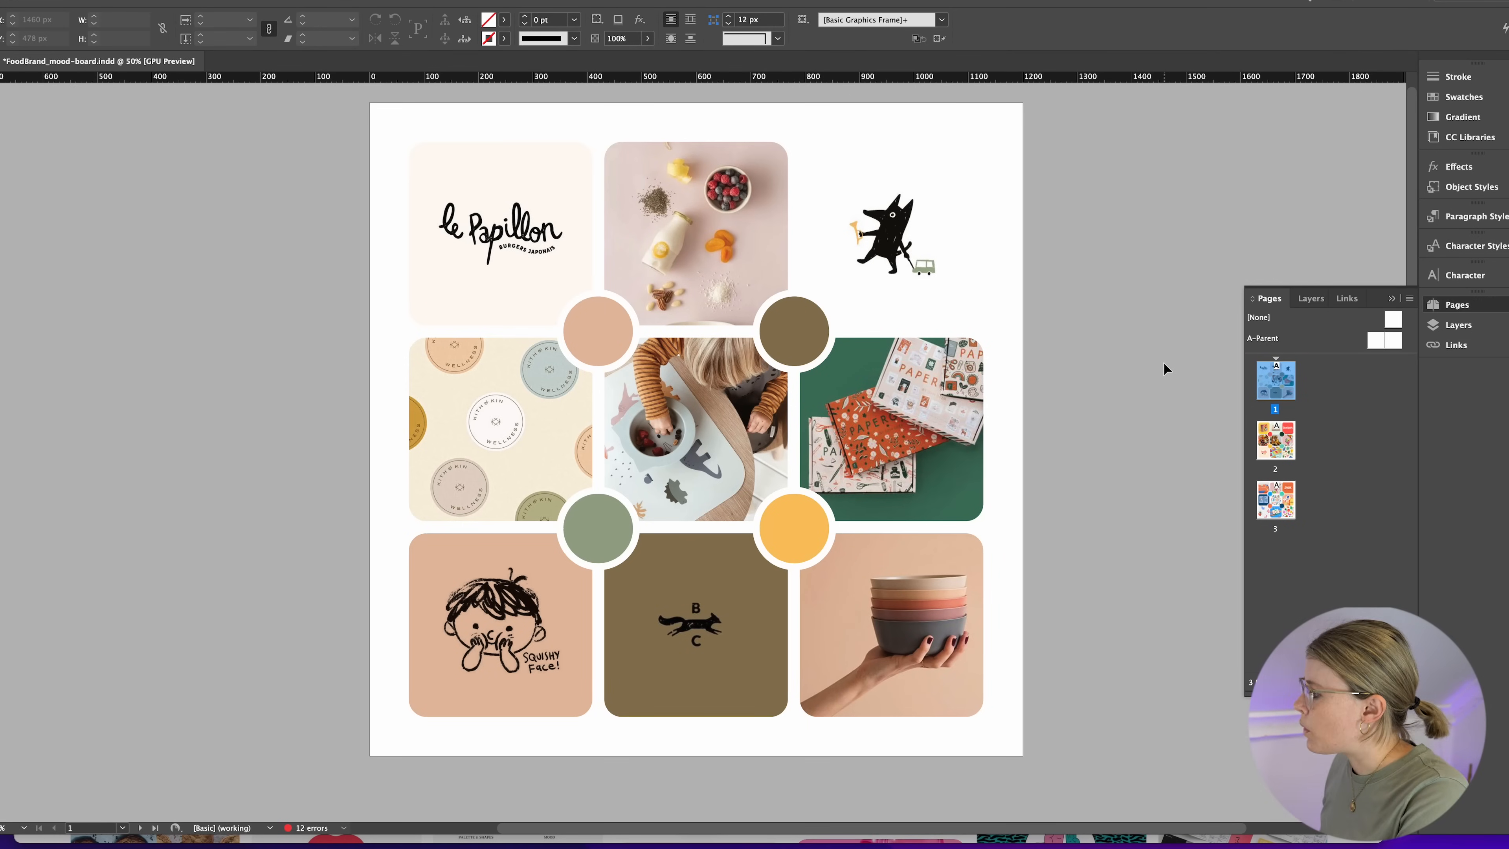
pyautogui.scroll(1, 1098, 375)
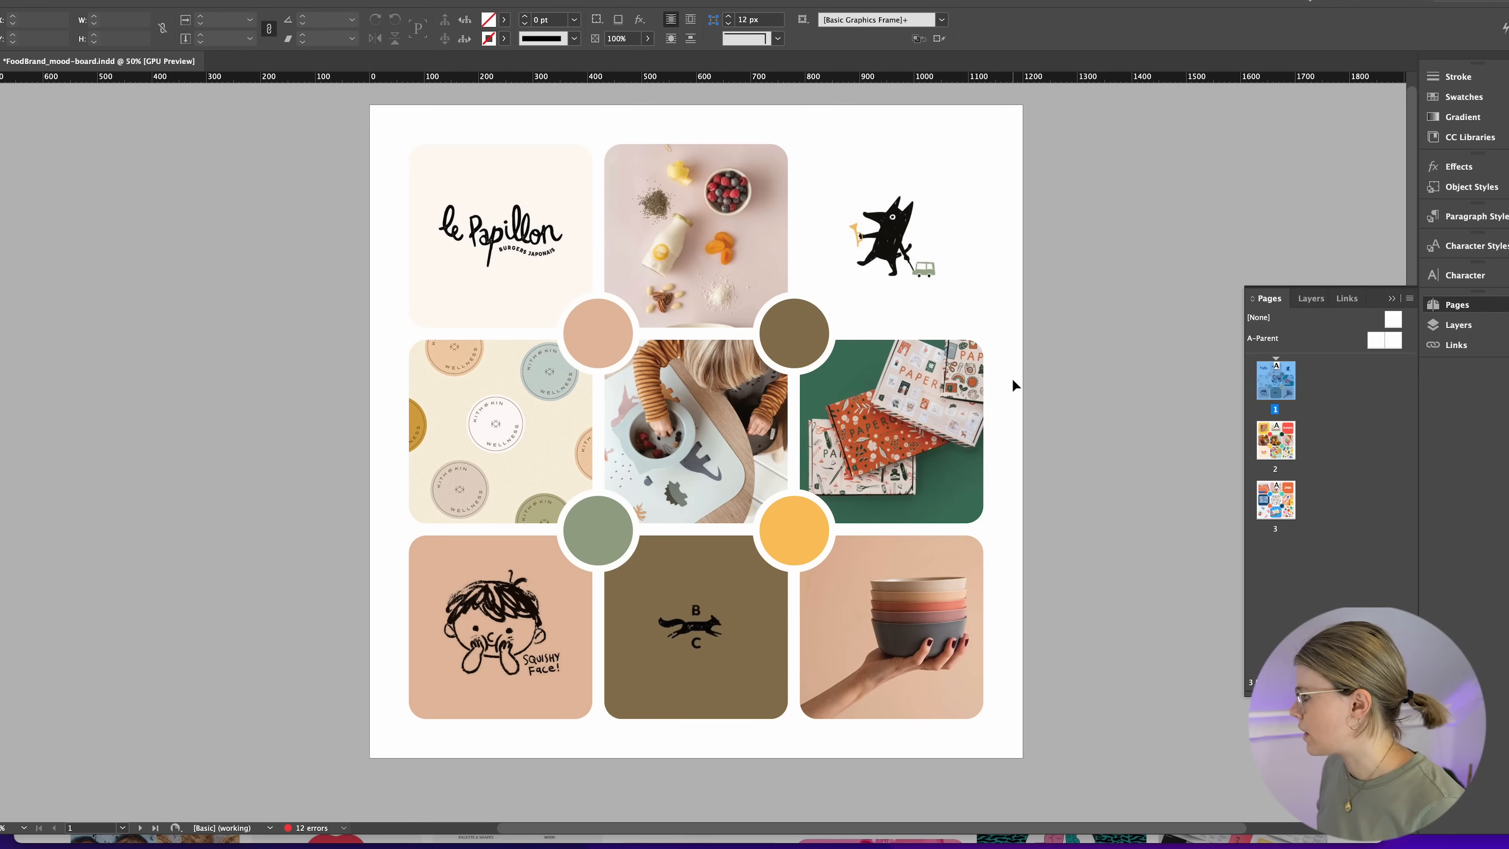
pyautogui.scroll(-10, 1014, 385)
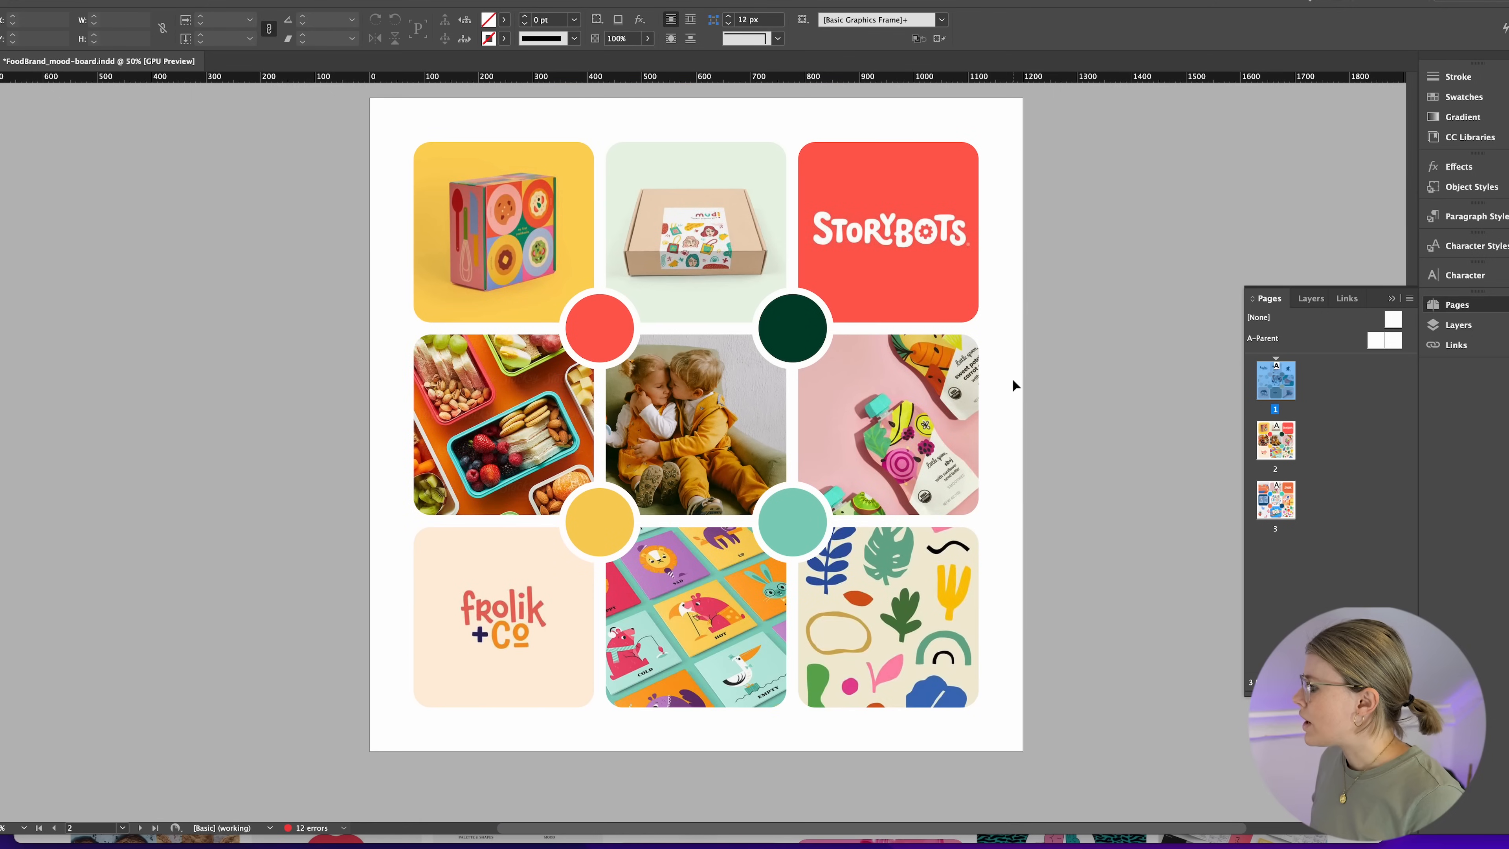
pyautogui.scroll(1, 1015, 385)
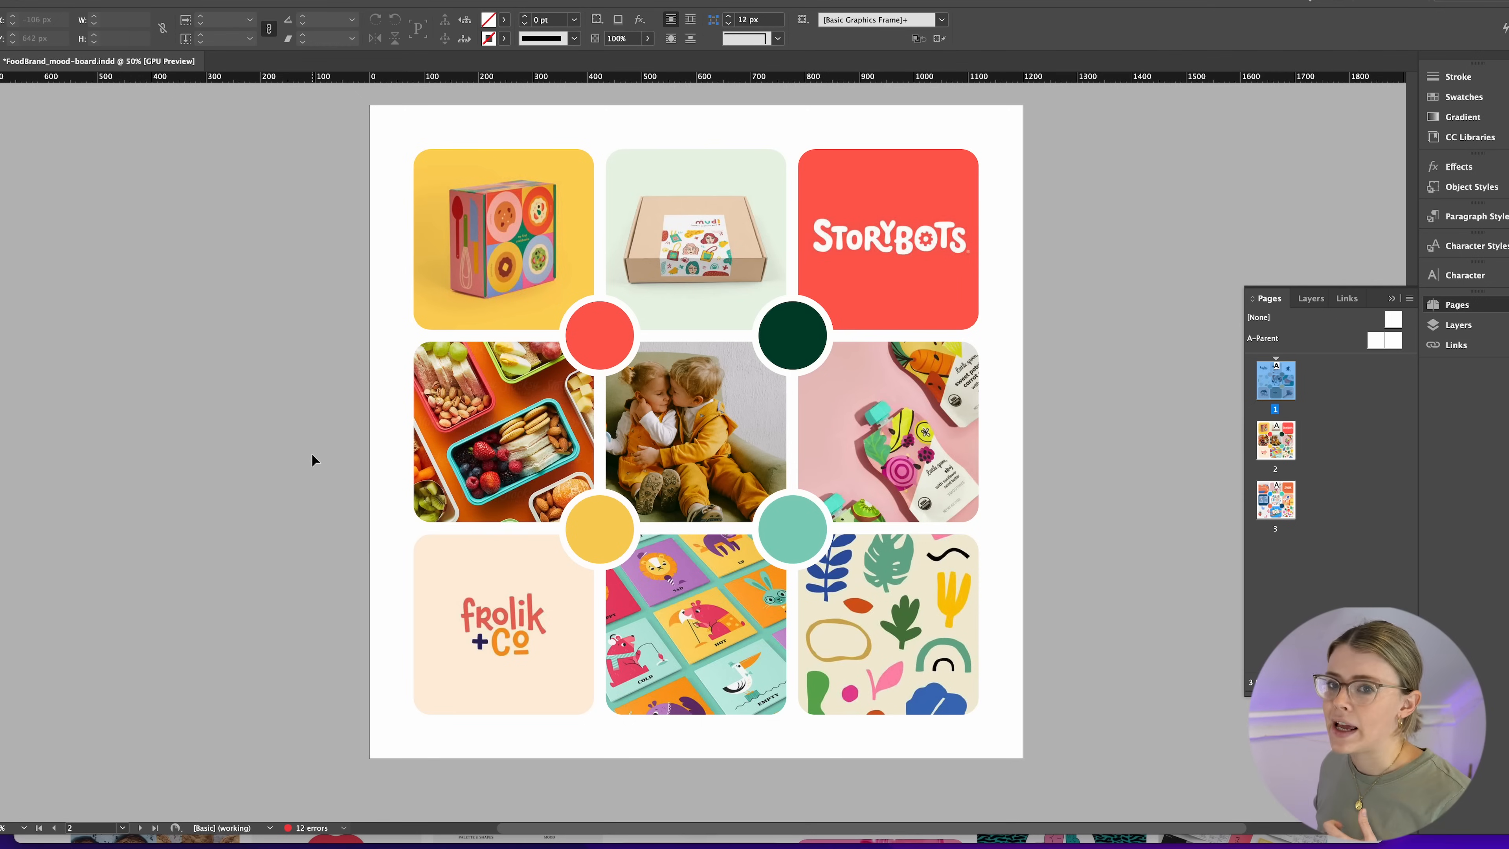
pyautogui.scroll(15, 344, 452)
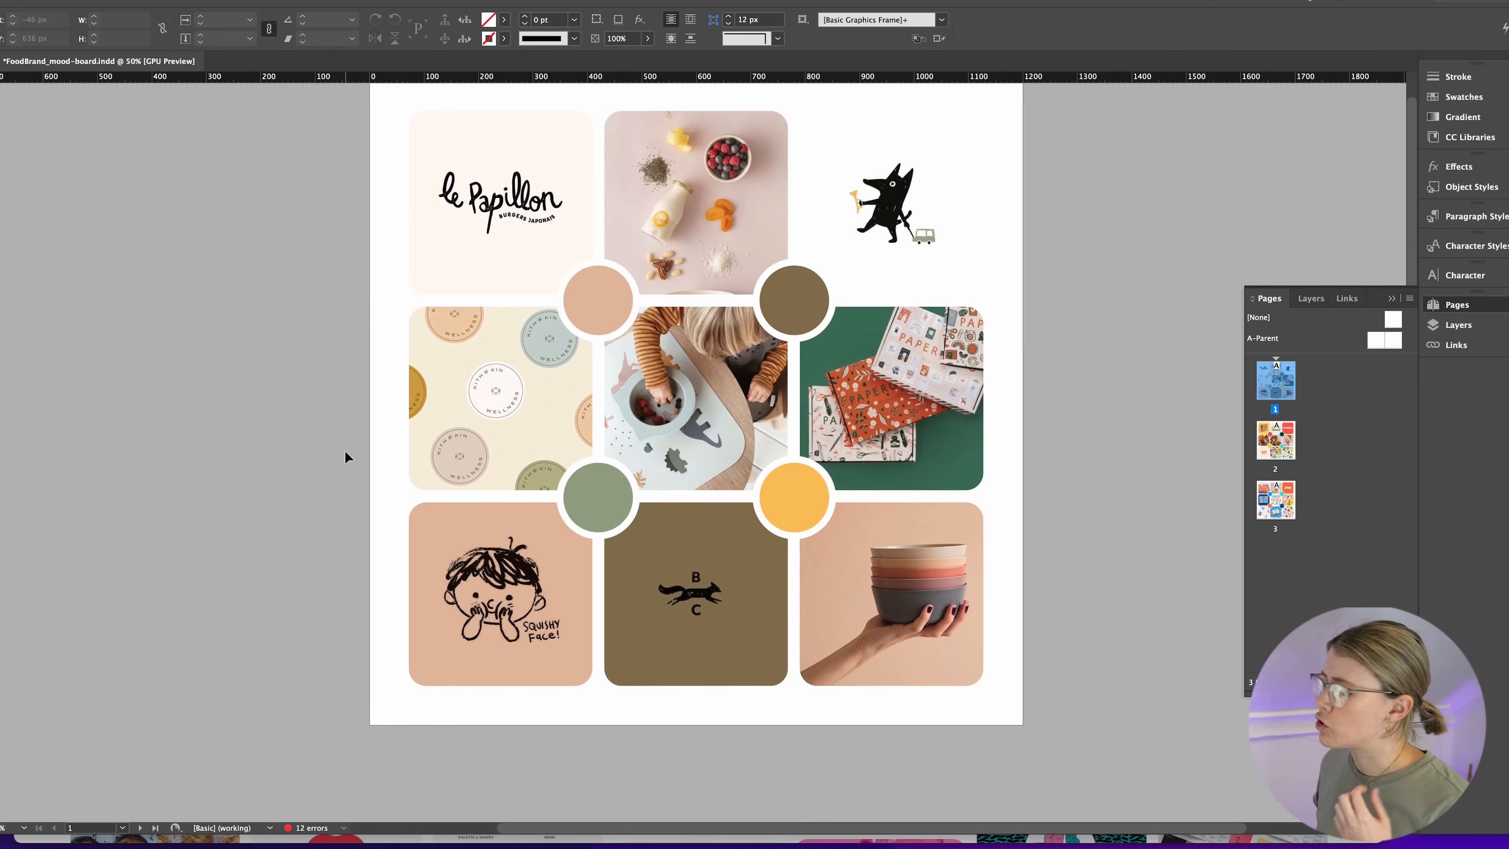
pyautogui.scroll(-1, 344, 456)
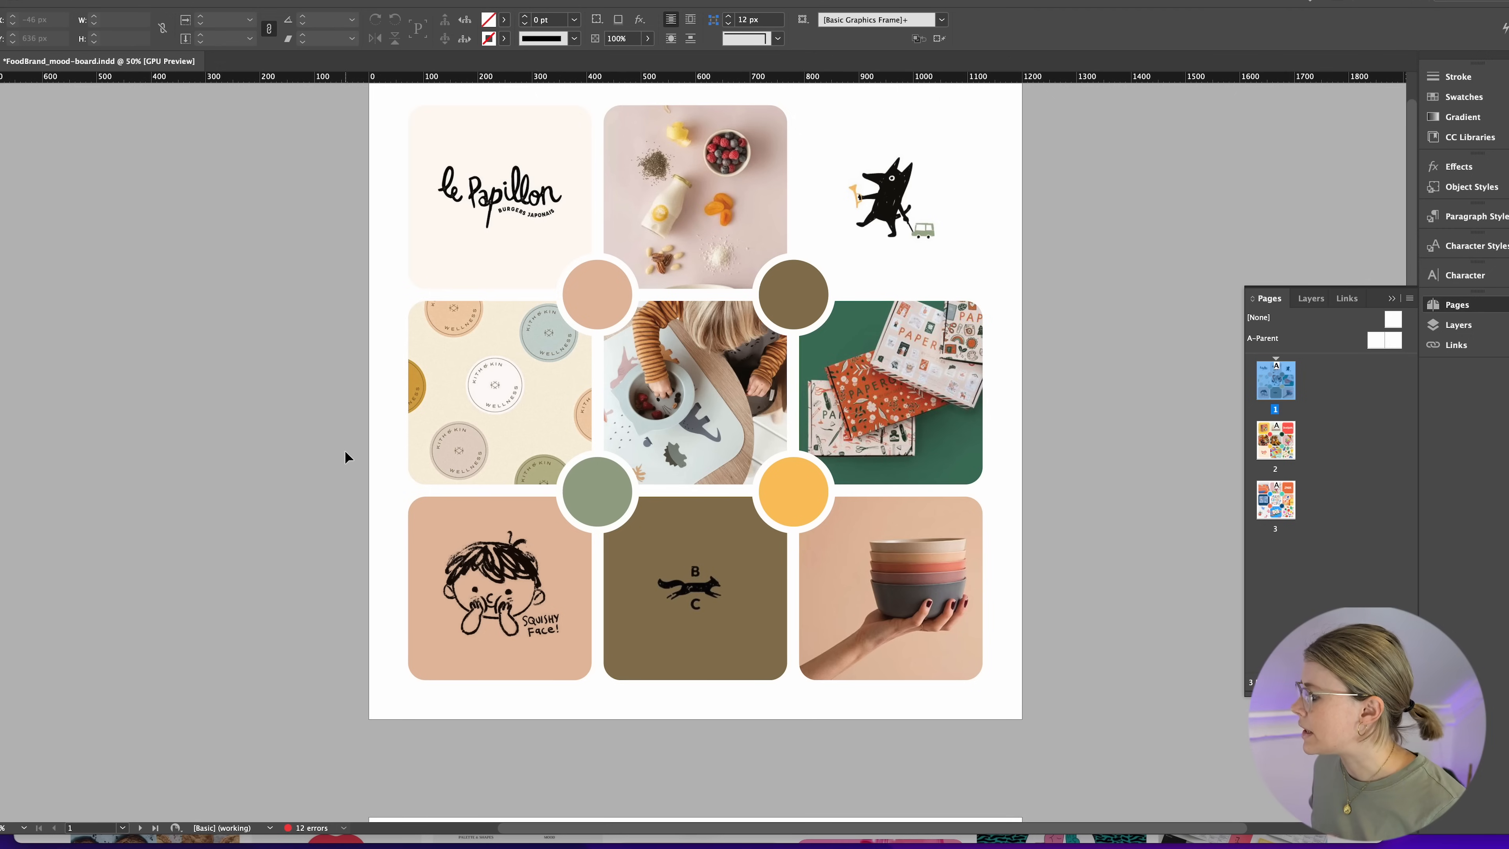
pyautogui.scroll(-10, 345, 452)
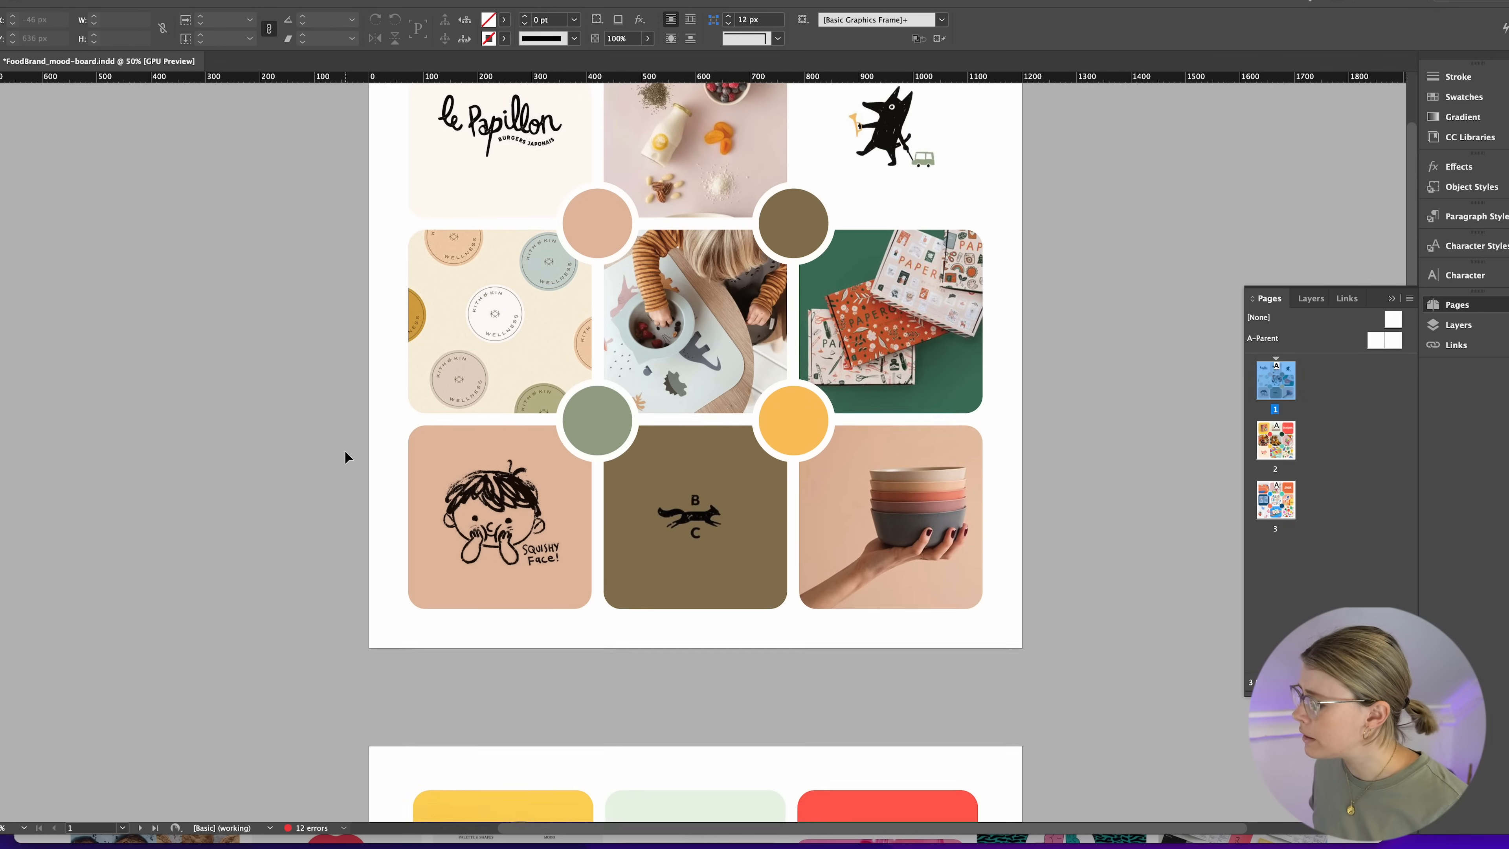
pyautogui.scroll(-2, 345, 451)
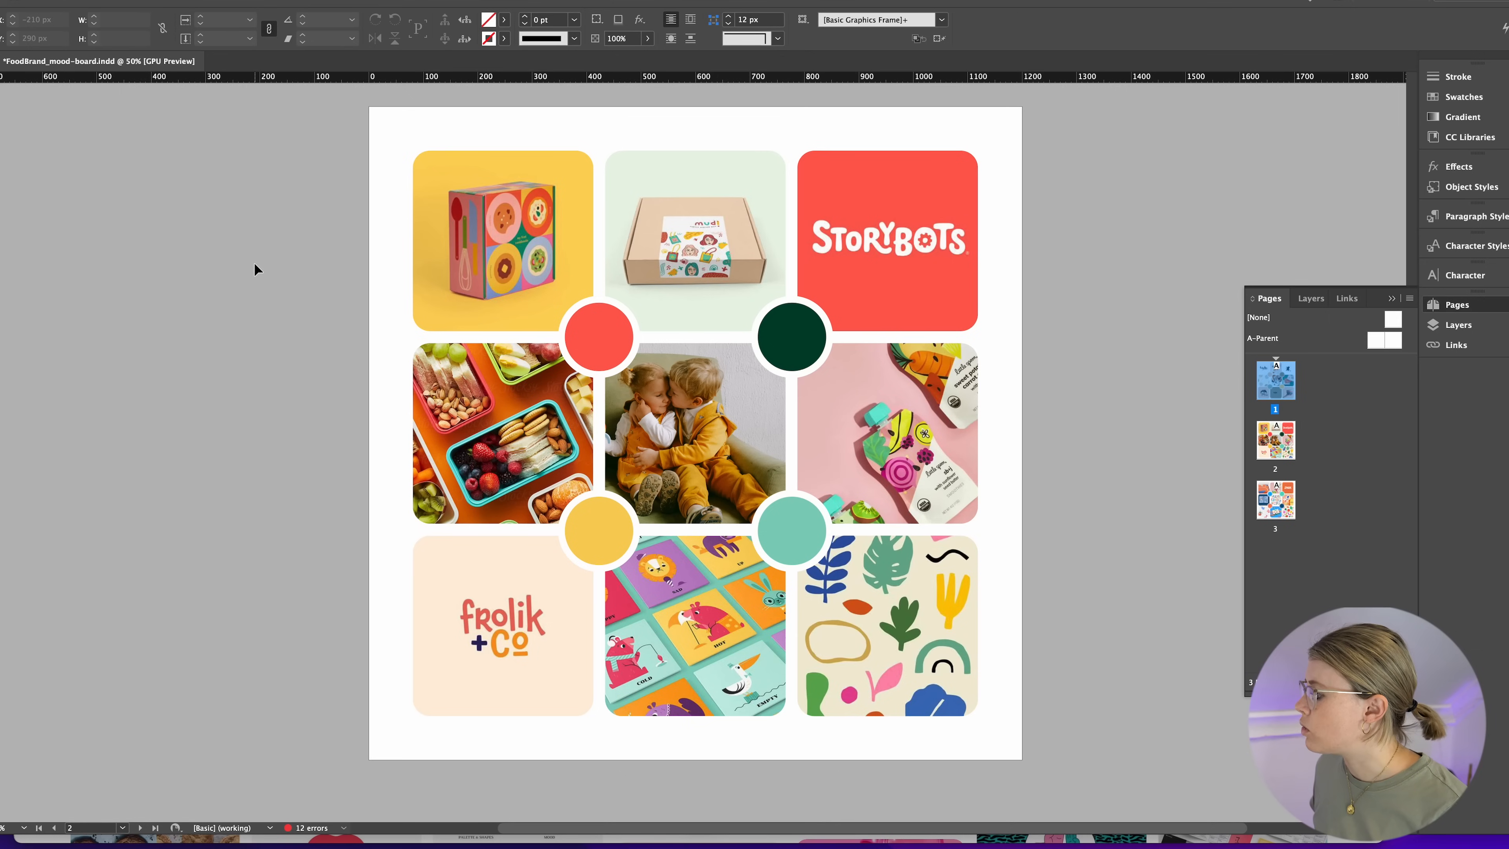
pyautogui.scroll(1, 254, 262)
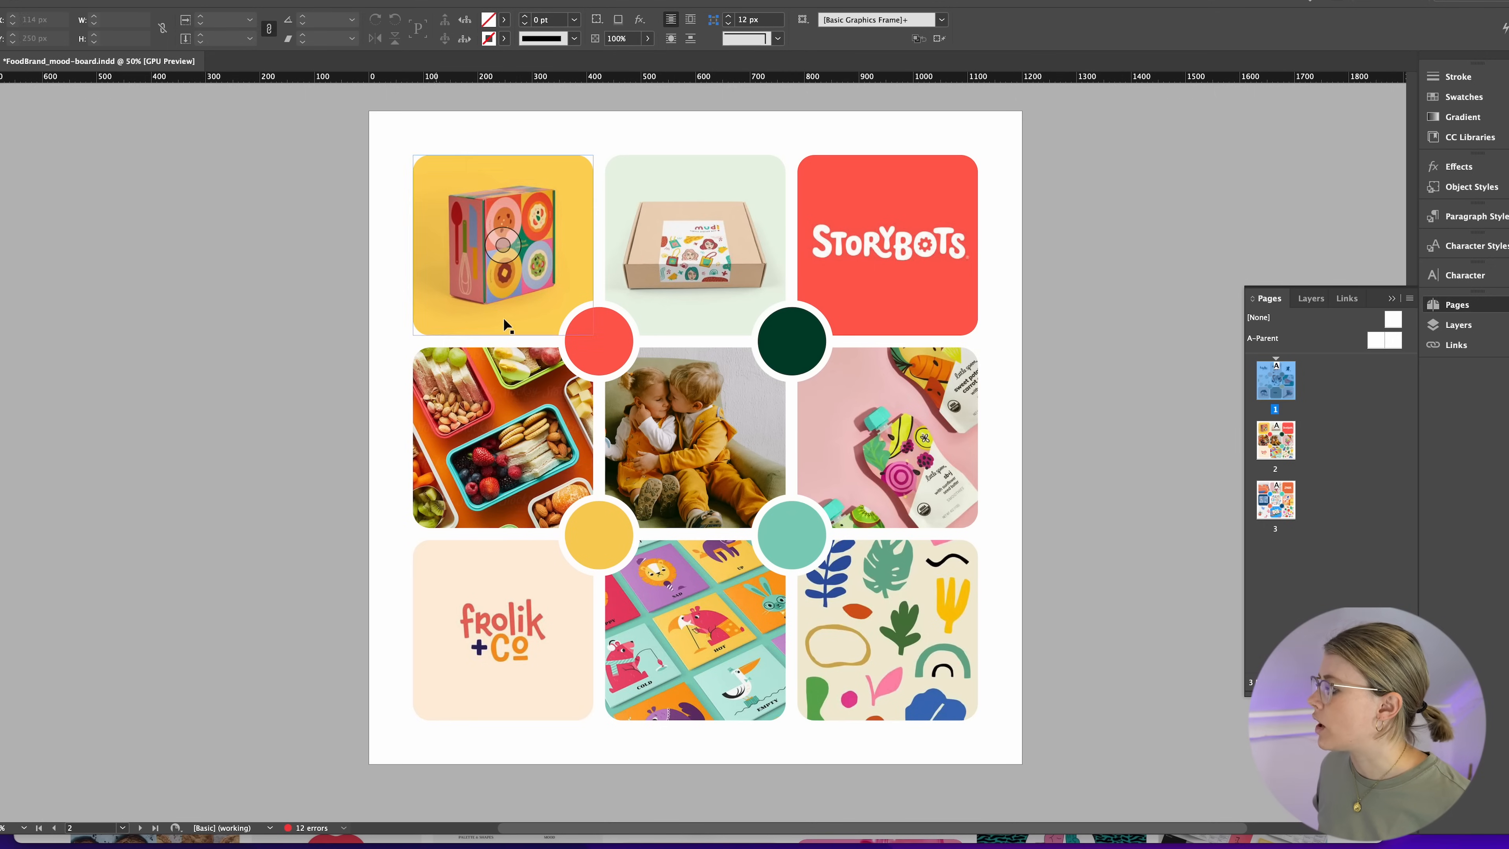
# - Examine the third mood board page with the Spark logo and compare it with the other two mood boards
pyautogui.scroll(-5, 361, 418)
pyautogui.scroll(-5, 363, 424)
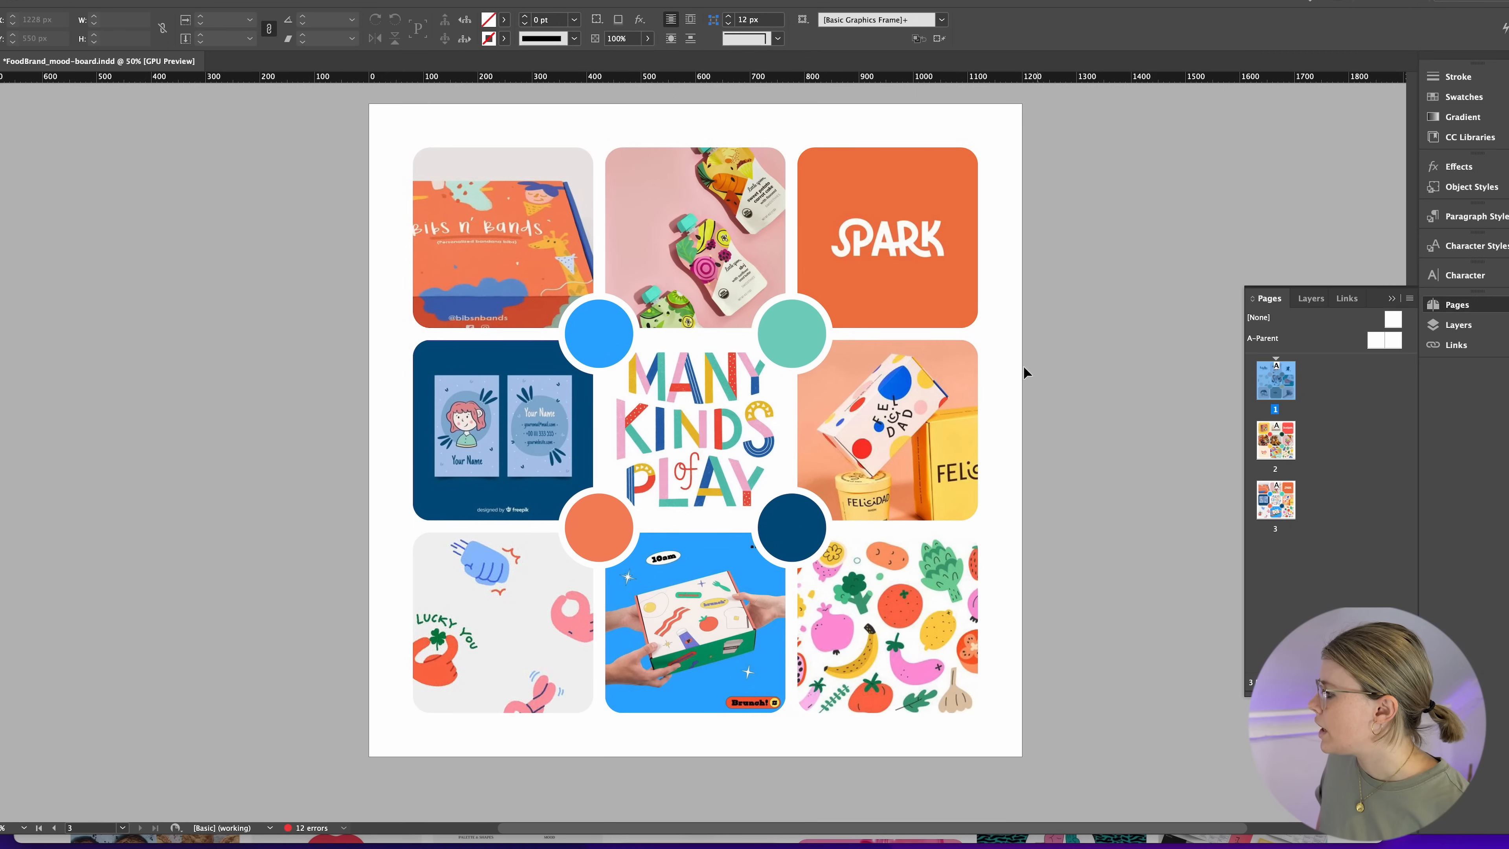
pyautogui.scroll(10, 994, 332)
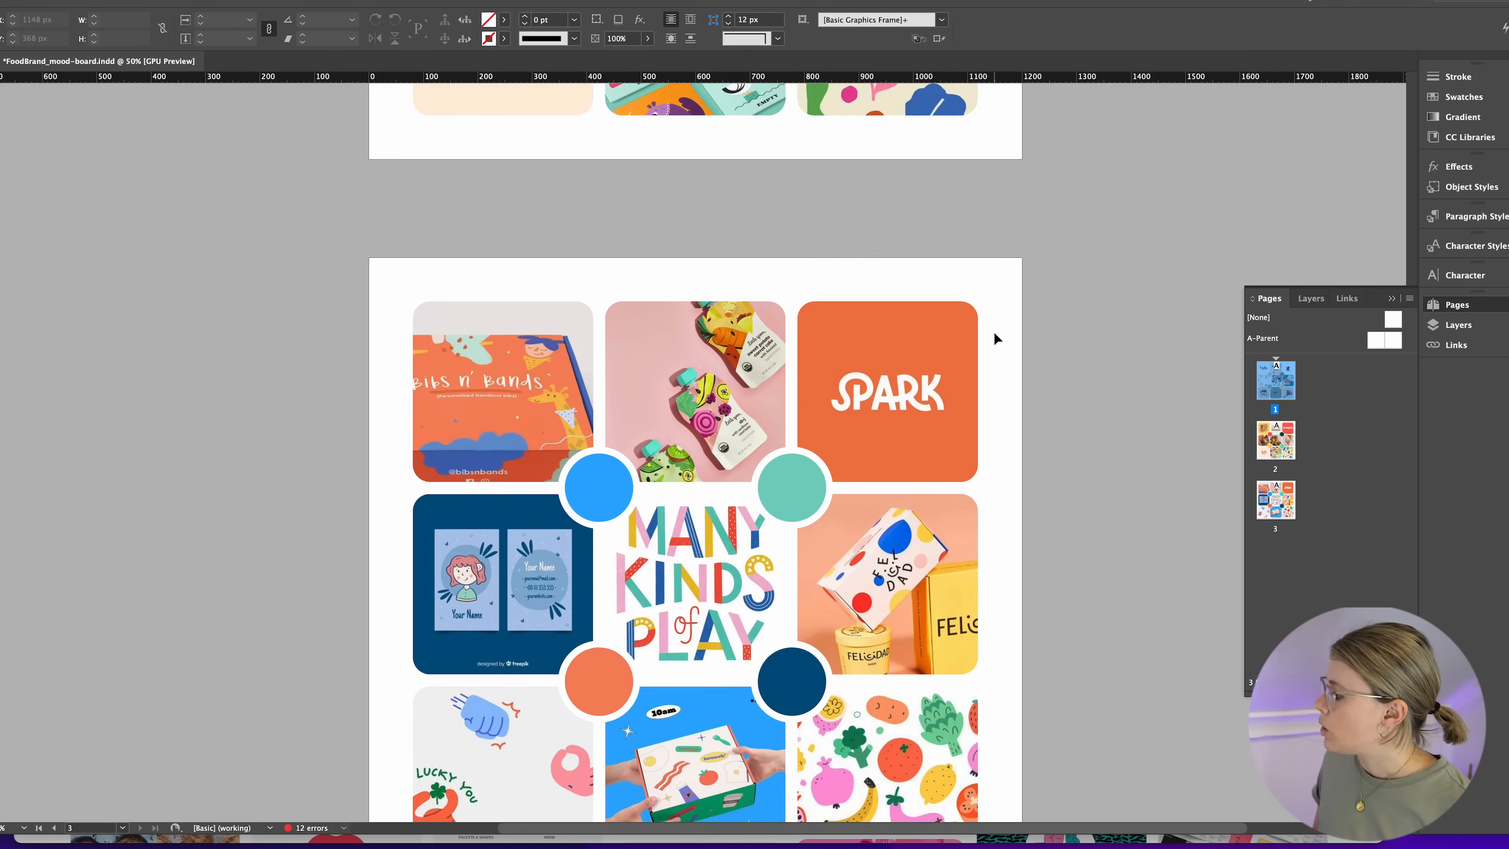
pyautogui.scroll(2, 993, 335)
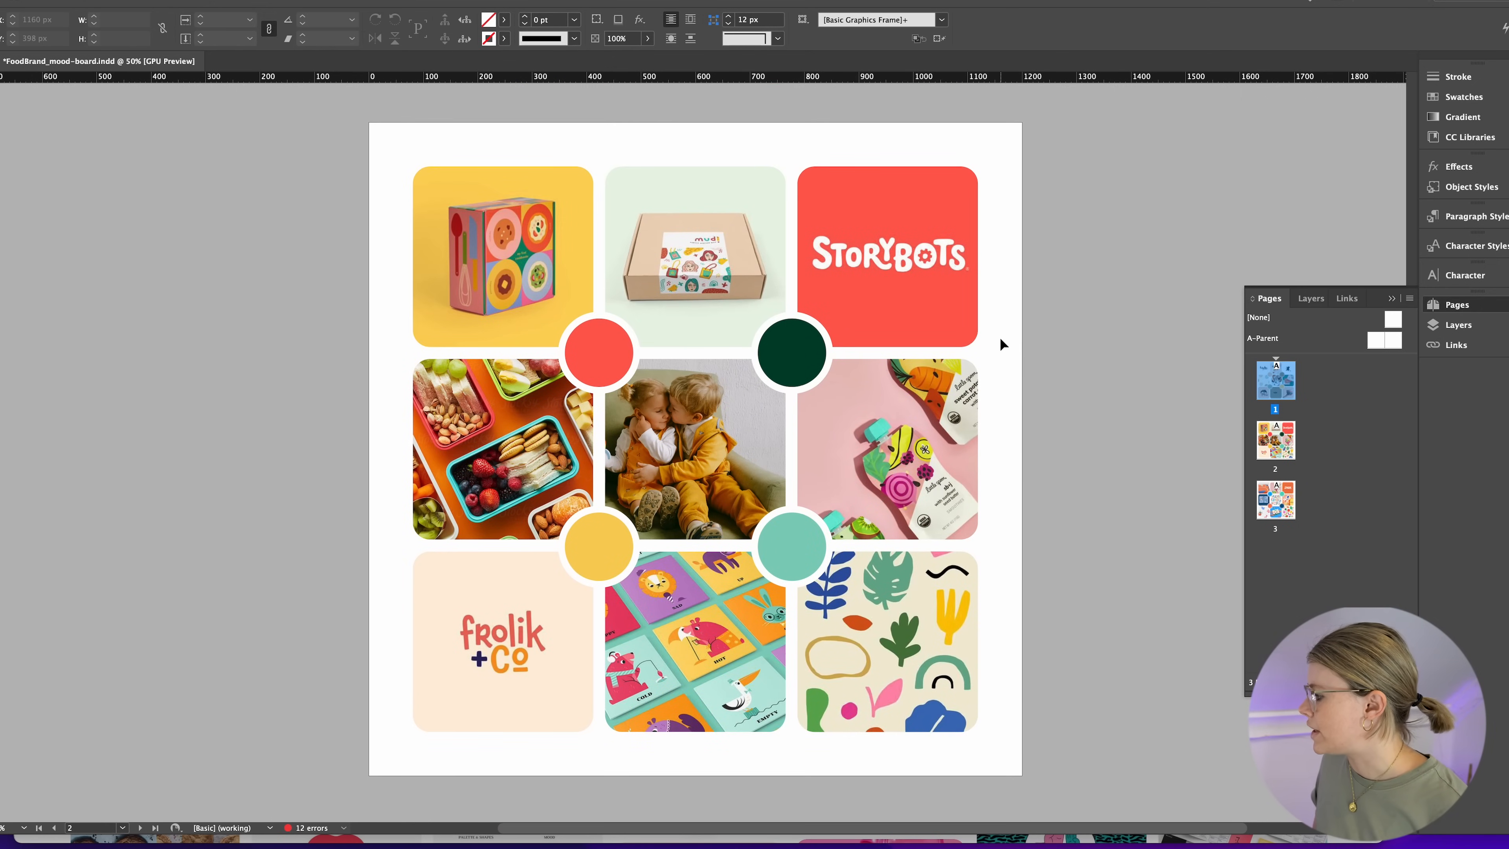
pyautogui.scroll(10, 1001, 344)
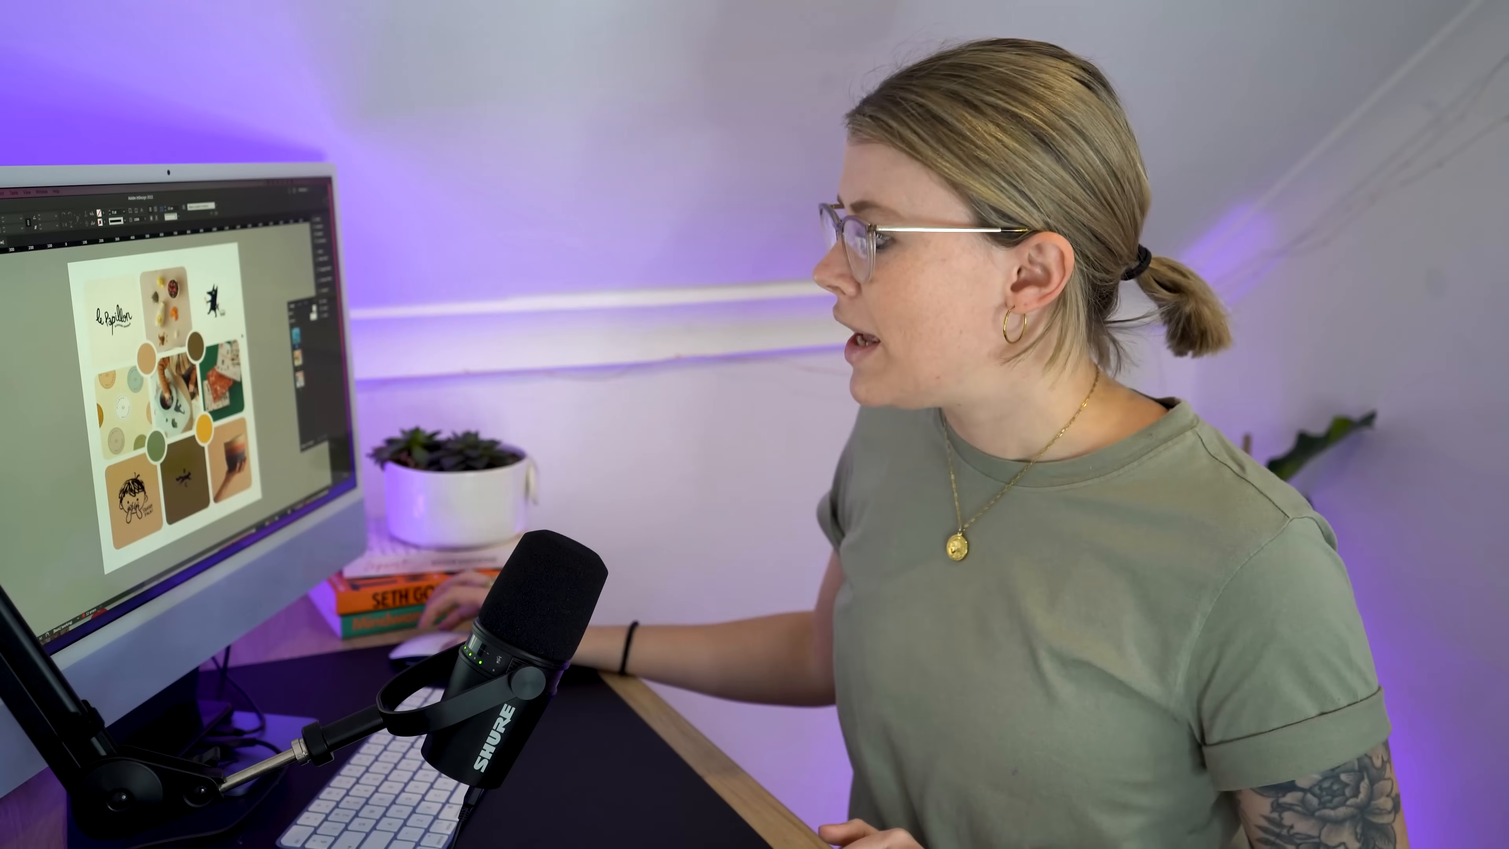
pyautogui.scroll(-5, 166, 387)
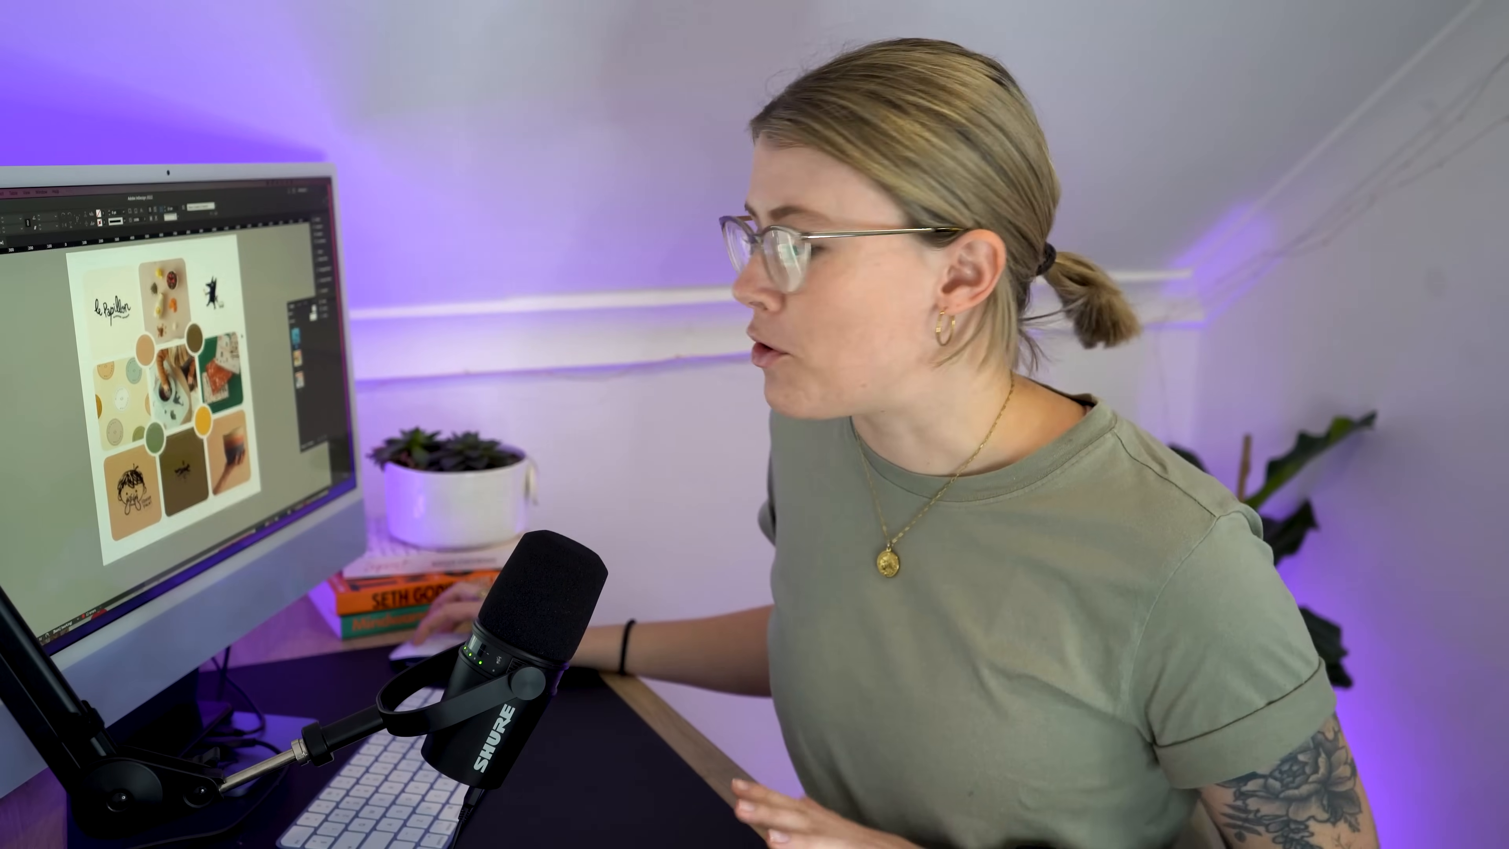
pyautogui.scroll(-5, 166, 386)
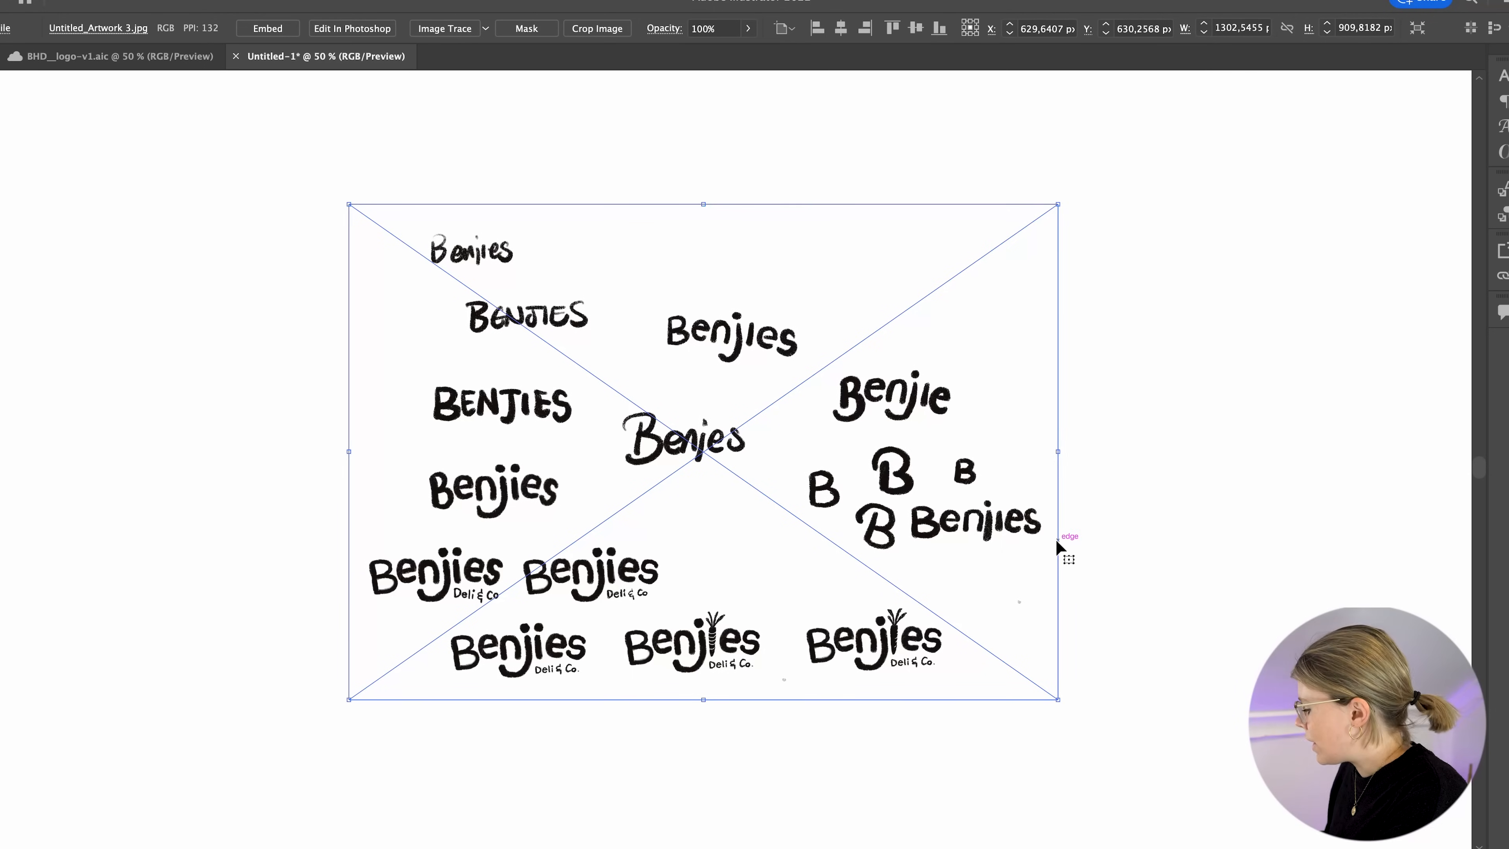
# - Switch to Illustrator and examine the placed sheet of hand-drawn Benjies logo sketches, leaving the image deselected
pyautogui.click(1290, 533)
pyautogui.scroll(-5, 1218, 469)
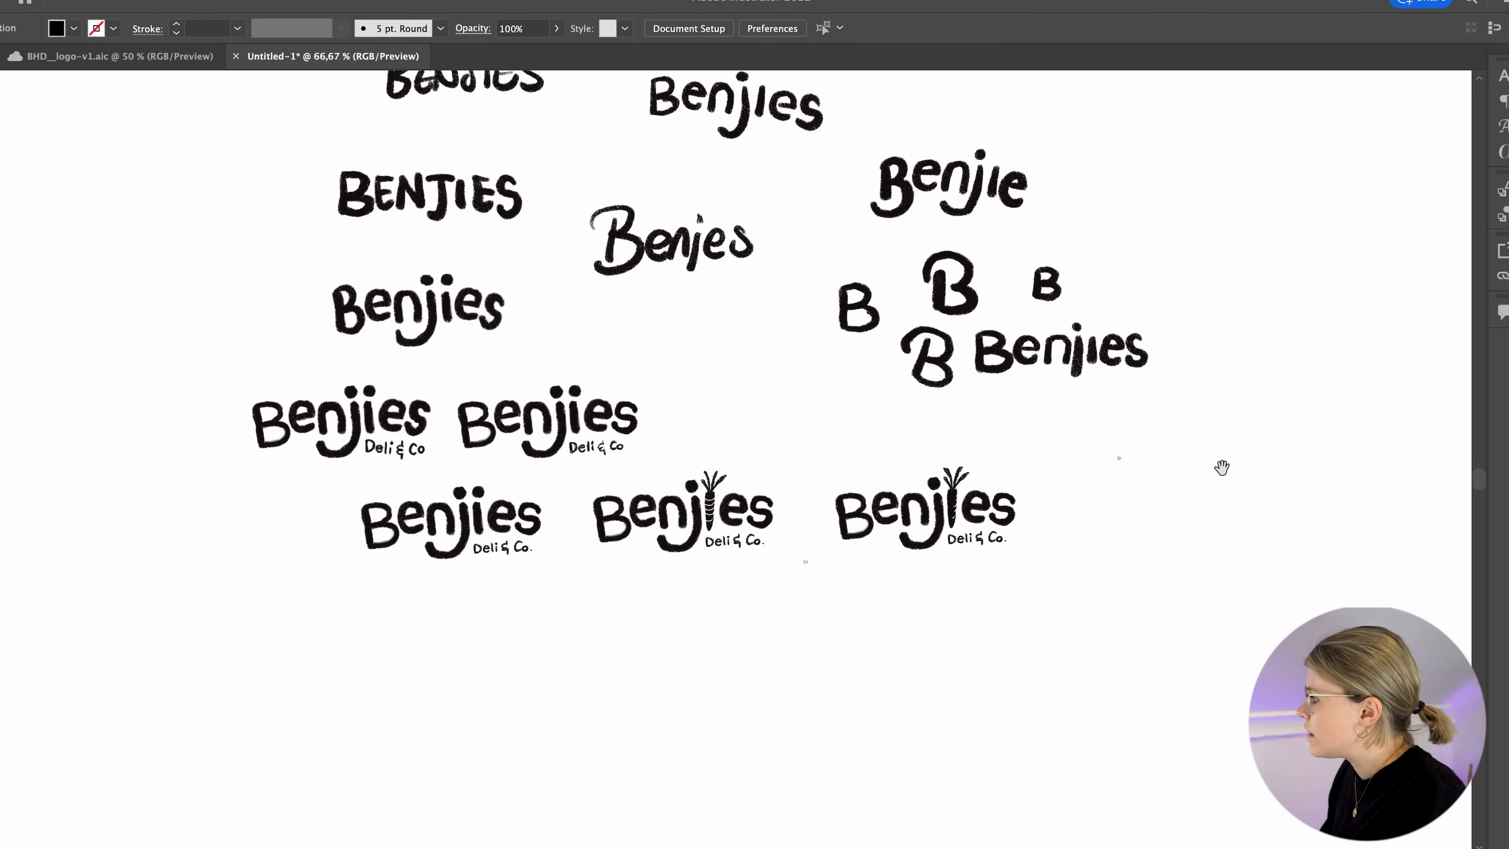
pyautogui.moveTo(752, 537); pyautogui.dragTo(763, 516)
pyautogui.click(818, 644)
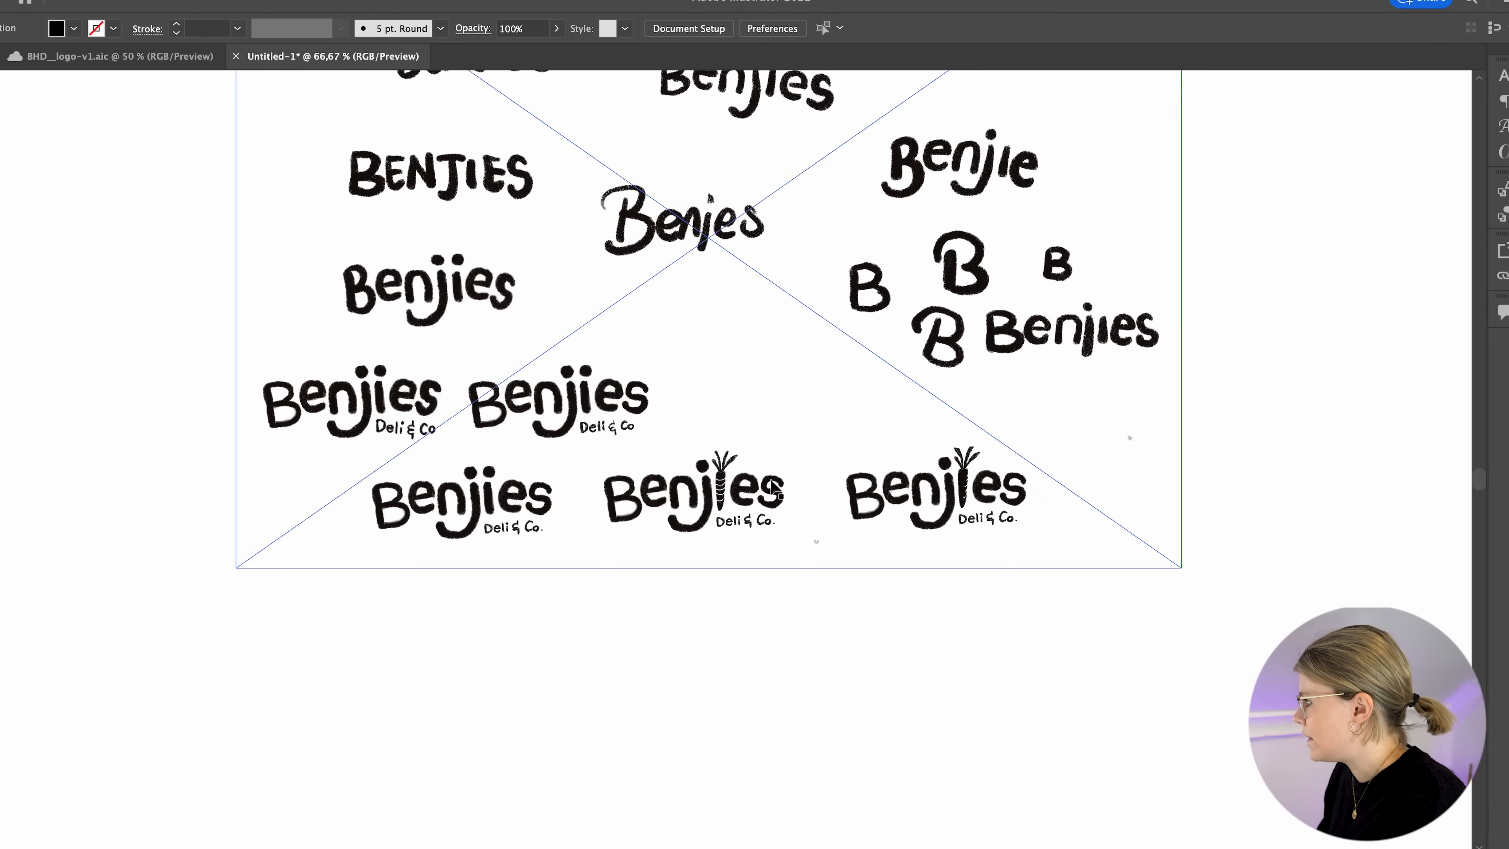
pyautogui.click(781, 588)
pyautogui.scroll(6, 781, 588)
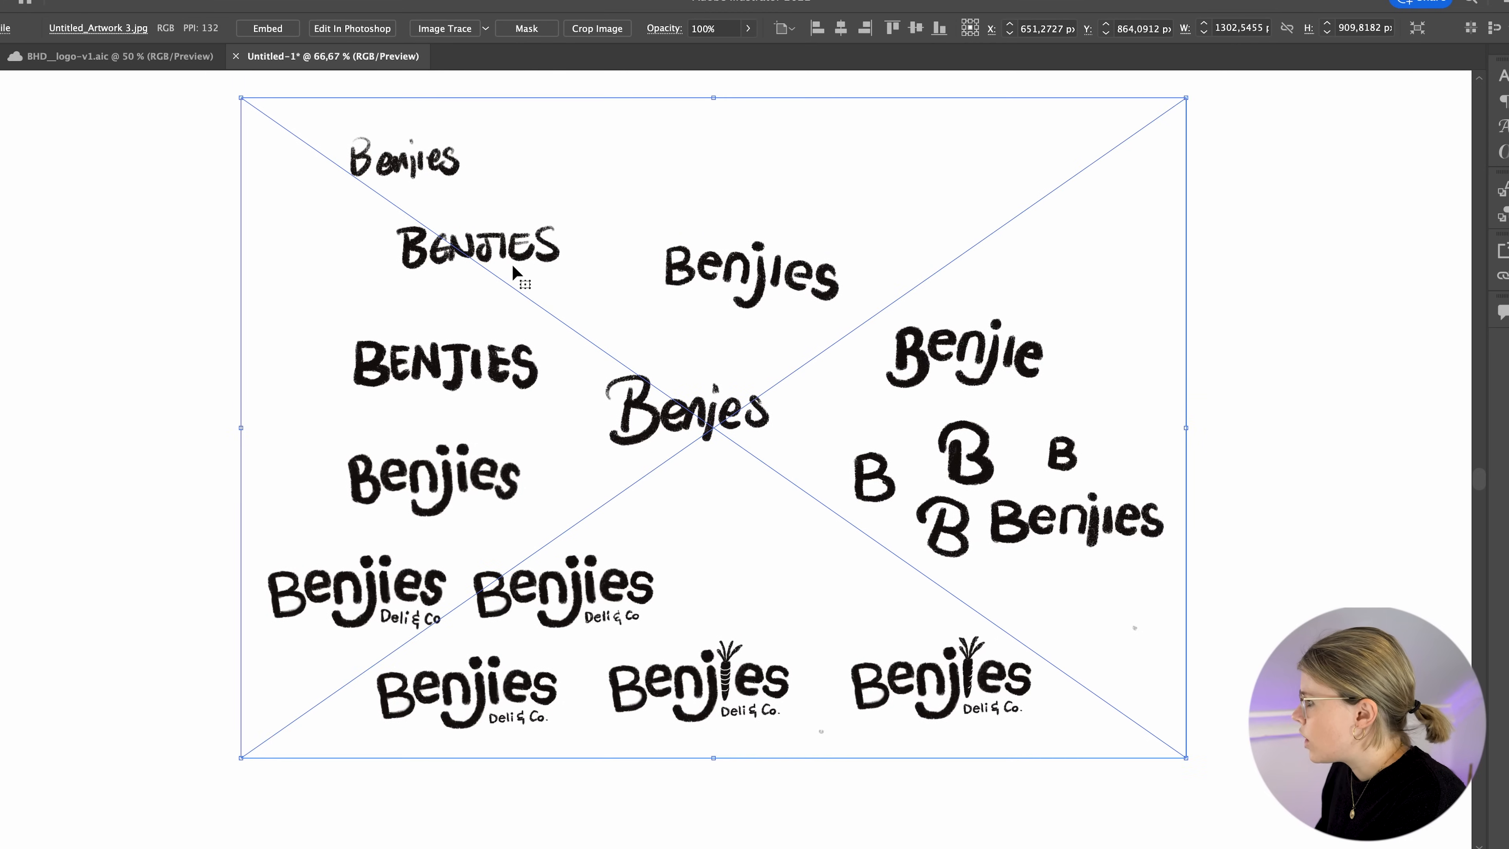
pyautogui.click(158, 190)
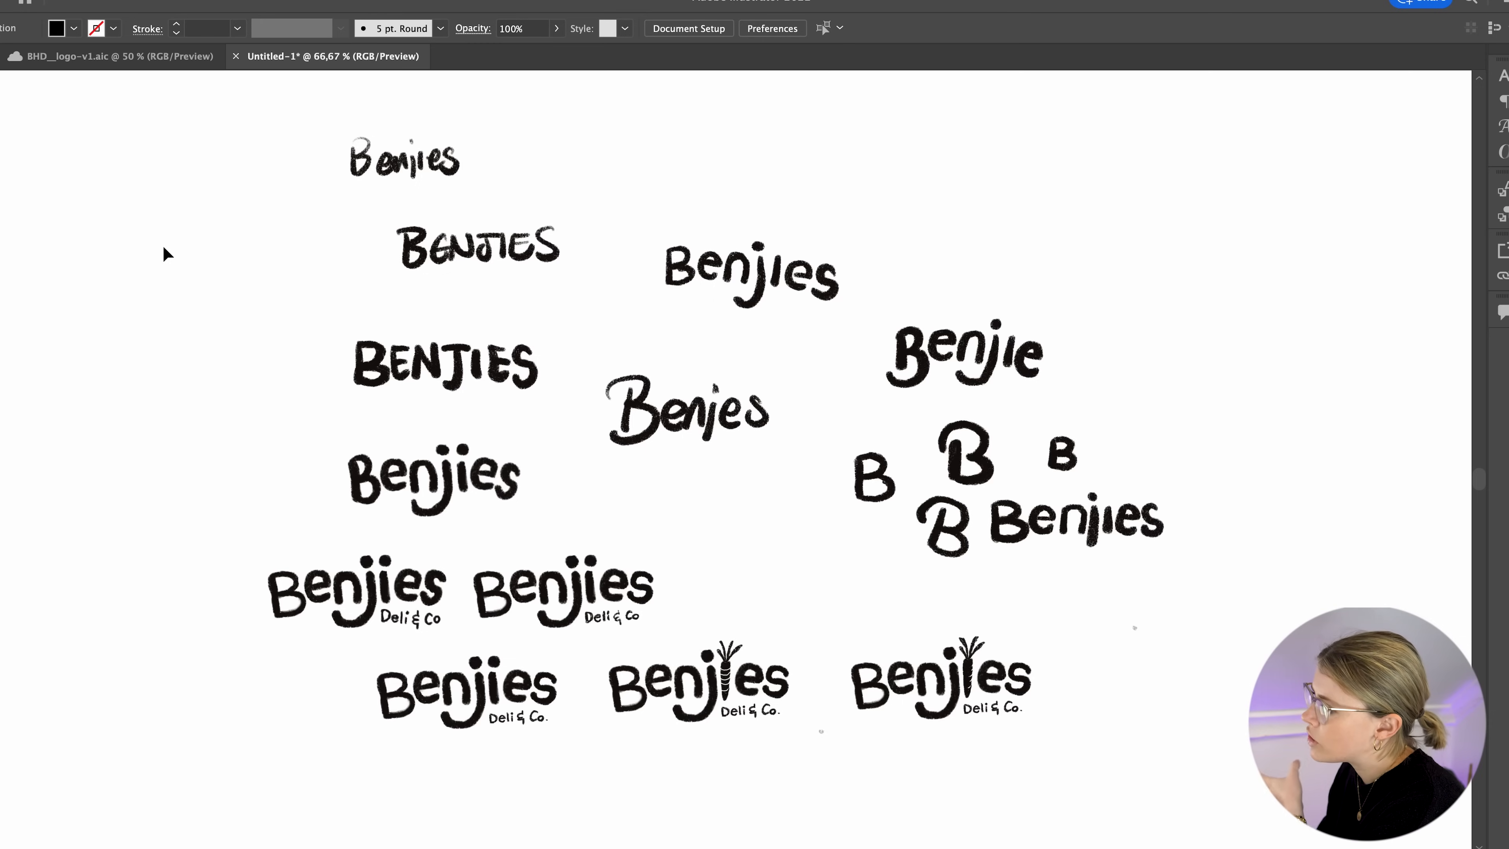
# - Examine the lower rows of Benjies Deli & Co. sketches at 100% zoom, comparing the plain and carrot-letter variations
pyautogui.scroll(-2, 162, 254)
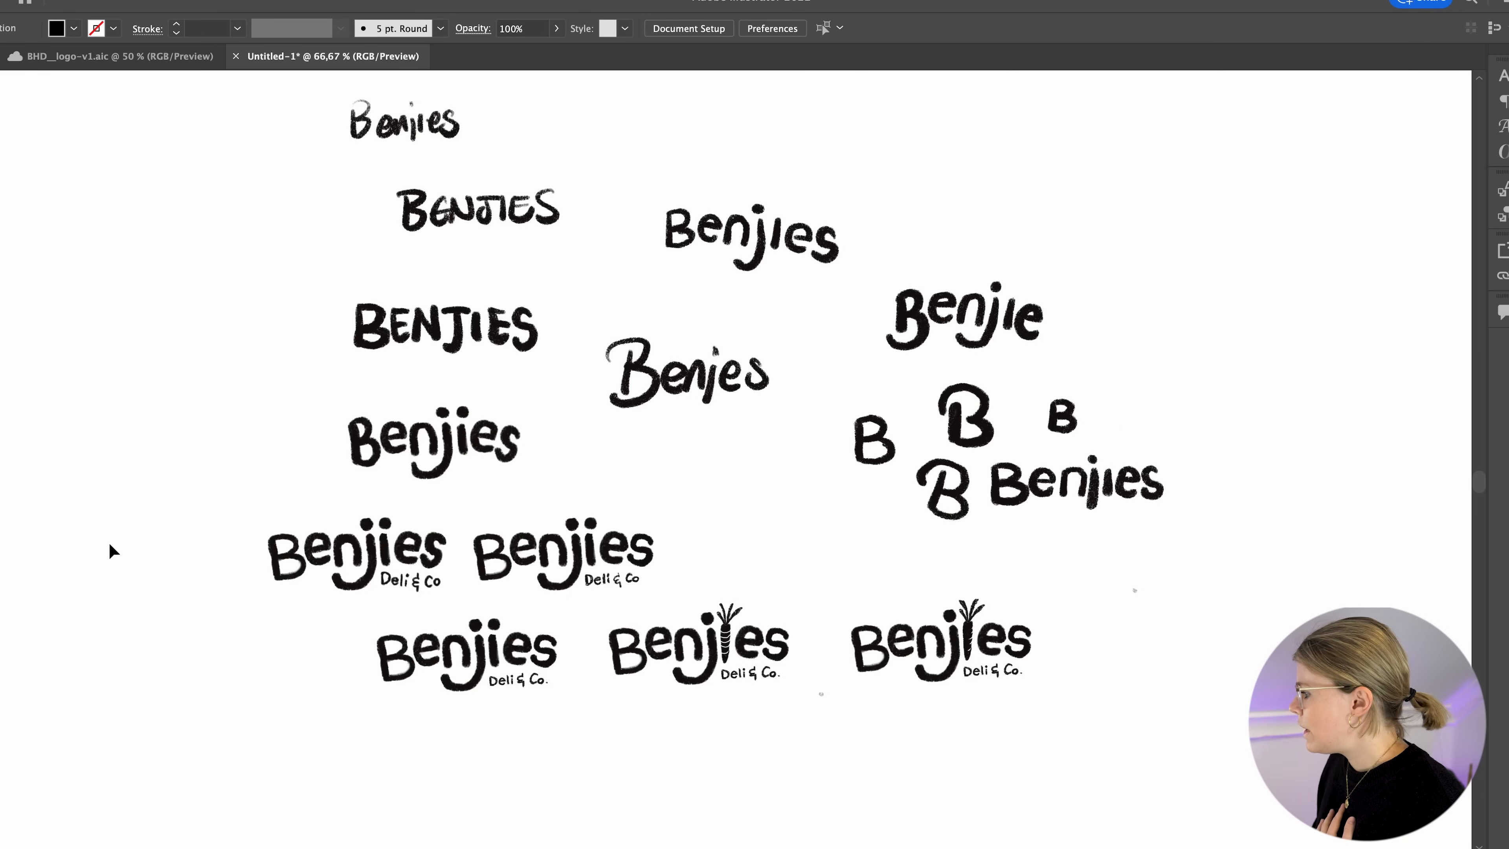
pyautogui.scroll(-3, 110, 544)
pyautogui.press('super+equal')
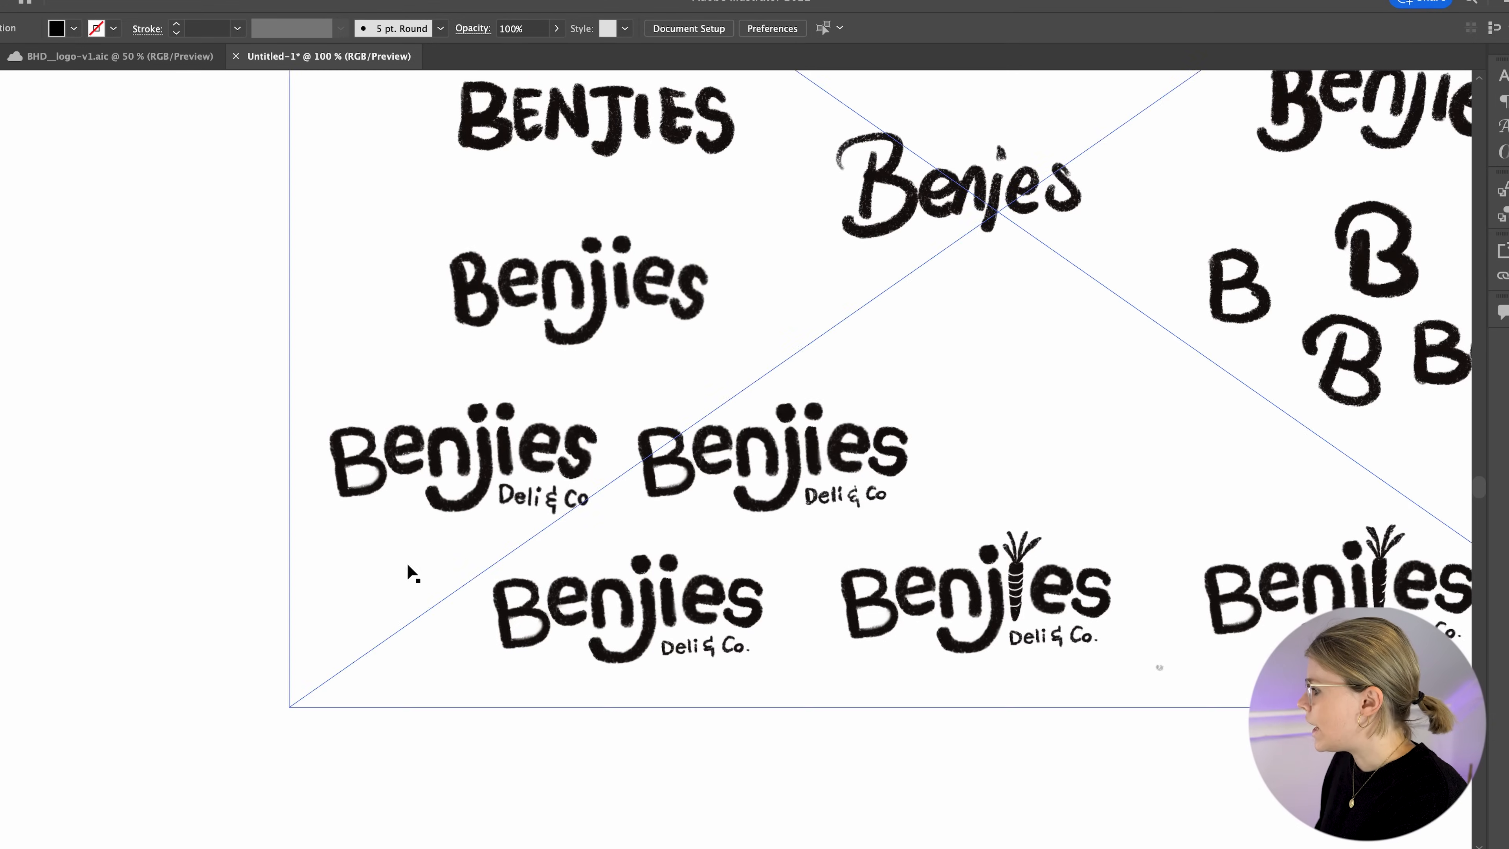
pyautogui.moveTo(831, 763); pyautogui.dragTo(474, 744)
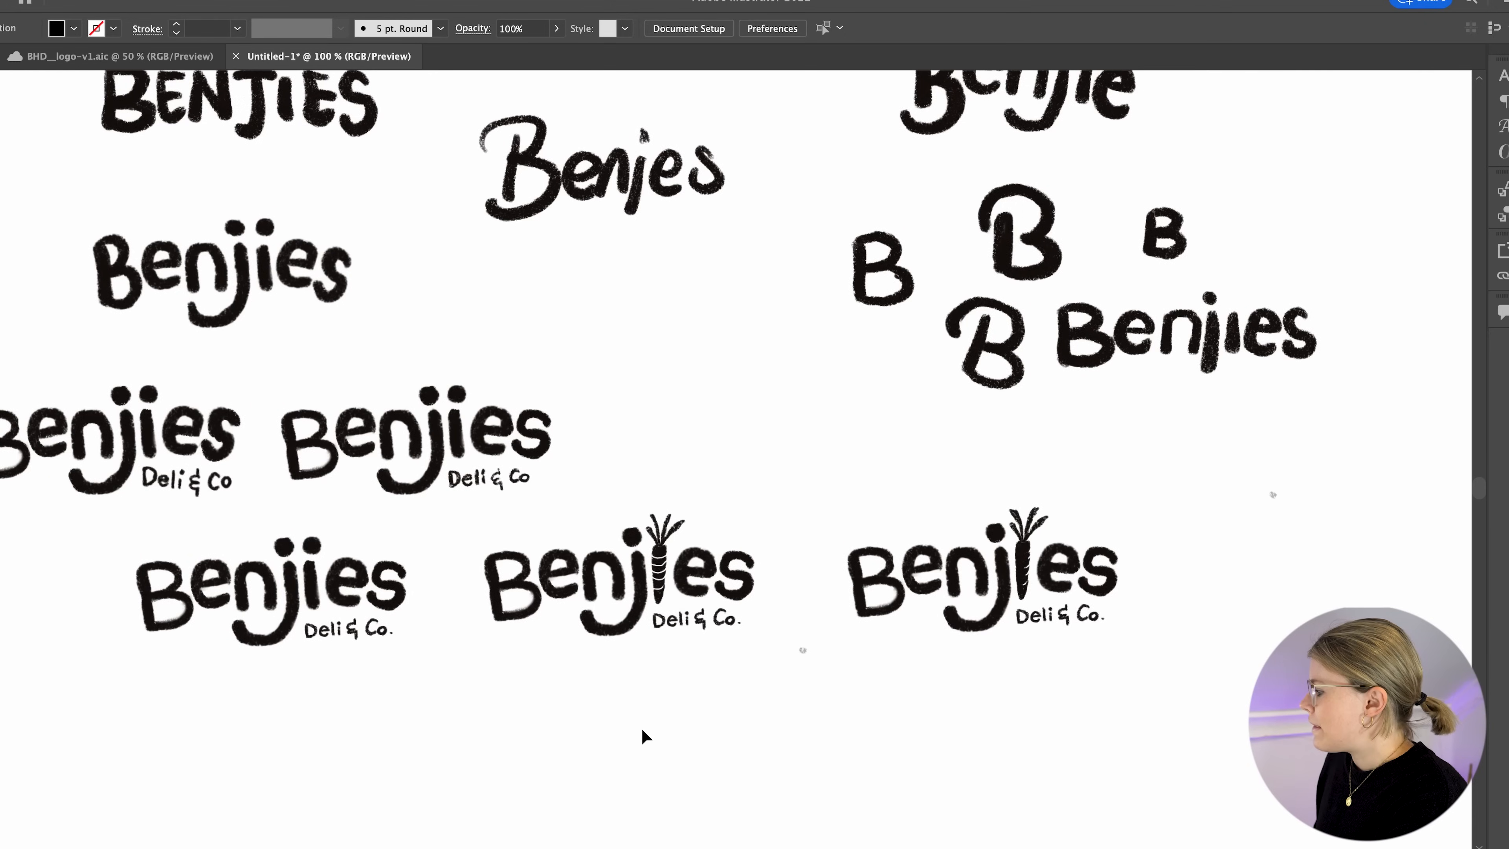
pyautogui.moveTo(703, 720); pyautogui.dragTo(645, 722)
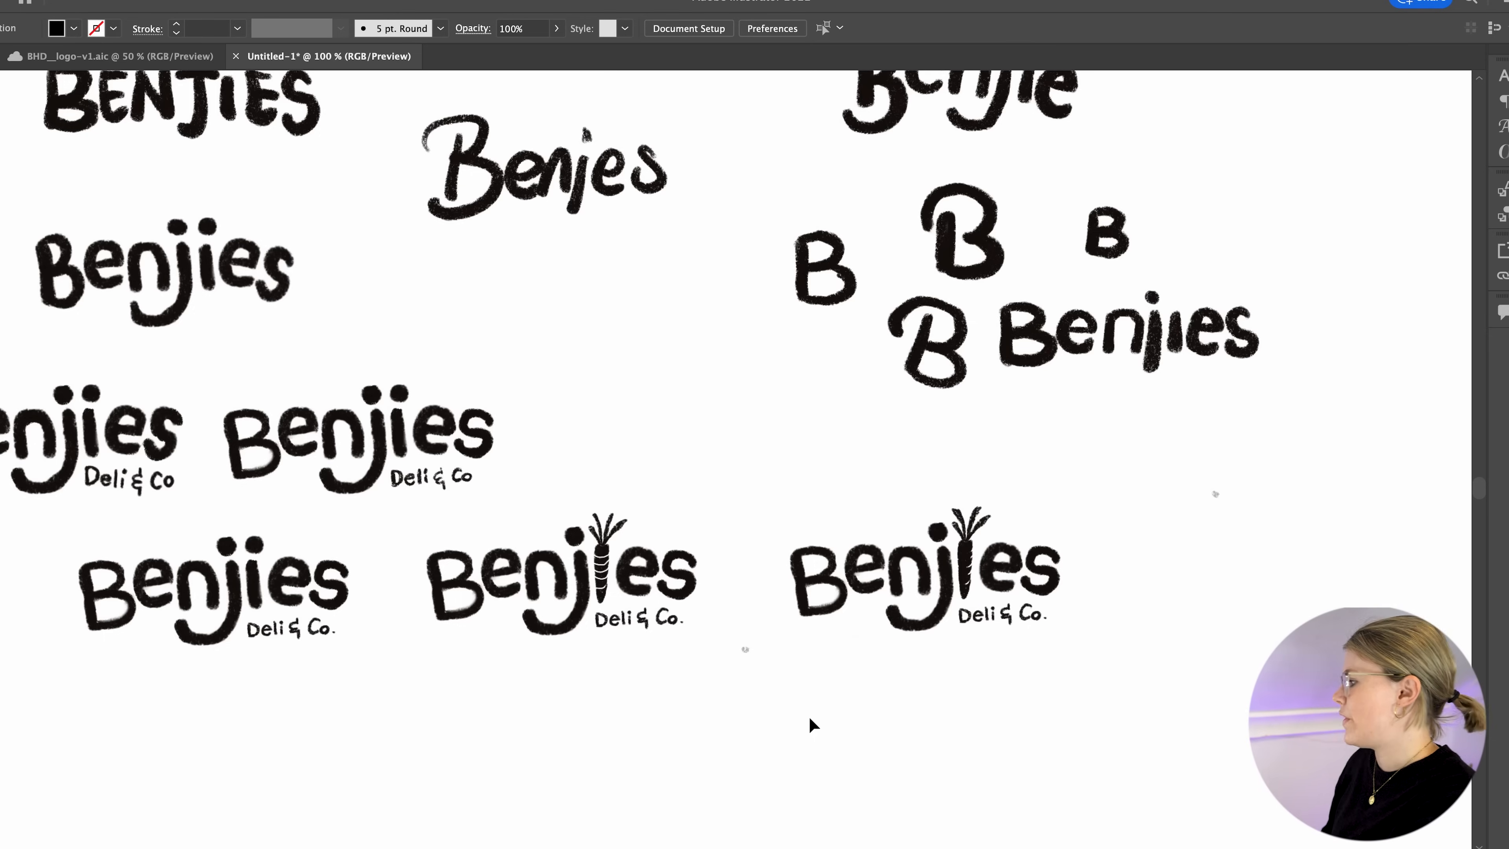
pyautogui.click(1029, 684)
pyautogui.click(682, 729)
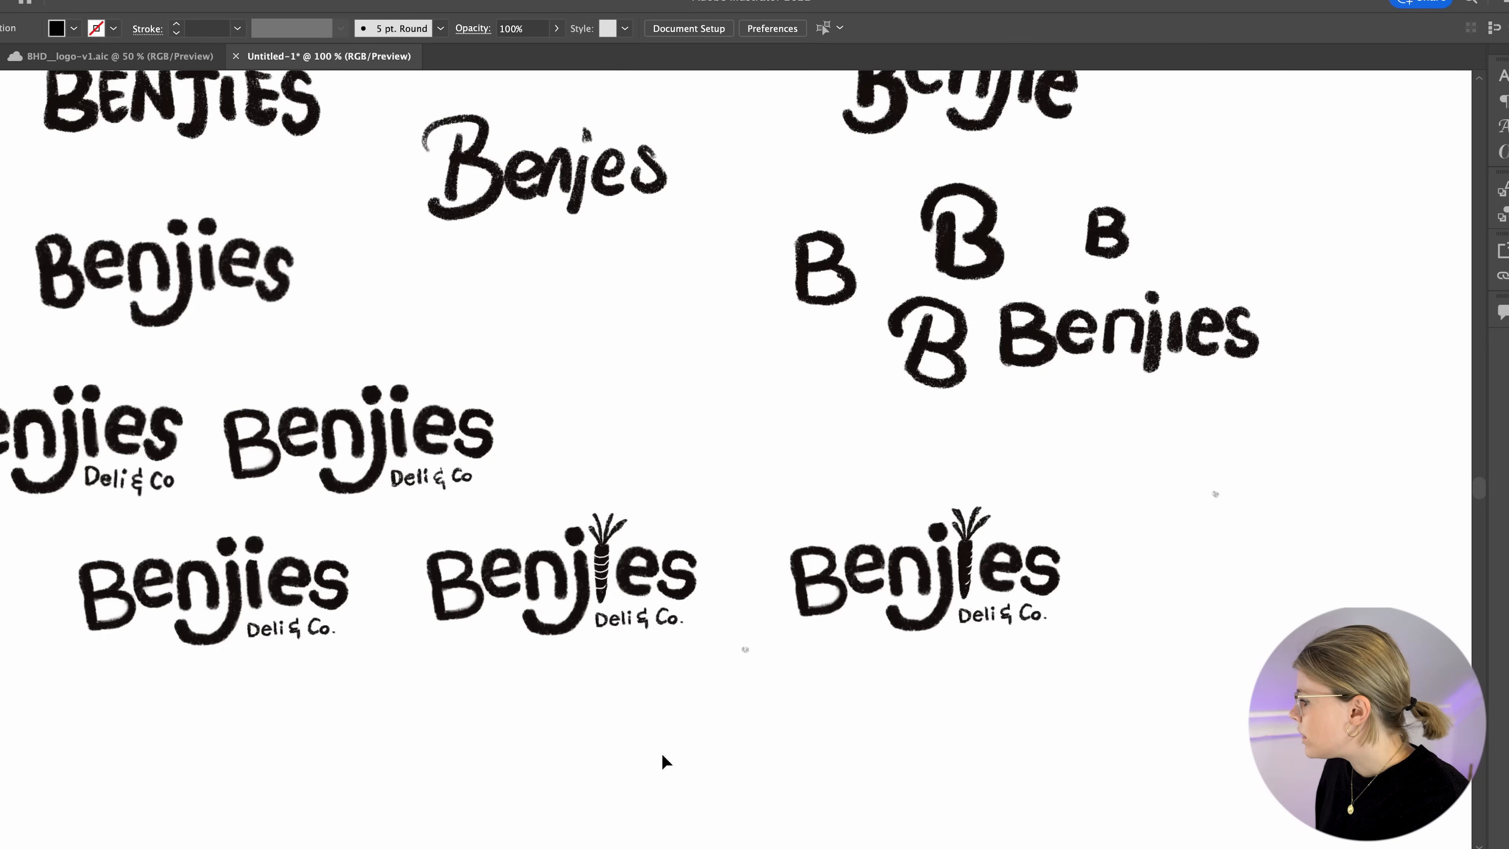
pyautogui.moveTo(662, 752); pyautogui.dragTo(748, 741)
pyautogui.hscroll(-2, 725, 709)
pyautogui.hscroll(2, 726, 709)
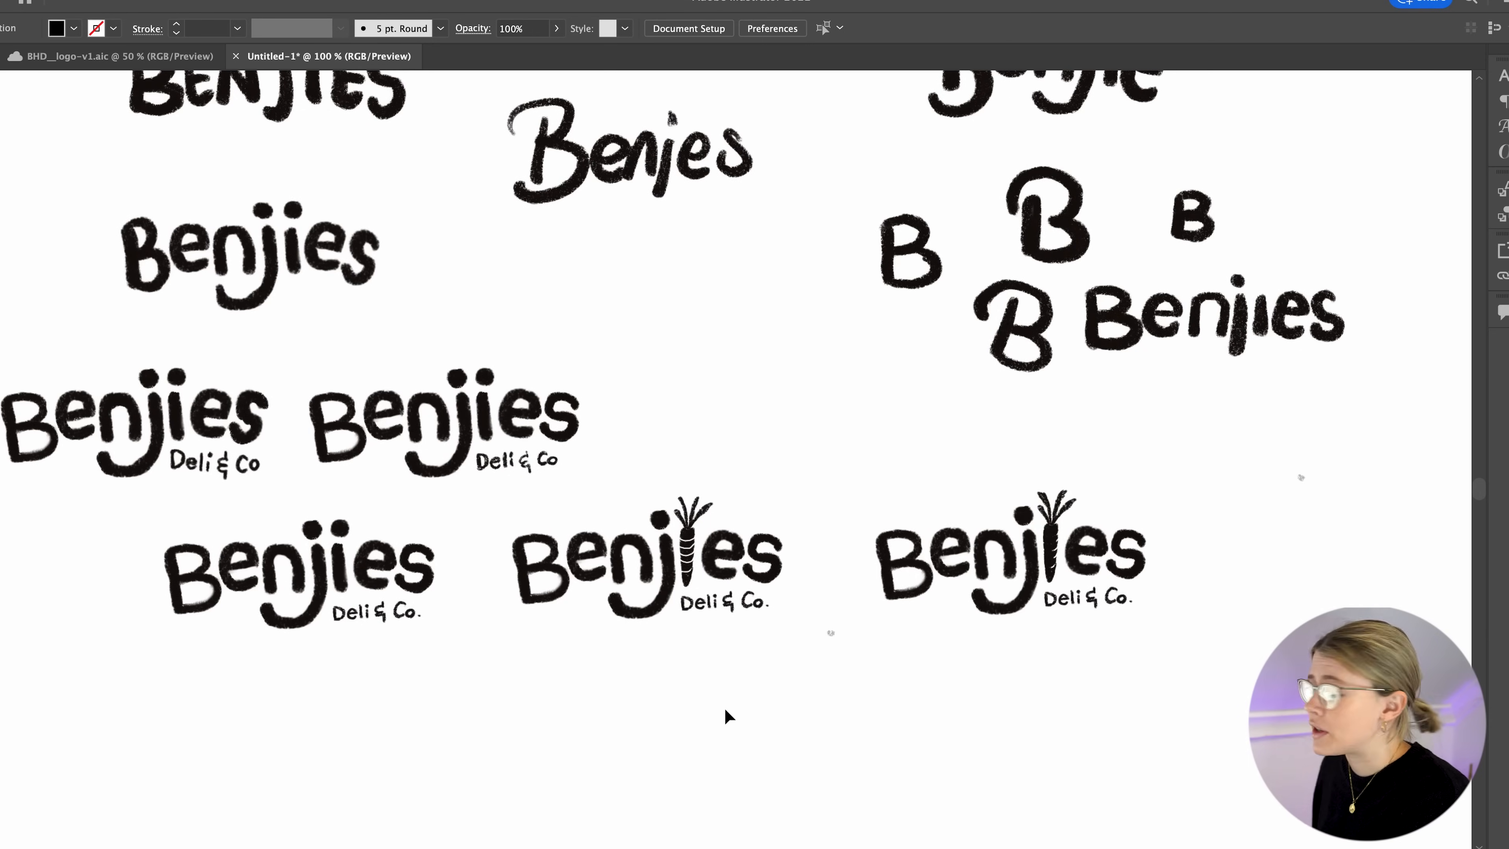
pyautogui.scroll(-2, 729, 716)
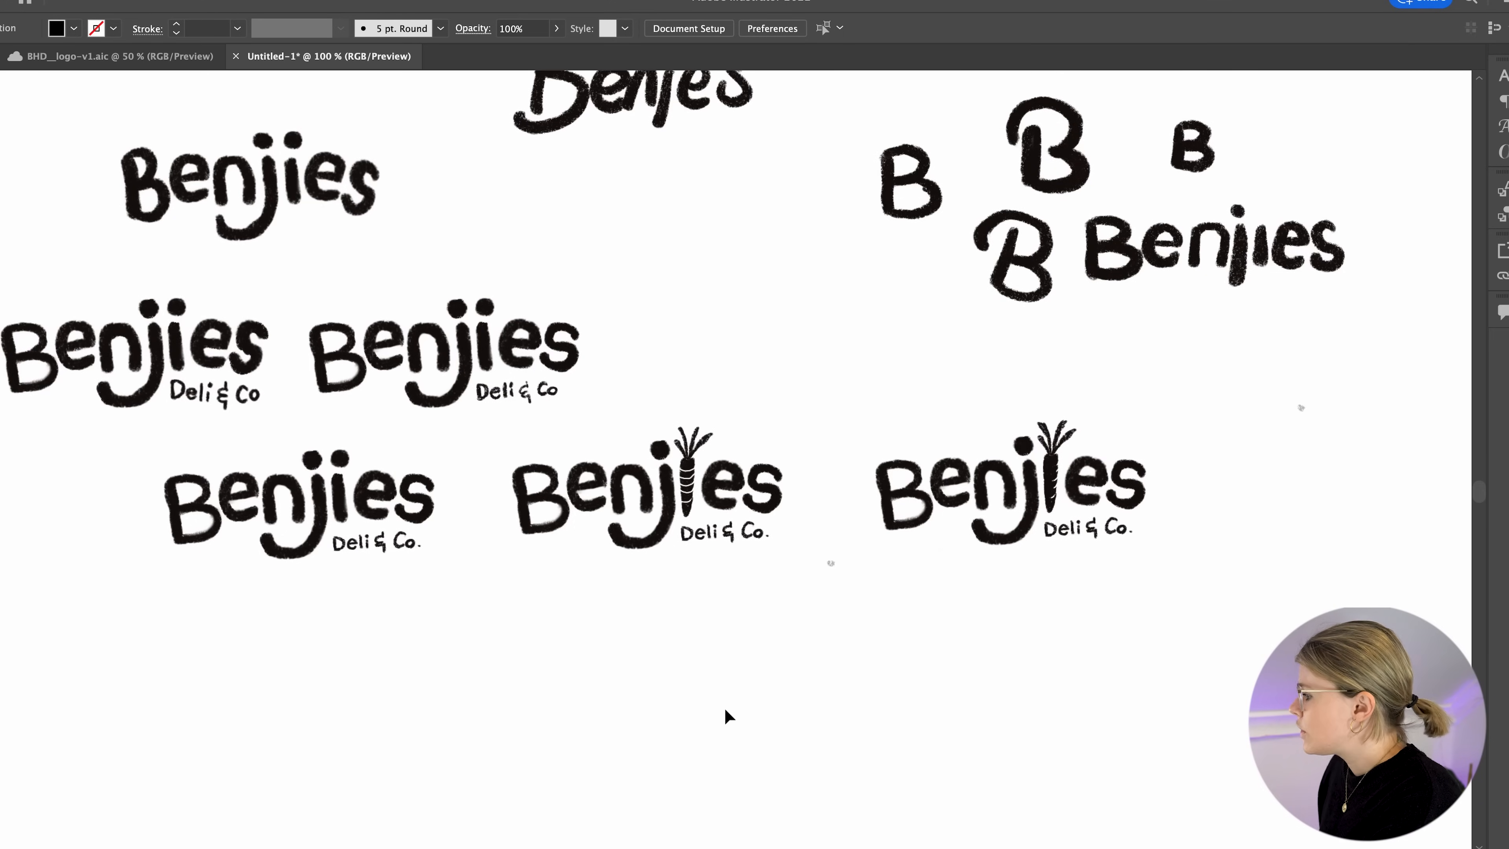
# - Duplicate the placed sheet of Benjies logo sketches, leaving the two copies apart diagonally on the canvas
pyautogui.moveTo(629, 707); pyautogui.dragTo(690, 624)
pyautogui.press('super+minus')
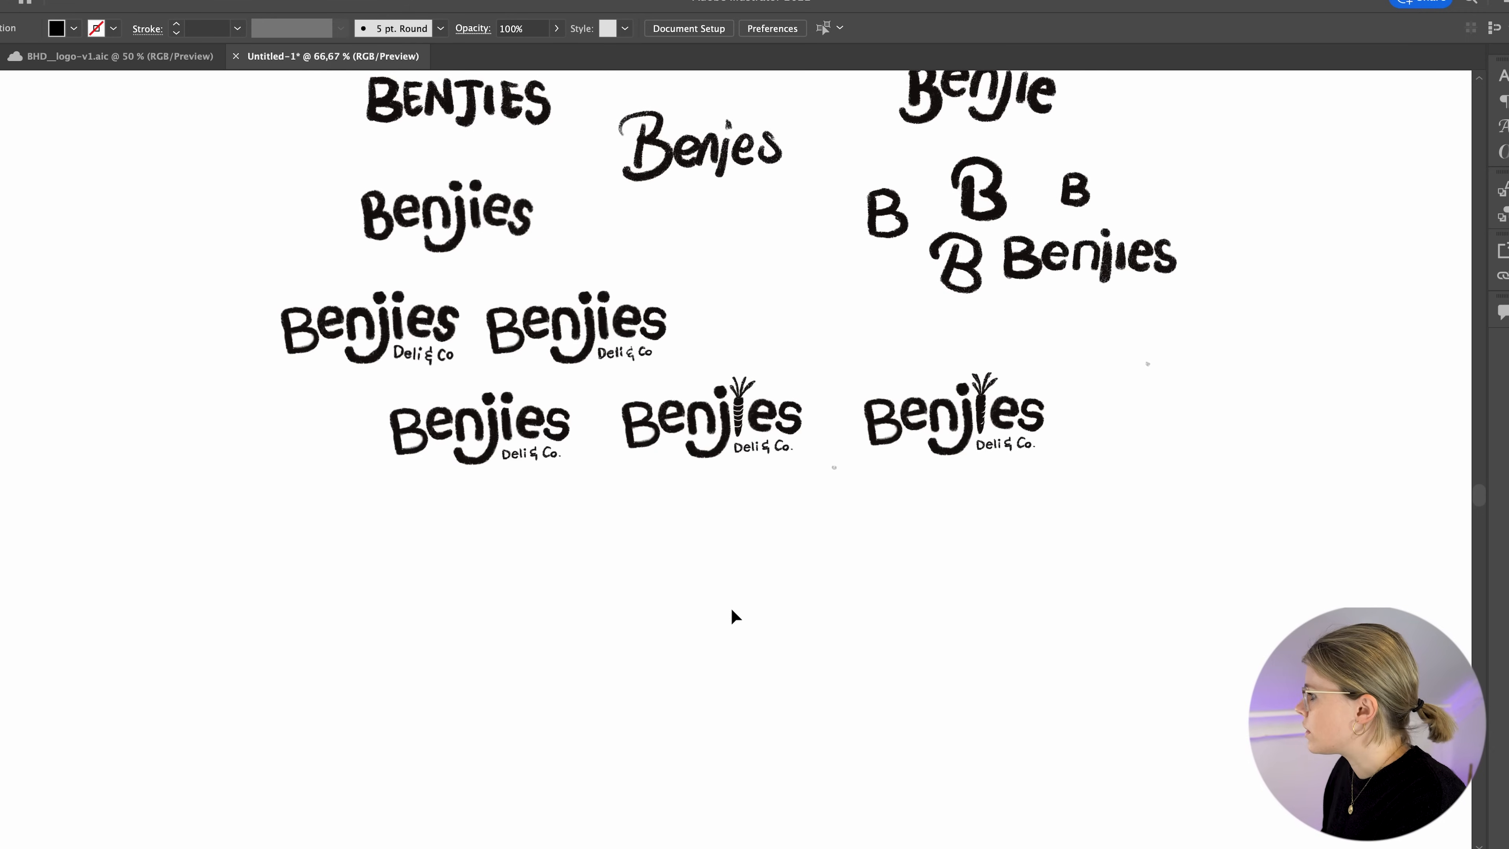
pyautogui.click(429, 356)
pyautogui.moveTo(340, 474); pyautogui.dragTo(759, 330)
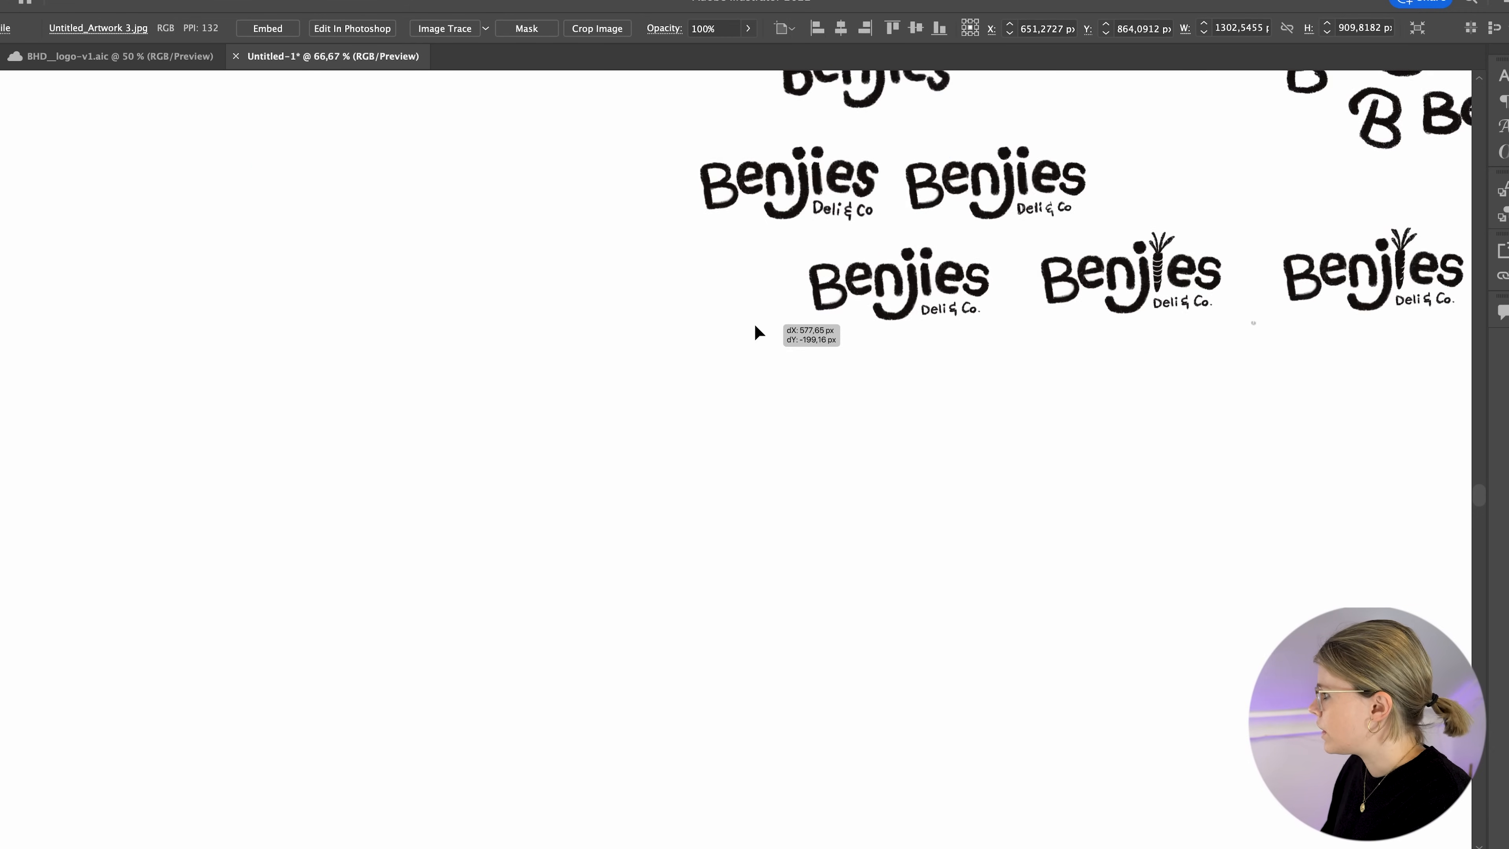
pyautogui.moveTo(1347, 164)
pyautogui.mouseDown()
pyautogui.moveTo(532, 465)
pyautogui.moveTo(572, 684)
pyautogui.mouseUp()
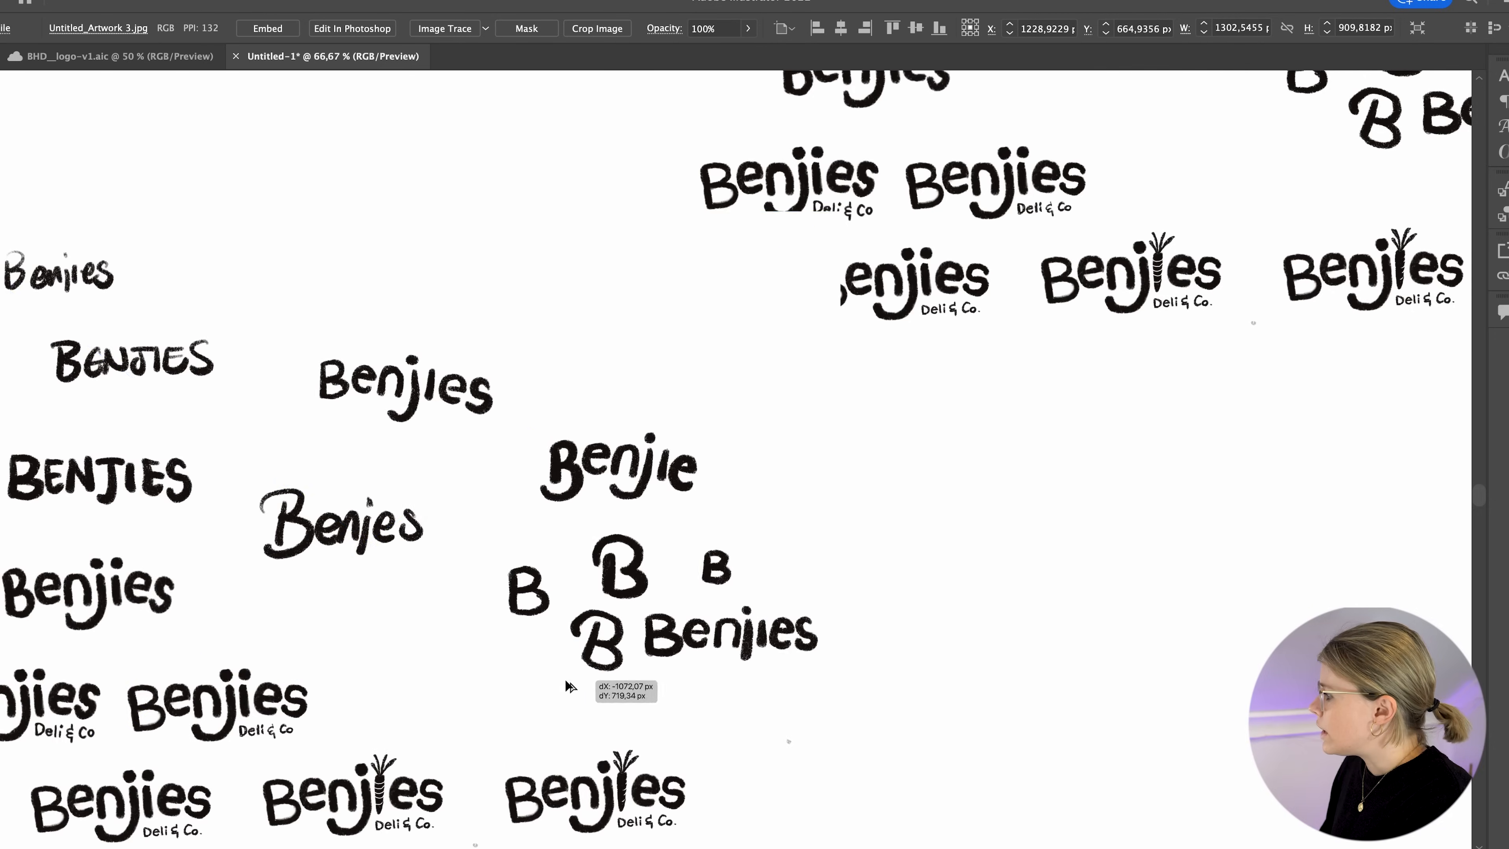
# - Move the upper copy of the sketch sheet far away to the upper right on the canvas and deselect it
pyautogui.press('super+minus')
pyautogui.press('super+minus')
pyautogui.press('super+minus')
pyautogui.moveTo(1048, 539); pyautogui.dragTo(486, 701)
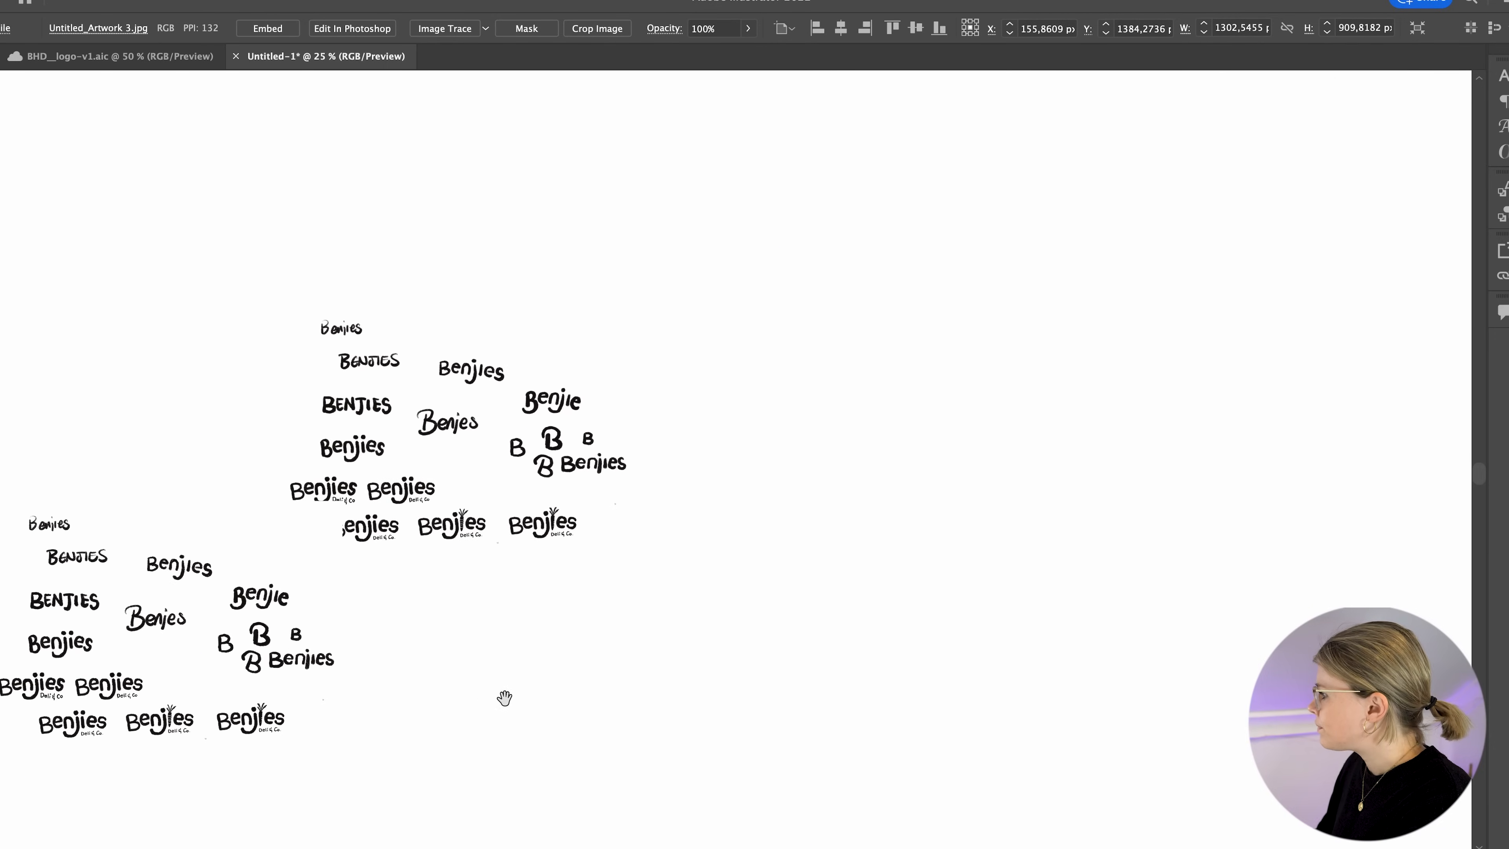
pyautogui.moveTo(452, 484); pyautogui.dragTo(1193, 295)
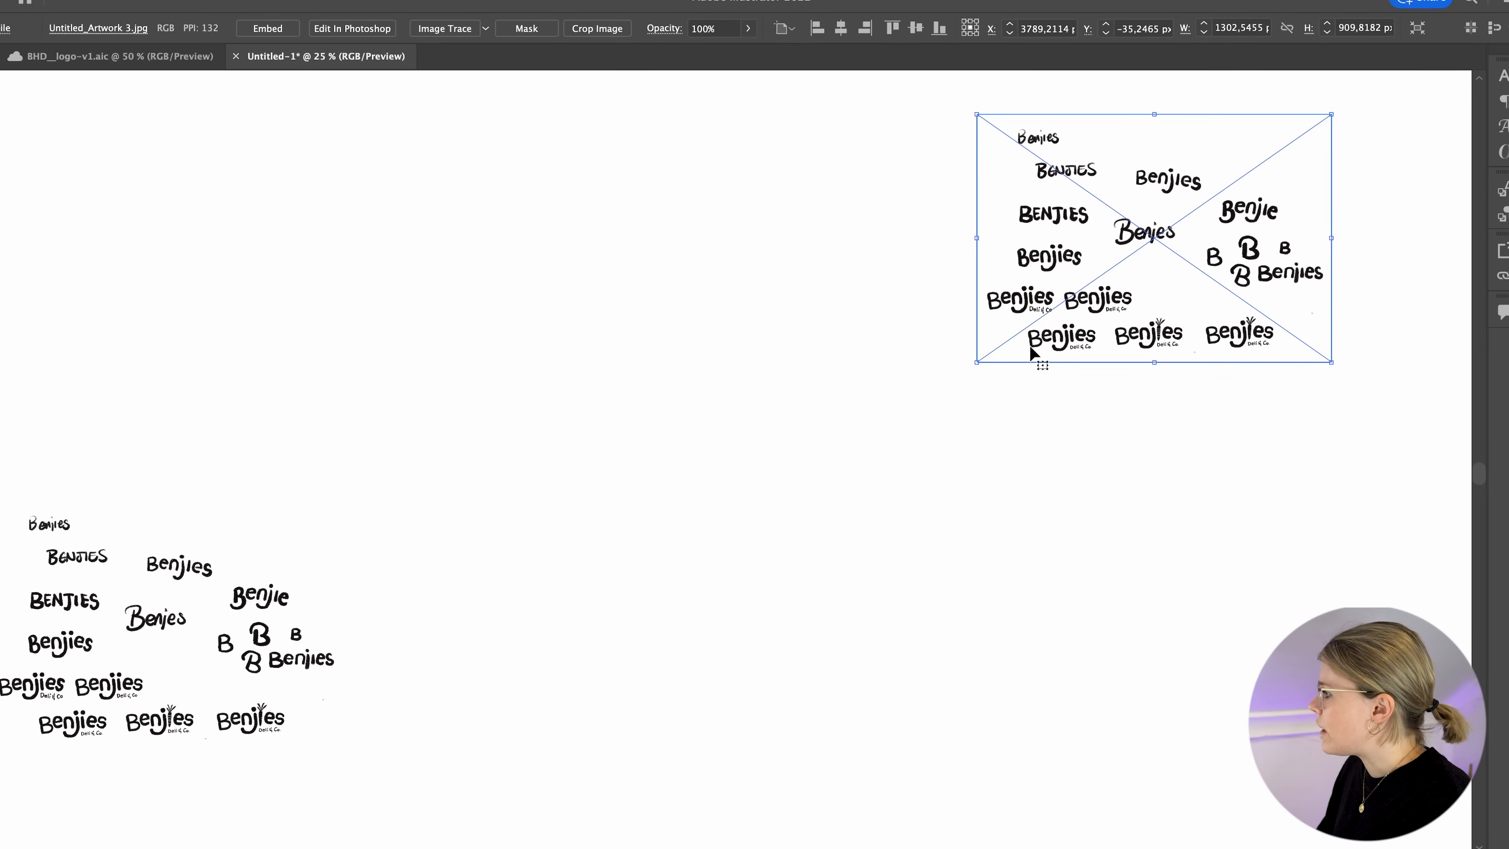
pyautogui.click(536, 577)
# - Select the lower-left copy of the sketch sheet and image-trace it with the Black and White Logo preset, accepting the large-image tracing
pyautogui.moveTo(535, 580); pyautogui.dragTo(916, 481)
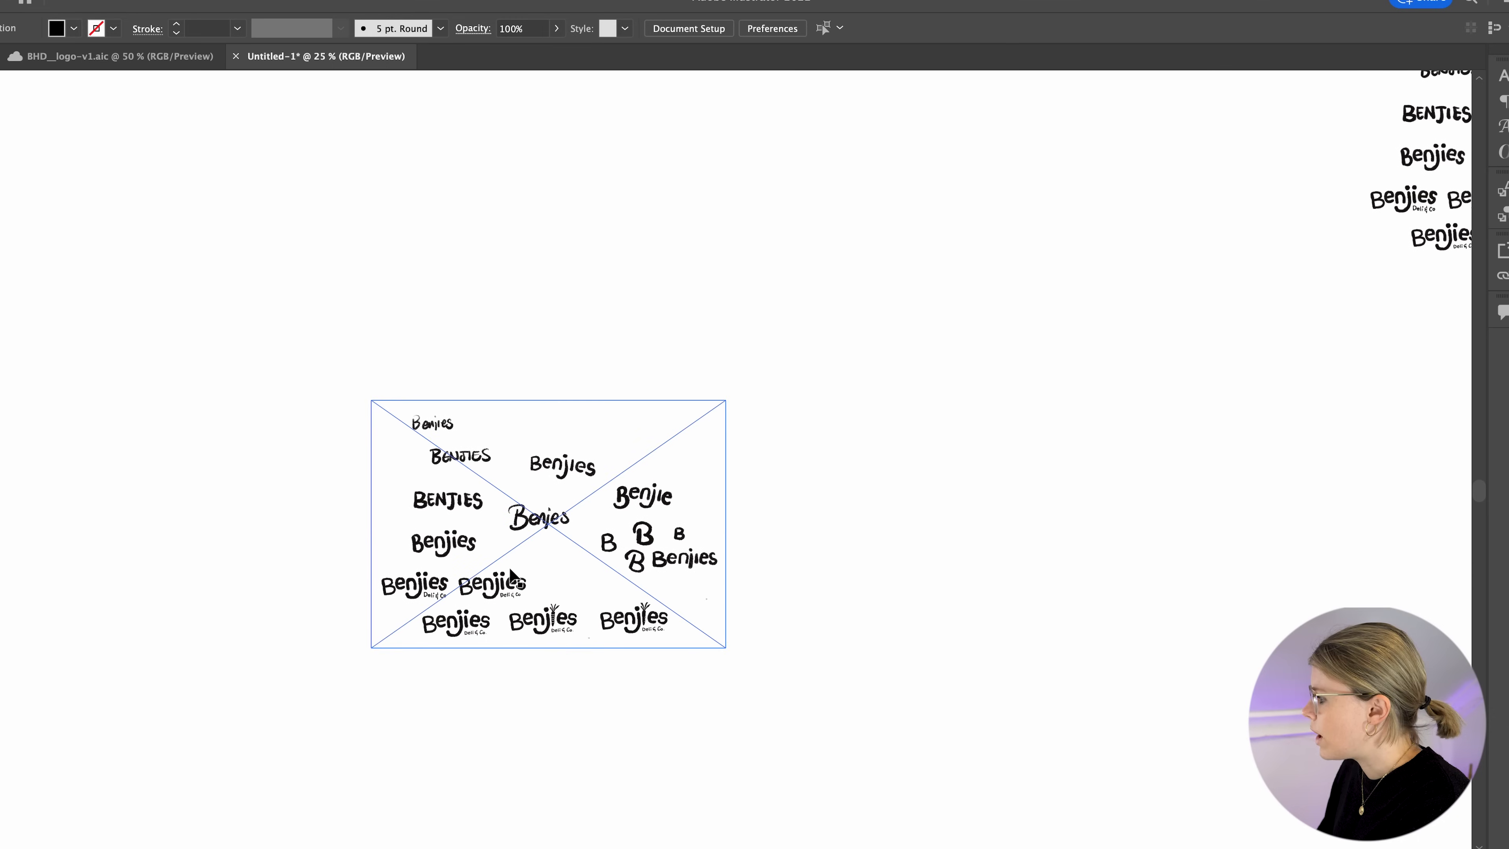
pyautogui.click(522, 577)
pyautogui.press('super+plus')
pyautogui.press('super+plus')
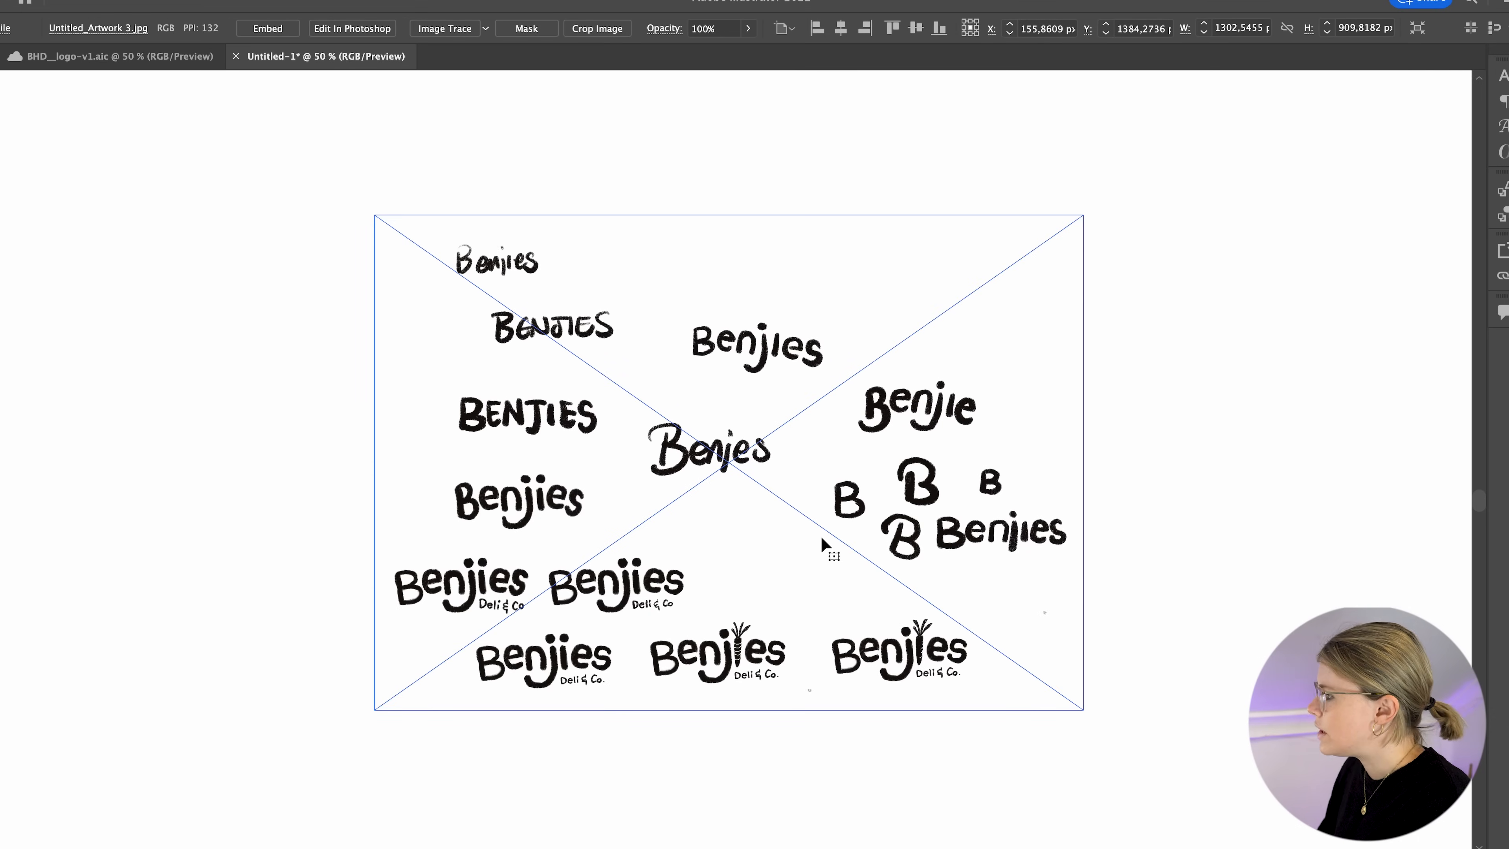
pyautogui.click(1250, 347)
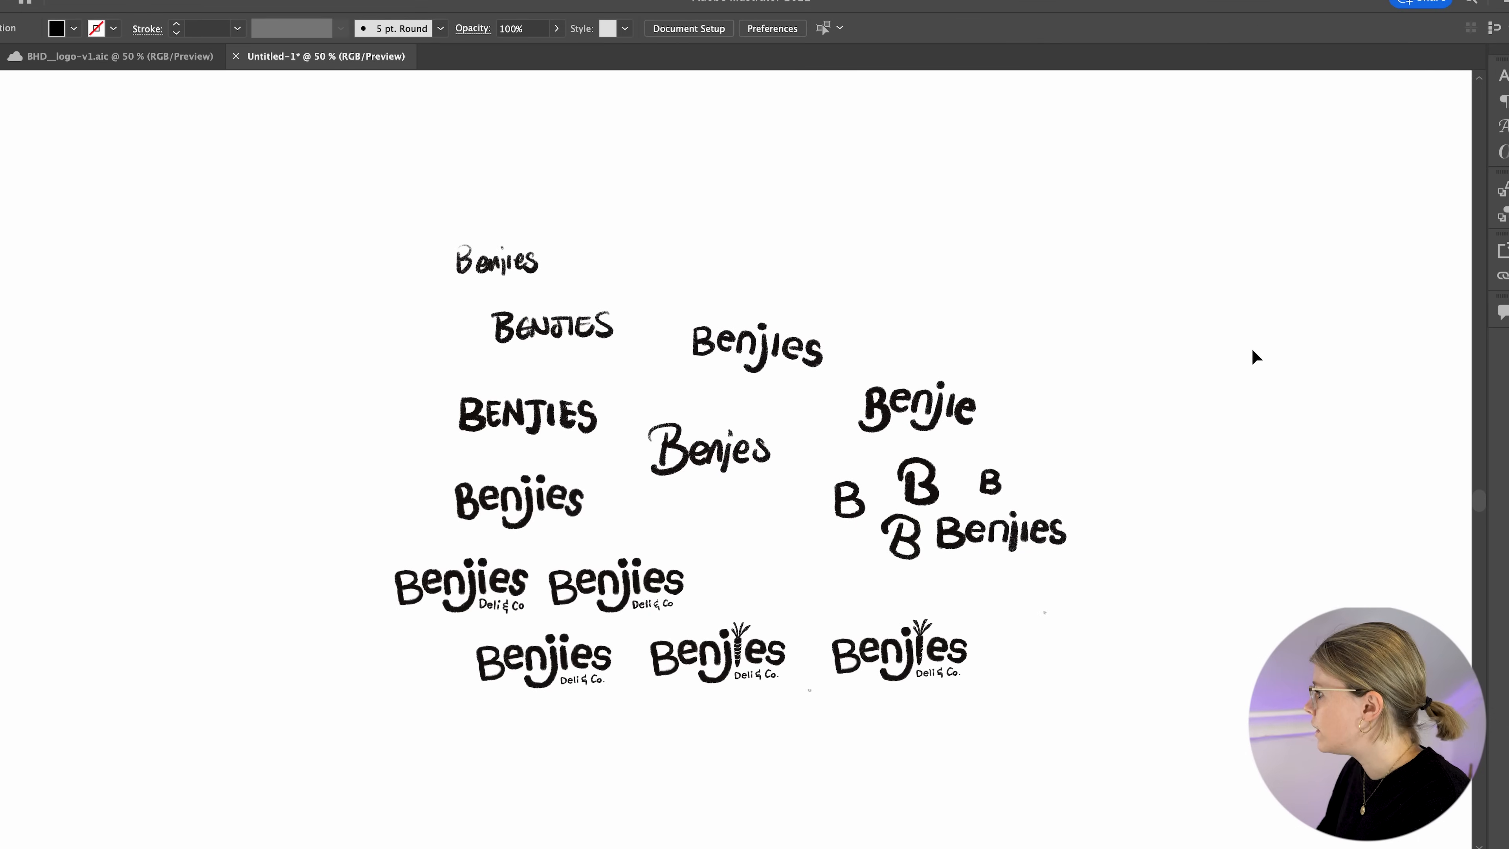
pyautogui.click(834, 425)
pyautogui.press('super+plus')
pyautogui.click(421, 83)
pyautogui.click(485, 28)
pyautogui.click(485, 30)
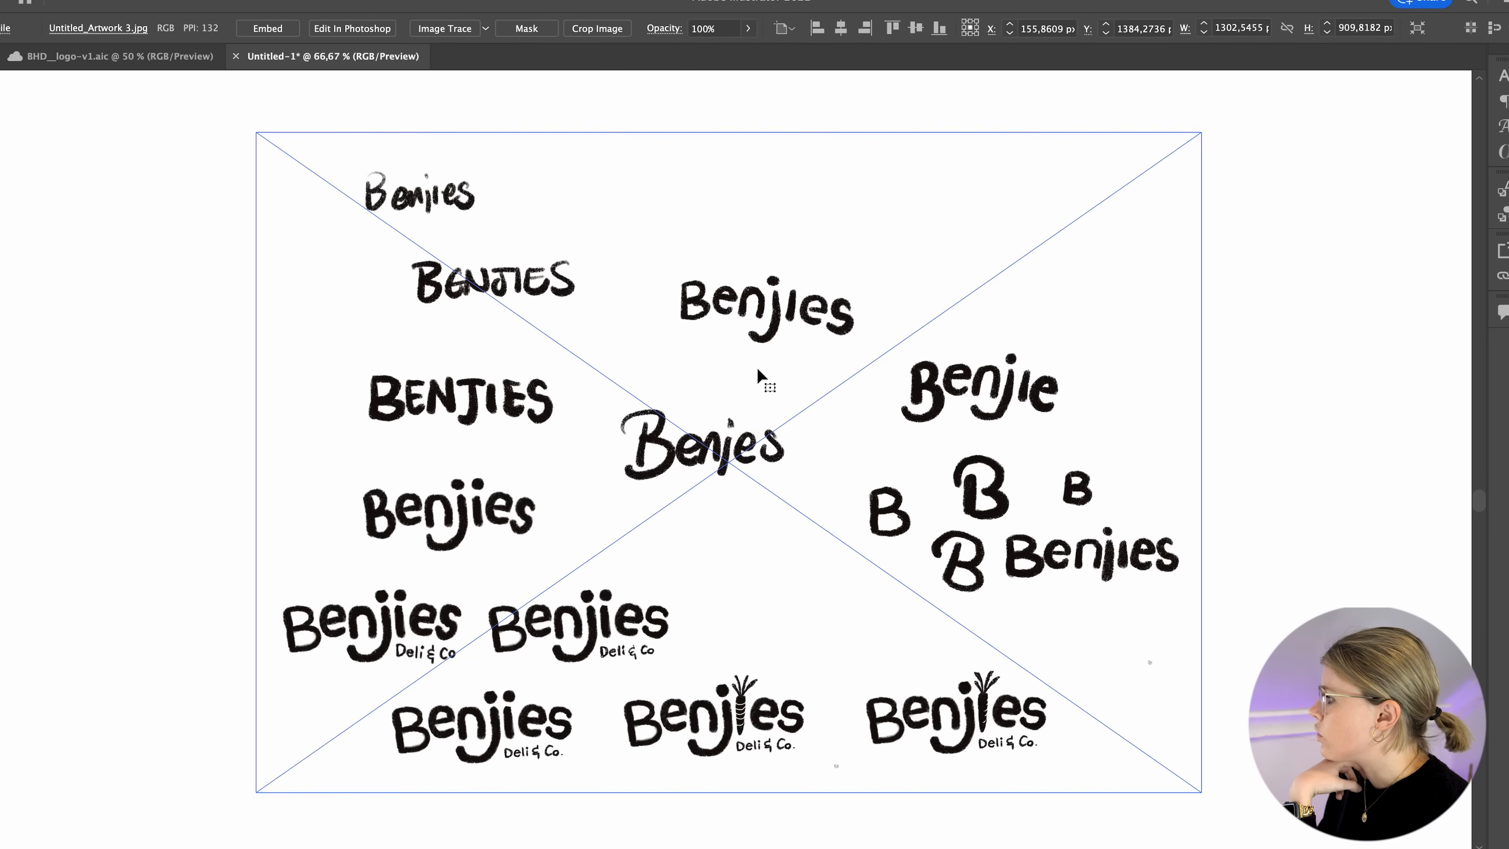
pyautogui.click(707, 266)
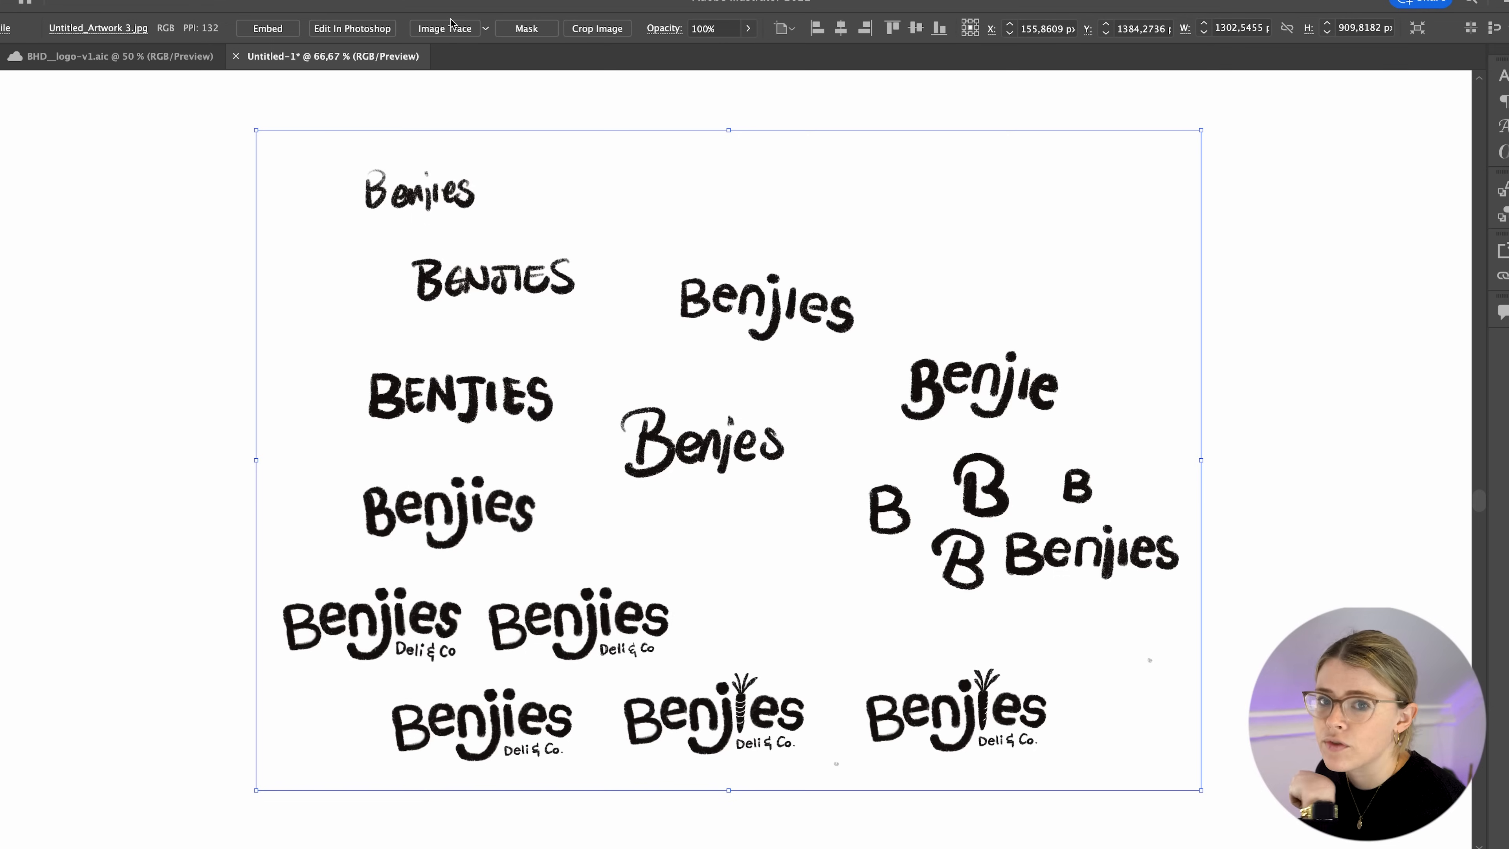
pyautogui.click(485, 29)
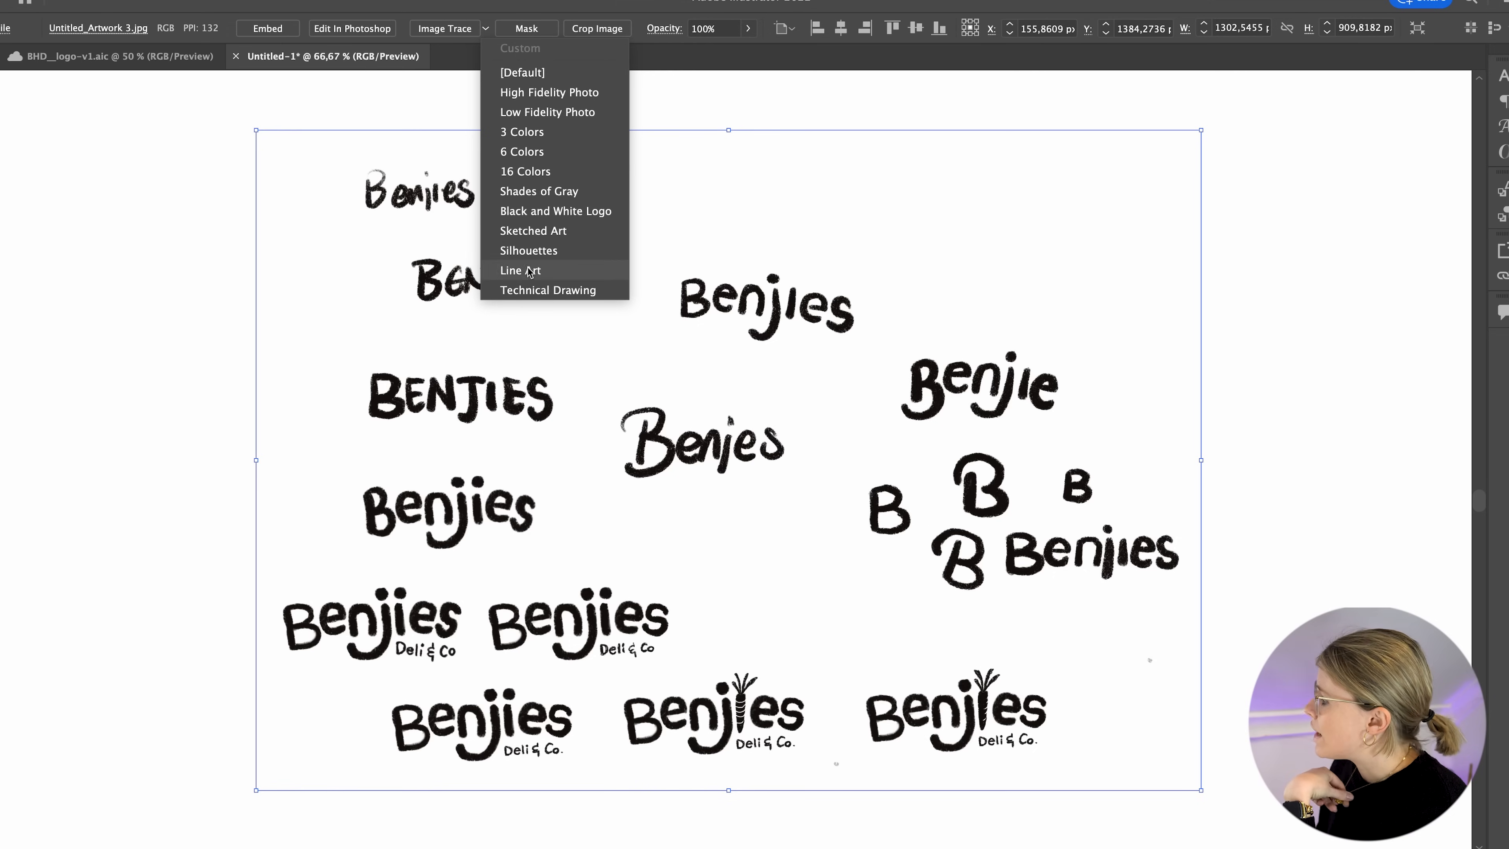
pyautogui.click(534, 211)
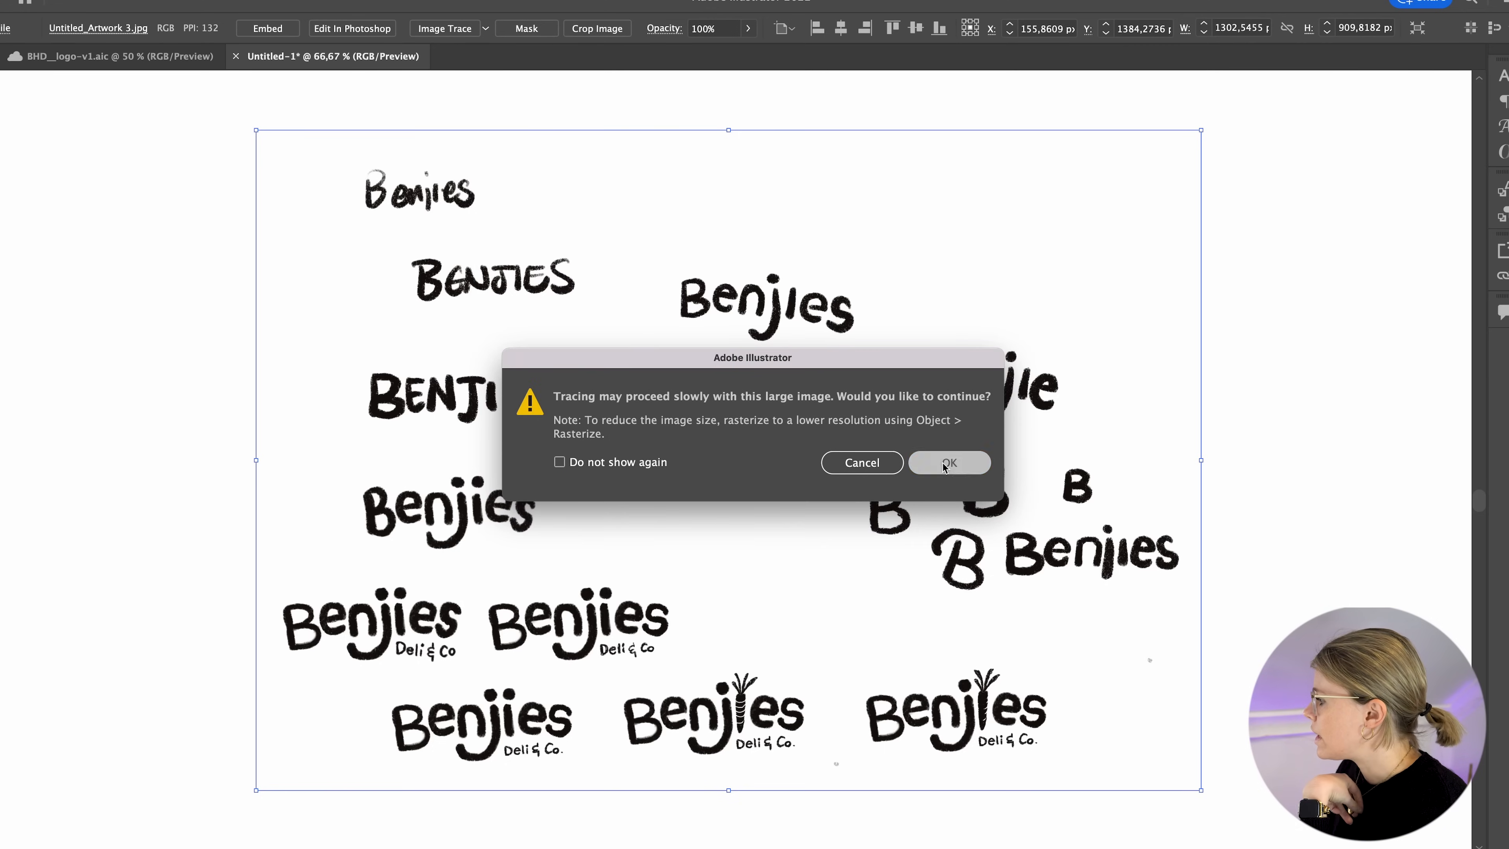
pyautogui.press('Return')
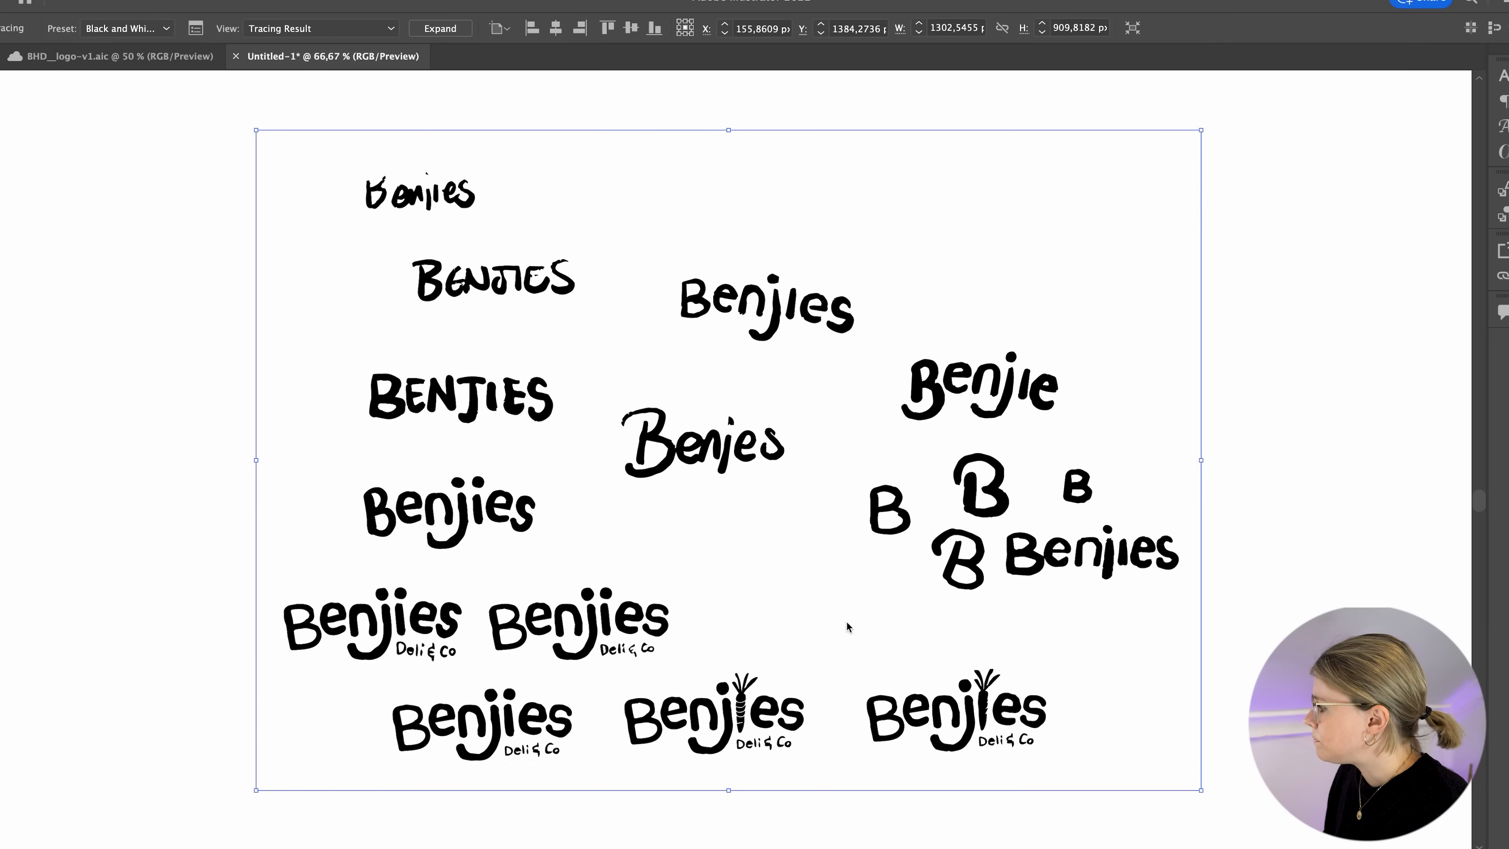
# - Examine the traced Benjies Deli & Co logos in the bottom row at 150% zoom, especially the carrot letters and the small tagline
pyautogui.moveTo(844, 680); pyautogui.dragTo(825, 437)
pyautogui.press('super+plus')
pyautogui.press('super+plus')
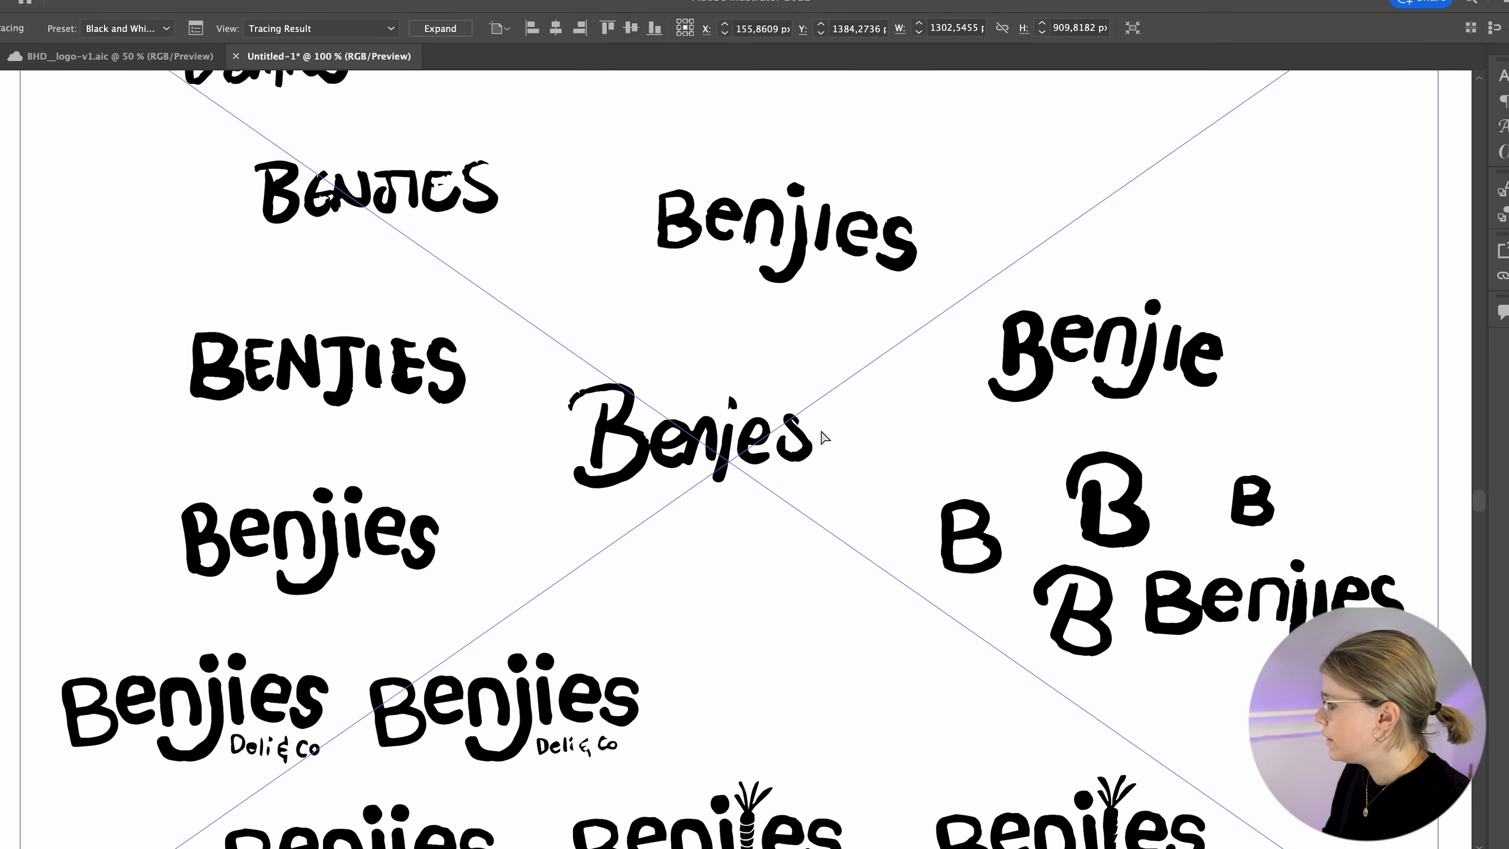
pyautogui.moveTo(898, 826); pyautogui.dragTo(881, 544)
pyautogui.scroll(-5, 881, 544)
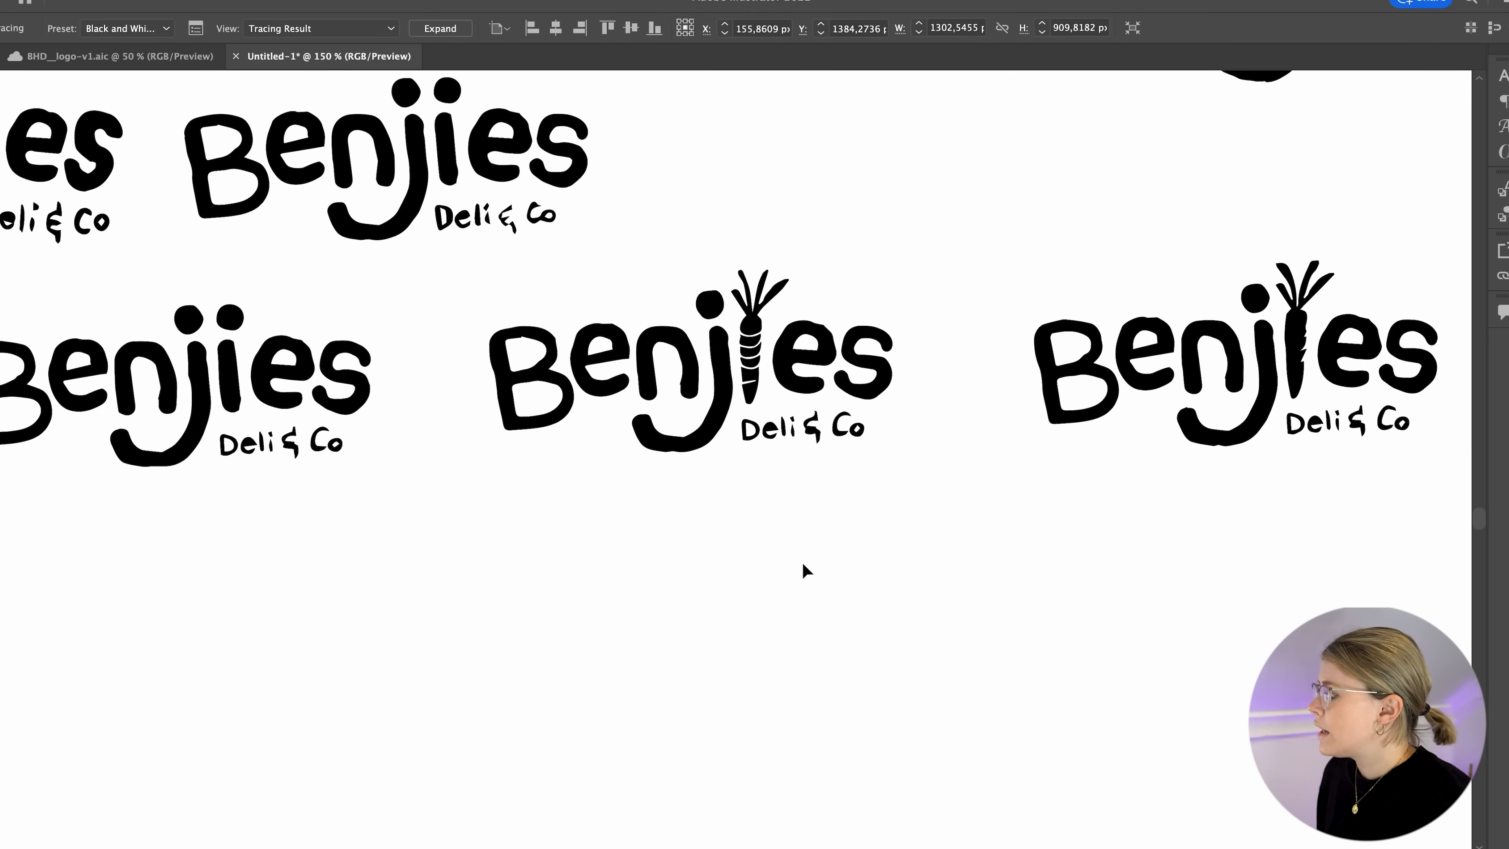
pyautogui.hscroll(5, 1083, 556)
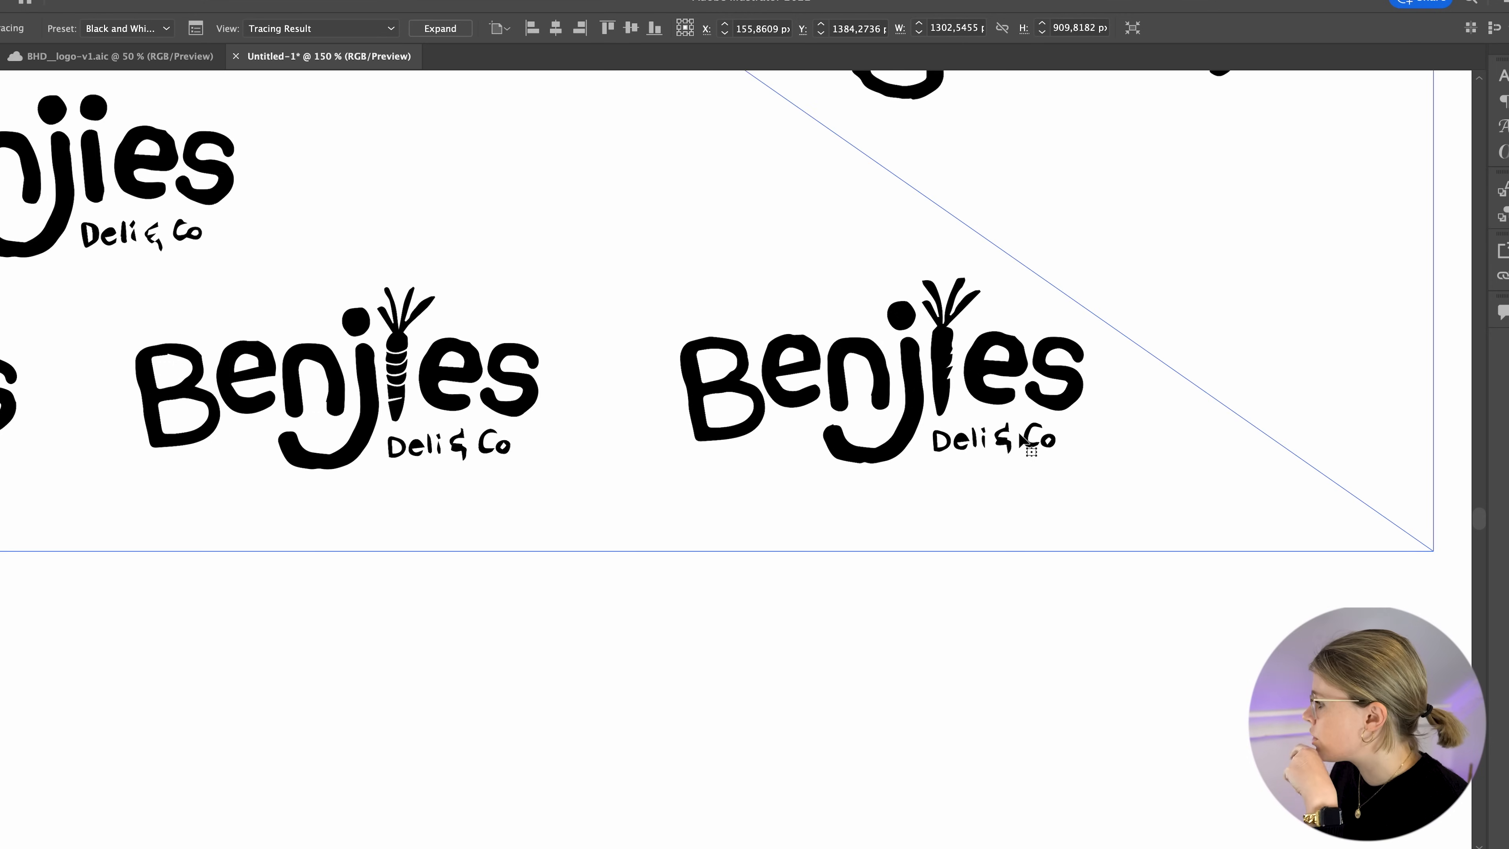
pyautogui.scroll(-1, 895, 504)
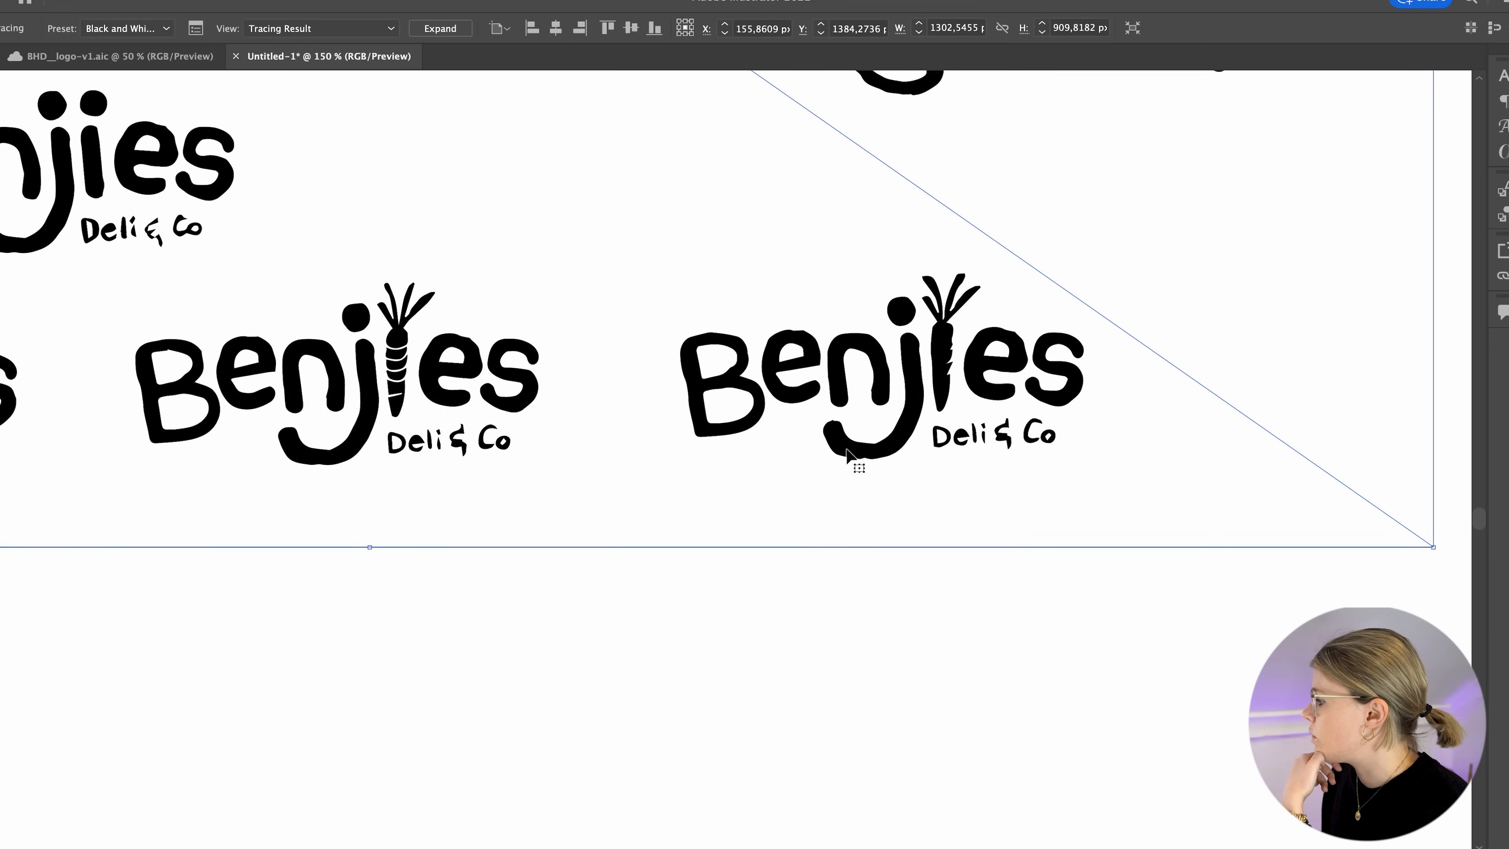
pyautogui.hscroll(3, 1190, 422)
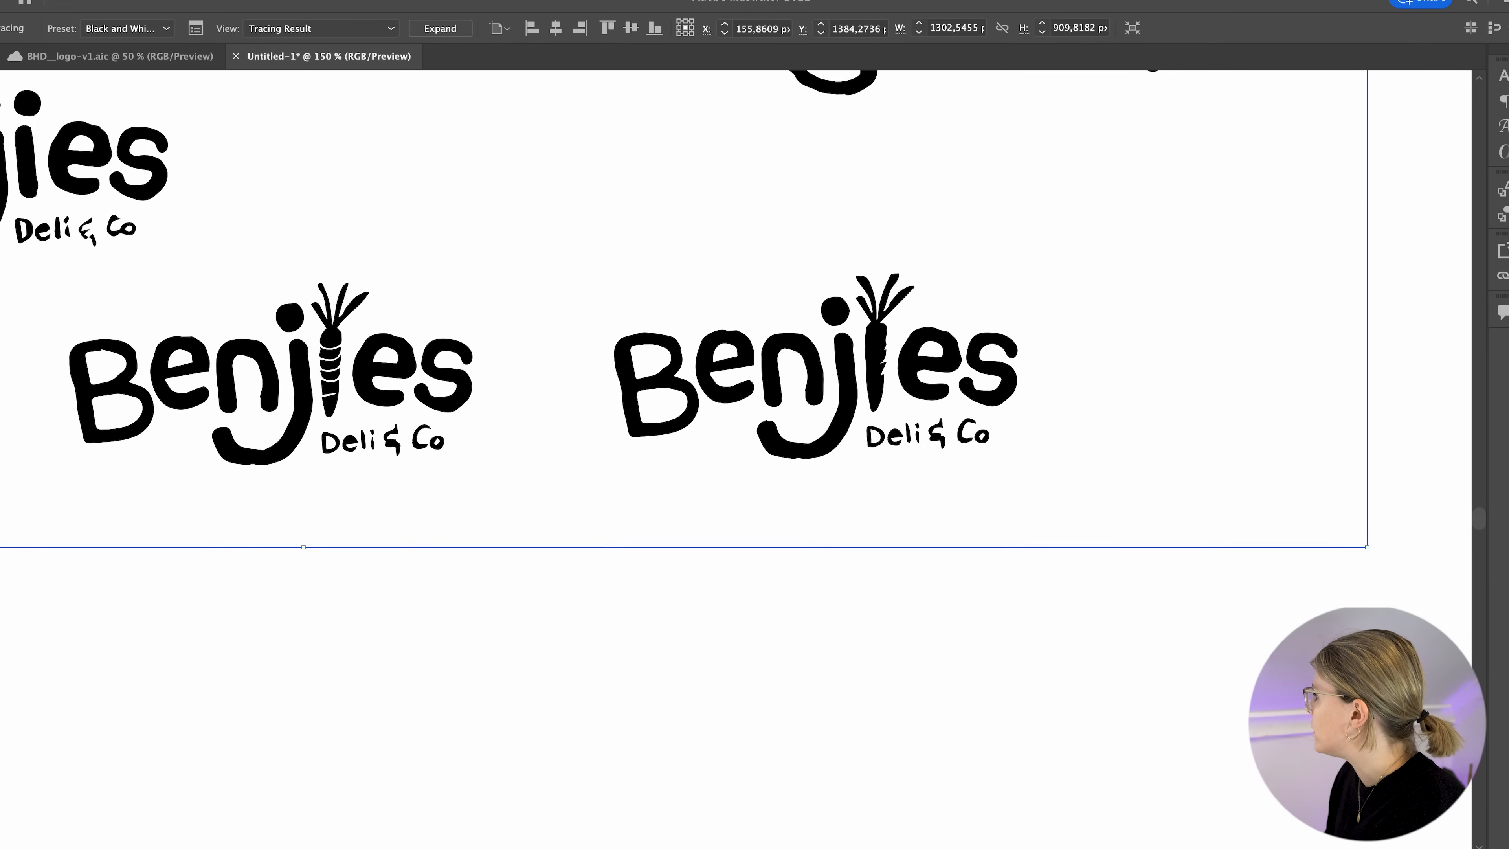
# - Show the Image Trace settings and dock them with the other collapsed panels, leaving them expanded
pyautogui.click(315, 0)
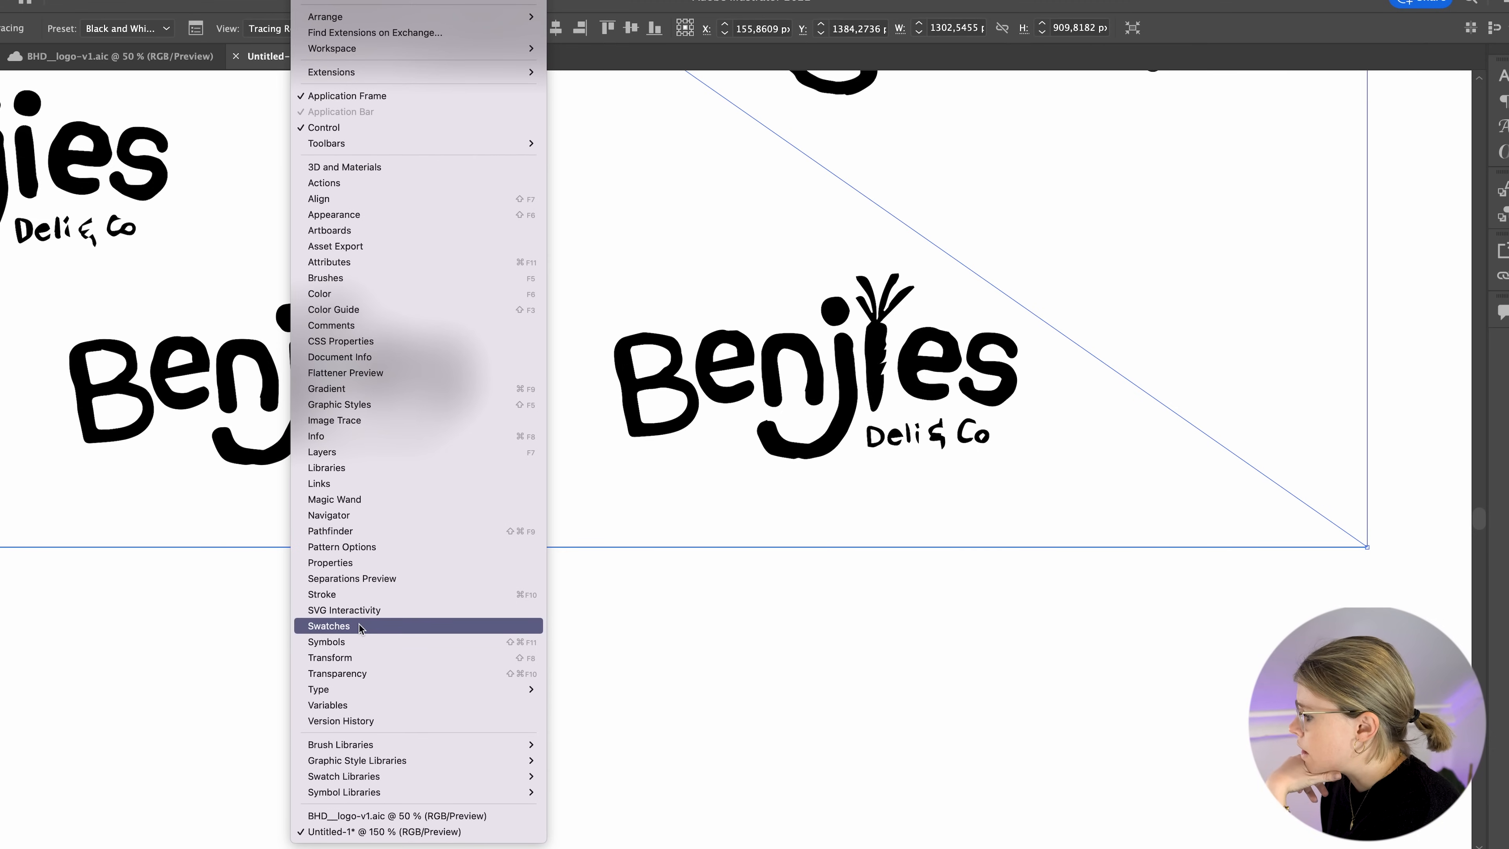
pyautogui.click(351, 420)
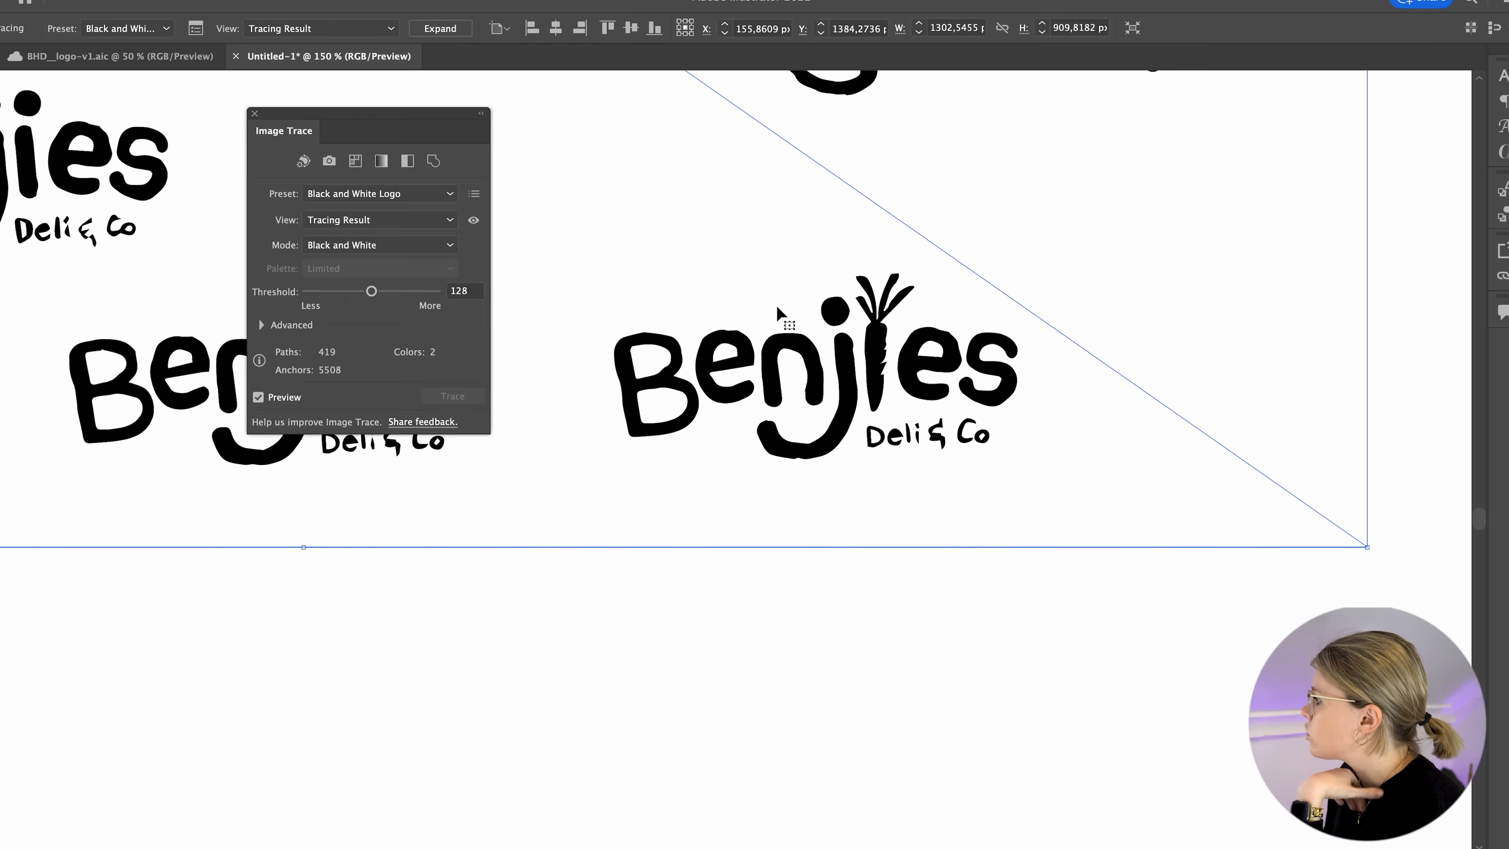
pyautogui.moveTo(364, 119); pyautogui.dragTo(1499, 330)
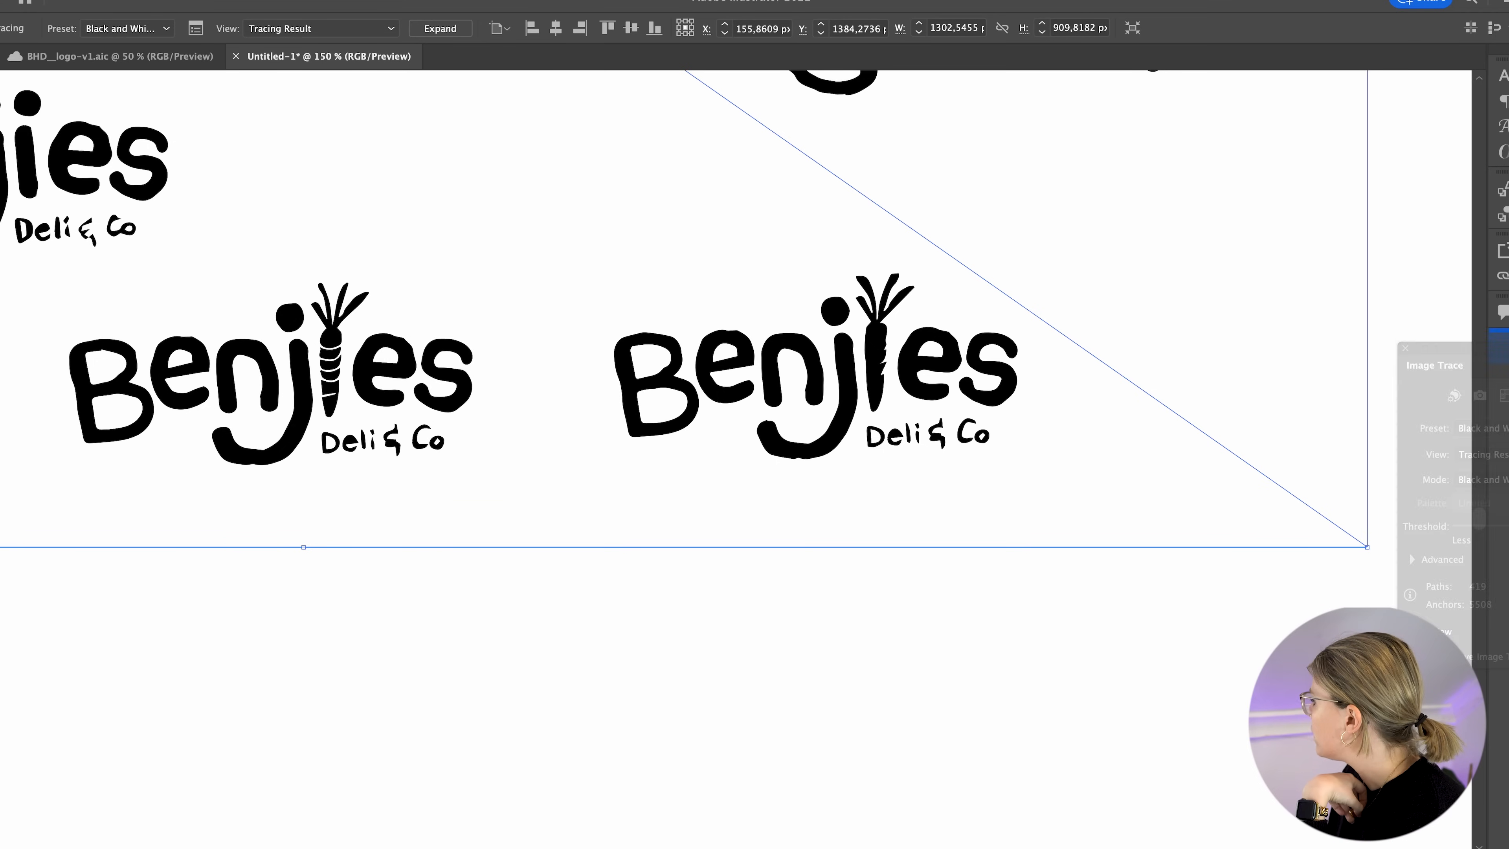
pyautogui.click(1502, 349)
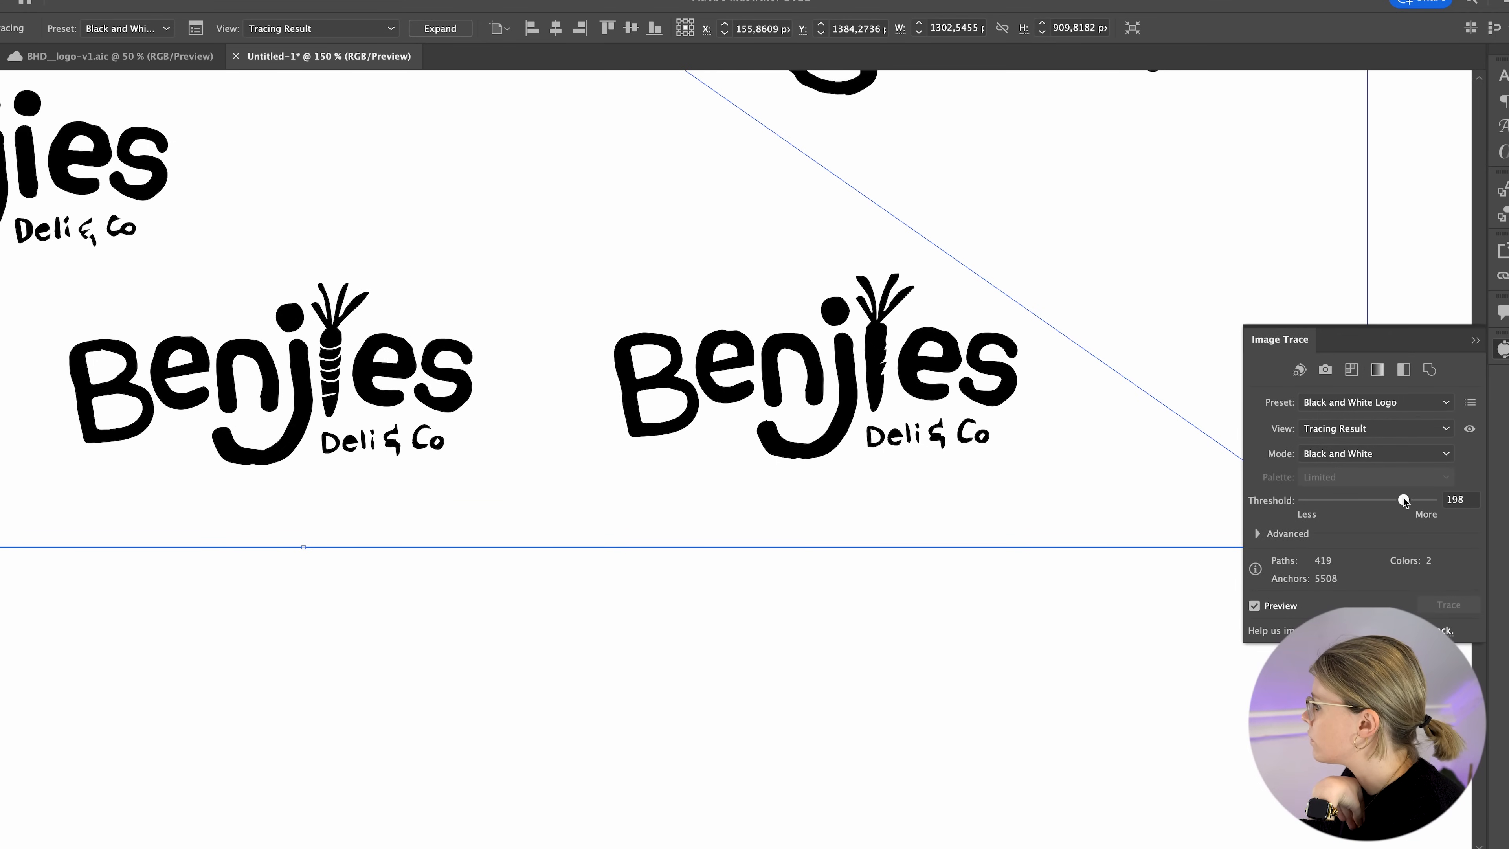
# - Try a trace threshold of 198 and switch the tracing preset to Sketched Art
pyautogui.click(1403, 500)
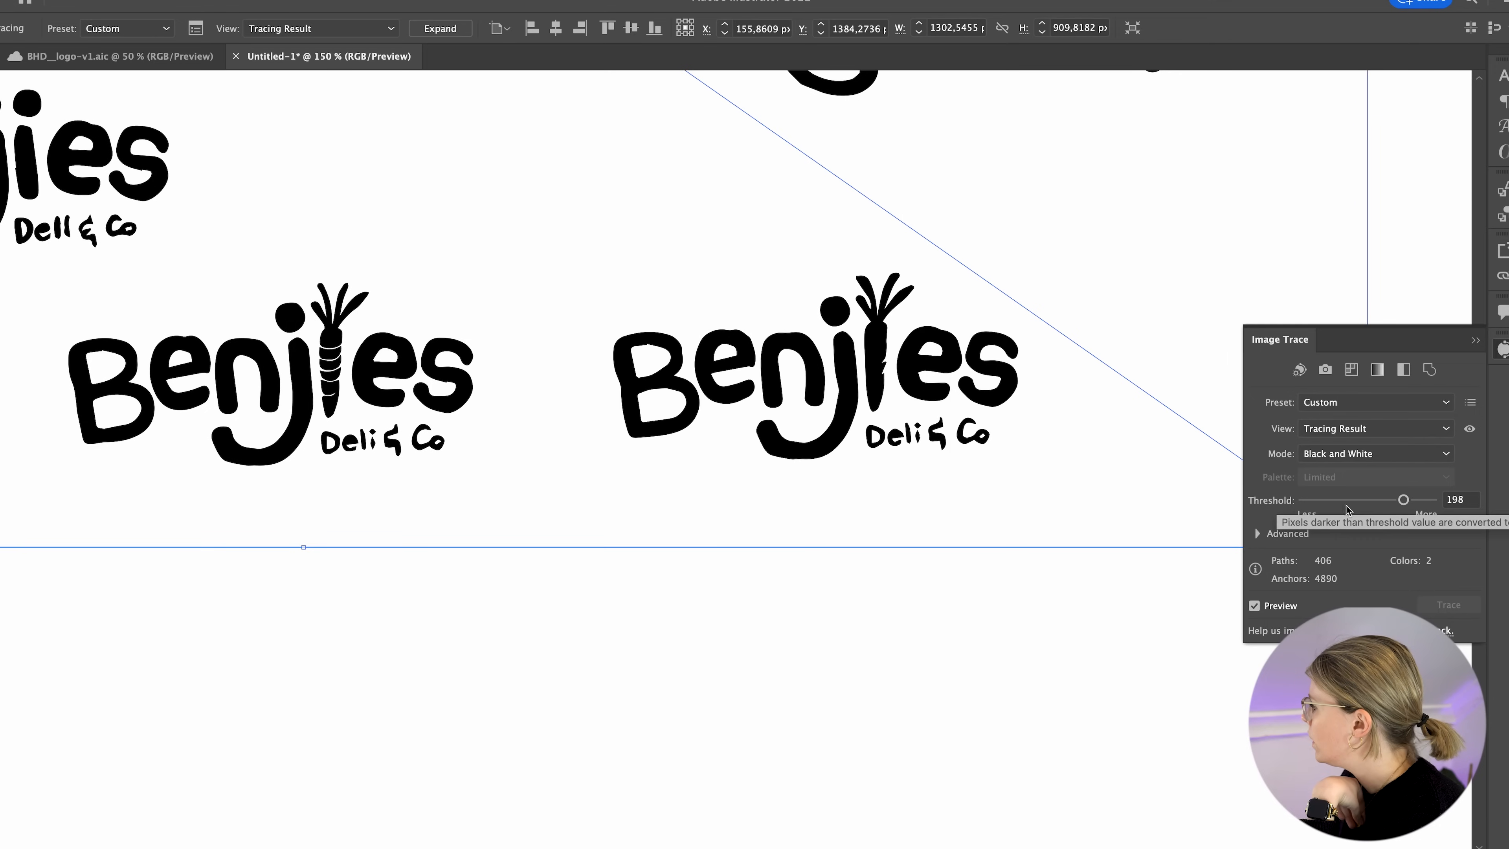
pyautogui.click(1341, 405)
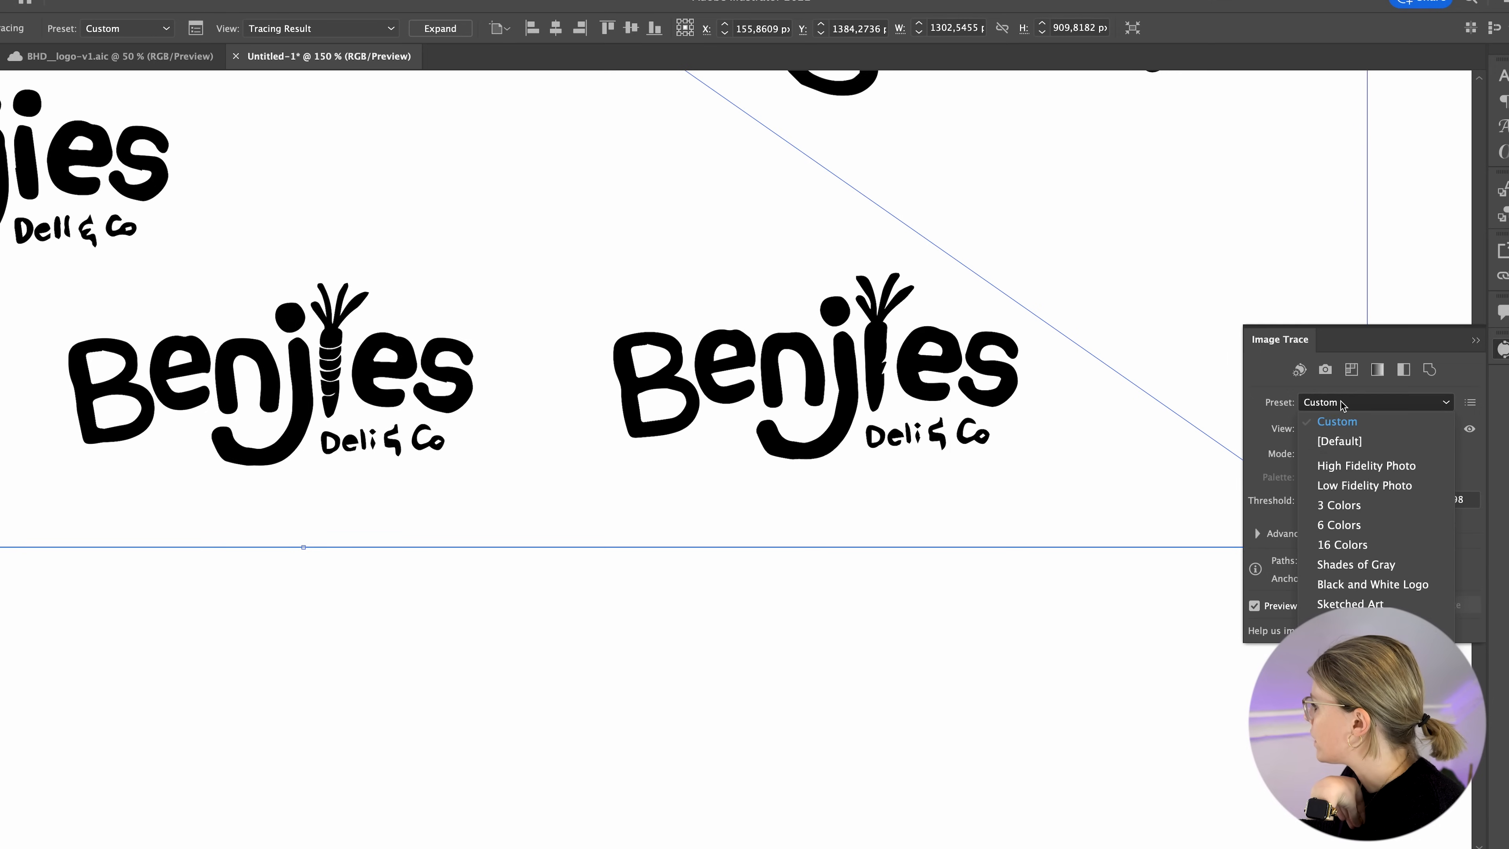
pyautogui.click(1352, 603)
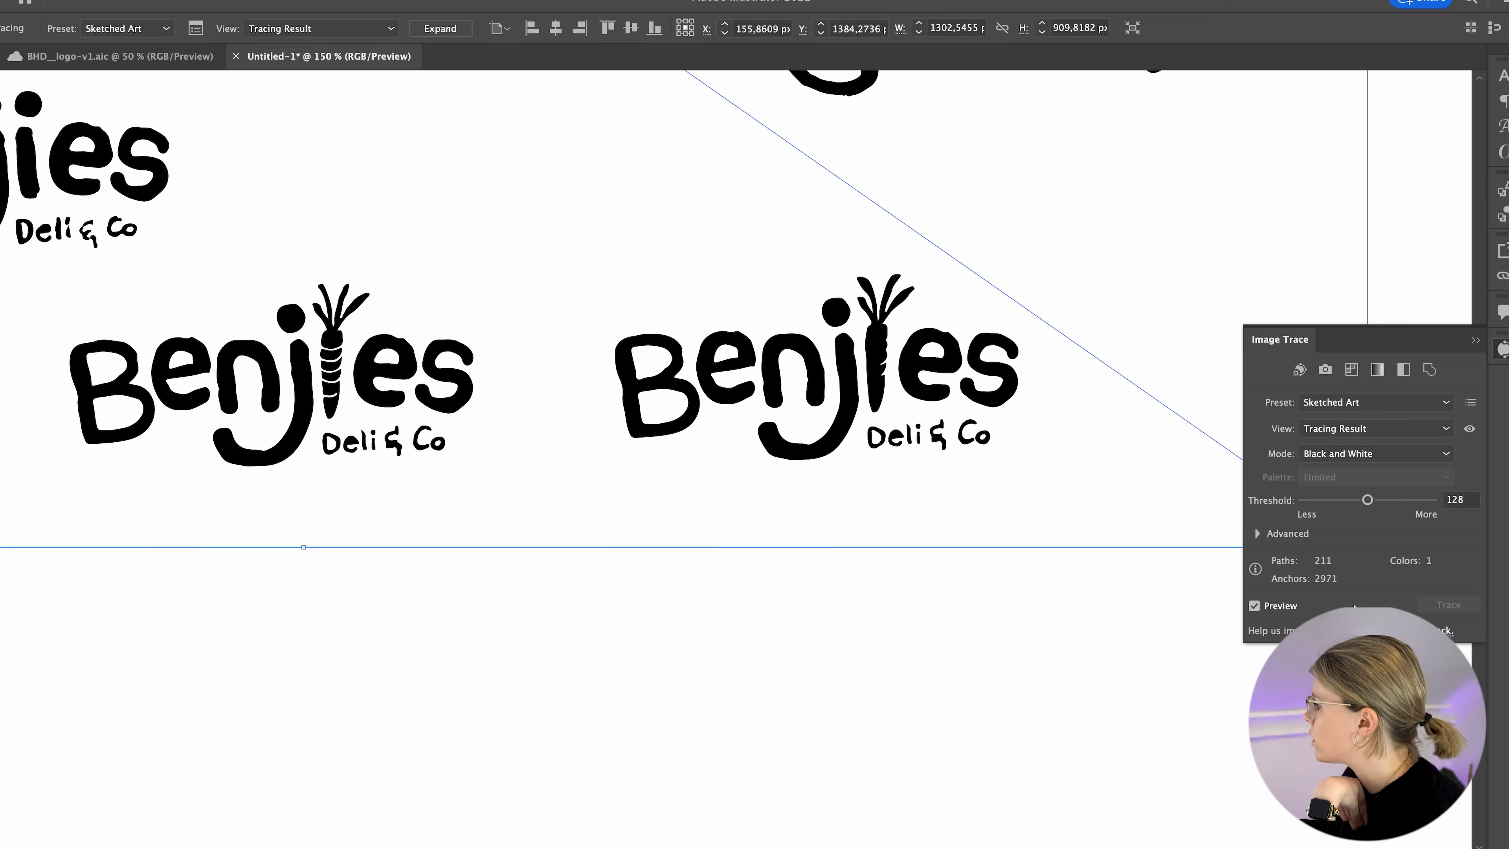
# - Try trace thresholds of 52 and 232 on the sketch sheet and return the threshold to 128
pyautogui.hscroll(2, 1060, 609)
pyautogui.moveTo(1367, 500); pyautogui.dragTo(1329, 502)
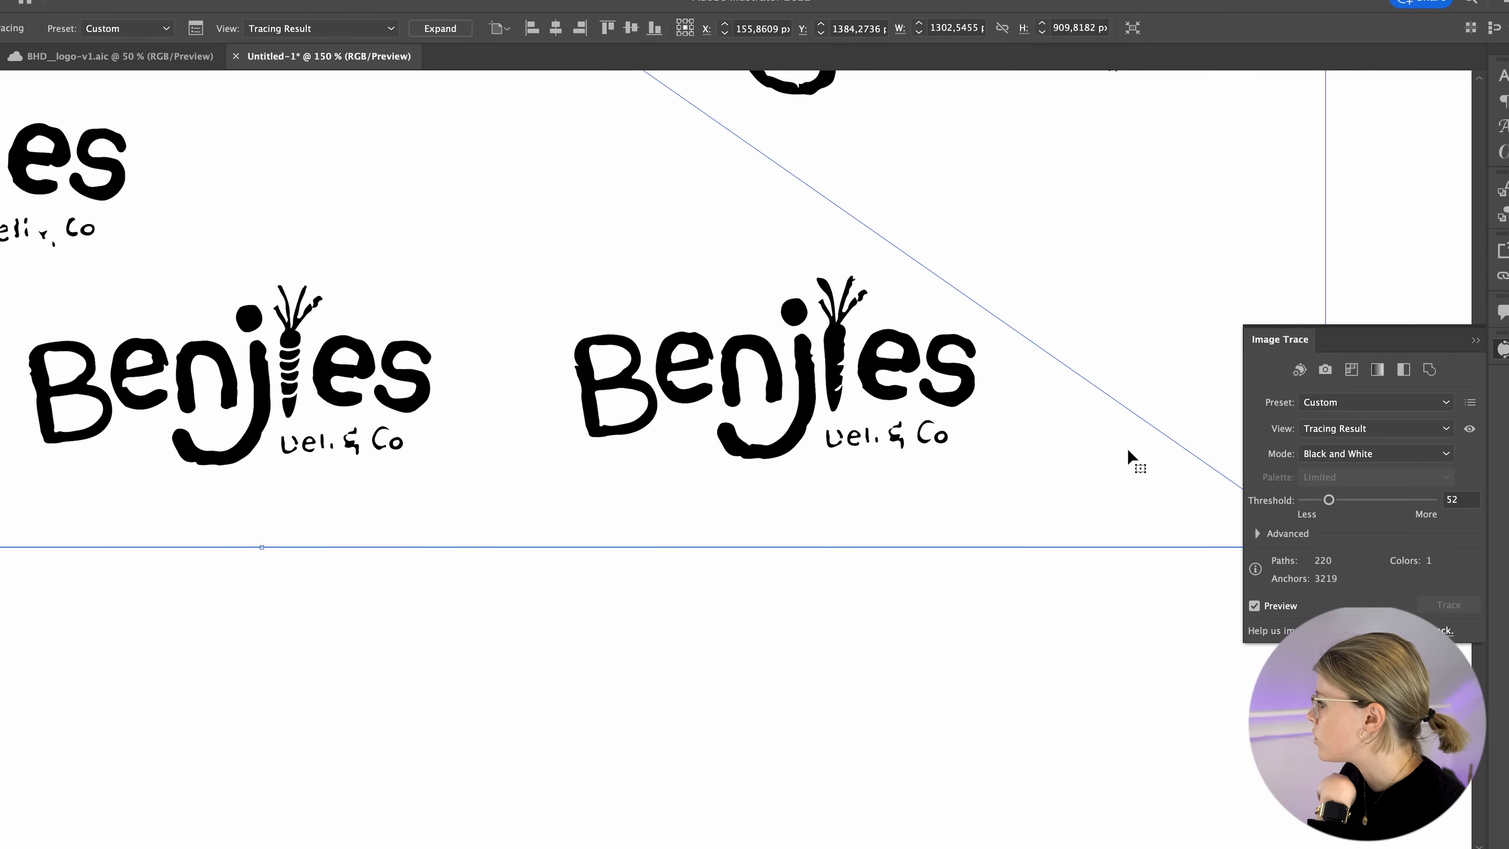
pyautogui.click(1420, 500)
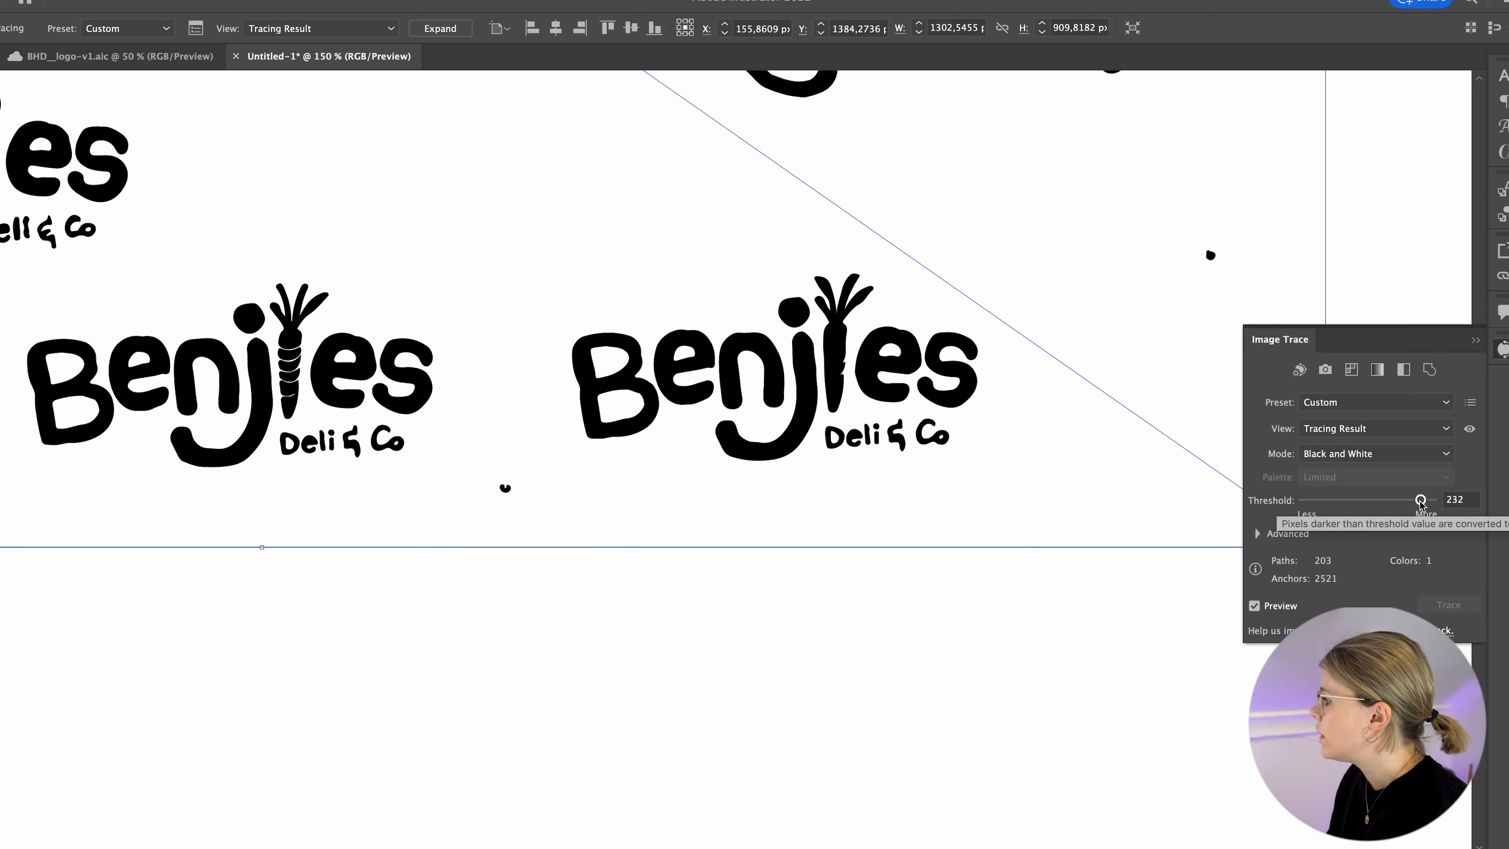
pyautogui.click(1368, 499)
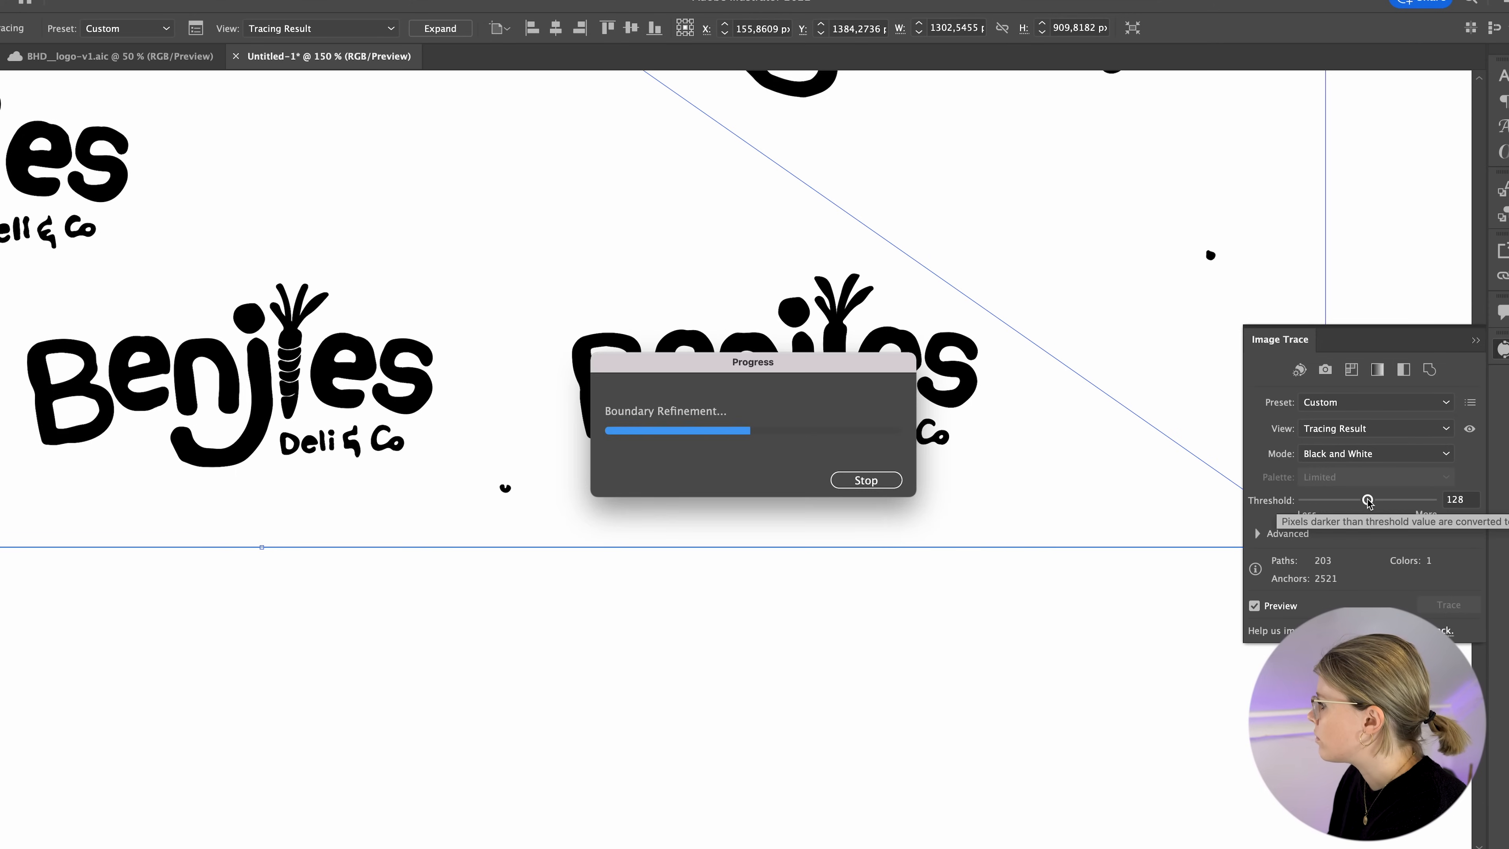
# - Reveal the advanced trace settings, try 29% corners and set the corners value to 96%
pyautogui.click(1256, 533)
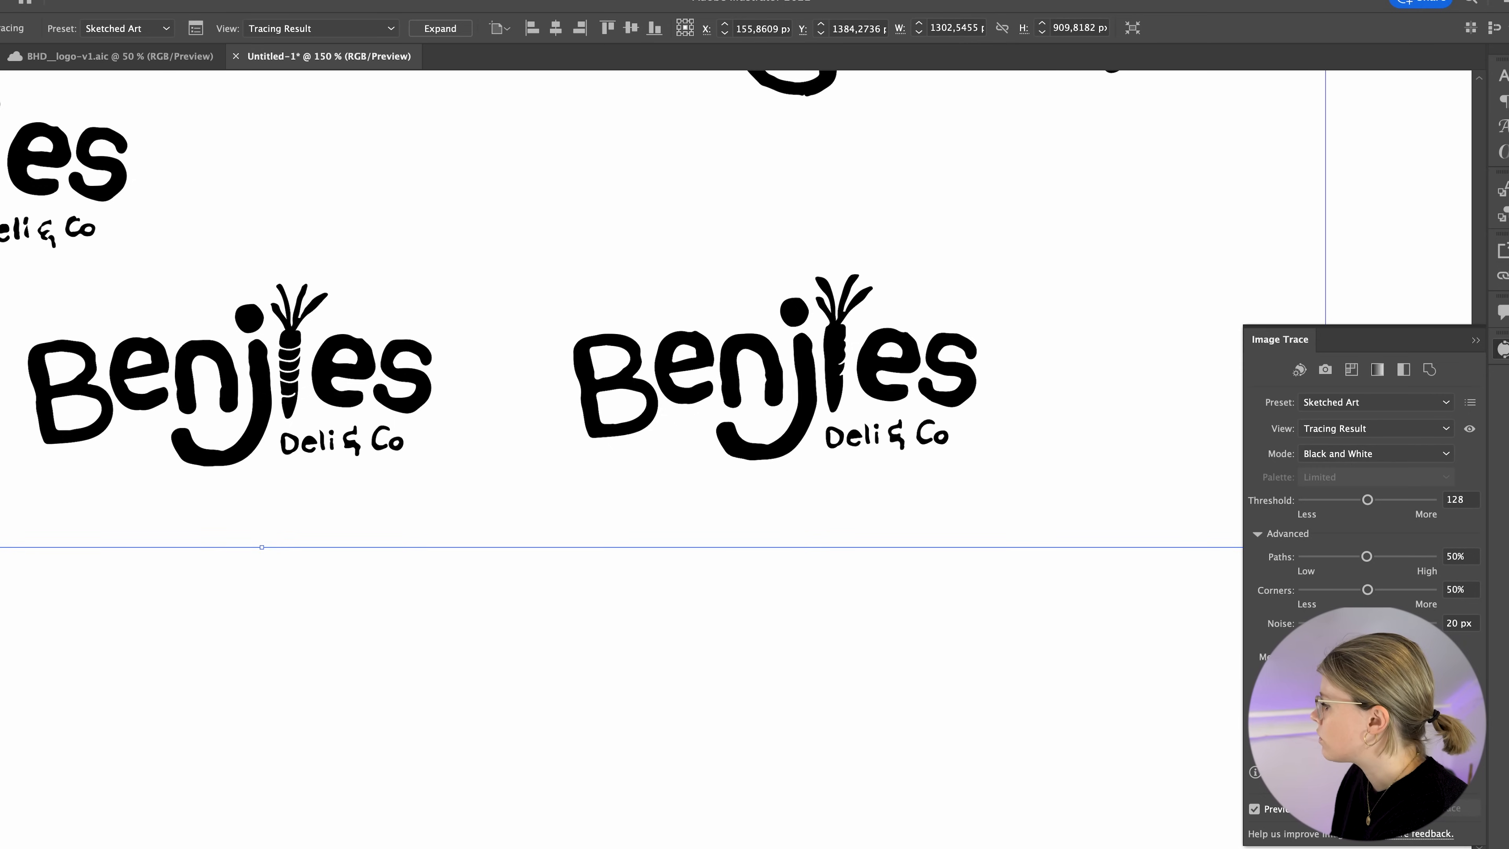
pyautogui.click(1304, 742)
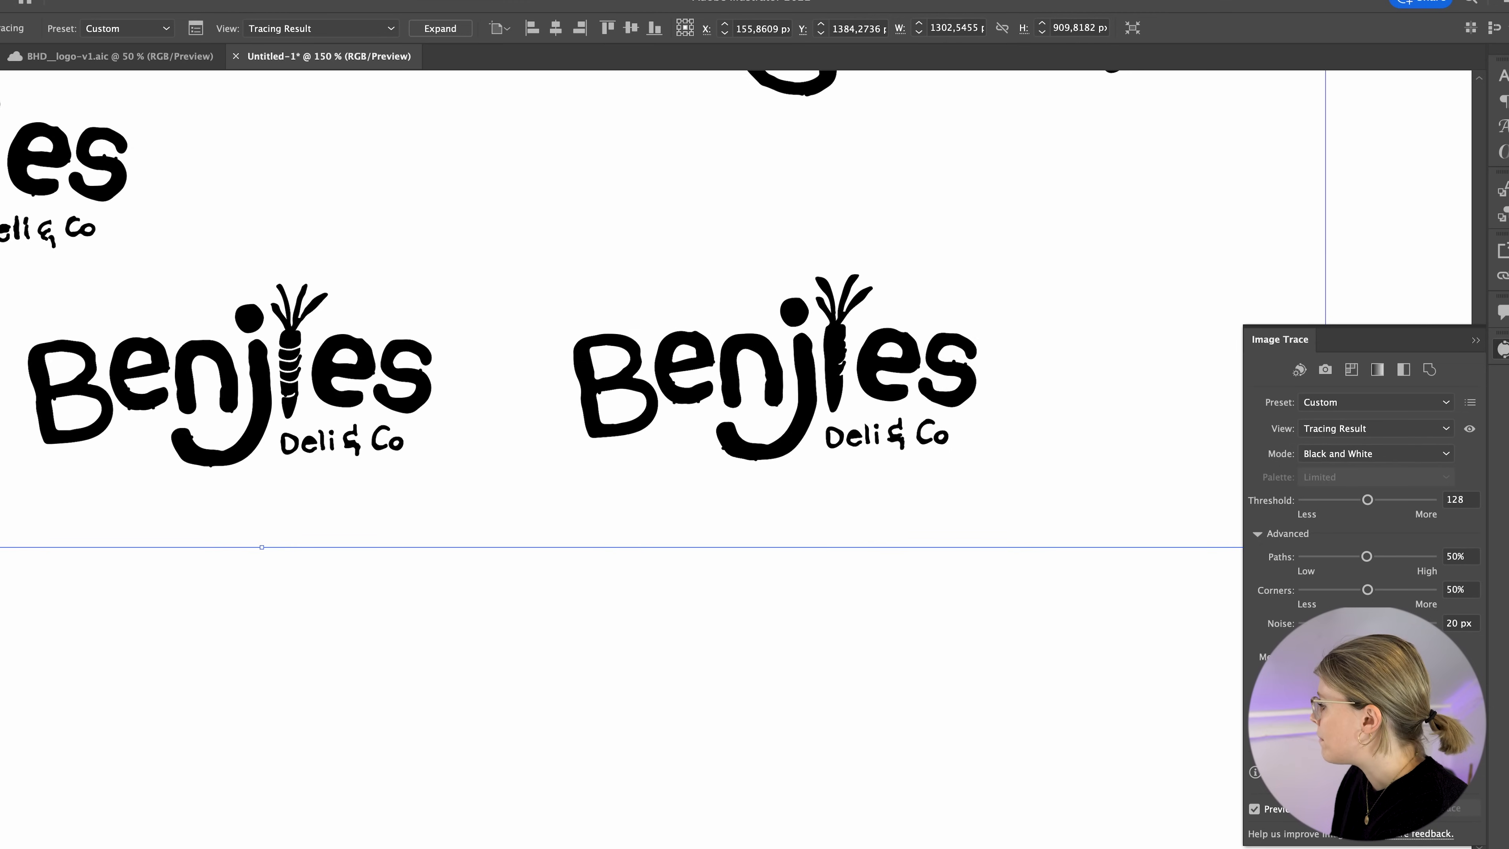
pyautogui.click(1340, 589)
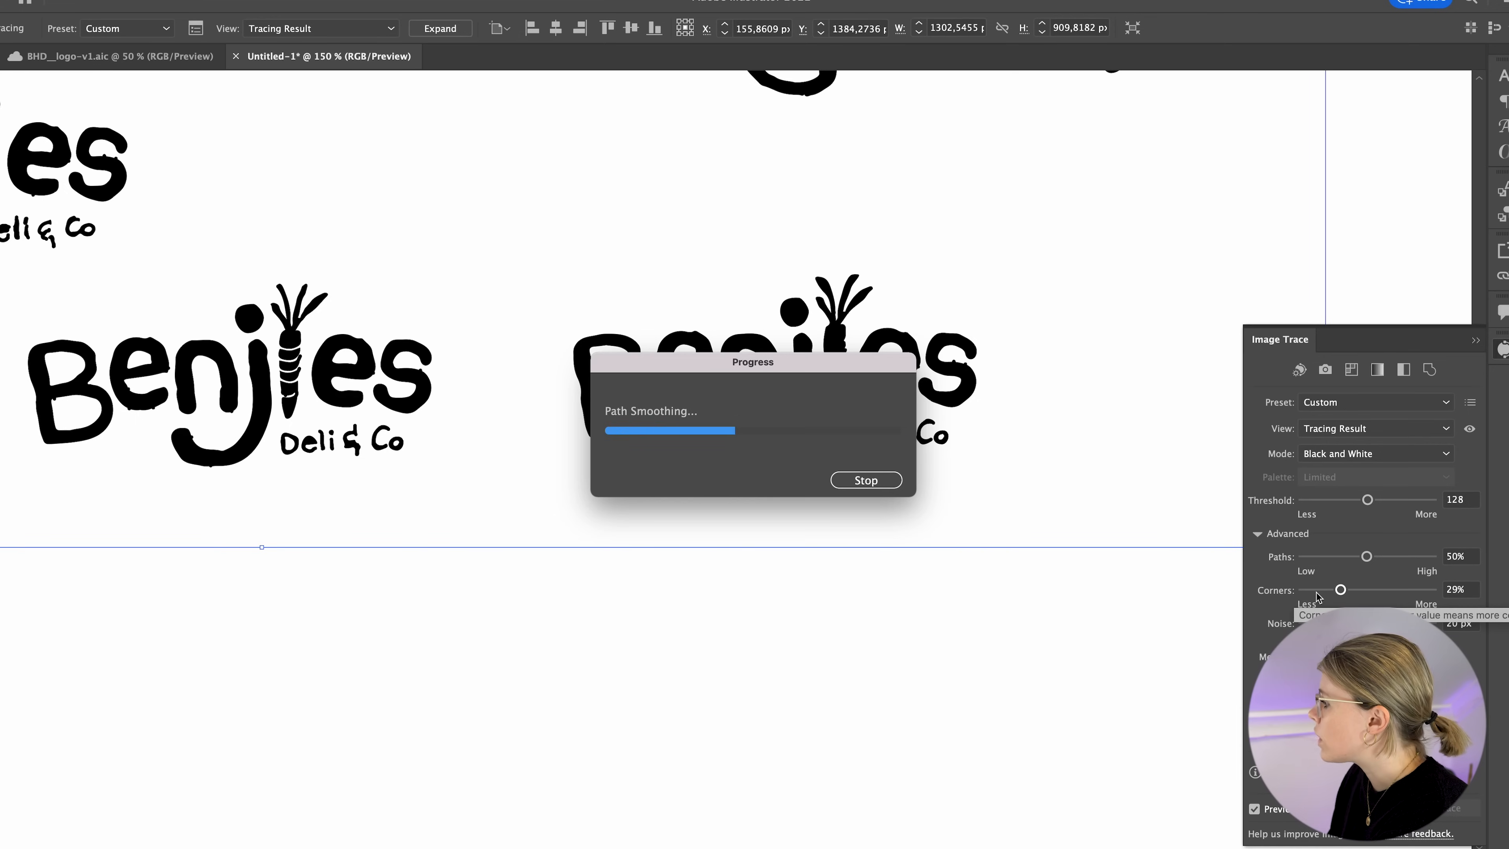
pyautogui.click(1426, 590)
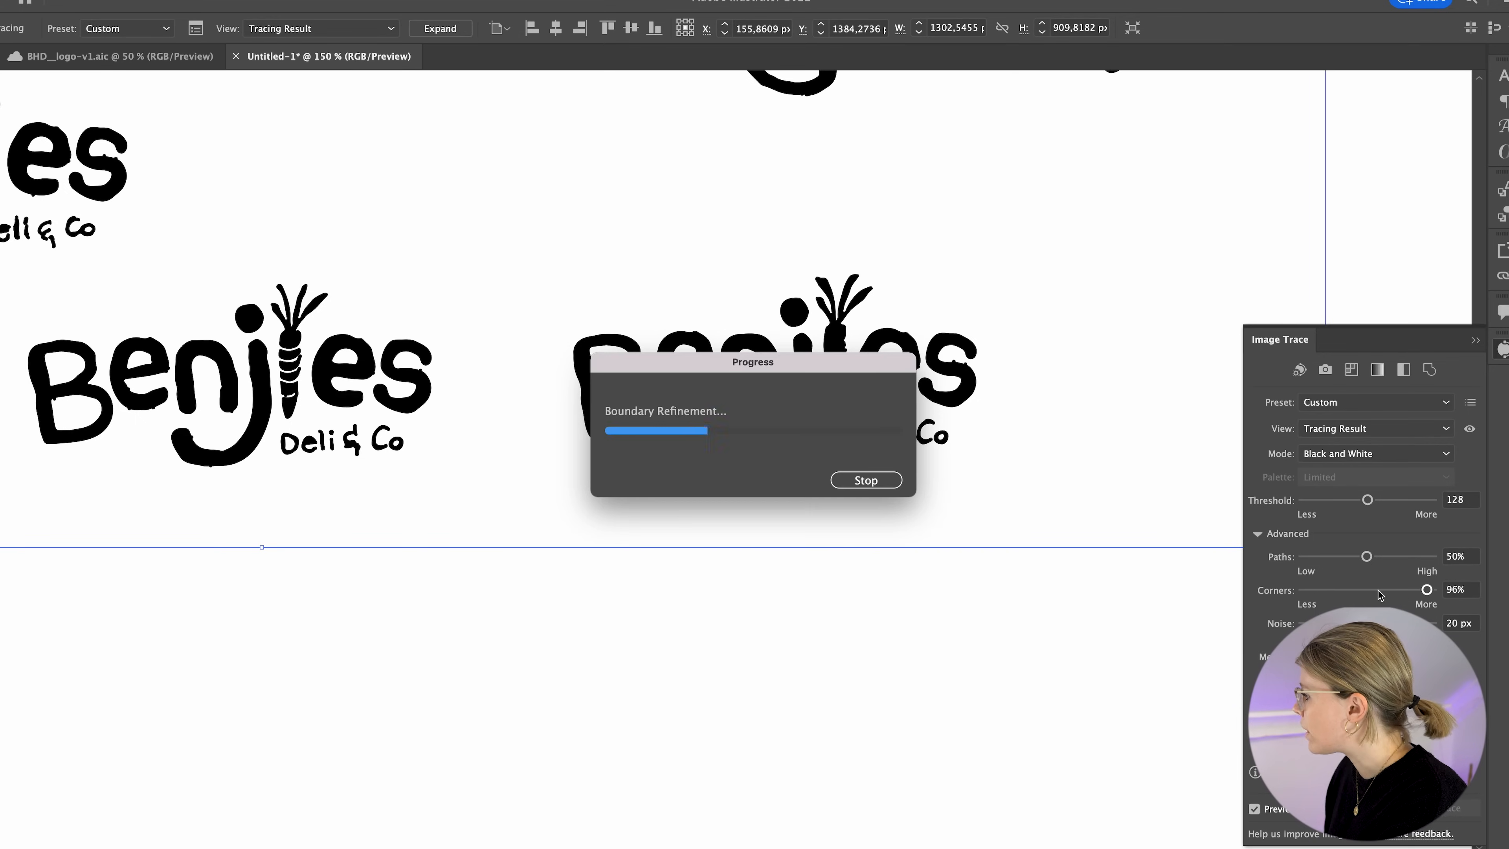
# - Try a path fitting of 20% on the trace, set Paths to 88% and inspect the carrot logos
pyautogui.moveTo(1366, 556); pyautogui.dragTo(1326, 559)
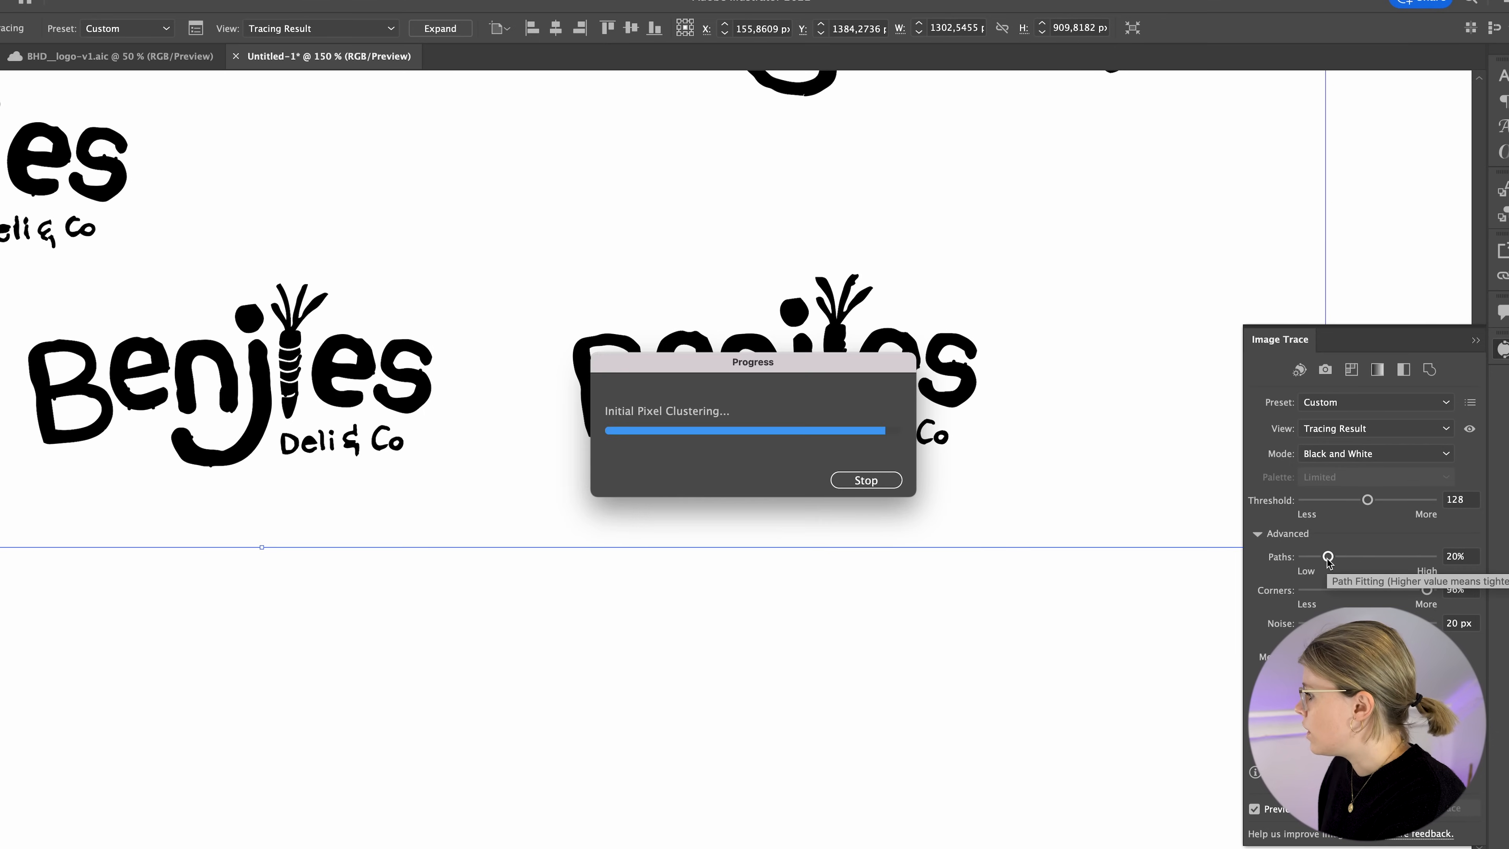
pyautogui.moveTo(1327, 559); pyautogui.dragTo(1417, 559)
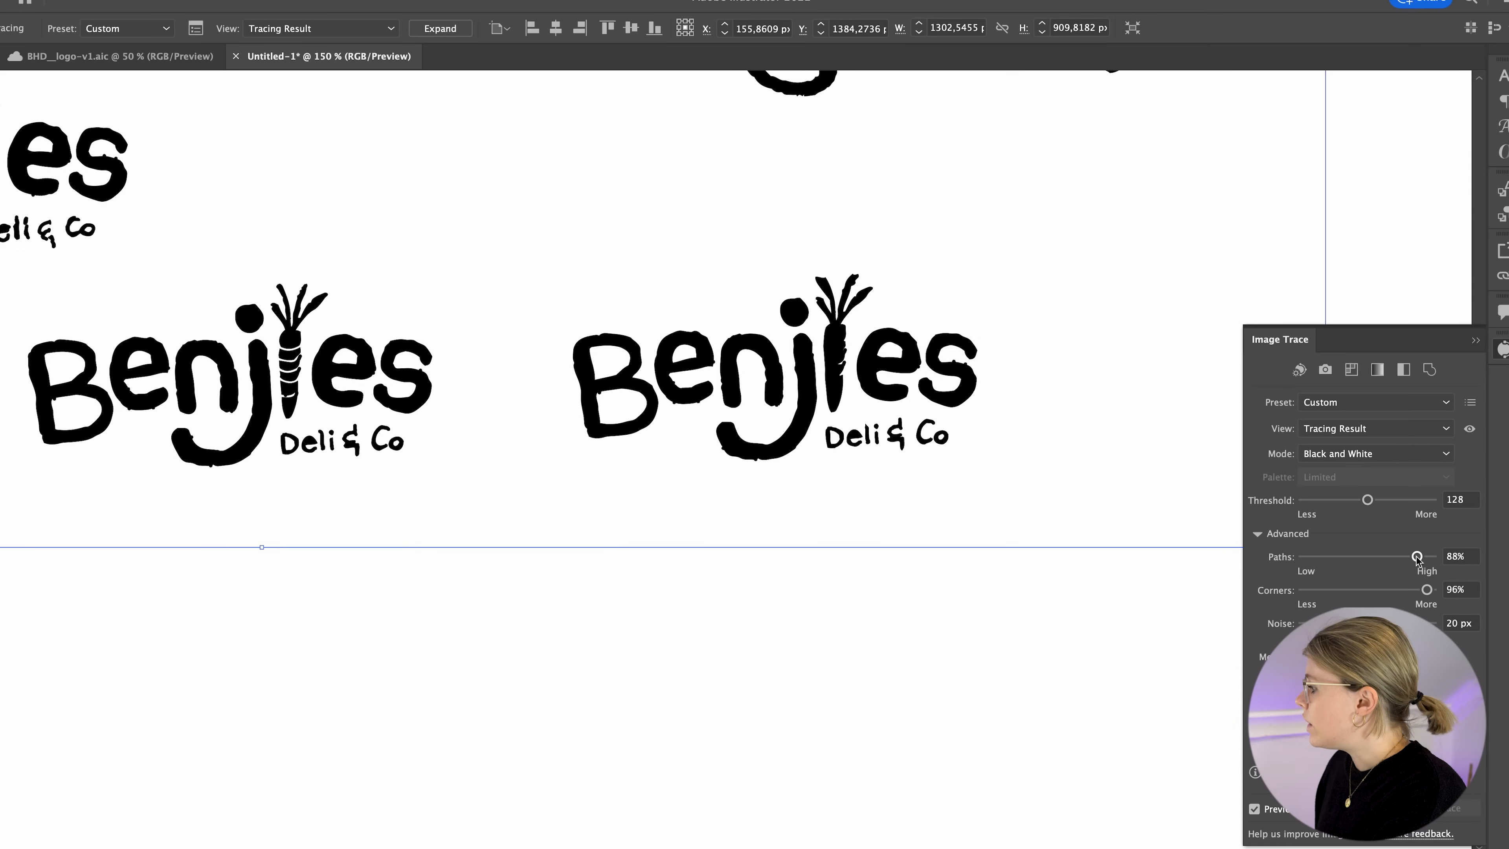
pyautogui.moveTo(492, 626); pyautogui.dragTo(414, 637)
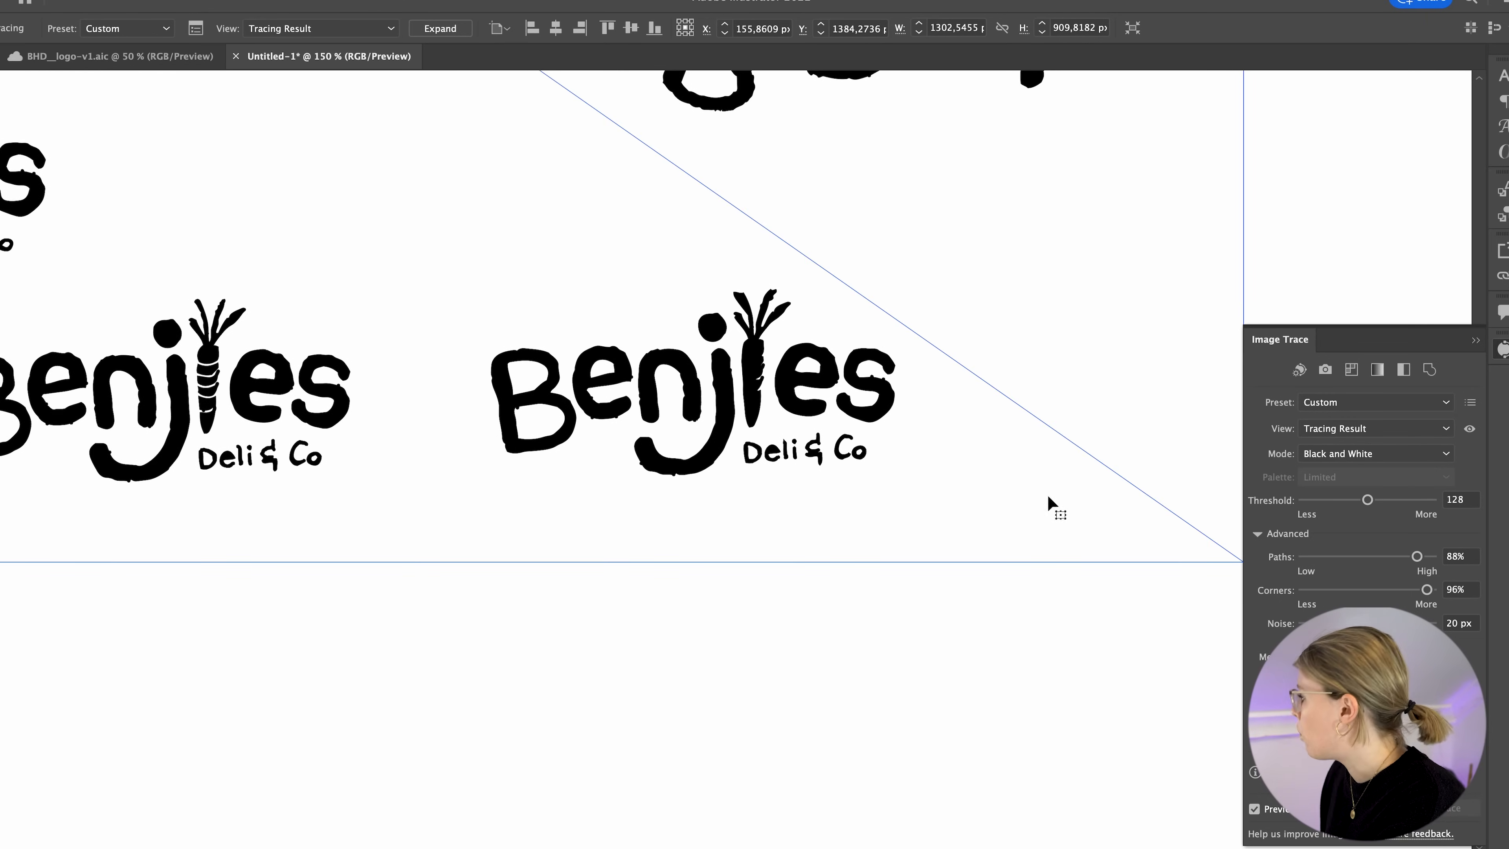
pyautogui.click(1337, 430)
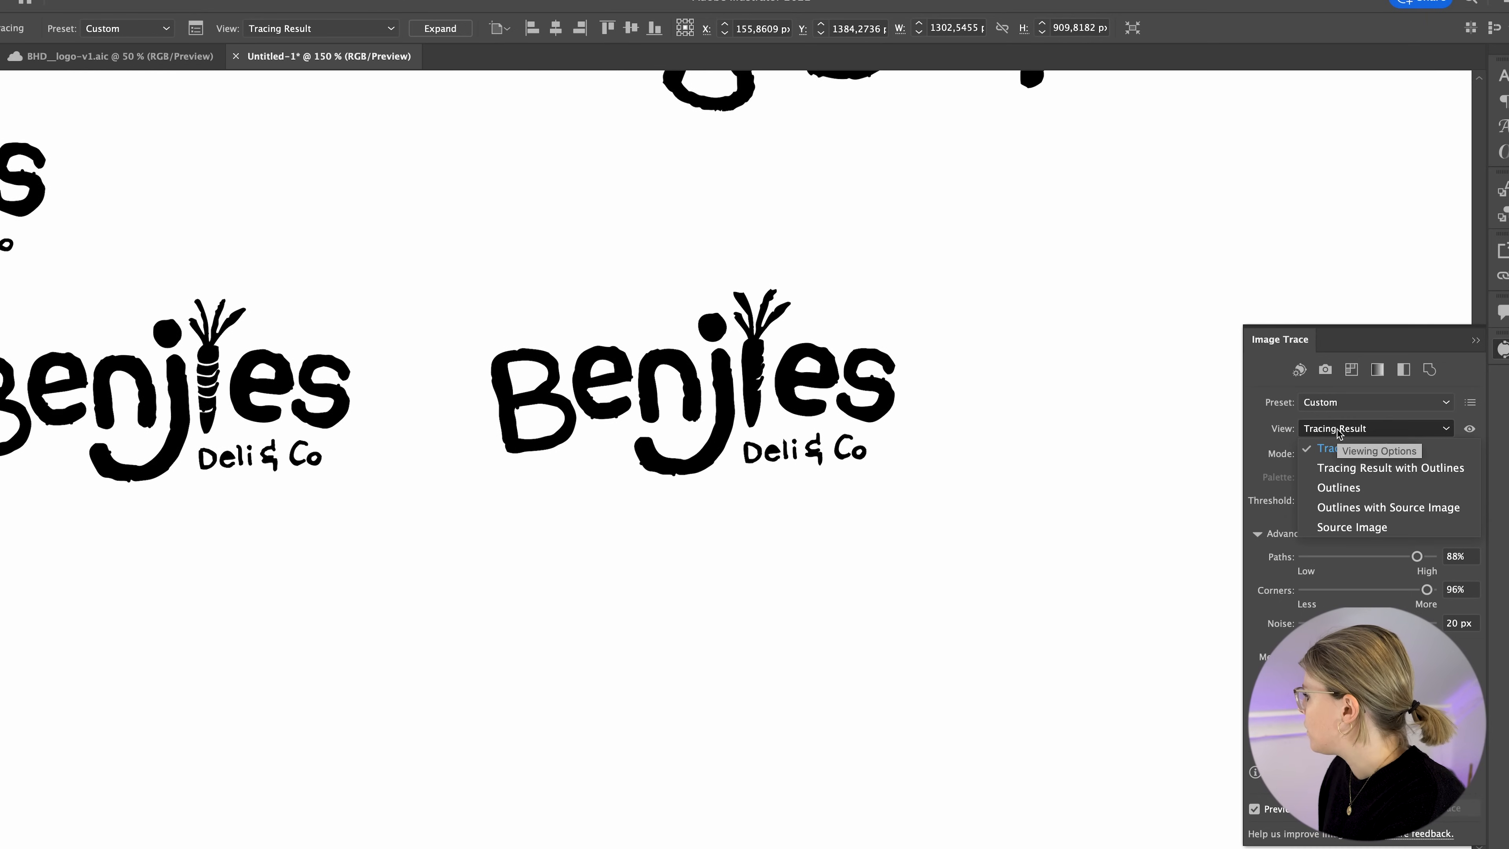
pyautogui.click(1337, 402)
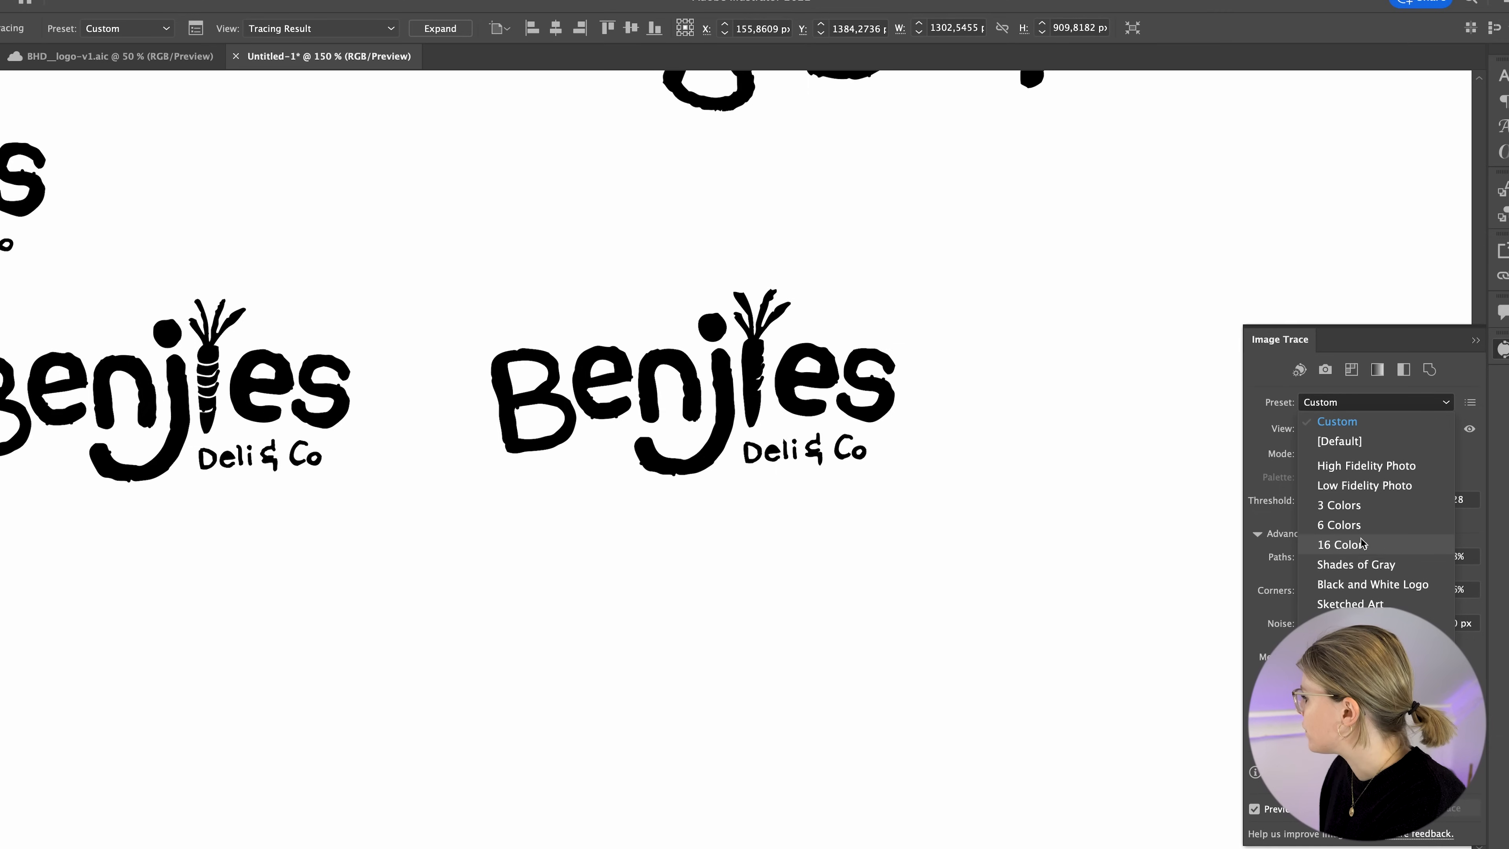
pyautogui.click(1269, 504)
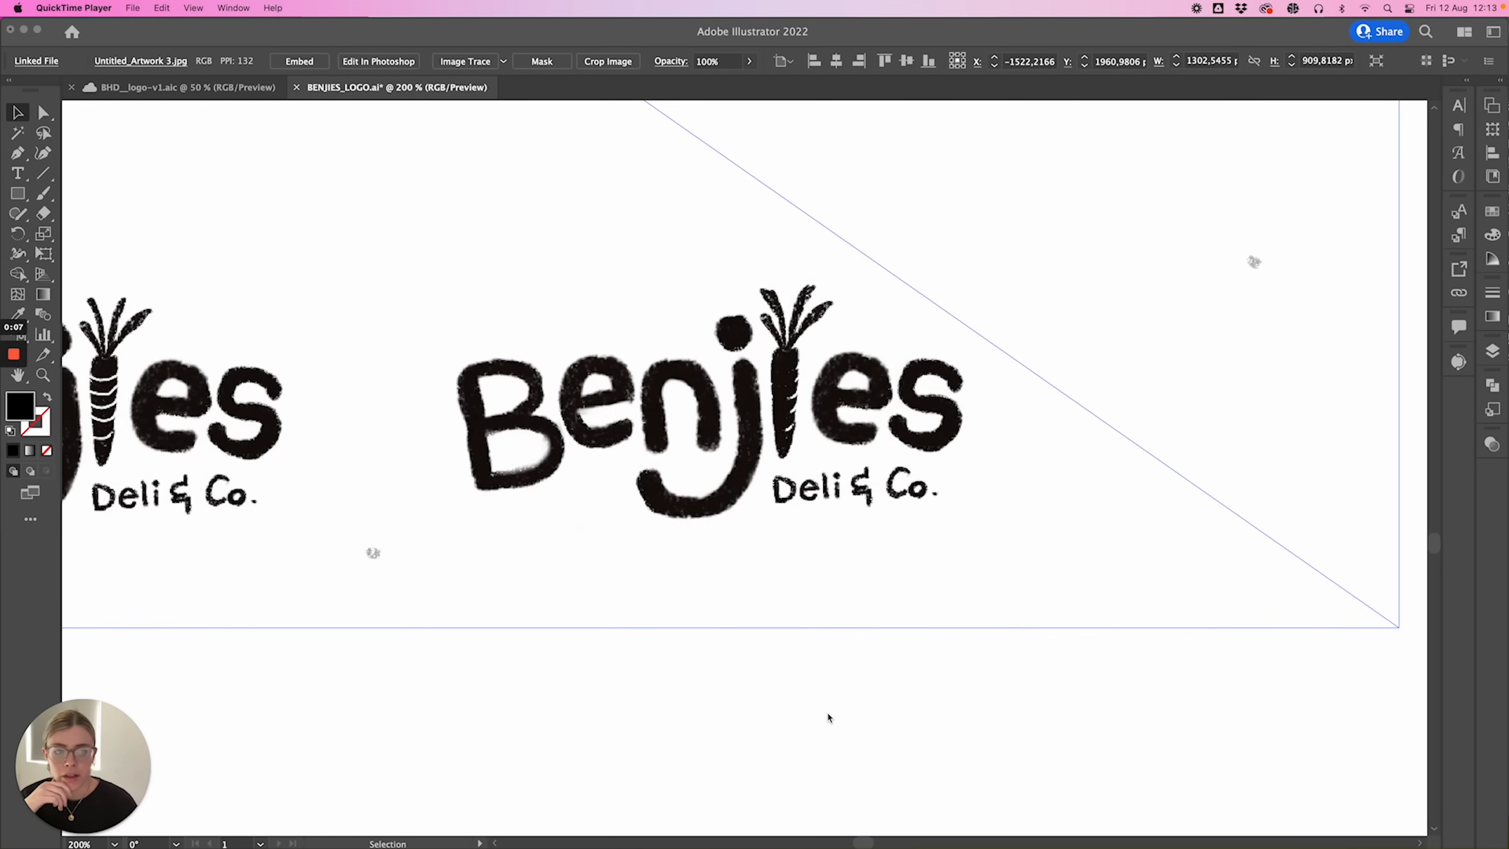
# - Fade the linked sketch sheet by lowering its opacity and lock it as a tracing guide
pyautogui.click(829, 717)
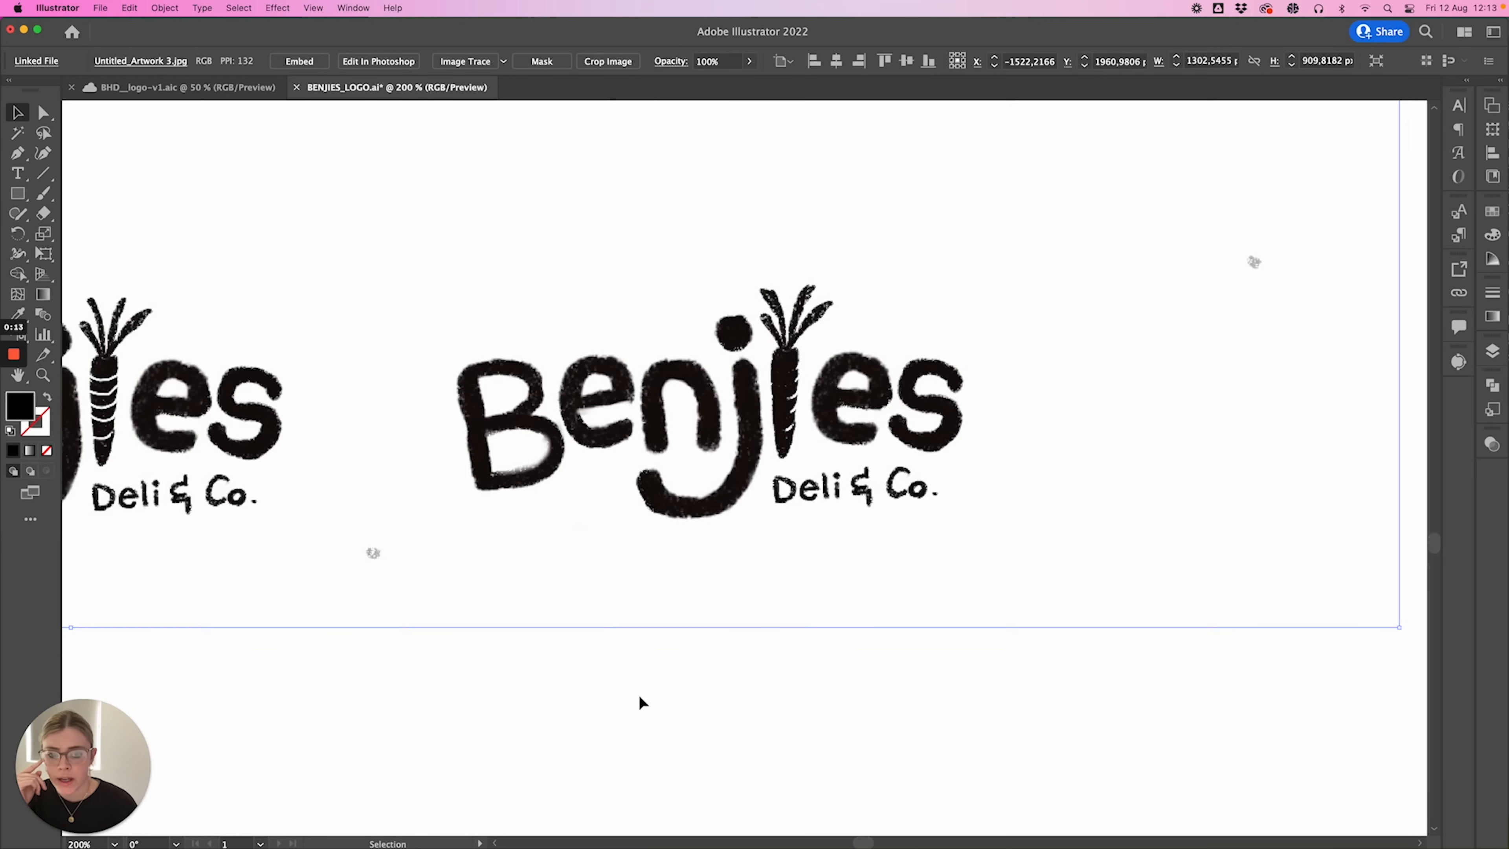
pyautogui.click(673, 719)
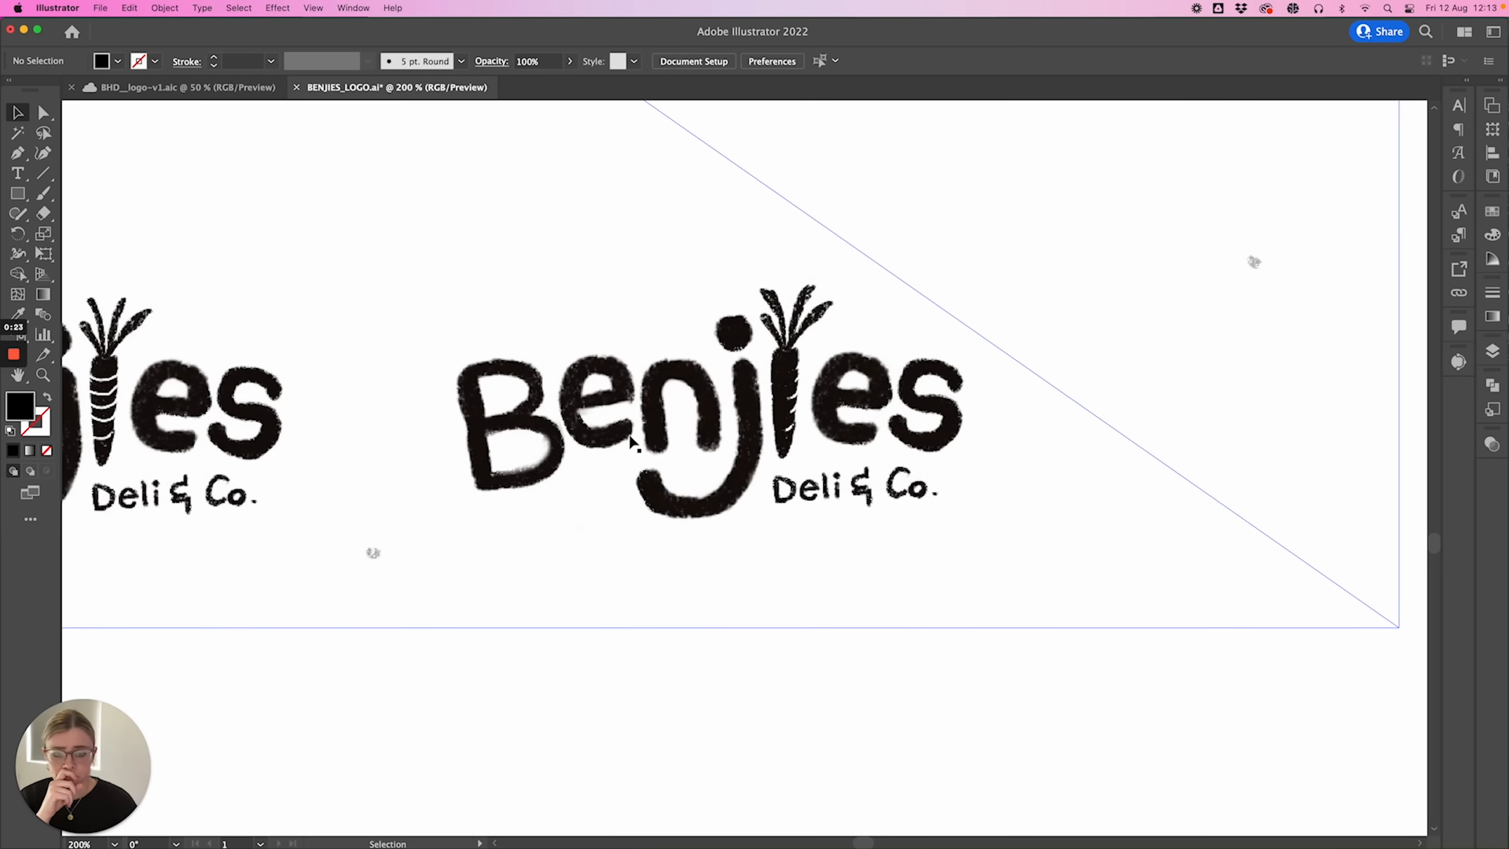
pyautogui.click(753, 418)
pyautogui.moveTo(838, 488); pyautogui.dragTo(735, 466)
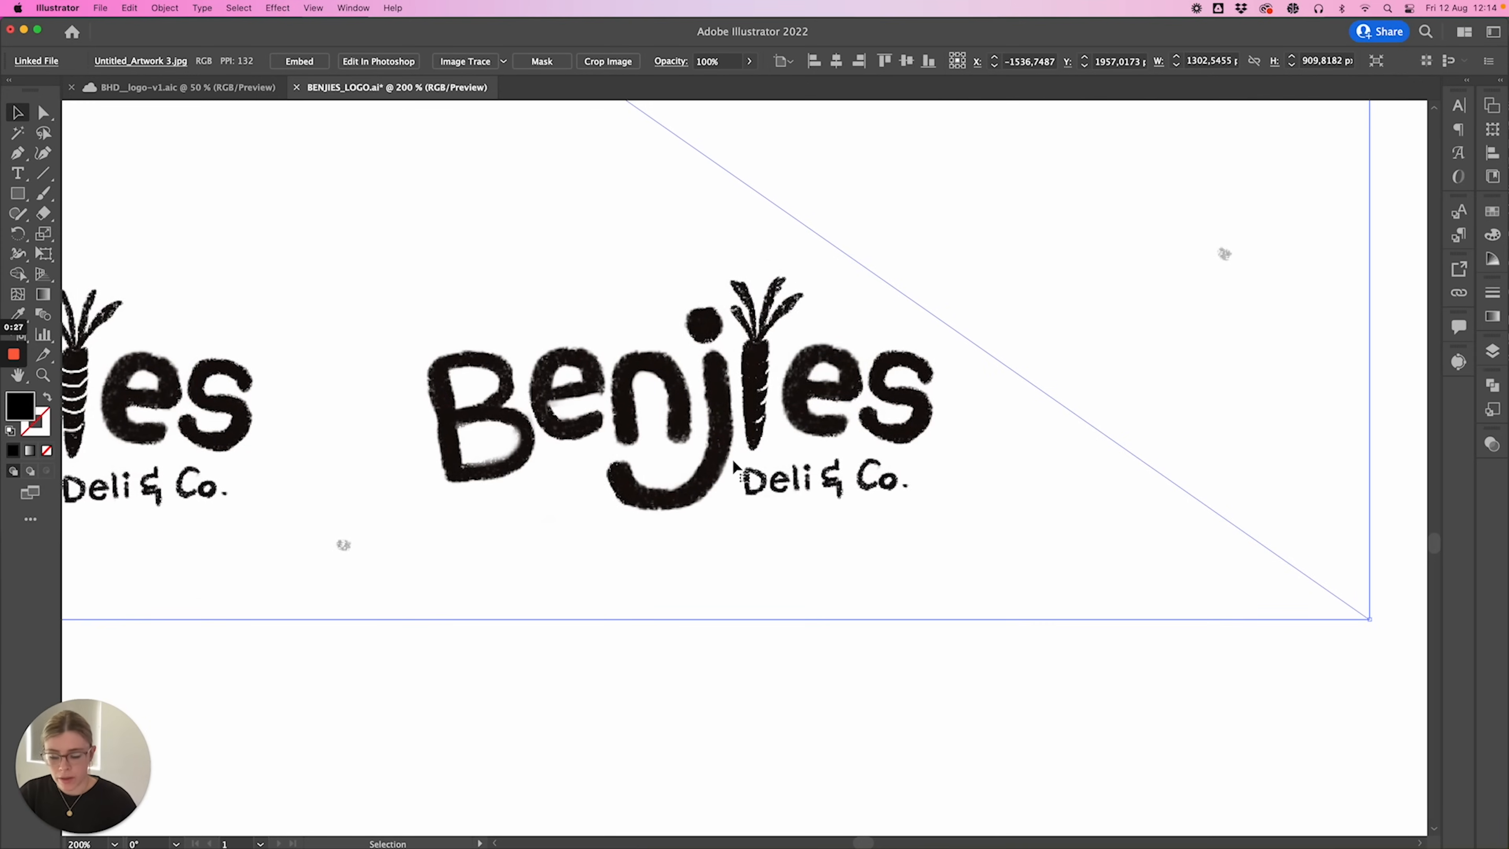
pyautogui.click(749, 62)
pyautogui.moveTo(747, 81); pyautogui.dragTo(701, 84)
pyautogui.click(657, 648)
pyautogui.click(662, 554)
pyautogui.press('super+2')
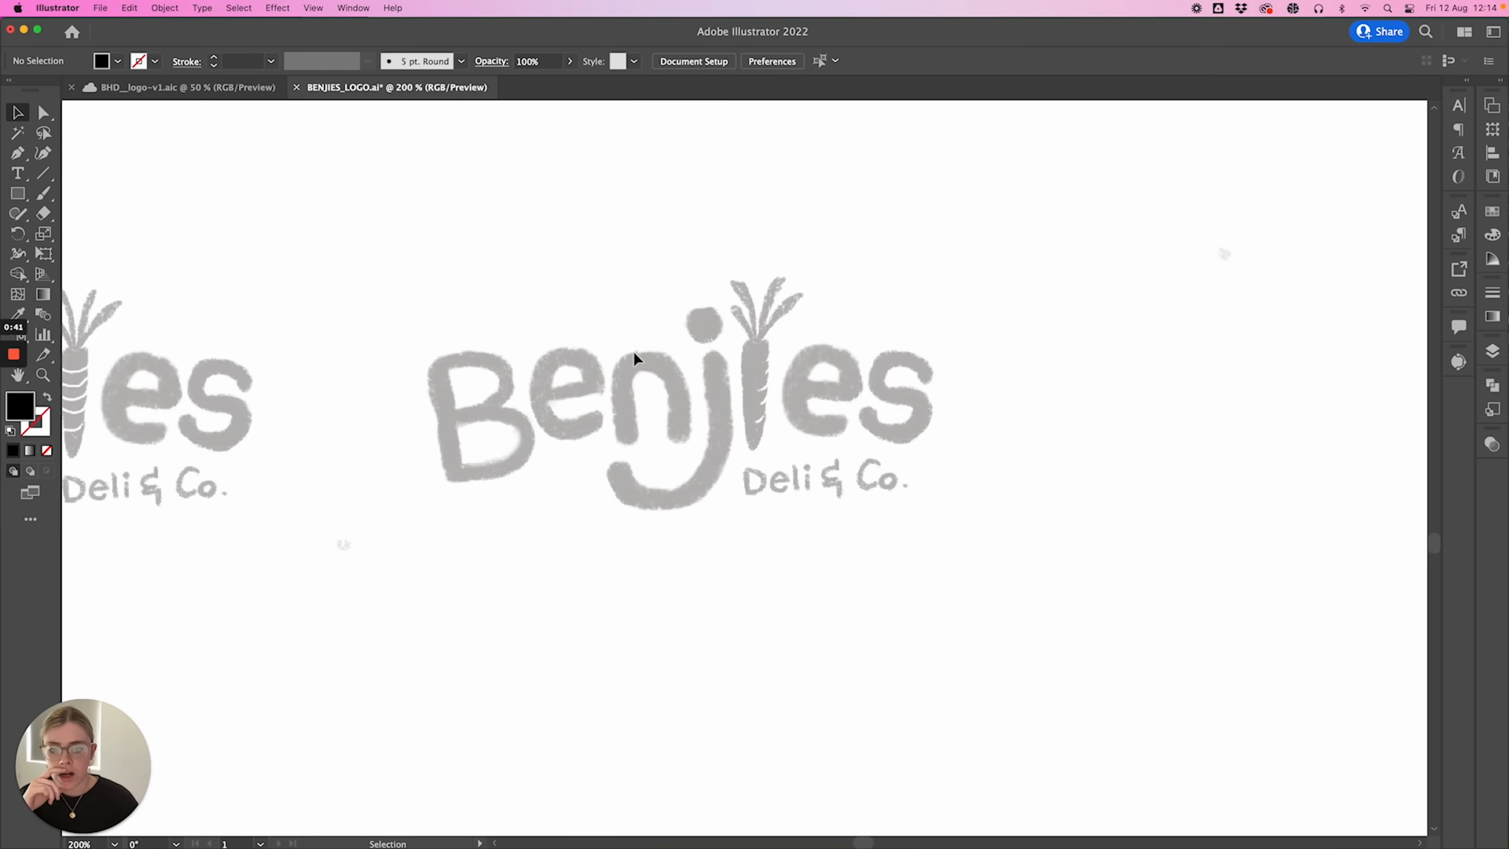
# - Swap black from fill to stroke and activate the Paintbrush for tracing the last carrot logo
pyautogui.press('super+equal')
pyautogui.scroll(2, 627, 392)
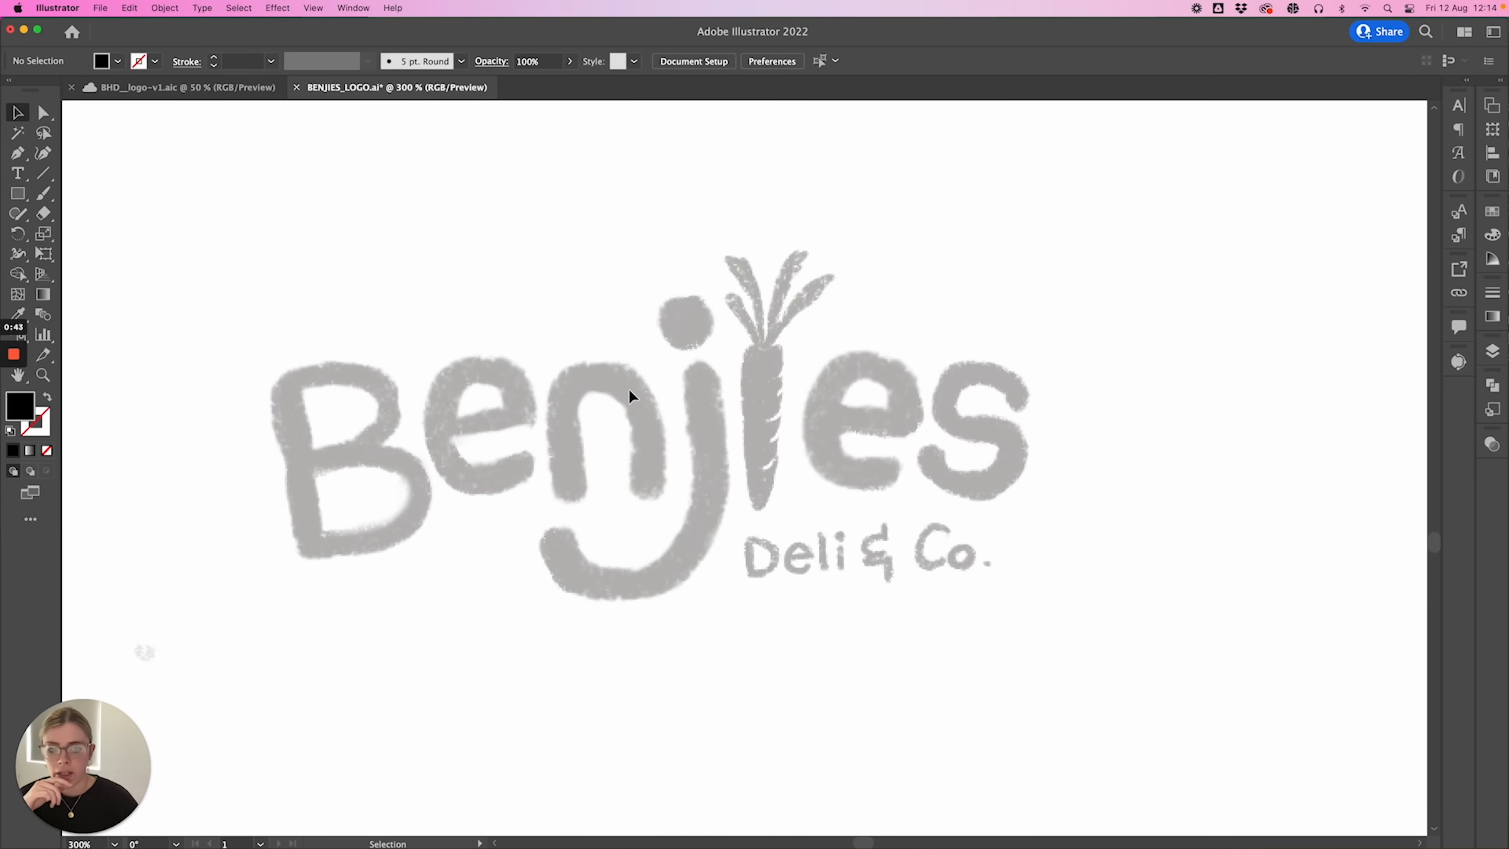
pyautogui.hscroll(-4, 628, 389)
pyautogui.hscroll(2, 623, 390)
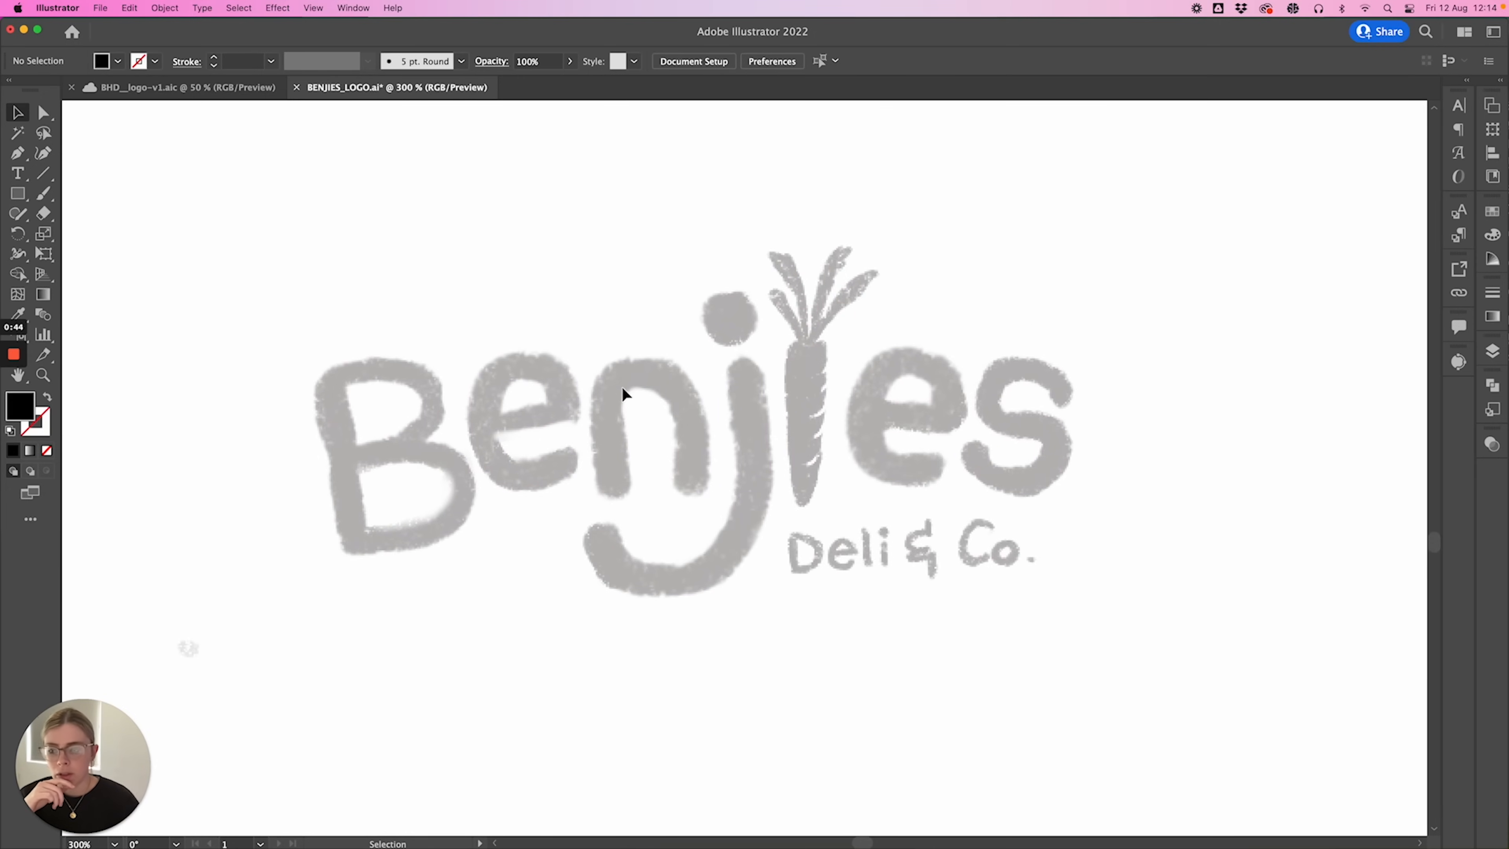
pyautogui.click(25, 217)
pyautogui.click(100, 253)
pyautogui.click(21, 223)
pyautogui.click(95, 234)
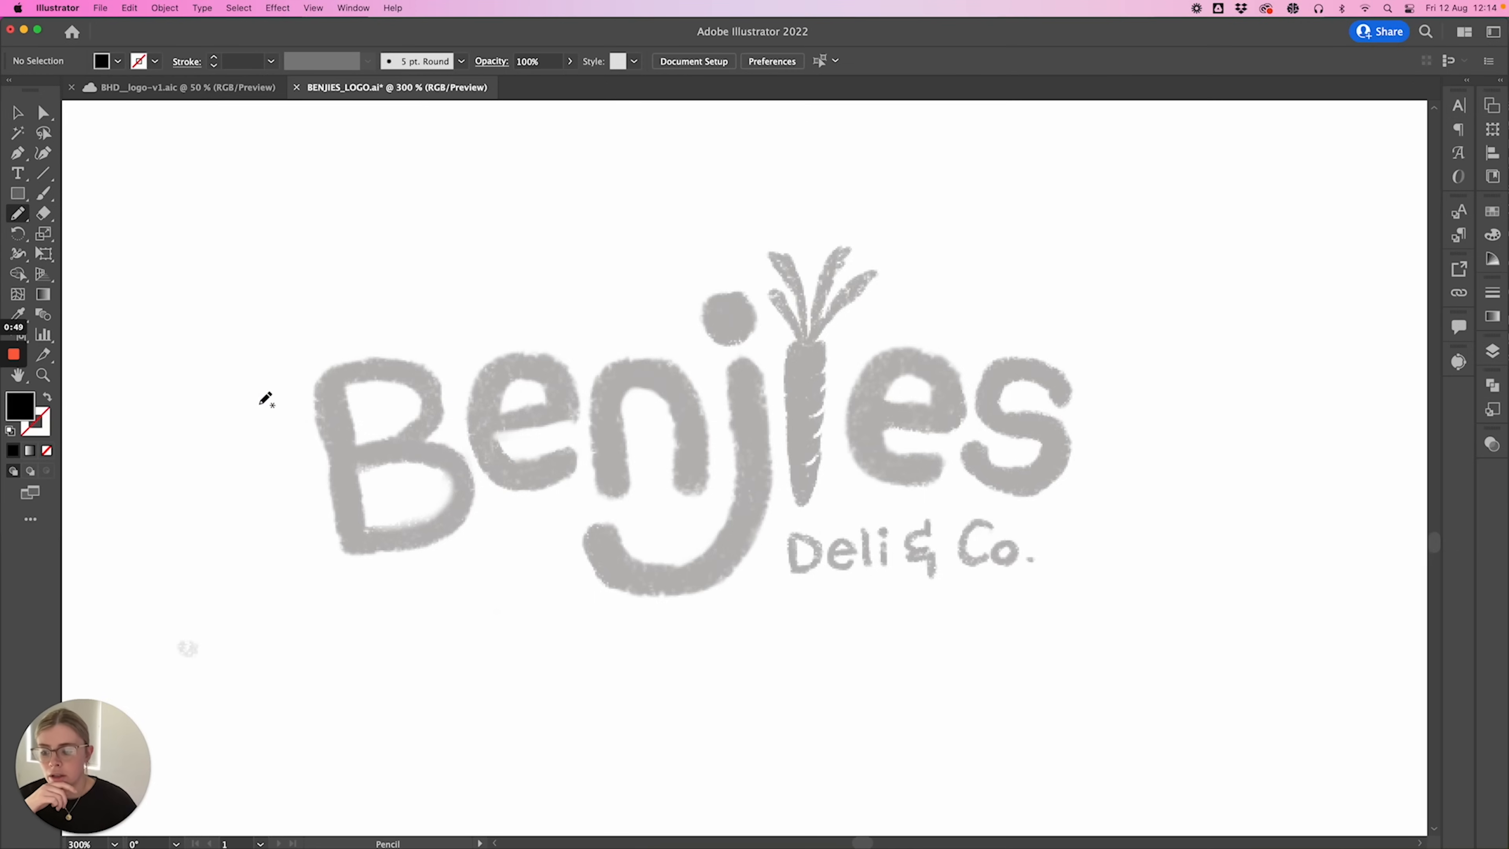
pyautogui.click(48, 395)
pyautogui.press('b')
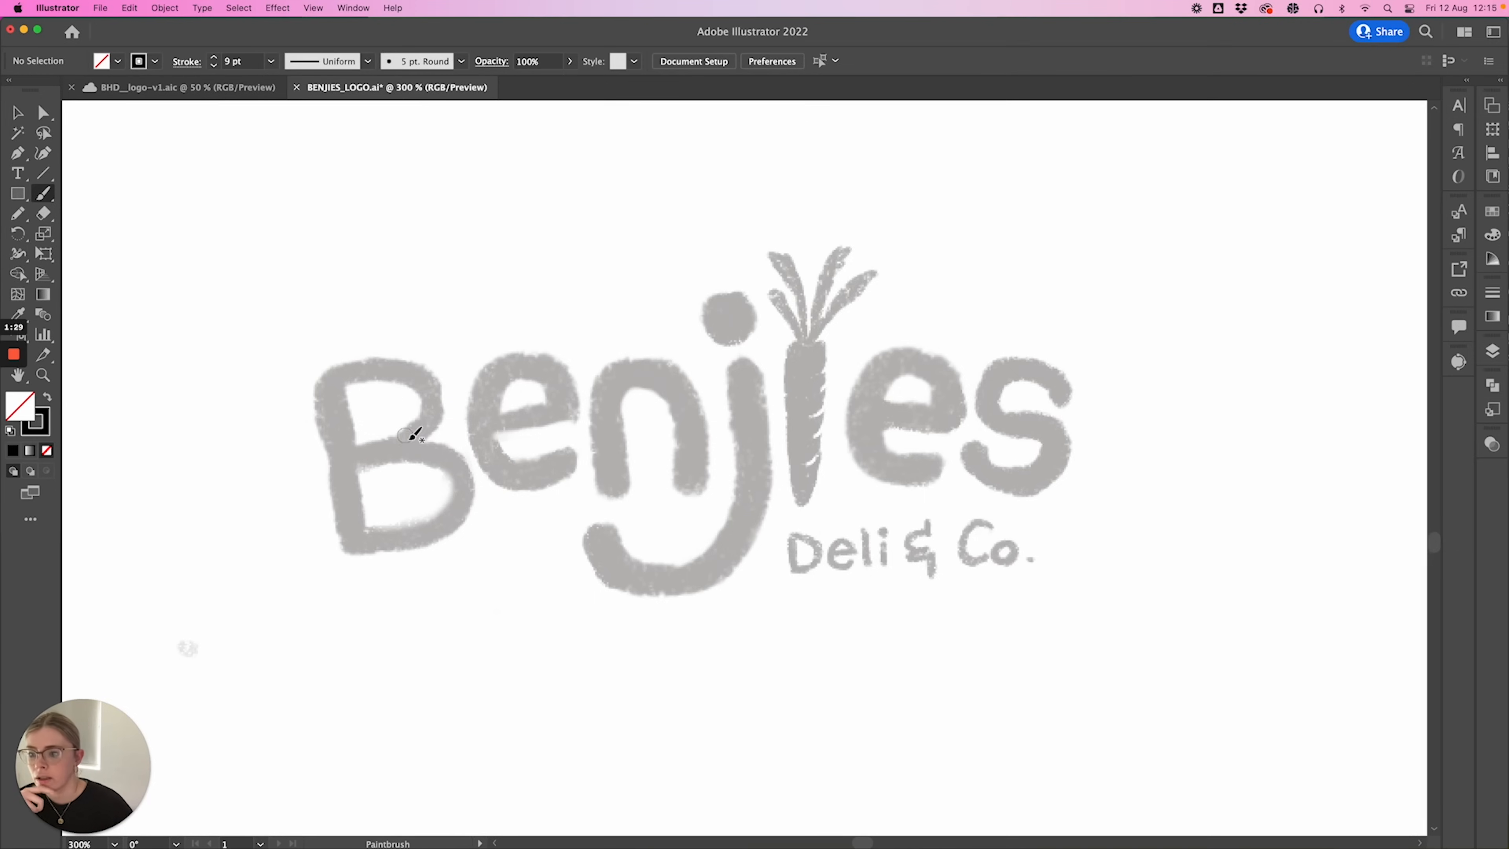
# - Set the Paintbrush fidelity to the smoothest value and the selected-path editing distance to 11 pixels
pyautogui.moveTo(328, 374); pyautogui.dragTo(326, 541)
pyautogui.press('super+z')
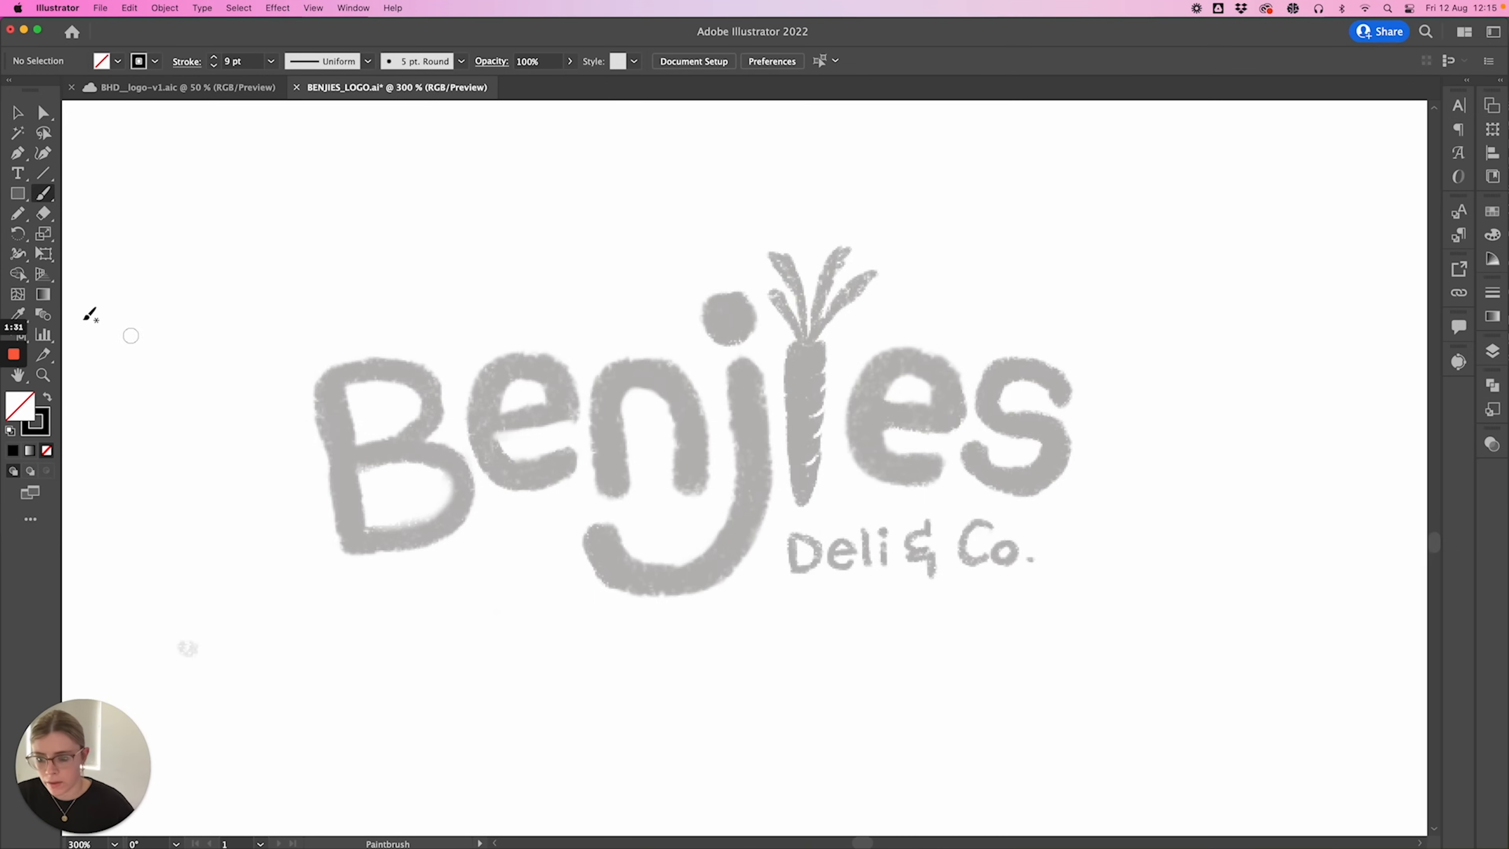
pyautogui.doubleClick(43, 193)
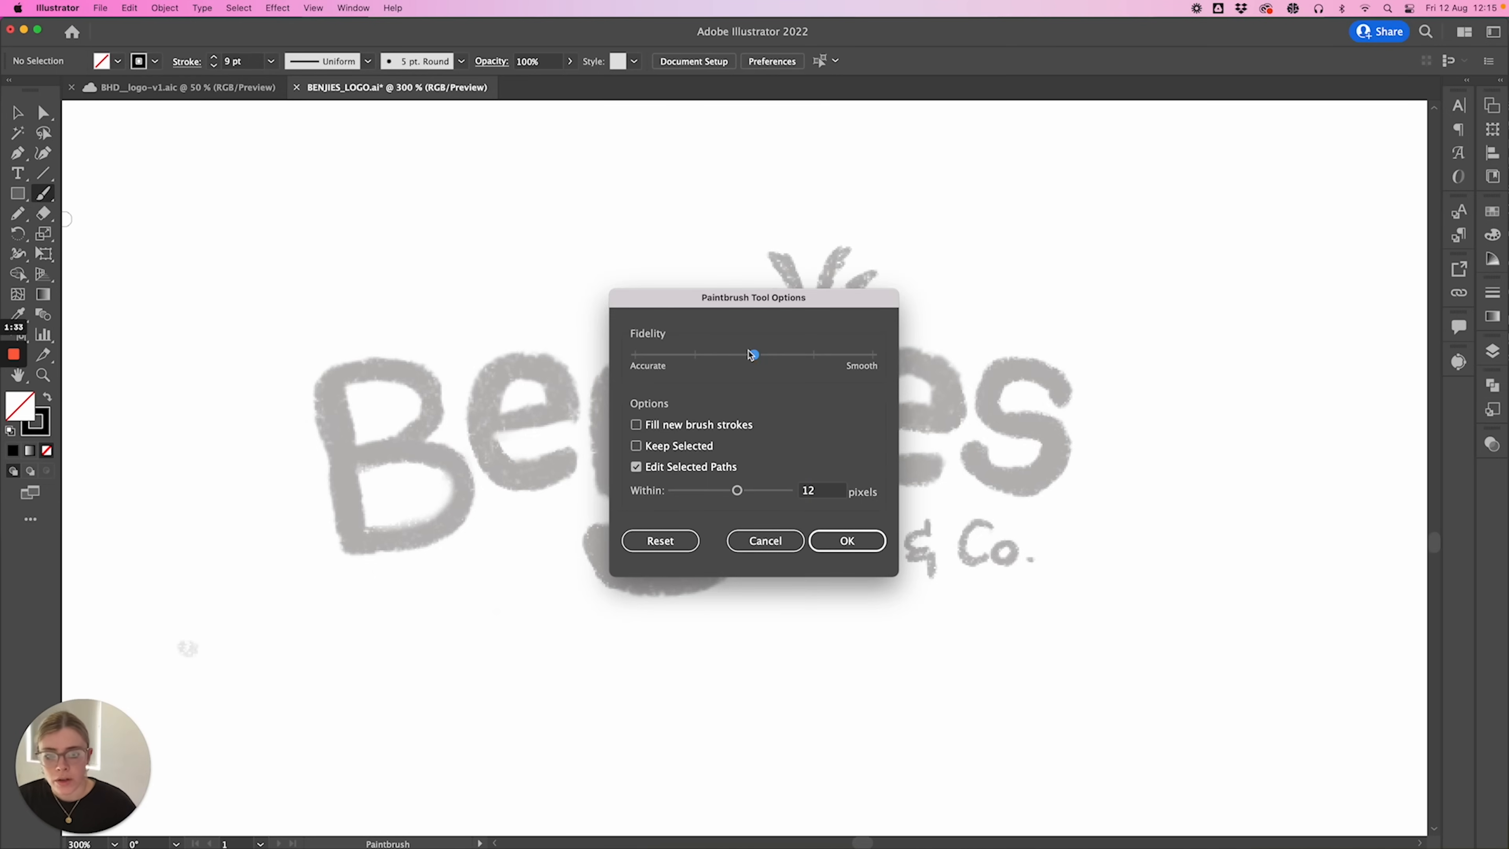
pyautogui.moveTo(738, 308); pyautogui.dragTo(656, 289)
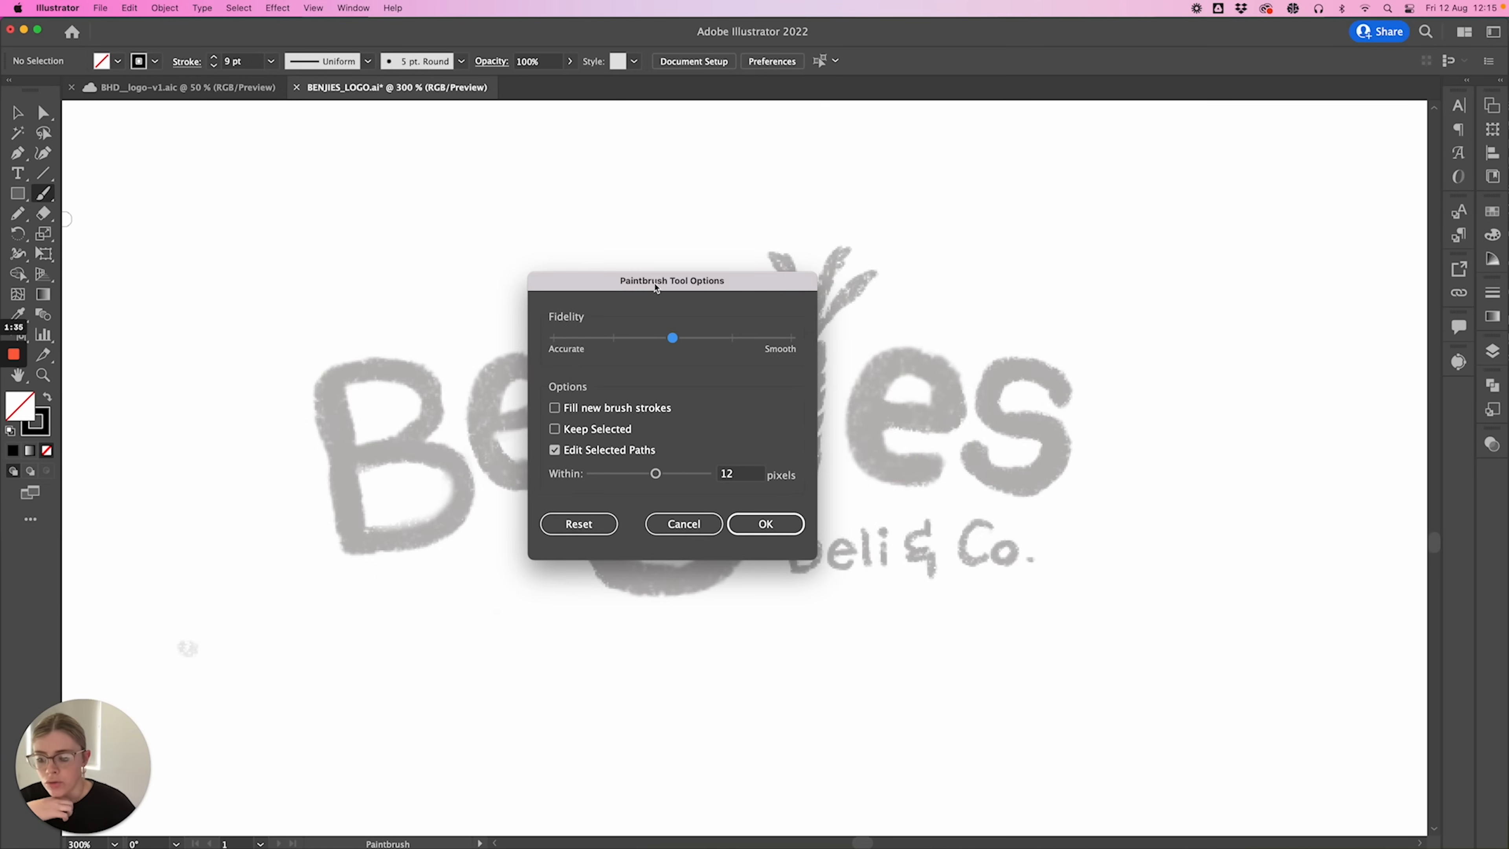
pyautogui.moveTo(675, 340); pyautogui.dragTo(810, 350)
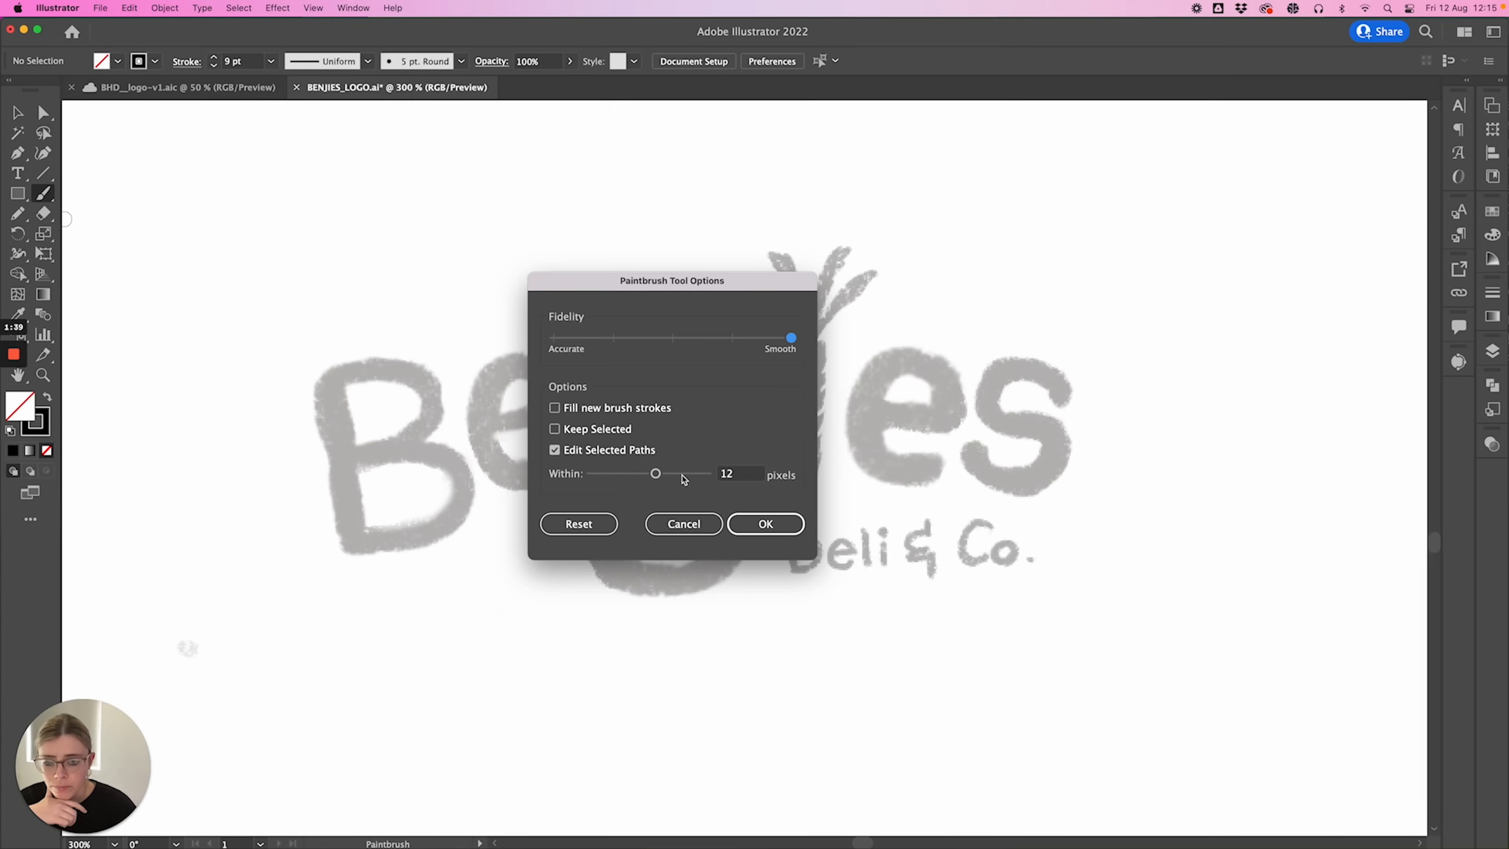
pyautogui.moveTo(655, 474); pyautogui.dragTo(650, 475)
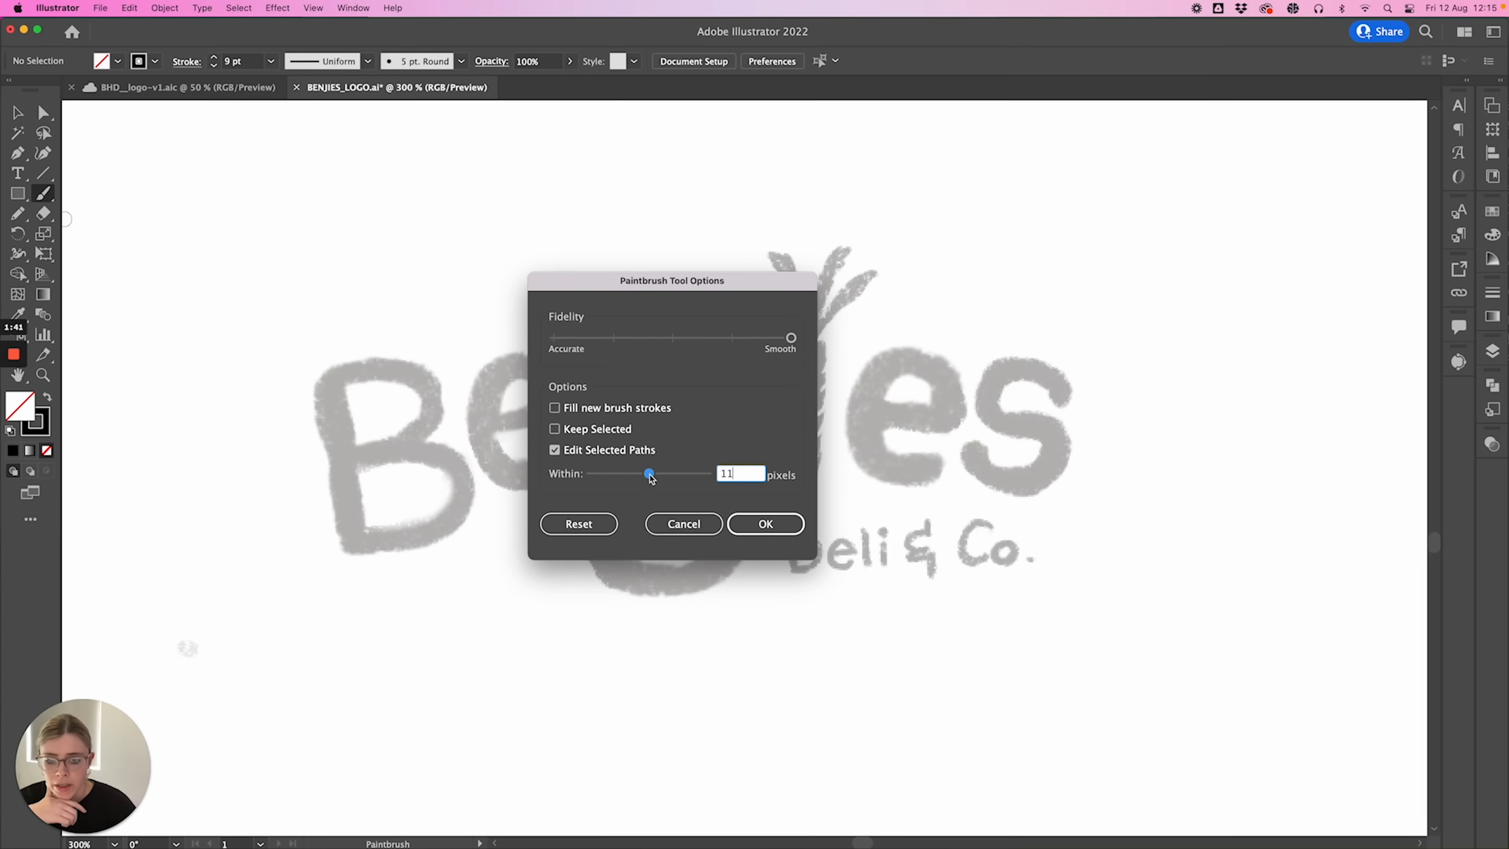
pyautogui.click(765, 523)
# - Paint the Benjies letters over the faded sketch with 2 pt black Paintbrush strokes, leaving out the carrot
pyautogui.moveTo(326, 390); pyautogui.dragTo(355, 553)
pyautogui.moveTo(331, 386)
pyautogui.mouseDown()
pyautogui.moveTo(411, 373)
pyautogui.moveTo(433, 392)
pyautogui.moveTo(429, 417)
pyautogui.moveTo(340, 455)
pyautogui.moveTo(434, 445)
pyautogui.moveTo(464, 468)
pyautogui.moveTo(461, 500)
pyautogui.moveTo(359, 530)
pyautogui.mouseUp()
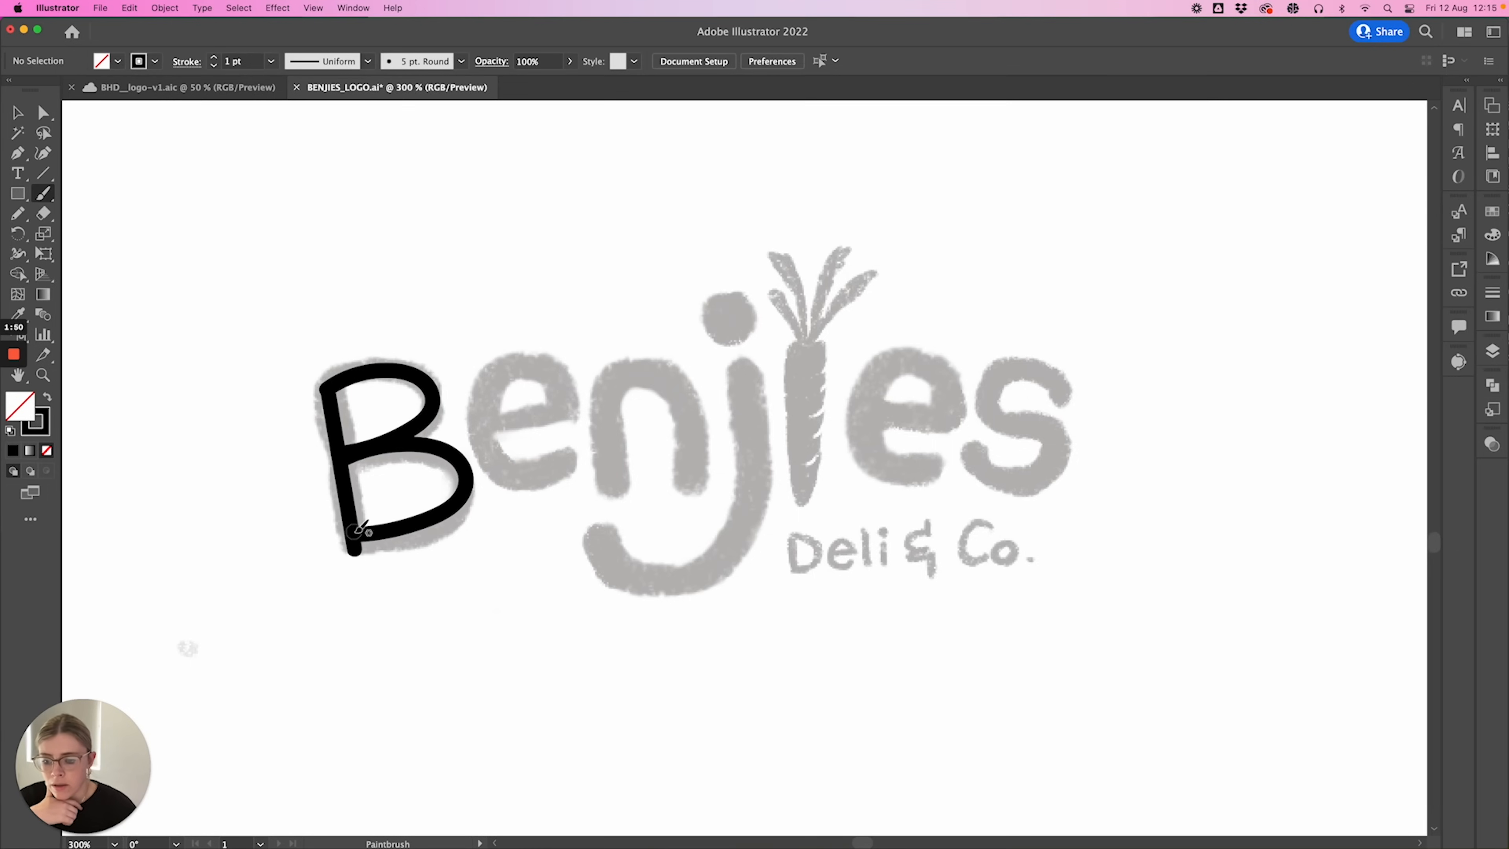
pyautogui.moveTo(492, 420)
pyautogui.mouseDown()
pyautogui.moveTo(571, 406)
pyautogui.moveTo(546, 368)
pyautogui.moveTo(505, 365)
pyautogui.moveTo(482, 399)
pyautogui.moveTo(495, 456)
pyautogui.moveTo(532, 470)
pyautogui.moveTo(573, 451)
pyautogui.moveTo(617, 472)
pyautogui.moveTo(625, 382)
pyautogui.moveTo(649, 370)
pyautogui.moveTo(695, 402)
pyautogui.moveTo(700, 484)
pyautogui.mouseUp()
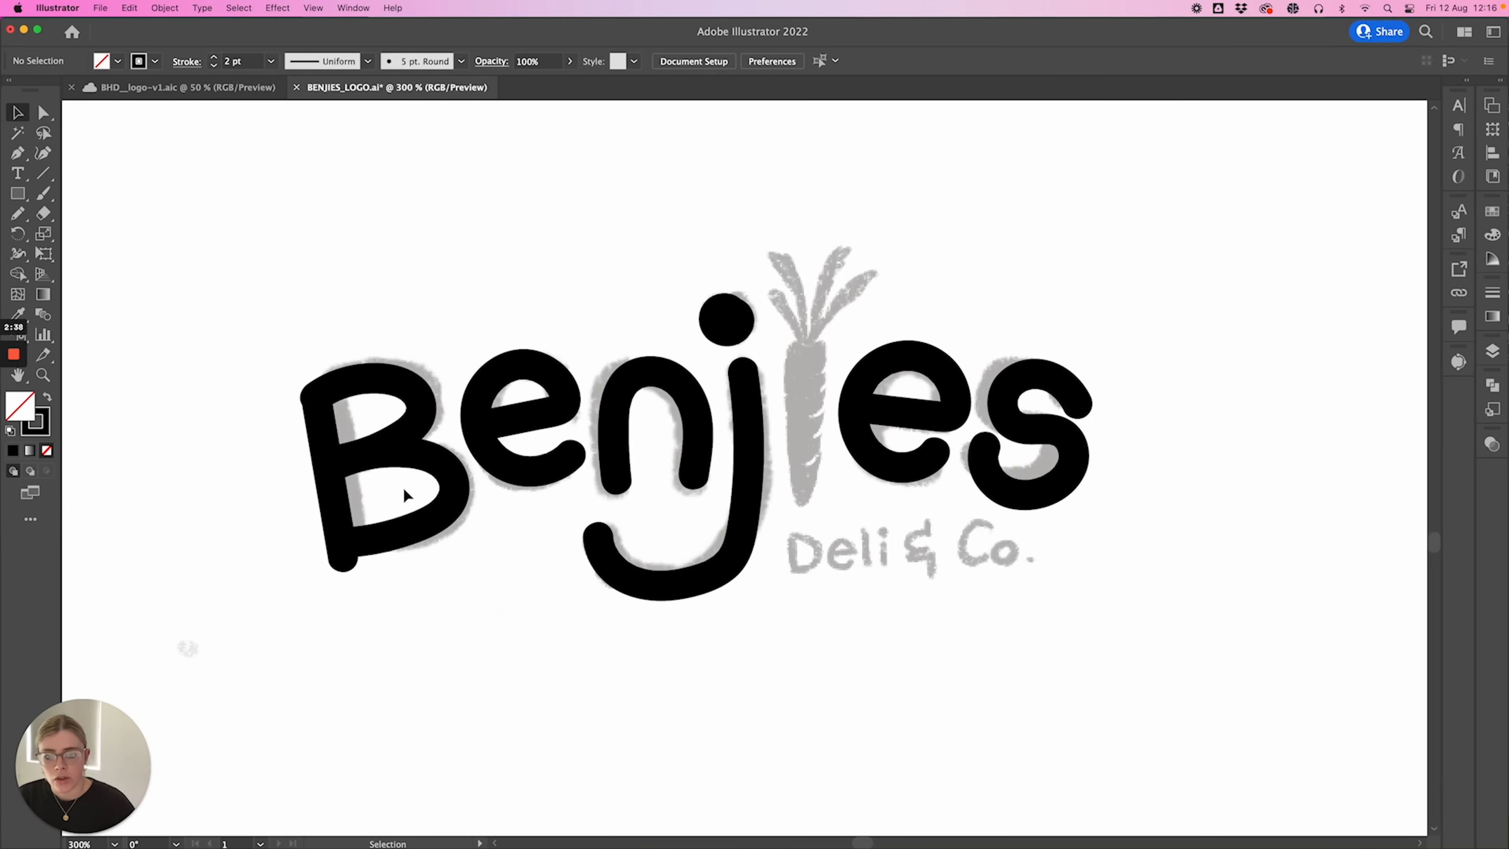
# - Select all the painted letters, expand their brush strokes into filled black outlines and deselect them
pyautogui.moveTo(249, 295); pyautogui.dragTo(1167, 669)
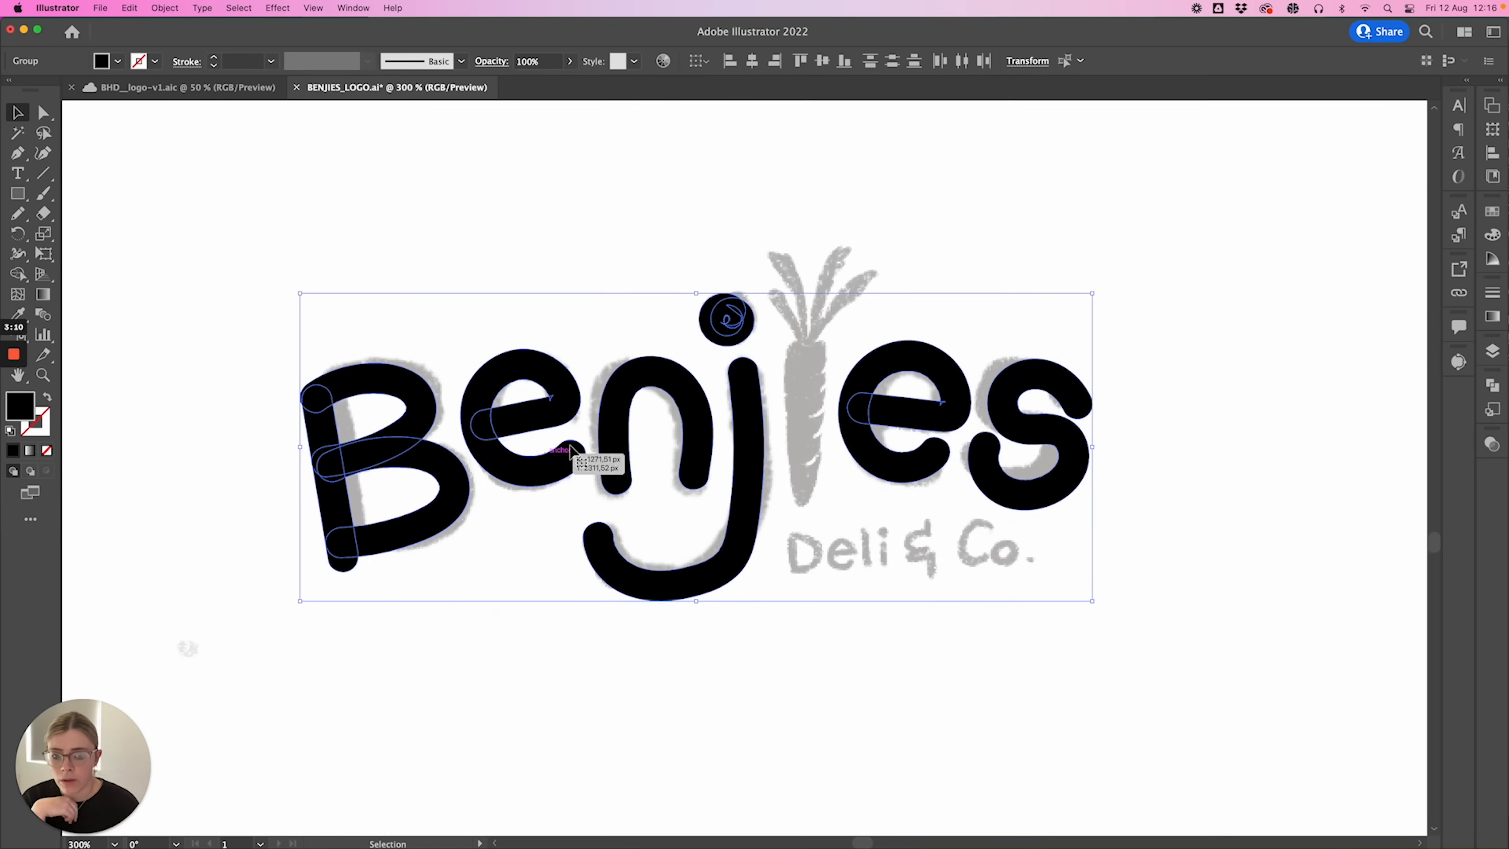
pyautogui.click(452, 293)
pyautogui.click(447, 164)
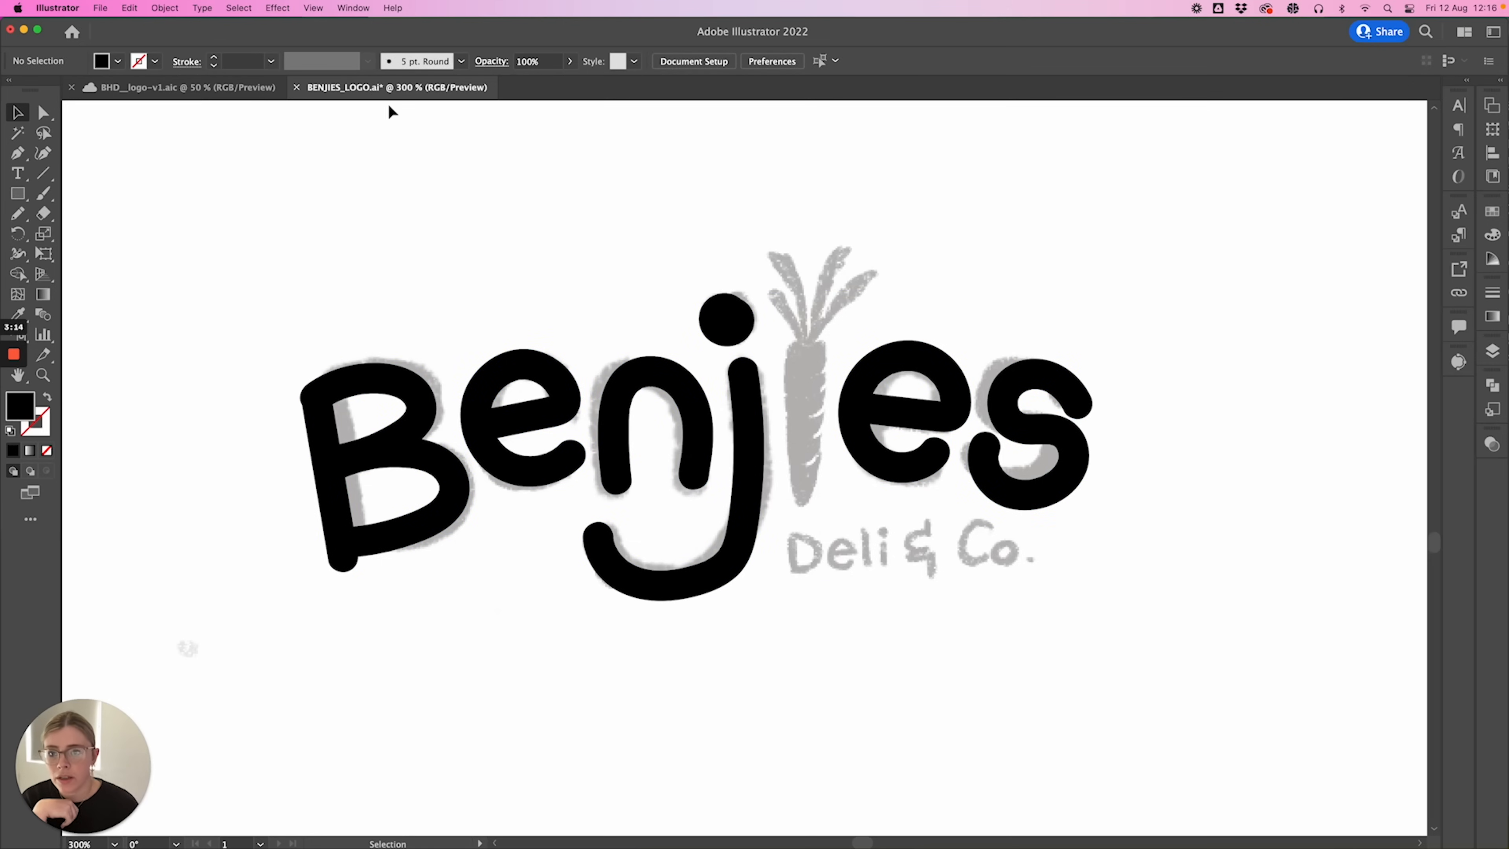
pyautogui.click(313, 10)
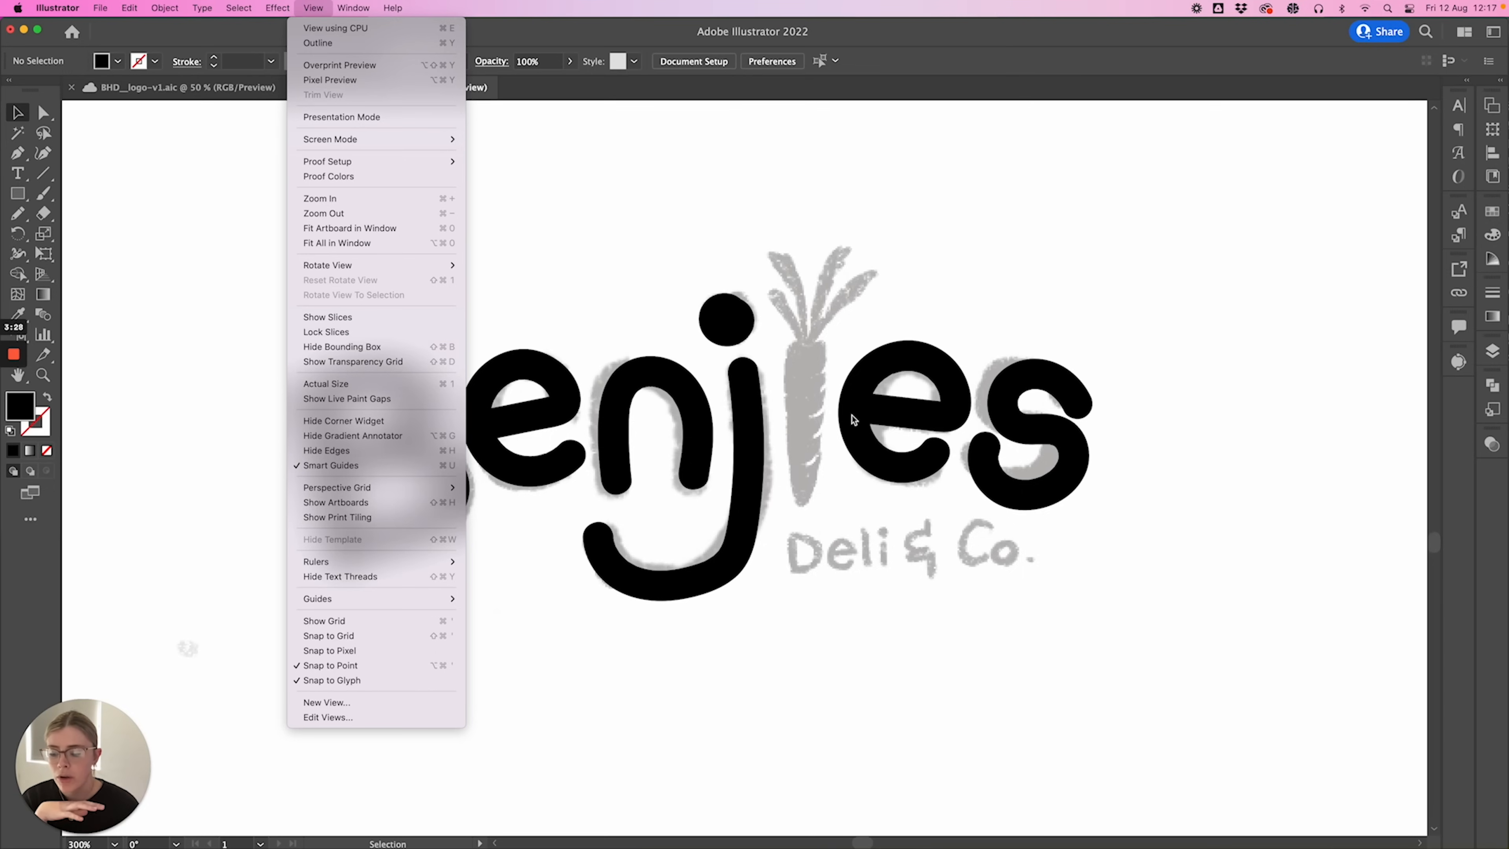
pyautogui.click(507, 335)
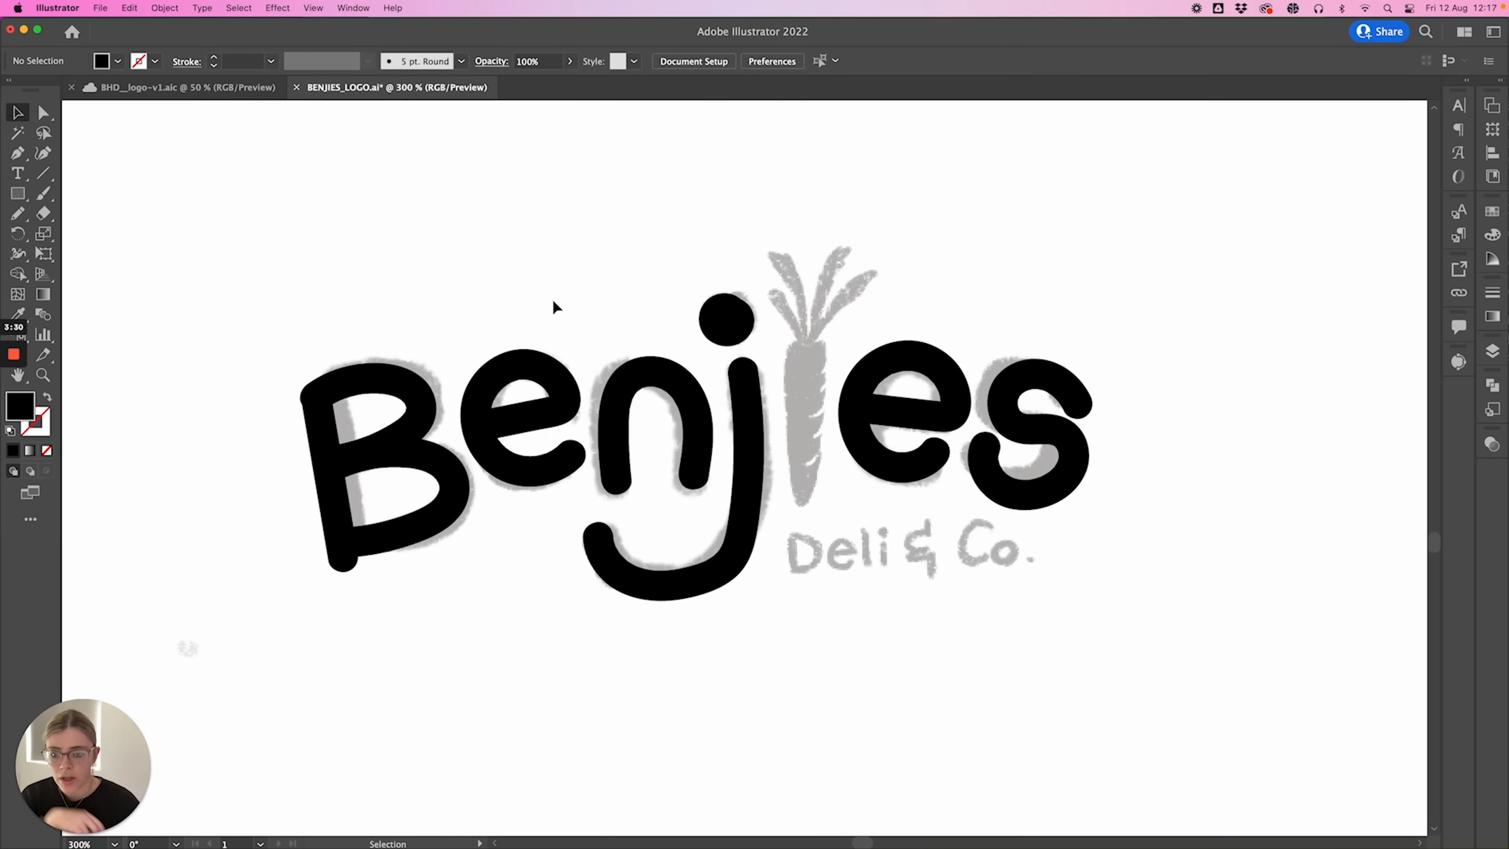
# - Unite all the overlapping expanded letter shapes with Pathfinder
pyautogui.click(323, 451)
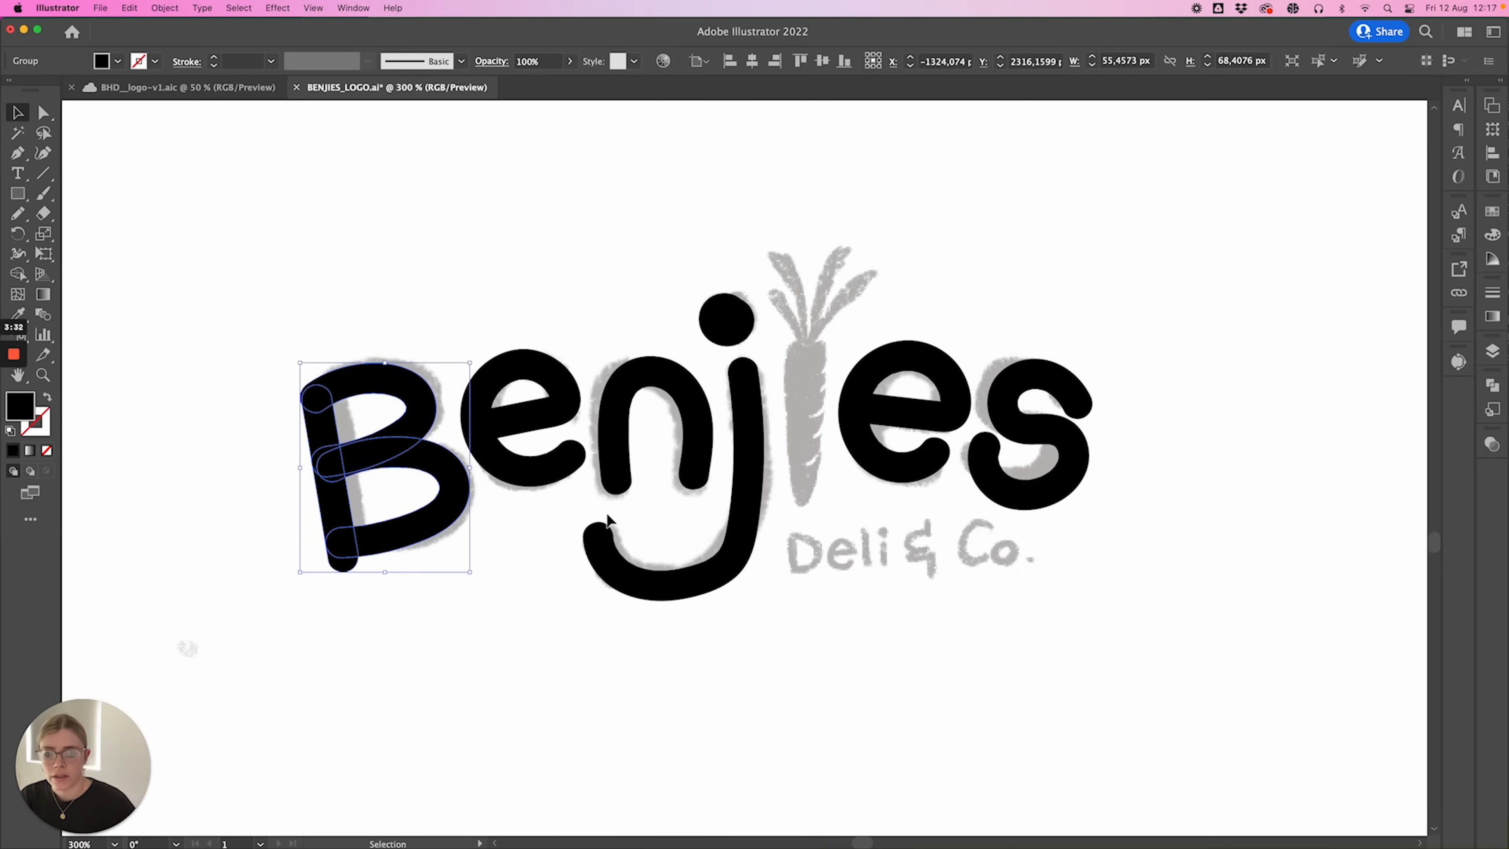
pyautogui.press('super+a')
pyautogui.click(1206, 362)
pyautogui.press('super+a')
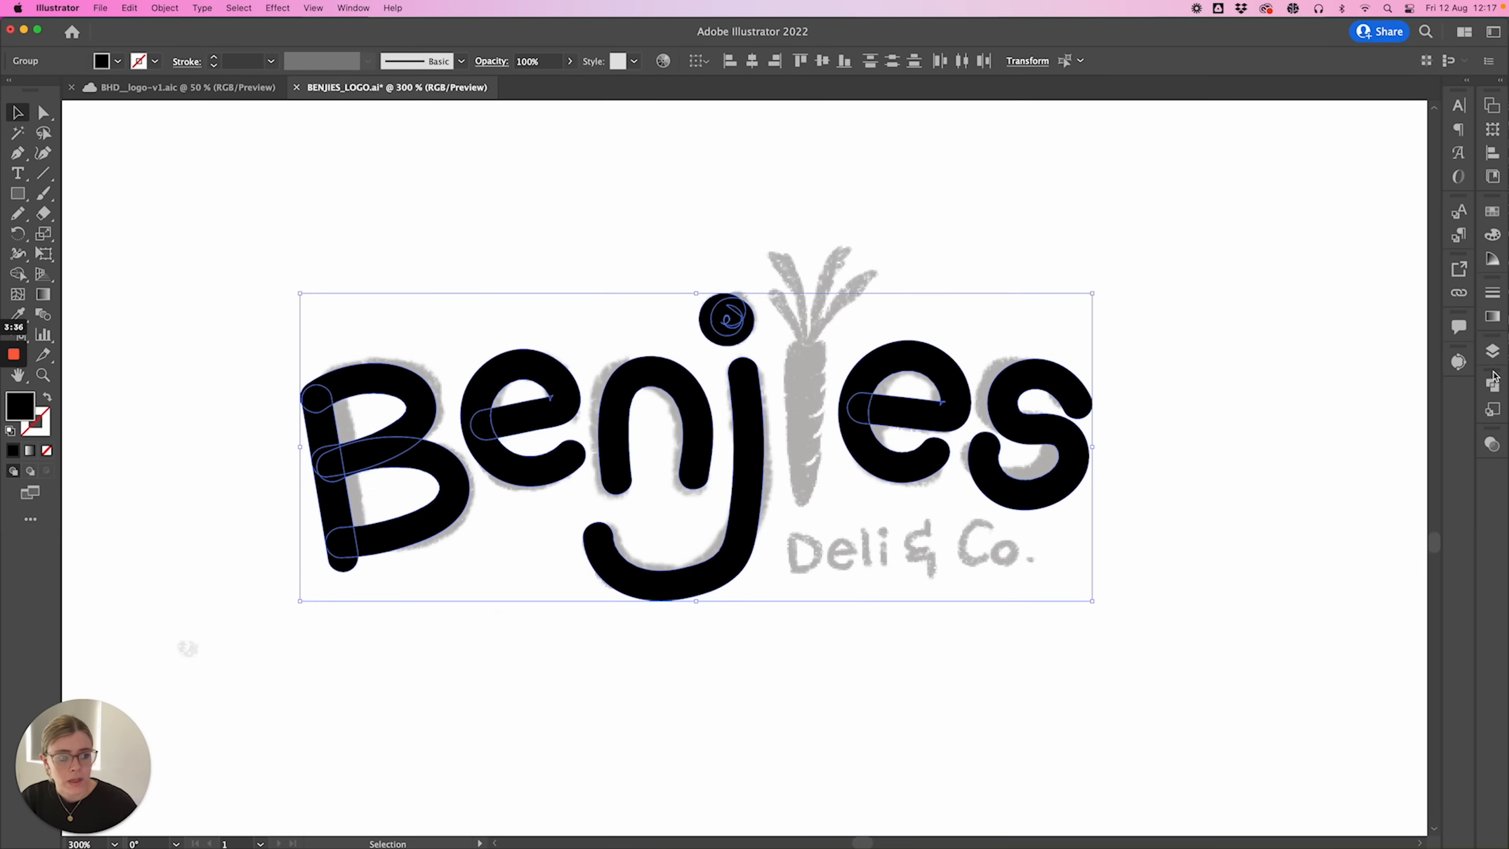
pyautogui.click(1492, 385)
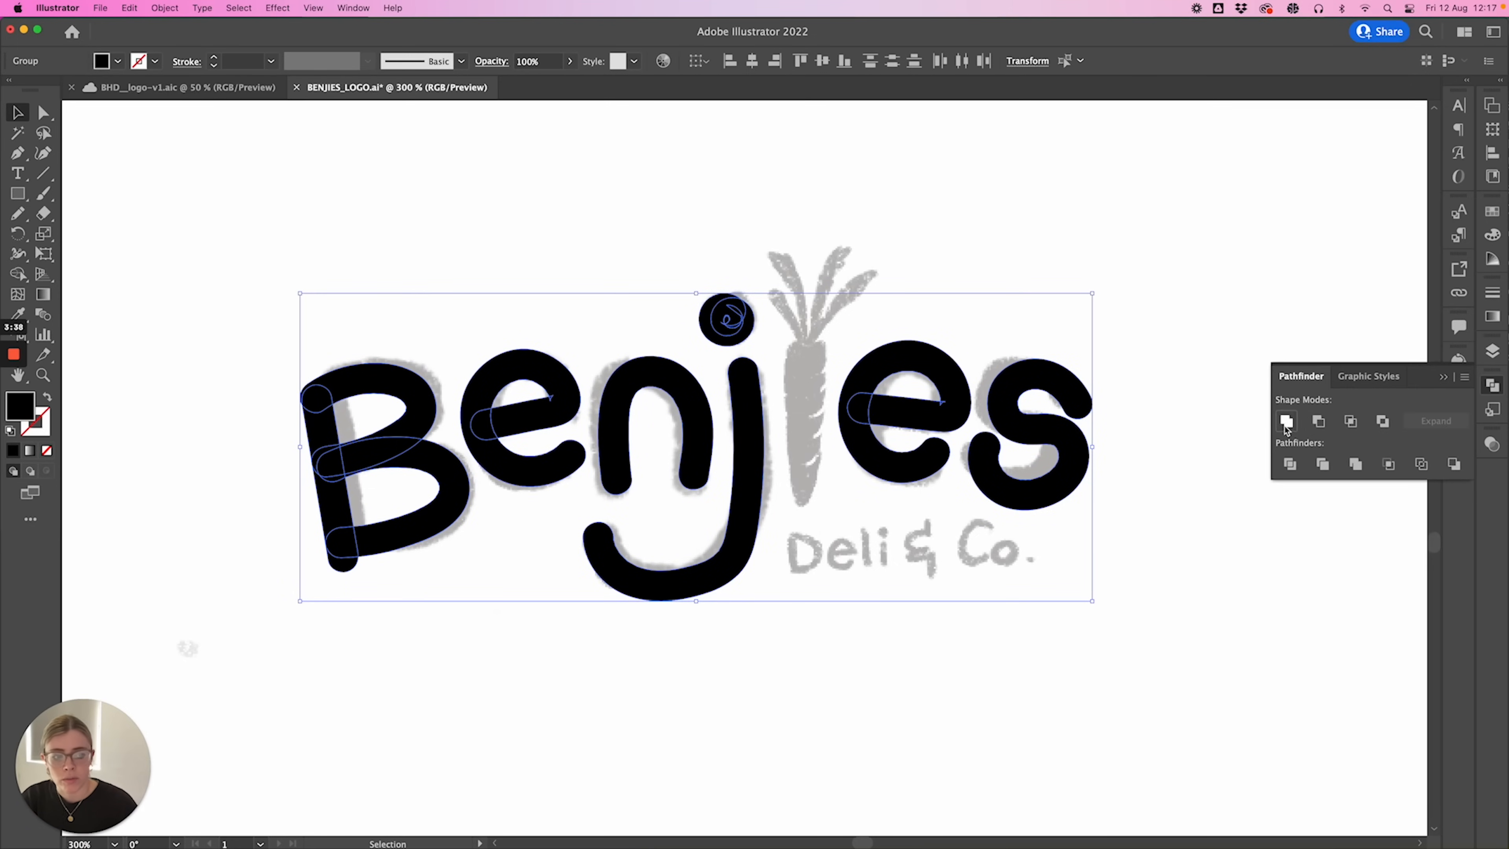
pyautogui.click(1287, 420)
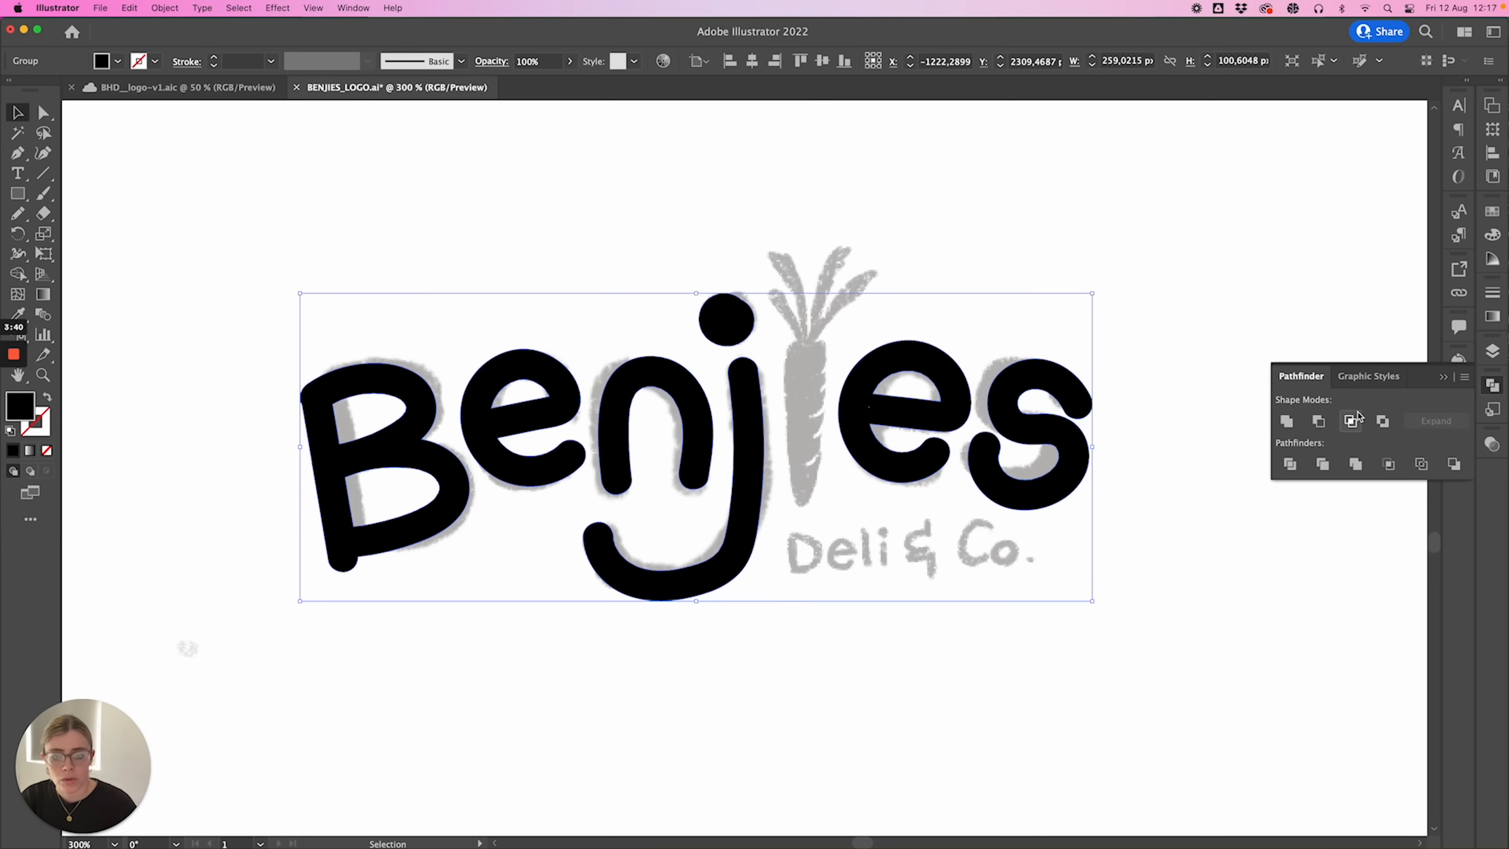
pyautogui.click(1092, 215)
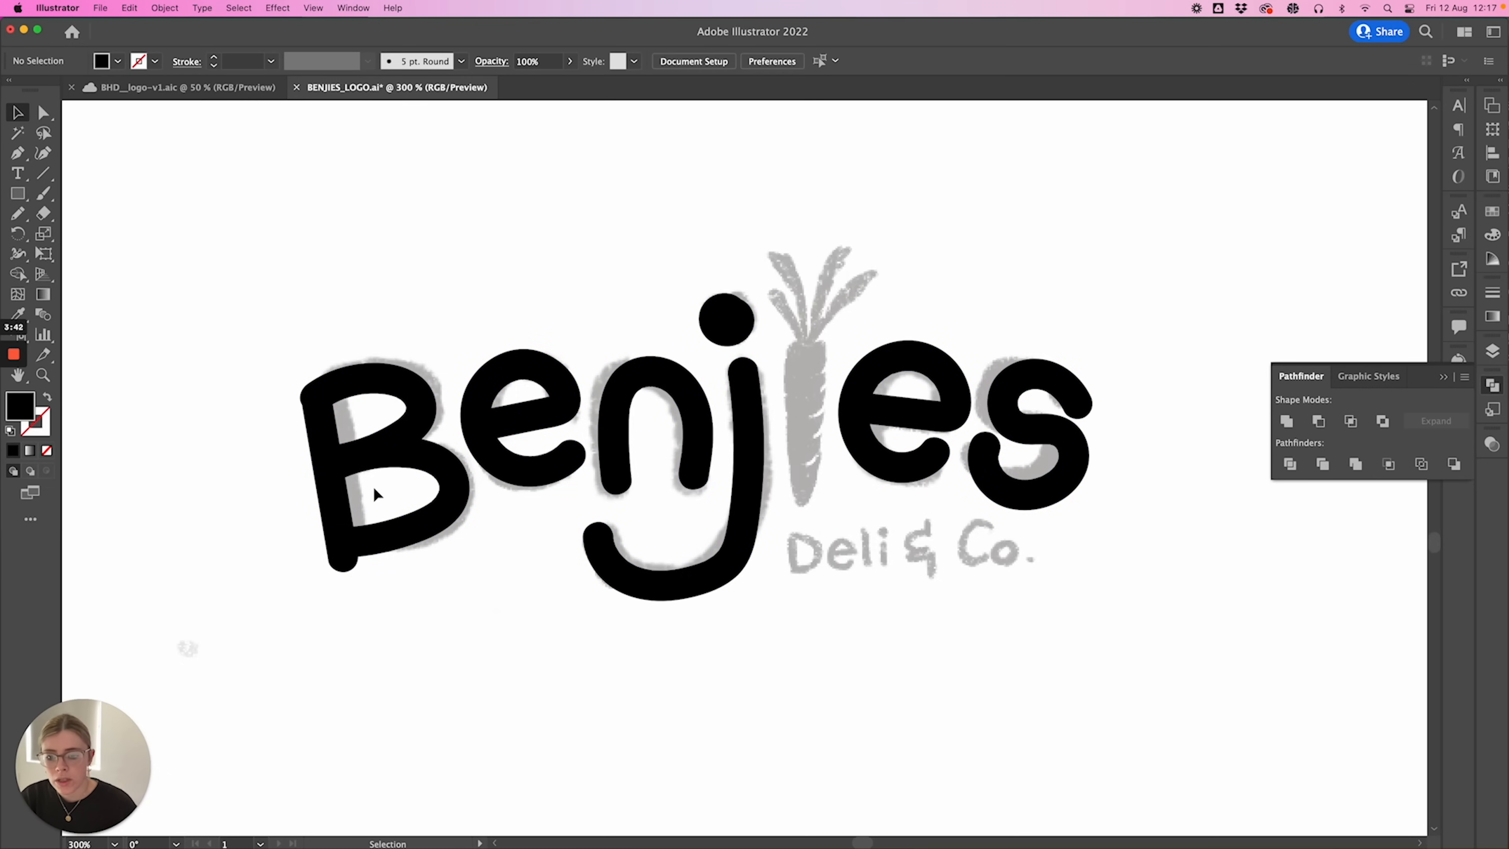
# - Reshape the bottom-left corner of the B with the Pencil tool, removing the protruding stroke end
pyautogui.click(376, 460)
pyautogui.press('super+=')
pyautogui.press('super+=')
pyautogui.moveTo(284, 616); pyautogui.dragTo(716, 615)
pyautogui.press('a')
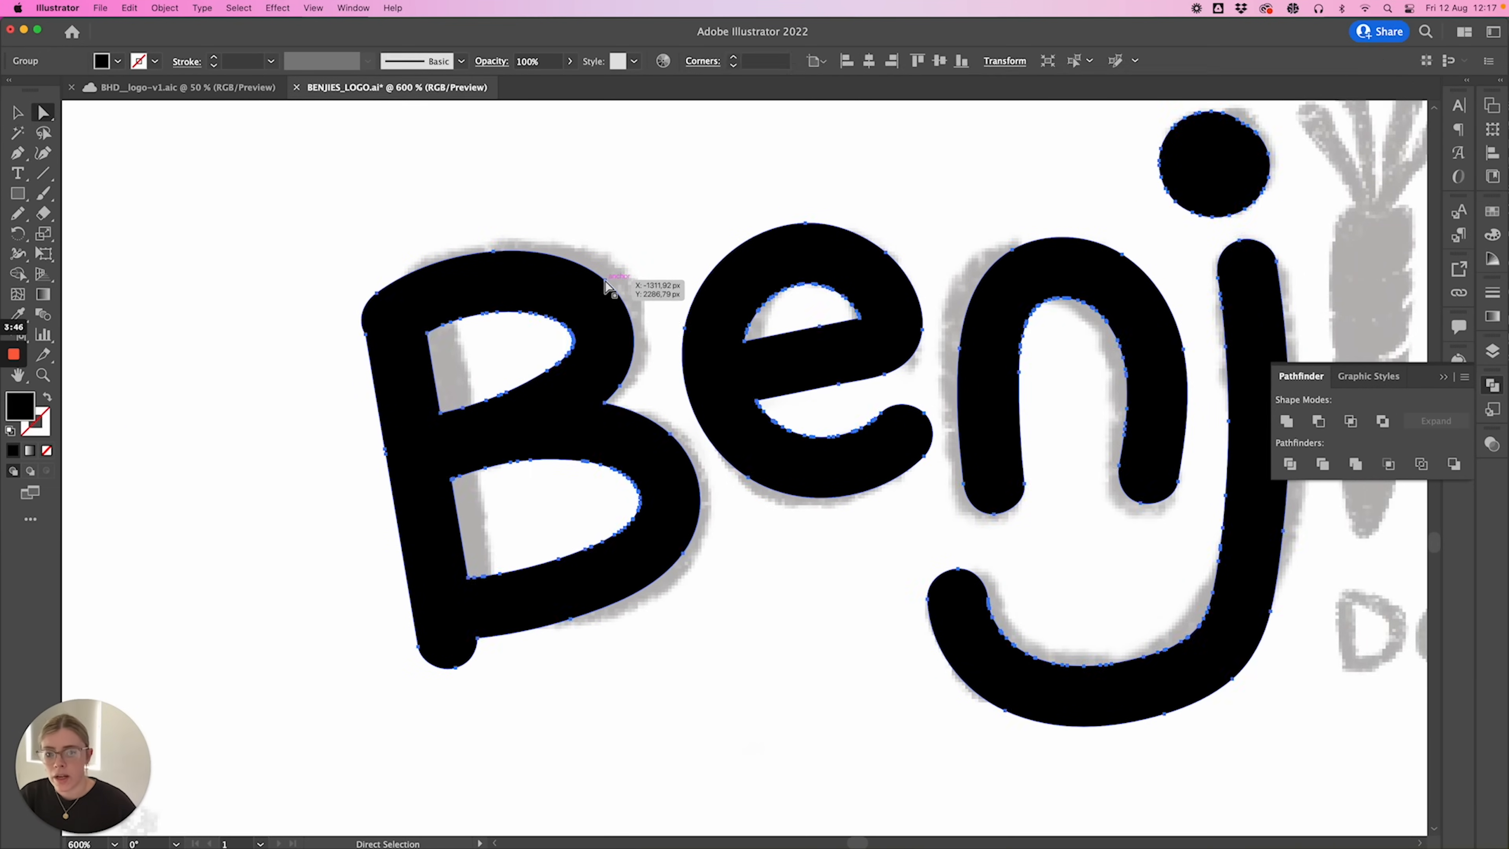
pyautogui.click(272, 202)
pyautogui.click(428, 297)
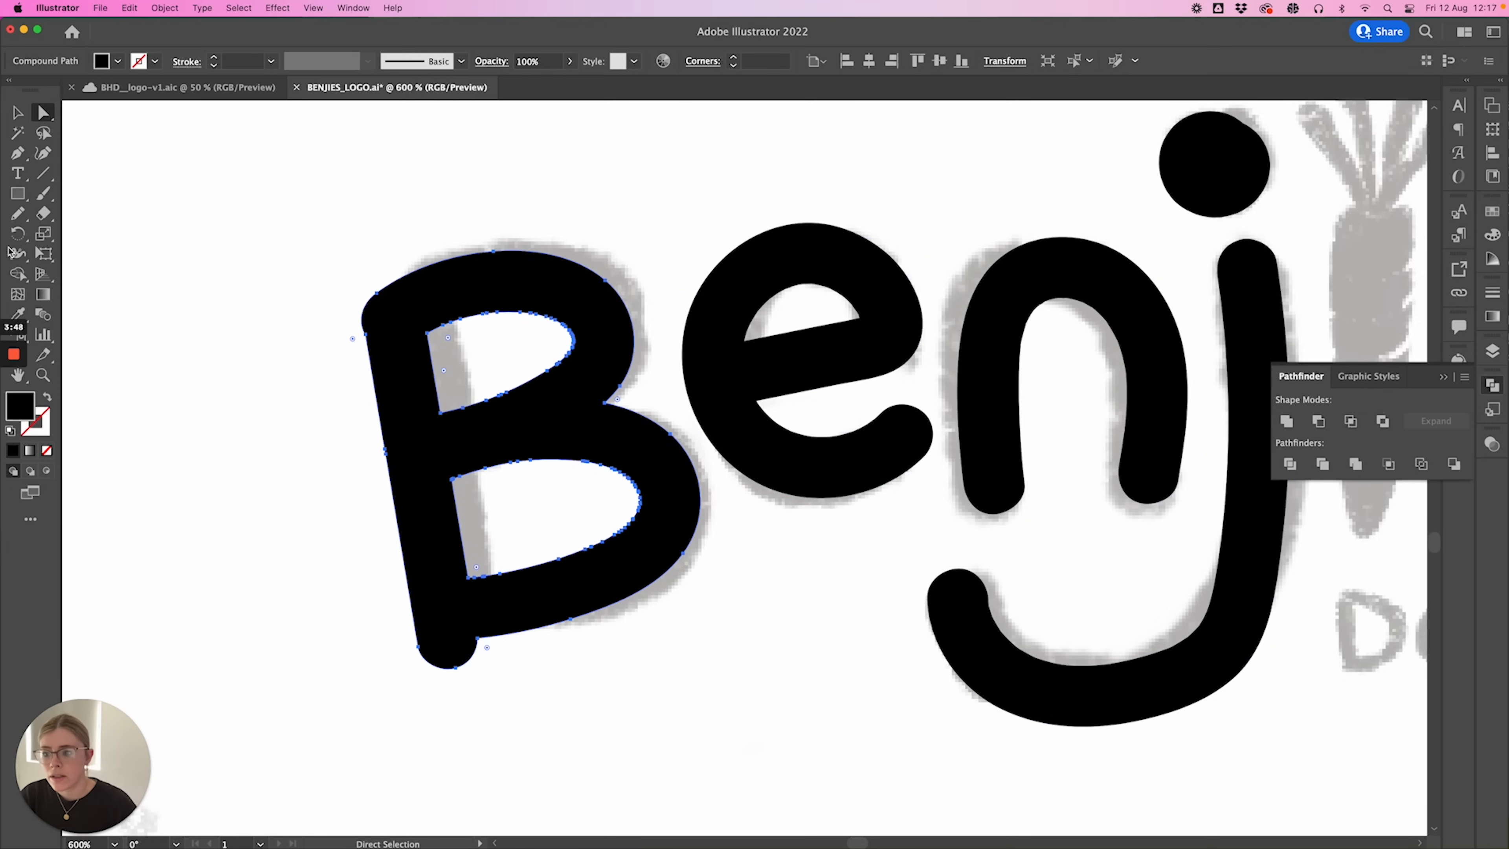
pyautogui.click(18, 213)
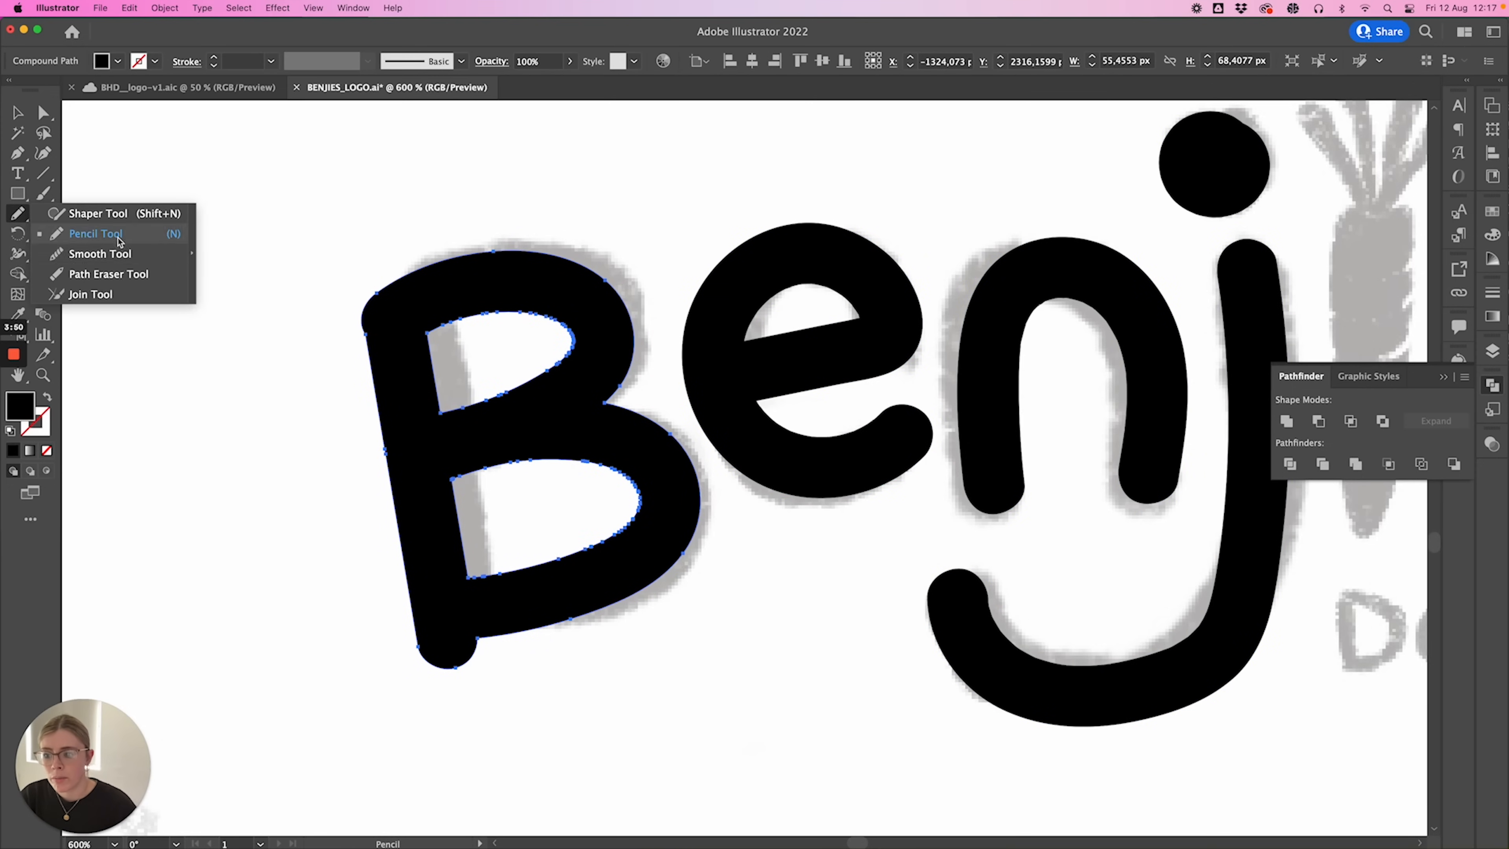
pyautogui.moveTo(420, 274)
pyautogui.mouseDown()
pyautogui.moveTo(370, 293)
pyautogui.moveTo(371, 350)
pyautogui.mouseUp()
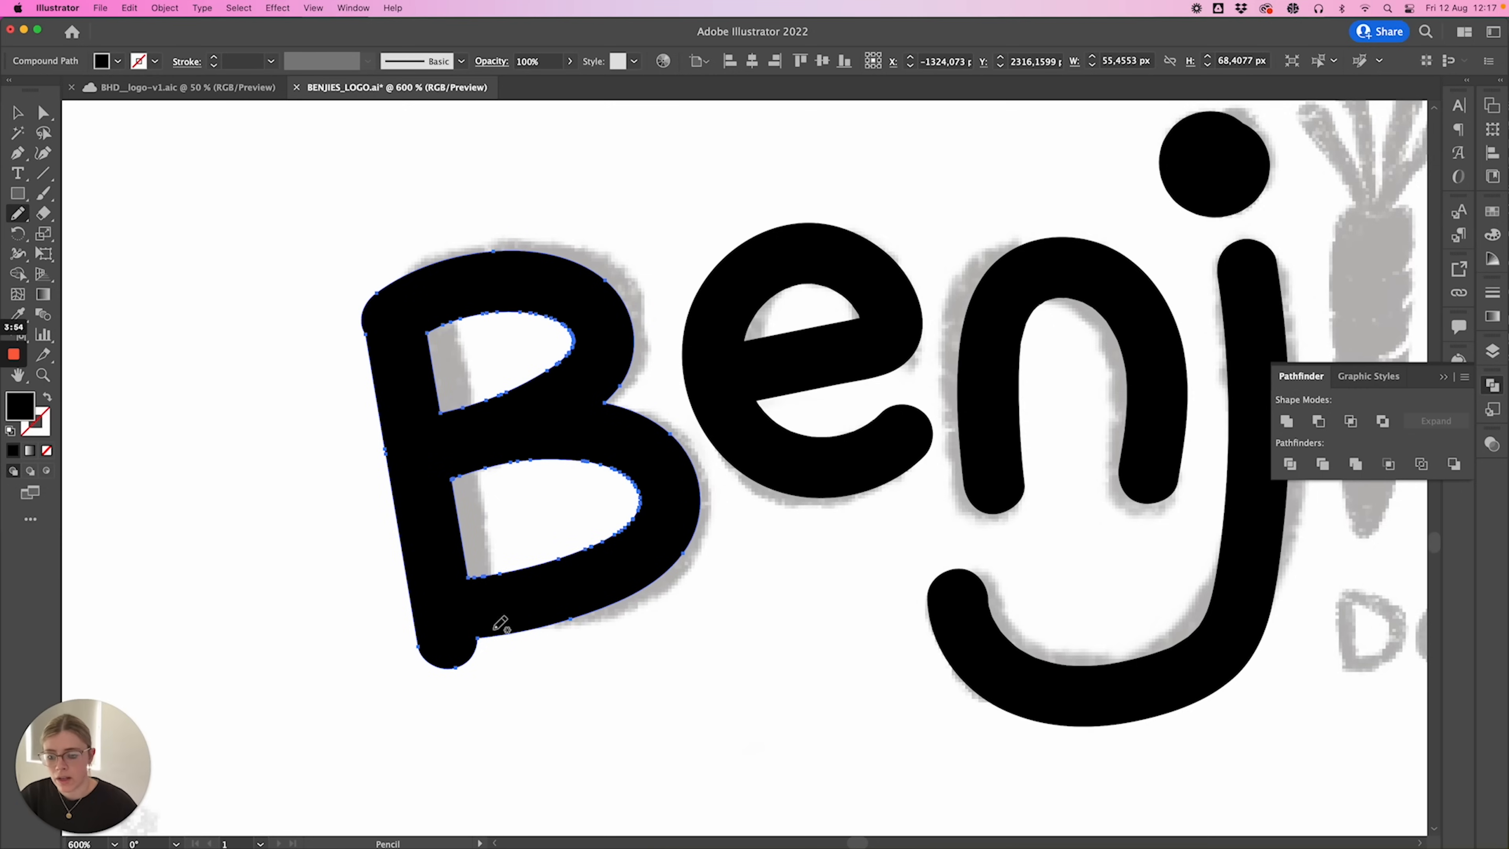
pyautogui.moveTo(419, 609)
pyautogui.mouseDown()
pyautogui.moveTo(460, 646)
pyautogui.moveTo(573, 615)
pyautogui.mouseUp()
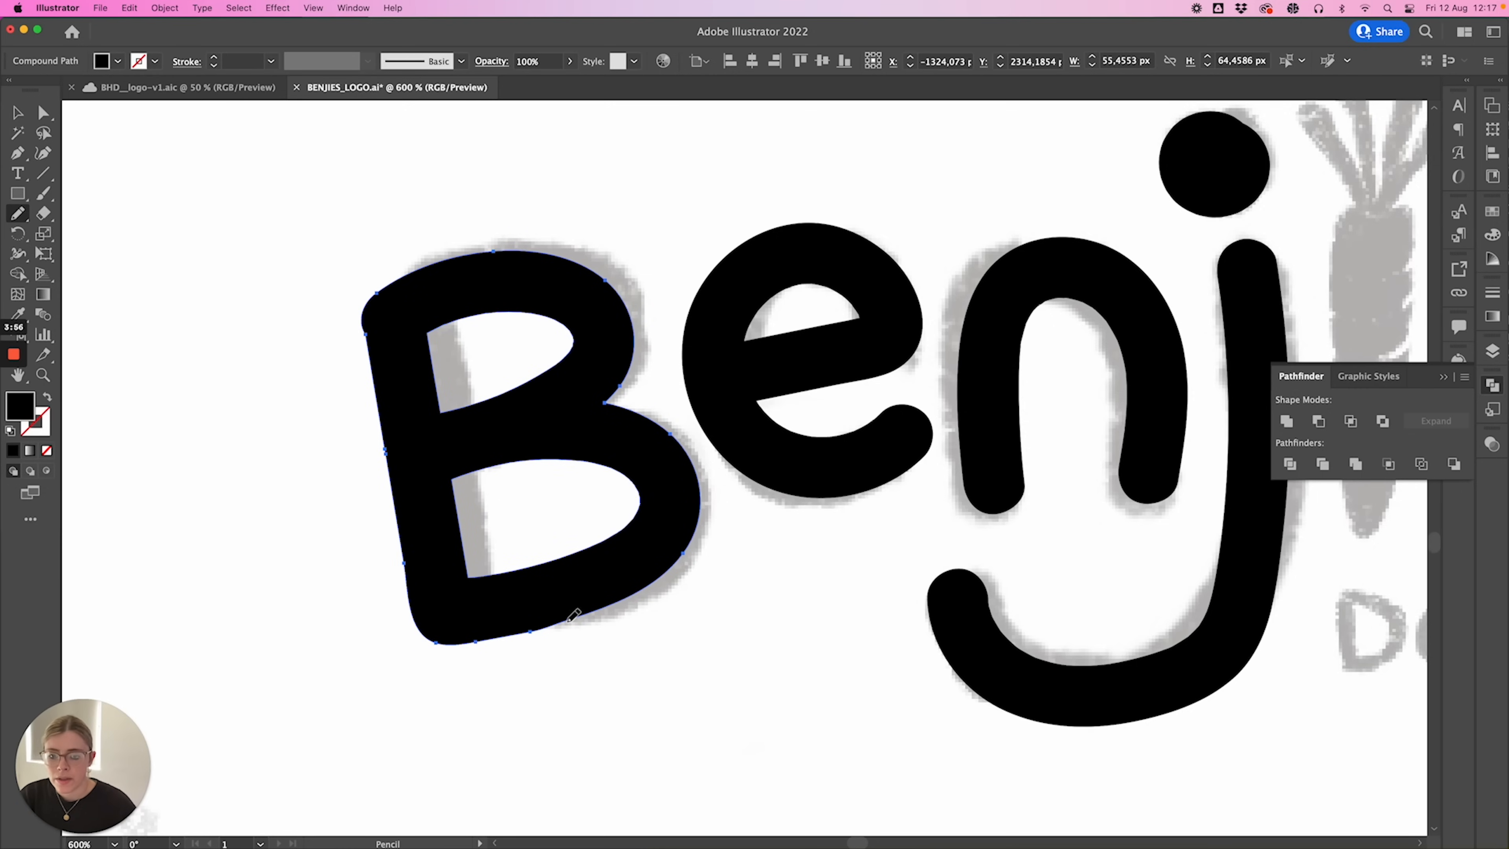
# - Redraw the top-left outer corner of the B with the Pencil tool, undoing the first attempt
pyautogui.moveTo(373, 349)
pyautogui.mouseDown()
pyautogui.moveTo(378, 292)
pyautogui.moveTo(427, 275)
pyautogui.moveTo(363, 307)
pyautogui.moveTo(371, 360)
pyautogui.mouseUp()
pyautogui.press('super+z')
pyautogui.press('super+z')
pyautogui.moveTo(371, 348)
pyautogui.mouseDown()
pyautogui.moveTo(370, 320)
pyautogui.moveTo(416, 275)
pyautogui.mouseUp()
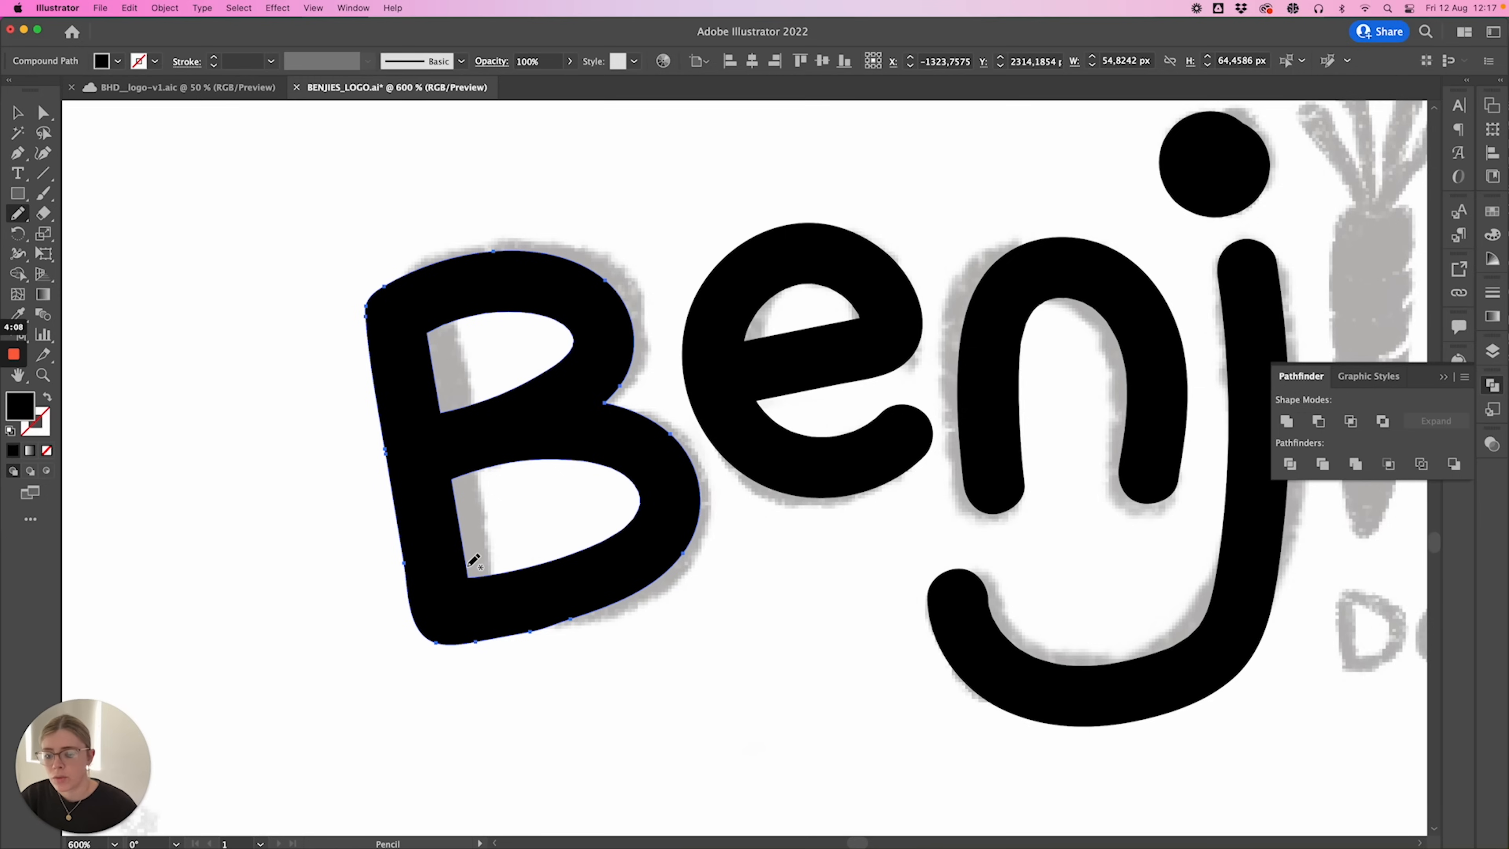
# - Round the bottom-left corner of the B's lower counter with the Pencil tool
pyautogui.moveTo(464, 565); pyautogui.dragTo(480, 576)
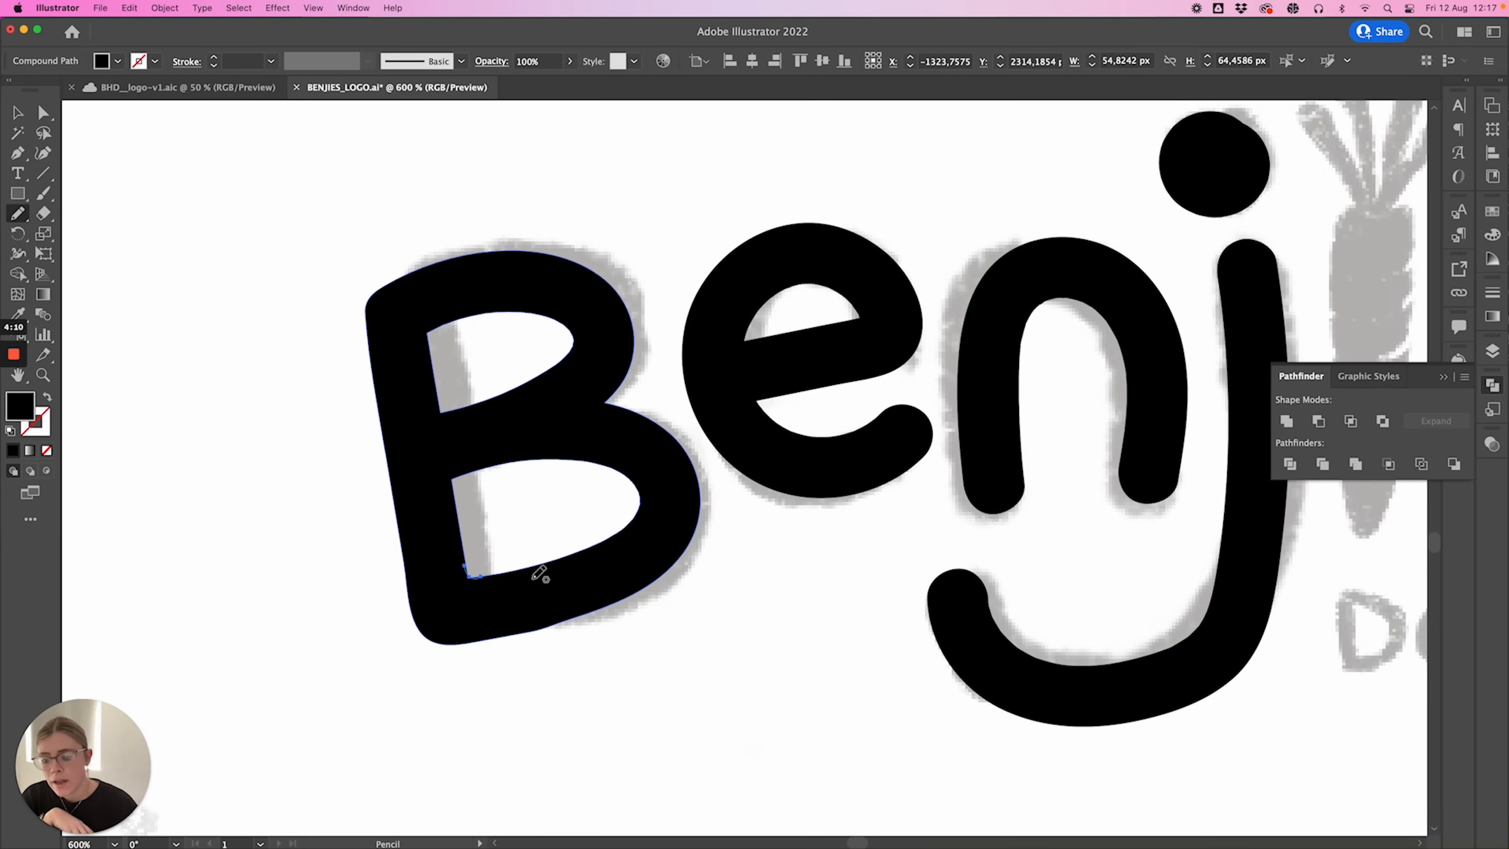
pyautogui.press('super+z')
pyautogui.press('a')
pyautogui.click(493, 575)
pyautogui.click(17, 216)
pyautogui.moveTo(468, 575); pyautogui.dragTo(507, 572)
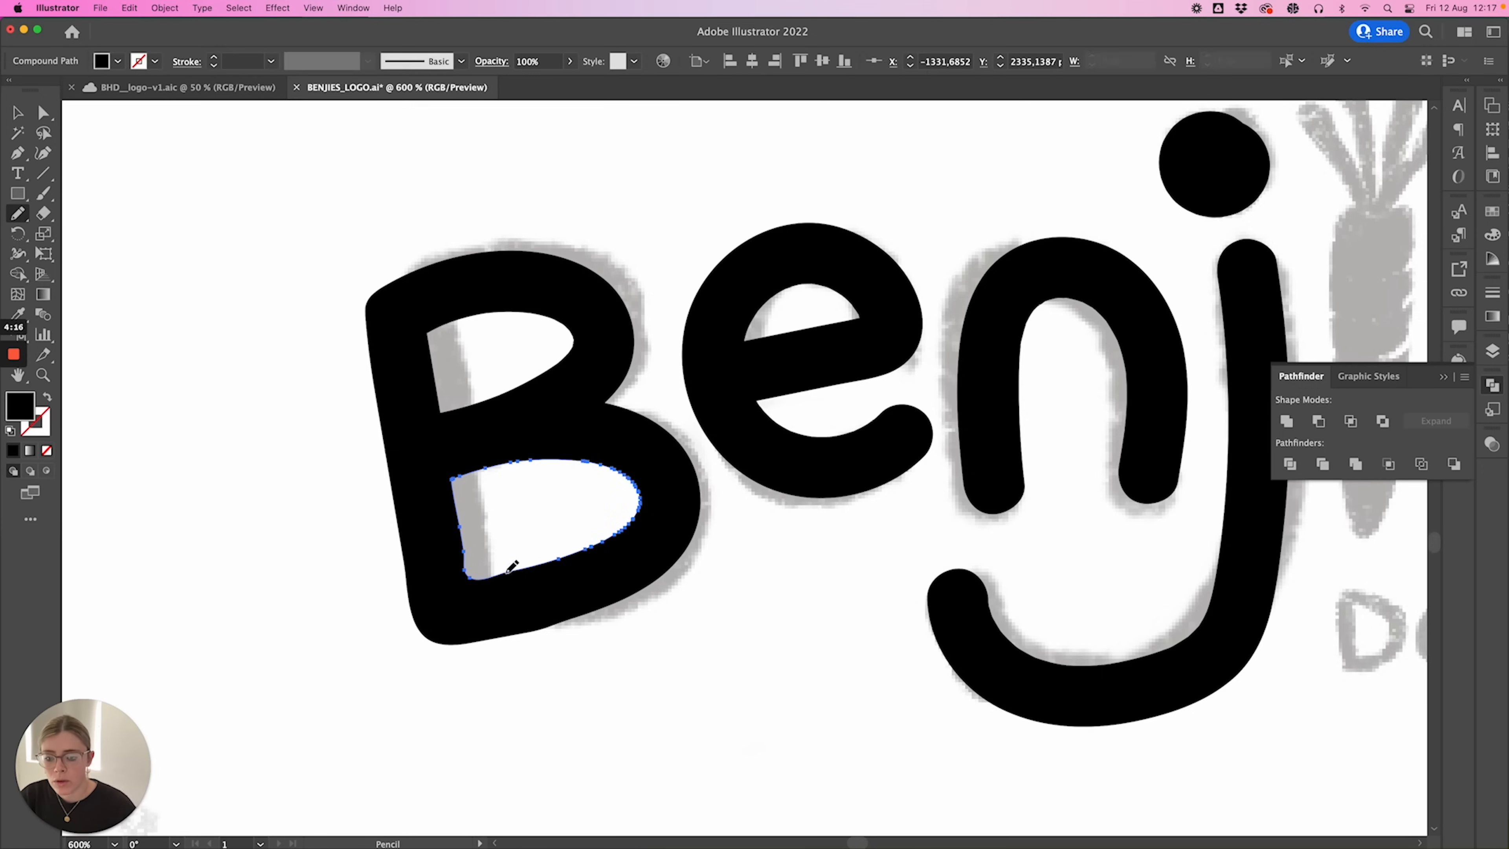
# - Redraw the bottom-left corner of the B's lower counter with the Pencil tool as a sharper corner, and deselect the letter
pyautogui.moveTo(473, 545); pyautogui.dragTo(522, 570)
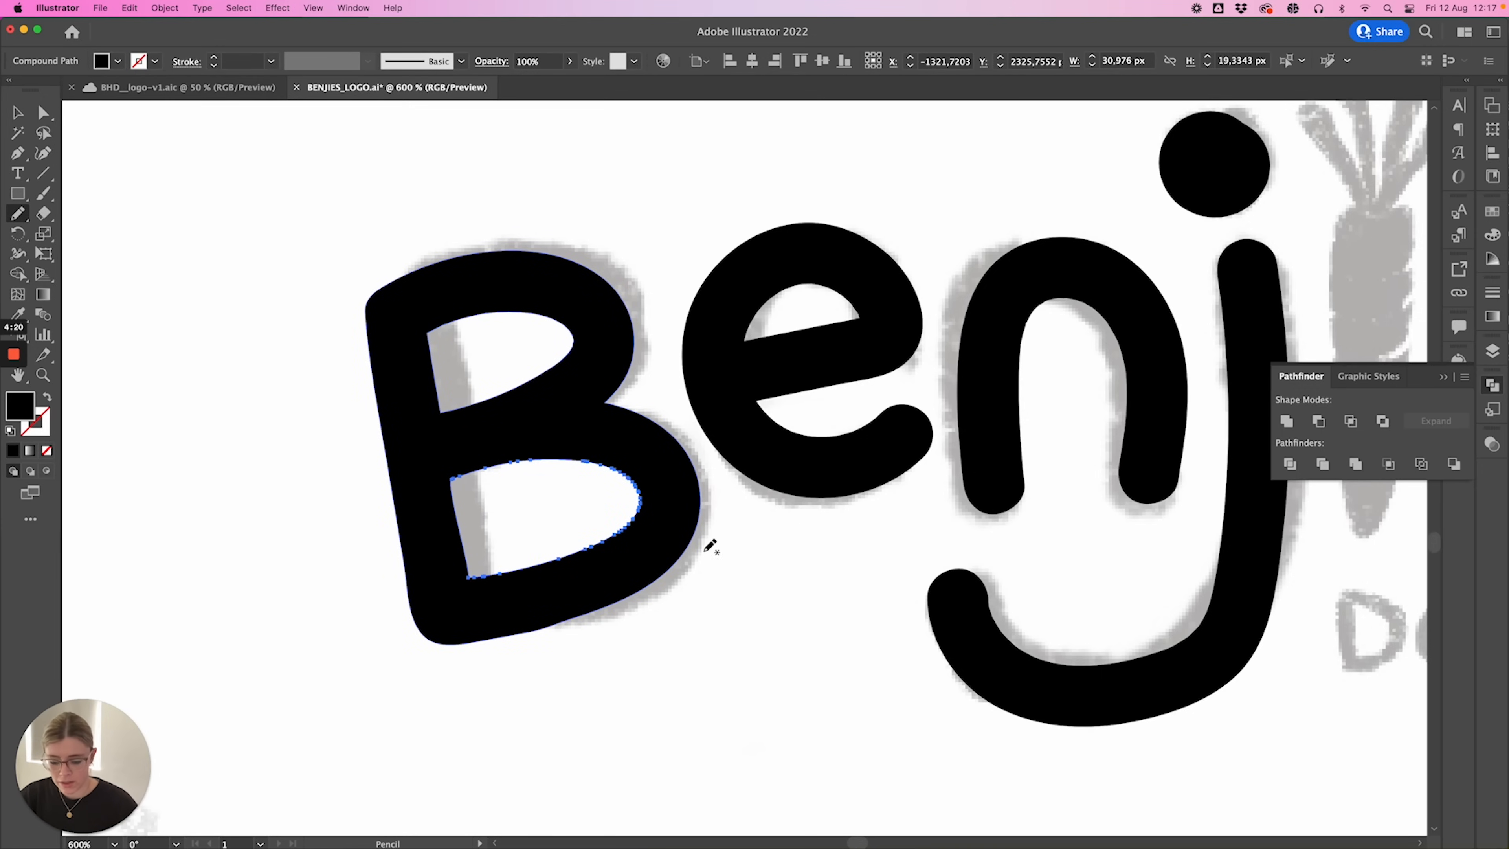
pyautogui.press('a')
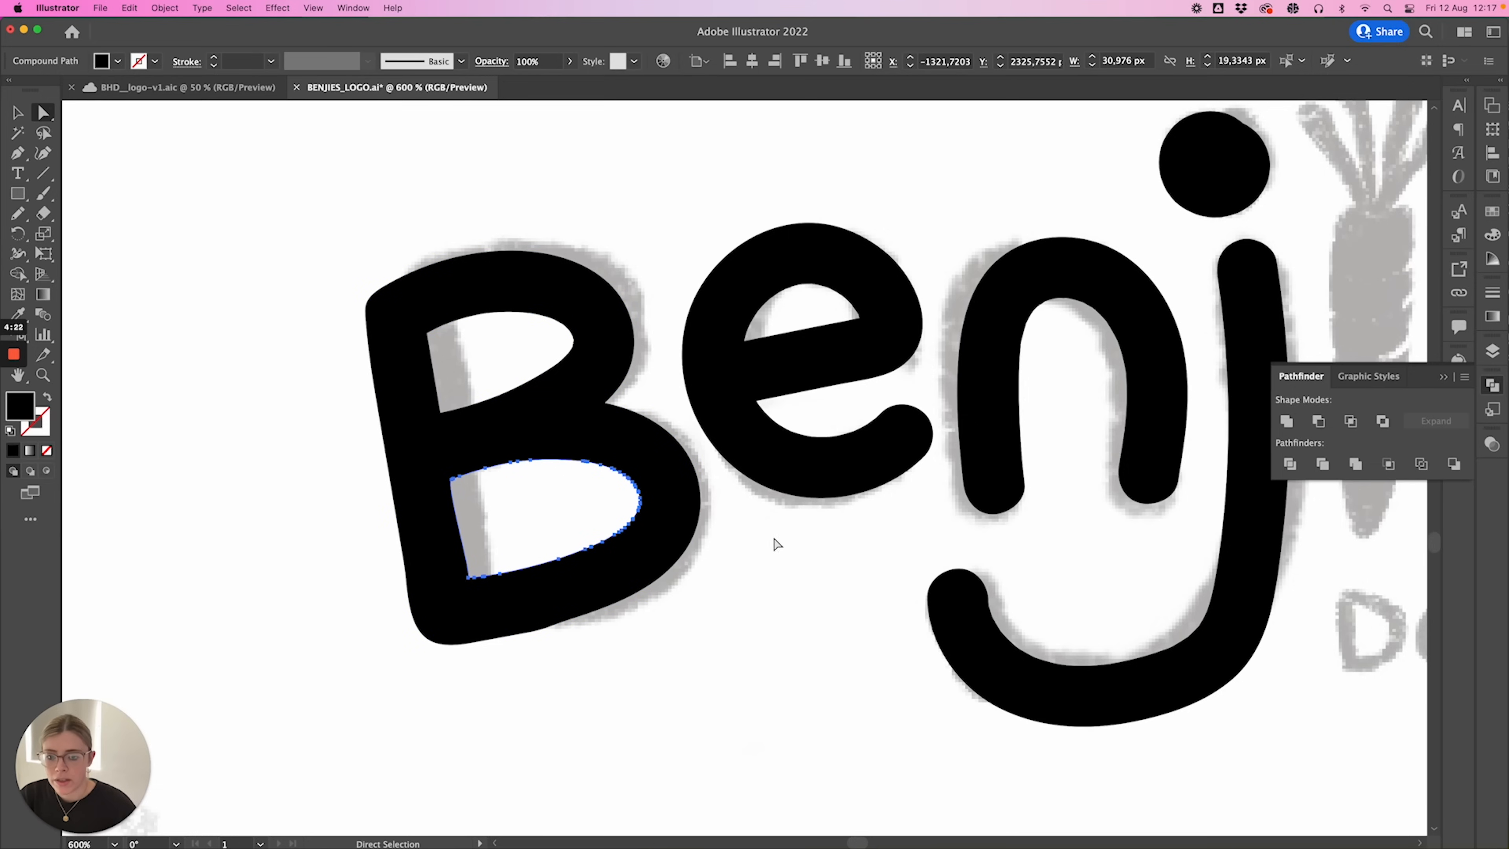
pyautogui.click(772, 539)
# - Smooth the contour of the B's upper counter with the Smooth tool
pyautogui.click(574, 355)
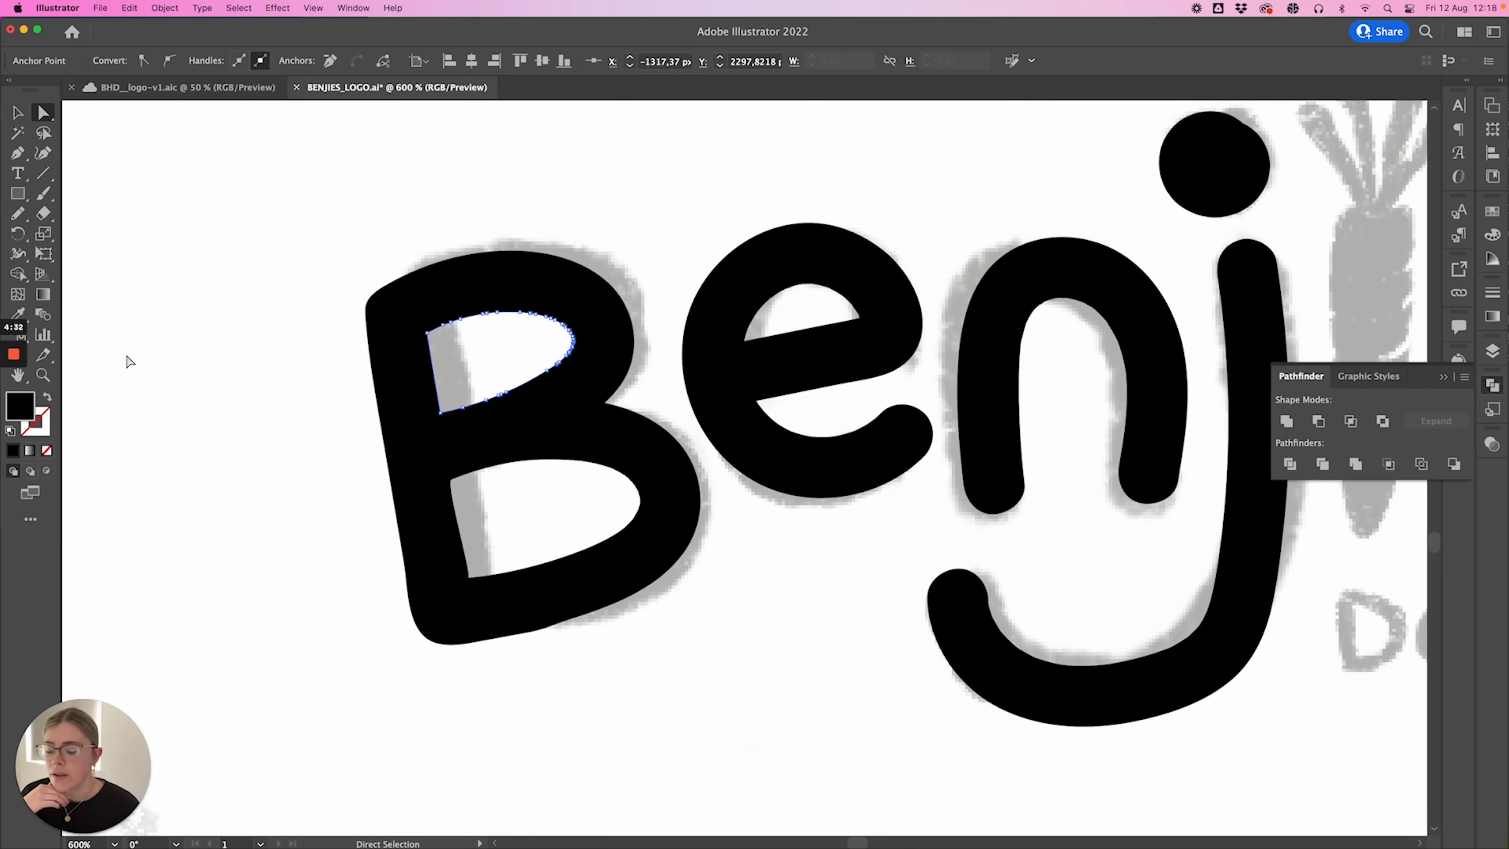
pyautogui.moveTo(17, 217); pyautogui.dragTo(94, 259)
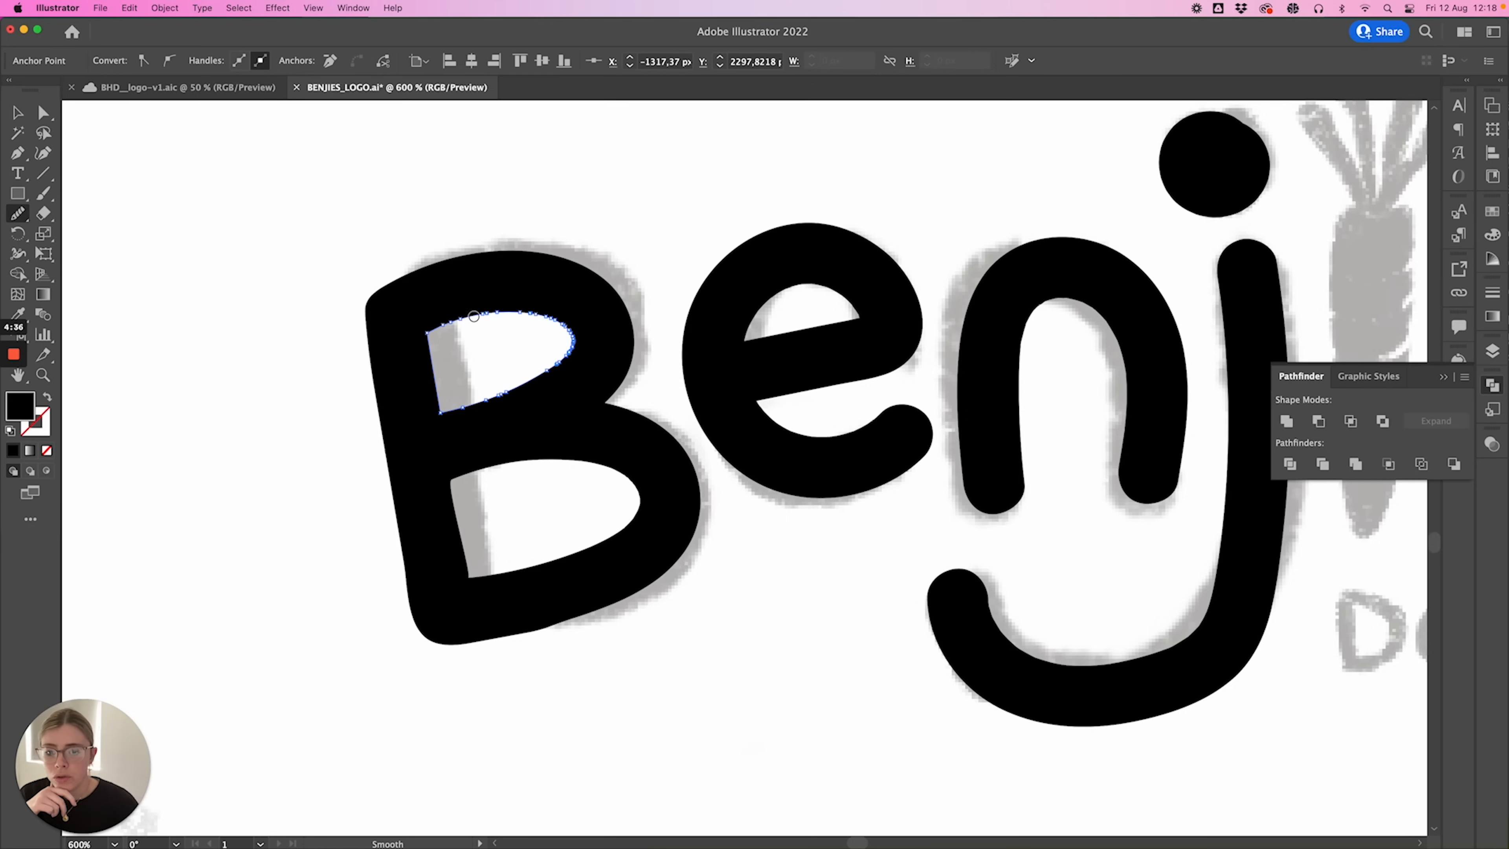
pyautogui.moveTo(561, 336); pyautogui.dragTo(565, 345)
pyautogui.moveTo(436, 334)
pyautogui.mouseDown()
pyautogui.moveTo(575, 342)
pyautogui.moveTo(501, 389)
pyautogui.mouseUp()
pyautogui.moveTo(434, 328)
pyautogui.mouseDown()
pyautogui.moveTo(540, 304)
pyautogui.moveTo(586, 347)
pyautogui.moveTo(516, 414)
pyautogui.mouseUp()
# - Smooth the contour of the B's lower counter with the Smooth tool
pyautogui.press('a')
pyautogui.click(539, 464)
pyautogui.click(17, 215)
pyautogui.moveTo(505, 462)
pyautogui.mouseDown()
pyautogui.moveTo(617, 467)
pyautogui.moveTo(585, 562)
pyautogui.mouseUp()
pyautogui.moveTo(449, 528)
pyautogui.mouseDown()
pyautogui.moveTo(469, 575)
pyautogui.moveTo(565, 573)
pyautogui.moveTo(606, 552)
pyautogui.mouseUp()
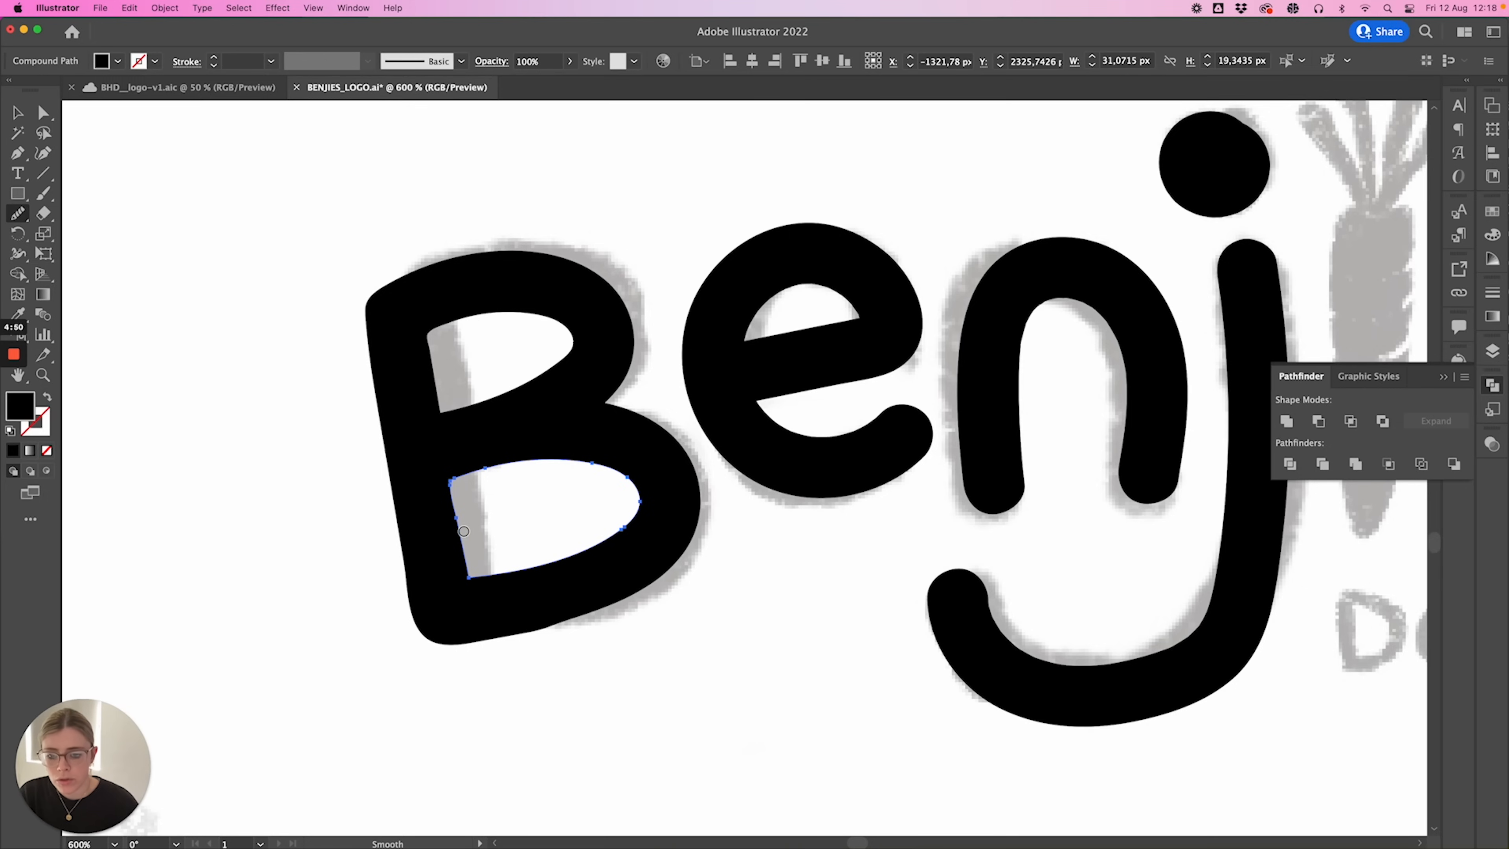
# - Deselect the lower counter and select the B's outer outline for direct editing
pyautogui.press('a')
pyautogui.click(368, 599)
pyautogui.click(417, 596)
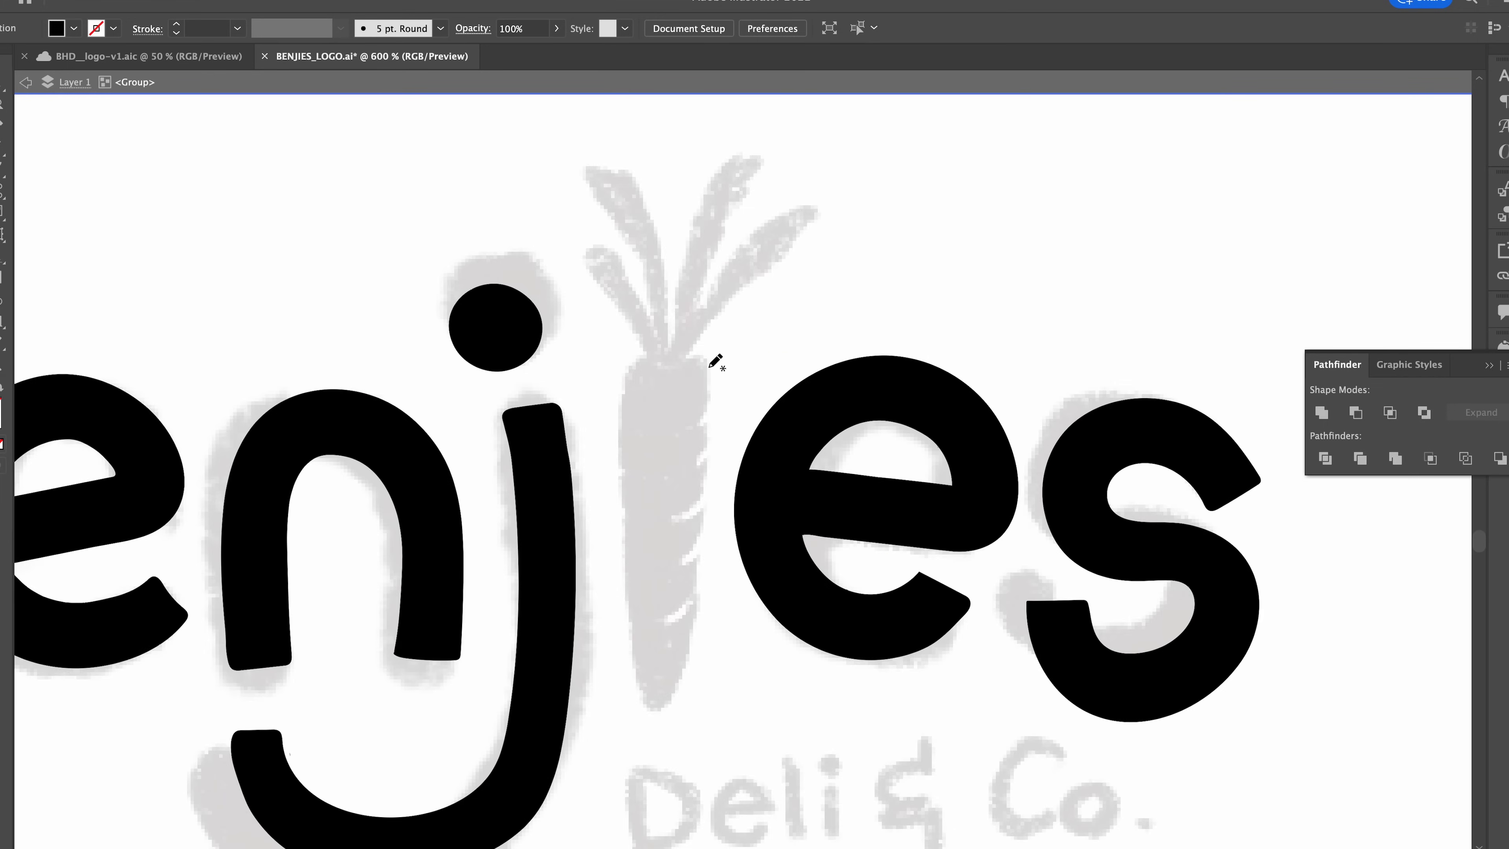
# - Trace the body of the sketched carrot between the j and the e with the Pencil tool
pyautogui.moveTo(664, 419); pyautogui.dragTo(659, 425)
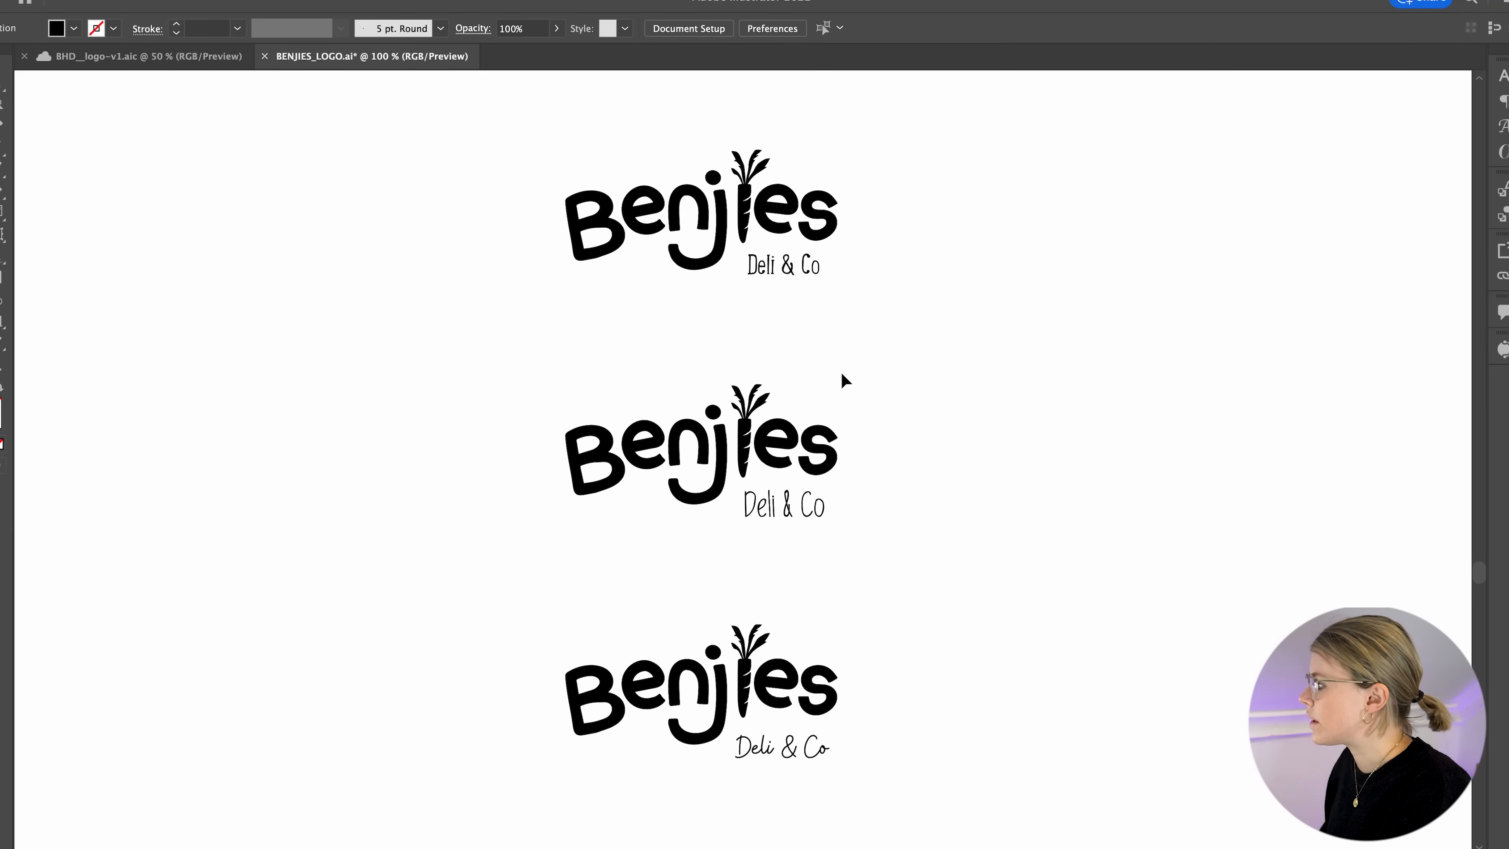
# - Compare the stacked Benjies logo versions with their different Deli & Co fonts, and examine the separate version beside them
pyautogui.moveTo(845, 381); pyautogui.dragTo(605, 378)
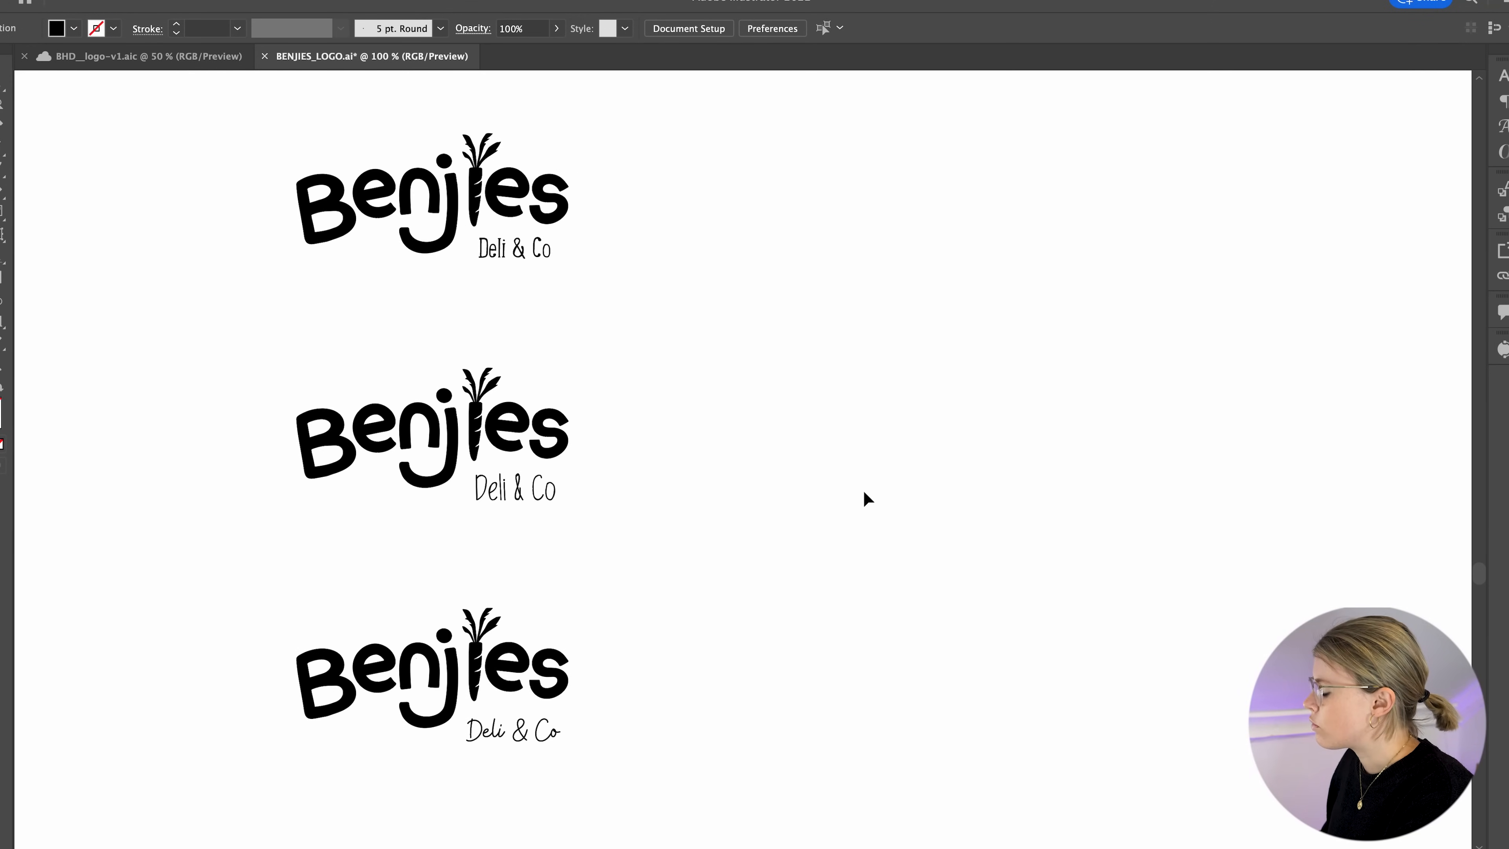
pyautogui.hscroll(2, 651, 440)
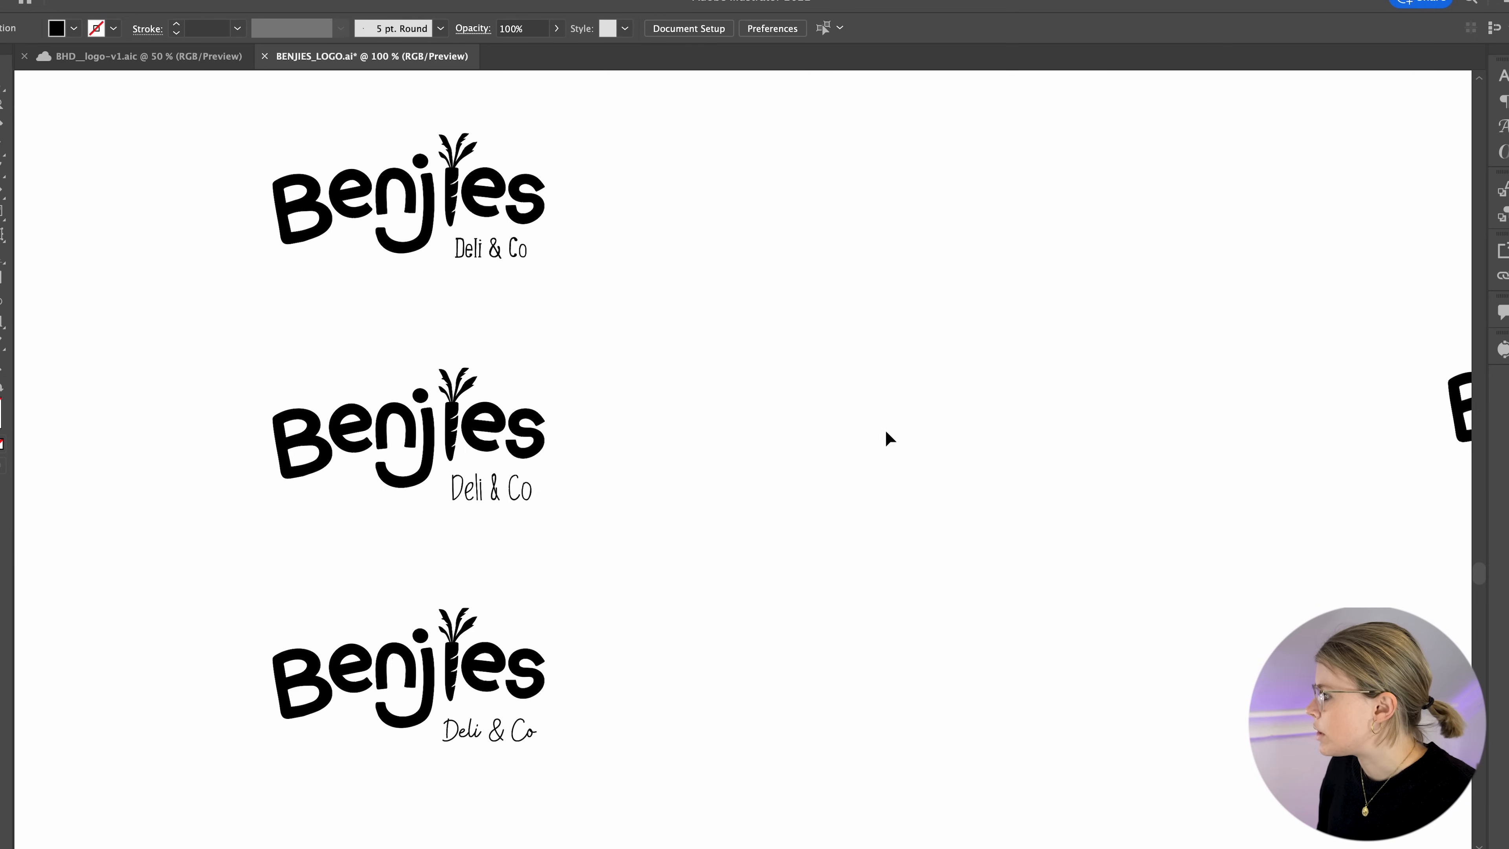
pyautogui.moveTo(990, 441); pyautogui.dragTo(408, 487)
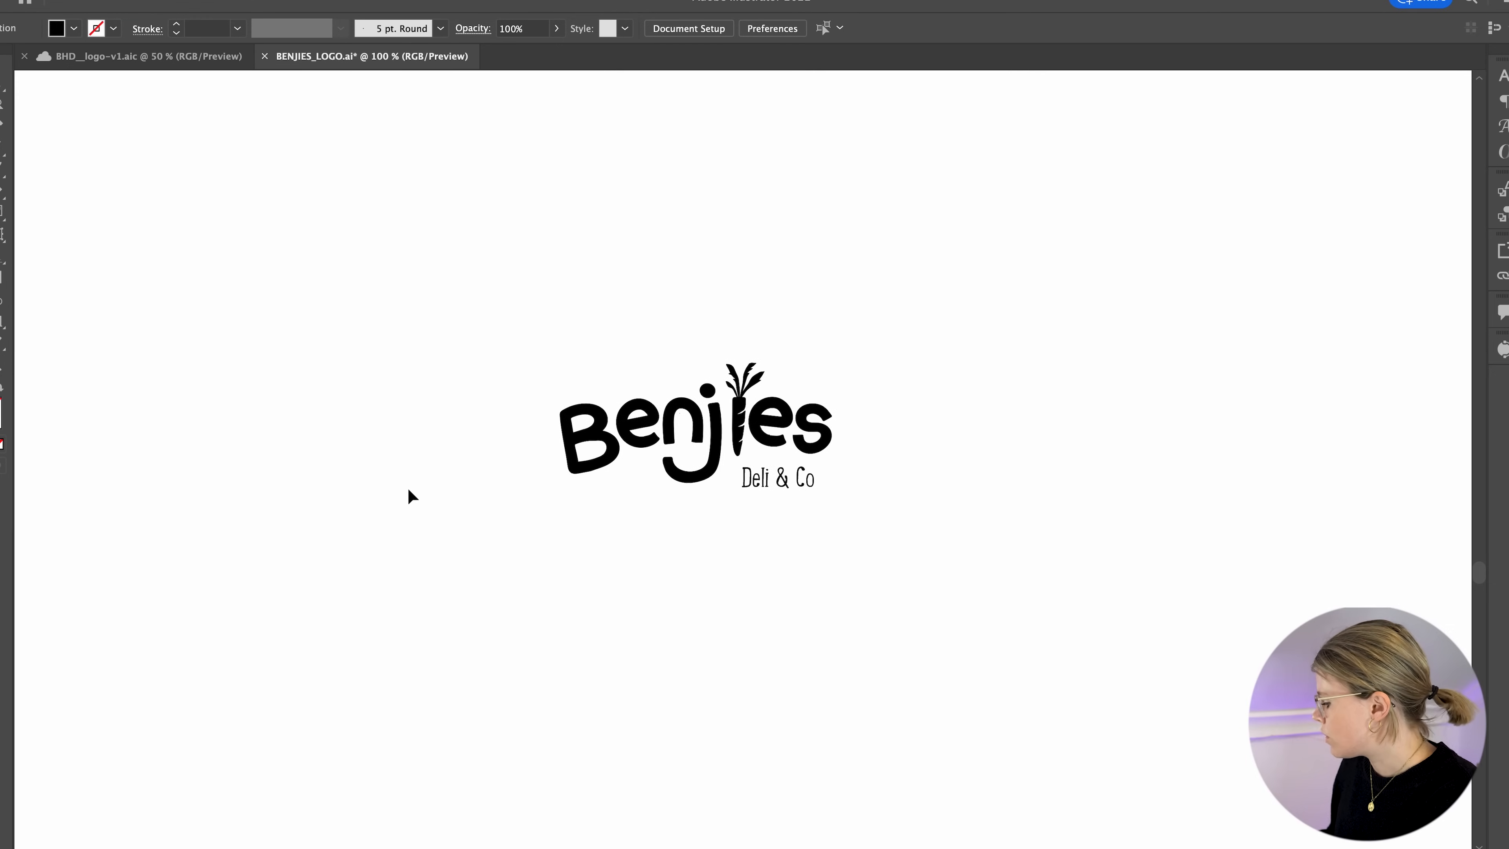
pyautogui.press('super+equal')
pyautogui.press('super+equal')
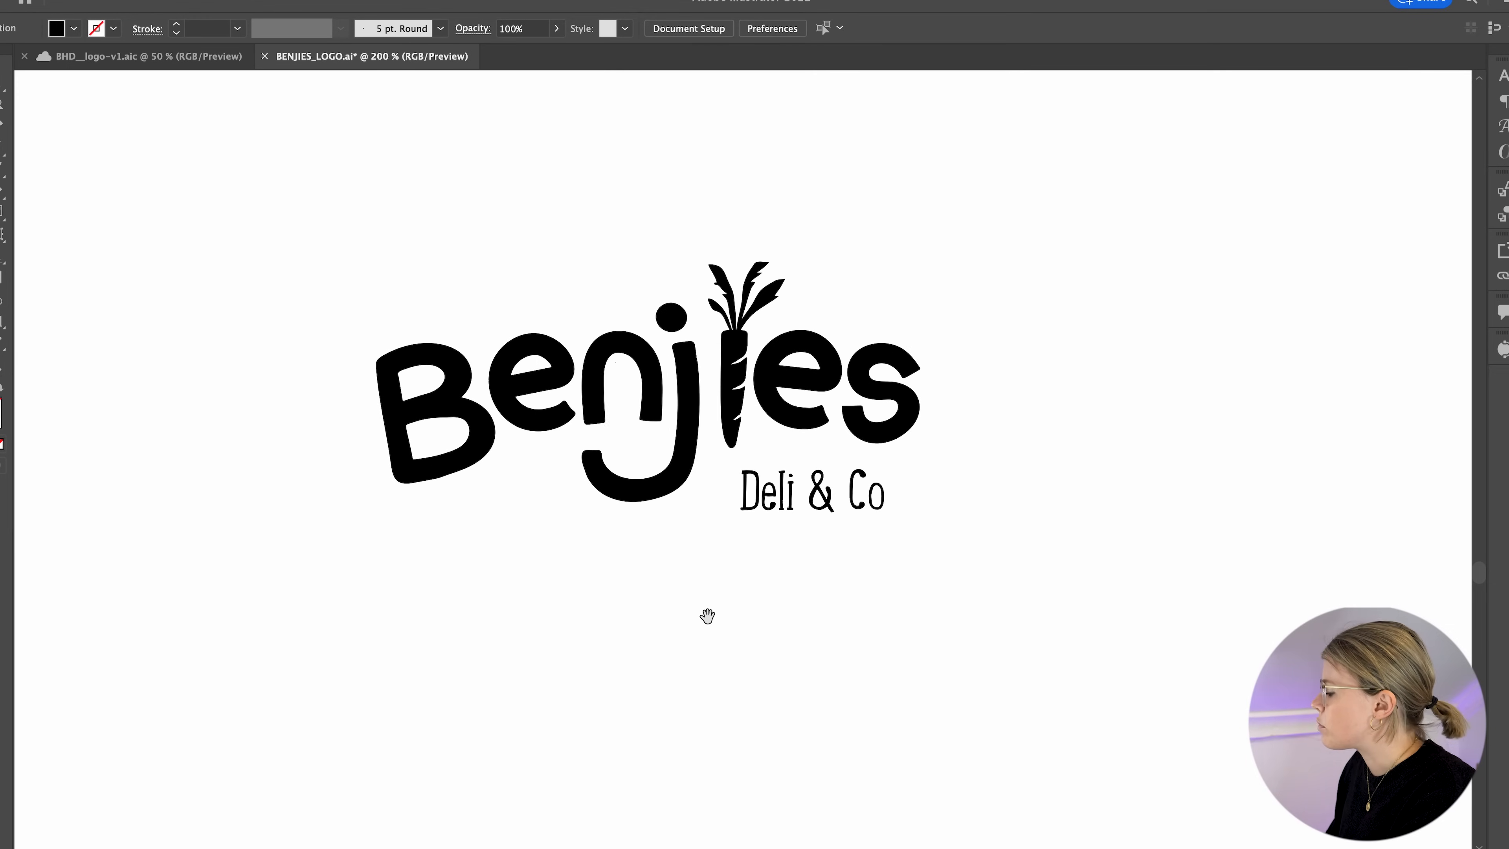
pyautogui.moveTo(707, 616); pyautogui.dragTo(718, 647)
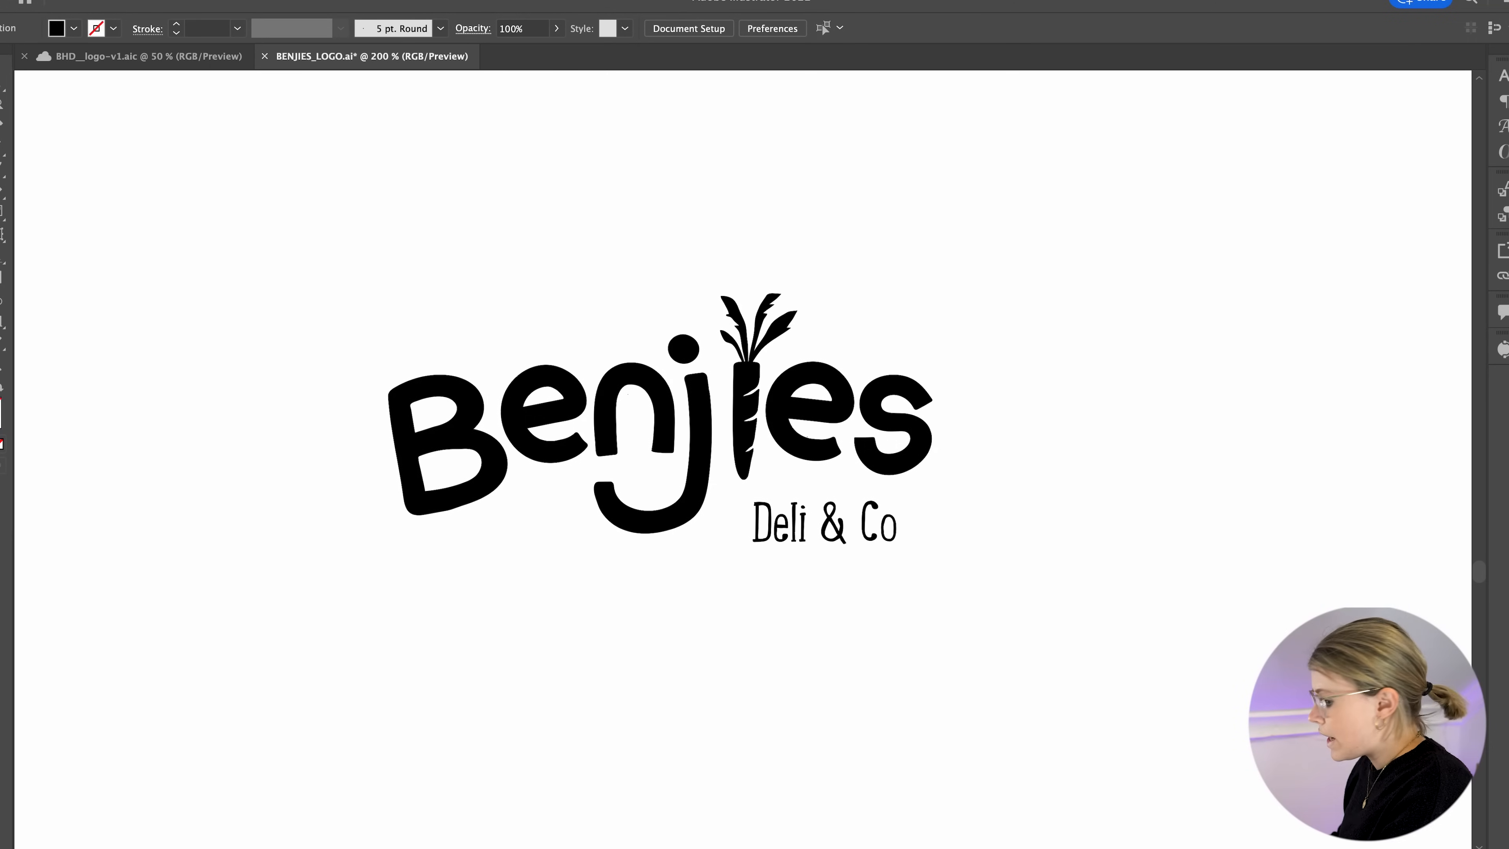
# - Isolate the logo lettering group, scale the carrot down slightly and reposition it between the j and the e
pyautogui.press('super+equal')
pyautogui.hscroll(3, 926, 626)
pyautogui.click(646, 340)
pyautogui.doubleClick(646, 339)
pyautogui.click(646, 340)
pyautogui.moveTo(647, 339); pyautogui.dragTo(632, 327)
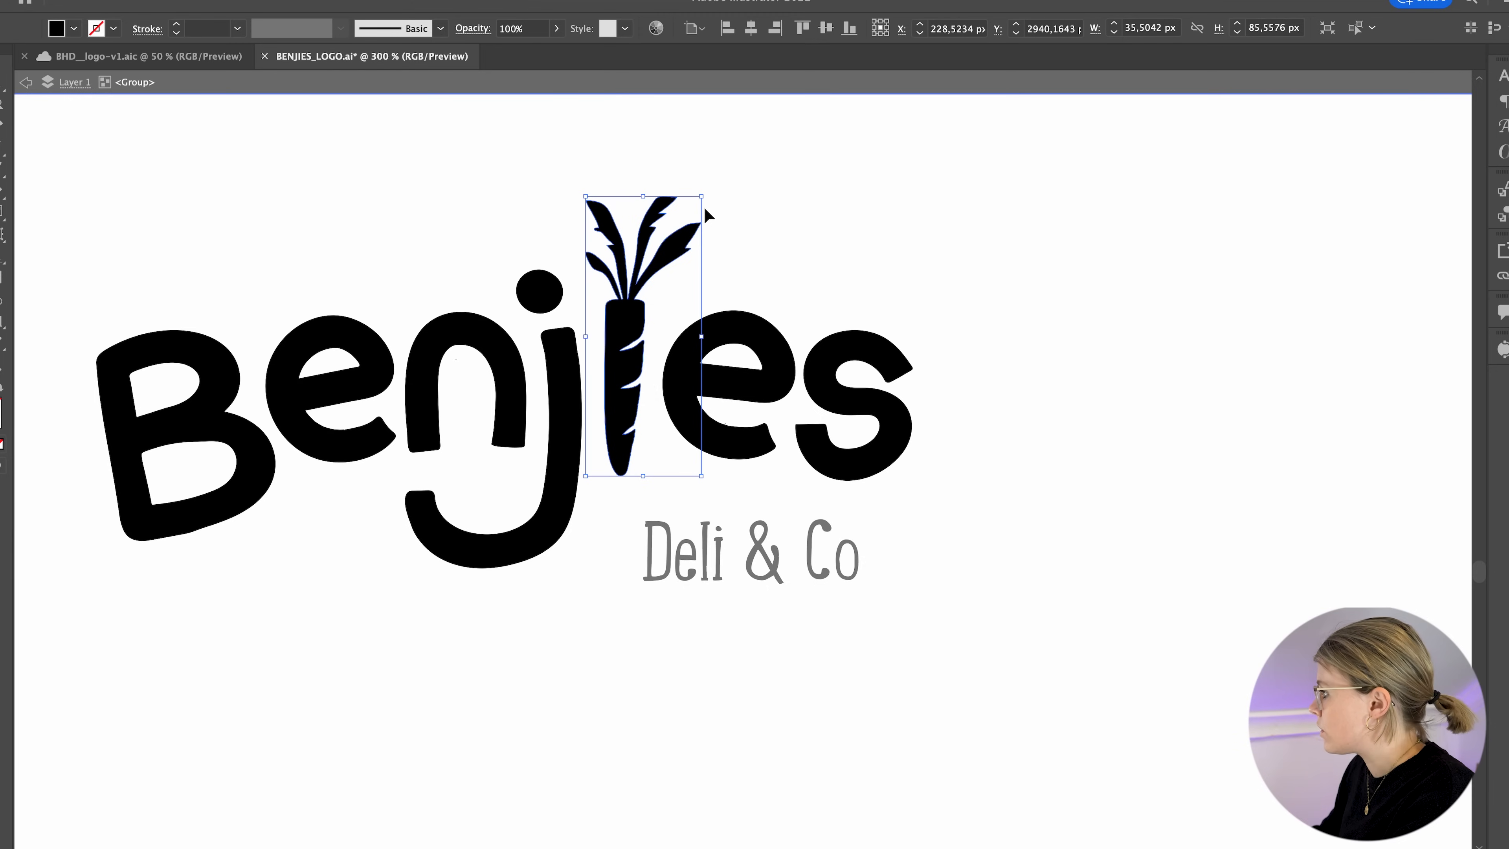
pyautogui.moveTo(702, 196); pyautogui.dragTo(694, 218)
pyautogui.moveTo(630, 333); pyautogui.dragTo(635, 313)
pyautogui.click(764, 527)
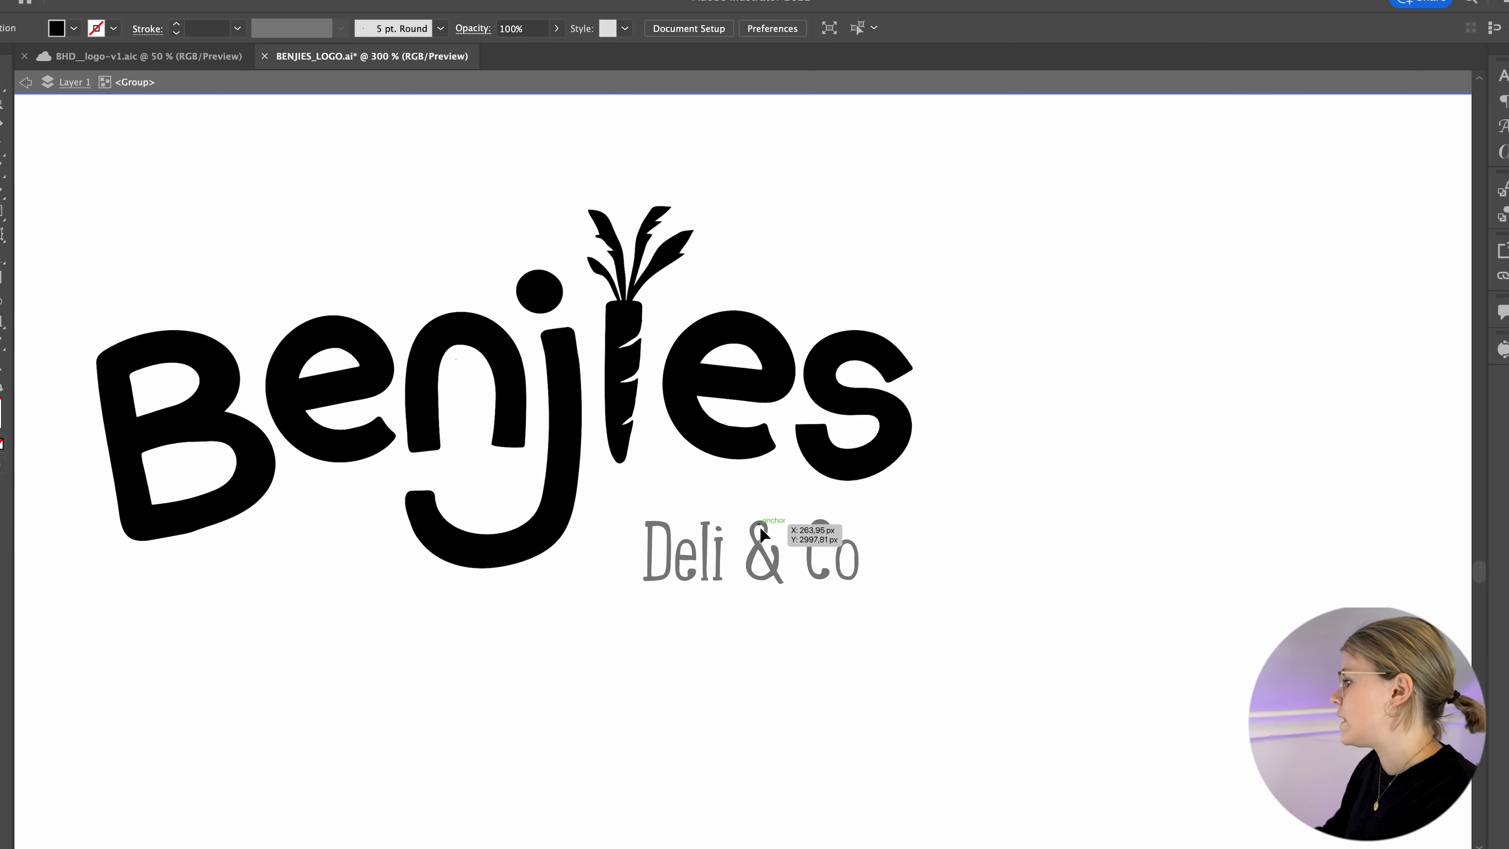
pyautogui.doubleClick(661, 476)
# - Scale down the e after the carrot slightly, reposition it, and shift the s closer to it
pyautogui.moveTo(986, 478); pyautogui.dragTo(1157, 493)
pyautogui.press('super+1')
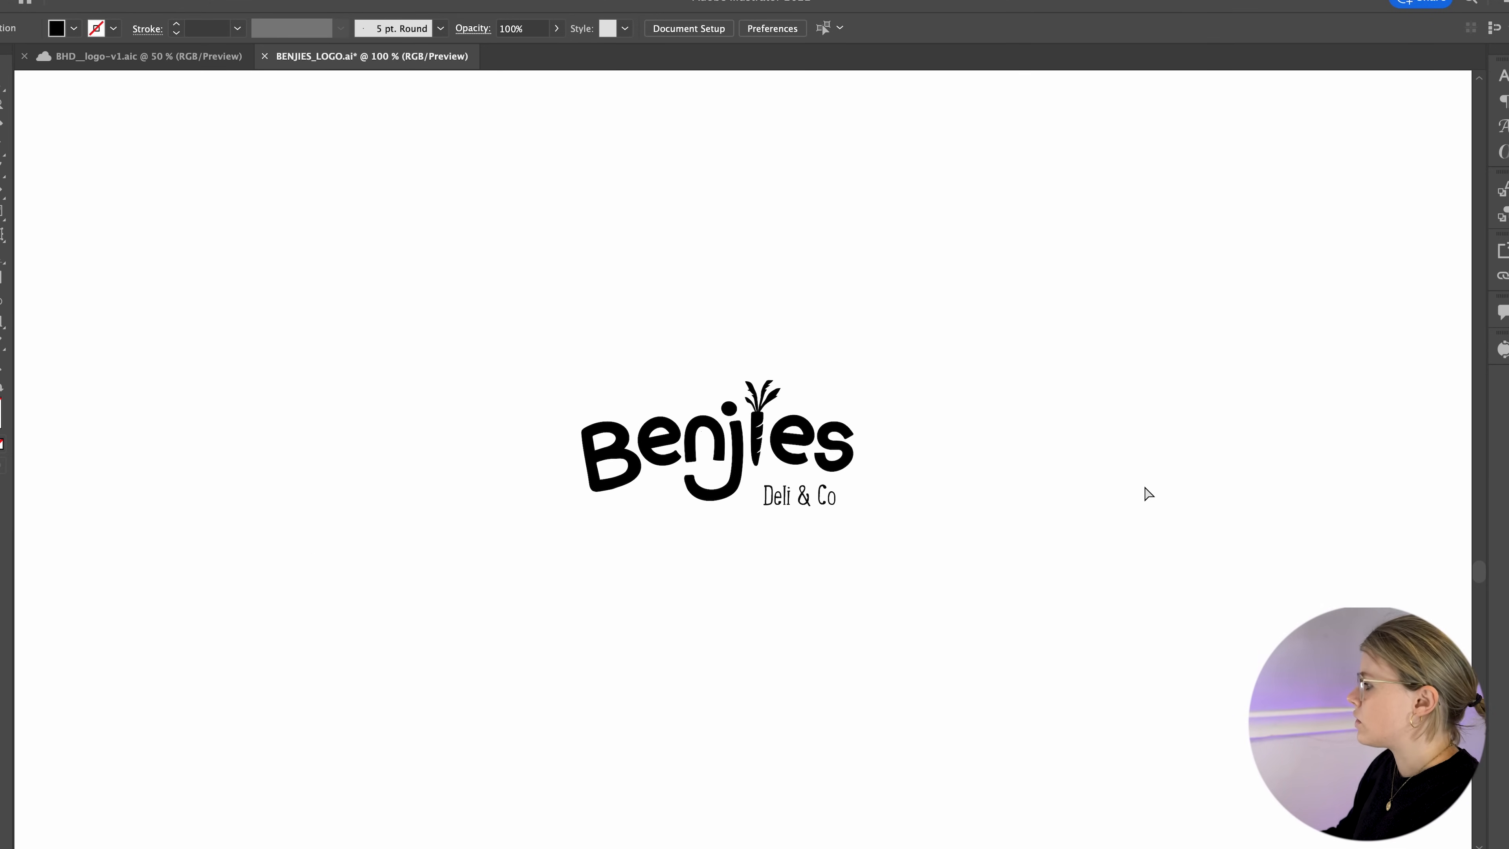
pyautogui.press('super+plus')
pyautogui.press('super+plus')
pyautogui.press('super+plus')
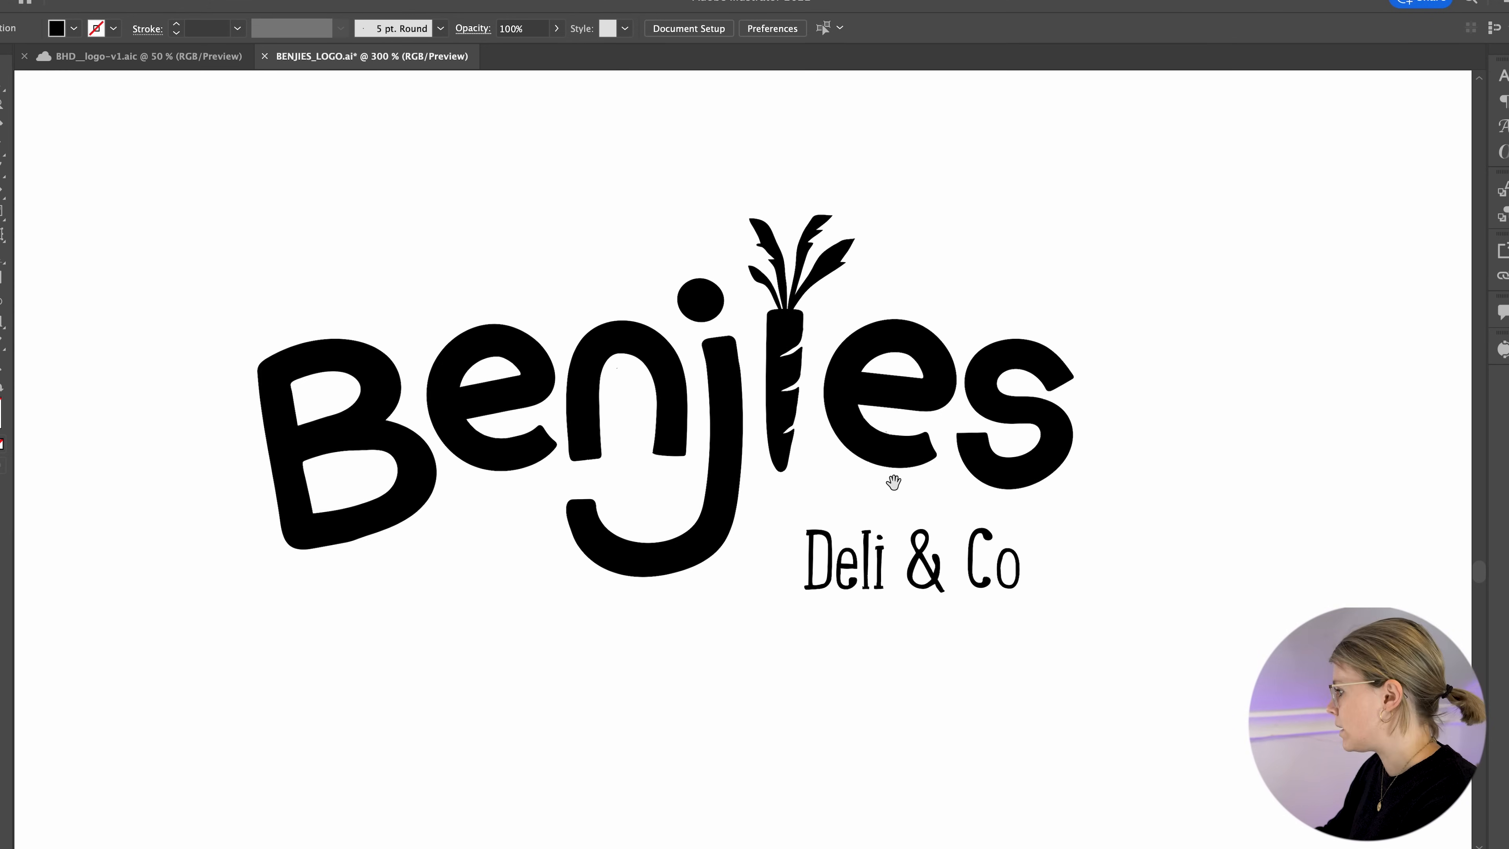
pyautogui.moveTo(895, 484); pyautogui.dragTo(777, 486)
pyautogui.doubleClick(747, 400)
pyautogui.click(817, 395)
pyautogui.moveTo(829, 374); pyautogui.dragTo(833, 352)
pyautogui.moveTo(781, 406); pyautogui.dragTo(786, 399)
pyautogui.moveTo(910, 410); pyautogui.dragTo(904, 413)
pyautogui.doubleClick(1015, 379)
# - Select the Benjies lettering and redraw the bottom and lower-left outer curve of the s with the Pencil tool
pyautogui.press('super+minus')
pyautogui.press('super+minus')
pyautogui.press('super+plus')
pyautogui.press('super+plus')
pyautogui.moveTo(1010, 444); pyautogui.dragTo(1075, 391)
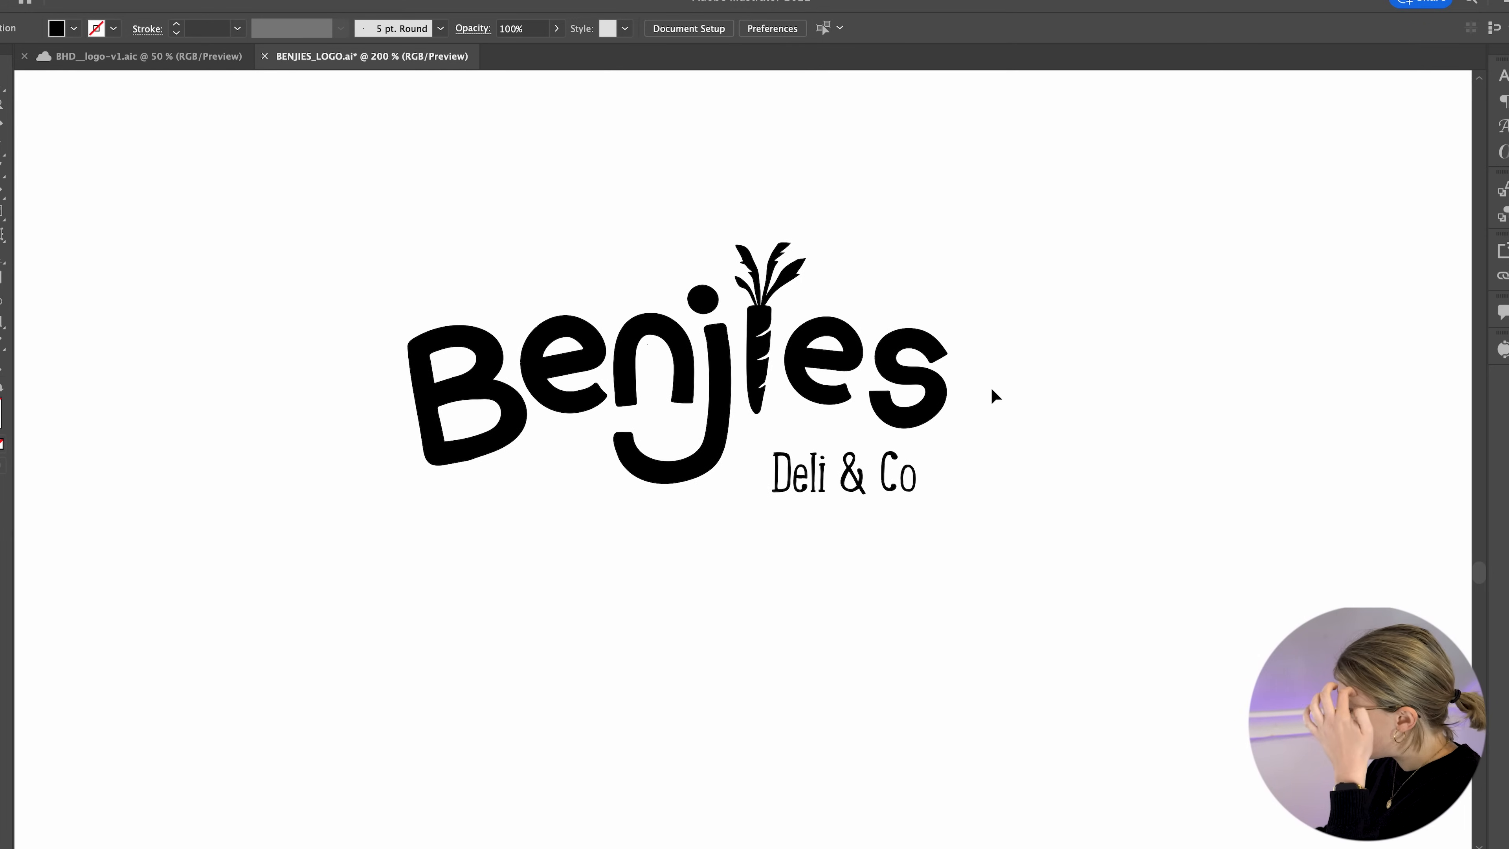
pyautogui.click(933, 412)
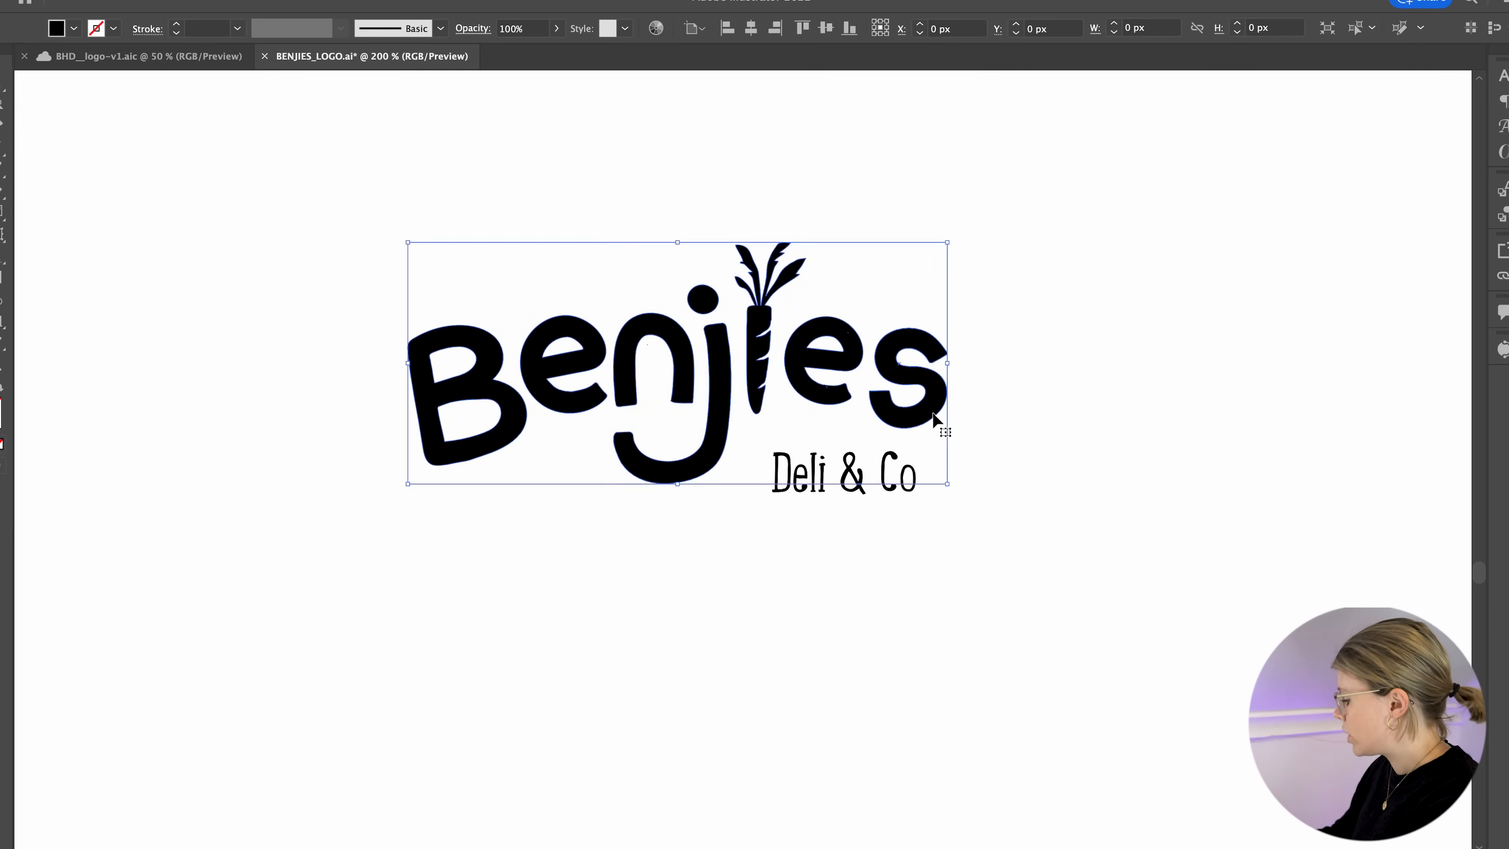
pyautogui.press('super+plus')
pyautogui.press('super+plus')
pyautogui.press('super+plus')
pyautogui.hscroll(10, 933, 411)
pyautogui.scroll(-2, 933, 411)
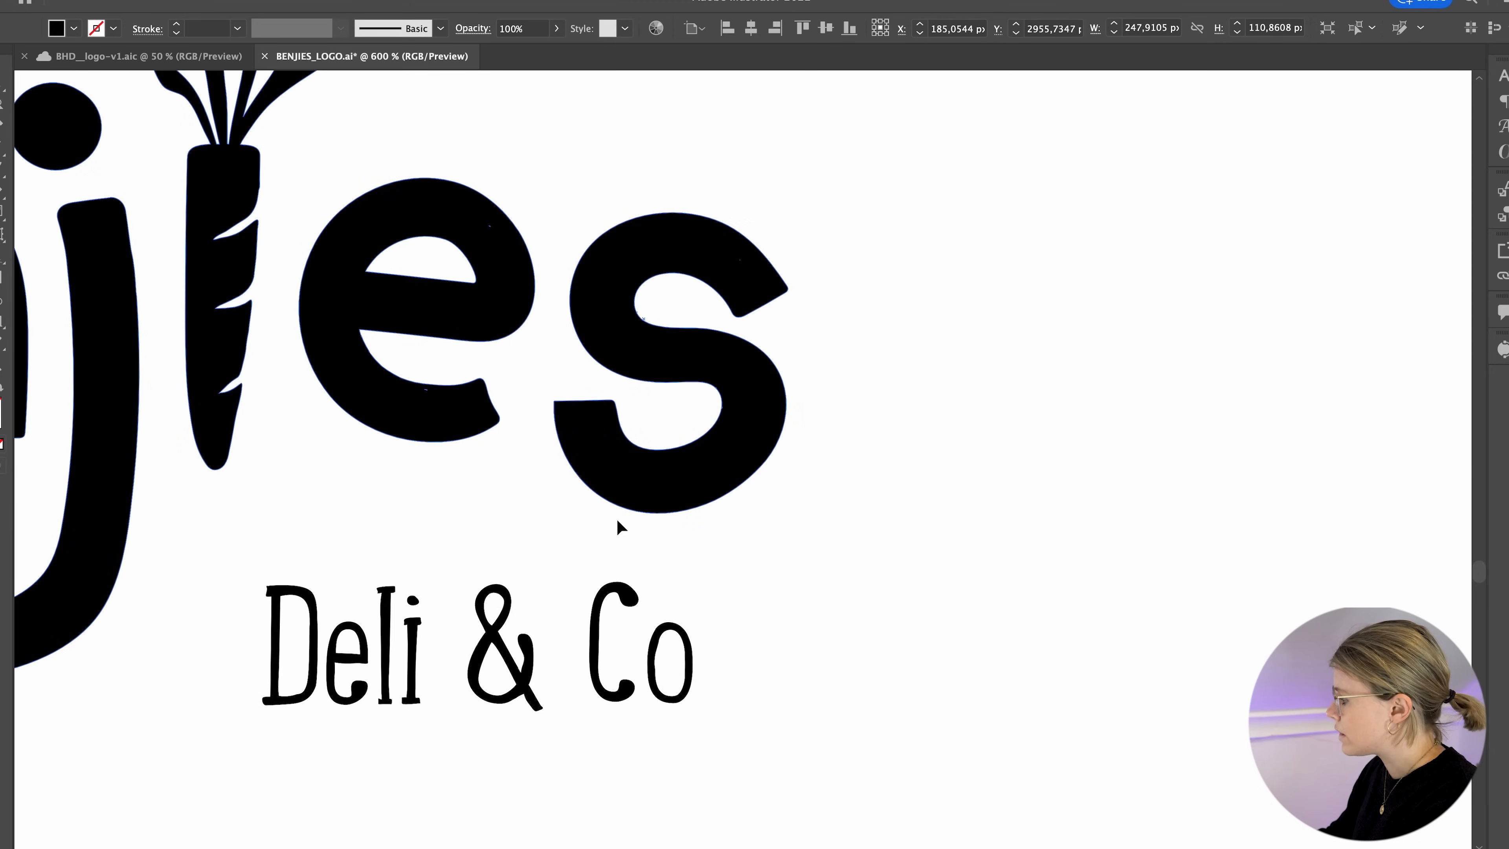
pyautogui.press('a')
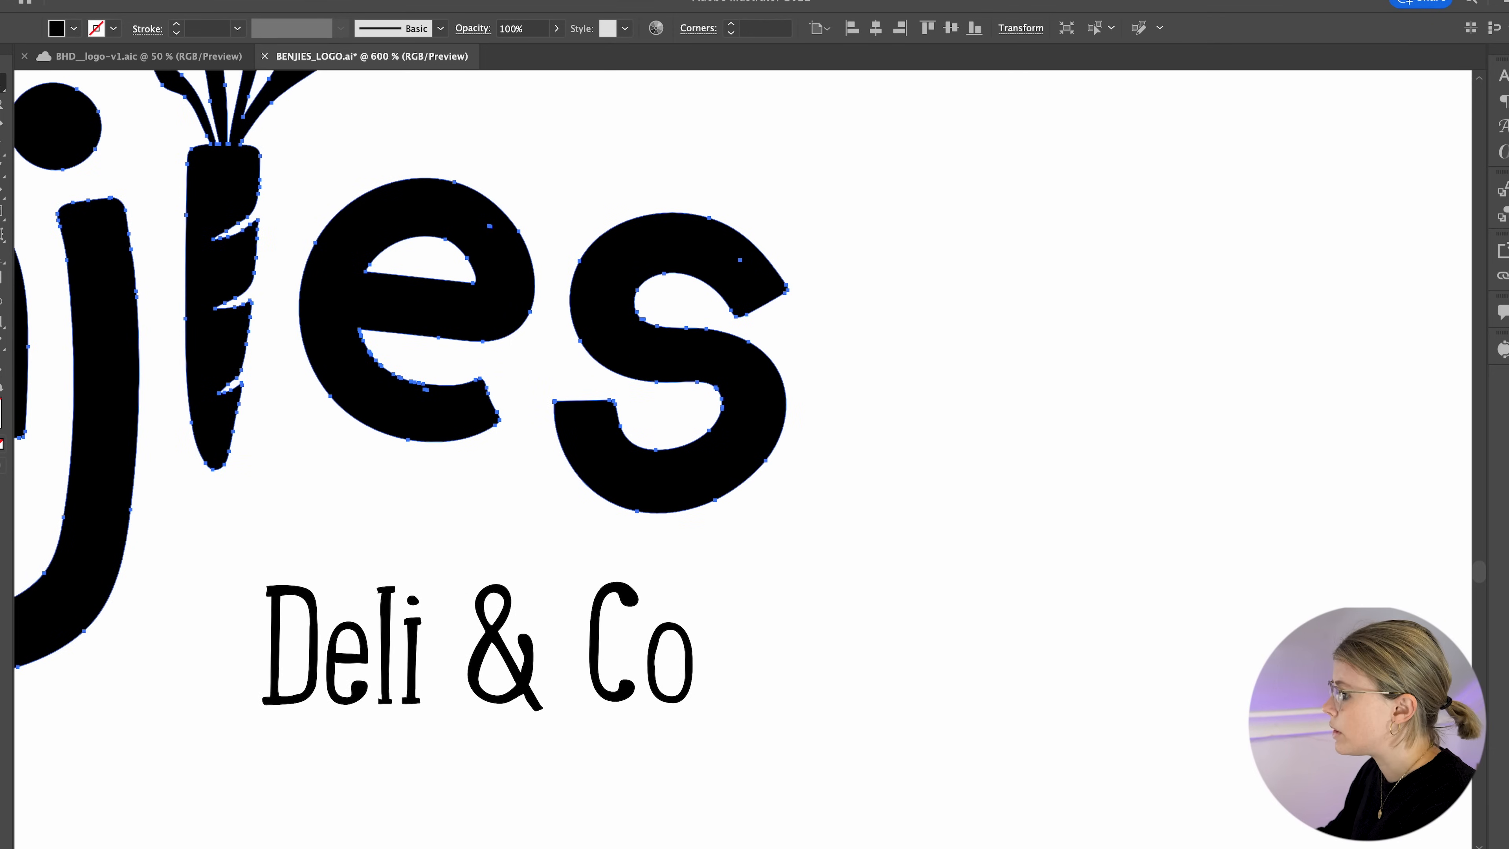
pyautogui.press('p')
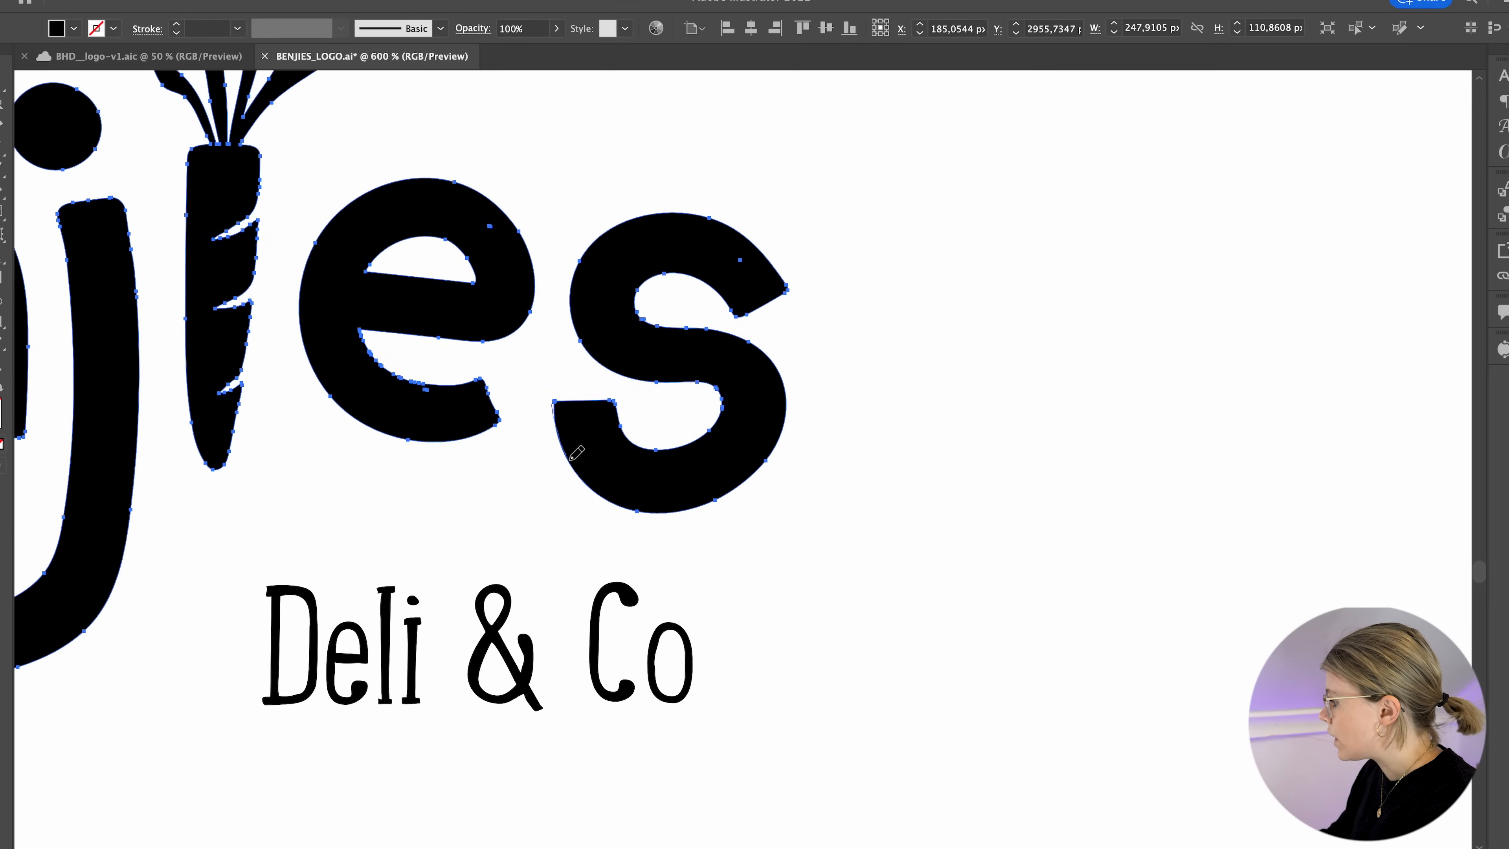
pyautogui.moveTo(628, 487)
pyautogui.mouseDown()
pyautogui.moveTo(696, 497)
pyautogui.moveTo(763, 462)
pyautogui.moveTo(786, 425)
pyautogui.mouseUp()
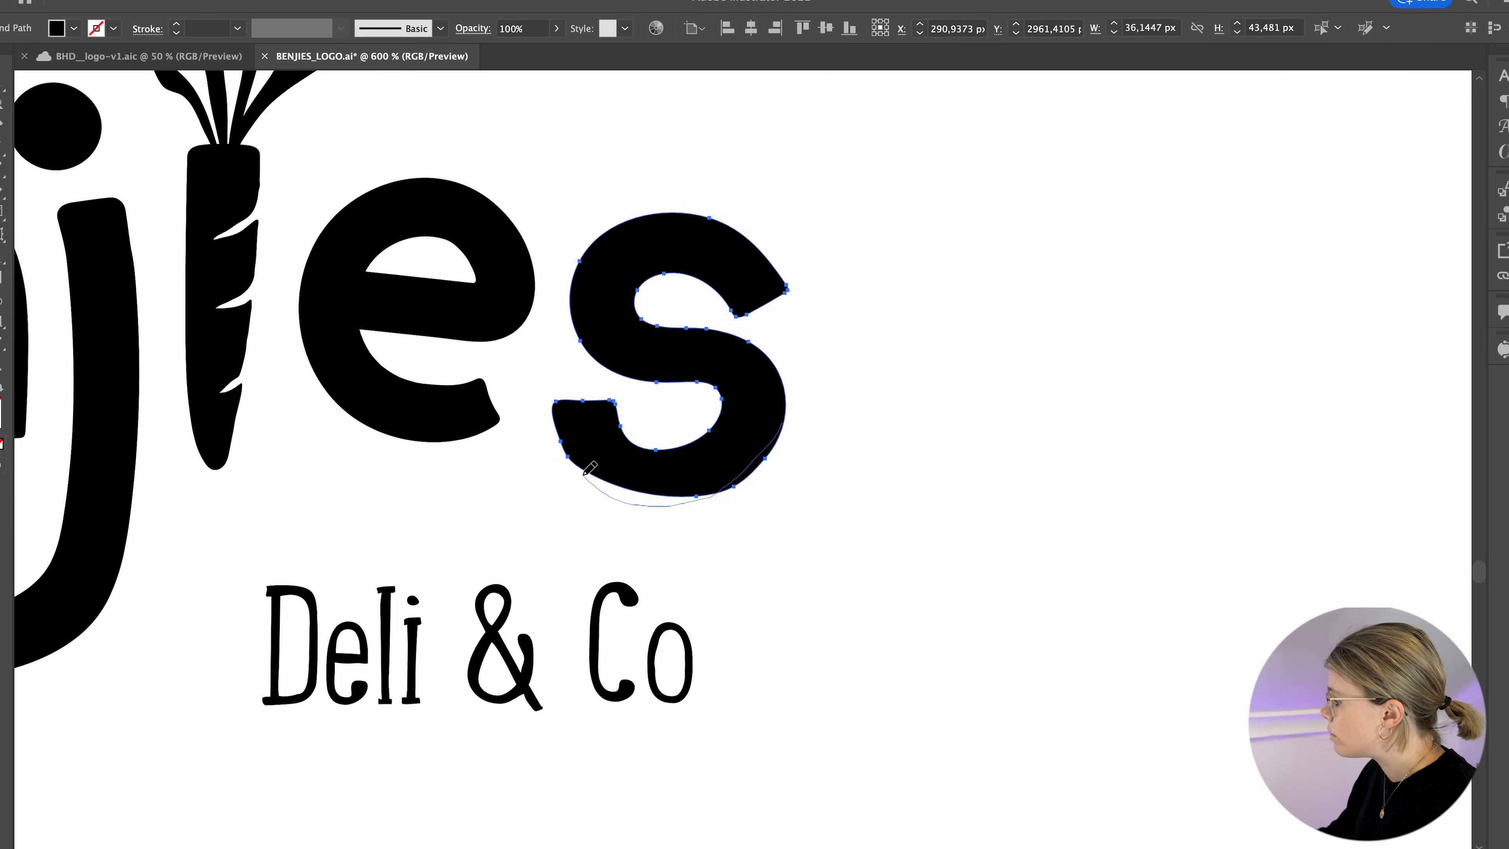
pyautogui.moveTo(563, 422); pyautogui.dragTo(562, 422)
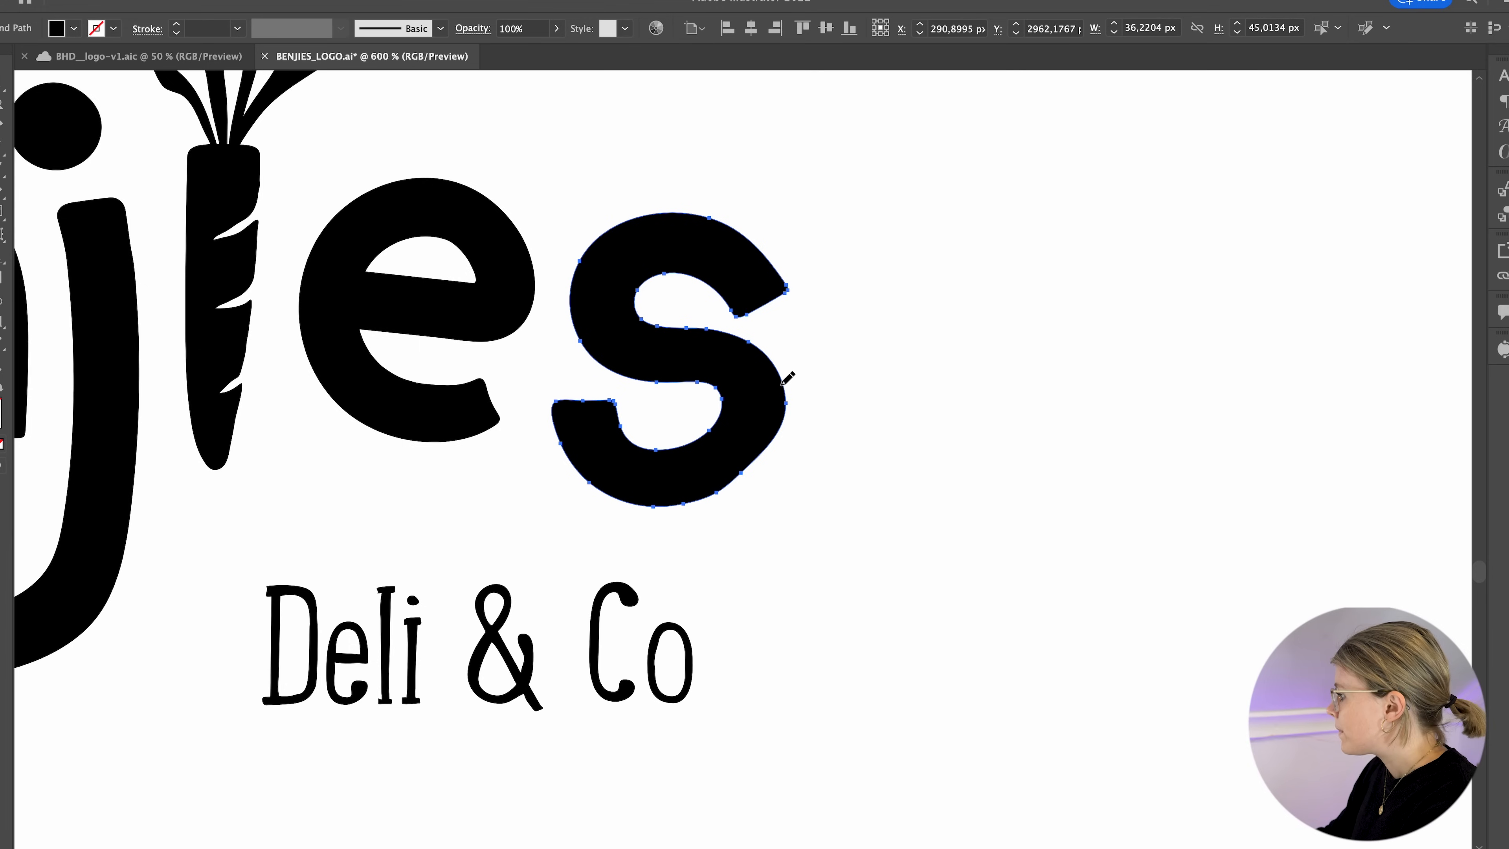
# - Redraw the lower-right outer curve of the s with the Pencil tool to slim it, undoing a stray attempt
pyautogui.moveTo(704, 498); pyautogui.dragTo(653, 505)
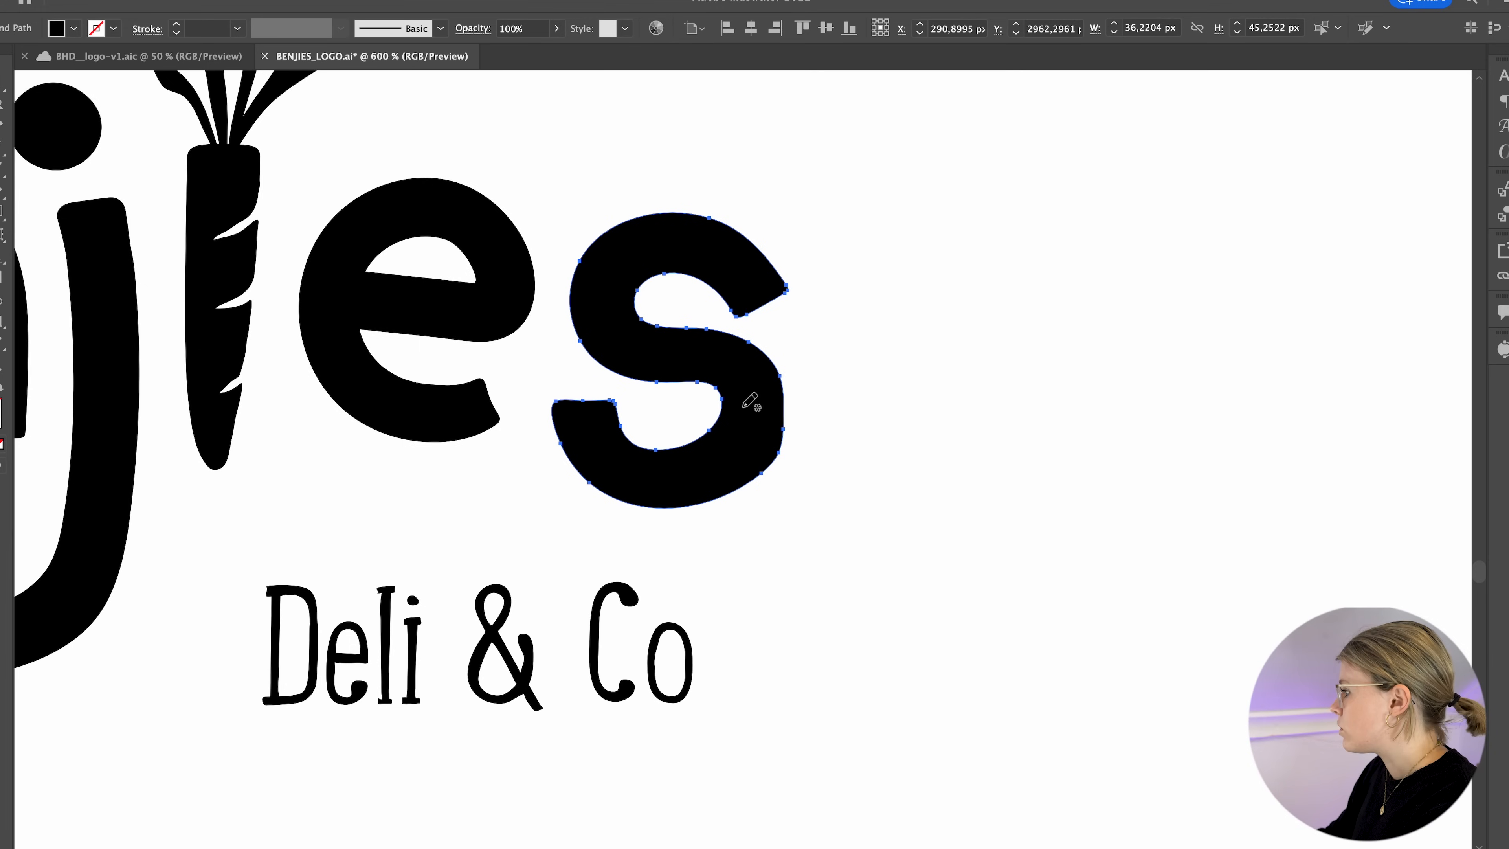
pyautogui.moveTo(729, 490); pyautogui.dragTo(675, 501)
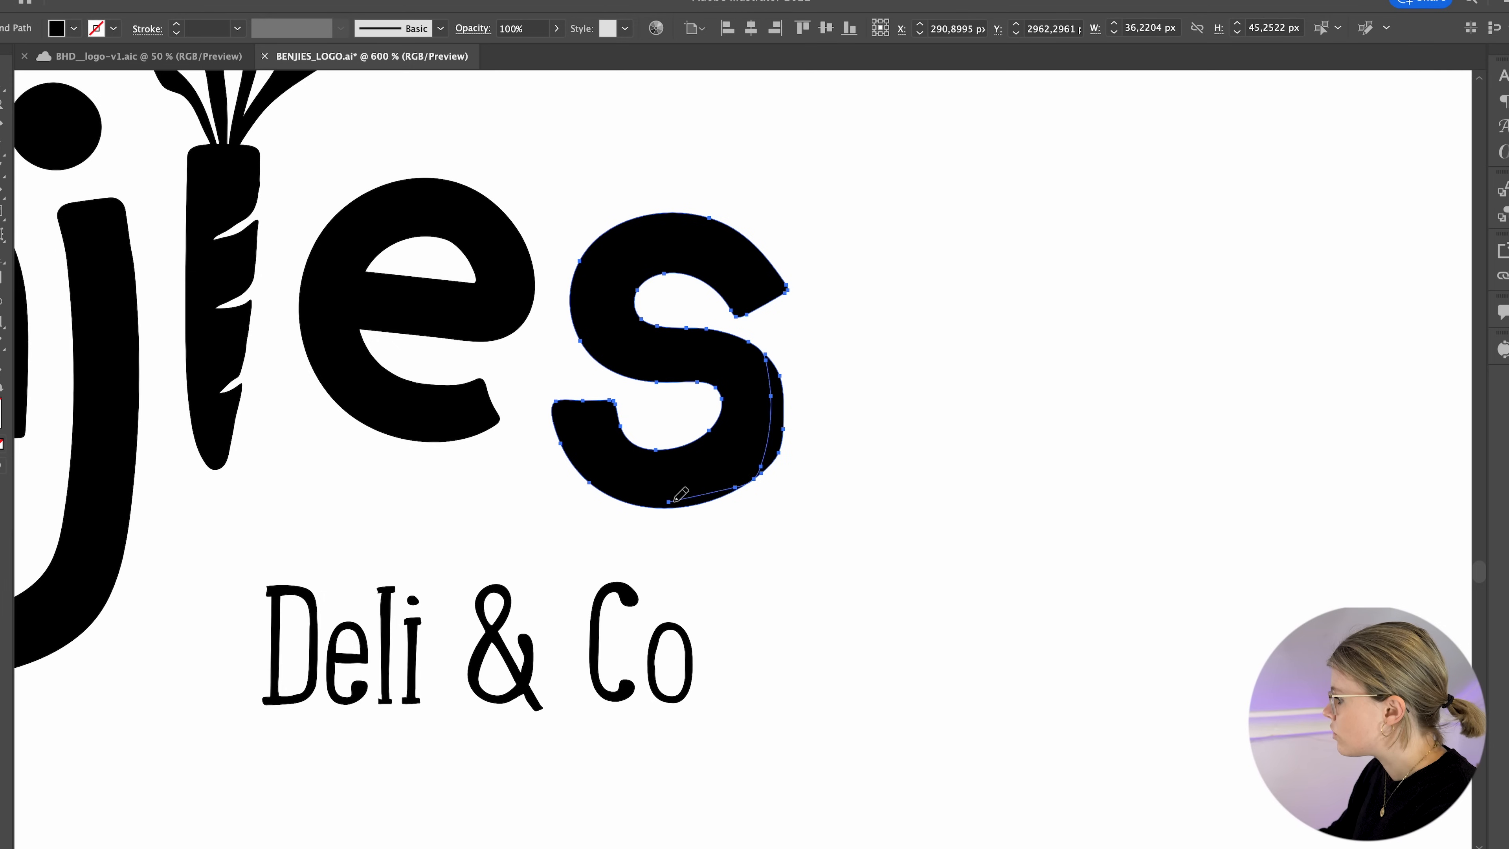
pyautogui.press('super+z')
pyautogui.moveTo(775, 385)
pyautogui.mouseDown()
pyautogui.moveTo(763, 450)
pyautogui.moveTo(715, 501)
pyautogui.moveTo(653, 507)
pyautogui.mouseUp()
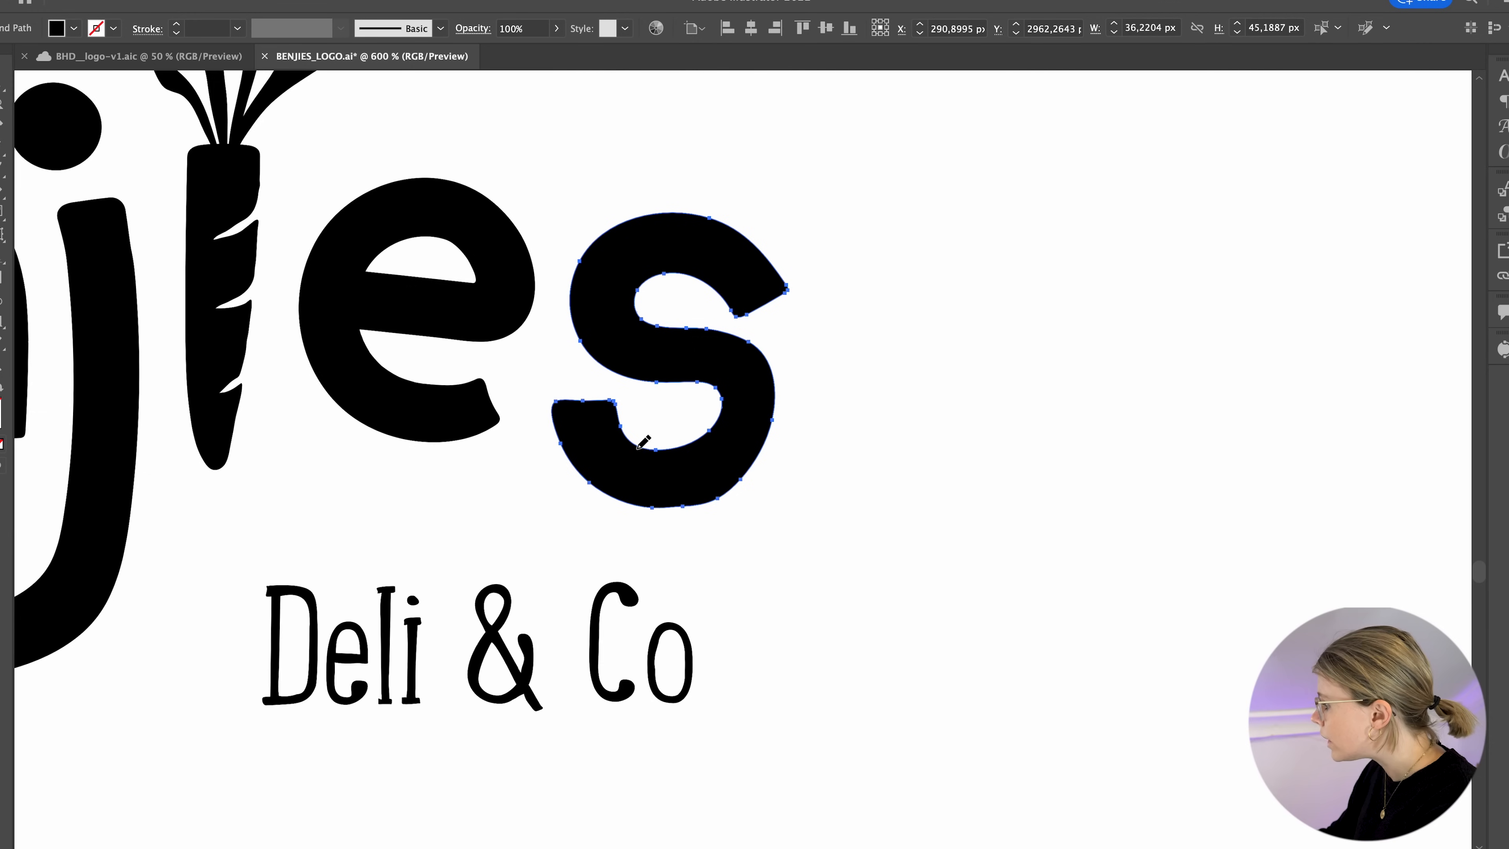
# - Redraw the outer edge of the s's lower-left stroke end and the inner curve of its lower bowl with the Pencil tool
pyautogui.moveTo(613, 399)
pyautogui.mouseDown()
pyautogui.moveTo(647, 432)
pyautogui.moveTo(712, 425)
pyautogui.moveTo(716, 381)
pyautogui.mouseUp()
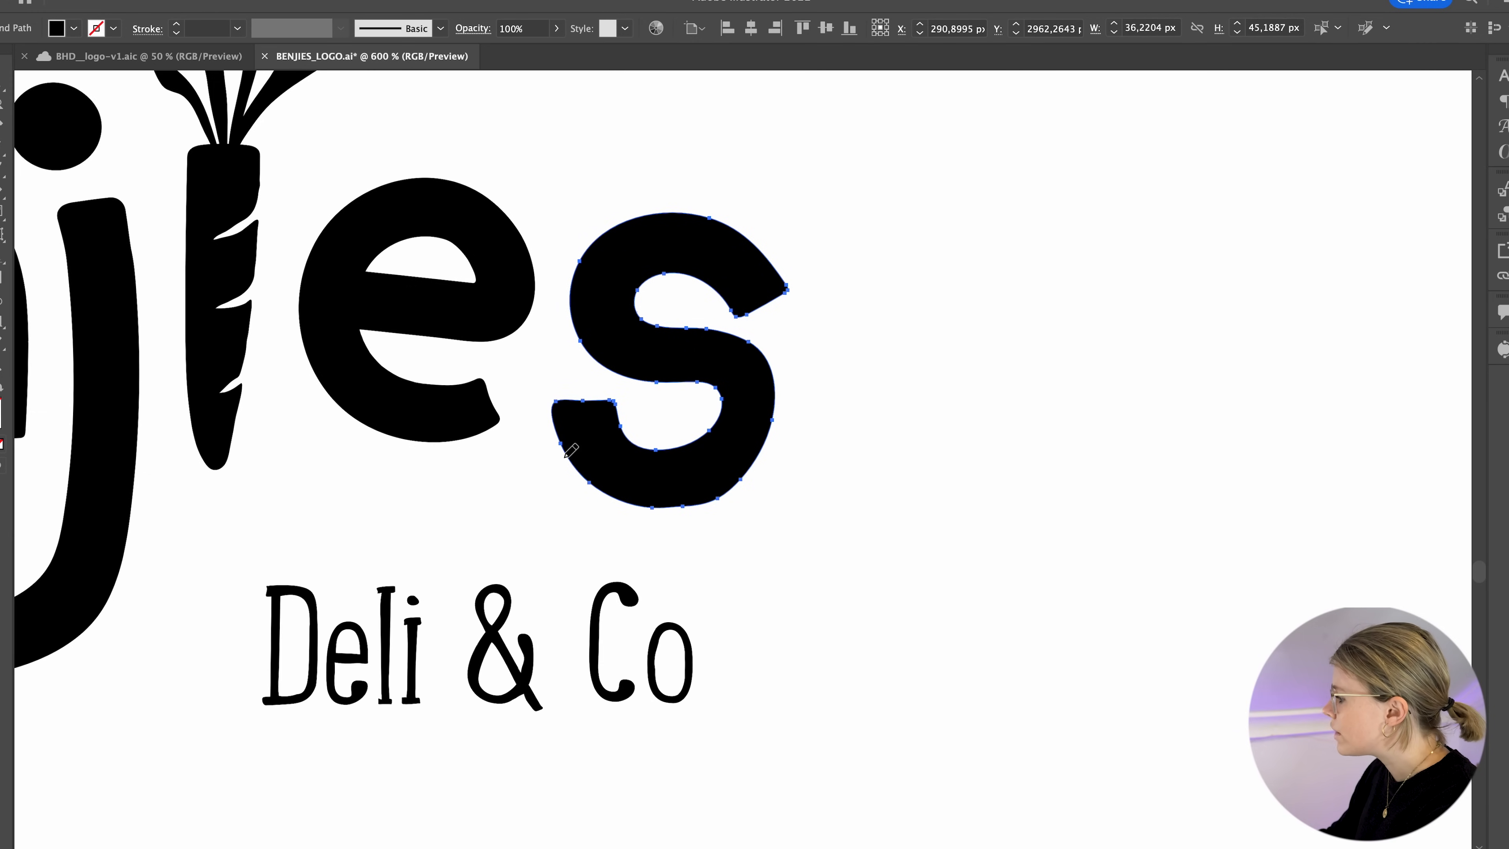
pyautogui.moveTo(562, 399)
pyautogui.mouseDown()
pyautogui.moveTo(566, 431)
pyautogui.moveTo(596, 453)
pyautogui.mouseUp()
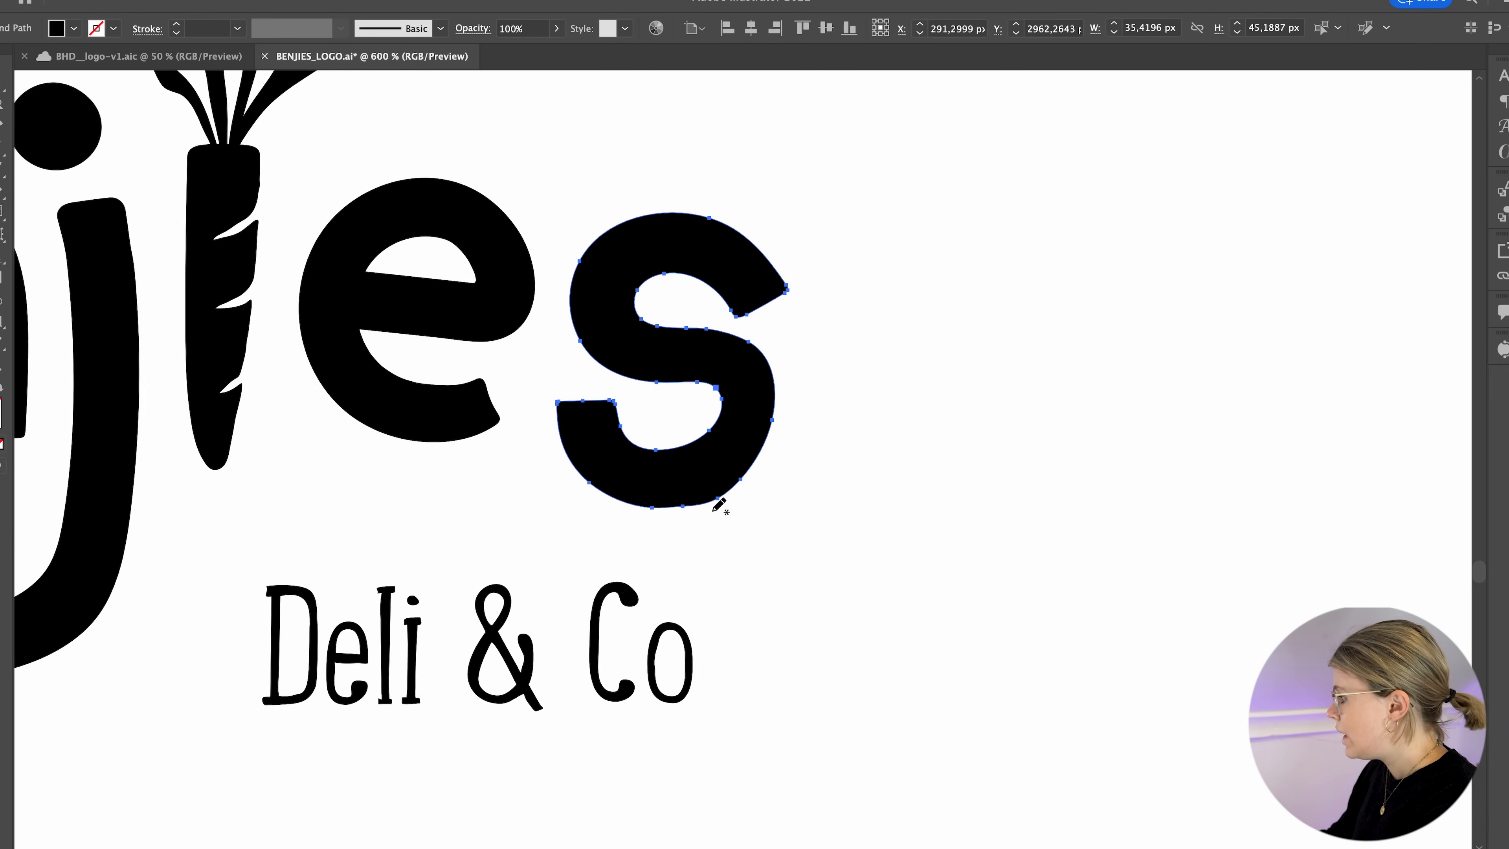
pyautogui.moveTo(619, 415)
pyautogui.mouseDown()
pyautogui.moveTo(631, 444)
pyautogui.moveTo(694, 454)
pyautogui.moveTo(724, 414)
pyautogui.moveTo(714, 385)
pyautogui.mouseUp()
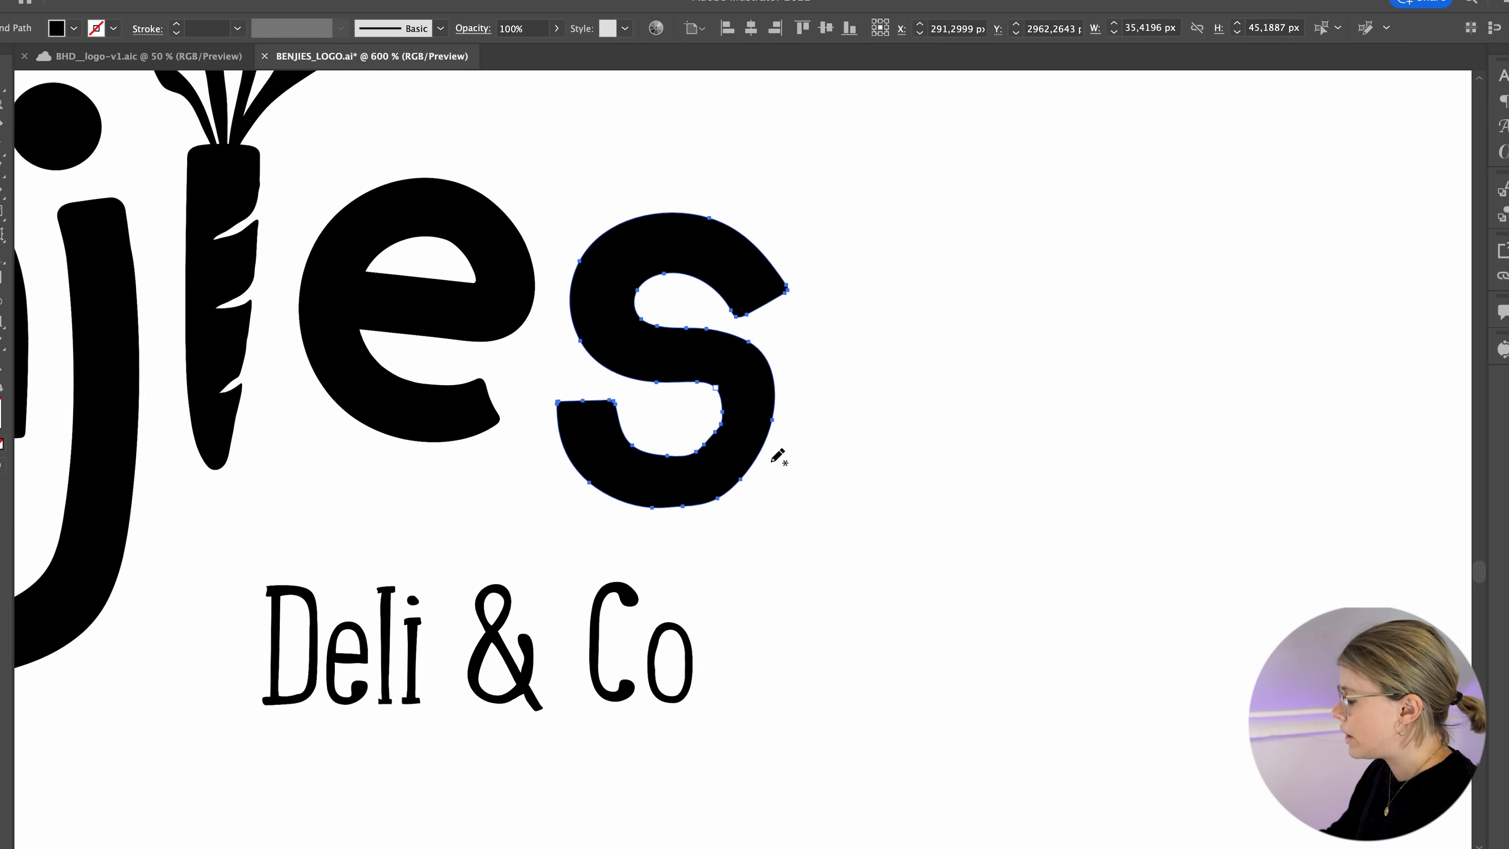
# - Smooth the inner curves of the s with the Smooth tool
pyautogui.moveTo(2, 190); pyautogui.dragTo(33, 233)
pyautogui.moveTo(725, 408)
pyautogui.mouseDown()
pyautogui.moveTo(718, 432)
pyautogui.moveTo(652, 458)
pyautogui.moveTo(697, 453)
pyautogui.moveTo(641, 469)
pyautogui.mouseUp()
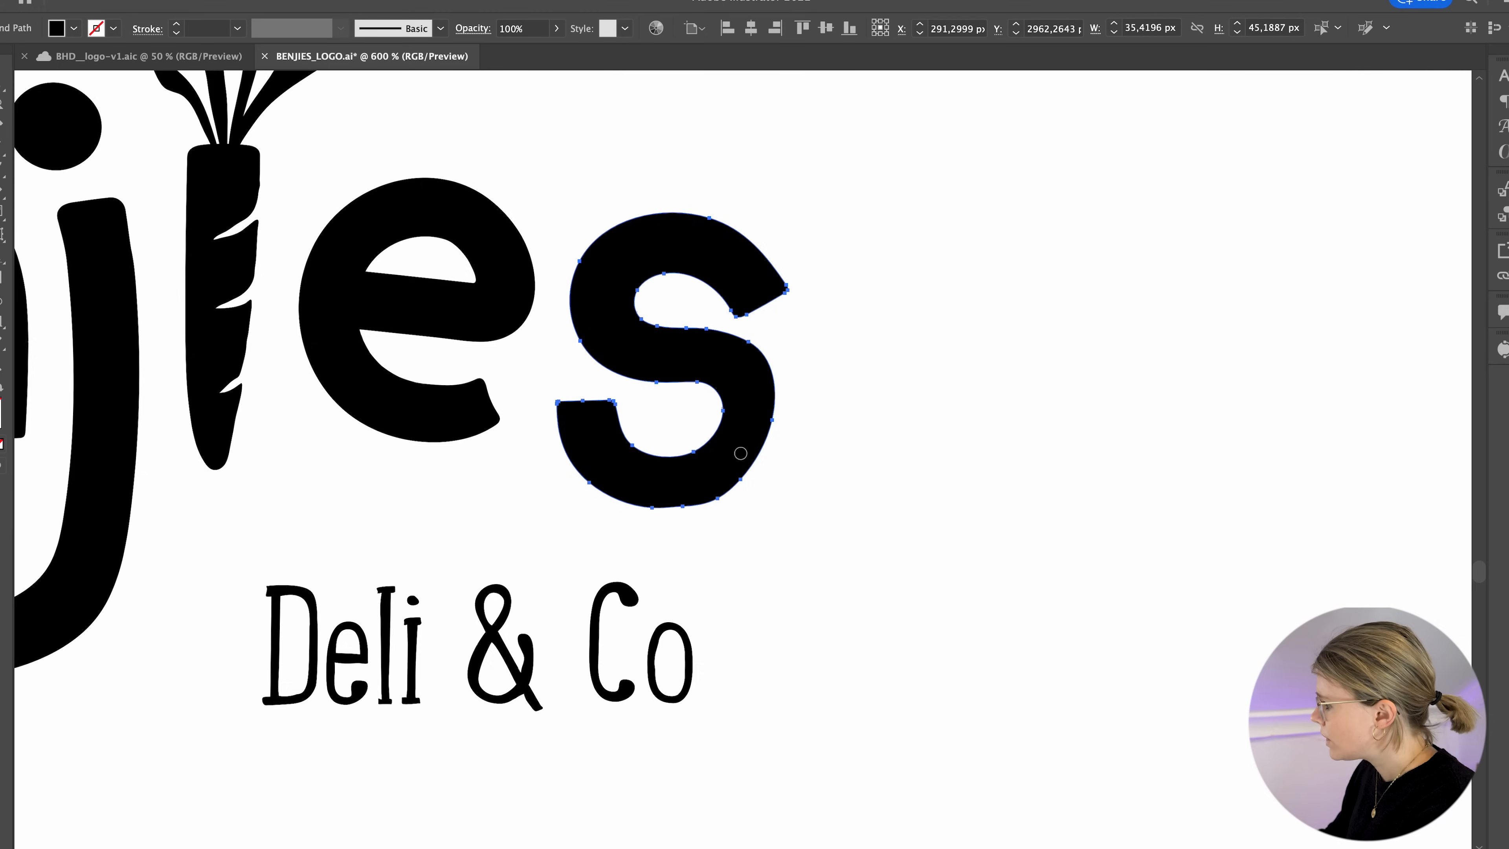
pyautogui.moveTo(717, 294)
pyautogui.mouseDown()
pyautogui.moveTo(731, 310)
pyautogui.moveTo(782, 297)
pyautogui.mouseUp()
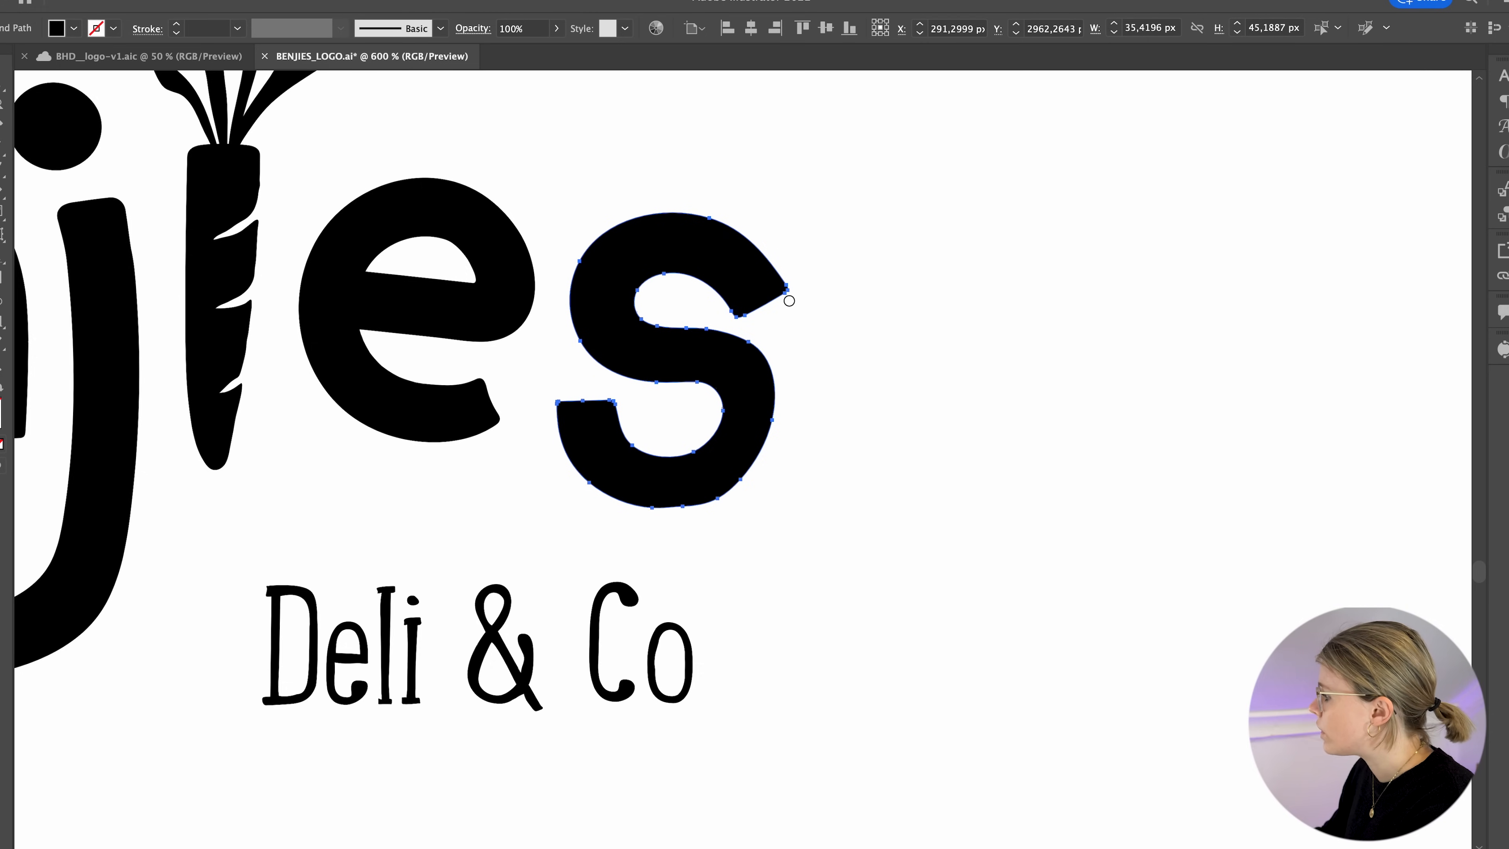
# - Reselect the lettering and smooth the lower-right outer curve of the s with the Smooth tool
pyautogui.press('v')
pyautogui.click(818, 457)
pyautogui.click(749, 461)
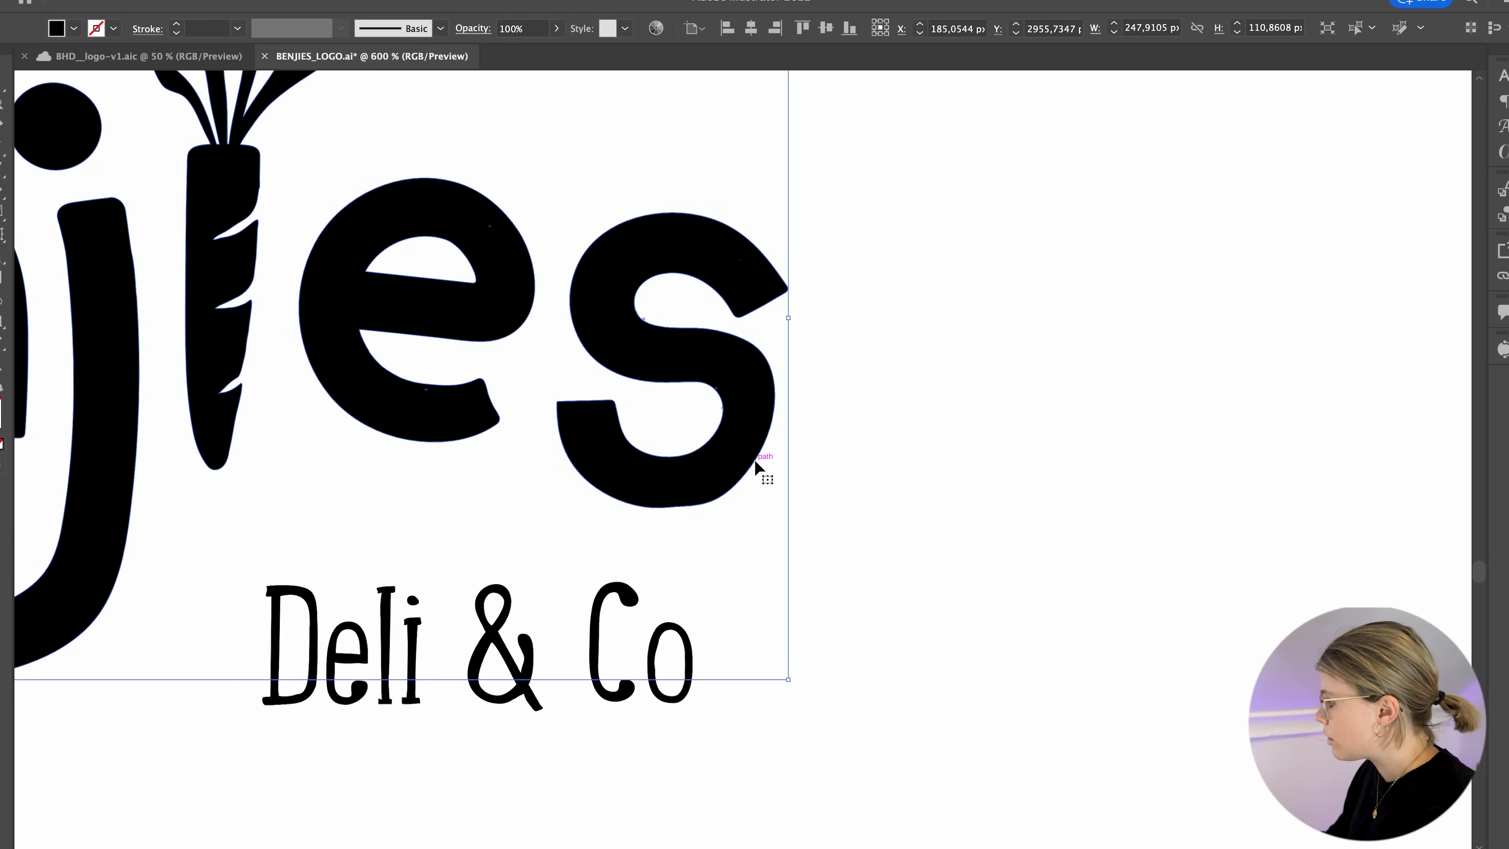
pyautogui.press('a')
pyautogui.press('n')
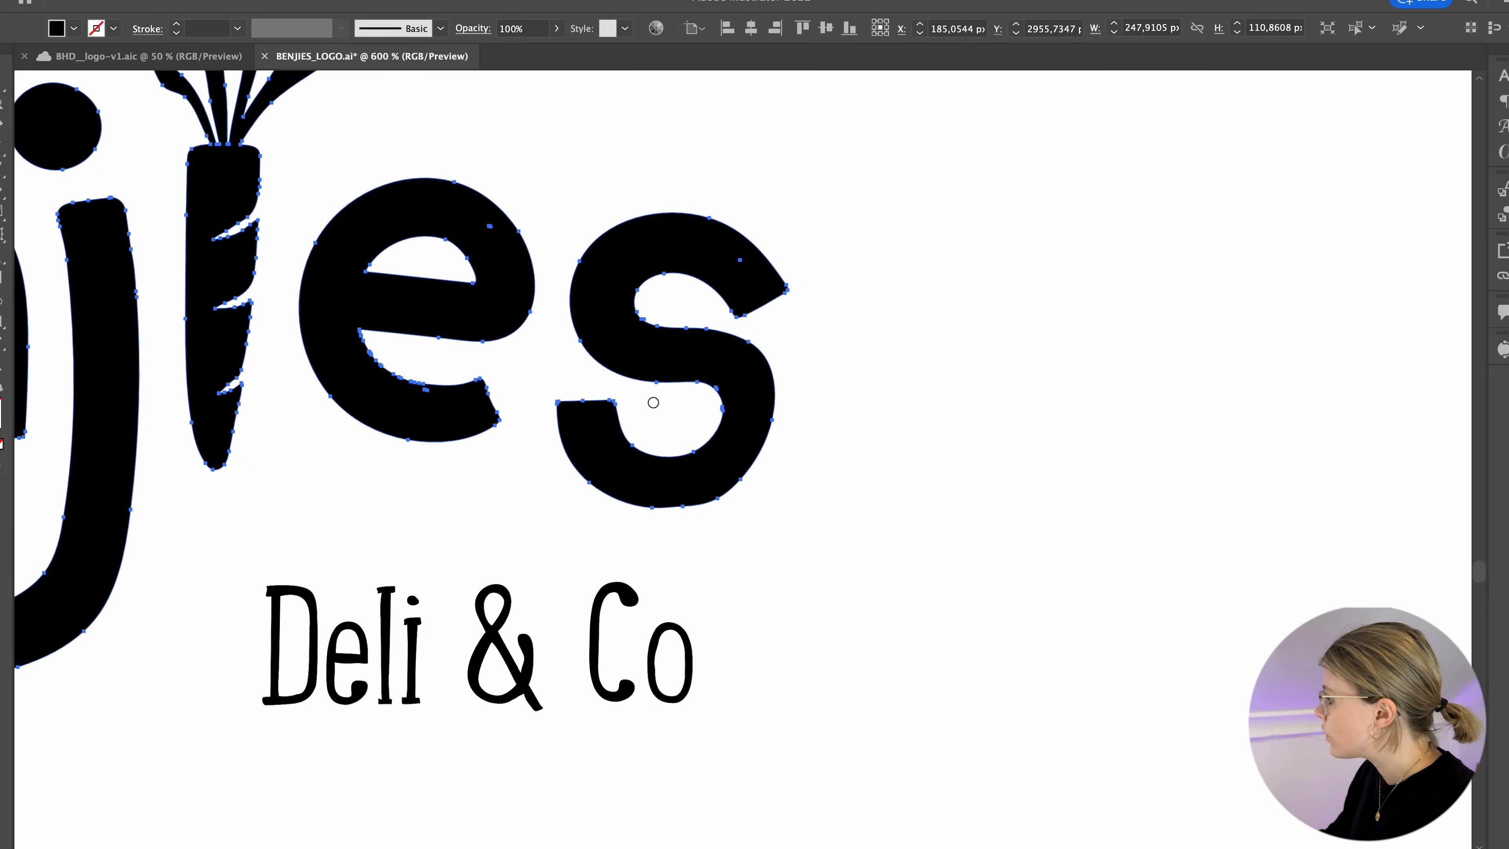
pyautogui.moveTo(771, 370)
pyautogui.mouseDown()
pyautogui.moveTo(781, 405)
pyautogui.moveTo(760, 464)
pyautogui.moveTo(677, 498)
pyautogui.mouseUp()
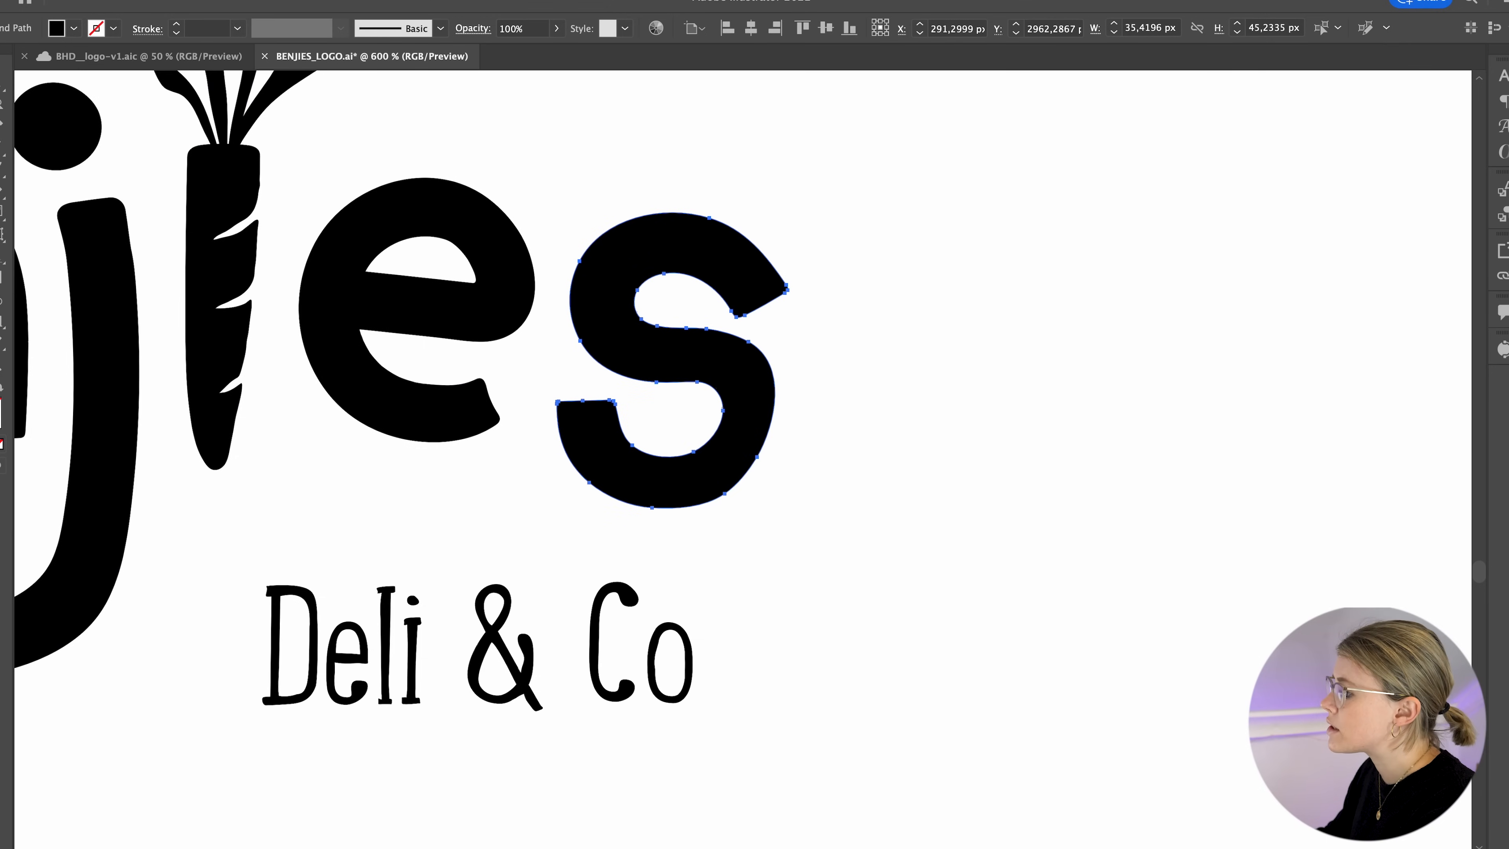
pyautogui.click(2, 189)
pyautogui.click(51, 213)
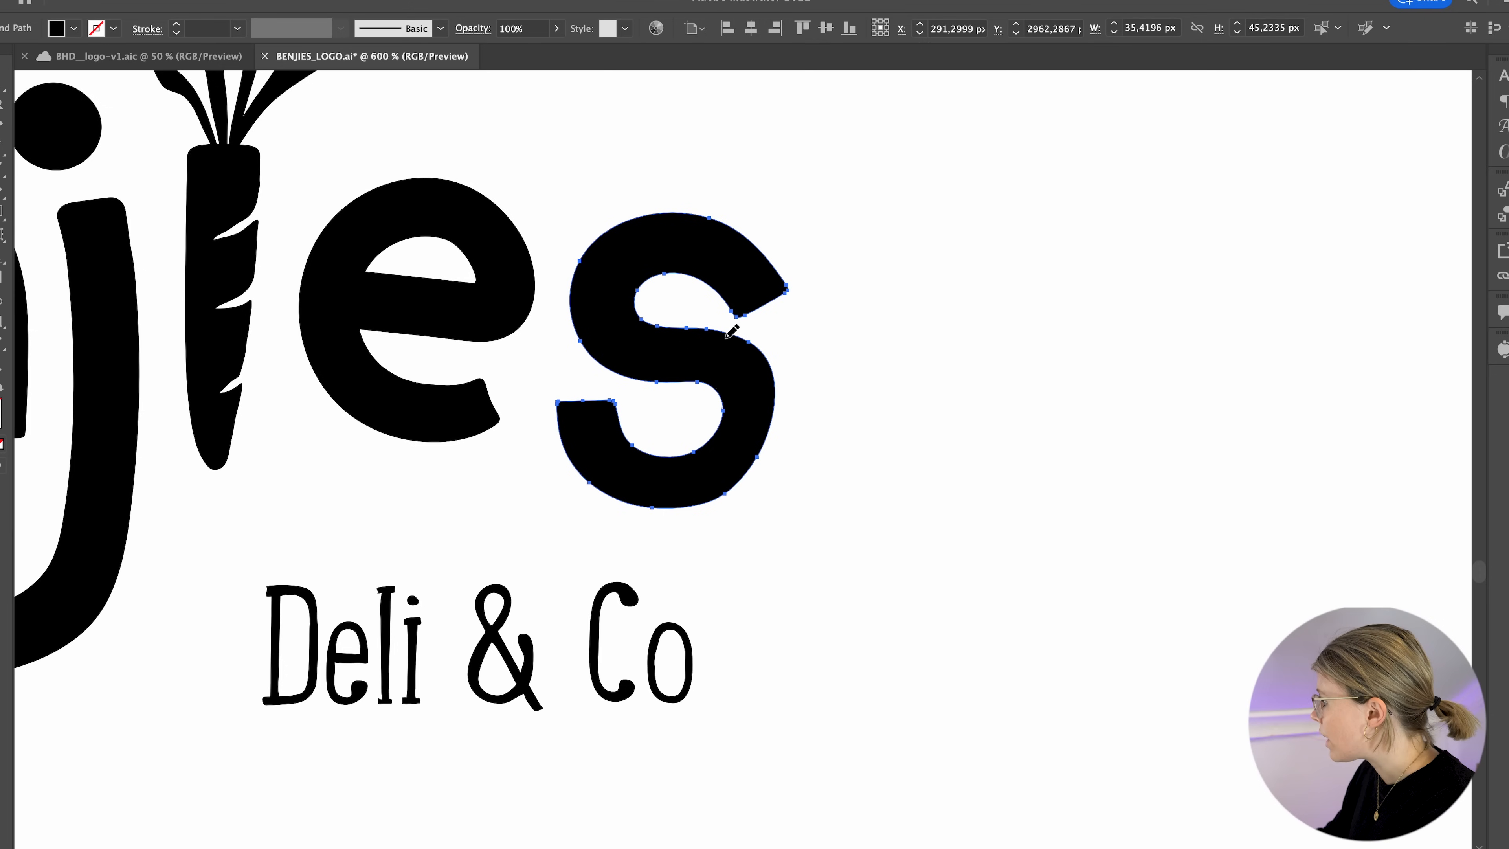
pyautogui.moveTo(683, 326)
pyautogui.mouseDown()
pyautogui.moveTo(758, 374)
pyautogui.moveTo(761, 464)
pyautogui.moveTo(703, 500)
pyautogui.moveTo(629, 500)
pyautogui.mouseUp()
pyautogui.press('super+z')
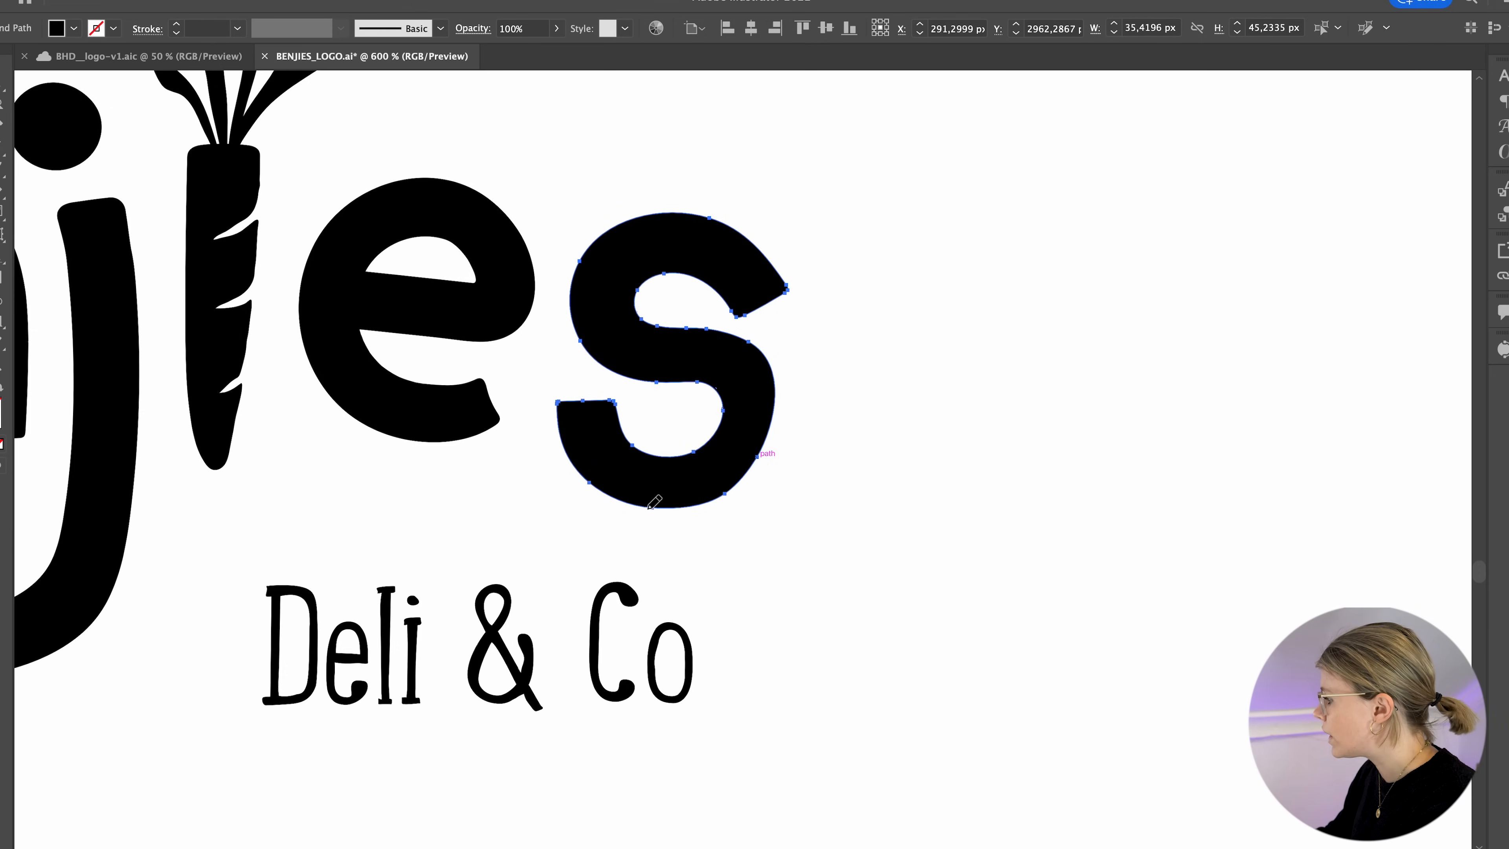
pyautogui.moveTo(613, 482)
pyautogui.mouseDown()
pyautogui.moveTo(732, 496)
pyautogui.moveTo(768, 445)
pyautogui.moveTo(742, 346)
pyautogui.moveTo(690, 326)
pyautogui.moveTo(752, 346)
pyautogui.moveTo(766, 429)
pyautogui.moveTo(739, 474)
pyautogui.moveTo(700, 493)
pyautogui.moveTo(638, 504)
pyautogui.moveTo(591, 472)
pyautogui.moveTo(602, 494)
pyautogui.moveTo(714, 495)
pyautogui.moveTo(776, 437)
pyautogui.moveTo(751, 360)
pyautogui.moveTo(689, 325)
pyautogui.mouseUp()
pyautogui.press('super+z')
pyautogui.press('super+z')
pyautogui.press('super+z')
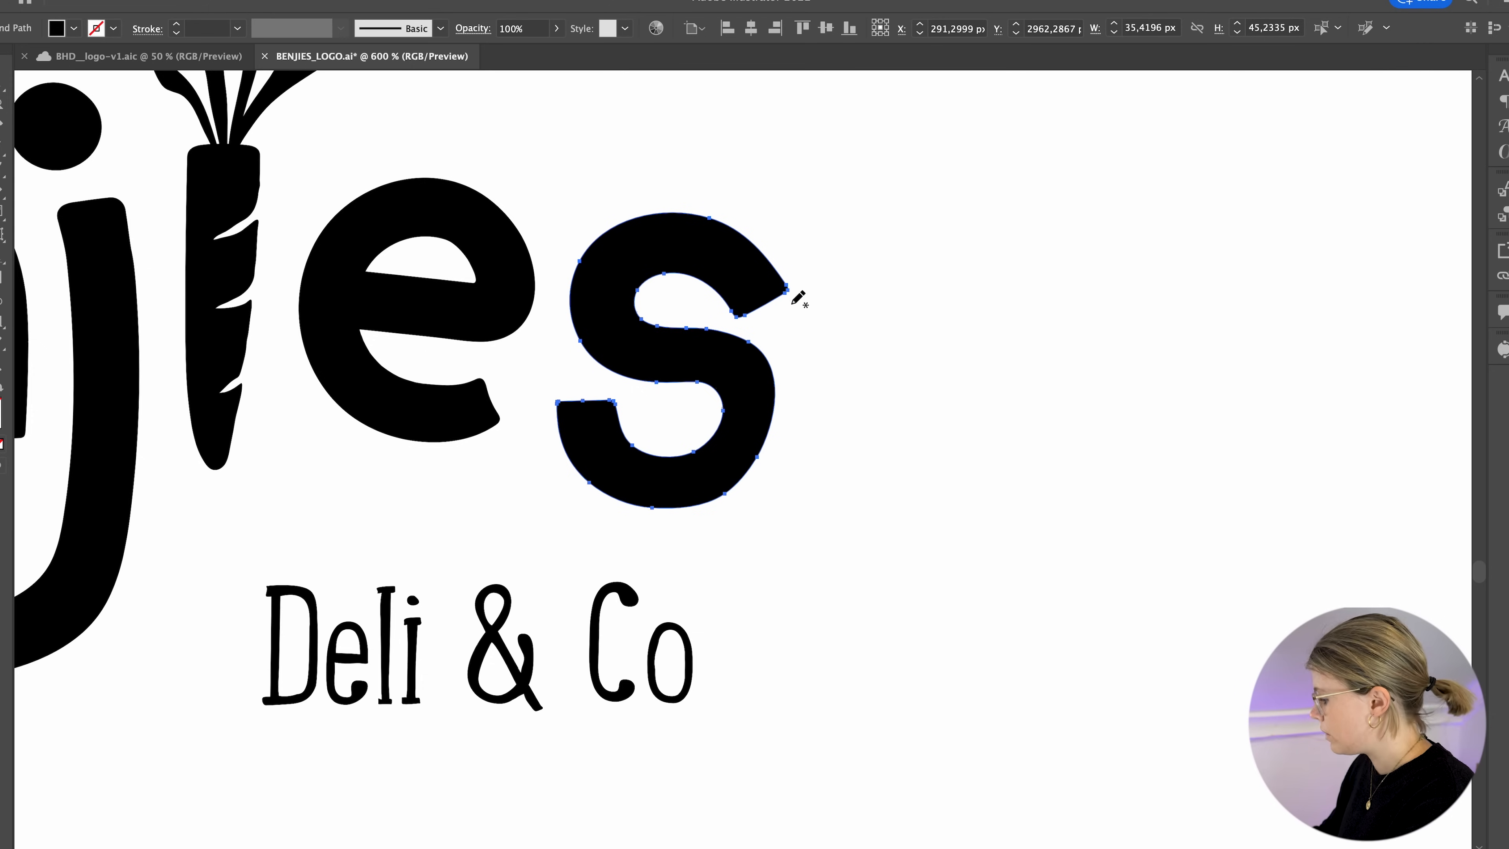
# - Move the anchor points of the s's upper stroke end inward to shorten it, making the letter about 34 px wide
pyautogui.press('a')
pyautogui.click(737, 316)
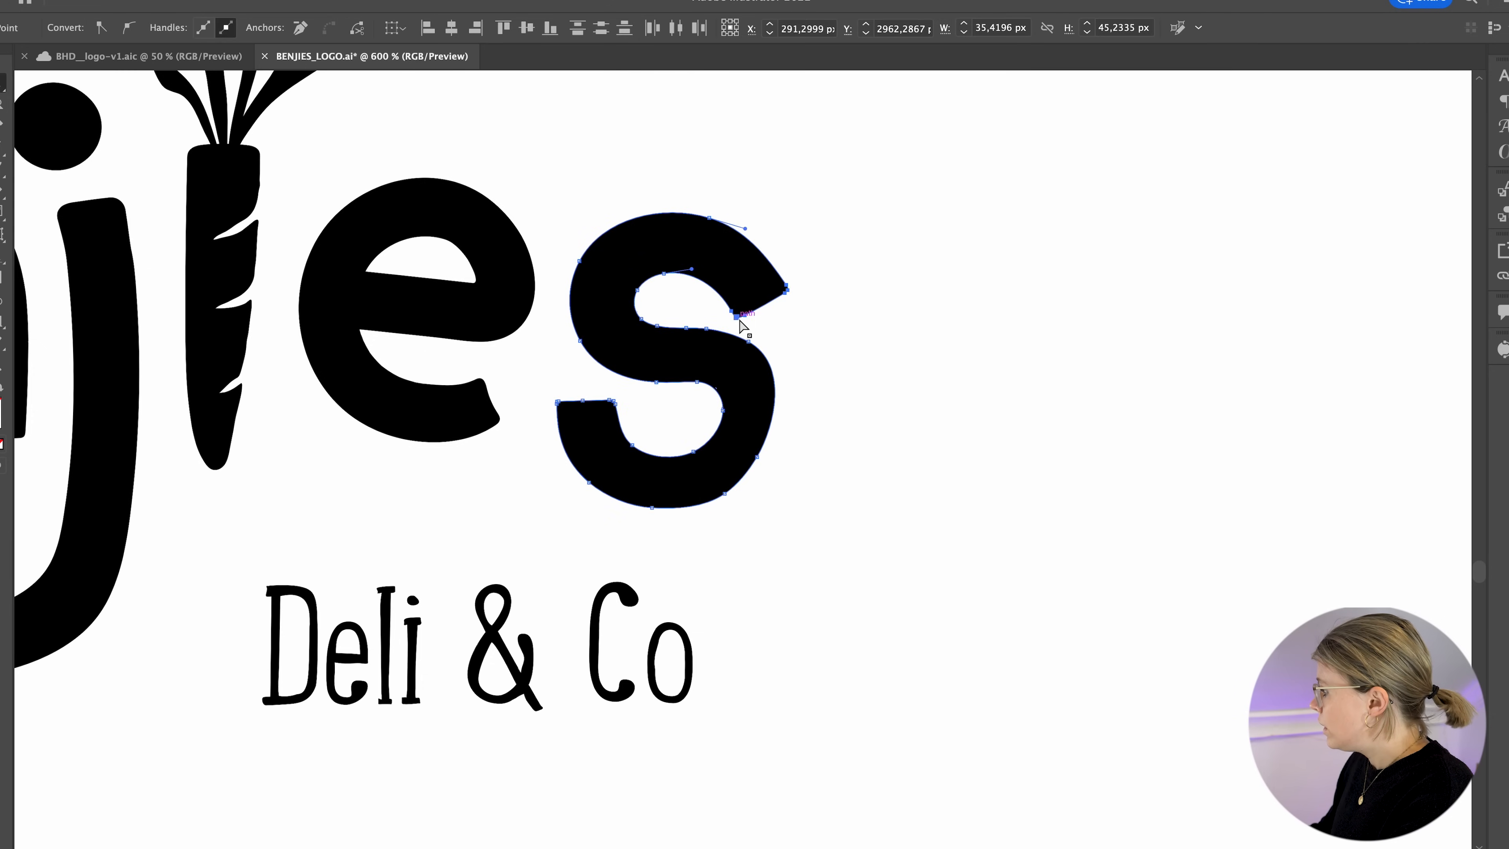
pyautogui.moveTo(739, 321); pyautogui.dragTo(726, 309)
pyautogui.click(851, 303)
pyautogui.click(767, 270)
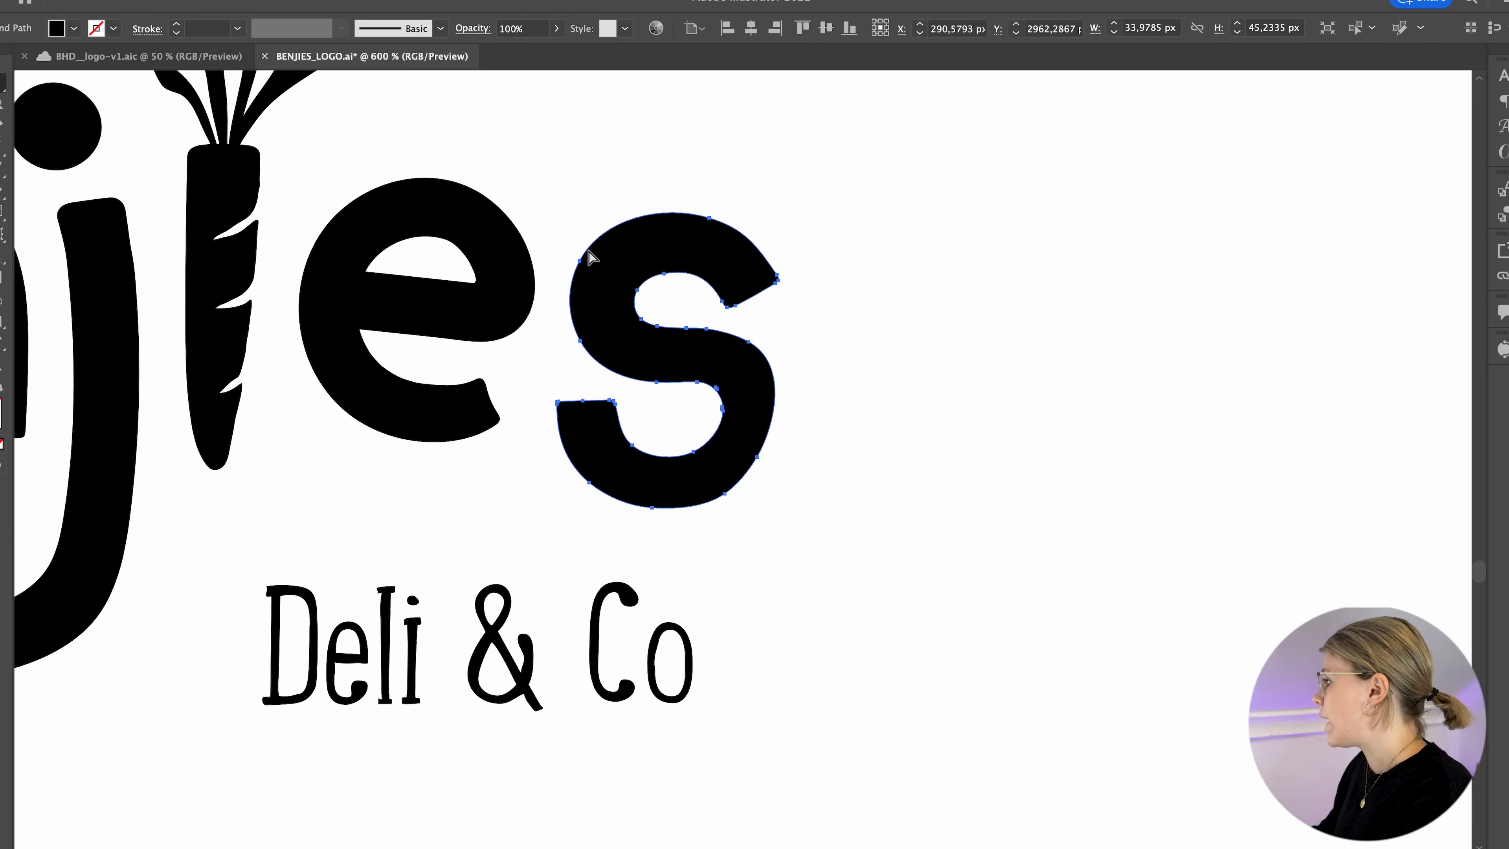
pyautogui.click(797, 255)
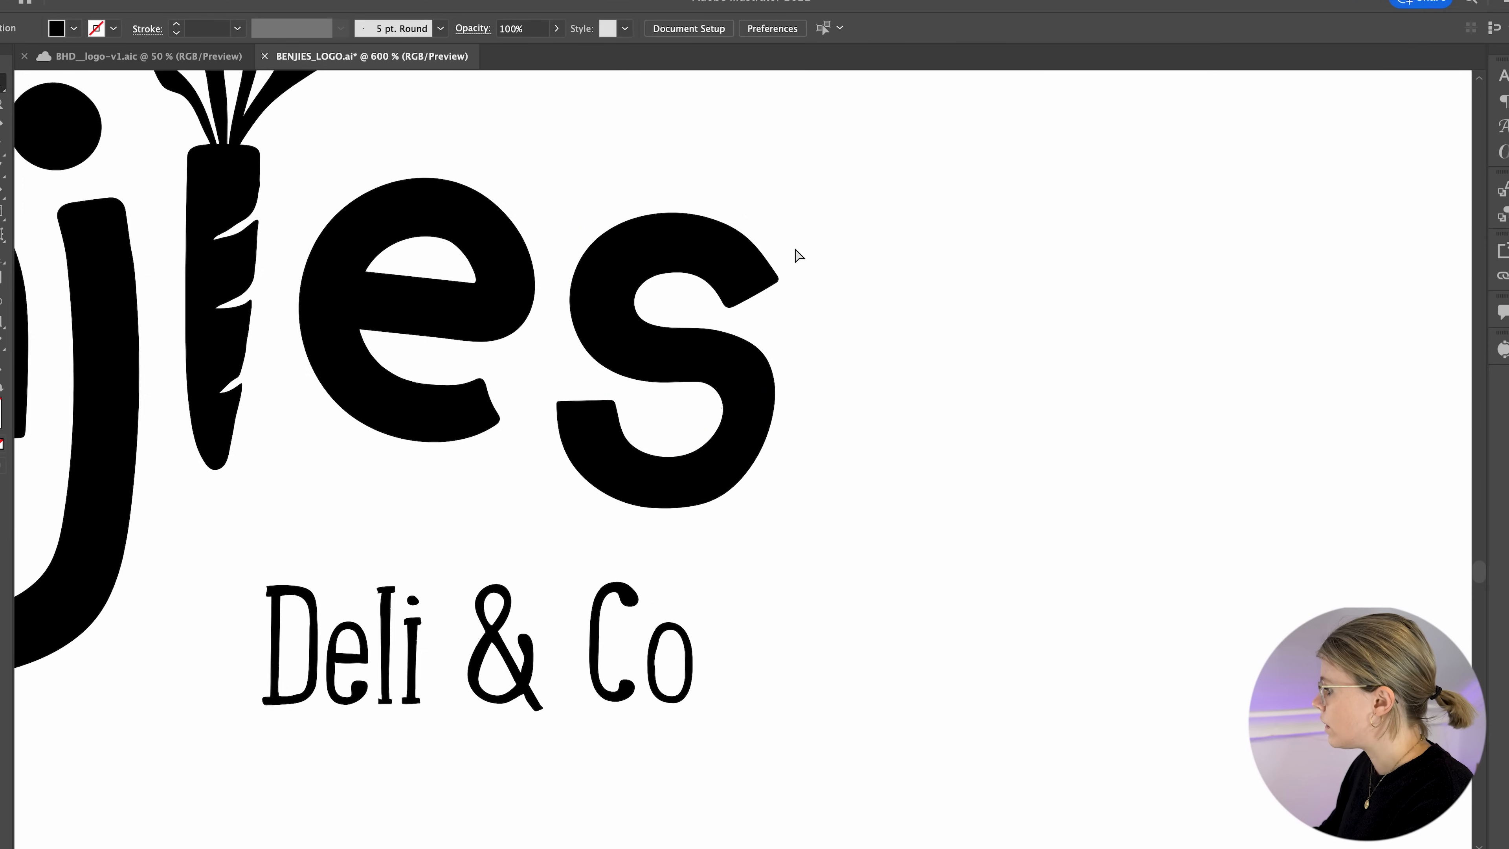
# - Scale the s inside the lettering group down to about 33.4 × 42.4 px and move it up about 1.8 px
pyautogui.press('super+minus')
pyautogui.press('super+minus')
pyautogui.press('super+minus')
pyautogui.press('super+minus')
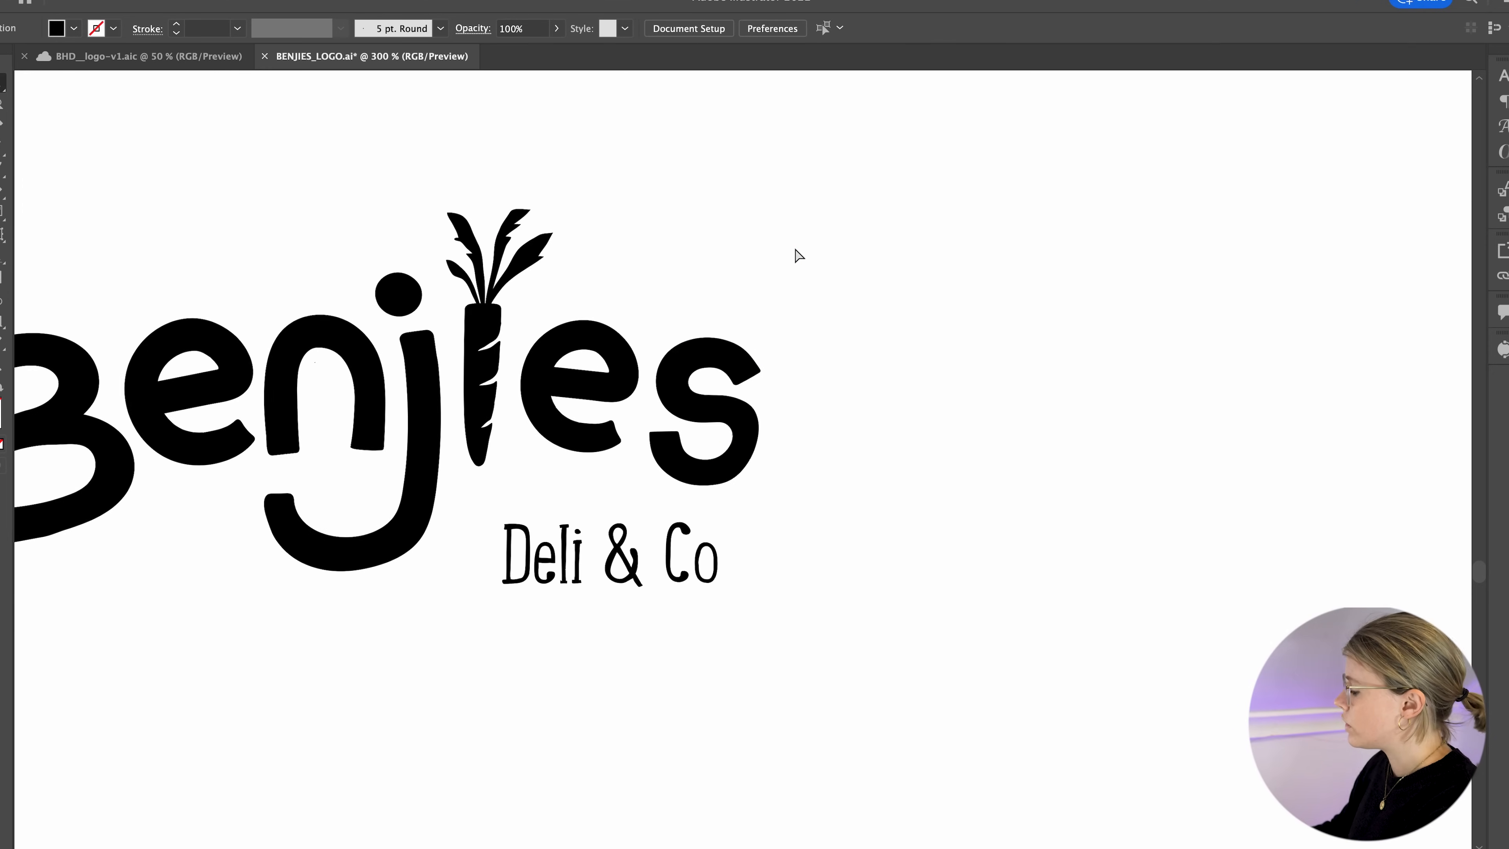
pyautogui.hscroll(-3, 793, 462)
pyautogui.scroll(-2, 794, 462)
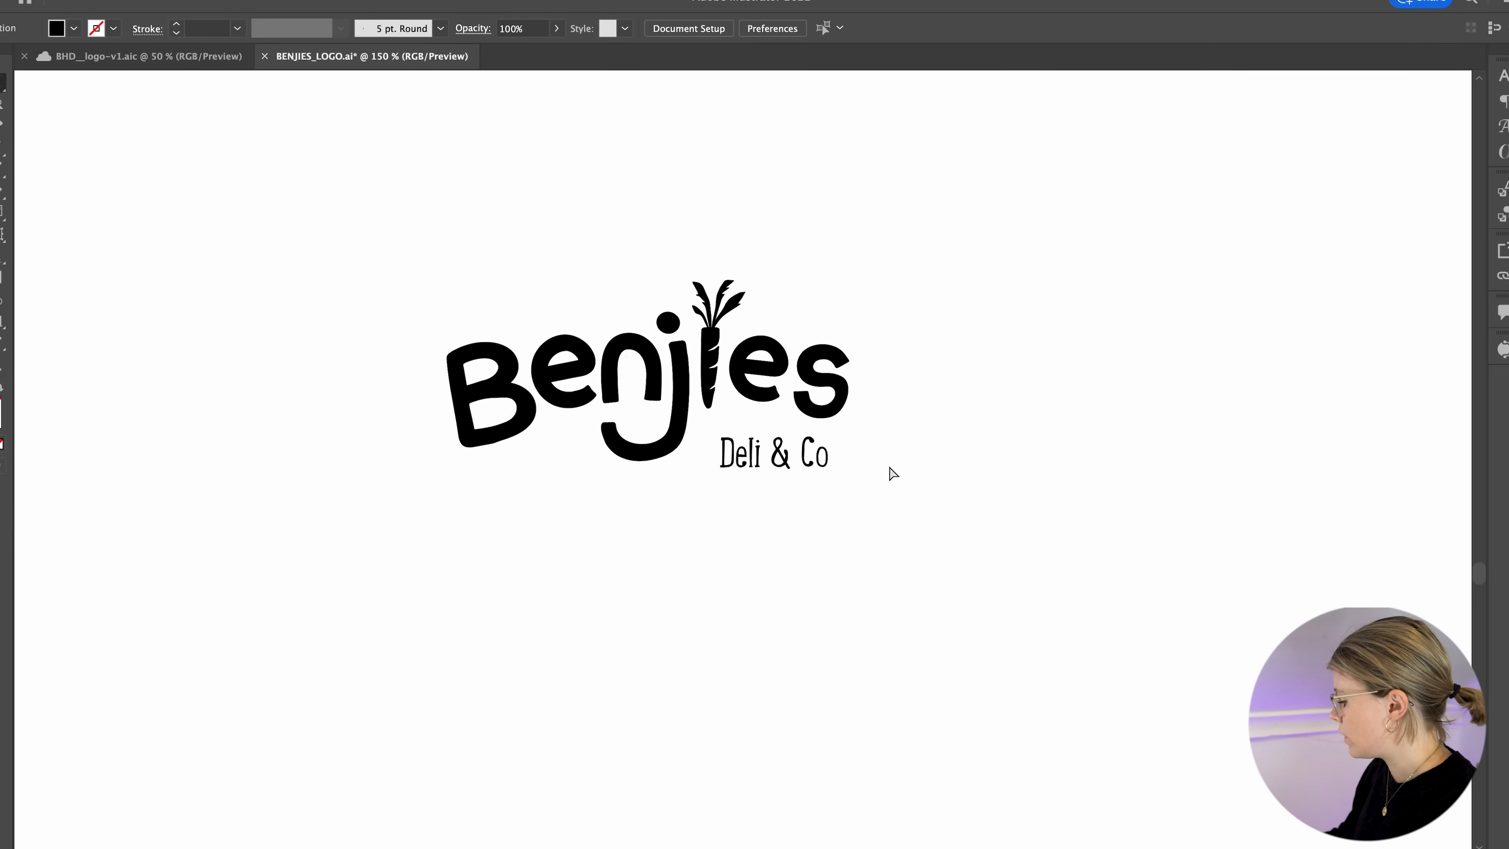
pyautogui.press('super+equal')
pyautogui.press('super+equal')
pyautogui.doubleClick(901, 324)
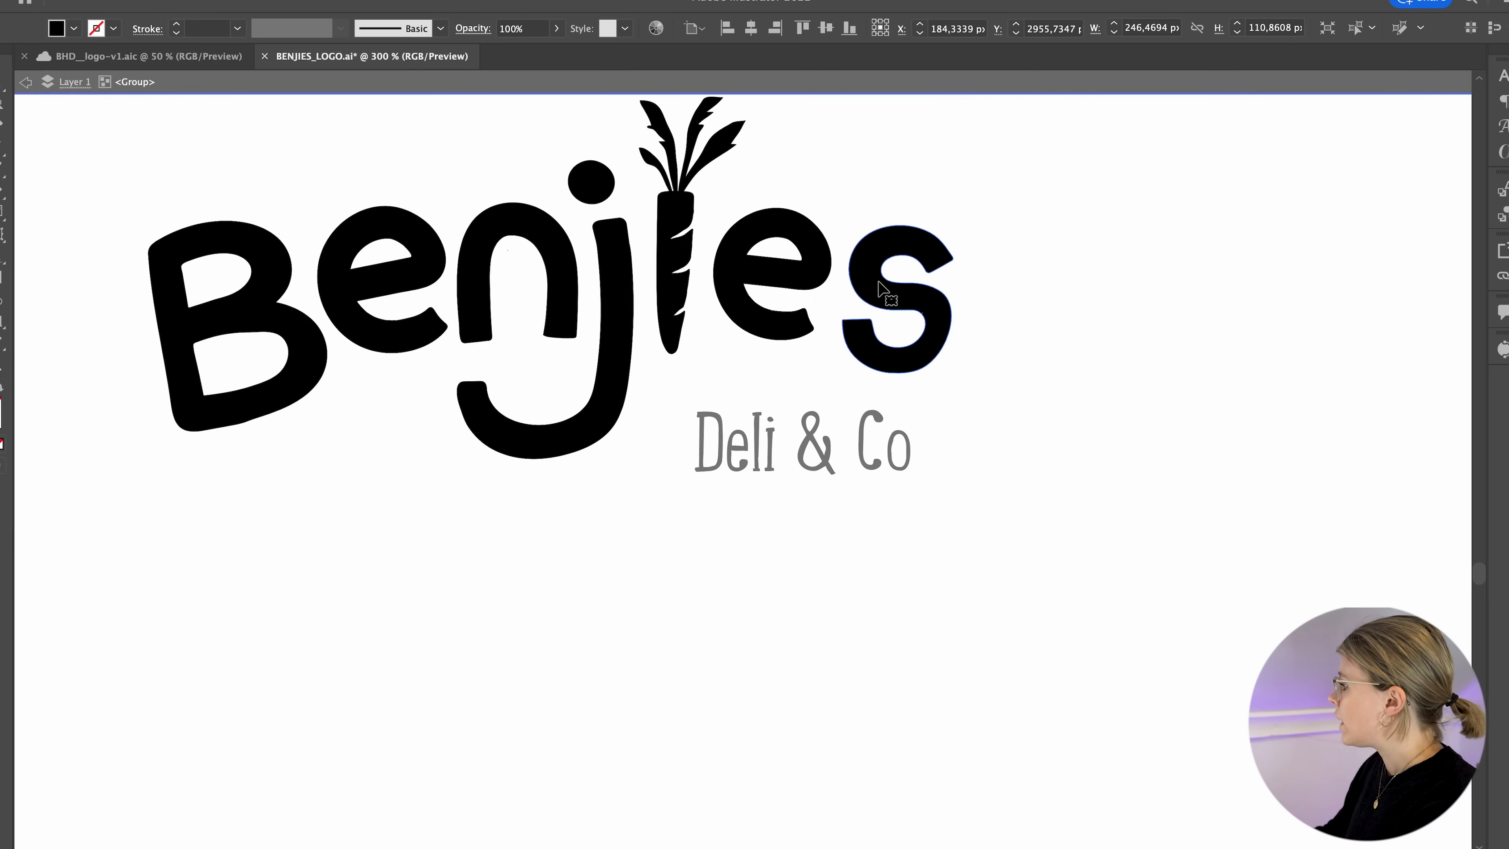
pyautogui.moveTo(959, 224); pyautogui.dragTo(952, 233)
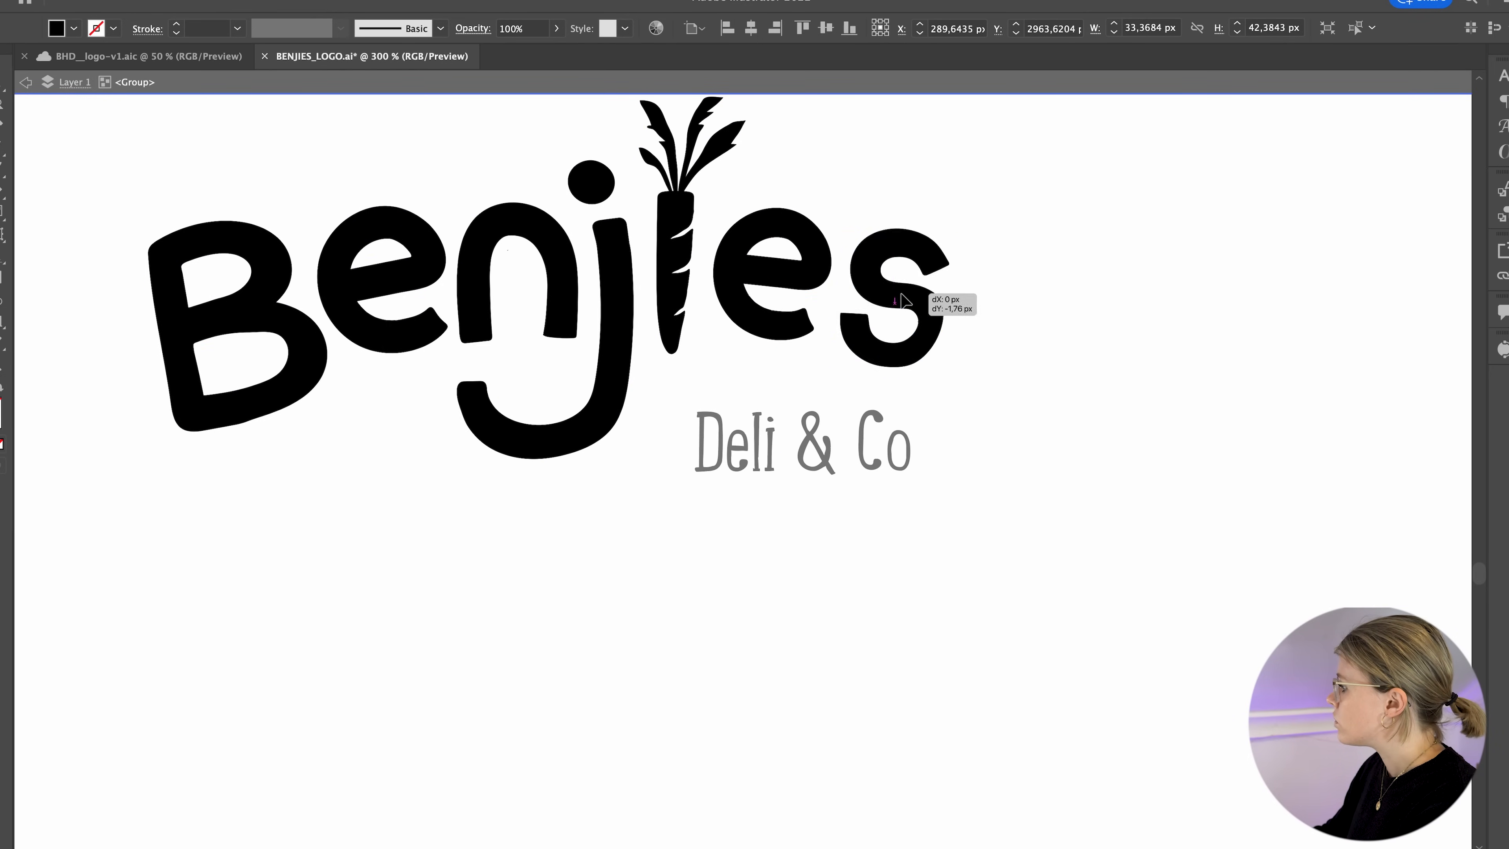
pyautogui.doubleClick(1043, 296)
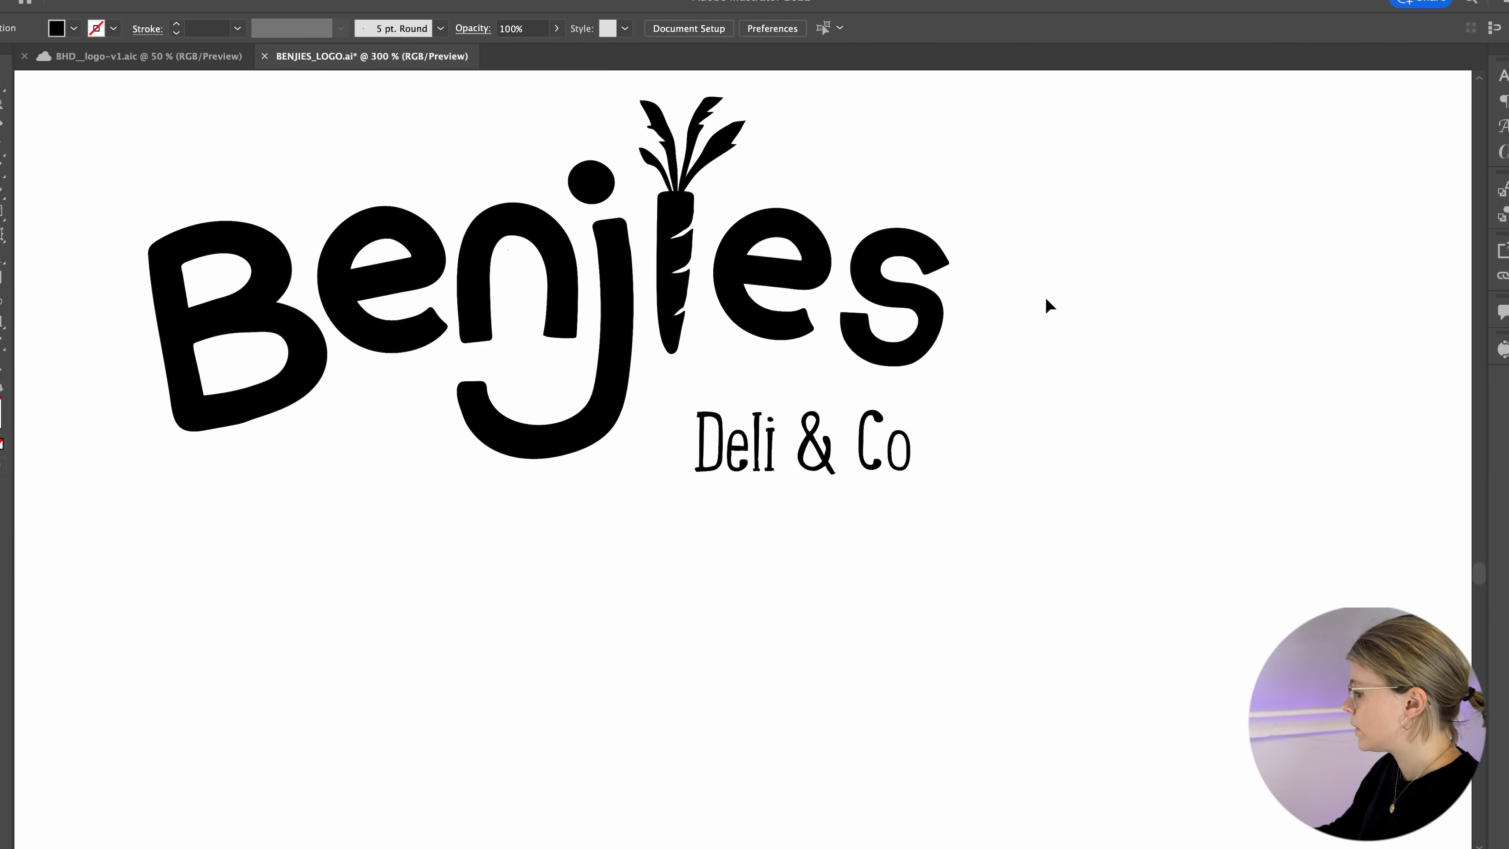
# - Scale down the first e of the Benjies lettering slightly inside its group
pyautogui.click(407, 222)
pyautogui.doubleClick(409, 219)
pyautogui.click(415, 223)
pyautogui.moveTo(446, 206); pyautogui.dragTo(440, 214)
pyautogui.doubleClick(455, 184)
pyautogui.press('super+minus')
pyautogui.press('super+minus')
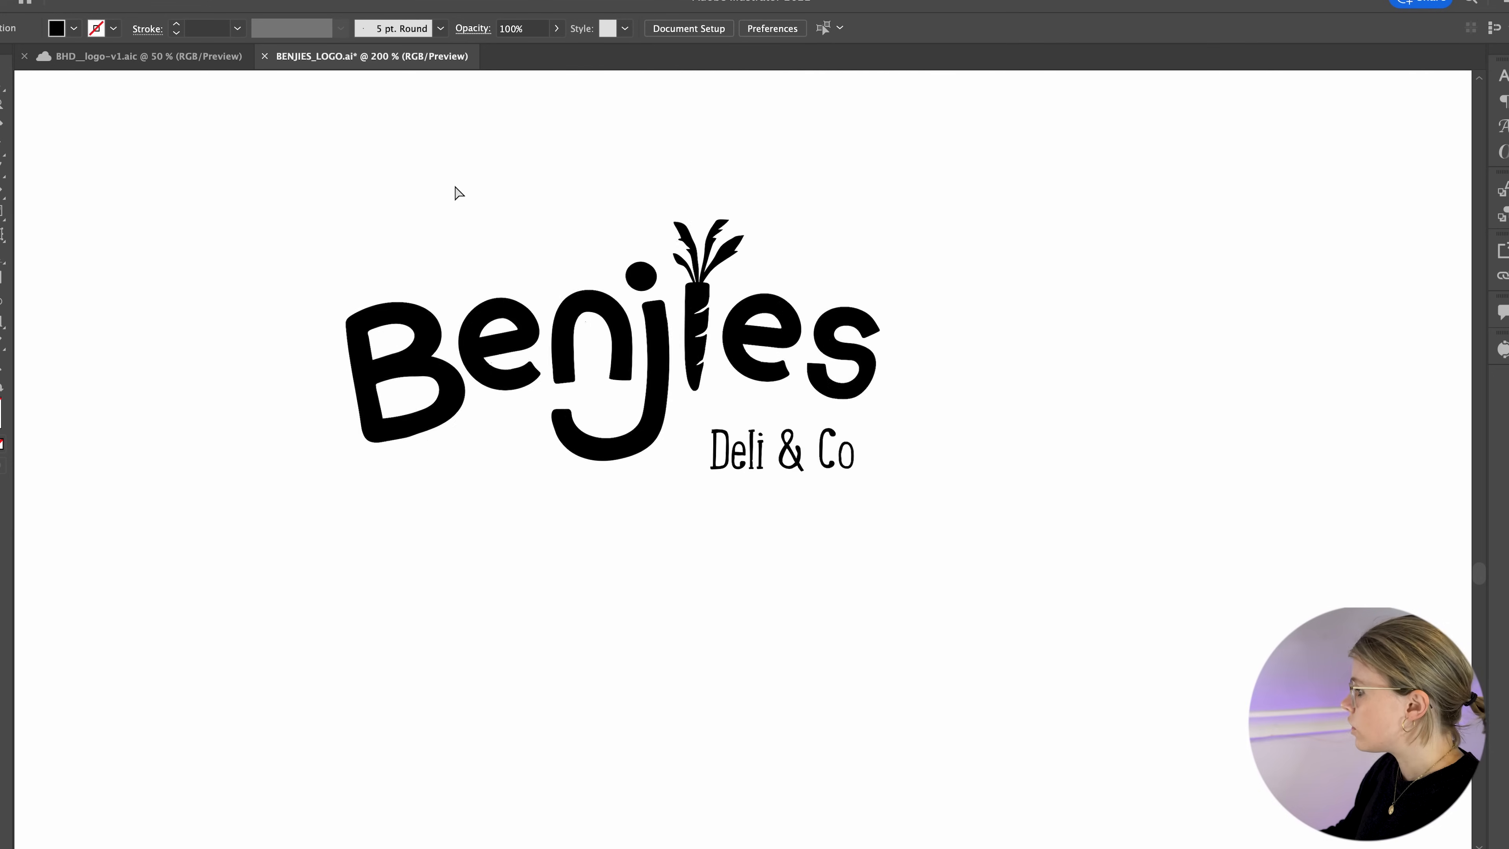
# - Move the Deli & Co tagline slightly up and to the left, closer to the tail of the j
pyautogui.moveTo(771, 631); pyautogui.dragTo(733, 583)
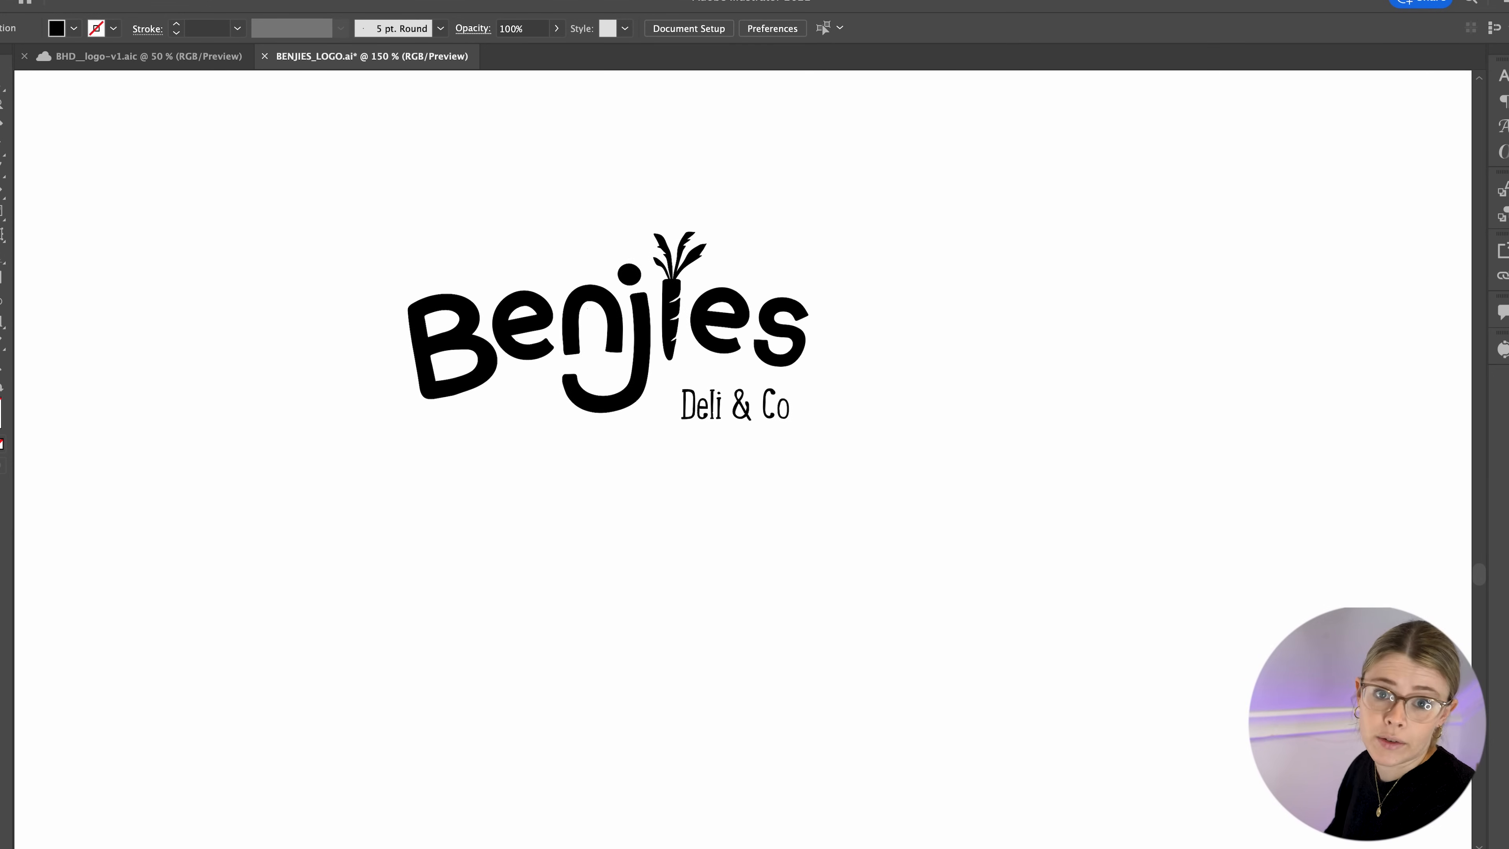
pyautogui.press('super+plus')
pyautogui.press('super+plus')
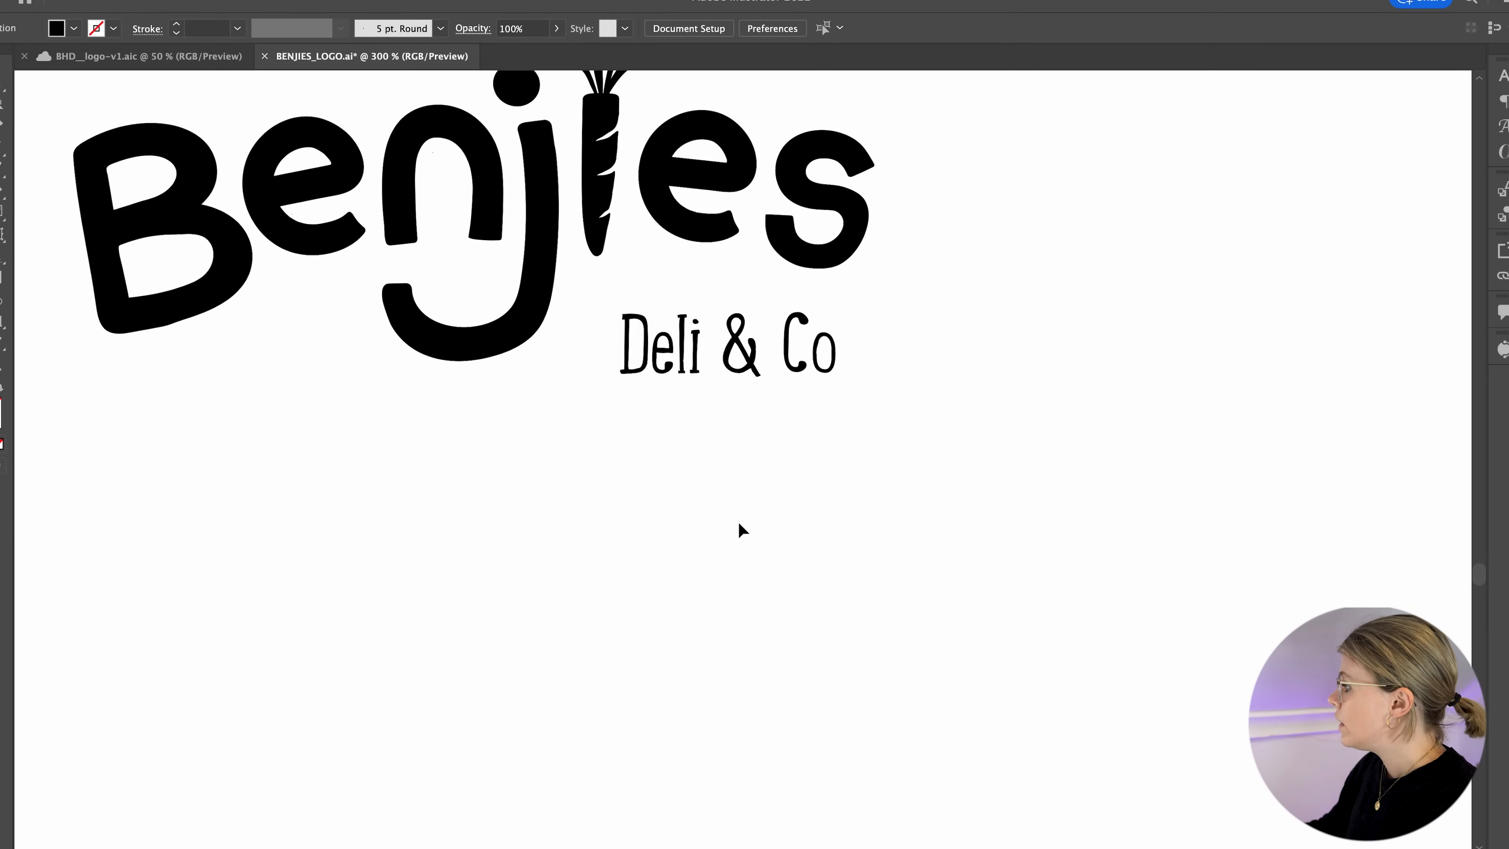
pyautogui.scroll(3, 738, 535)
pyautogui.moveTo(763, 434); pyautogui.dragTo(743, 419)
pyautogui.click(926, 448)
# - Change the tagline's initial capital D to a lowercase d
pyautogui.click(790, 443)
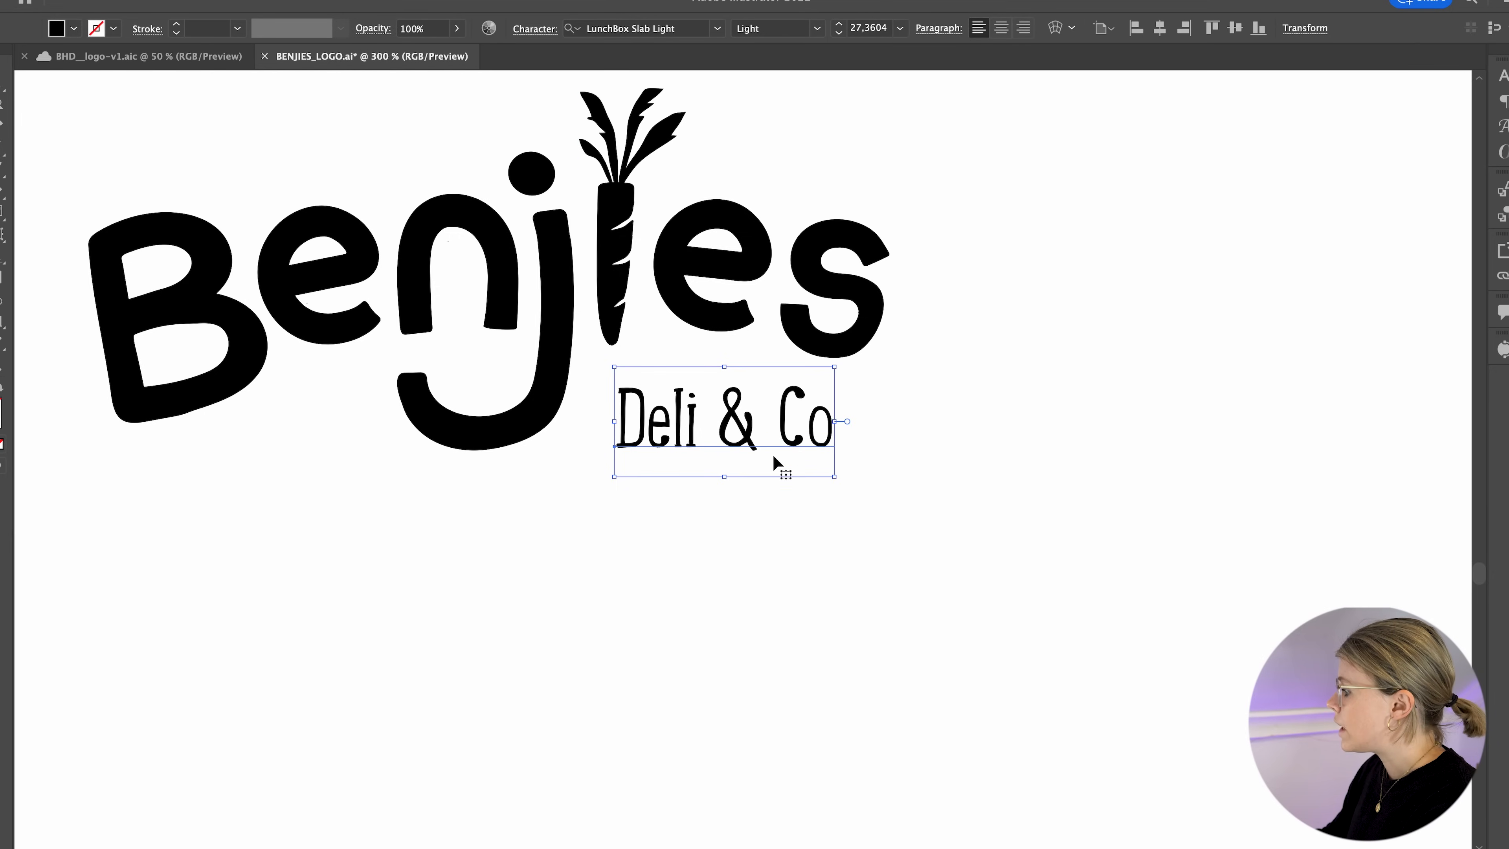
pyautogui.doubleClick(692, 443)
pyautogui.moveTo(647, 422); pyautogui.dragTo(609, 421)
pyautogui.write('d')
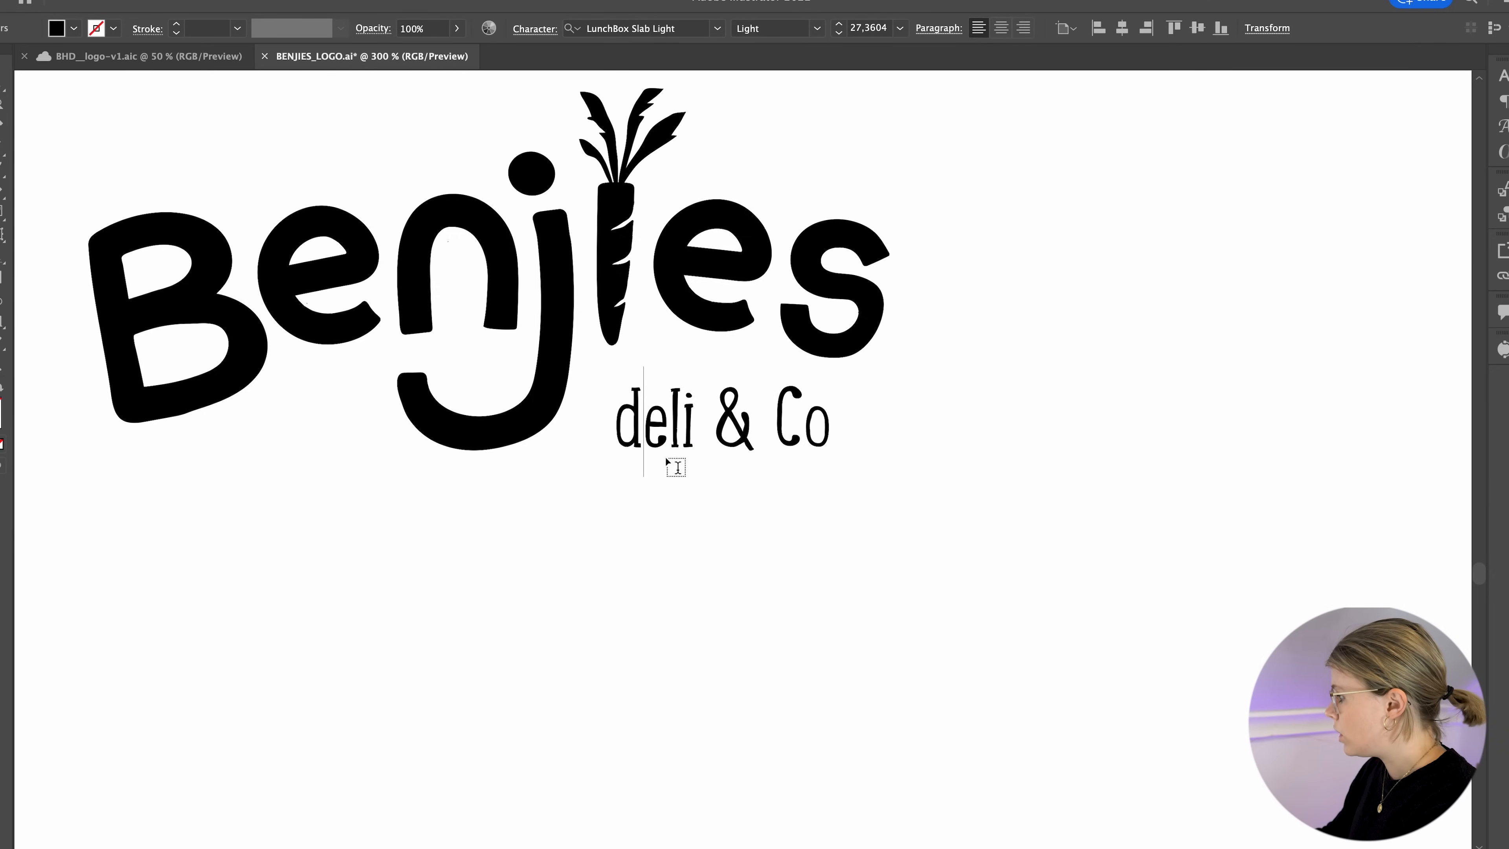
pyautogui.press('Escape')
pyautogui.click(355, 122)
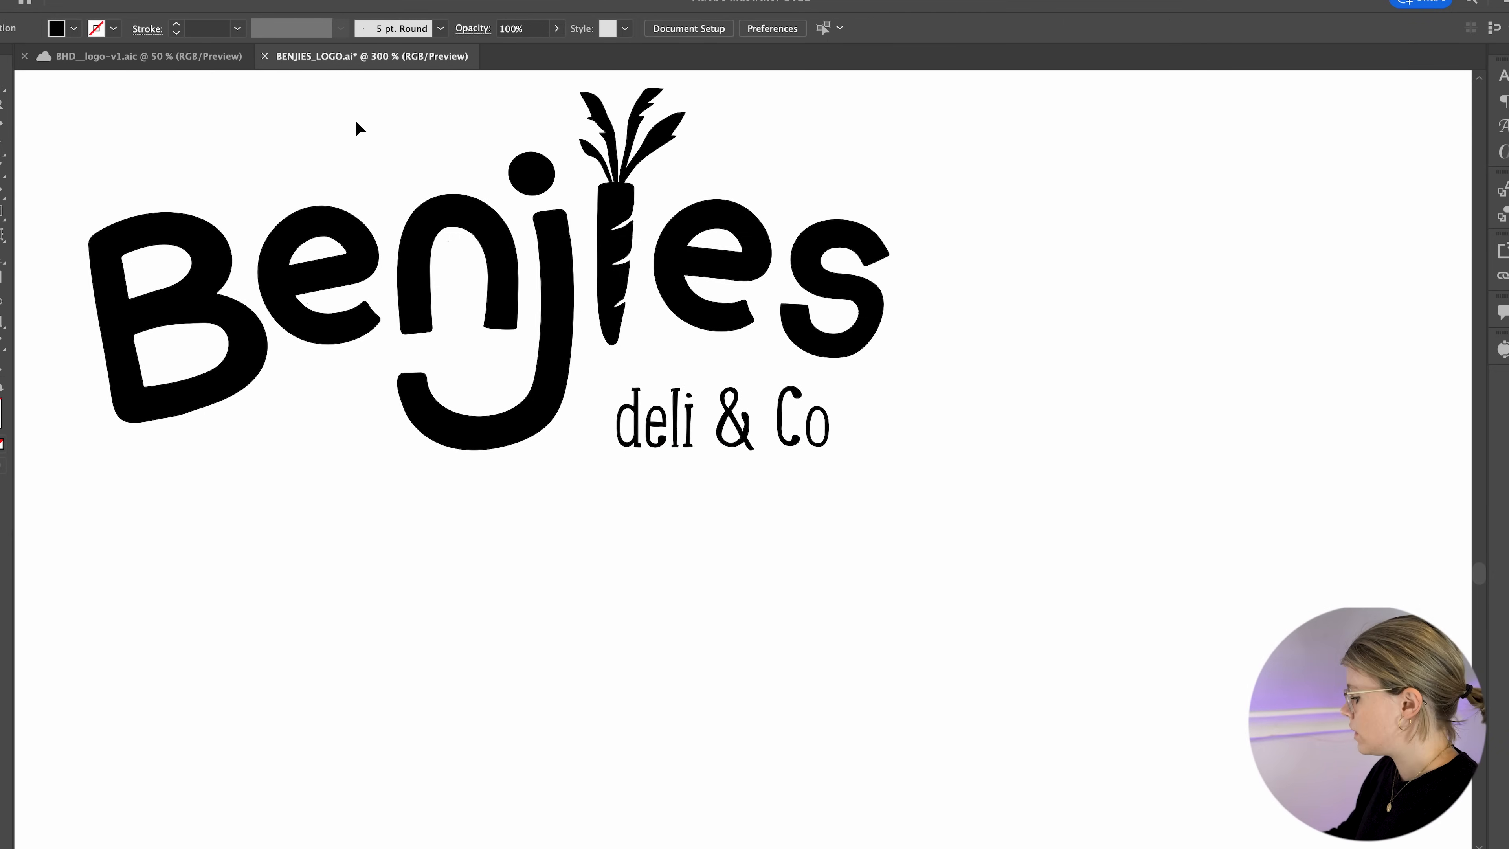
# - Select the tagline's ampersand and examine the LunchBox Slab Light glyph set for alternate characters
pyautogui.press('super+minus')
pyautogui.press('super+minus')
pyautogui.press('super+equal')
pyautogui.press('super+equal')
pyautogui.press('super+equal')
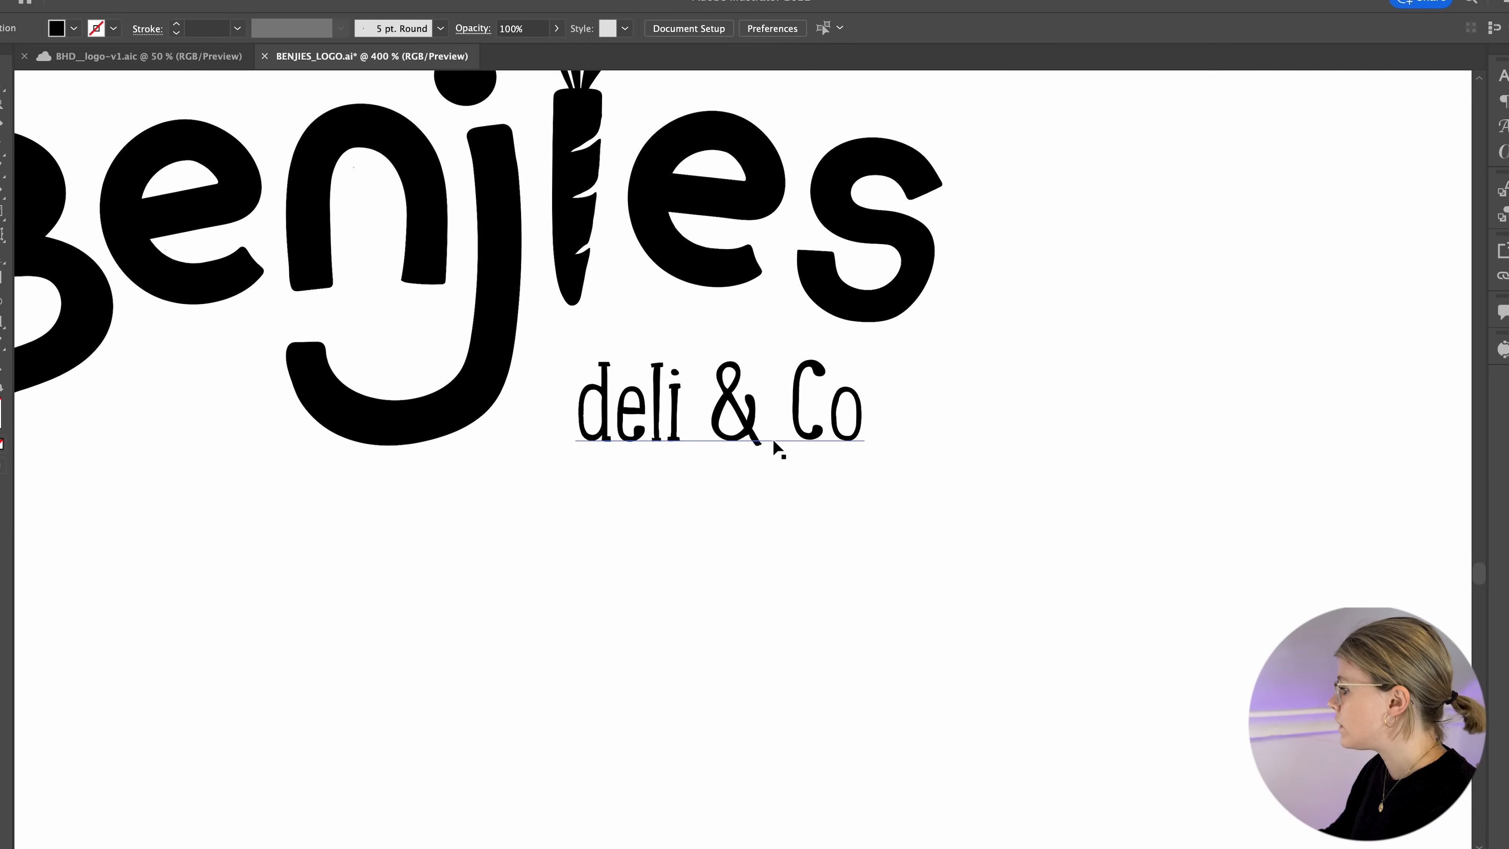
pyautogui.click(757, 433)
pyautogui.doubleClick(746, 396)
pyautogui.doubleClick(747, 396)
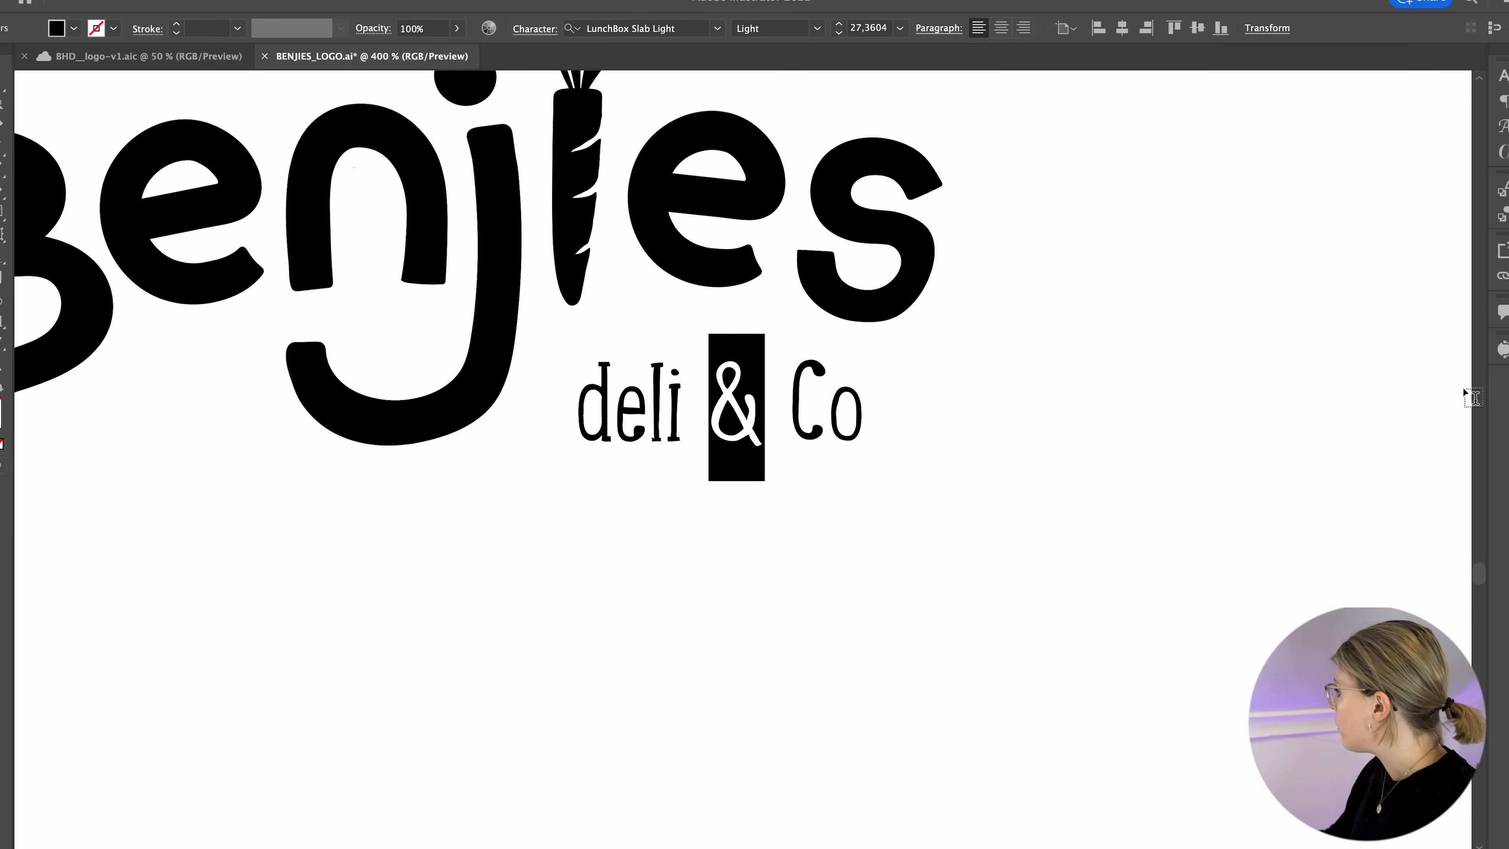
pyautogui.click(1503, 126)
pyautogui.scroll(-4, 1394, 284)
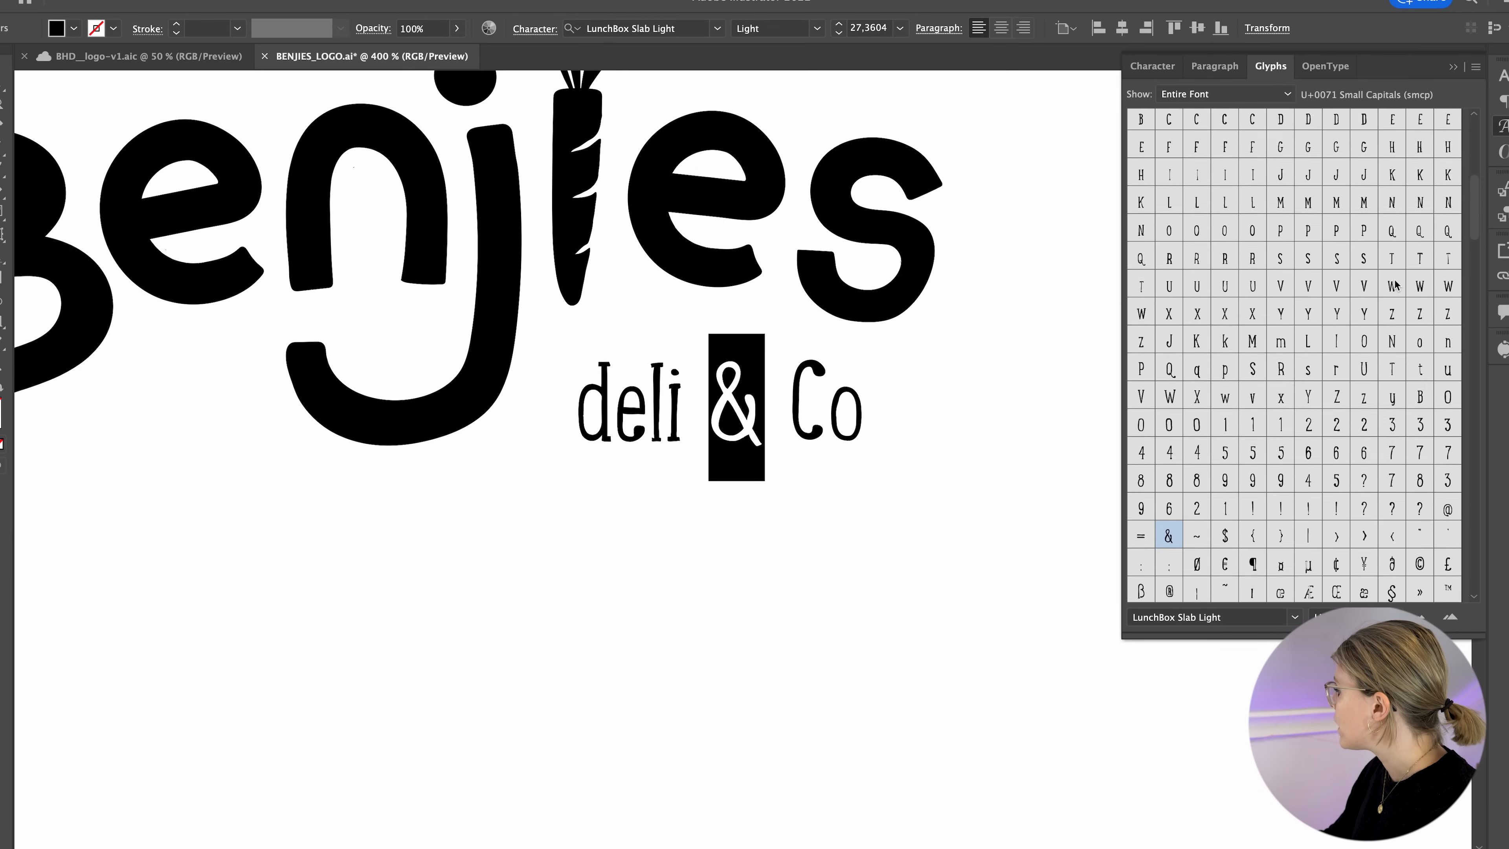
pyautogui.scroll(-2, 1394, 284)
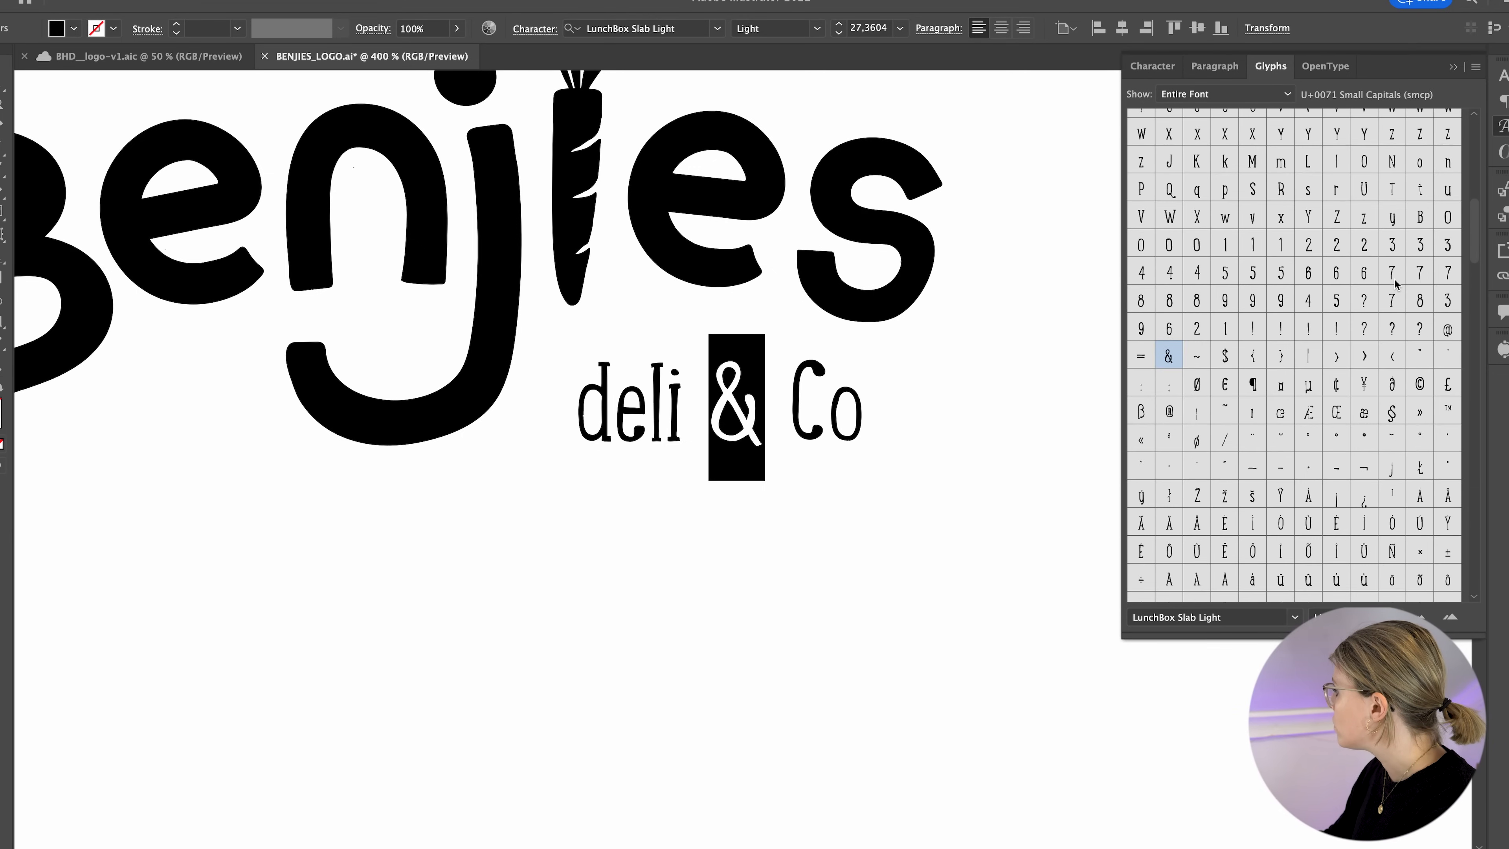
pyautogui.scroll(-4, 1395, 284)
pyautogui.scroll(-5, 1395, 284)
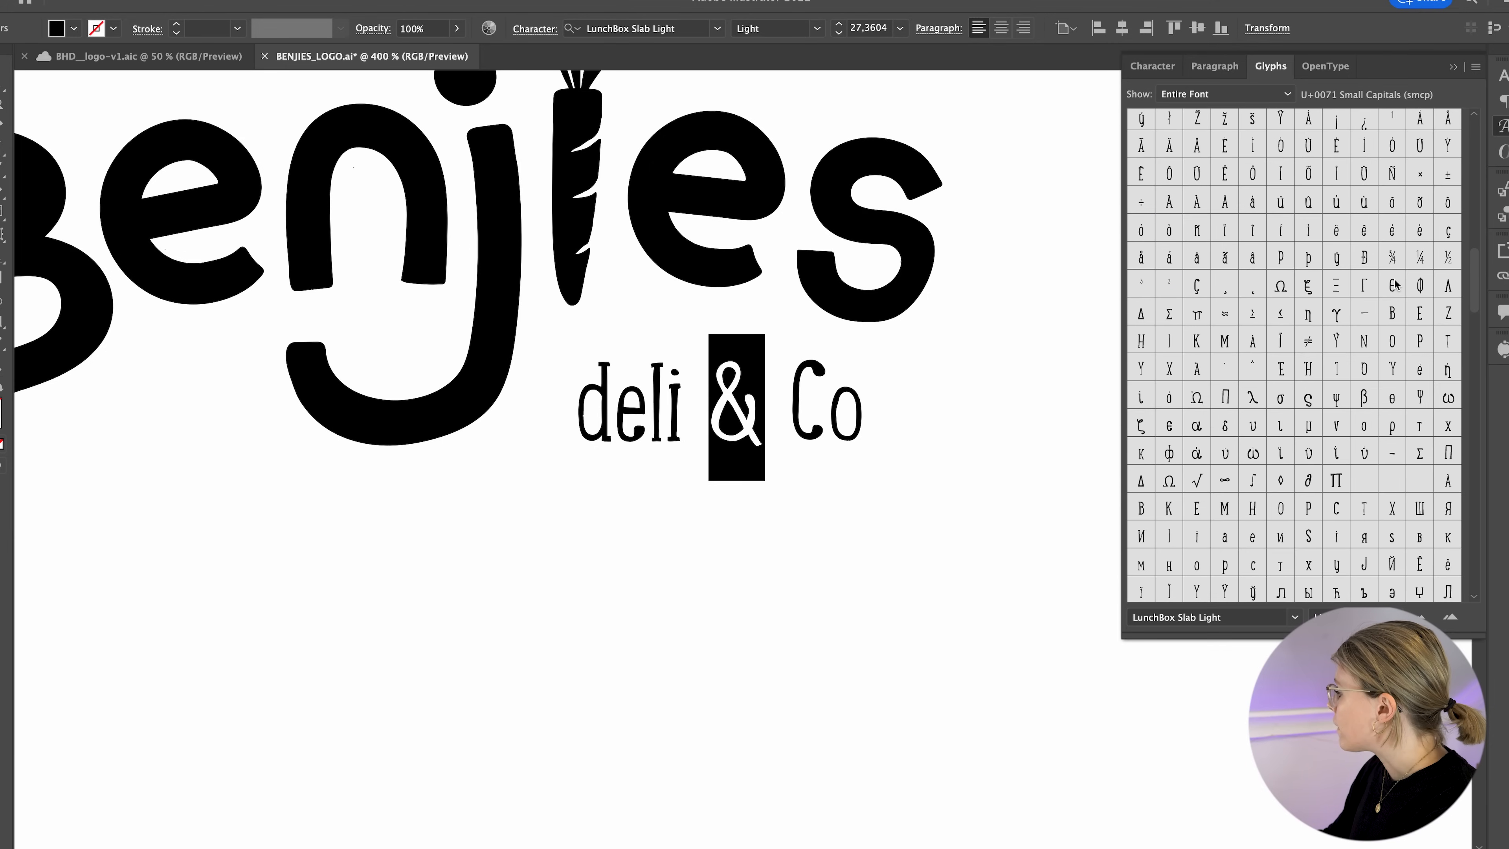
pyautogui.scroll(-10, 1395, 284)
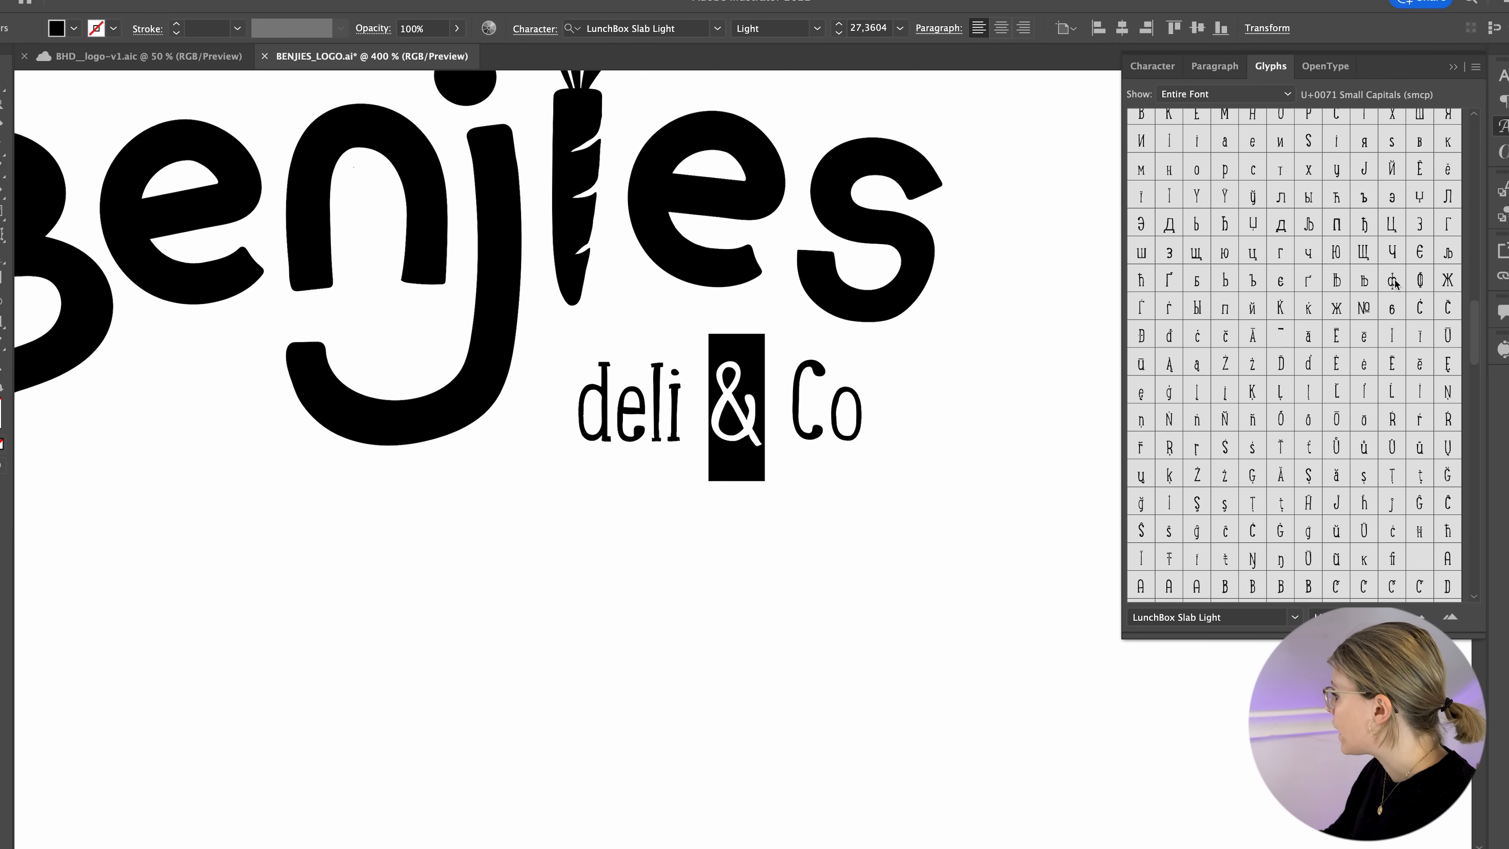
pyautogui.scroll(-8, 1395, 284)
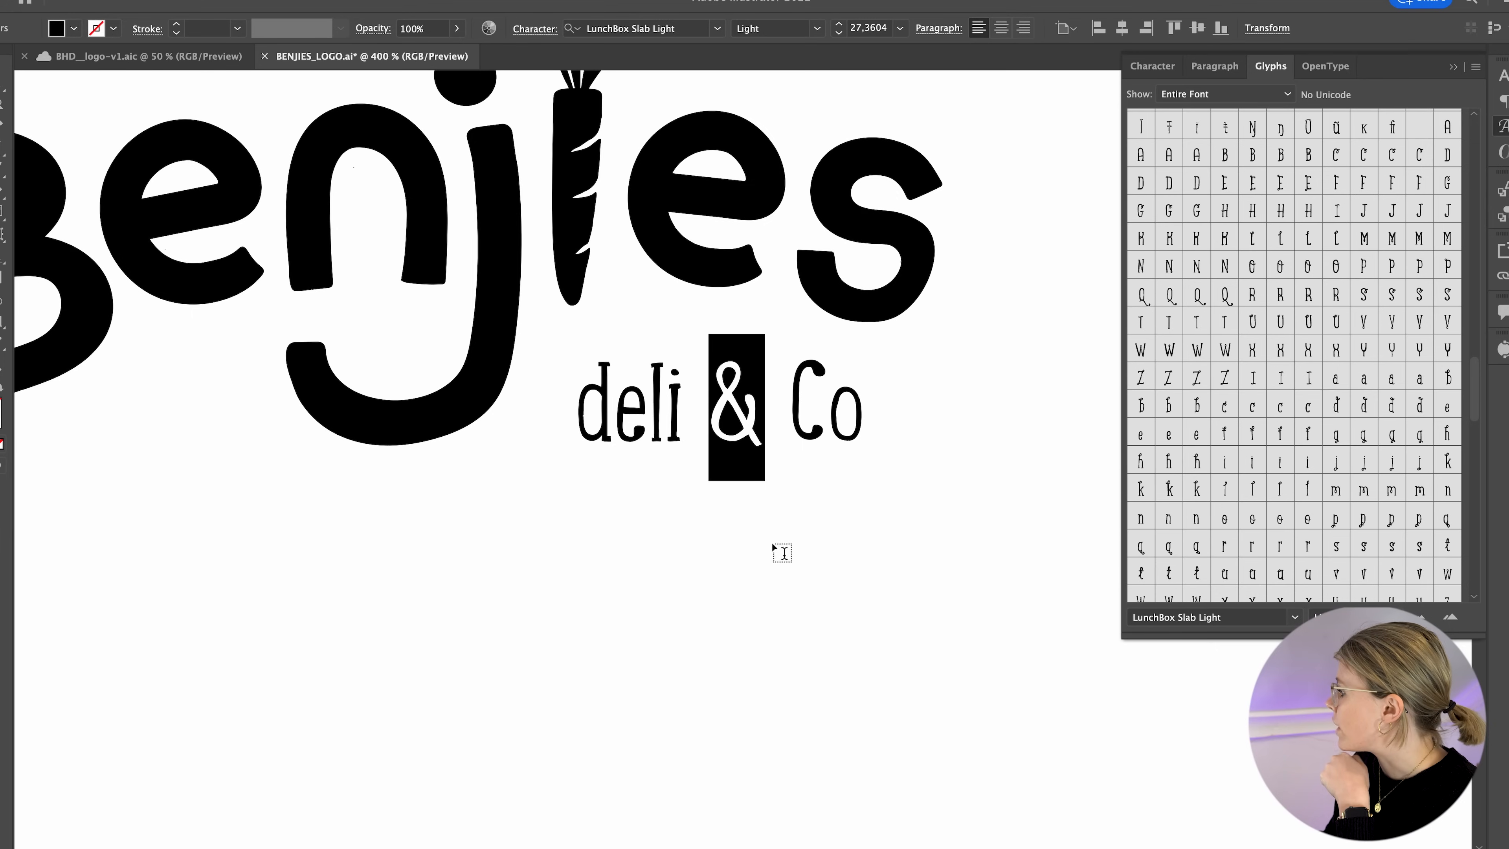
# - Replace the tagline's initial d with a capital D, and try four alternate D glyphs side by side in its place
pyautogui.click(747, 535)
pyautogui.moveTo(615, 392); pyautogui.dragTo(566, 398)
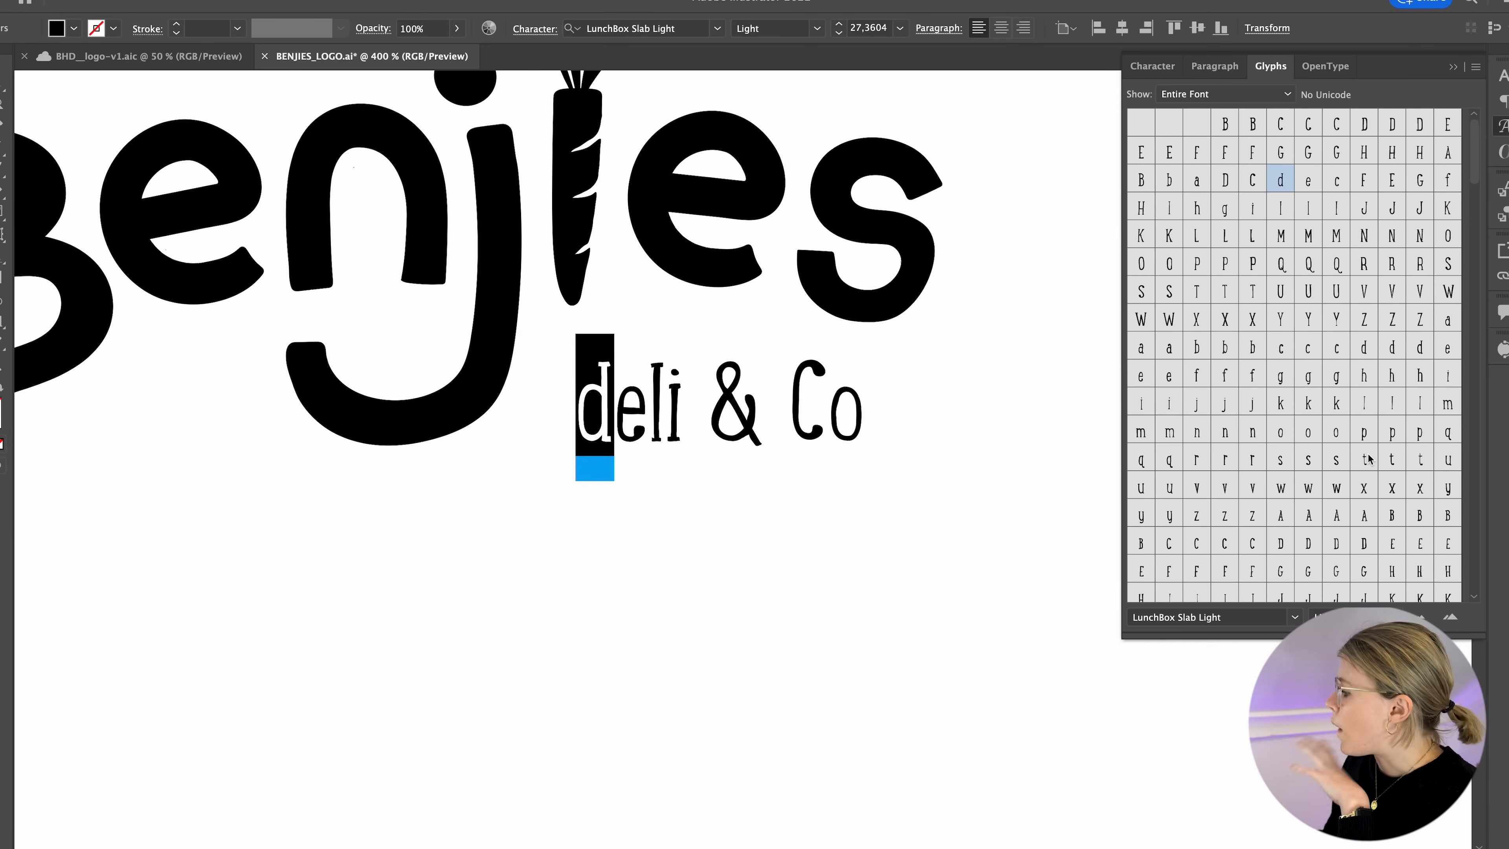
pyautogui.write('D')
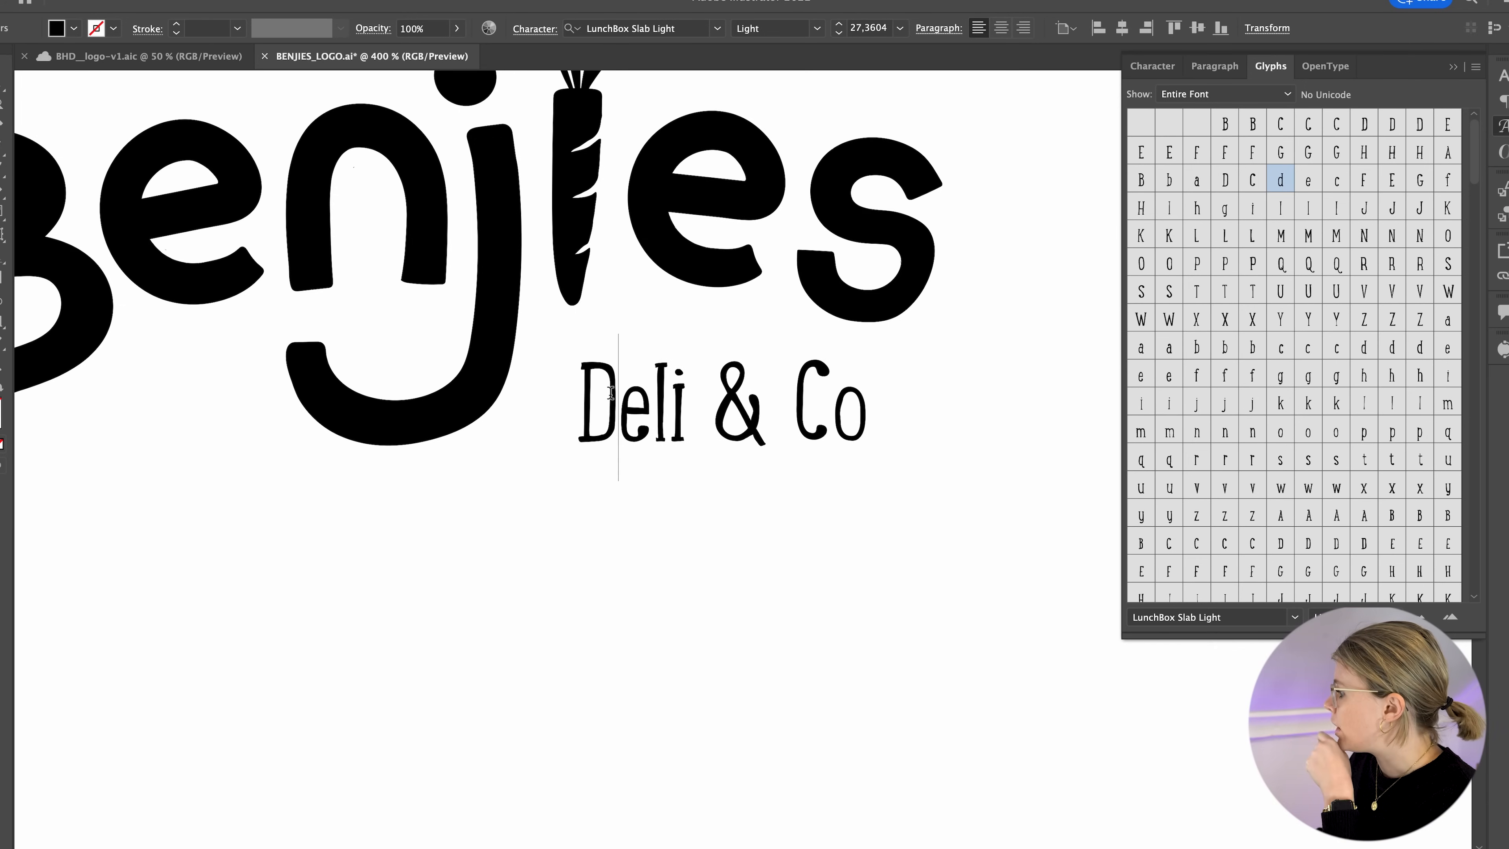
pyautogui.hotkey('shift', 'Left')
pyautogui.scroll(-5, 1344, 403)
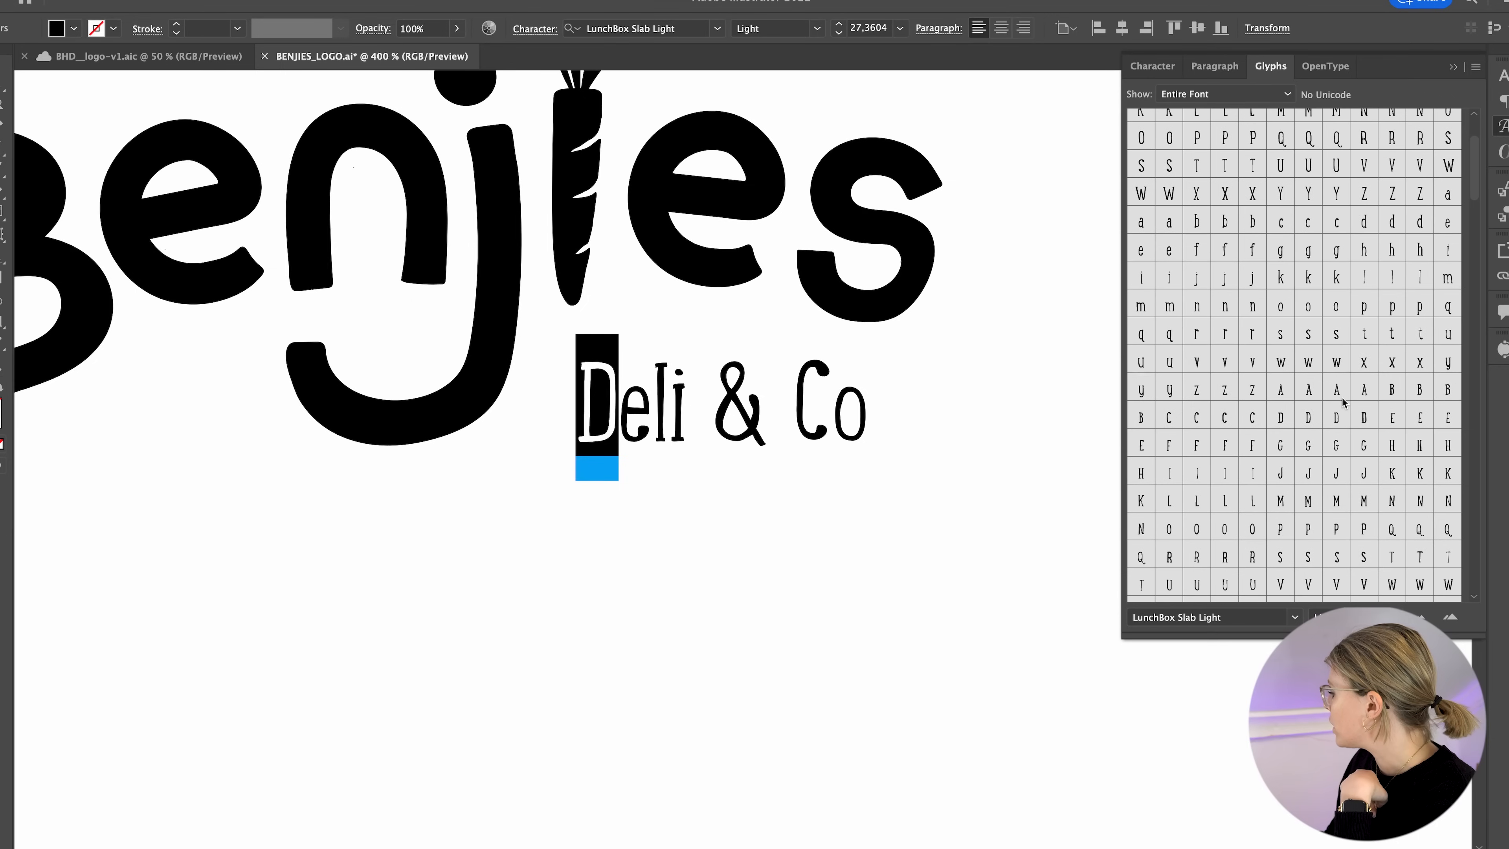
pyautogui.scroll(-4, 1343, 403)
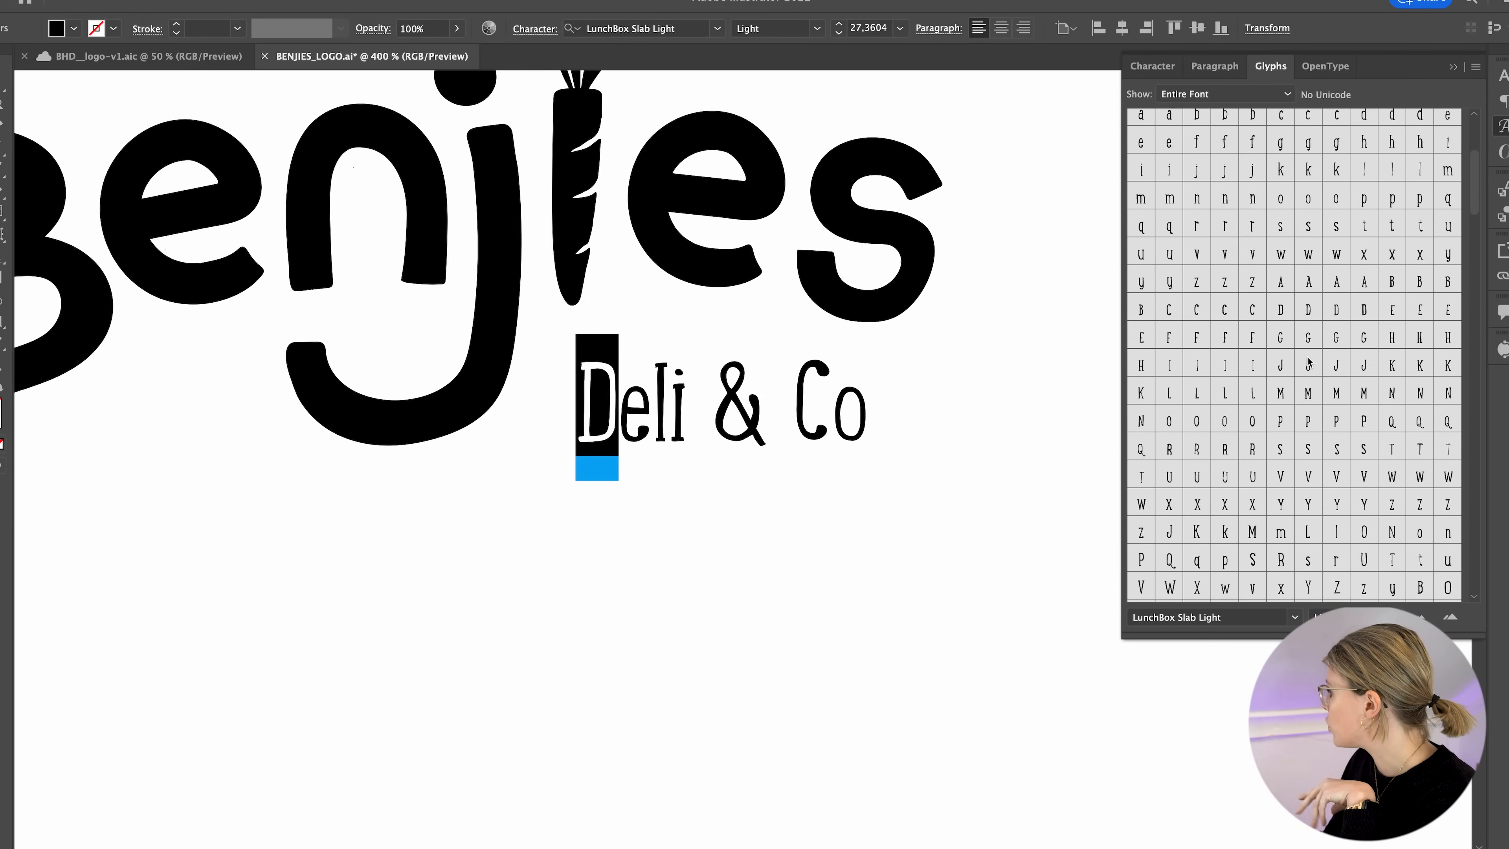
pyautogui.doubleClick(1280, 309)
pyautogui.doubleClick(1308, 310)
pyautogui.doubleClick(1336, 309)
pyautogui.doubleClick(1360, 309)
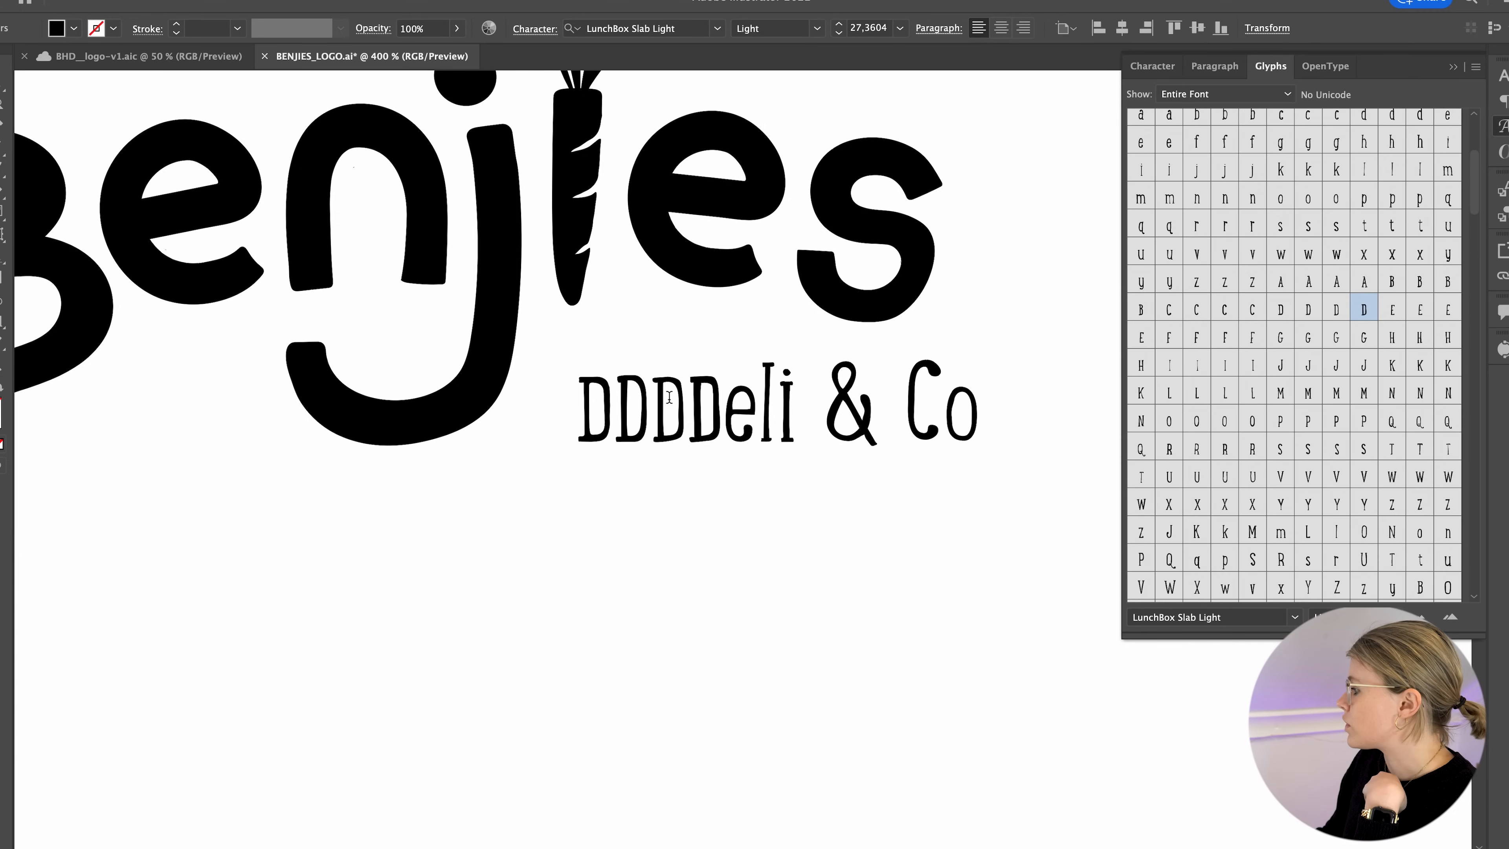
# - Replace the trial D glyphs with three alternate lowercase d glyphs, and delete the first two to keep the last
pyautogui.moveTo(720, 396); pyautogui.dragTo(577, 404)
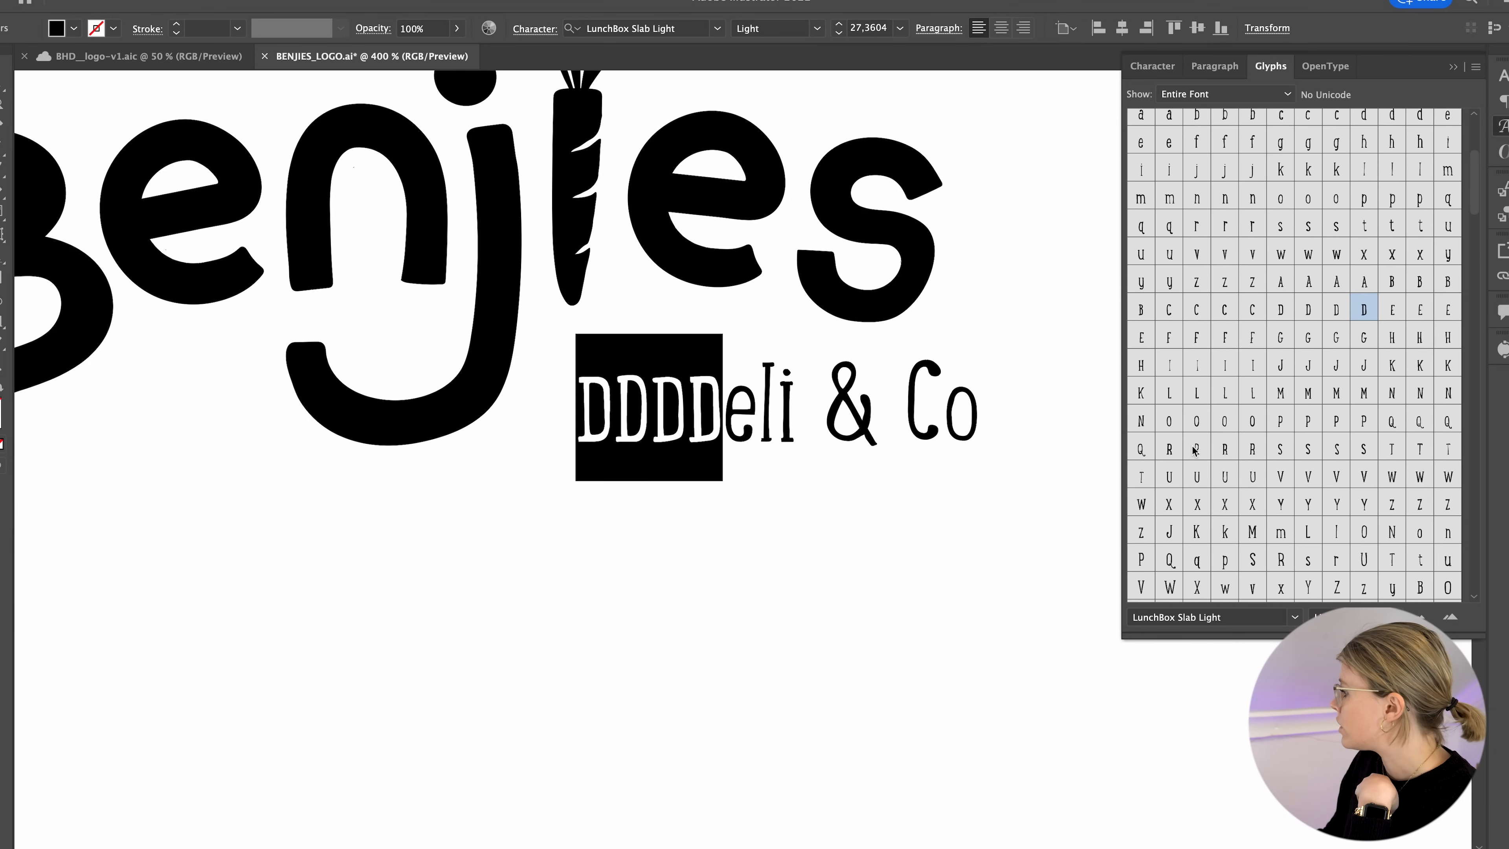
pyautogui.scroll(2, 1291, 294)
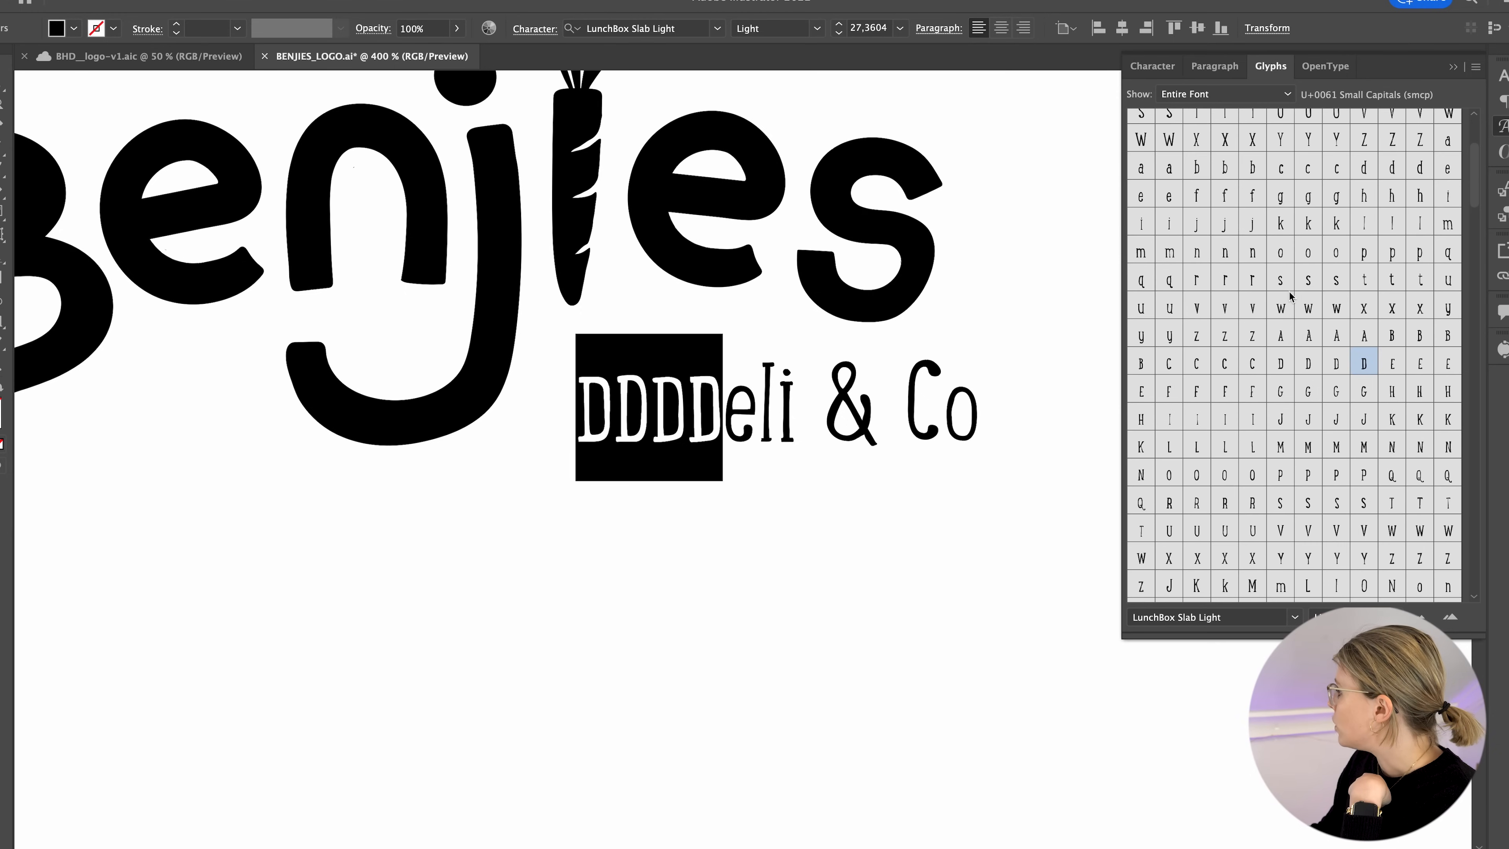
pyautogui.doubleClick(1393, 171)
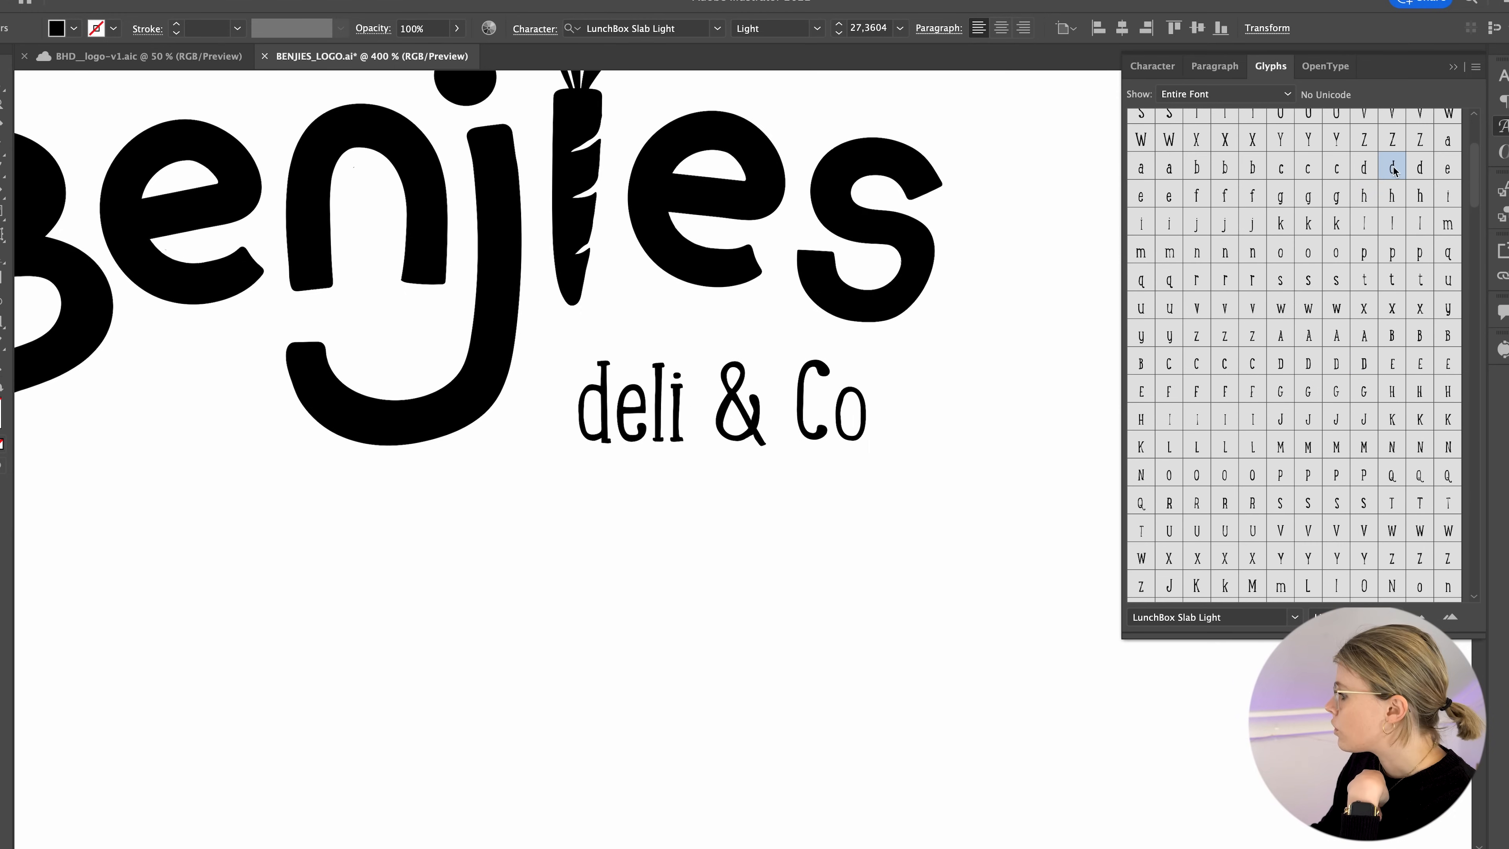
pyautogui.doubleClick(1381, 168)
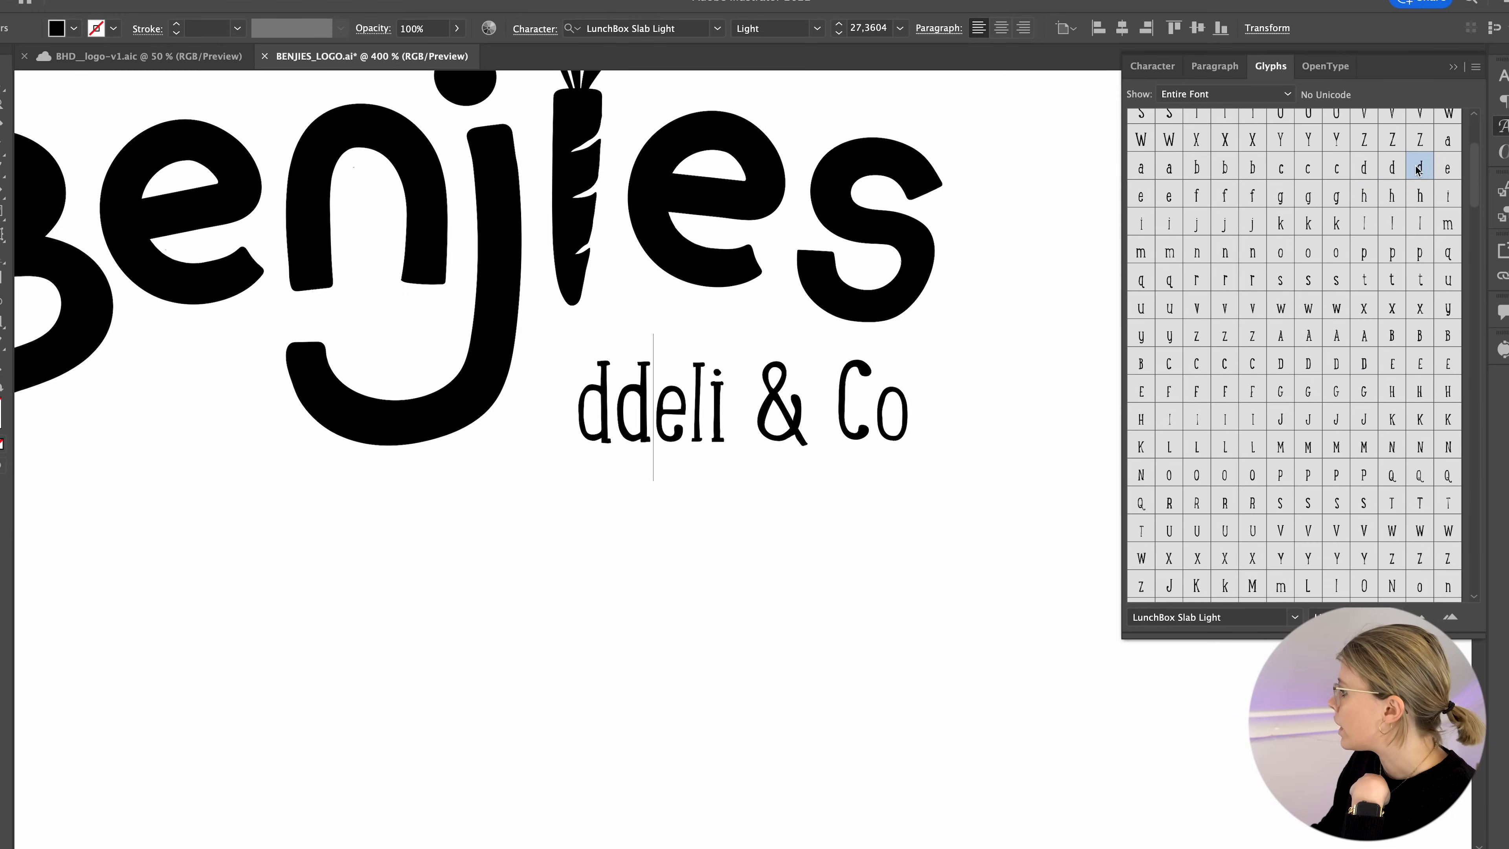
pyautogui.doubleClick(1363, 167)
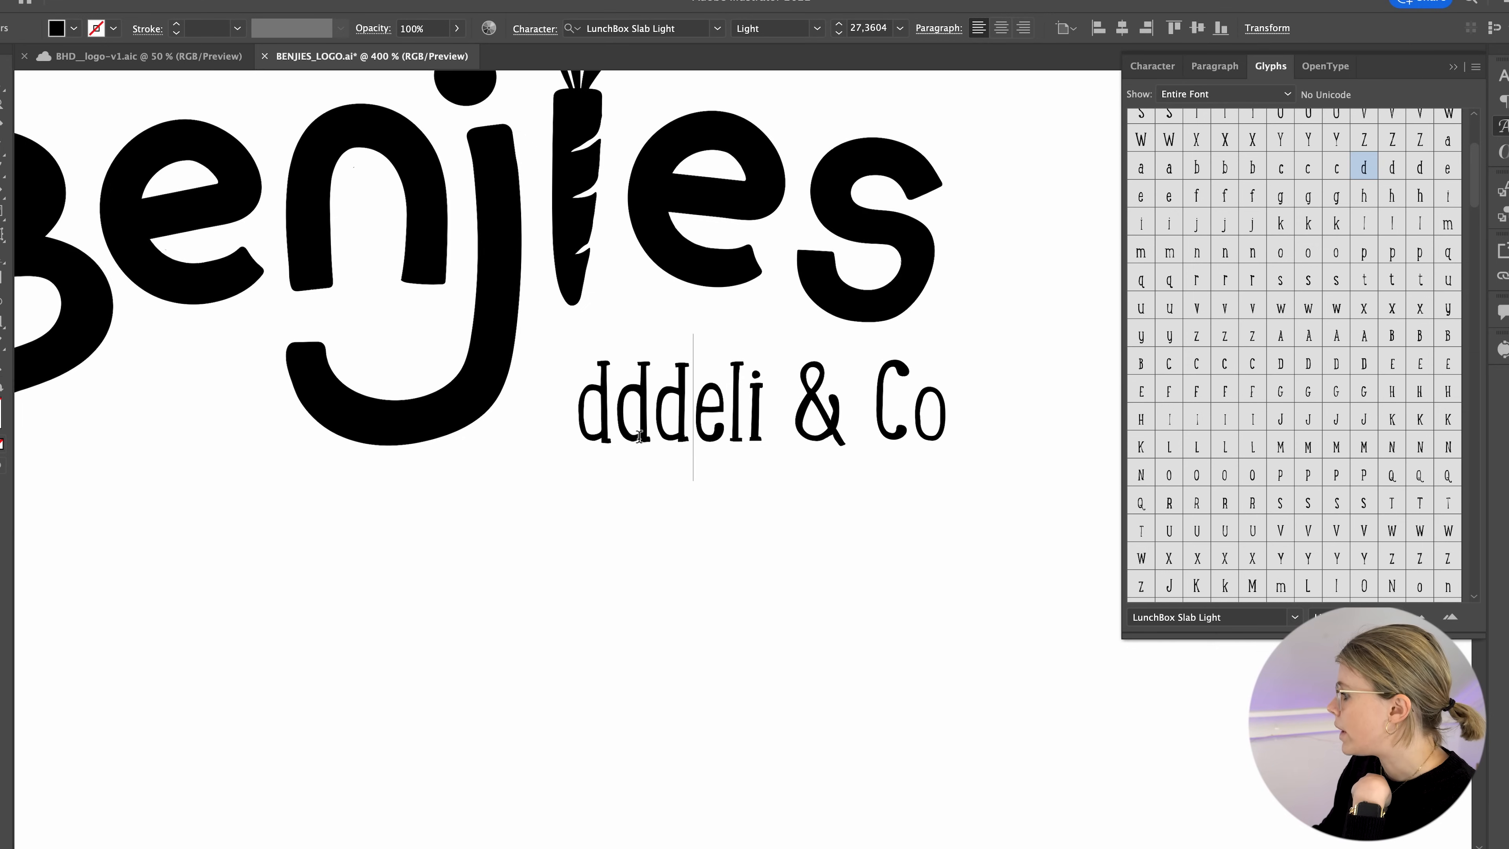
pyautogui.moveTo(652, 410); pyautogui.dragTo(478, 424)
pyautogui.press('BackSpace')
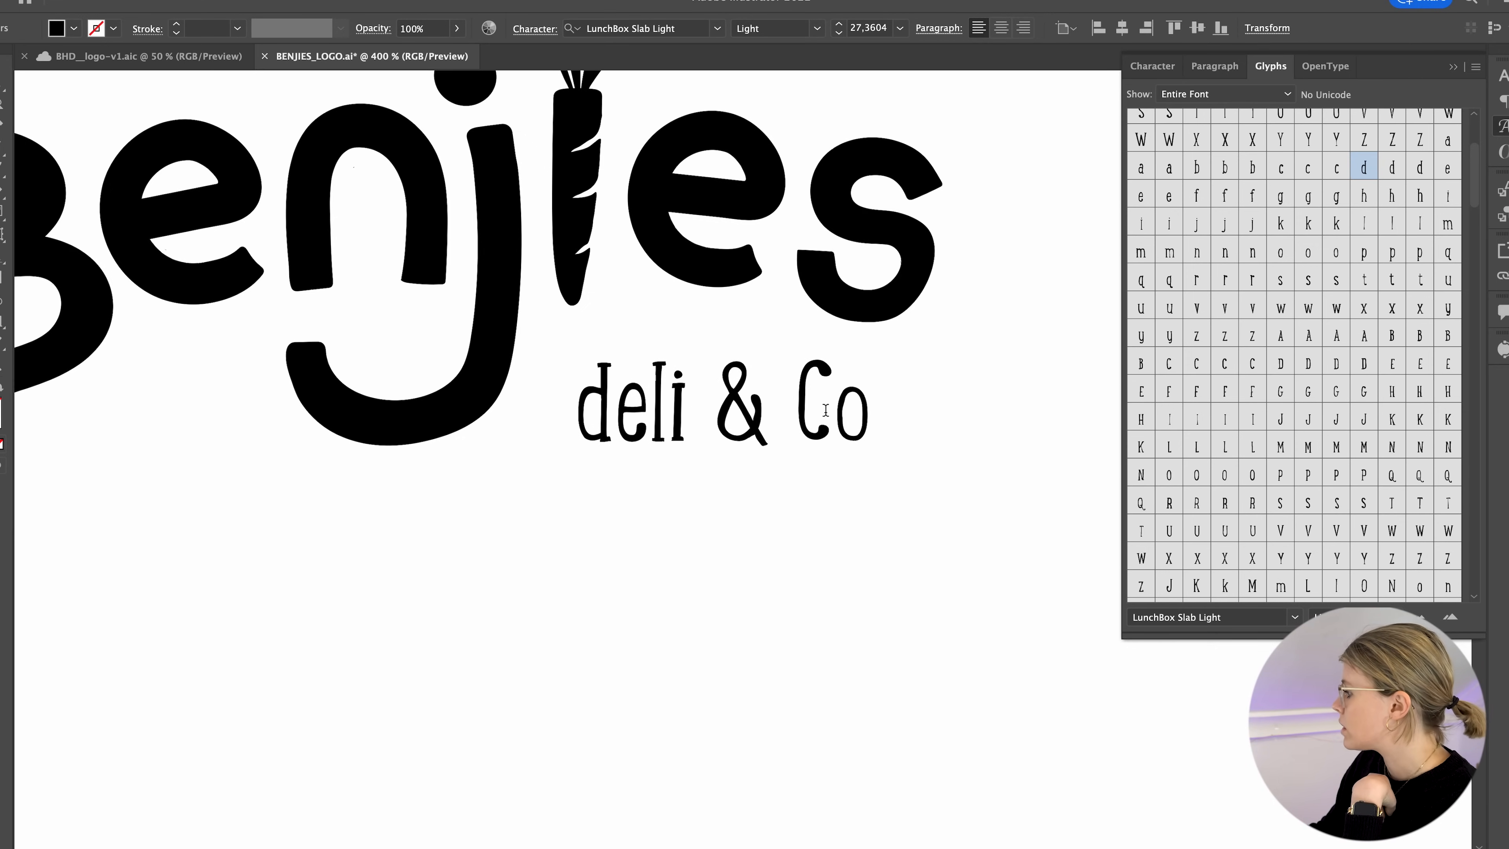
# - Replace the tagline's capital C with two alternate C glyphs, and delete the first one to keep the last
pyautogui.moveTo(831, 409); pyautogui.dragTo(796, 409)
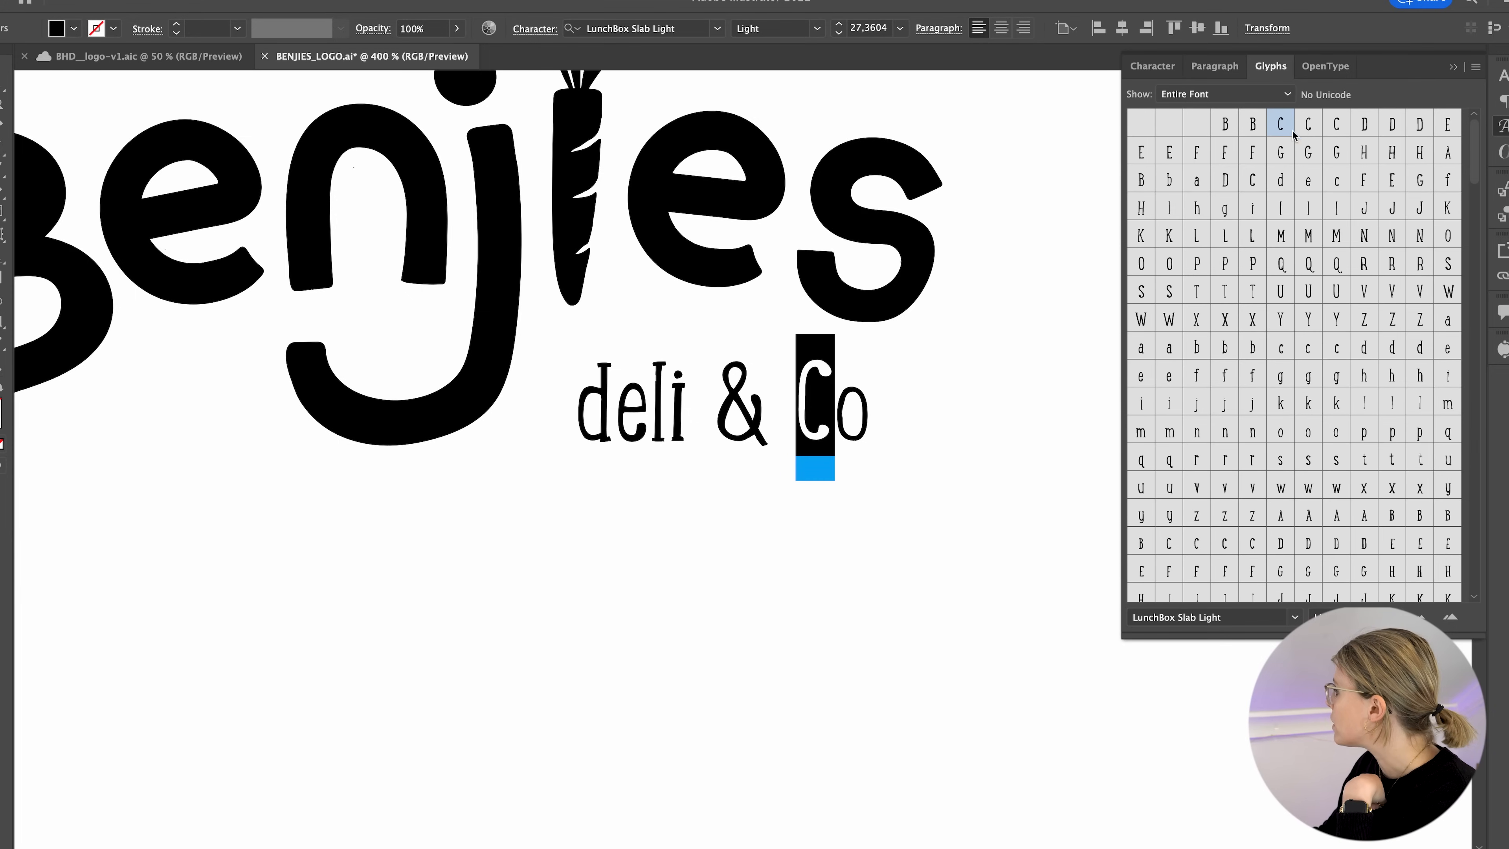
pyautogui.doubleClick(1308, 124)
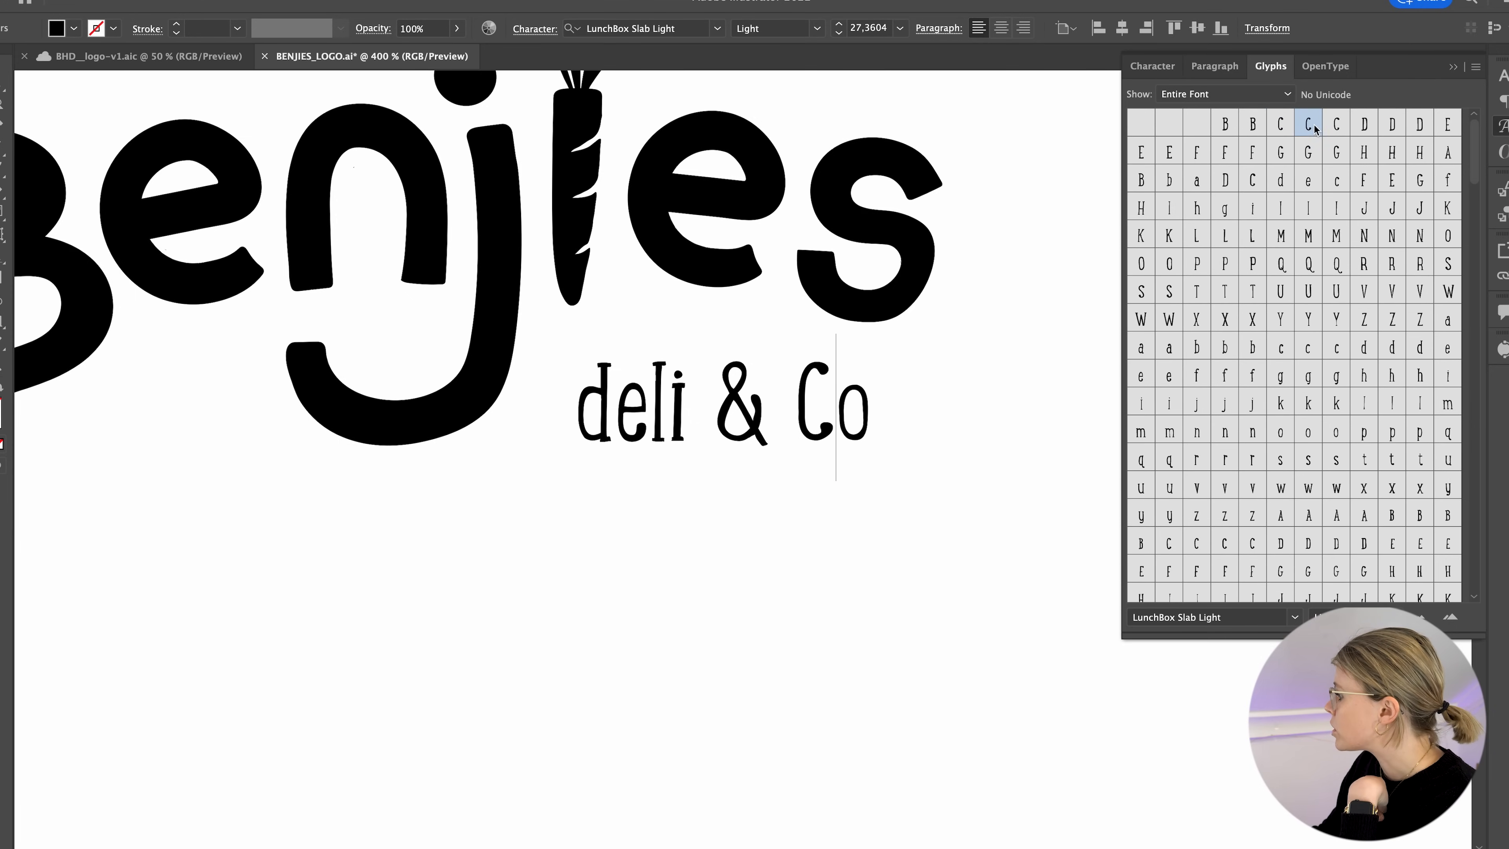
pyautogui.doubleClick(1335, 124)
pyautogui.moveTo(837, 398); pyautogui.dragTo(795, 395)
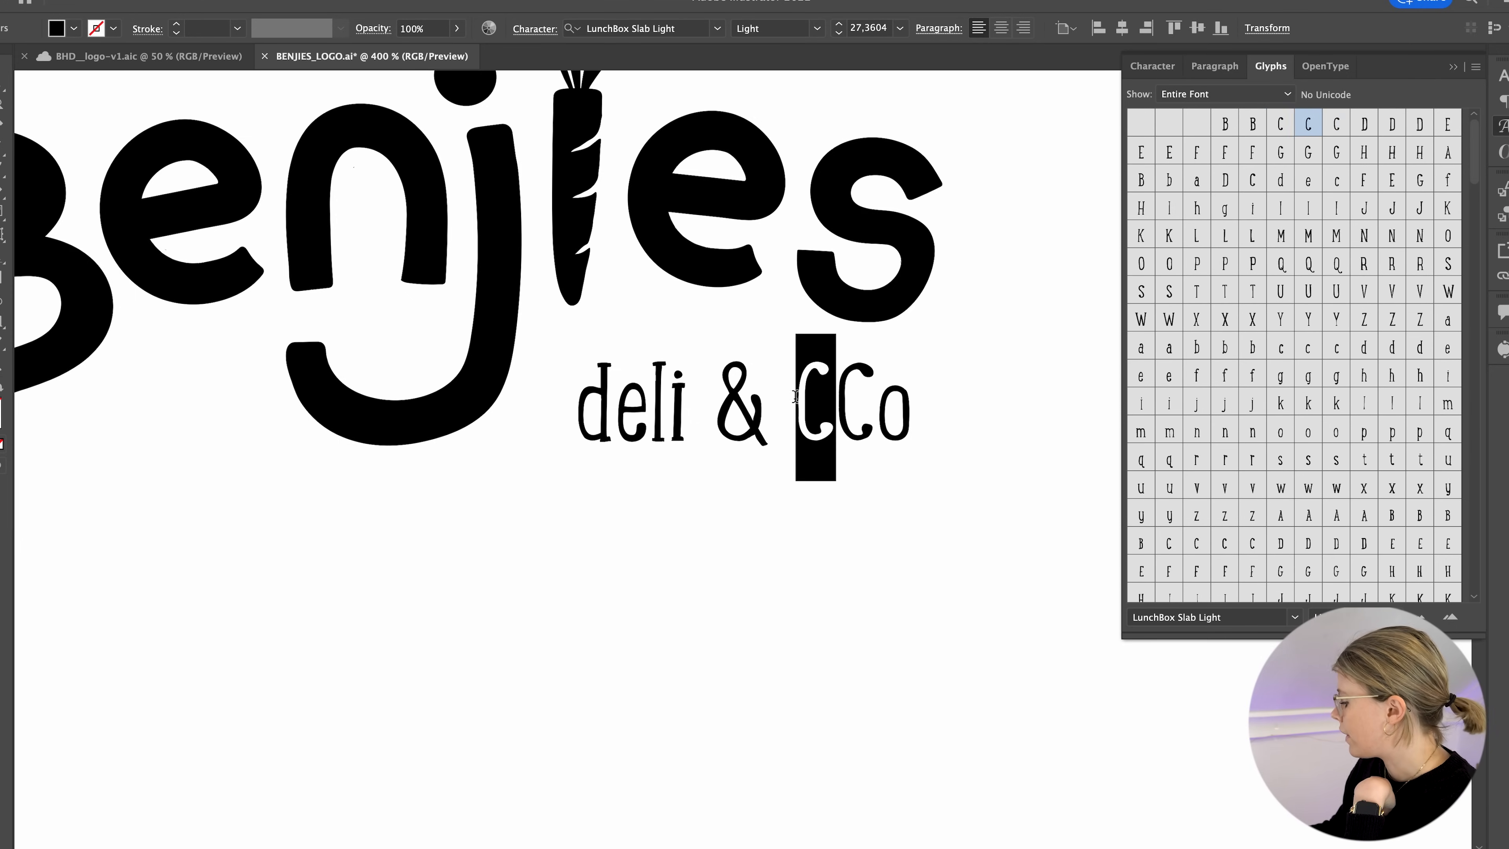
pyautogui.press('BackSpace')
# - Select the tagline's ampersand and examine the full LunchBox Slab Light glyph set for swash and decorative alternates
pyautogui.doubleClick(741, 396)
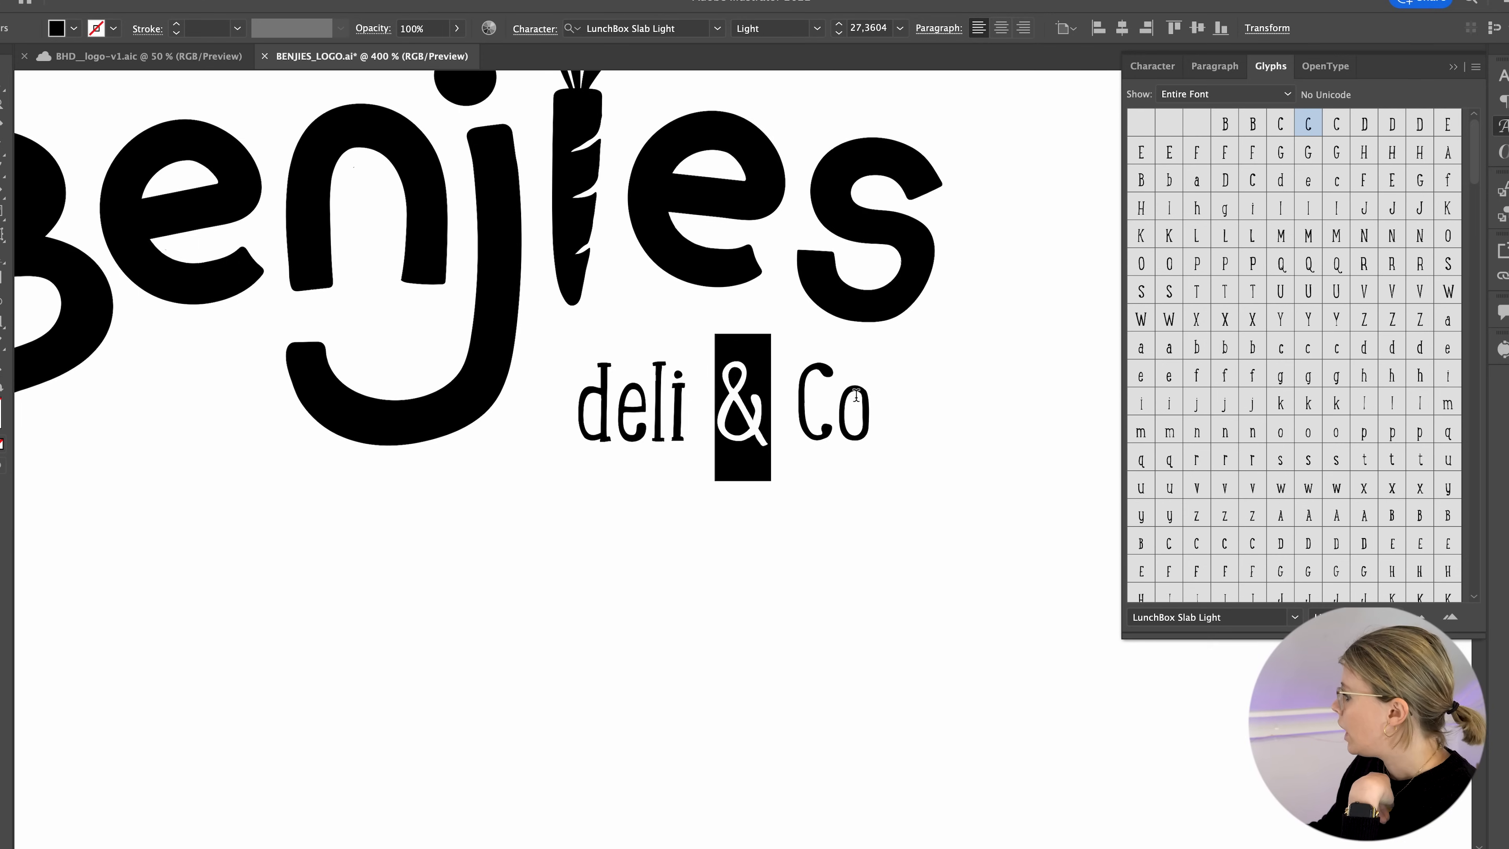
pyautogui.scroll(-3, 1202, 411)
pyautogui.scroll(-15, 1202, 410)
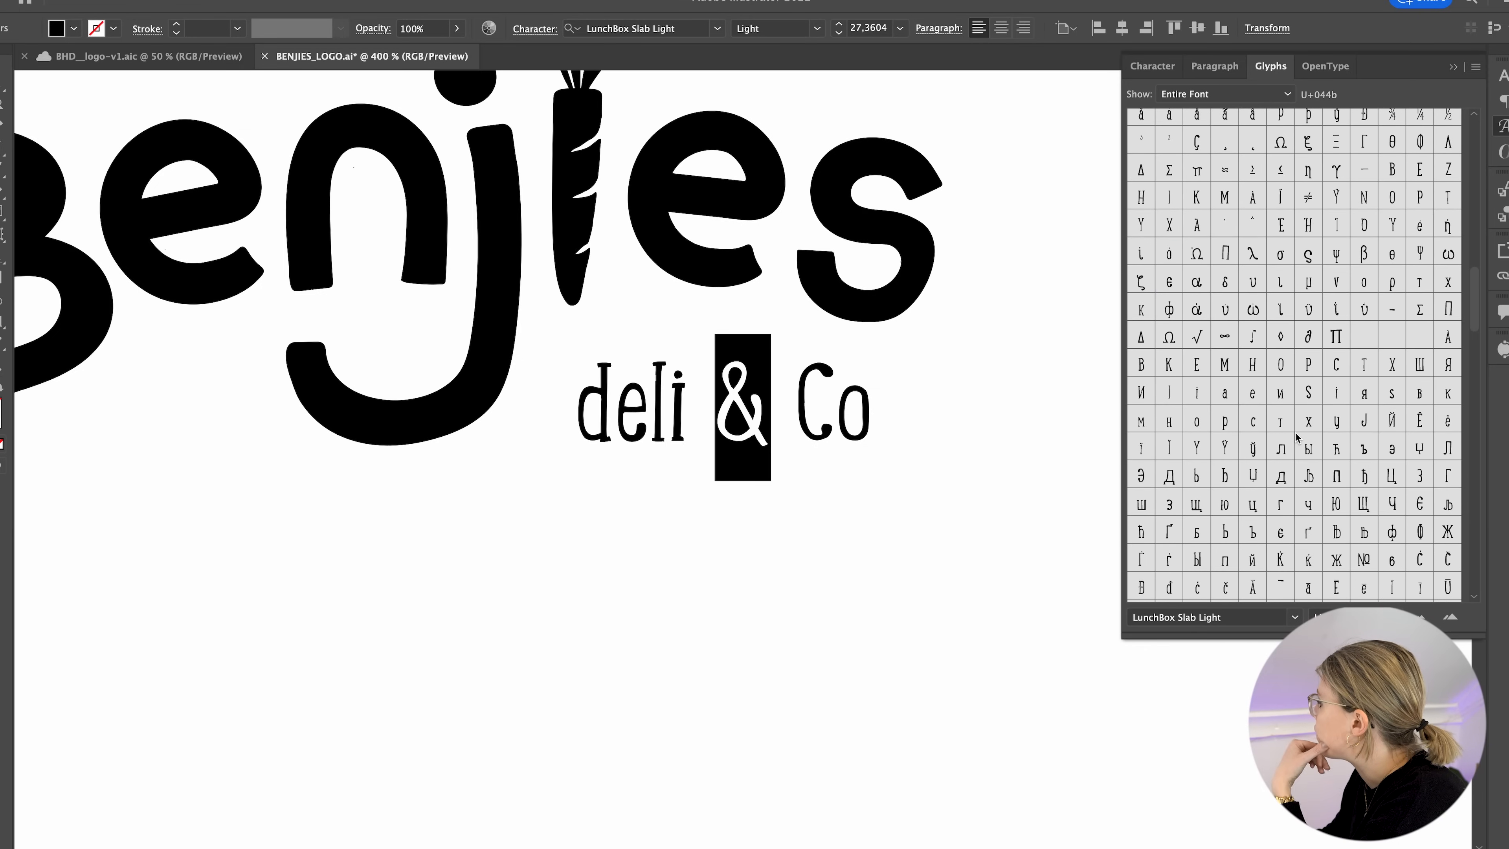
pyautogui.scroll(-15, 1296, 437)
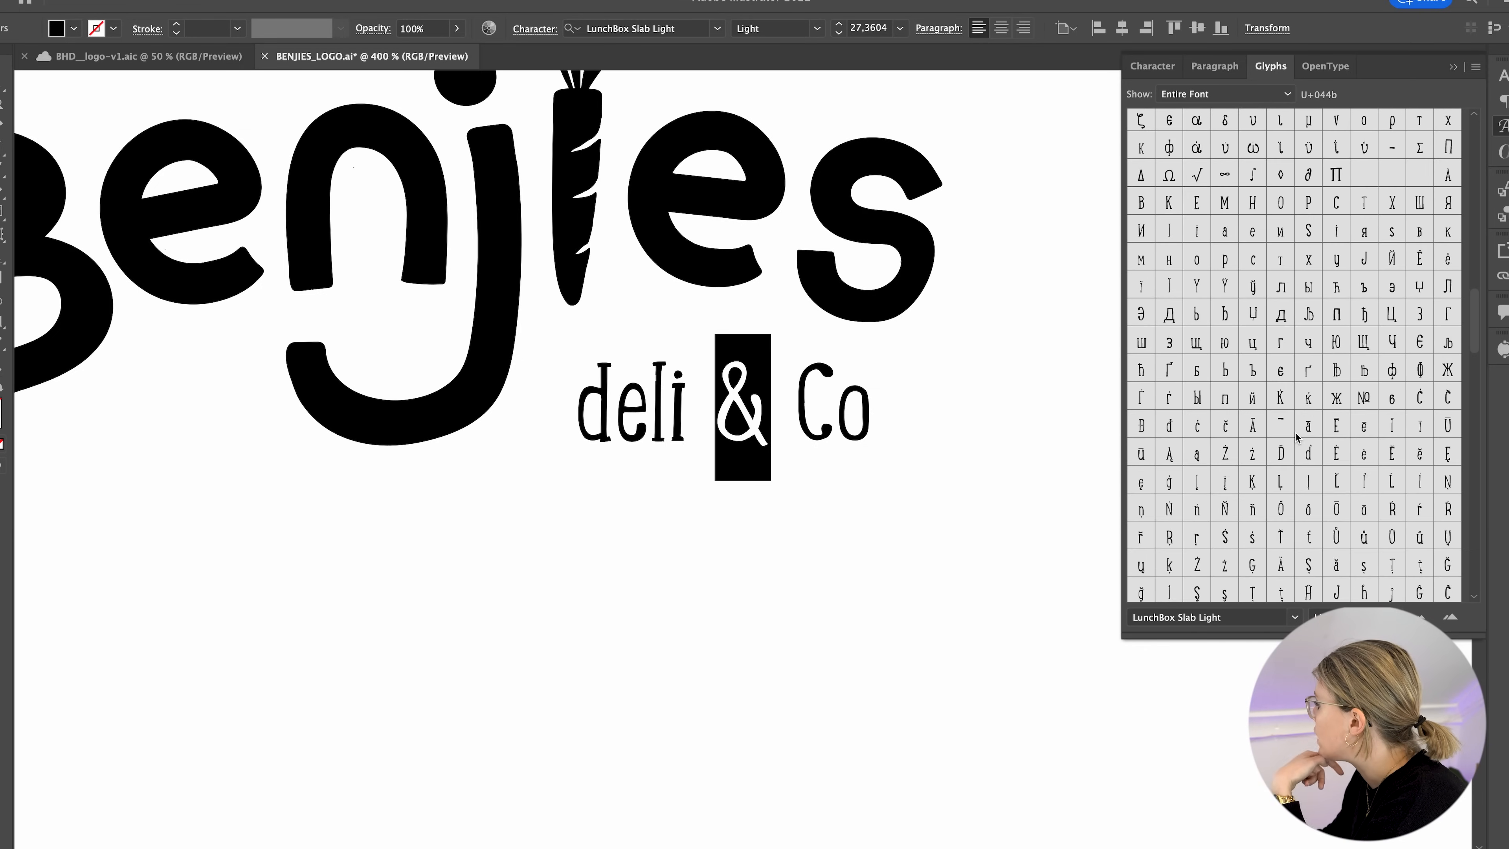
pyautogui.scroll(-15, 1296, 437)
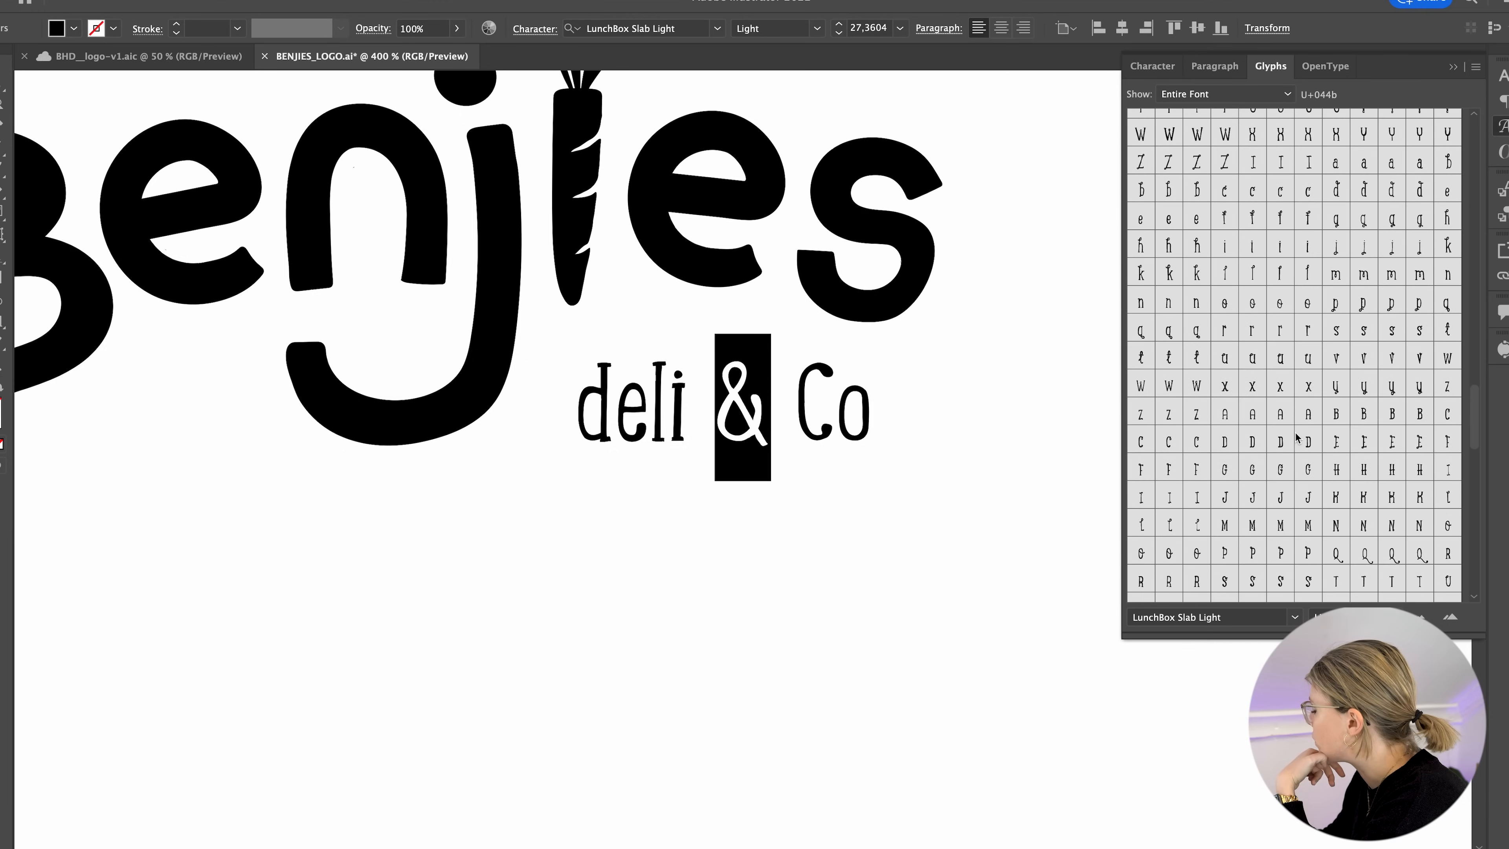
pyautogui.scroll(-5, 1296, 437)
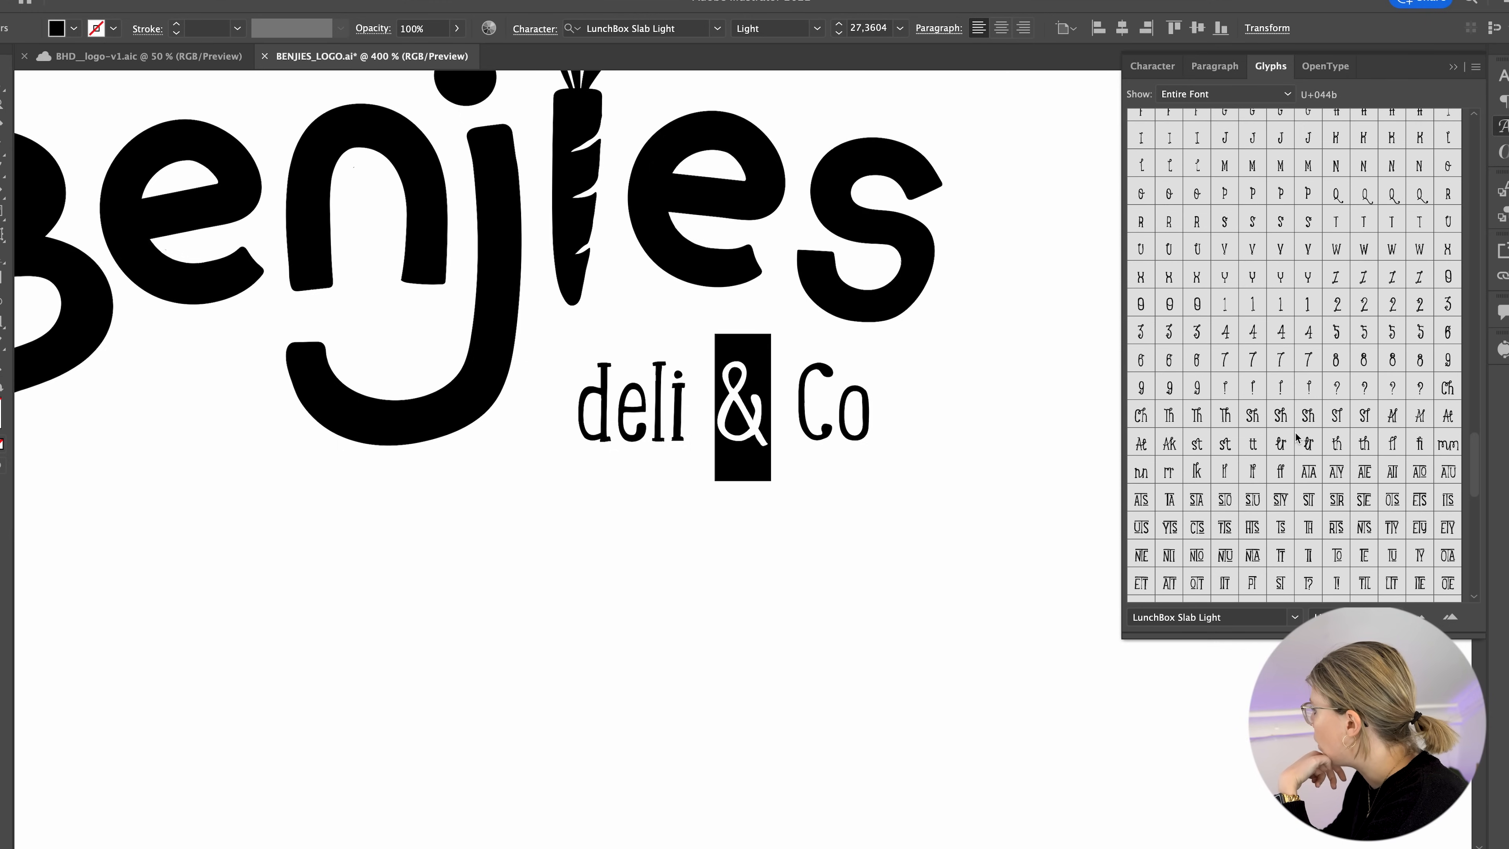
pyautogui.scroll(-15, 1296, 437)
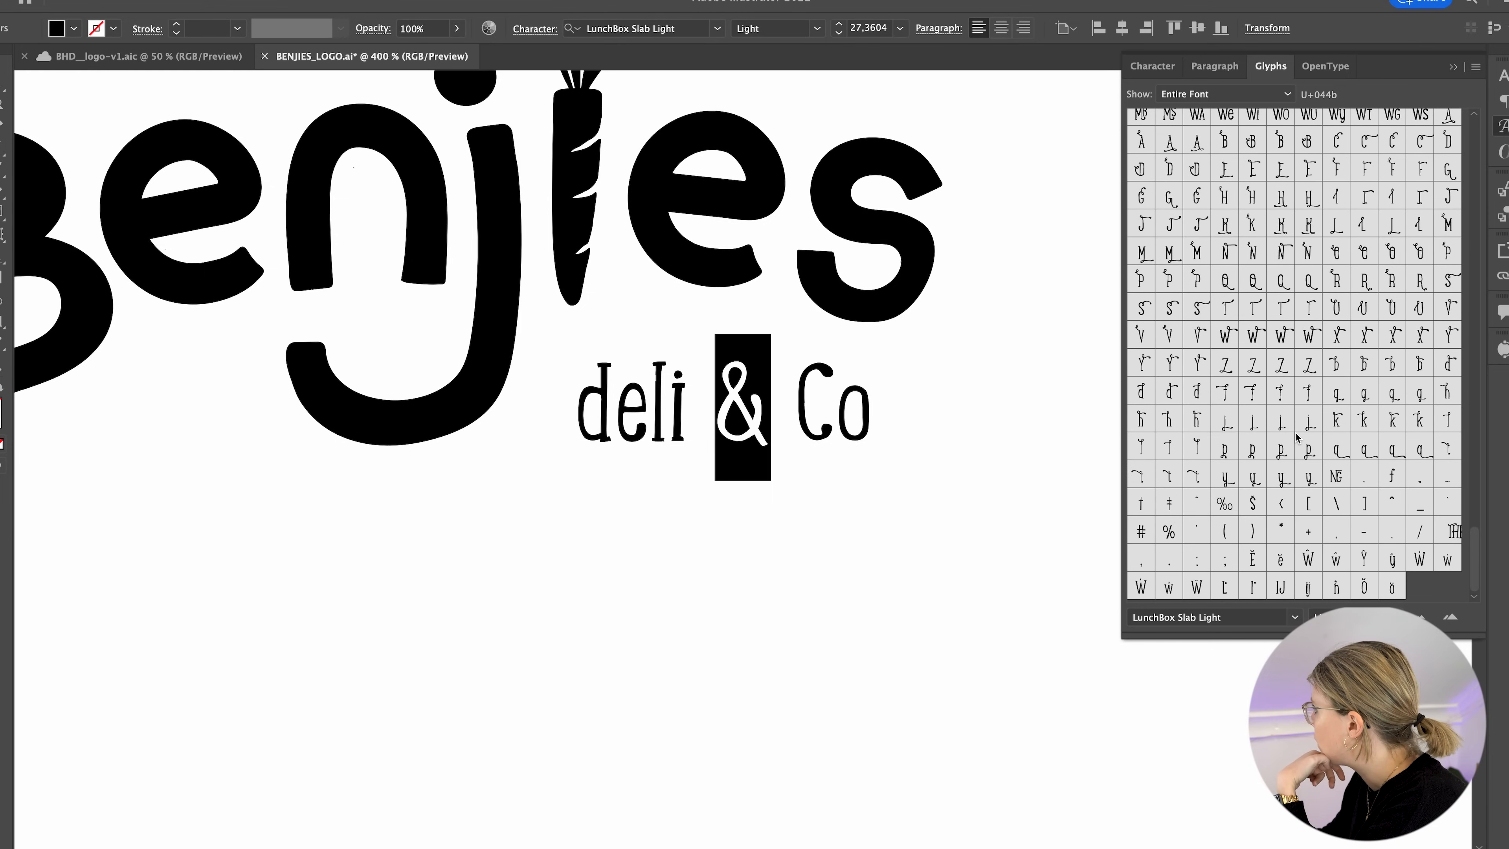
pyautogui.scroll(3, 1296, 437)
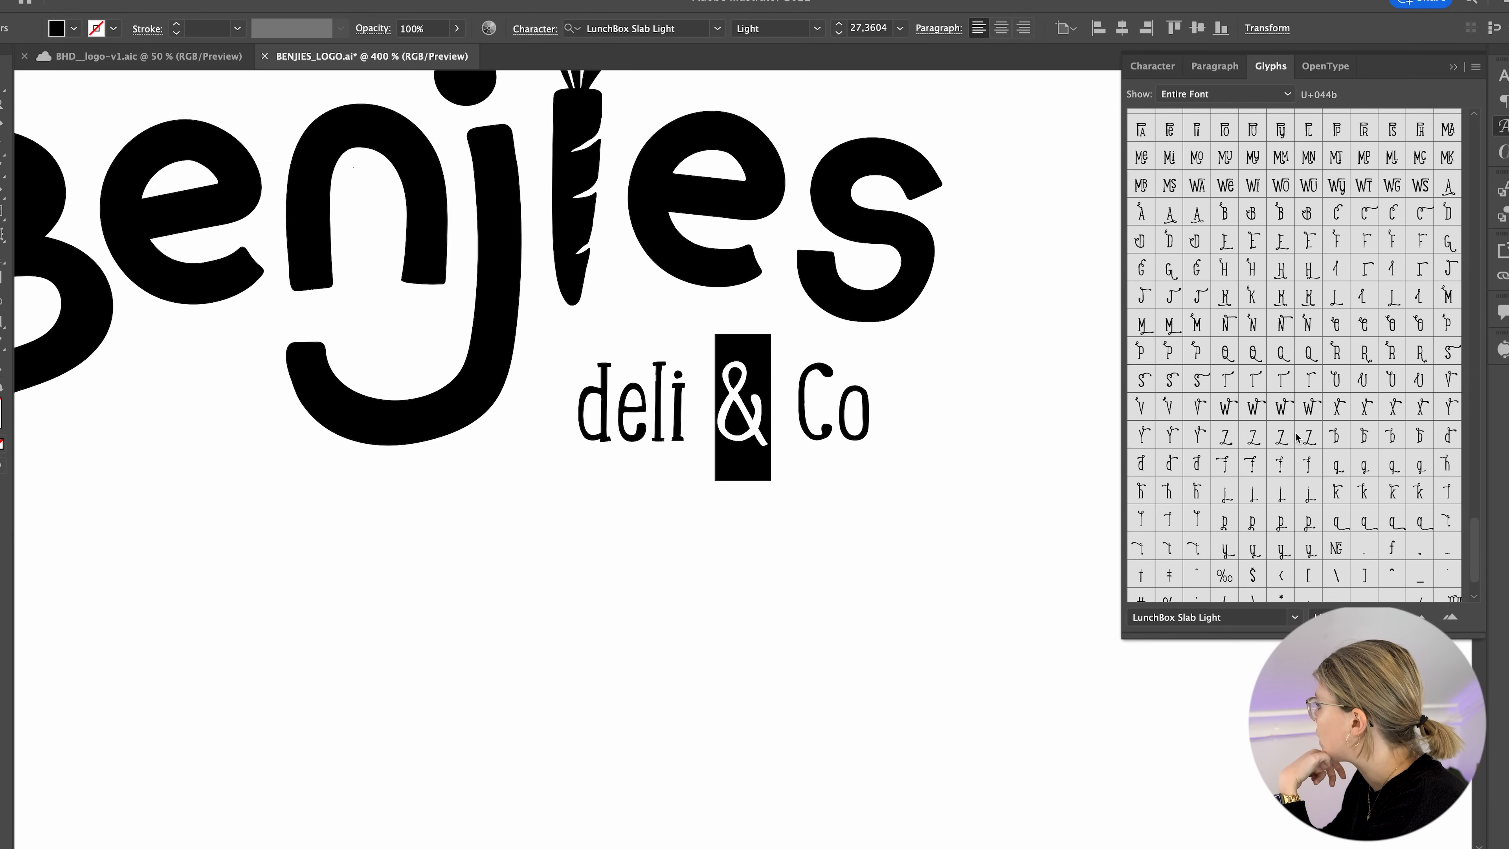
# - Try two swash capital D glyphs in place of the tagline's initial d, and undo both insertions
pyautogui.moveTo(617, 405); pyautogui.dragTo(576, 405)
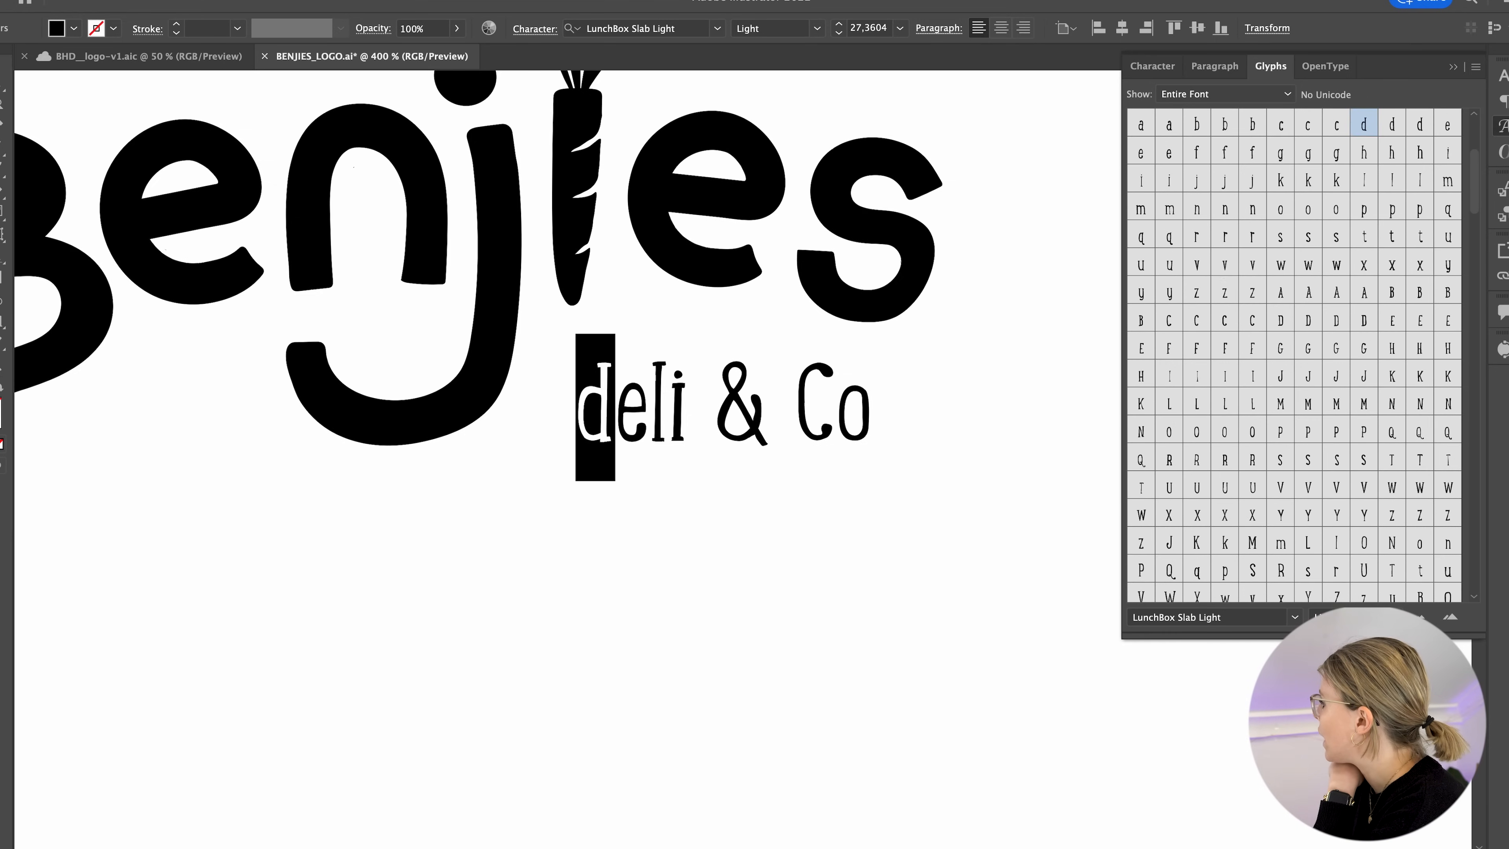
pyautogui.scroll(-15, 1218, 268)
pyautogui.scroll(3, 1227, 266)
pyautogui.doubleClick(1205, 279)
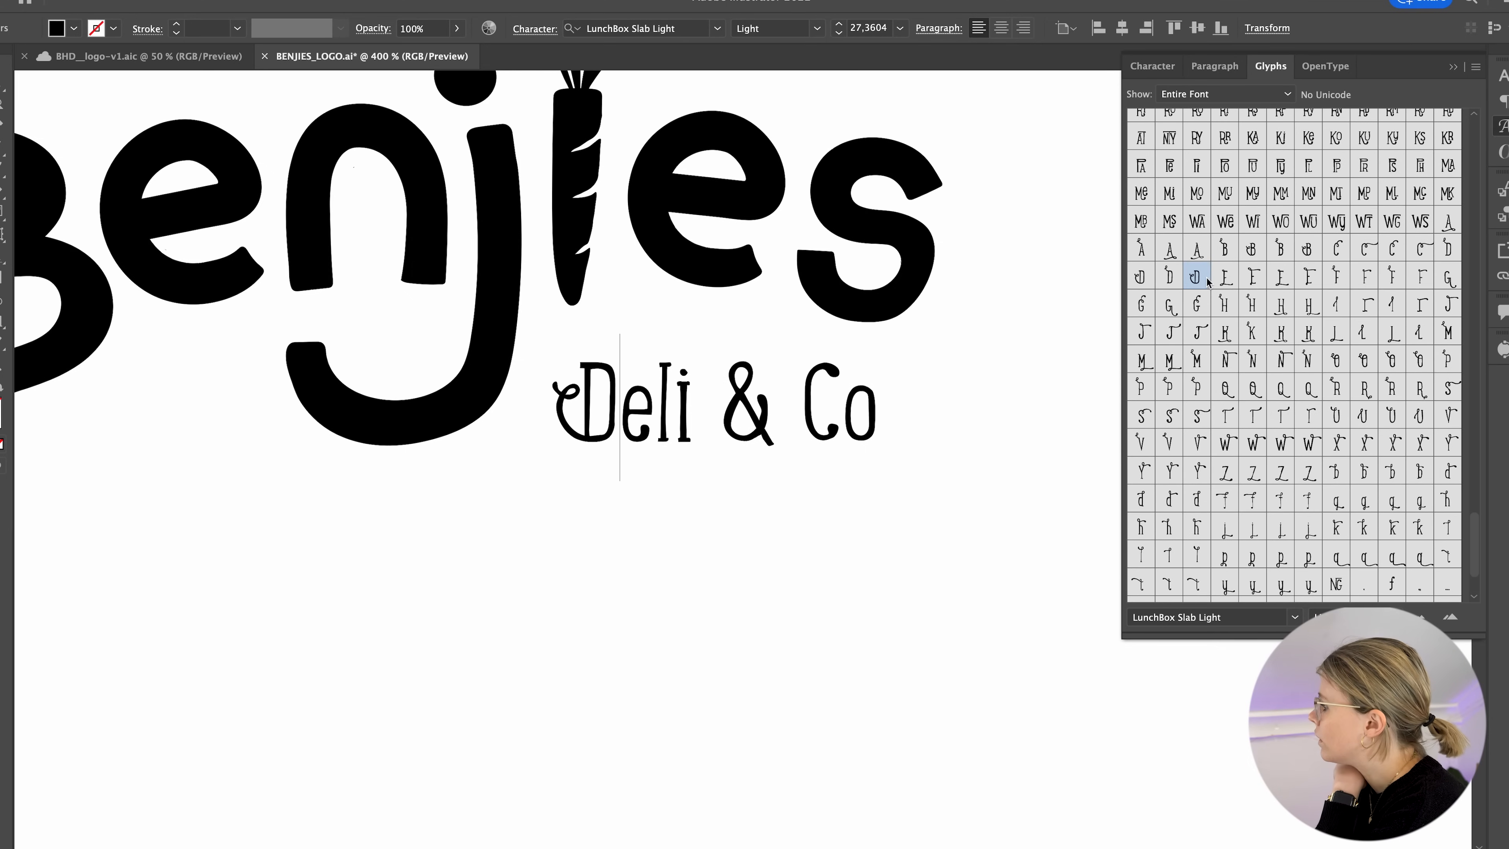
pyautogui.doubleClick(1141, 278)
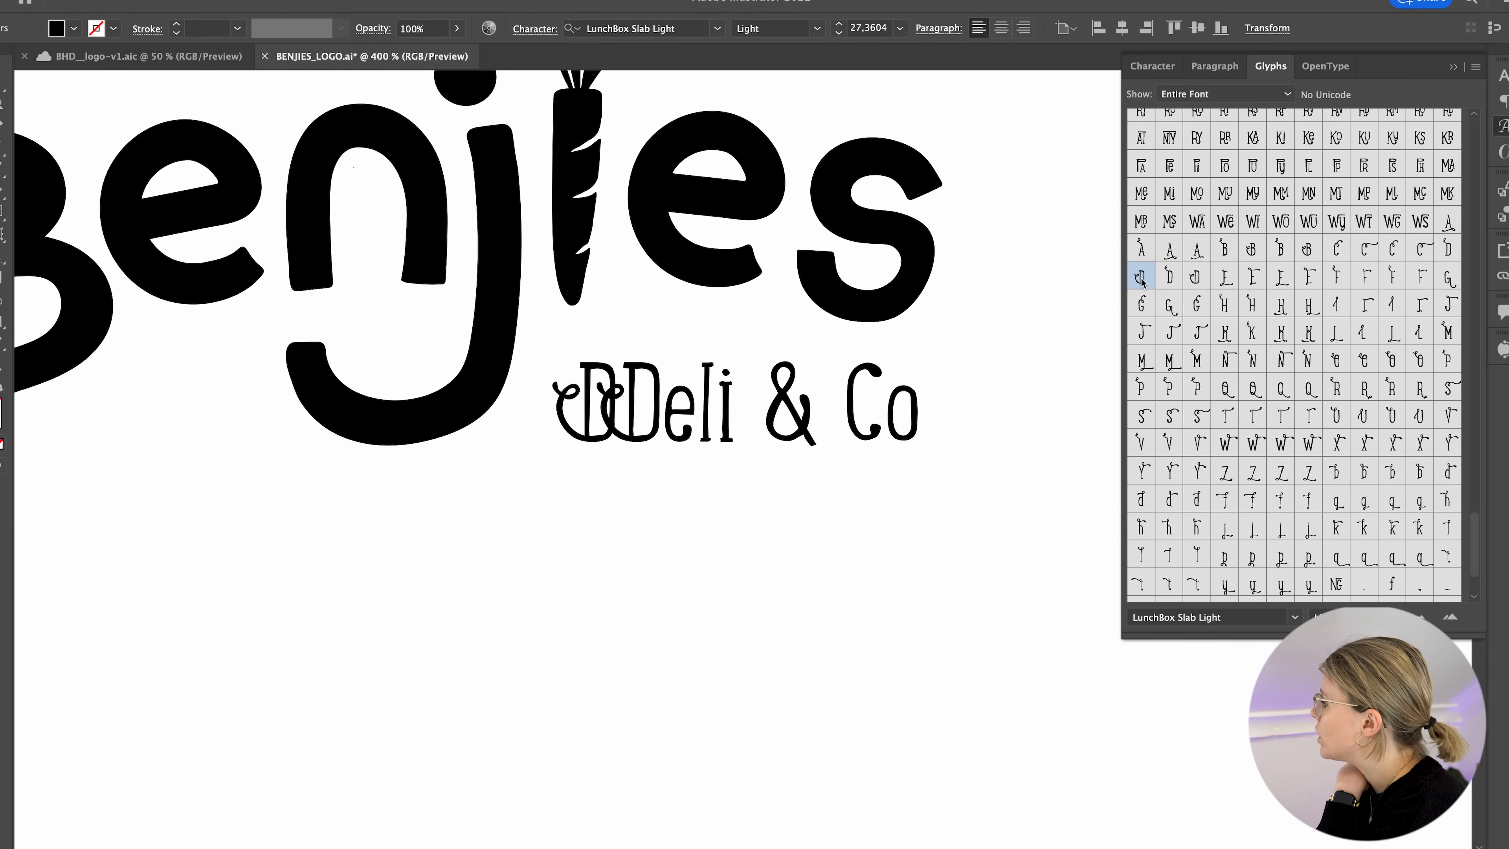
pyautogui.press('super+z')
pyautogui.press('super+z')
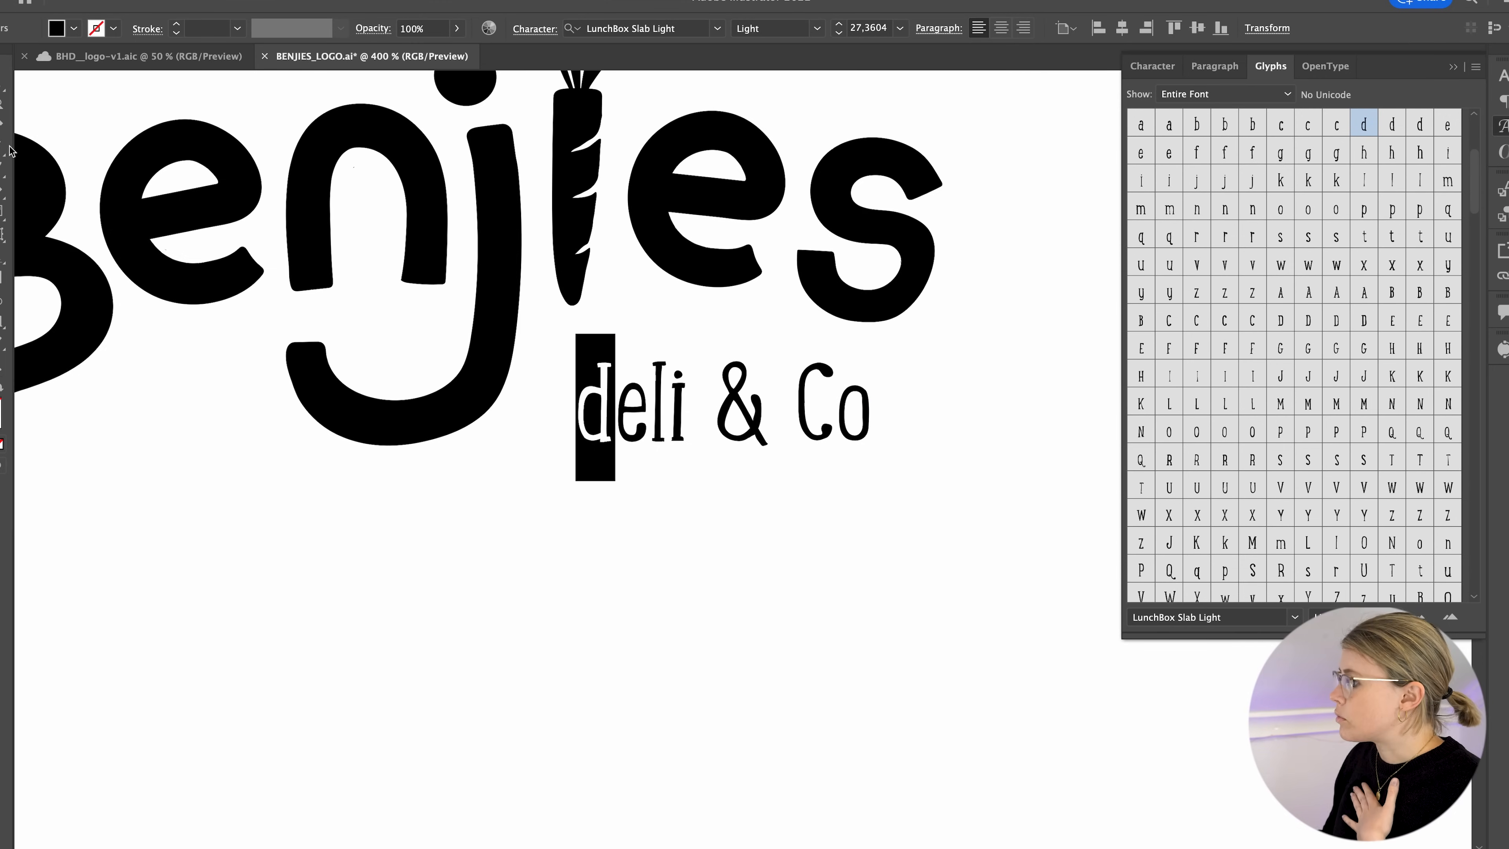
# - Finish editing the tagline text, select it as an object, and hide the glyph set
pyautogui.press('Escape')
pyautogui.click(796, 438)
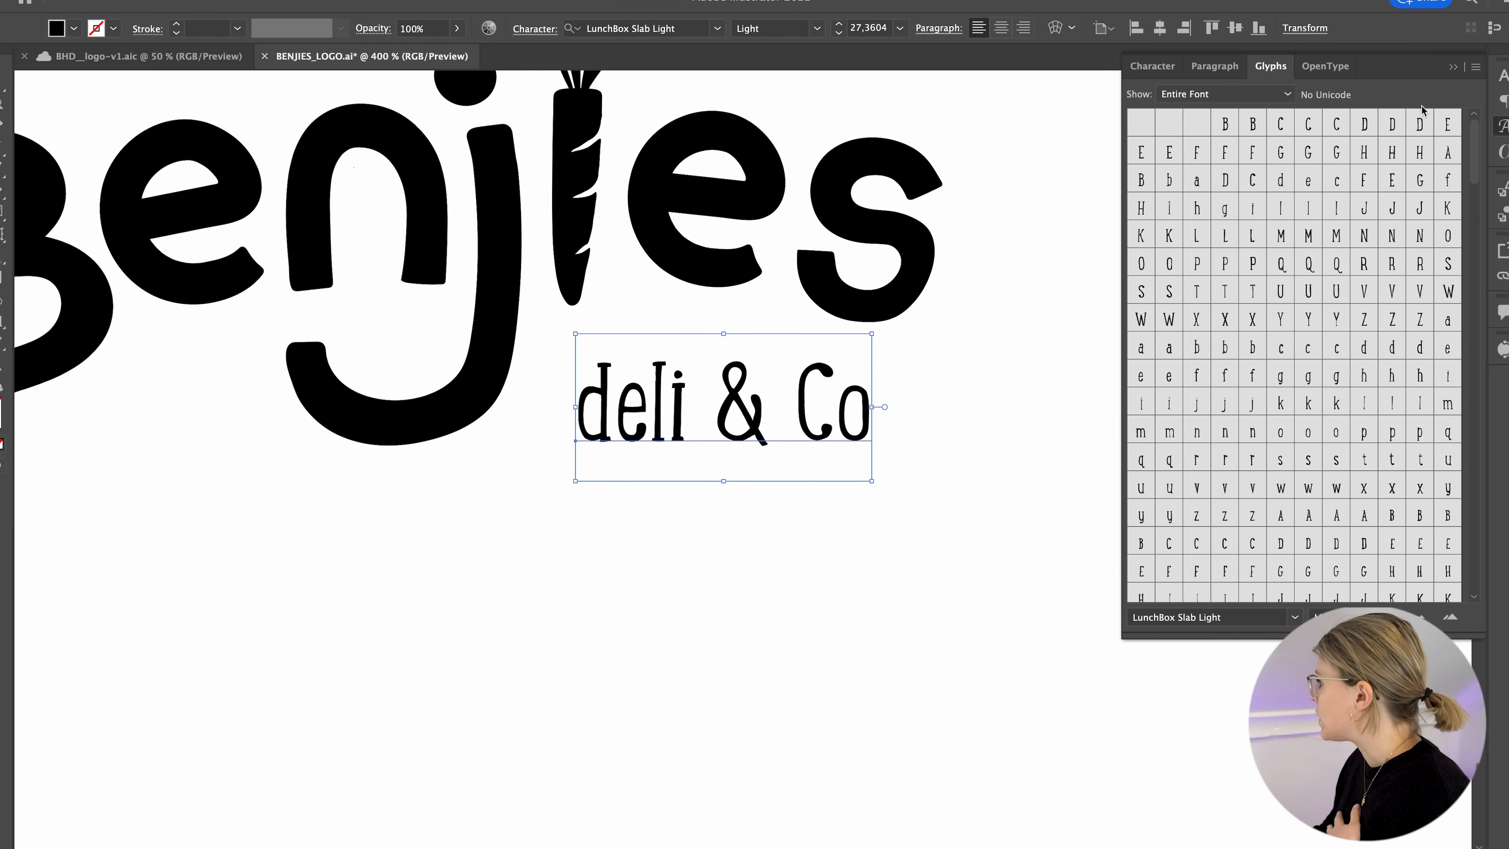
pyautogui.click(1453, 68)
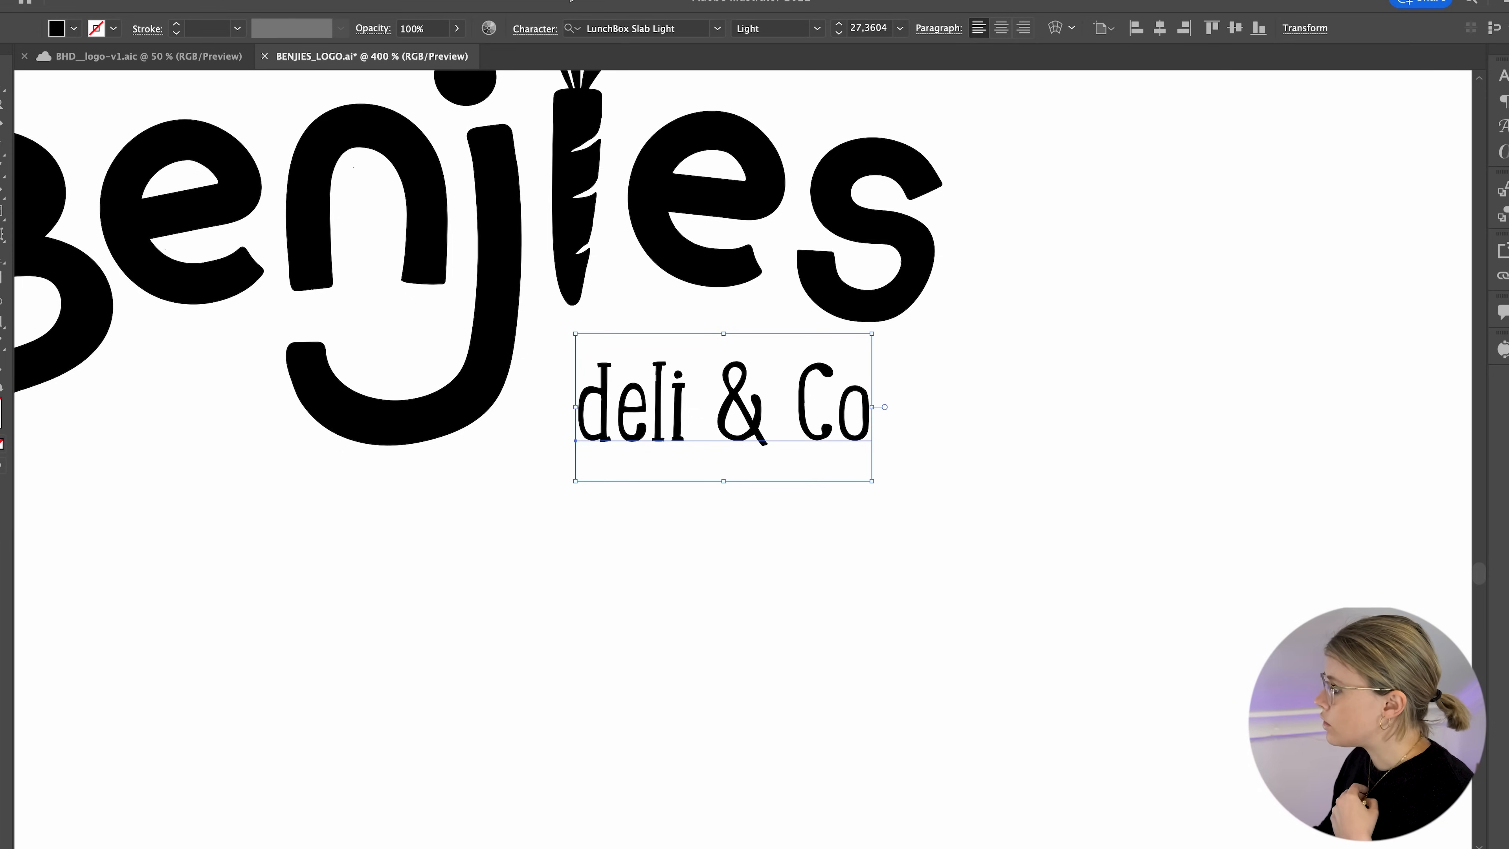
pyautogui.click(316, 0)
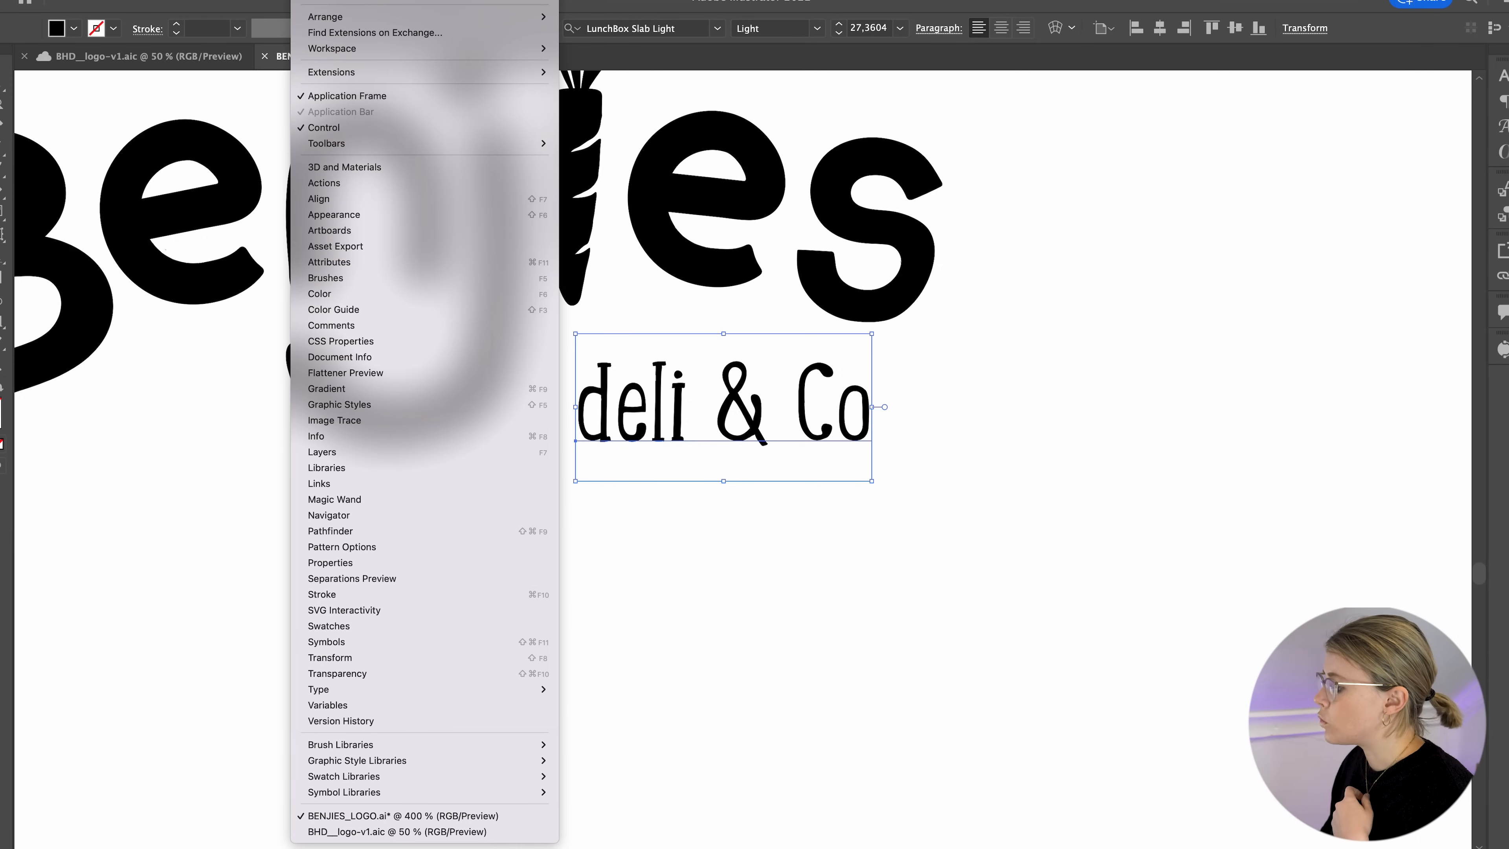
pyautogui.moveTo(522, 688)
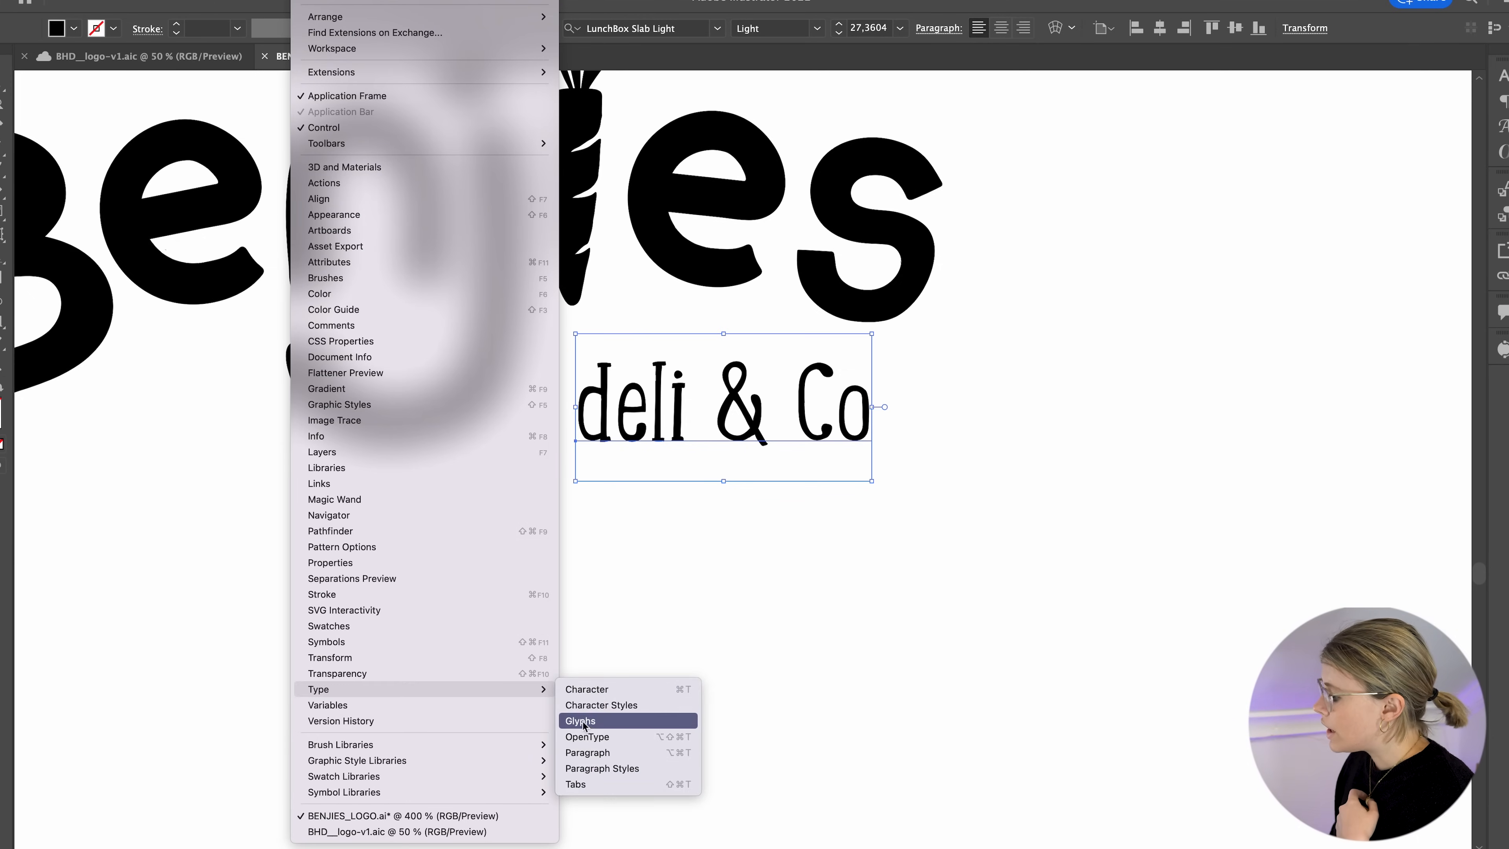
pyautogui.click(653, 584)
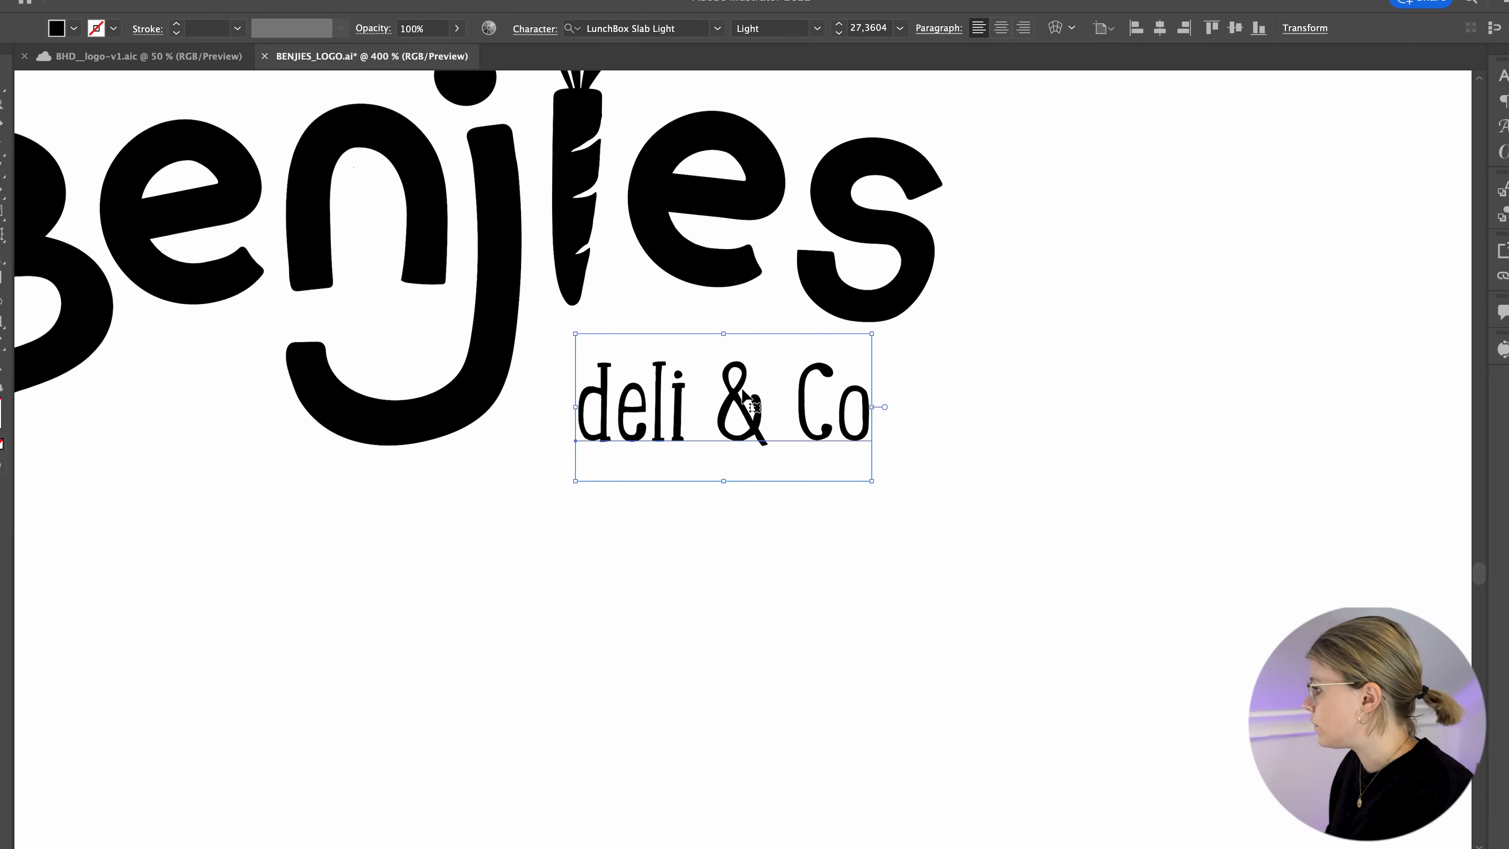
# - Move the tagline slightly left and up beneath the wordmark, and place a spare copy of it above the logo's upper left
pyautogui.moveTo(799, 431); pyautogui.dragTo(780, 426)
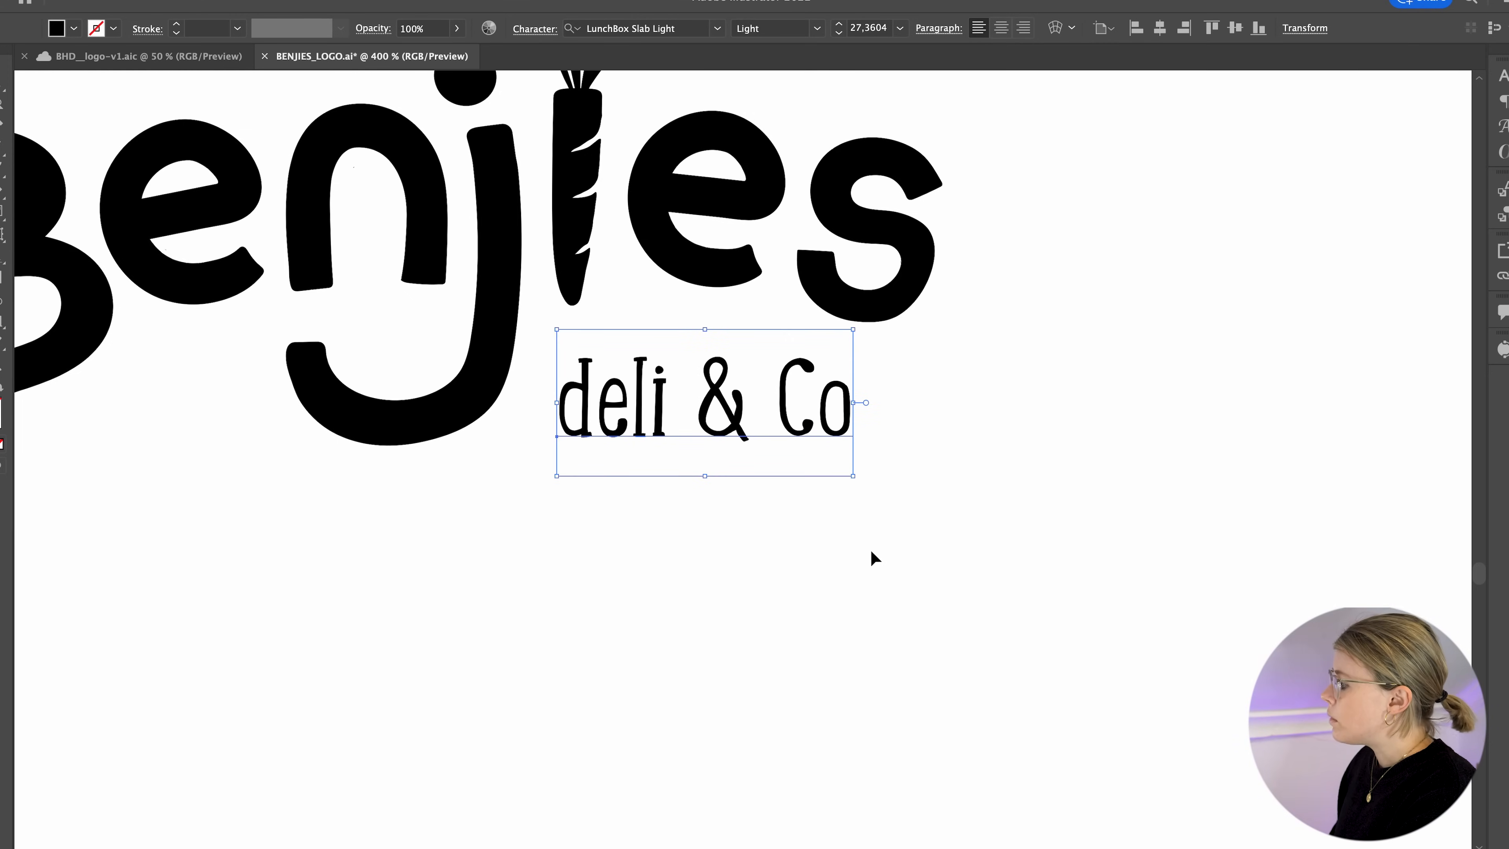
pyautogui.press('super+shift+b')
pyautogui.press('super+minus')
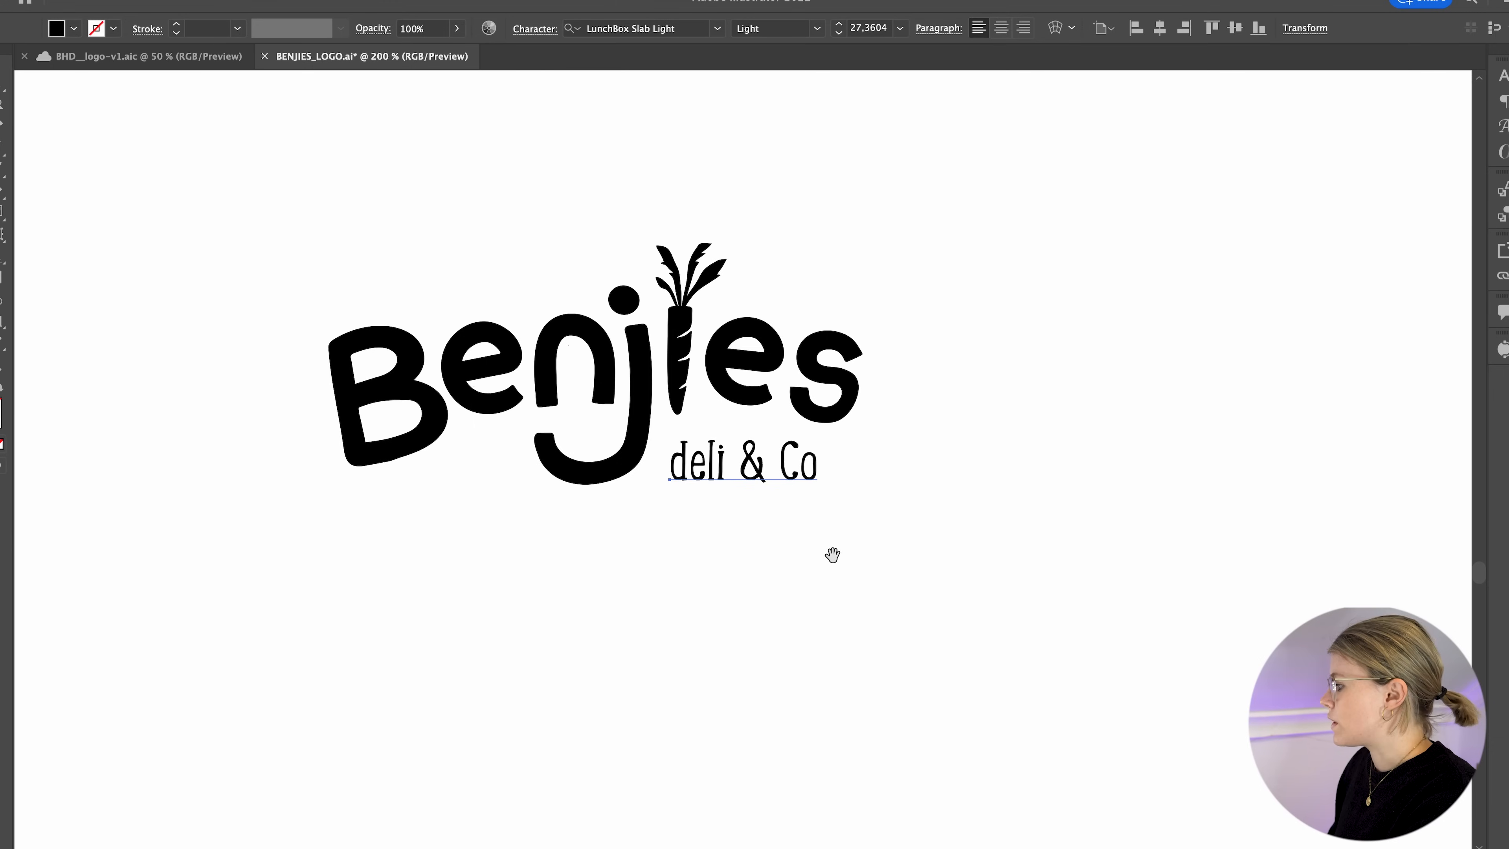
pyautogui.moveTo(831, 553); pyautogui.dragTo(970, 520)
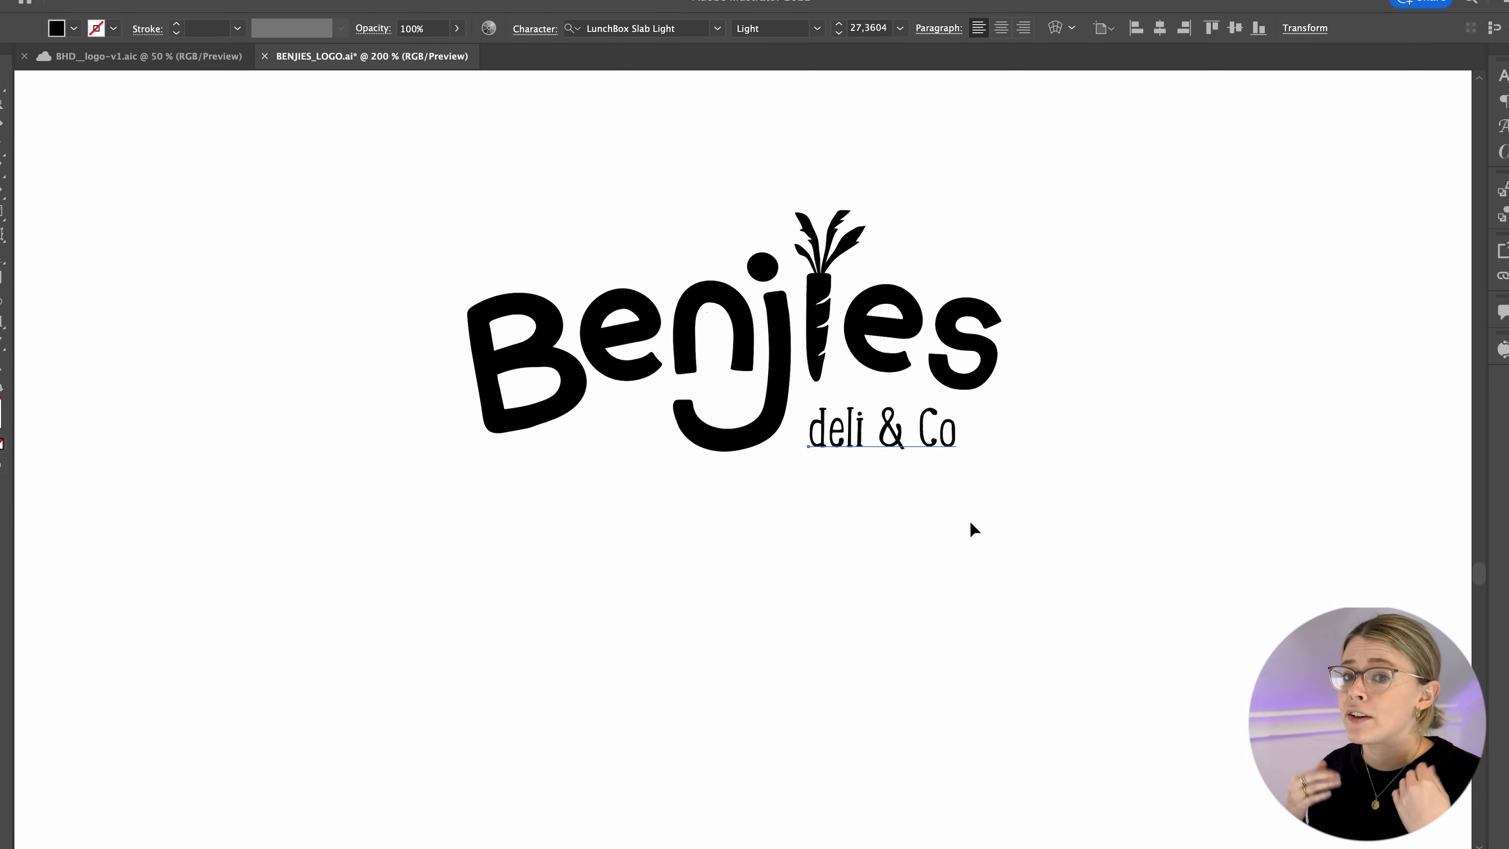
pyautogui.moveTo(930, 440); pyautogui.dragTo(202, 145)
pyautogui.click(304, 260)
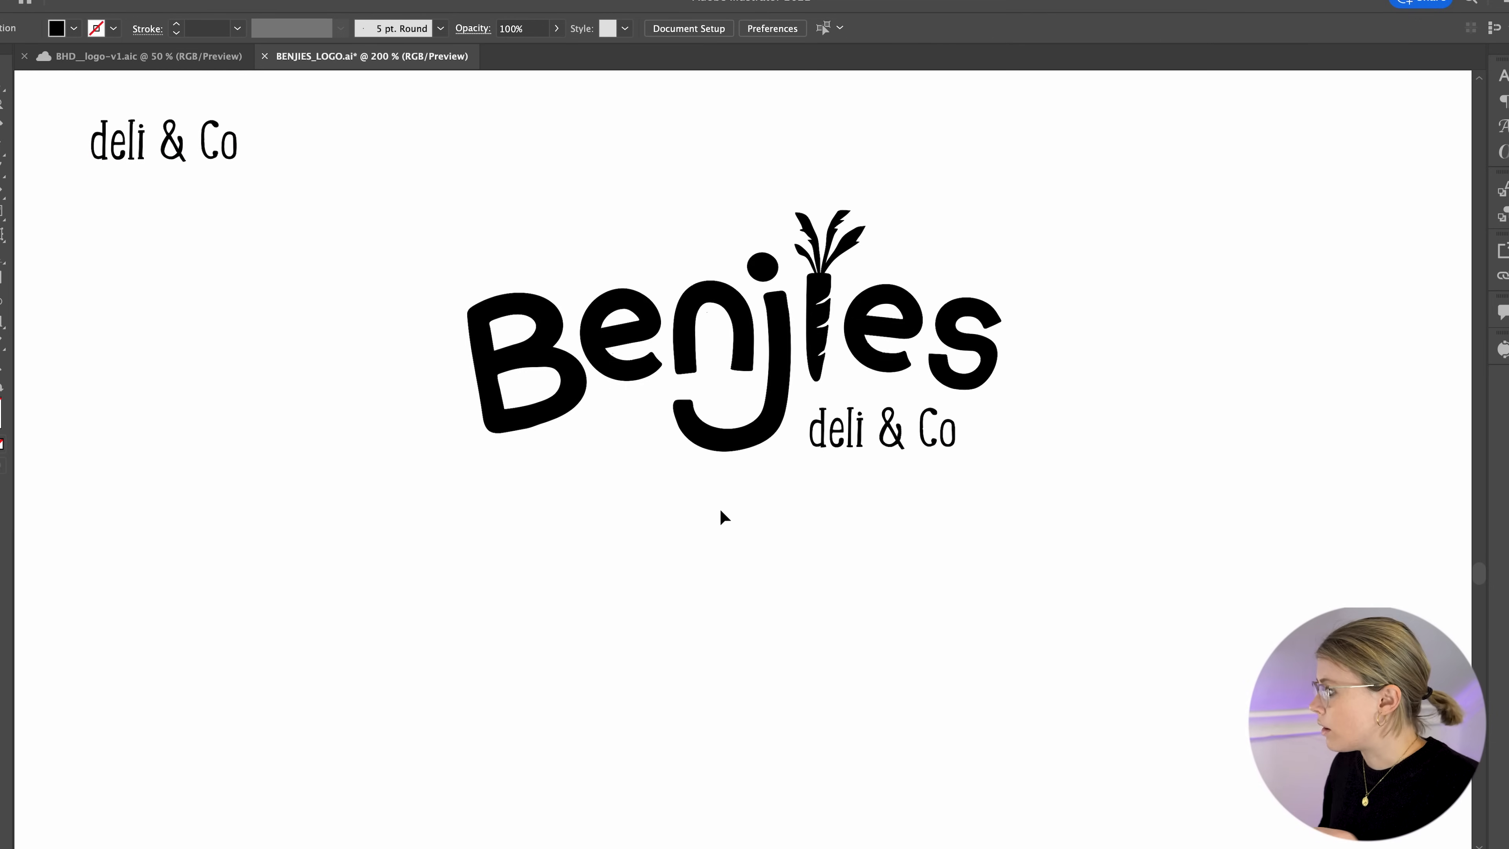
# - Compare the logo carrying the lowercase deli & Co tagline with the earlier logo versions, both in overview and close up
pyautogui.press('super+equal')
pyautogui.moveTo(890, 512); pyautogui.dragTo(632, 606)
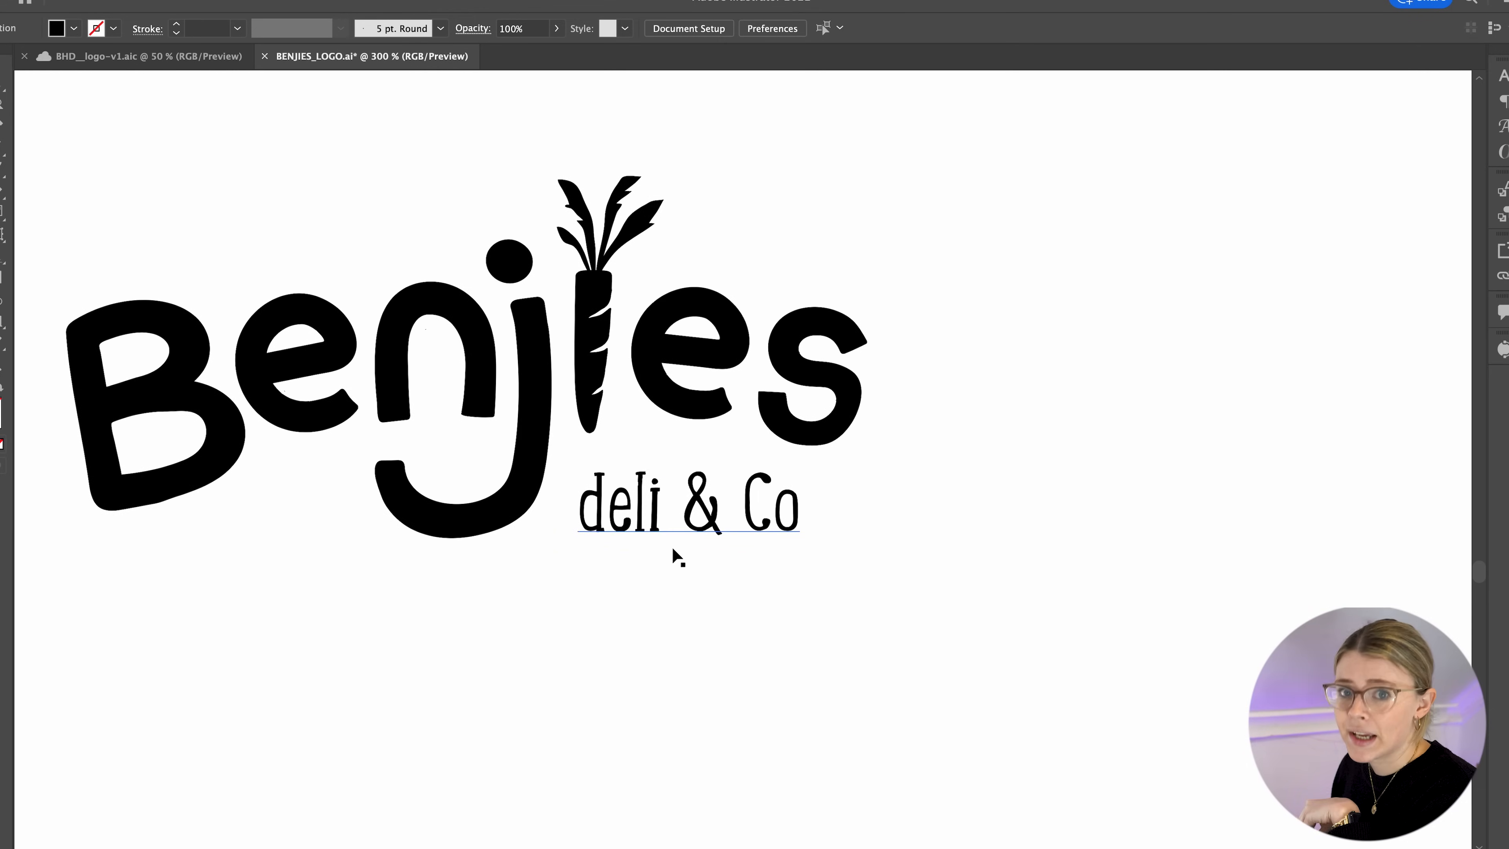
pyautogui.press('super+minus')
pyautogui.press('super+minus')
pyautogui.press('super+minus')
pyautogui.press('super+minus')
pyautogui.press('super+minus')
pyautogui.moveTo(461, 457)
pyautogui.mouseDown()
pyautogui.moveTo(1150, 614)
pyautogui.moveTo(1080, 755)
pyautogui.moveTo(903, 398)
pyautogui.moveTo(455, 438)
pyautogui.mouseUp()
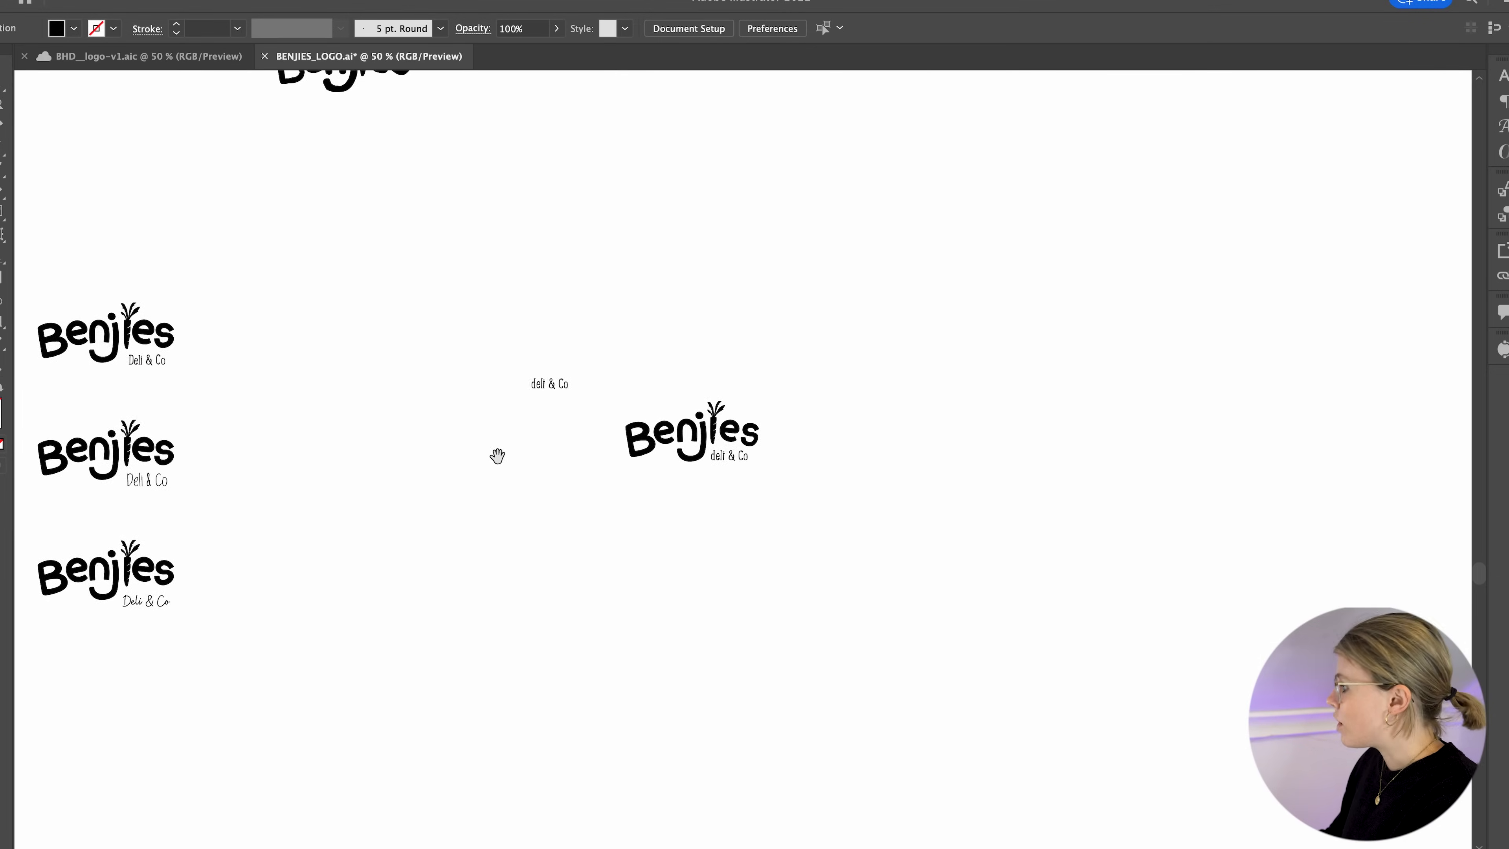
pyautogui.press('super+plus')
pyautogui.press('super+plus')
pyautogui.press('super+plus')
pyautogui.press('super+plus')
pyautogui.moveTo(642, 489); pyautogui.dragTo(787, 646)
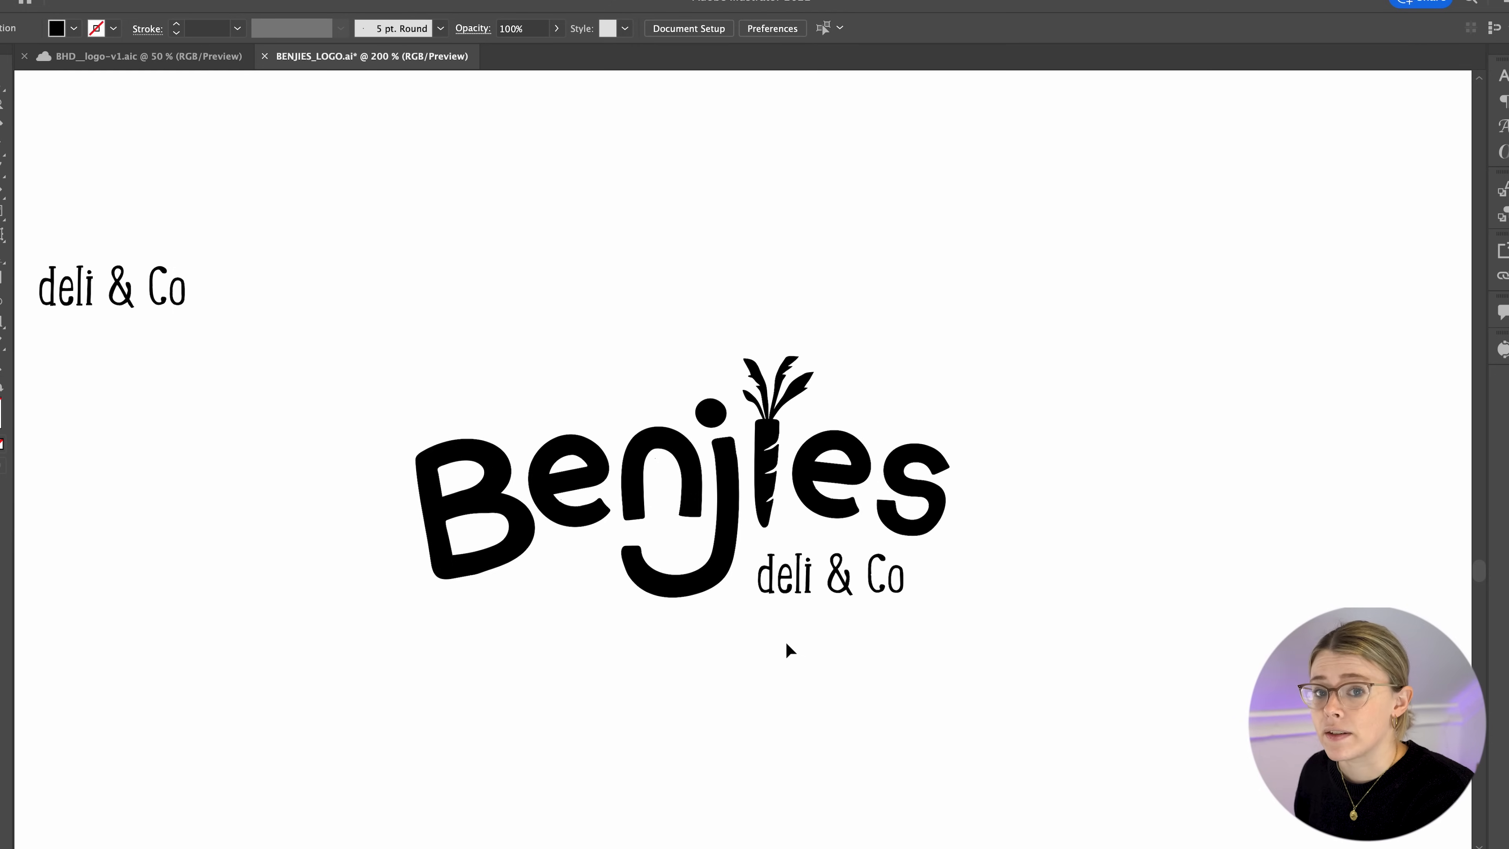
pyautogui.press('super+plus')
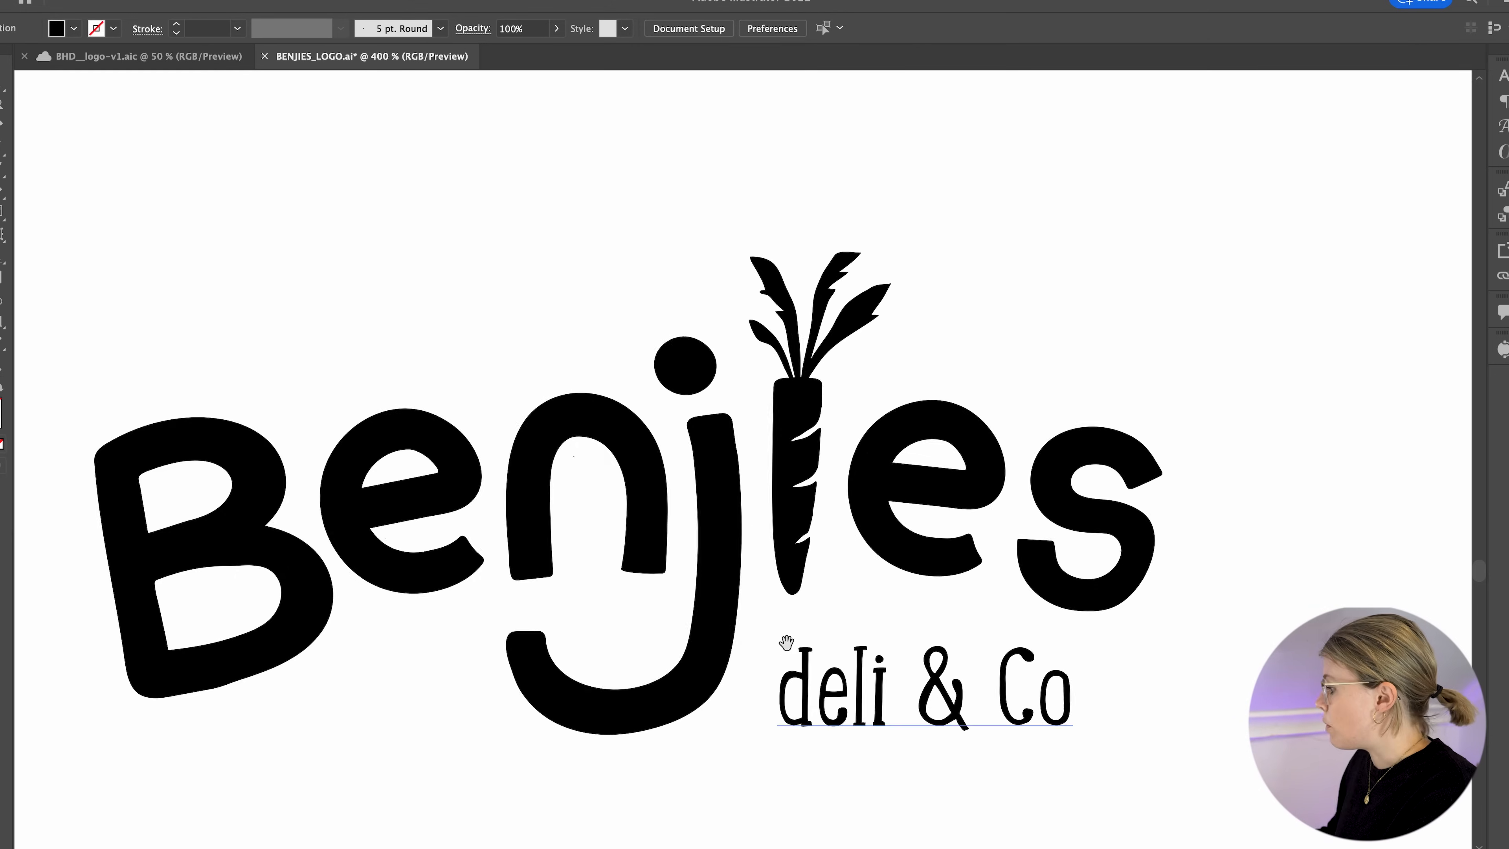
# - Convert the deli & Co tagline beneath the wordmark to outlines
pyautogui.click(844, 368)
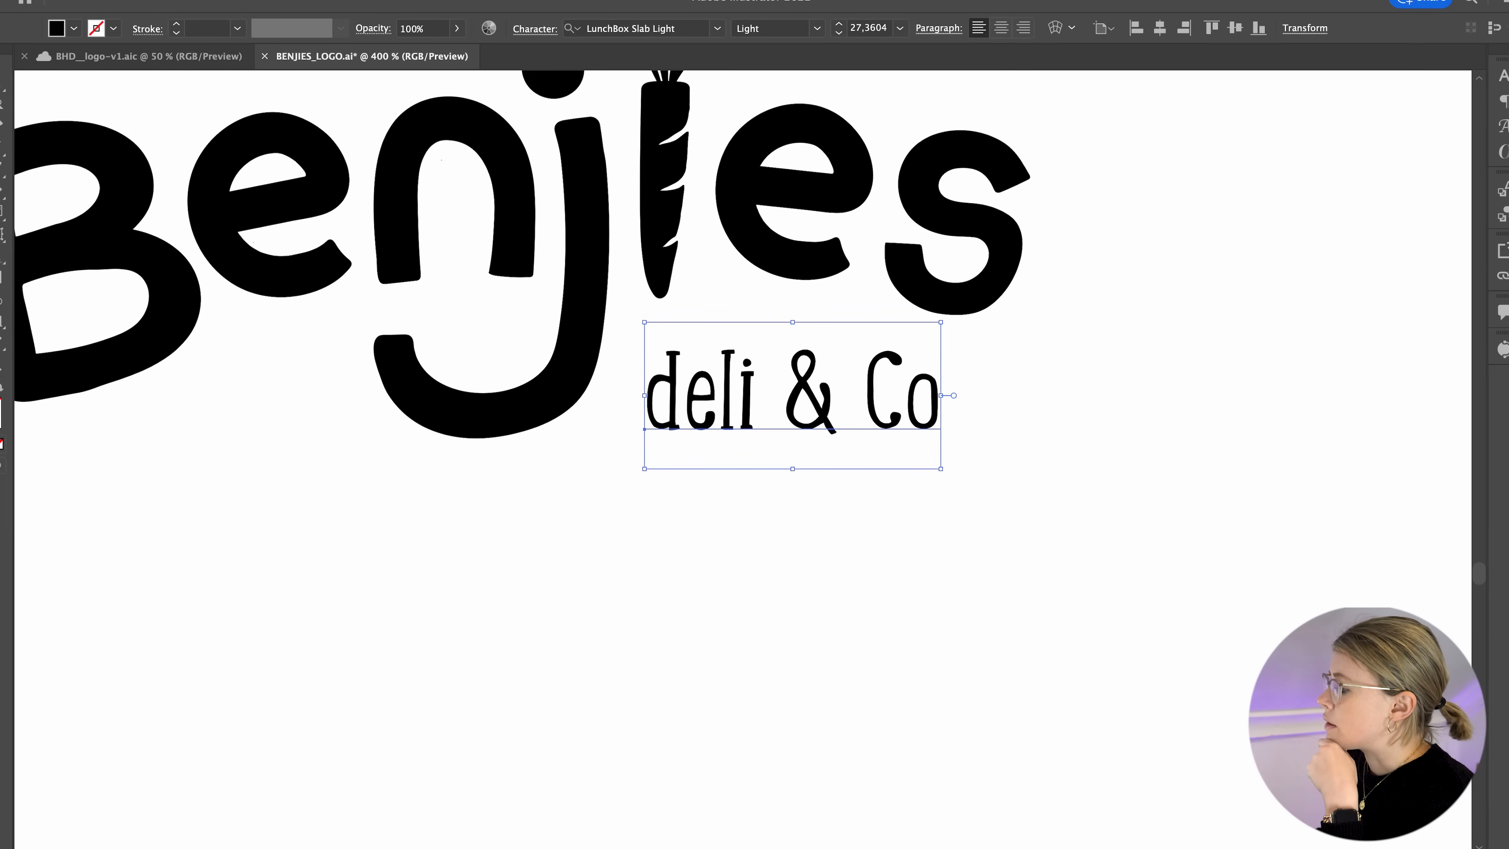
pyautogui.click(187, 237)
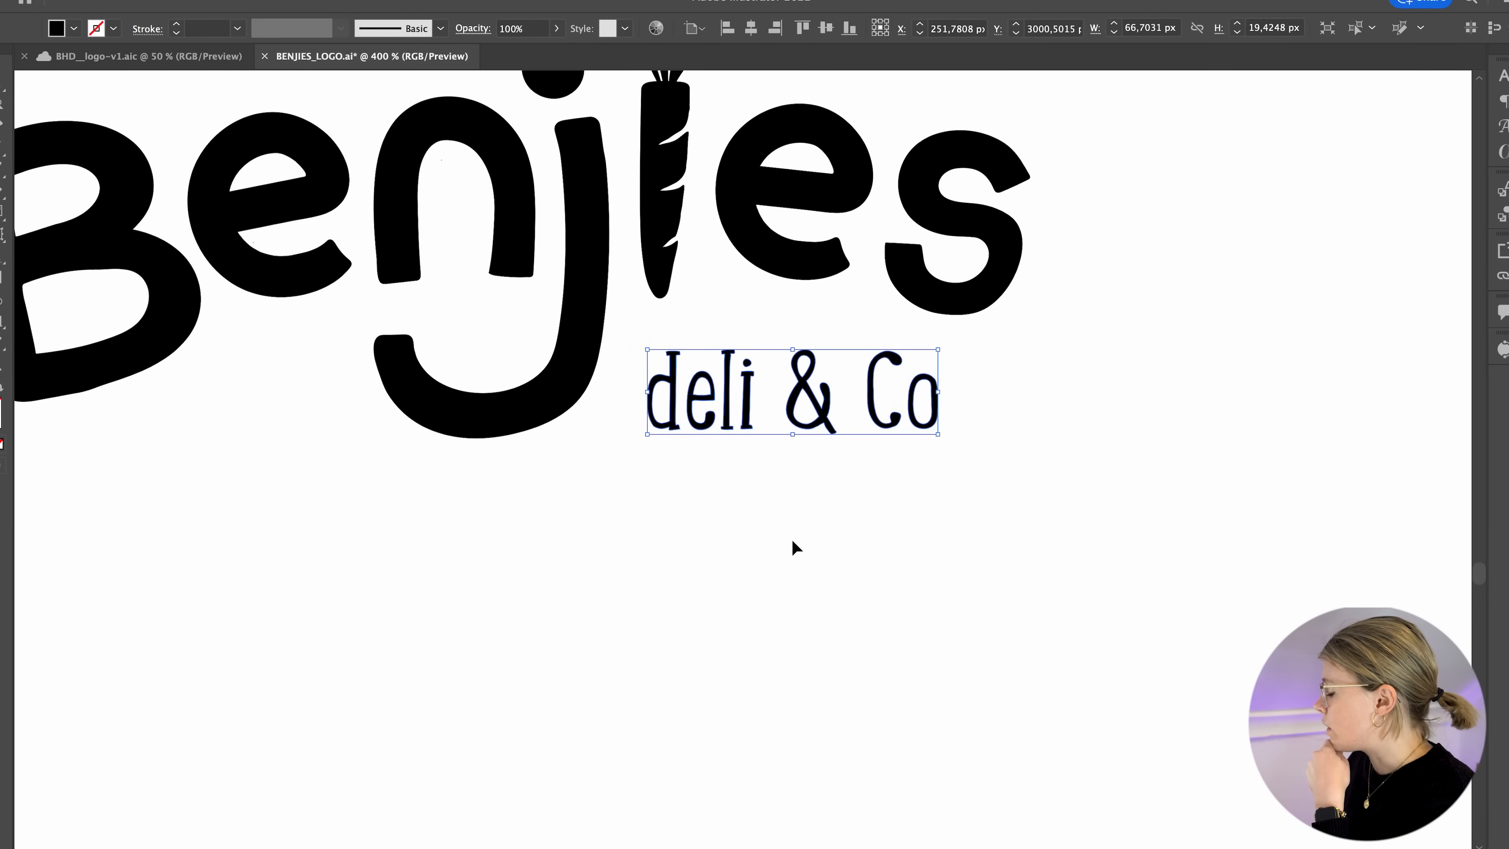
pyautogui.click(851, 527)
# - Ungroup the outlined tagline into separate letter shapes and deselect them
pyautogui.press('super+plus')
pyautogui.moveTo(825, 499); pyautogui.dragTo(687, 618)
pyautogui.press('super+plus')
pyautogui.moveTo(793, 622); pyautogui.dragTo(734, 626)
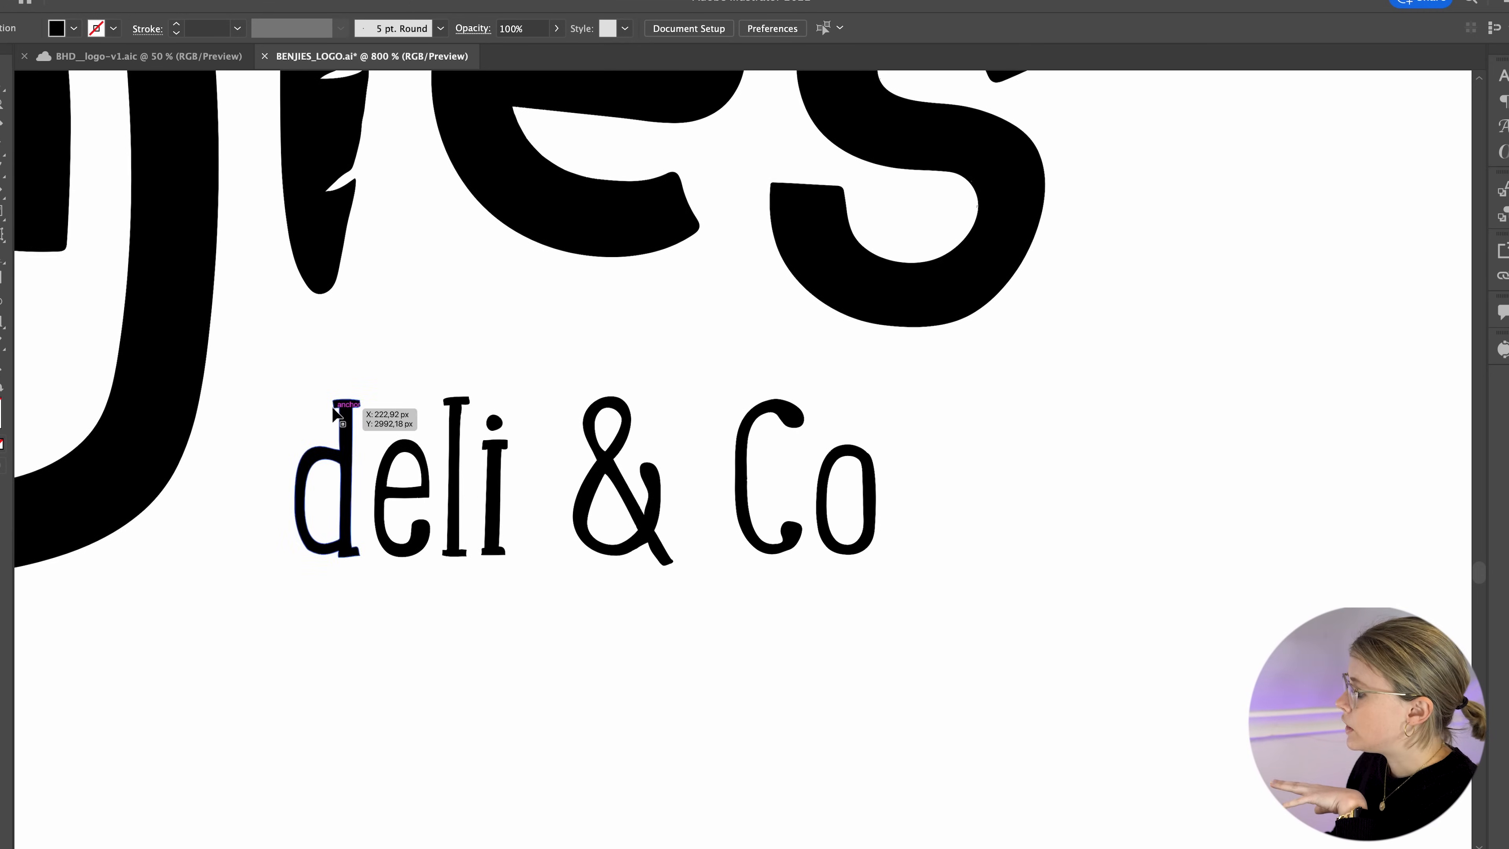
pyautogui.click(350, 433)
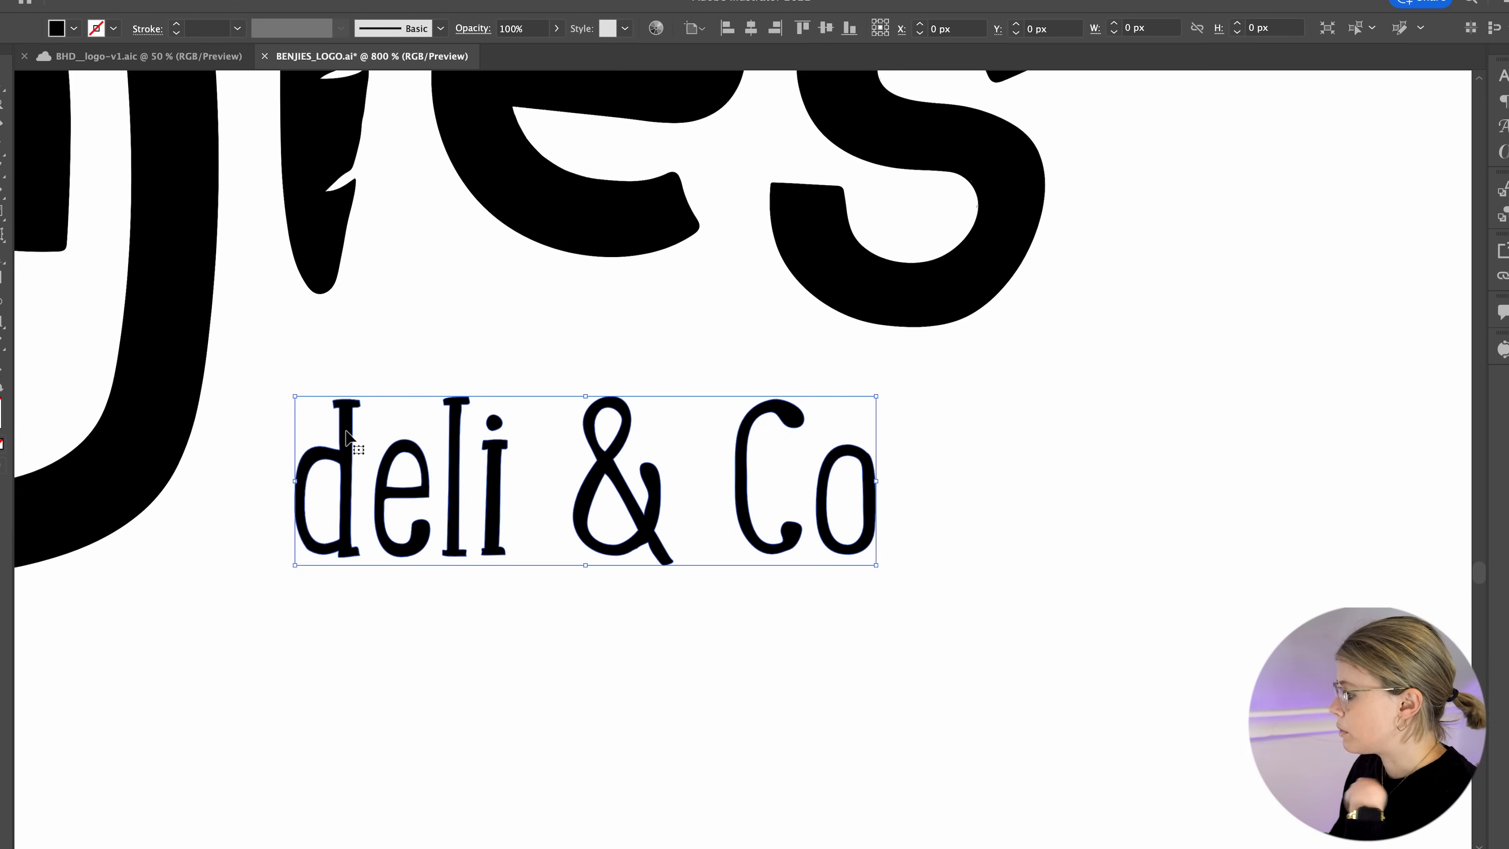
pyautogui.press('super+h')
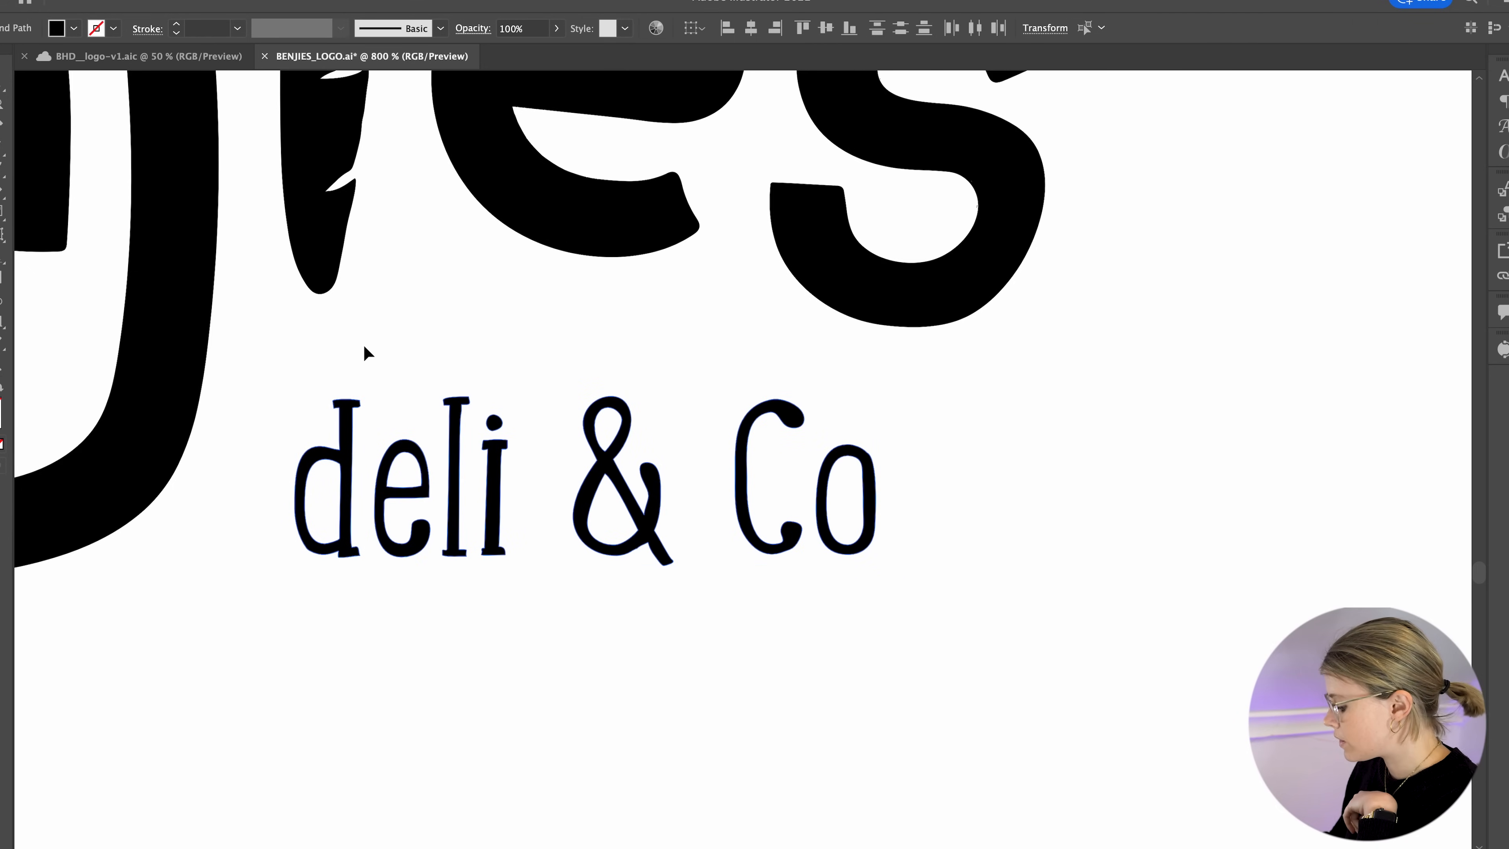
pyautogui.click(367, 344)
# - Raise the ampersand, shift the C and o up and to the right, and tilt the C slightly clockwise
pyautogui.moveTo(628, 429); pyautogui.dragTo(628, 399)
pyautogui.click(806, 409)
pyautogui.moveTo(809, 406); pyautogui.dragTo(824, 384)
pyautogui.moveTo(854, 450); pyautogui.dragTo(868, 422)
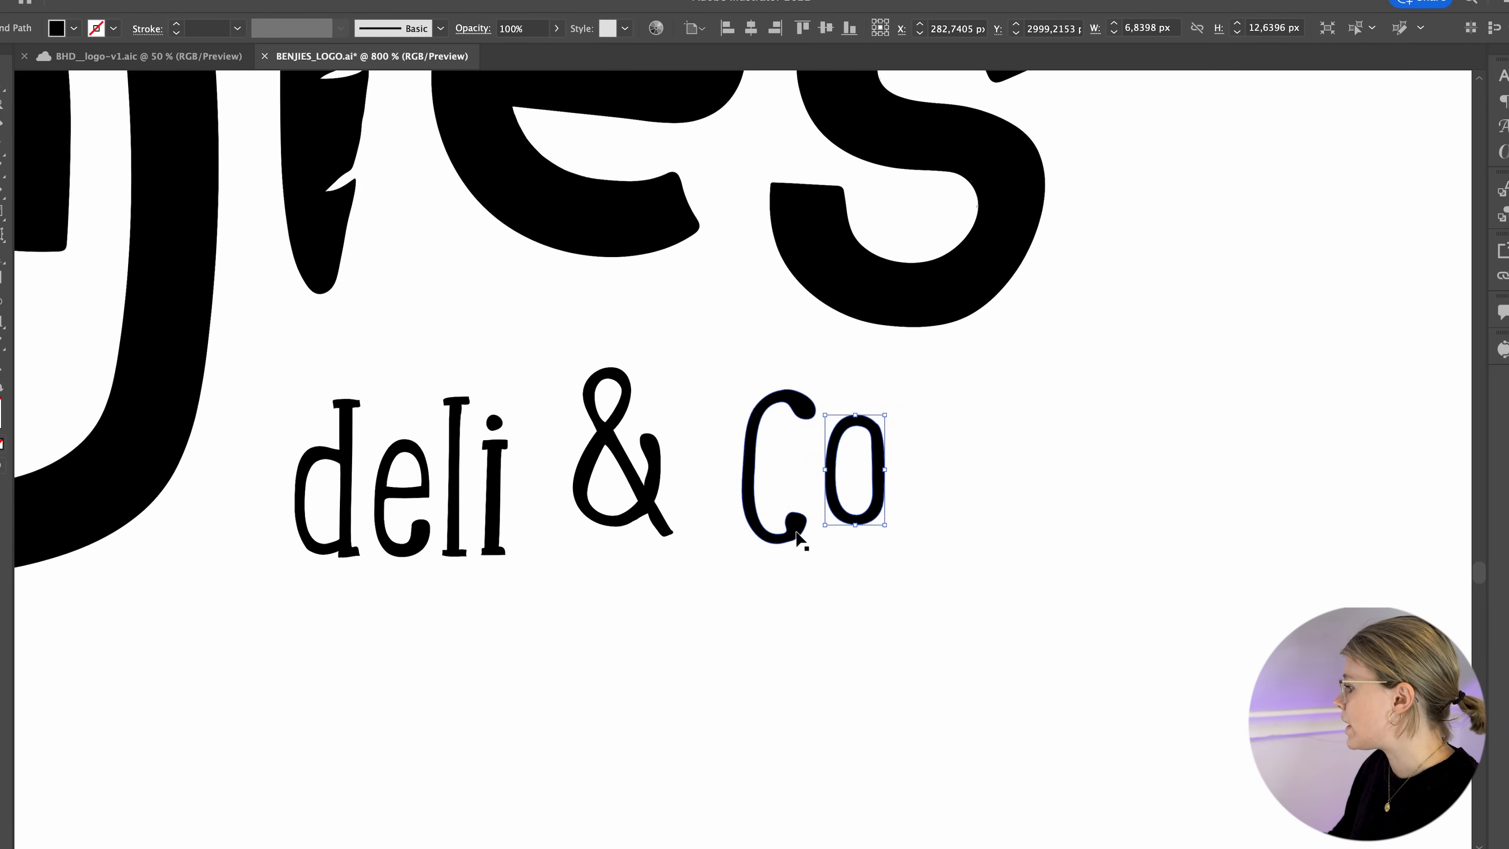
pyautogui.moveTo(797, 529); pyautogui.dragTo(803, 519)
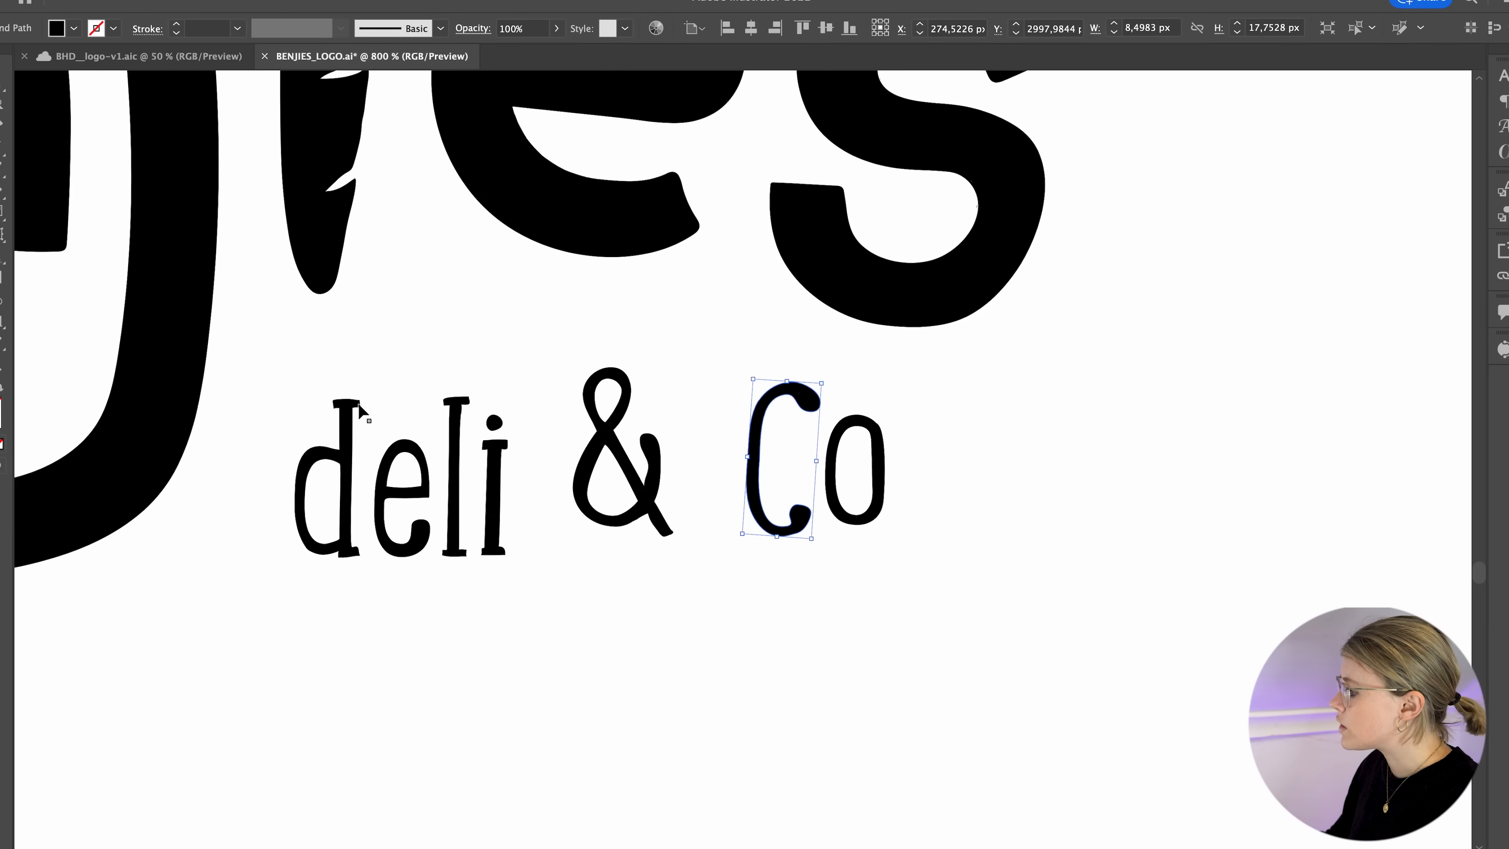
# - Shift and tilt the letters of deli so they rise toward the ampersand, and shrink the ampersand slightly
pyautogui.moveTo(486, 378); pyautogui.dragTo(287, 539)
pyautogui.moveTo(514, 391); pyautogui.dragTo(515, 382)
pyautogui.moveTo(499, 451)
pyautogui.mouseDown()
pyautogui.moveTo(484, 436)
pyautogui.moveTo(489, 470)
pyautogui.mouseUp()
pyautogui.click(505, 368)
pyautogui.moveTo(505, 378); pyautogui.dragTo(438, 391)
pyautogui.click(489, 322)
pyautogui.click(619, 437)
pyautogui.moveTo(623, 536); pyautogui.dragTo(624, 526)
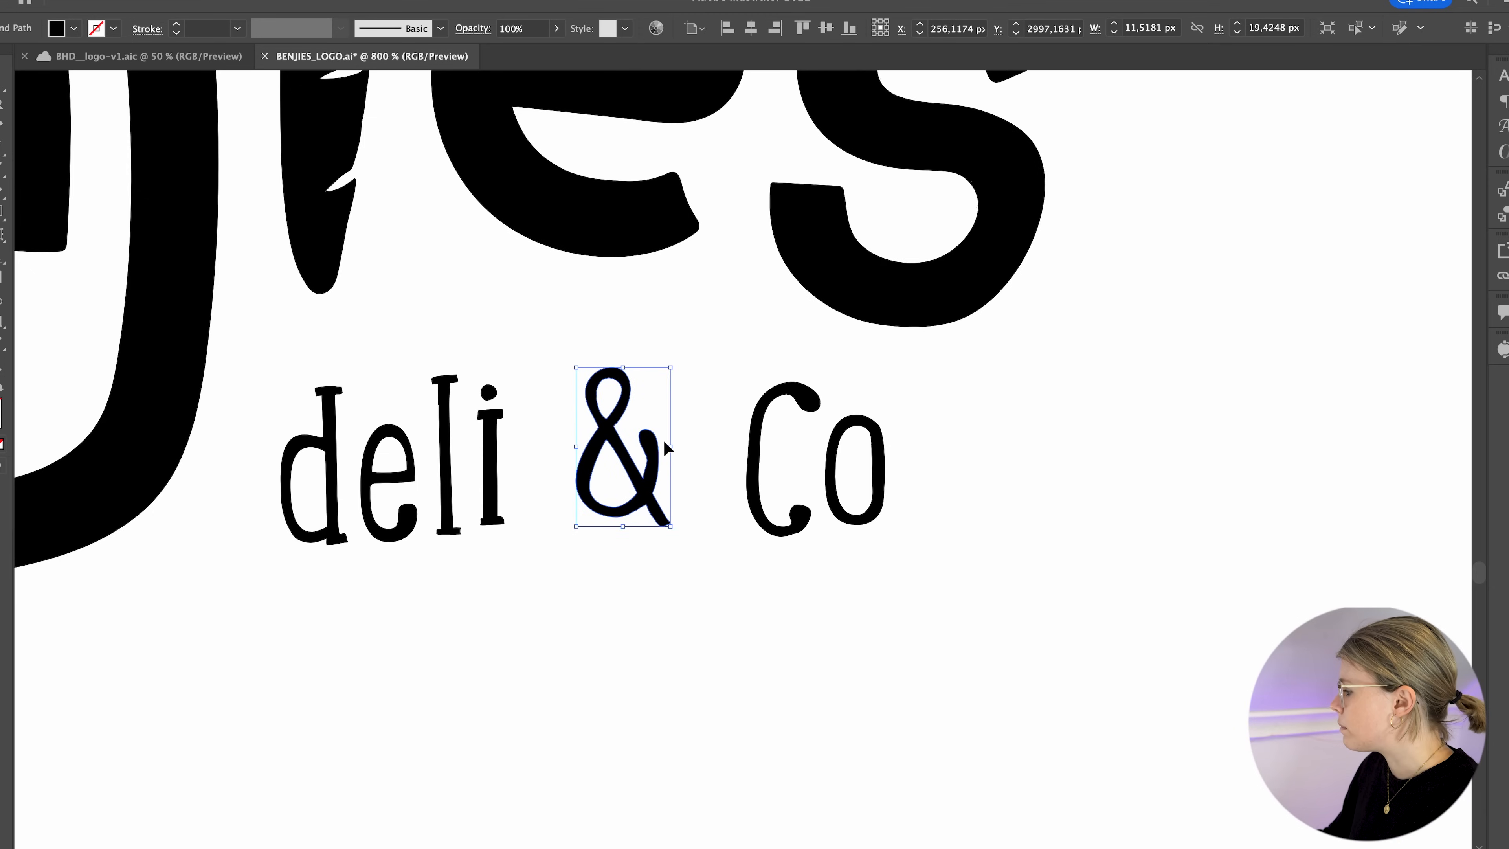
# - Move the C and o up and left toward the ampersand, lower the d slightly leftward, and raise the e of deli slightly
pyautogui.click(696, 370)
pyautogui.click(750, 392)
pyautogui.moveTo(861, 444); pyautogui.dragTo(849, 432)
pyautogui.moveTo(854, 504); pyautogui.dragTo(854, 510)
pyautogui.click(704, 488)
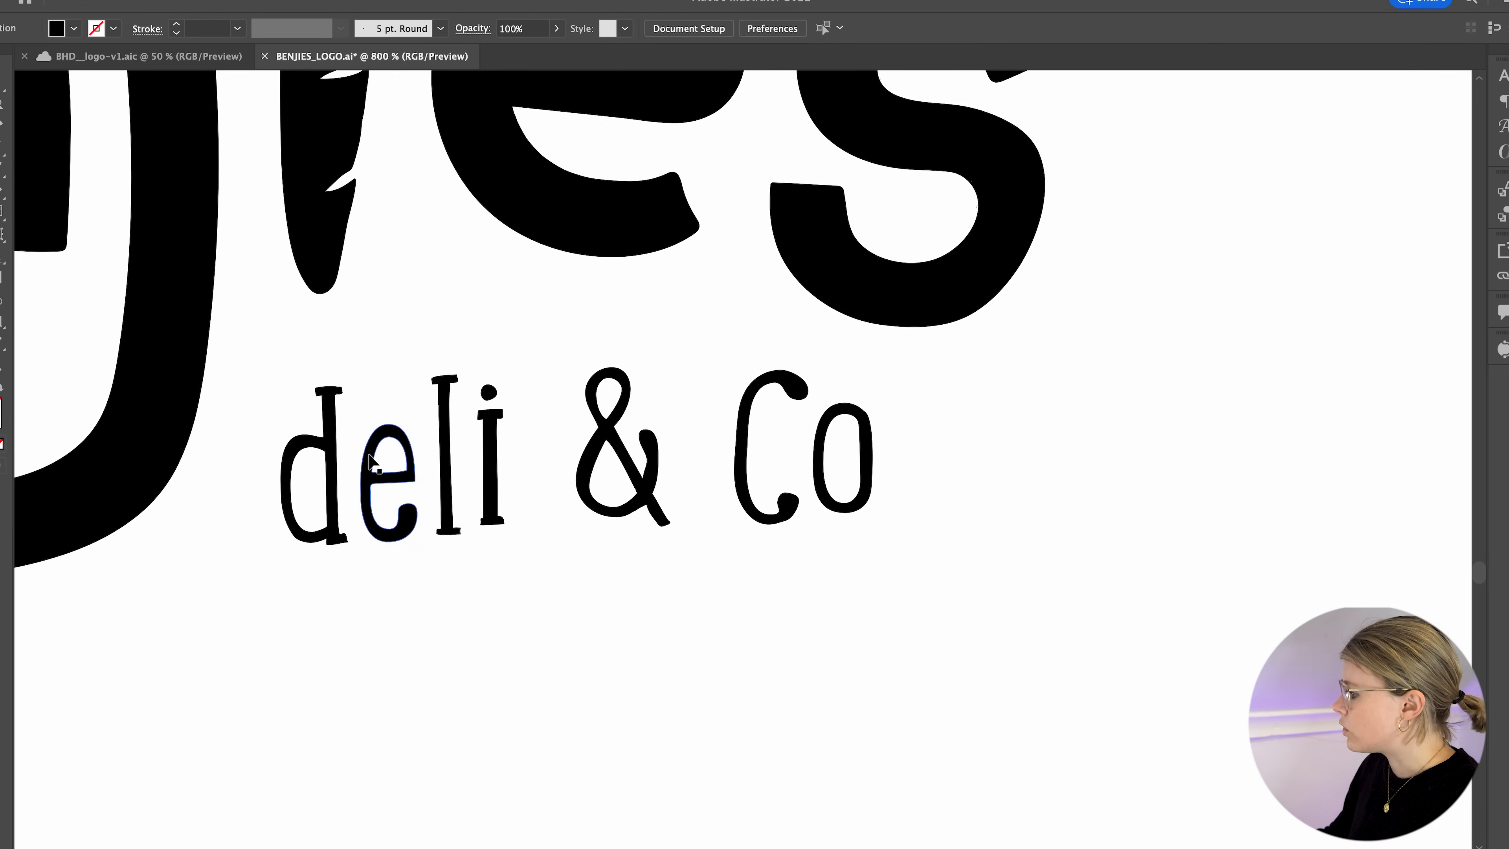
pyautogui.moveTo(324, 439); pyautogui.dragTo(394, 434)
pyautogui.click(388, 419)
# - Rotate the whole deli & Co tagline slightly clockwise and deselect it
pyautogui.moveTo(892, 366); pyautogui.dragTo(247, 586)
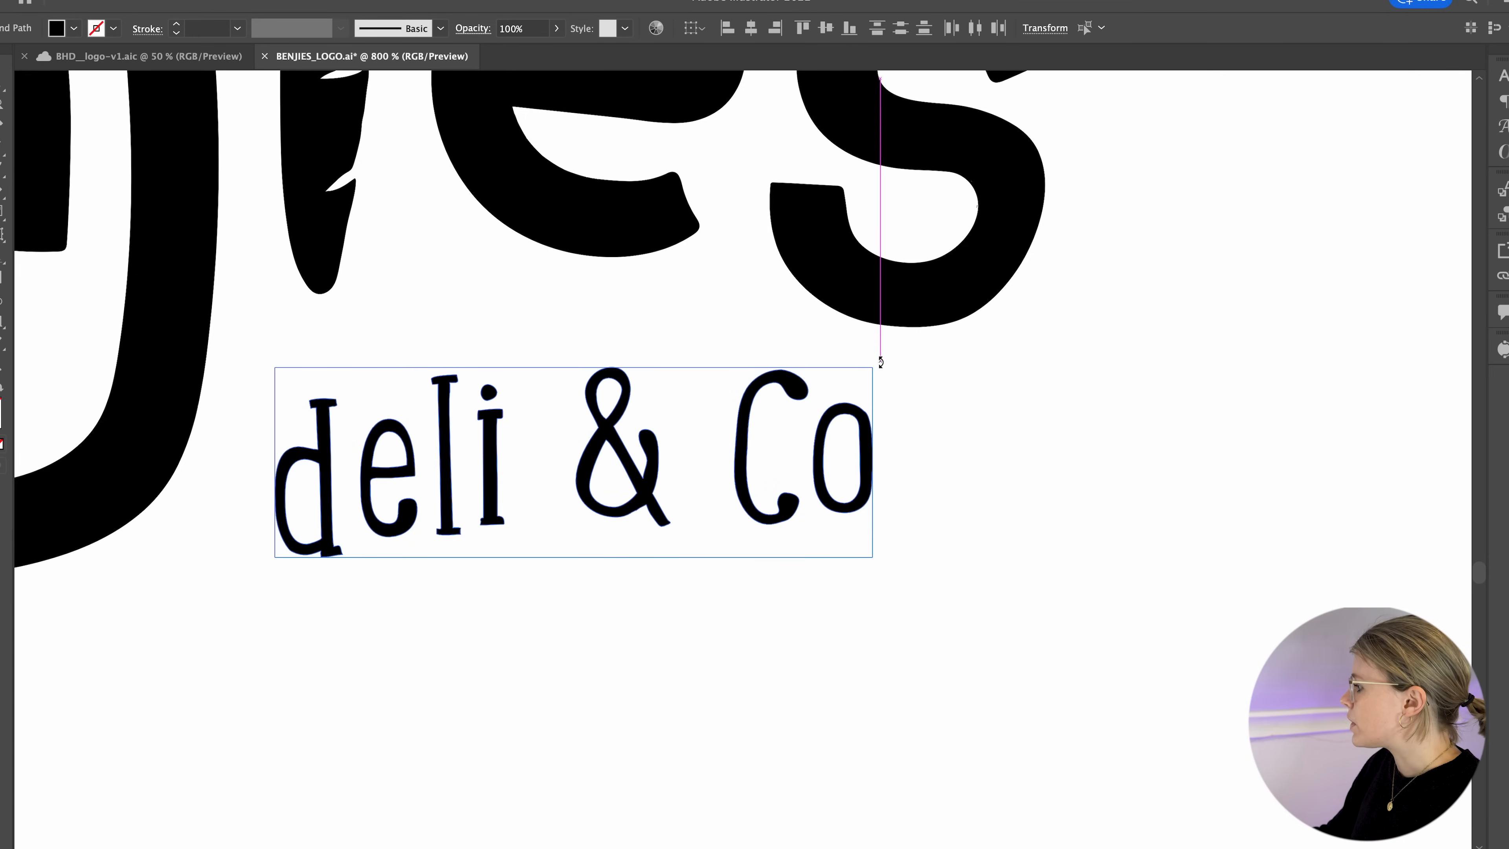
pyautogui.scroll(-1, 882, 362)
pyautogui.moveTo(882, 559); pyautogui.dragTo(882, 568)
pyautogui.click(968, 550)
# - Examine the tagline's size, angle and spacing against the full Benjies wordmark at several magnifications
pyautogui.press('super+minus')
pyautogui.press('super+minus')
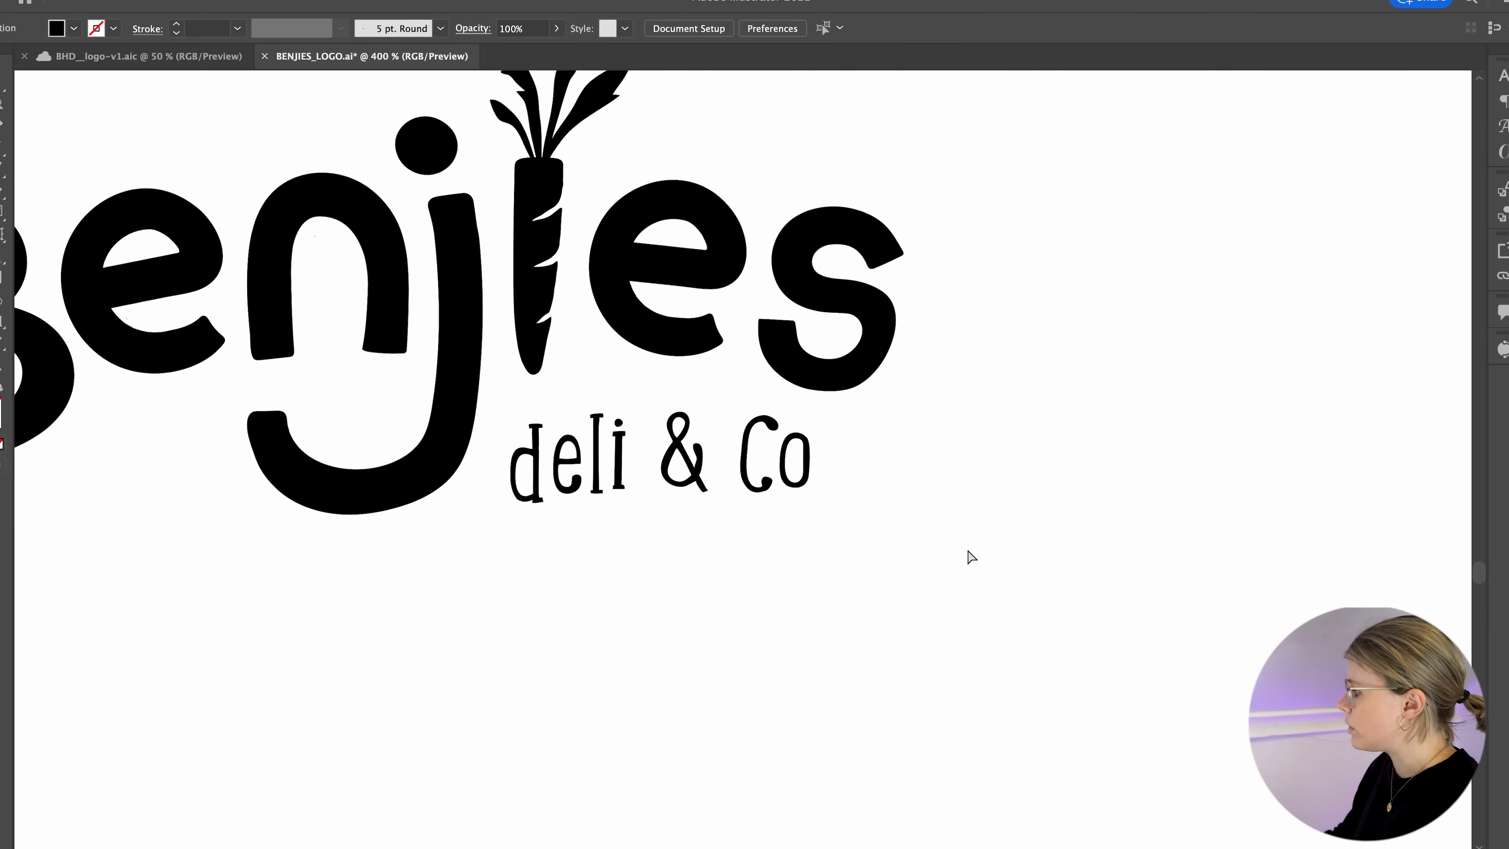
pyautogui.press('super+minus')
pyautogui.press('super+minus')
pyautogui.press('super+minus')
pyautogui.press('super+plus')
pyautogui.press('super+plus')
pyautogui.press('super+plus')
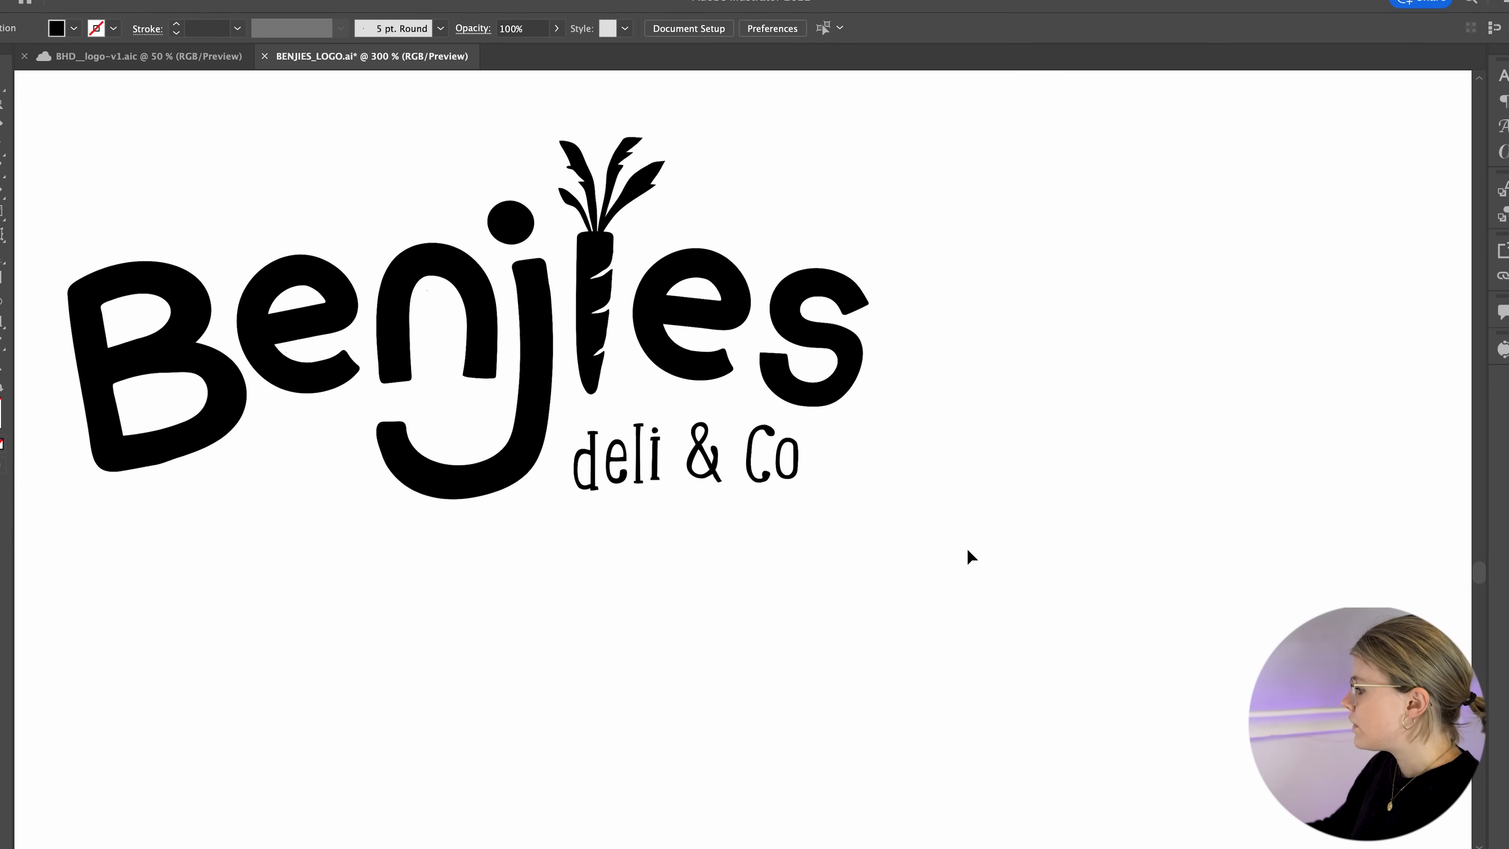
pyautogui.moveTo(780, 564); pyautogui.dragTo(714, 593)
pyautogui.press('super+plus')
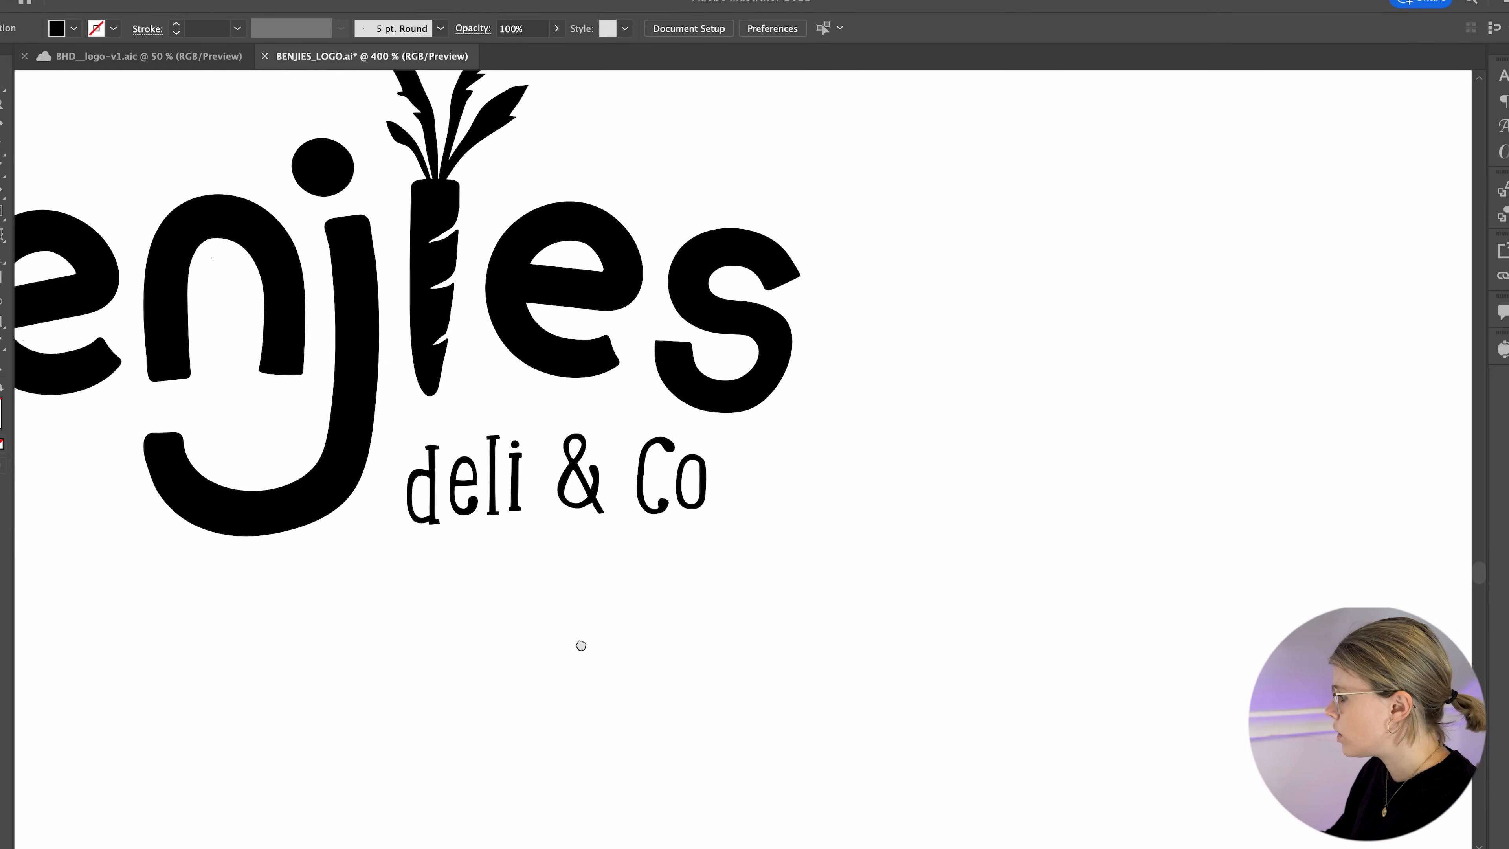
pyautogui.moveTo(568, 647); pyautogui.dragTo(827, 675)
pyautogui.press('super+minus')
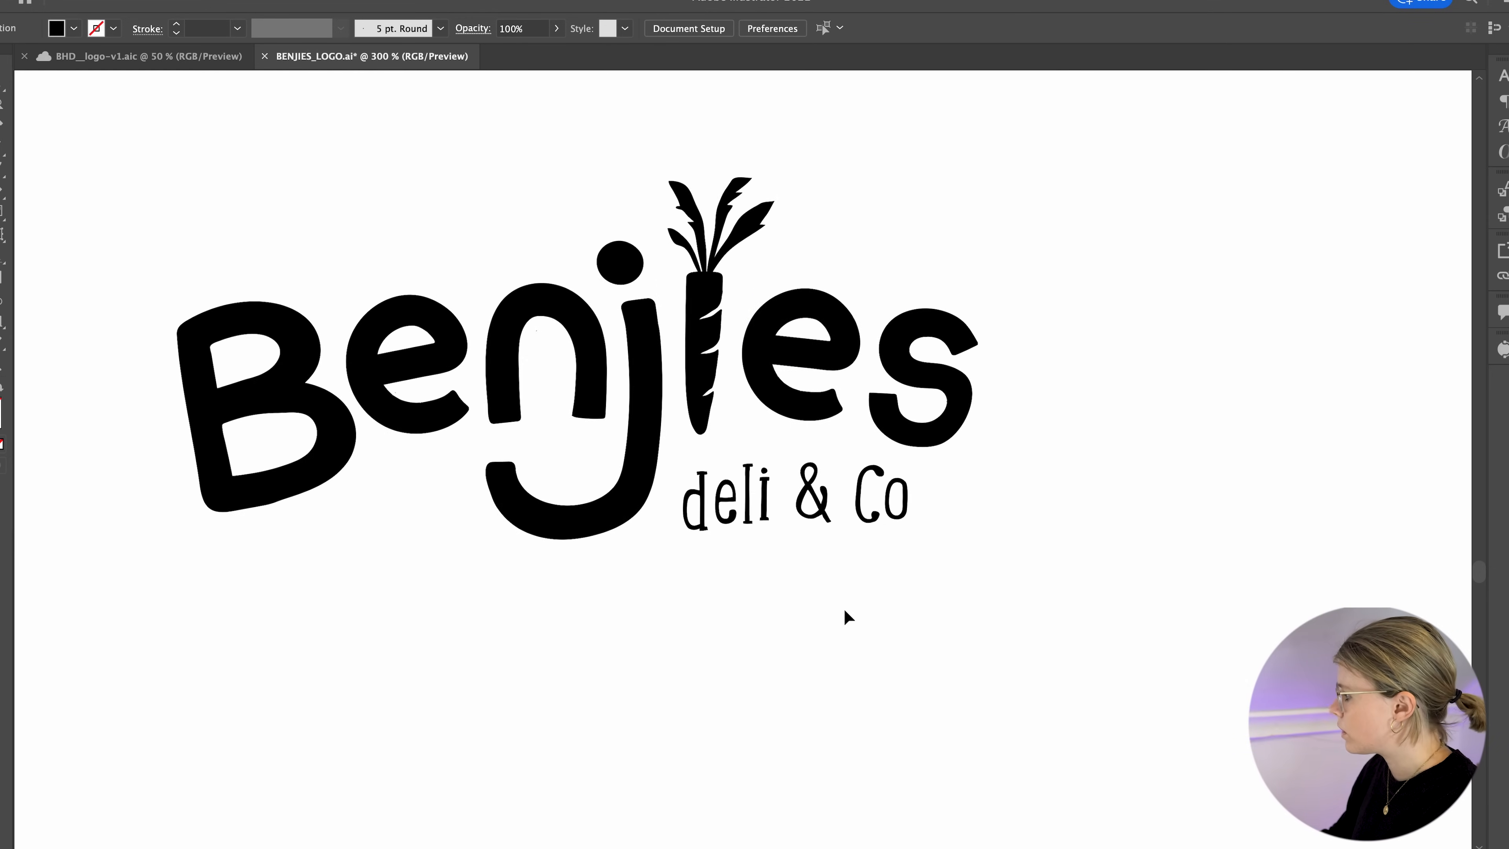
# - Duplicate the spare editable deli & Co text above the logo and replace the copy's wording with a capital D
pyautogui.moveTo(405, 218); pyautogui.dragTo(612, 372)
pyautogui.moveTo(51, 242); pyautogui.dragTo(523, 268)
pyautogui.tripleClick(443, 266)
pyautogui.write('D')
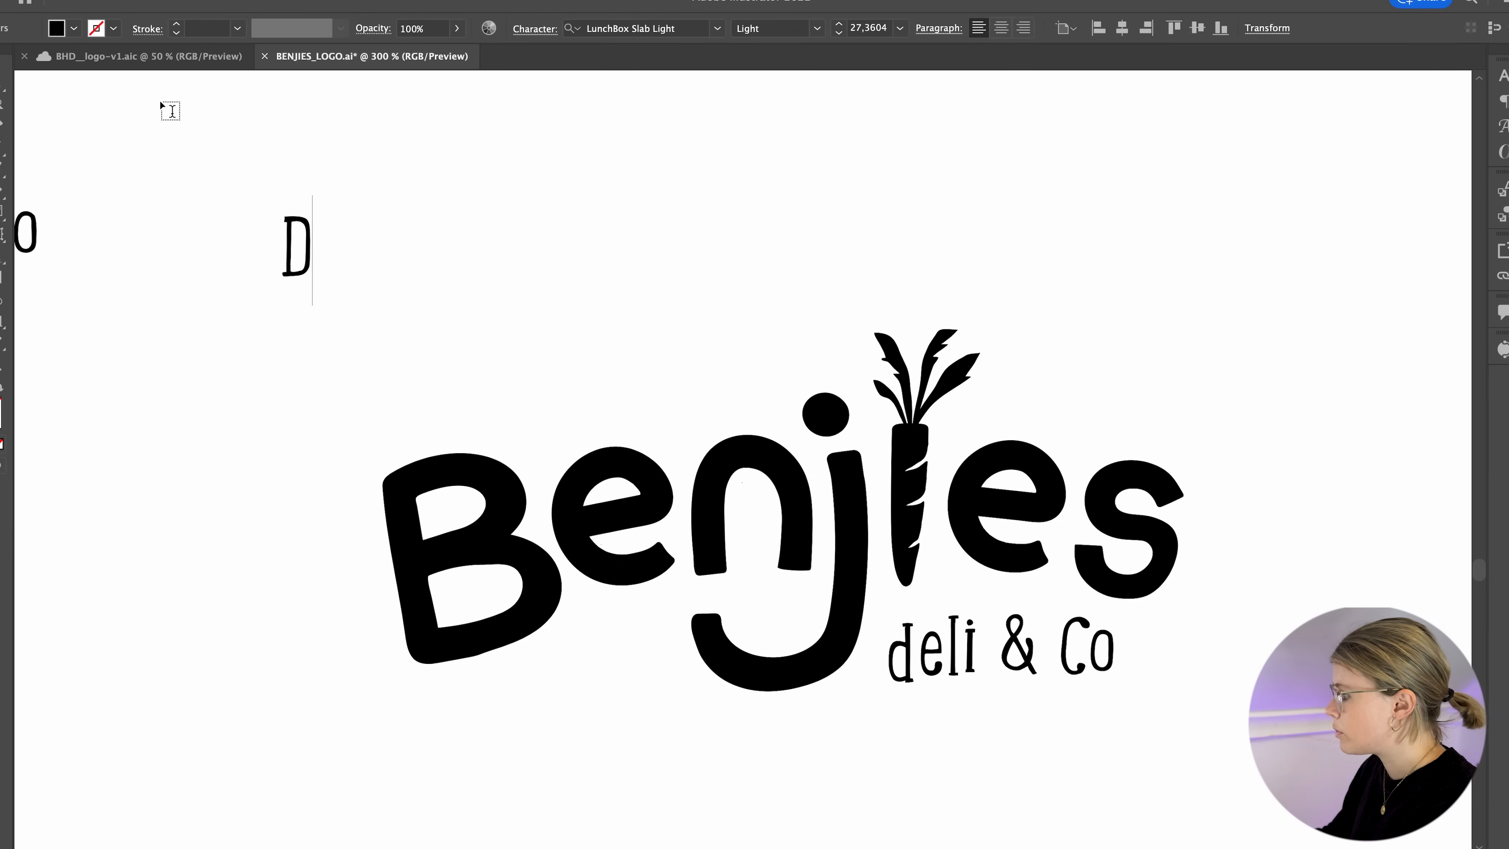
pyautogui.press('Escape')
# - Move the capital D to the empty area below the tagline and deselect it
pyautogui.hscroll(5, 388, 252)
pyautogui.scroll(-2, 387, 253)
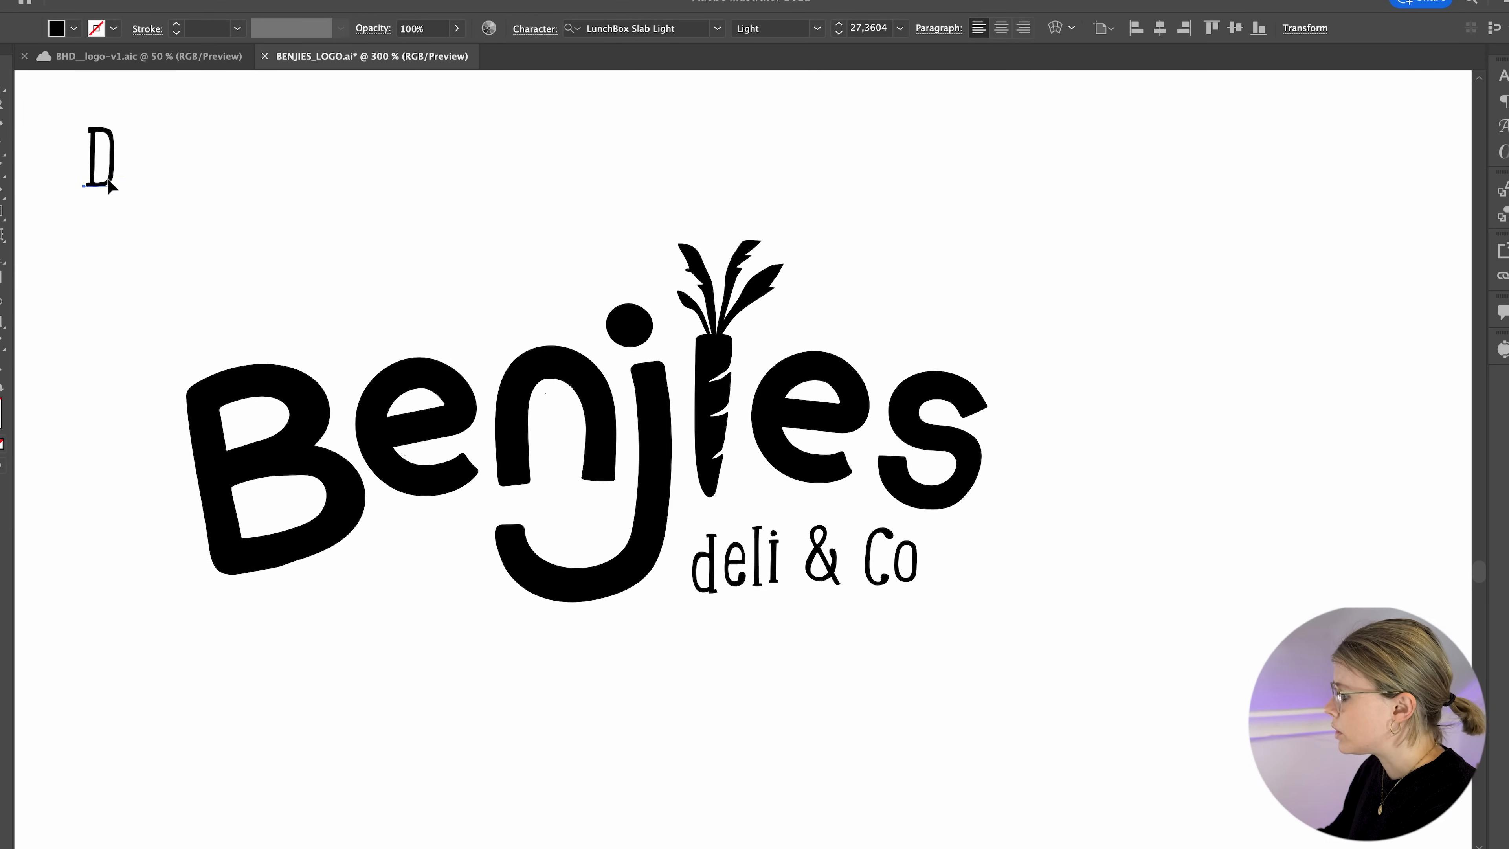
pyautogui.moveTo(108, 180); pyautogui.dragTo(770, 841)
pyautogui.click(822, 701)
pyautogui.moveTo(822, 701); pyautogui.dragTo(643, 590)
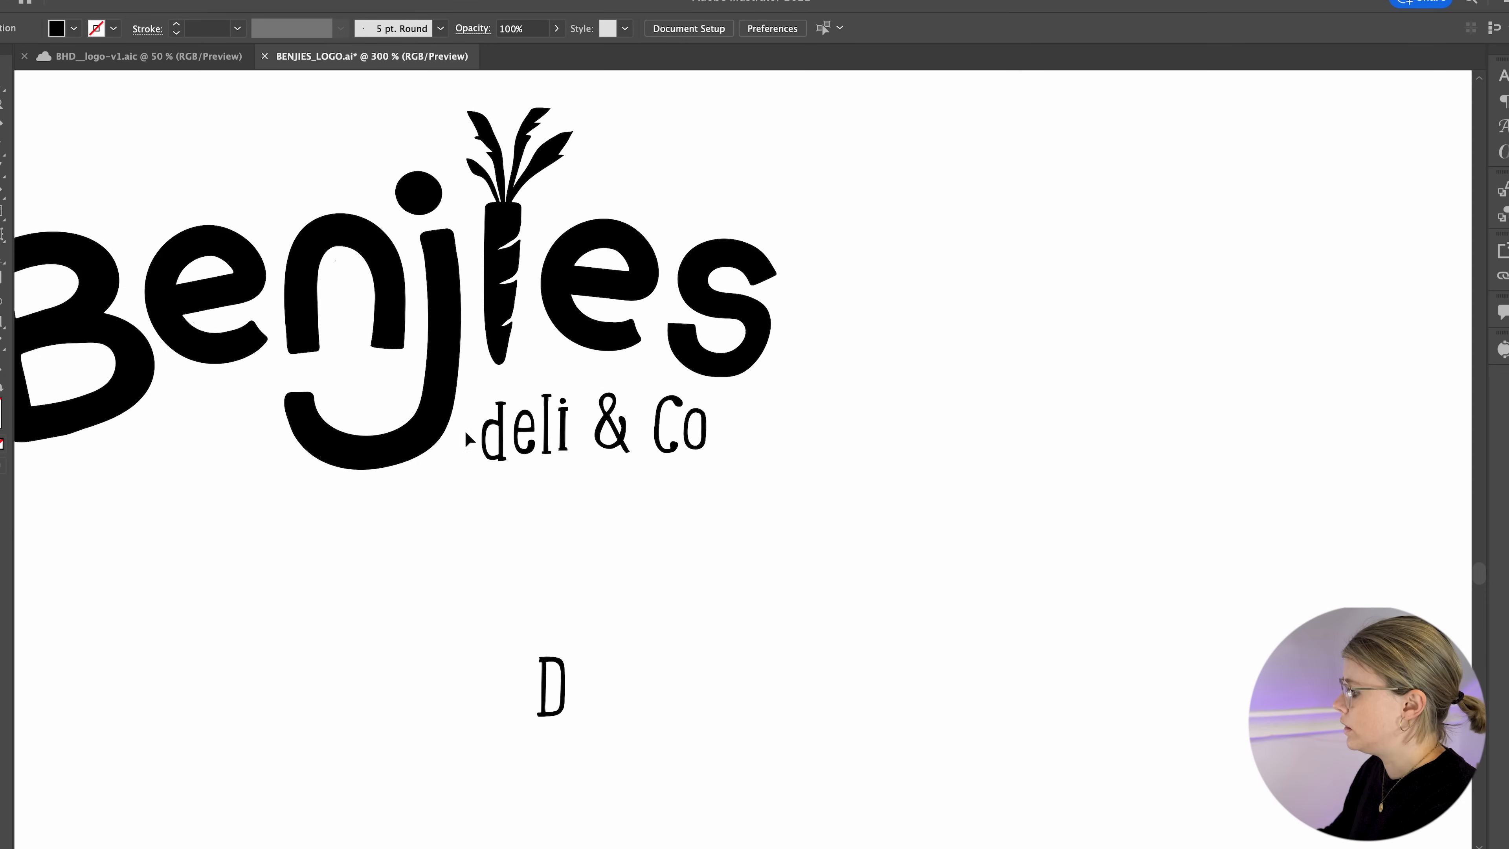
# - Duplicate the outlined deli & Co tagline straight across to the empty area right of the wordmark
pyautogui.click(498, 440)
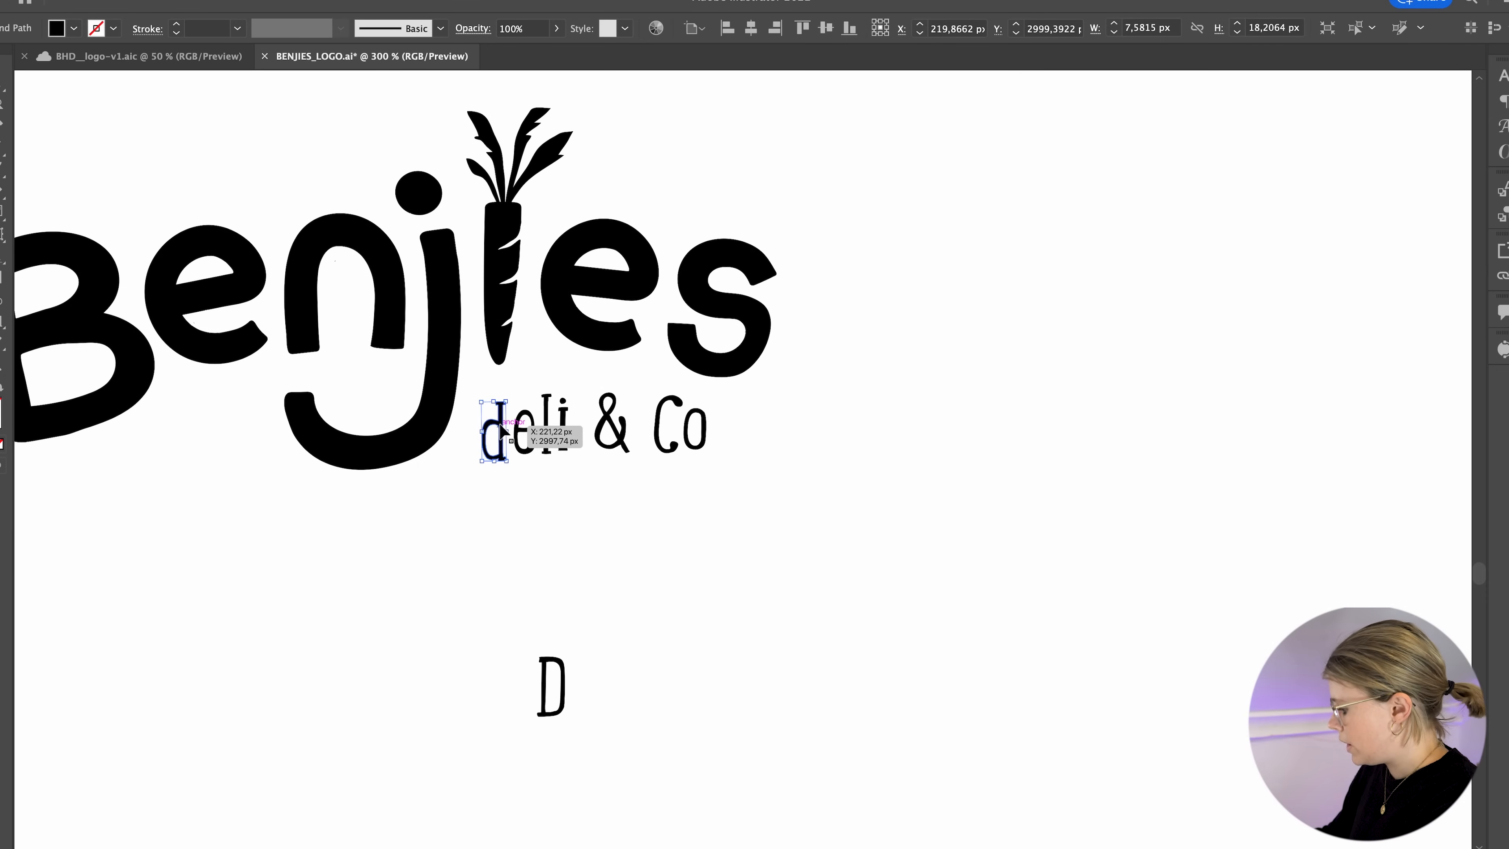
pyautogui.click(638, 467)
pyautogui.moveTo(722, 403); pyautogui.dragTo(490, 473)
pyautogui.moveTo(500, 422); pyautogui.dragTo(1005, 422)
pyautogui.click(1039, 333)
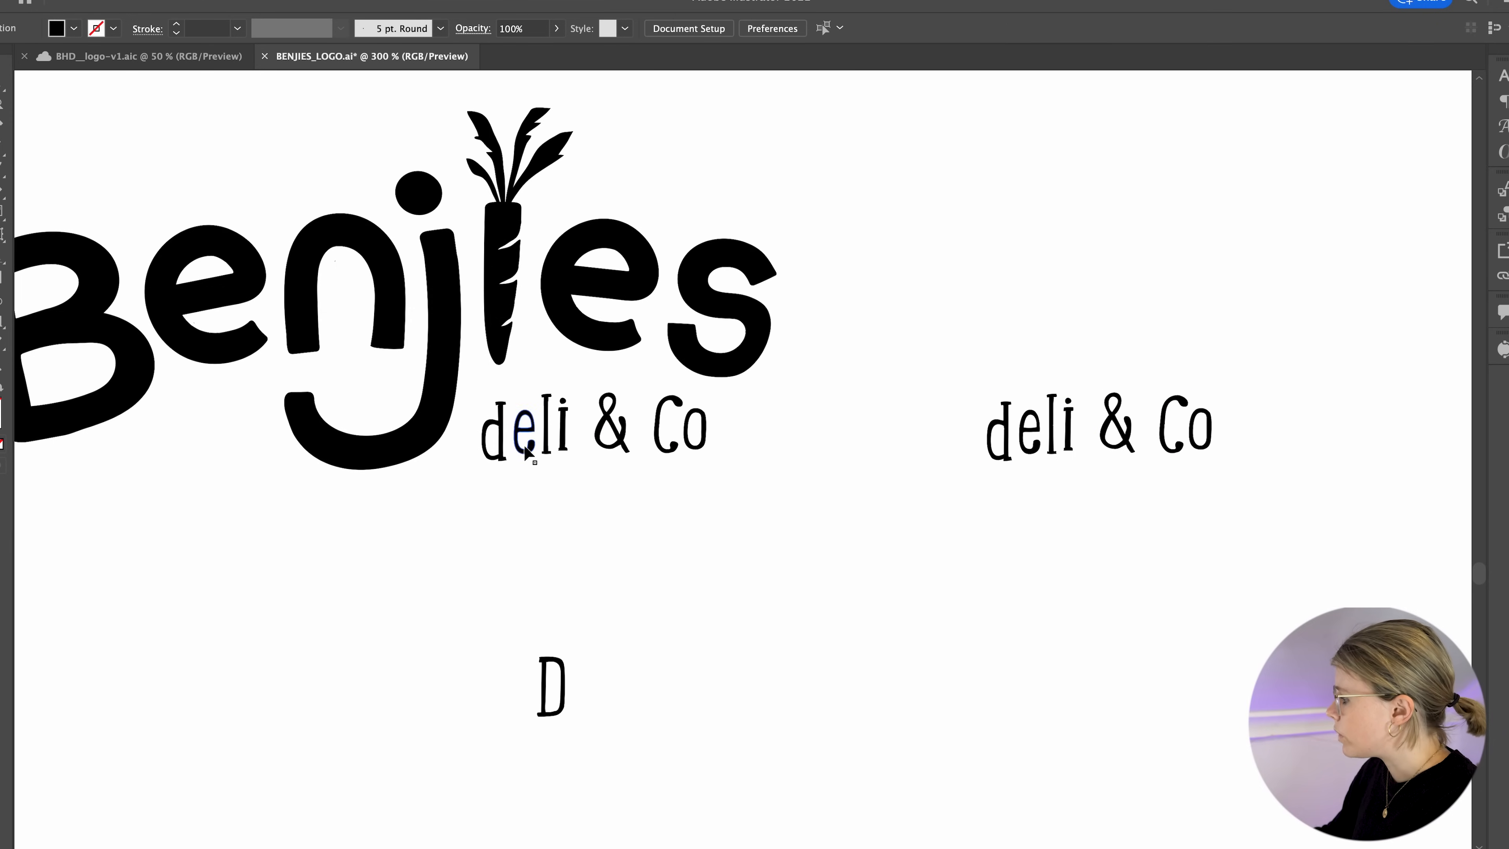
# - Delete the lowercase d from the tagline under the Benjies wordmark and move the separate letter D closer to it
pyautogui.click(499, 452)
pyautogui.press('Delete')
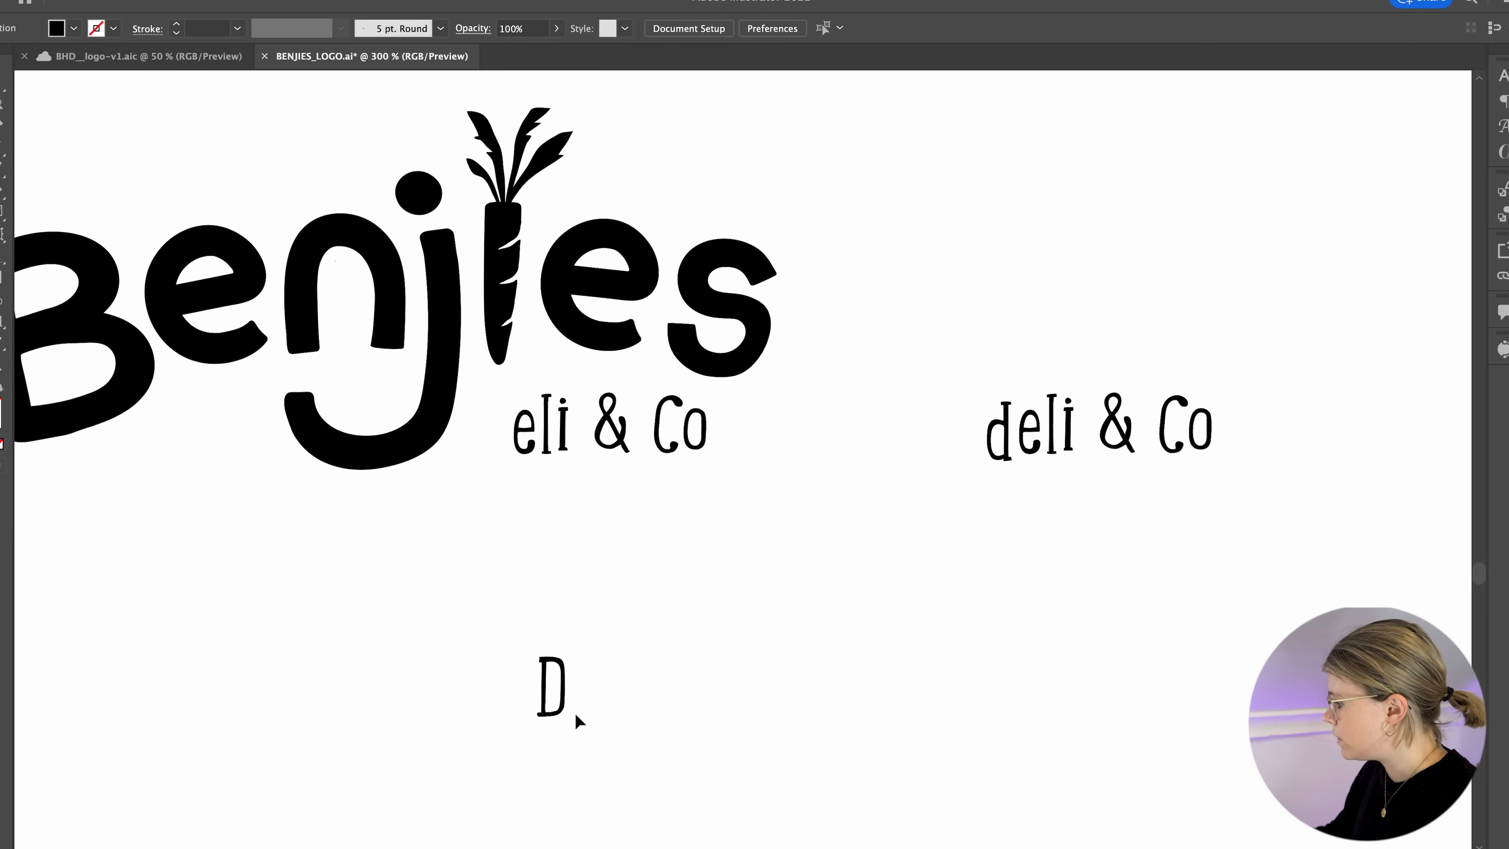
pyautogui.moveTo(560, 711); pyautogui.dragTo(482, 597)
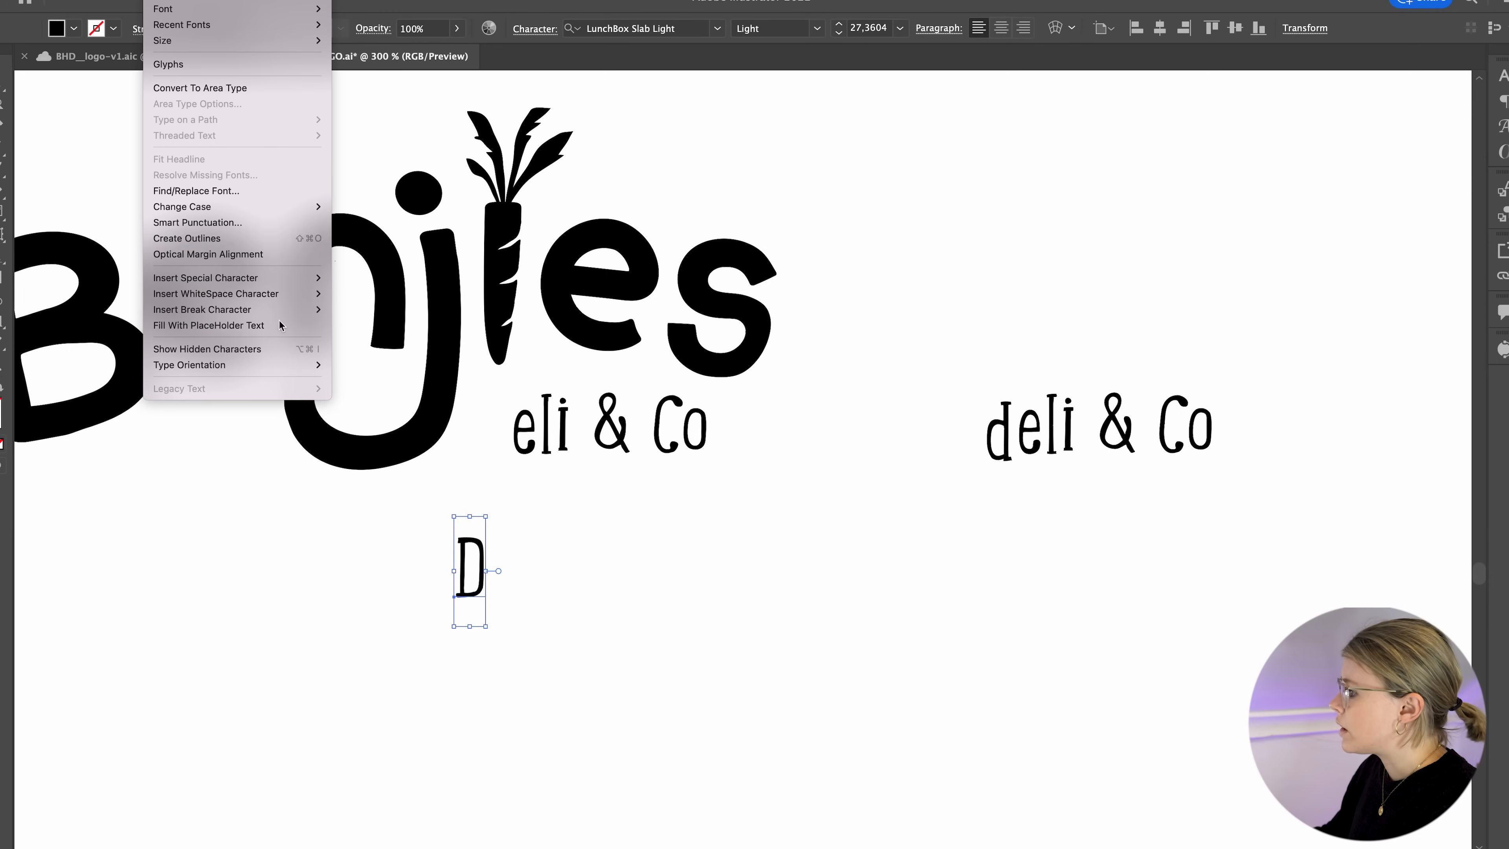
# - Convert the separate capital D text to outlines
pyautogui.click(238, 250)
pyautogui.press('super+z')
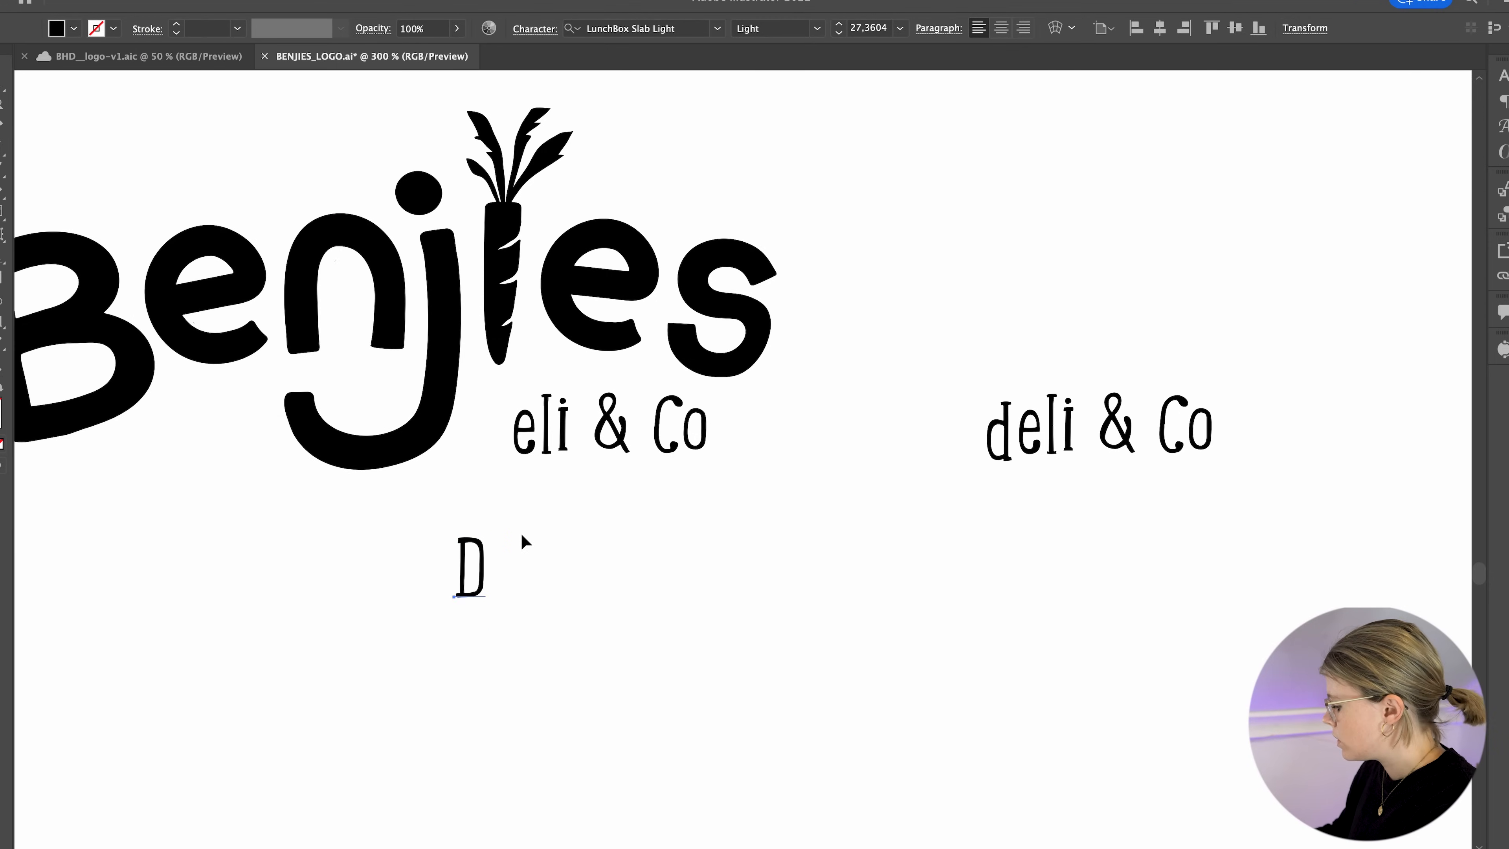
pyautogui.press('super+equal')
pyautogui.press('super+equal')
pyautogui.press('super+equal')
pyautogui.moveTo(797, 387); pyautogui.dragTo(519, 557)
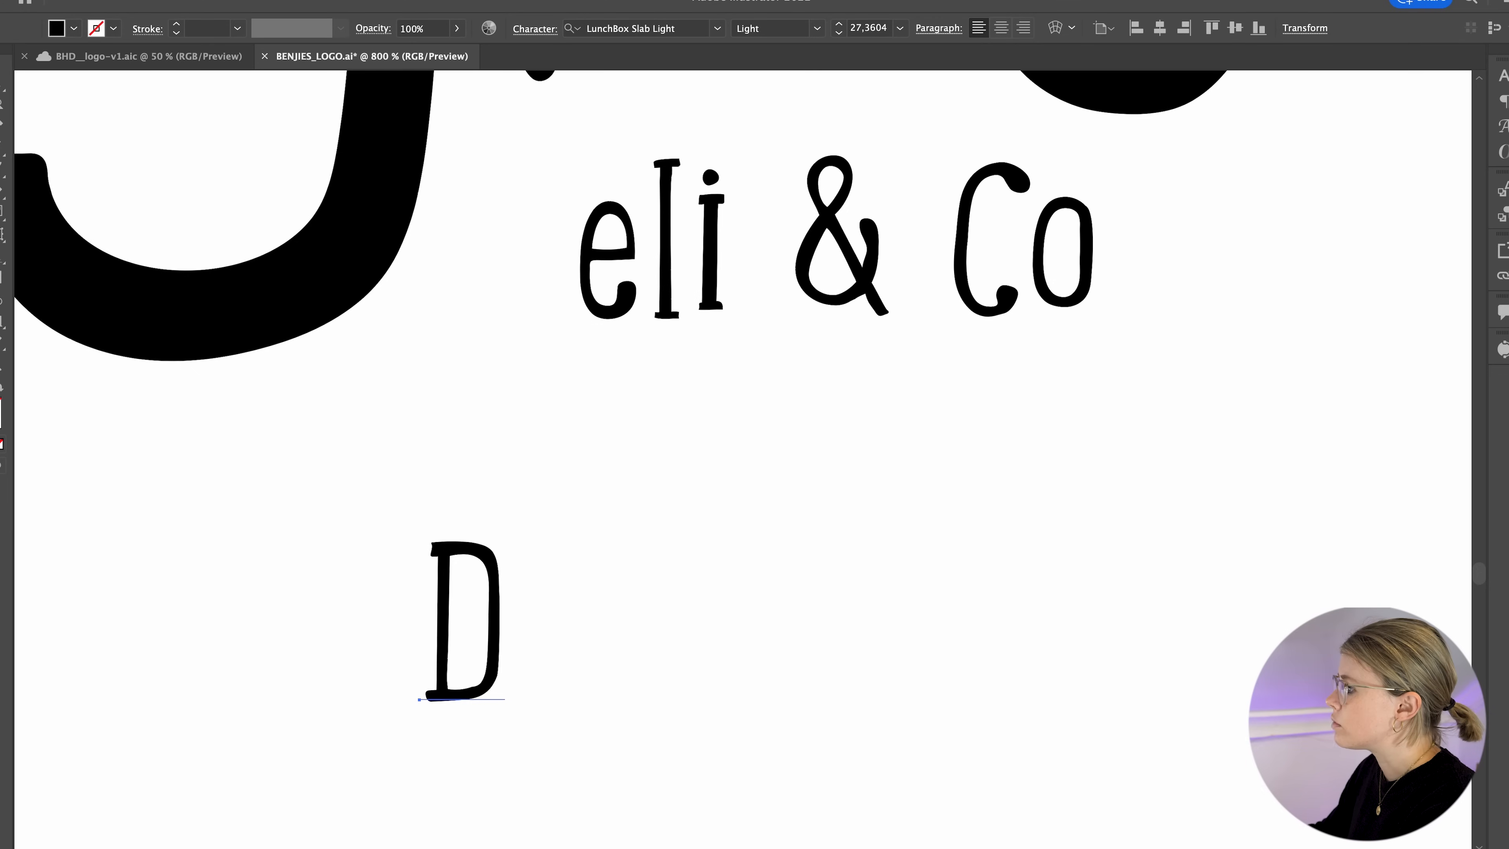
pyautogui.click(119, 0)
pyautogui.moveTo(161, 0)
pyautogui.click(203, 243)
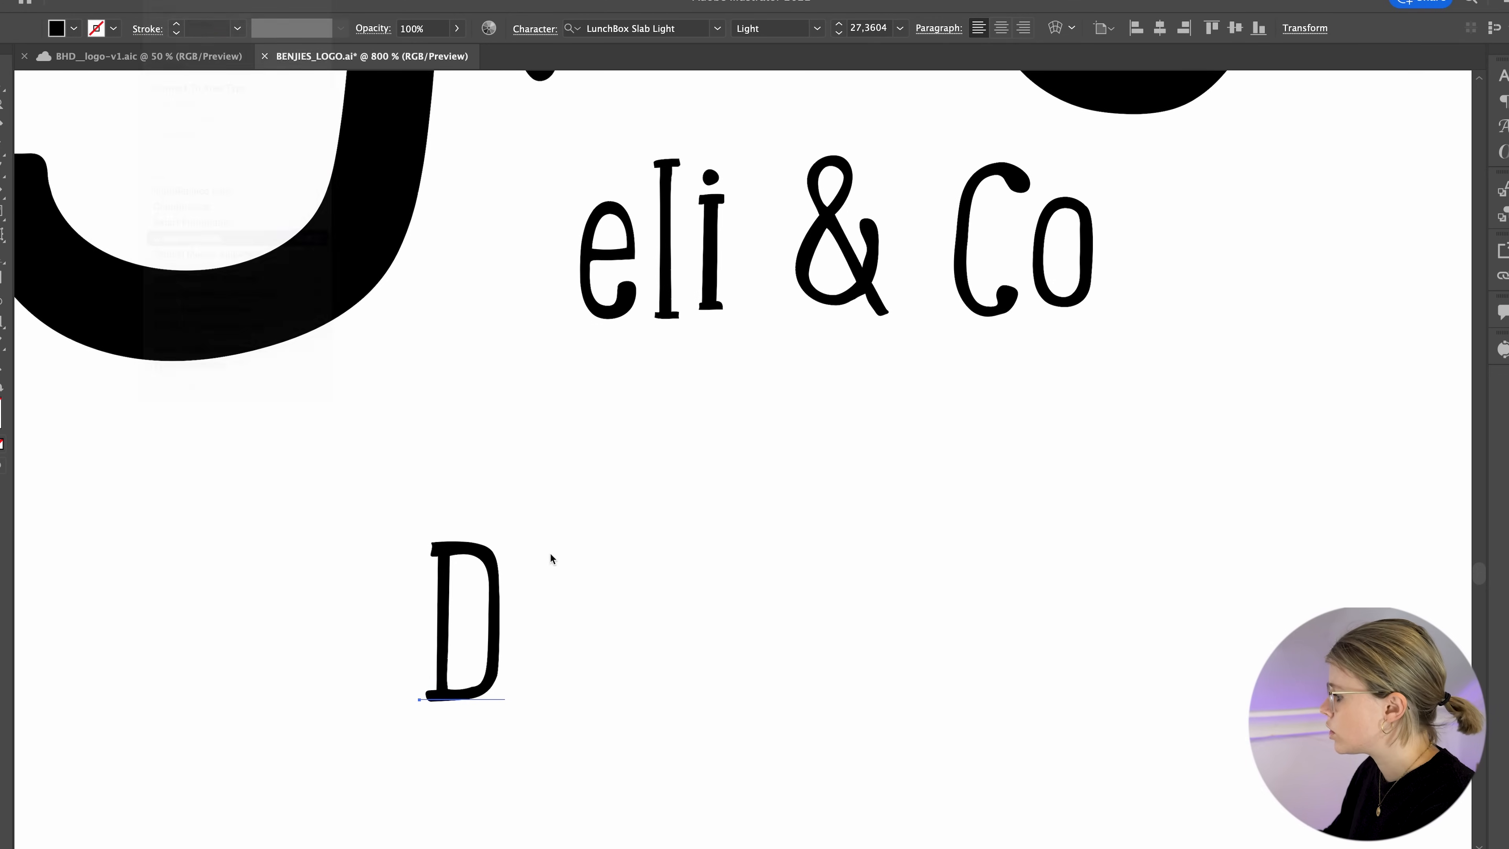
# - Place the outlined D in front of "eli & Co" under the wordmark so the tagline reads "Deli & Co"
pyautogui.moveTo(501, 586); pyautogui.dragTo(566, 206)
pyautogui.moveTo(768, 351); pyautogui.dragTo(639, 516)
pyautogui.moveTo(440, 320); pyautogui.dragTo(434, 352)
pyautogui.click(968, 492)
pyautogui.press('super+minus')
pyautogui.press('super+minus')
pyautogui.press('super+minus')
pyautogui.press('super+minus')
pyautogui.press('super+minus')
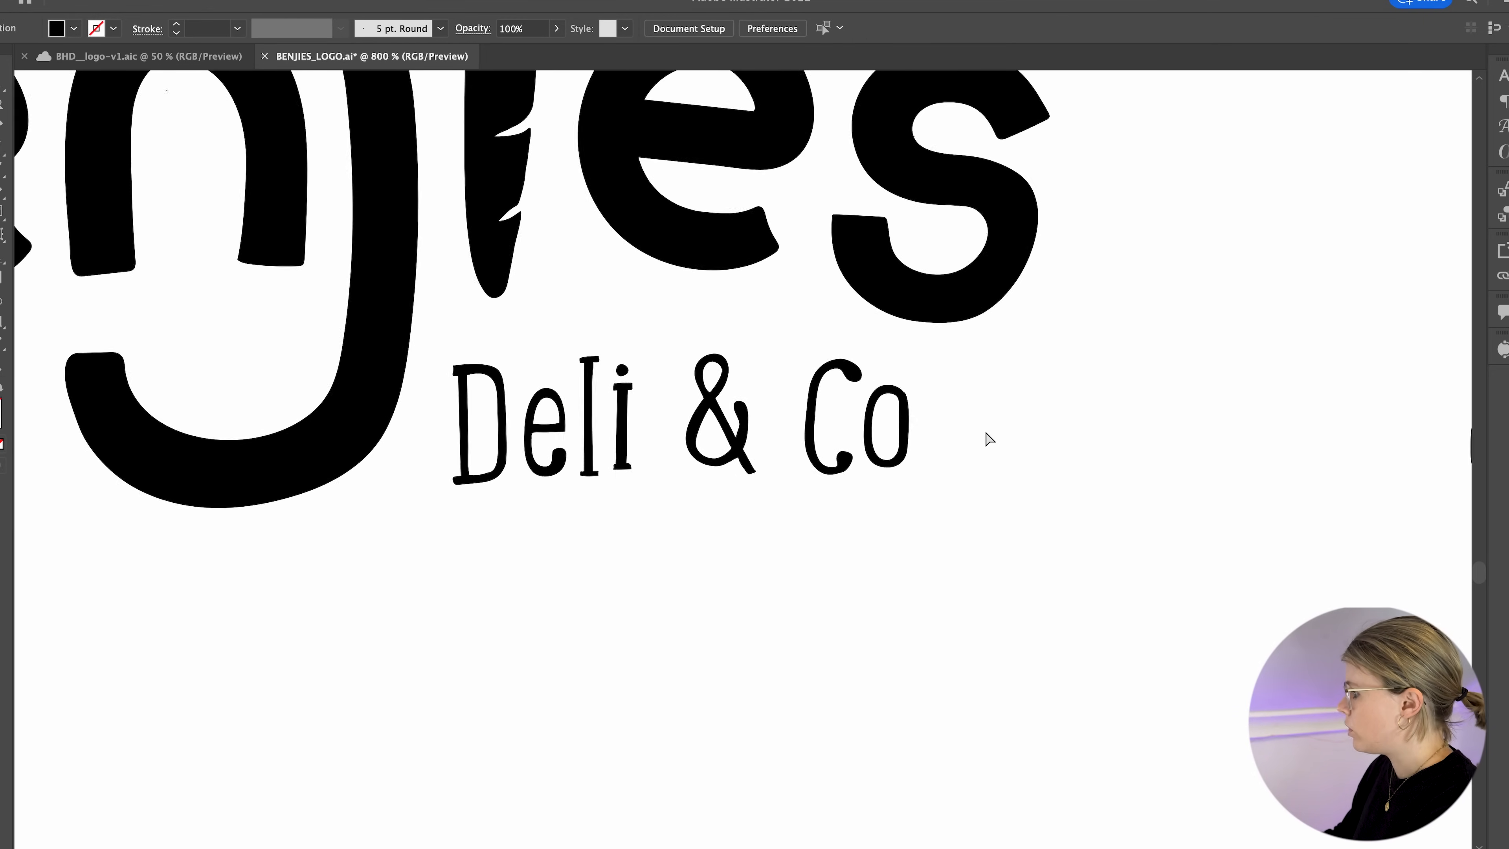
pyautogui.press('super+plus')
pyautogui.press('super+plus')
pyautogui.press('super+plus')
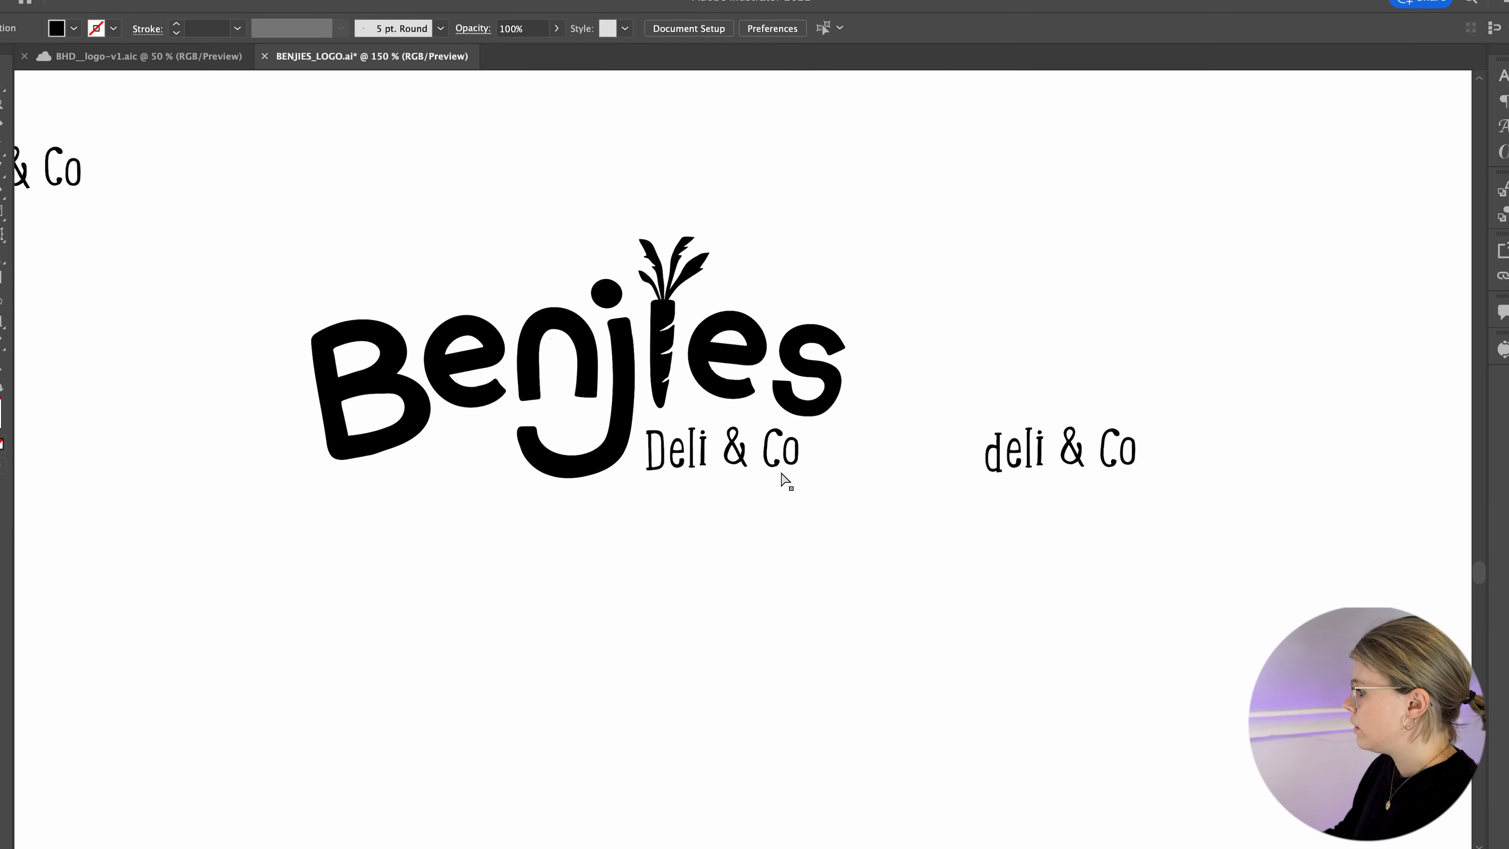
# - Nudge the whole "Deli & Co" tagline slightly right so its D lines up with the carrot's left edge
pyautogui.moveTo(949, 443); pyautogui.dragTo(537, 519)
pyautogui.moveTo(595, 443); pyautogui.dragTo(606, 443)
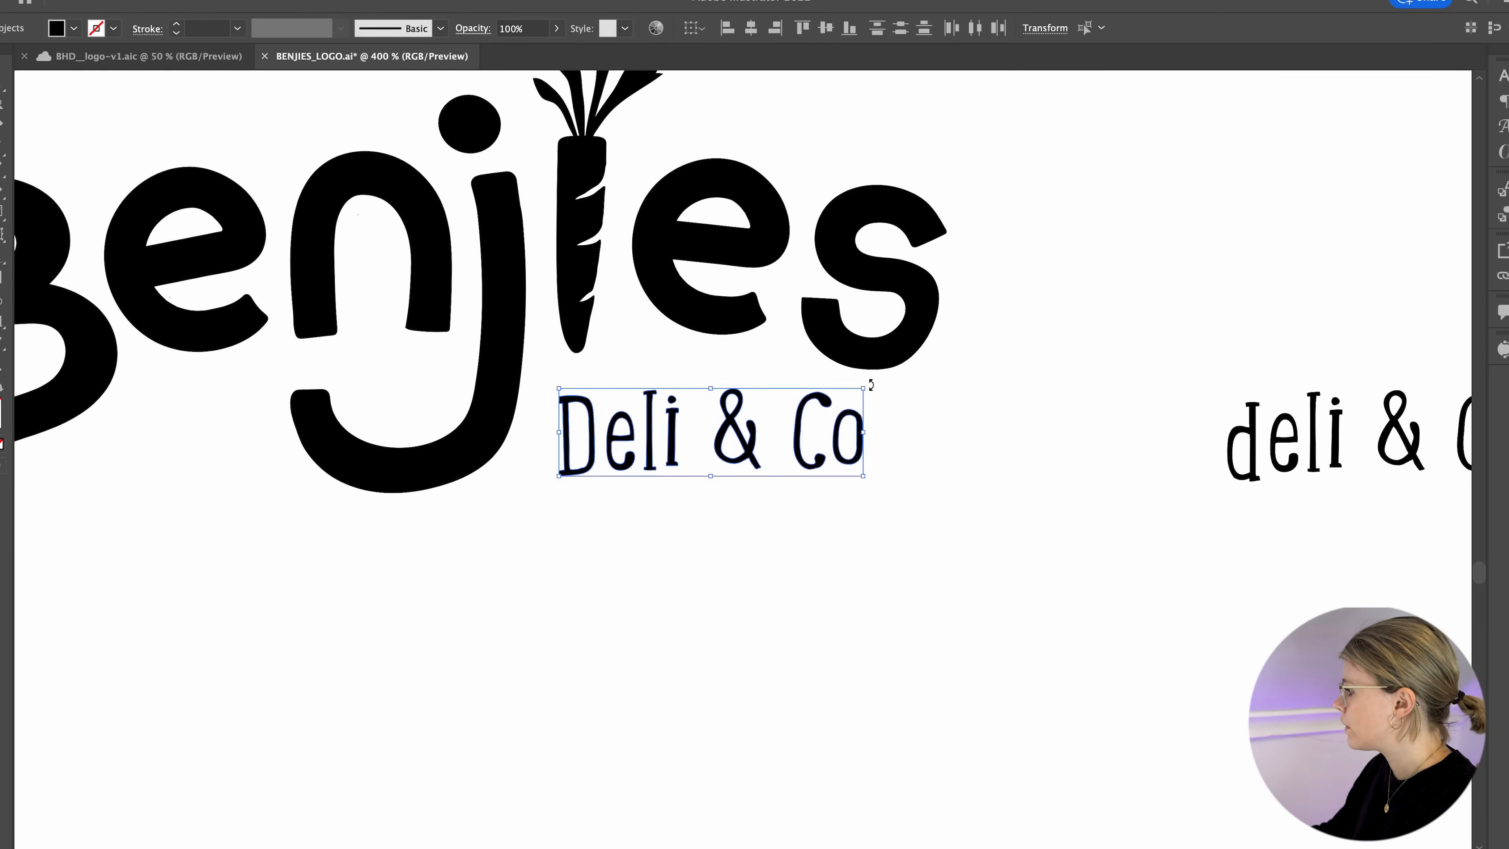
pyautogui.click(904, 383)
pyautogui.press('super+minus')
pyautogui.press('super+minus')
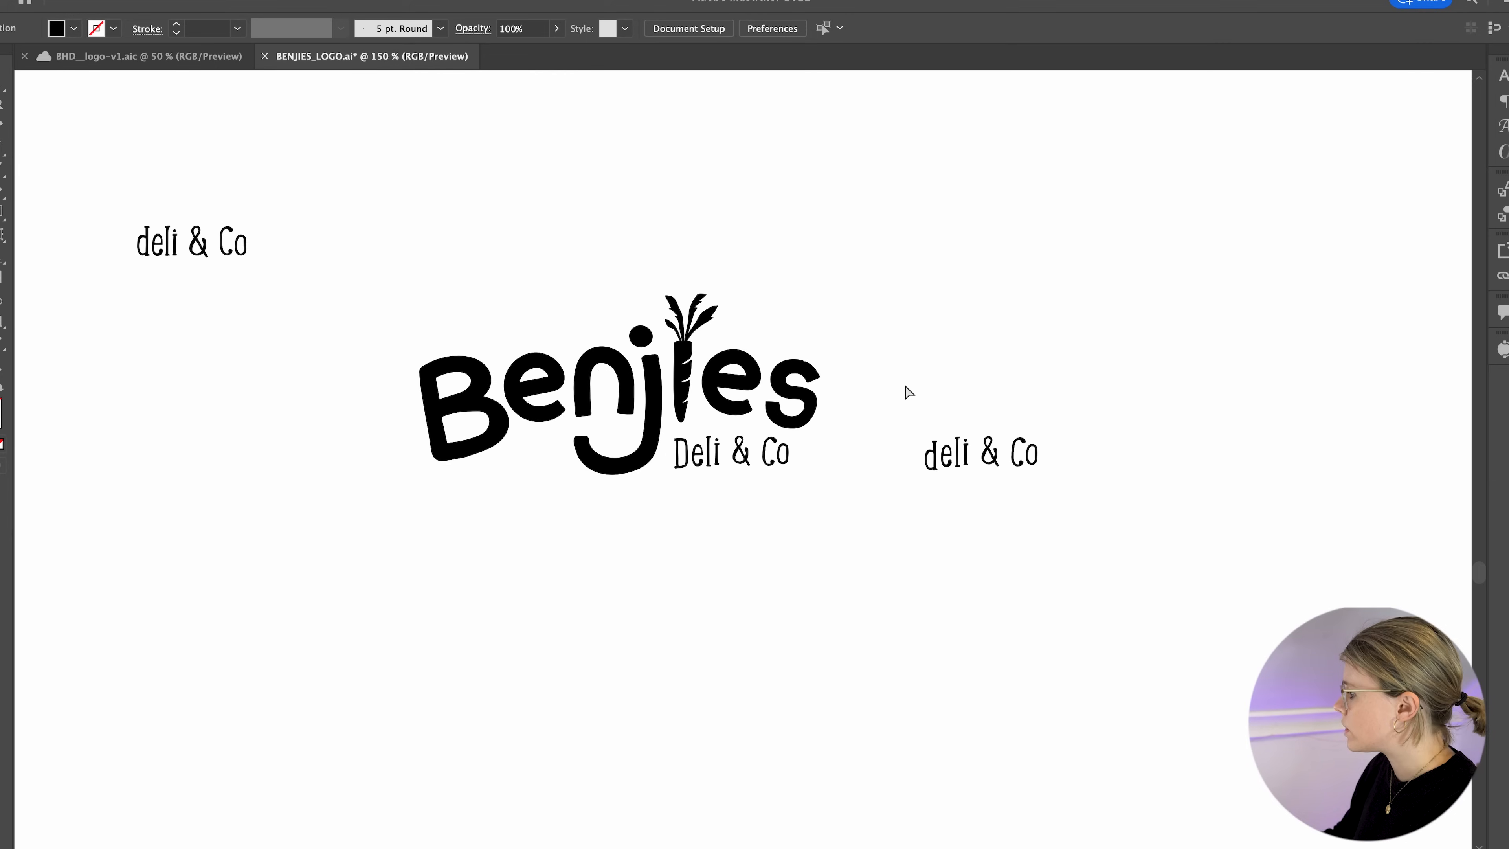
pyautogui.moveTo(883, 436); pyautogui.dragTo(968, 404)
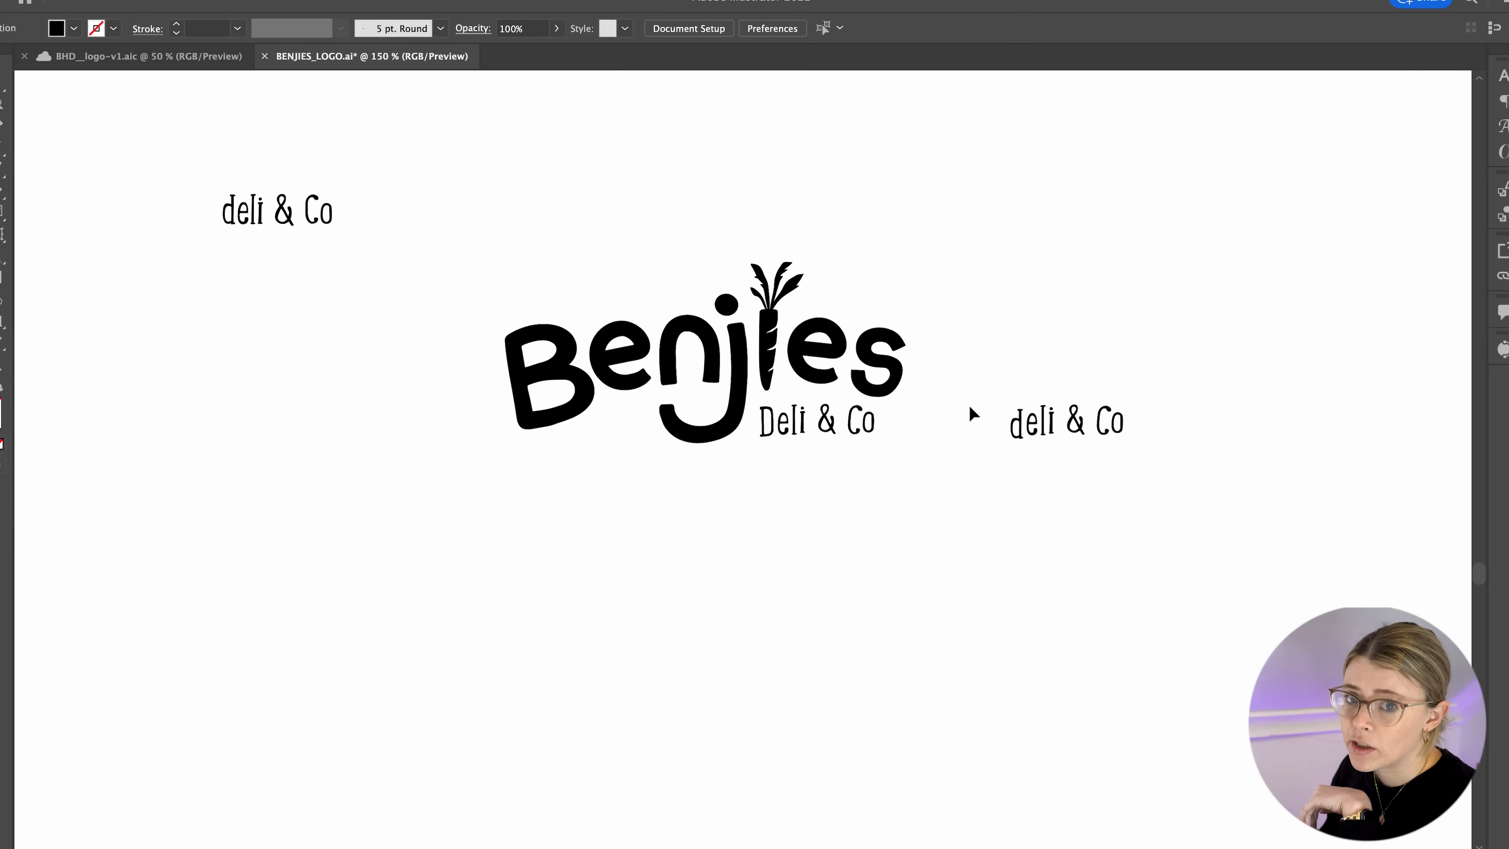
# - Duplicate the Benjies wordmark with its "Deli & Co" tagline straight down by about 188 px
pyautogui.moveTo(1002, 397); pyautogui.dragTo(1174, 480)
pyautogui.click(1174, 480)
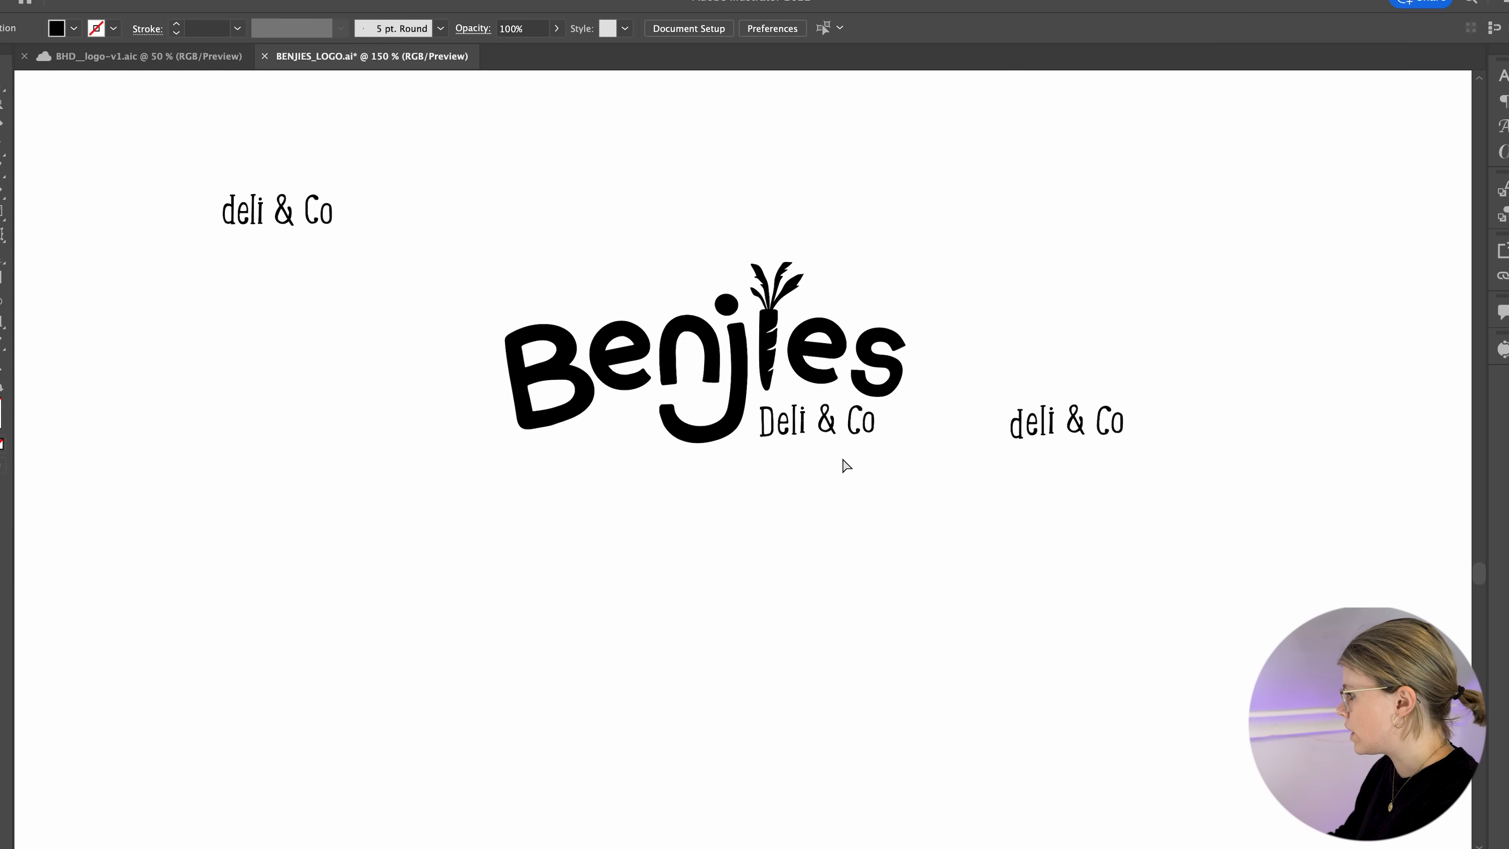
pyautogui.press('super+equal')
pyautogui.click(756, 274)
pyautogui.click(575, 452)
pyautogui.press('super+minus')
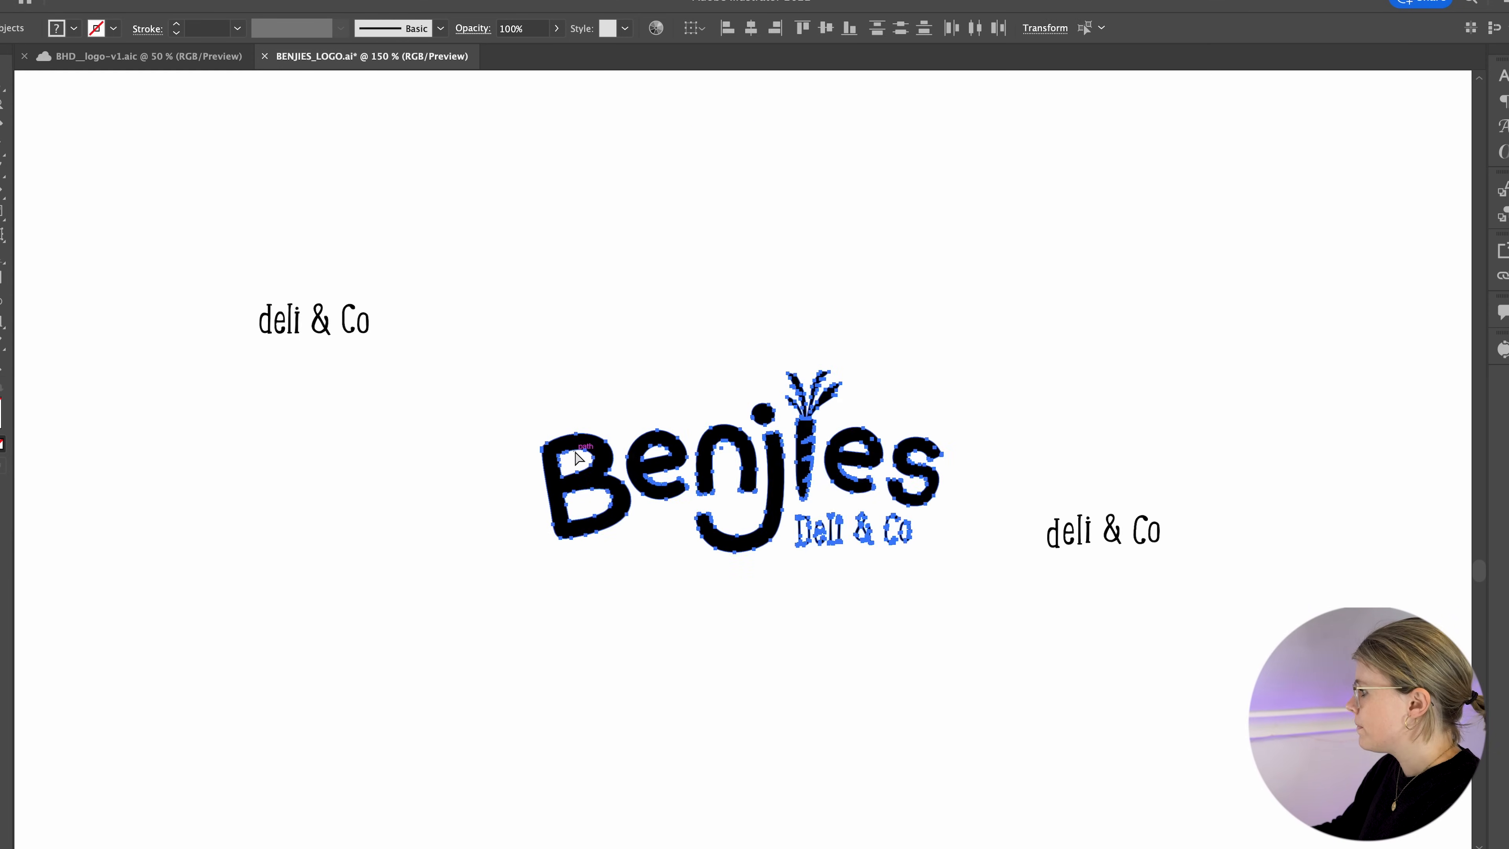
pyautogui.scroll(-5, 768, 531)
pyautogui.hscroll(3, 768, 531)
pyautogui.moveTo(651, 162); pyautogui.dragTo(651, 468)
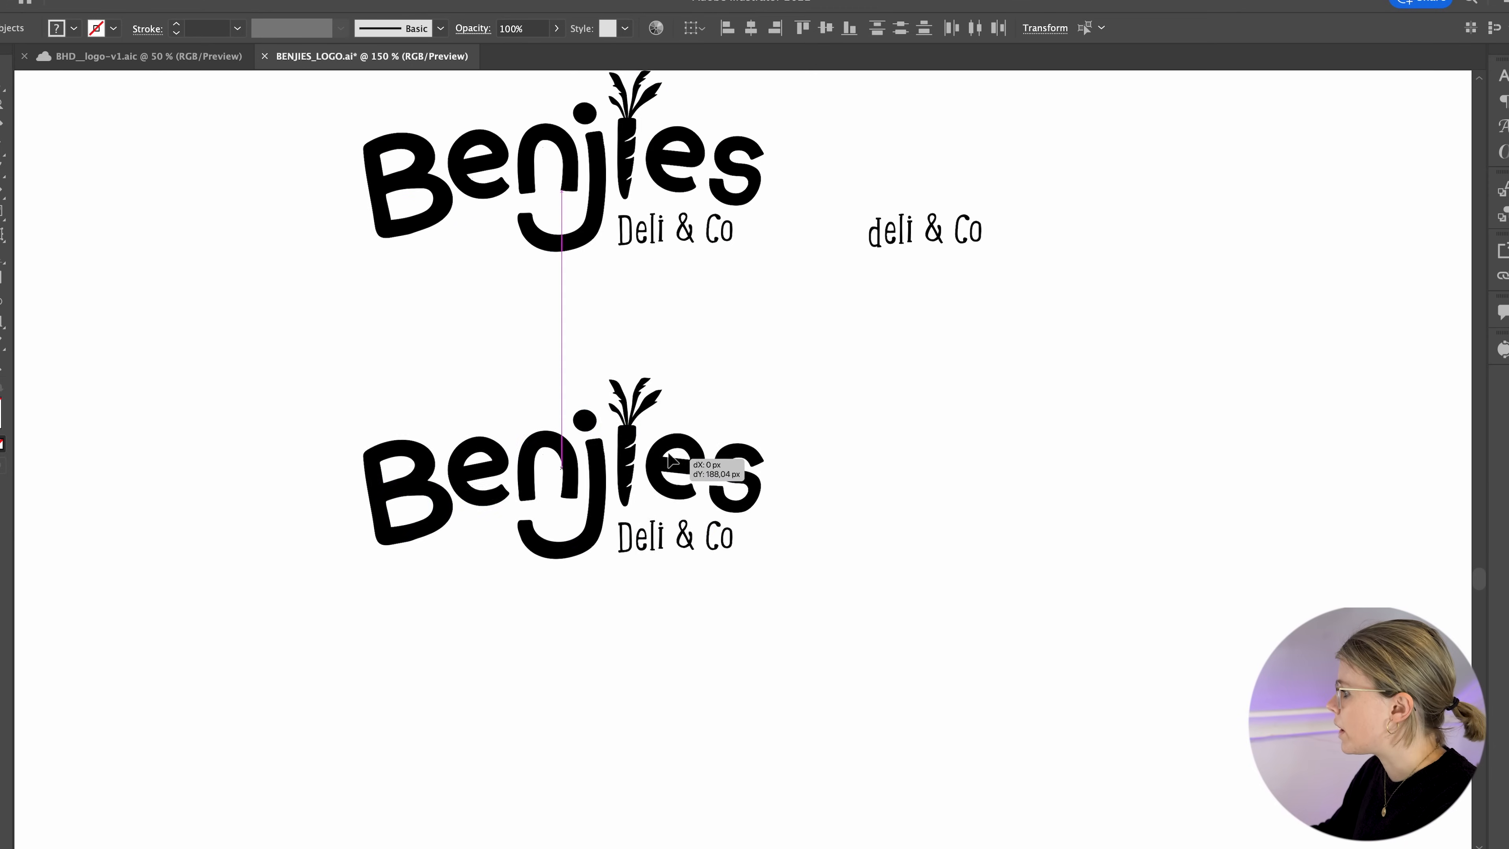
# - Replace the lower logo's "Deli & Co" tagline with the spare outlined "deli & Co" lettering that has a lowercase d
pyautogui.click(803, 446)
pyautogui.click(626, 570)
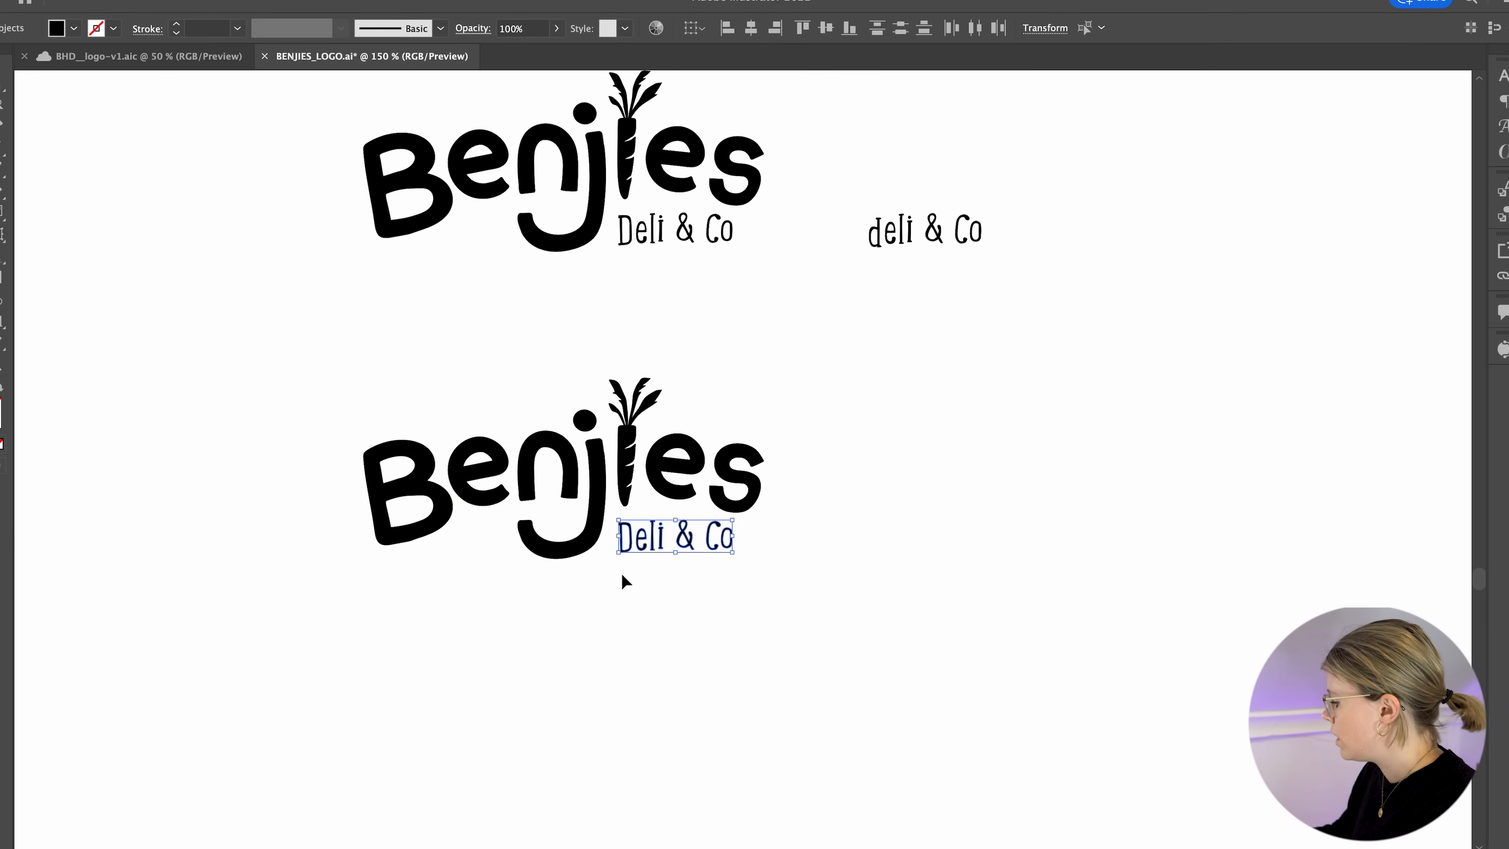
pyautogui.press('BackSpace')
pyautogui.moveTo(935, 238); pyautogui.dragTo(912, 369)
pyautogui.press('super+z')
pyautogui.moveTo(984, 198); pyautogui.dragTo(824, 292)
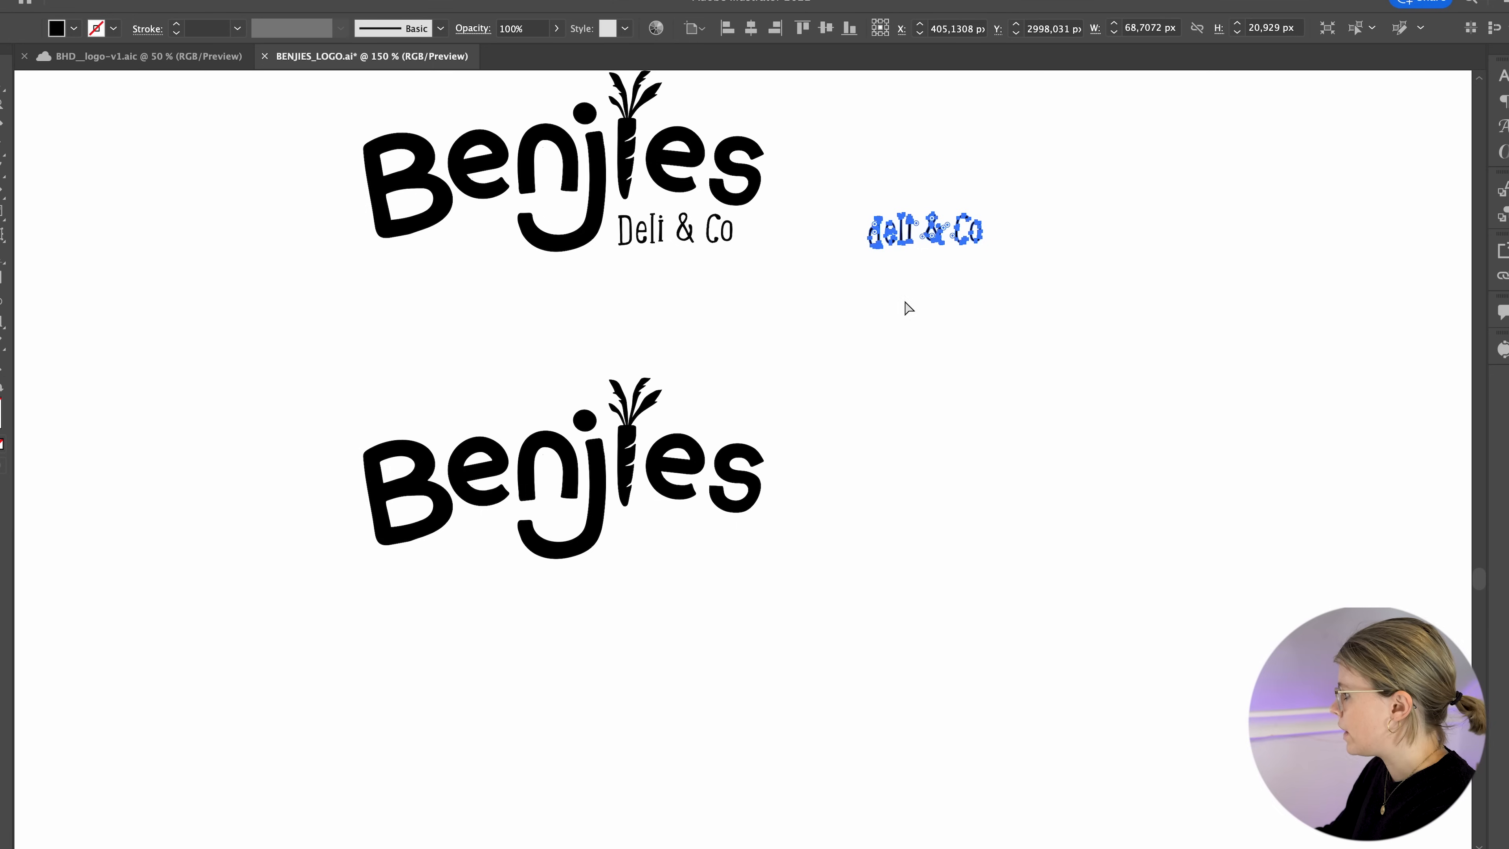
pyautogui.moveTo(926, 236); pyautogui.dragTo(663, 554)
pyautogui.click(808, 545)
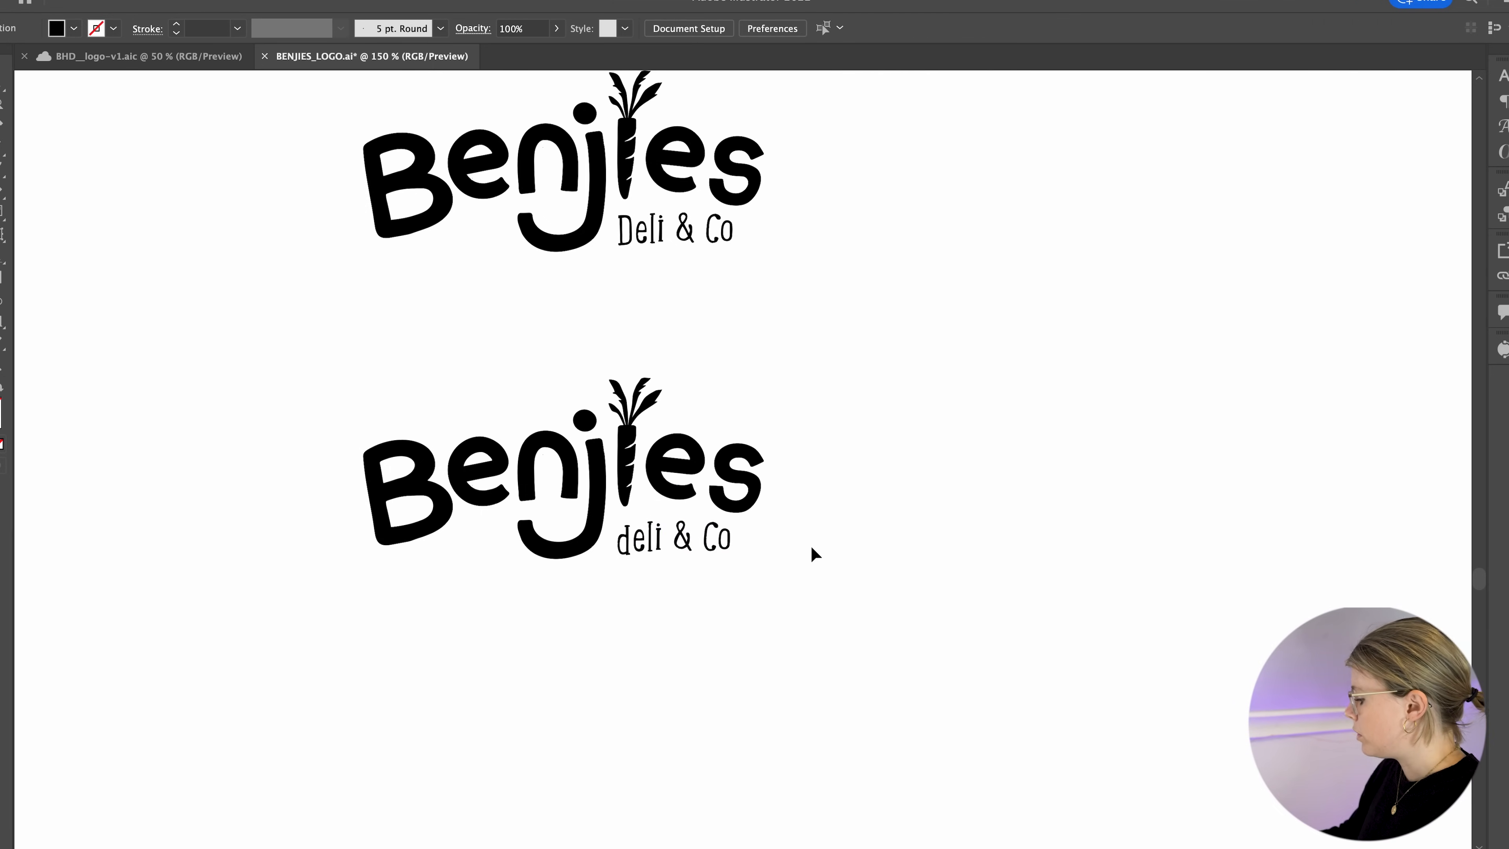
# - Try to scale down the capital C inside the lower logo's tagline group, and undo the change
pyautogui.press('super+equal')
pyautogui.moveTo(702, 654); pyautogui.dragTo(795, 559)
pyautogui.press('super+equal')
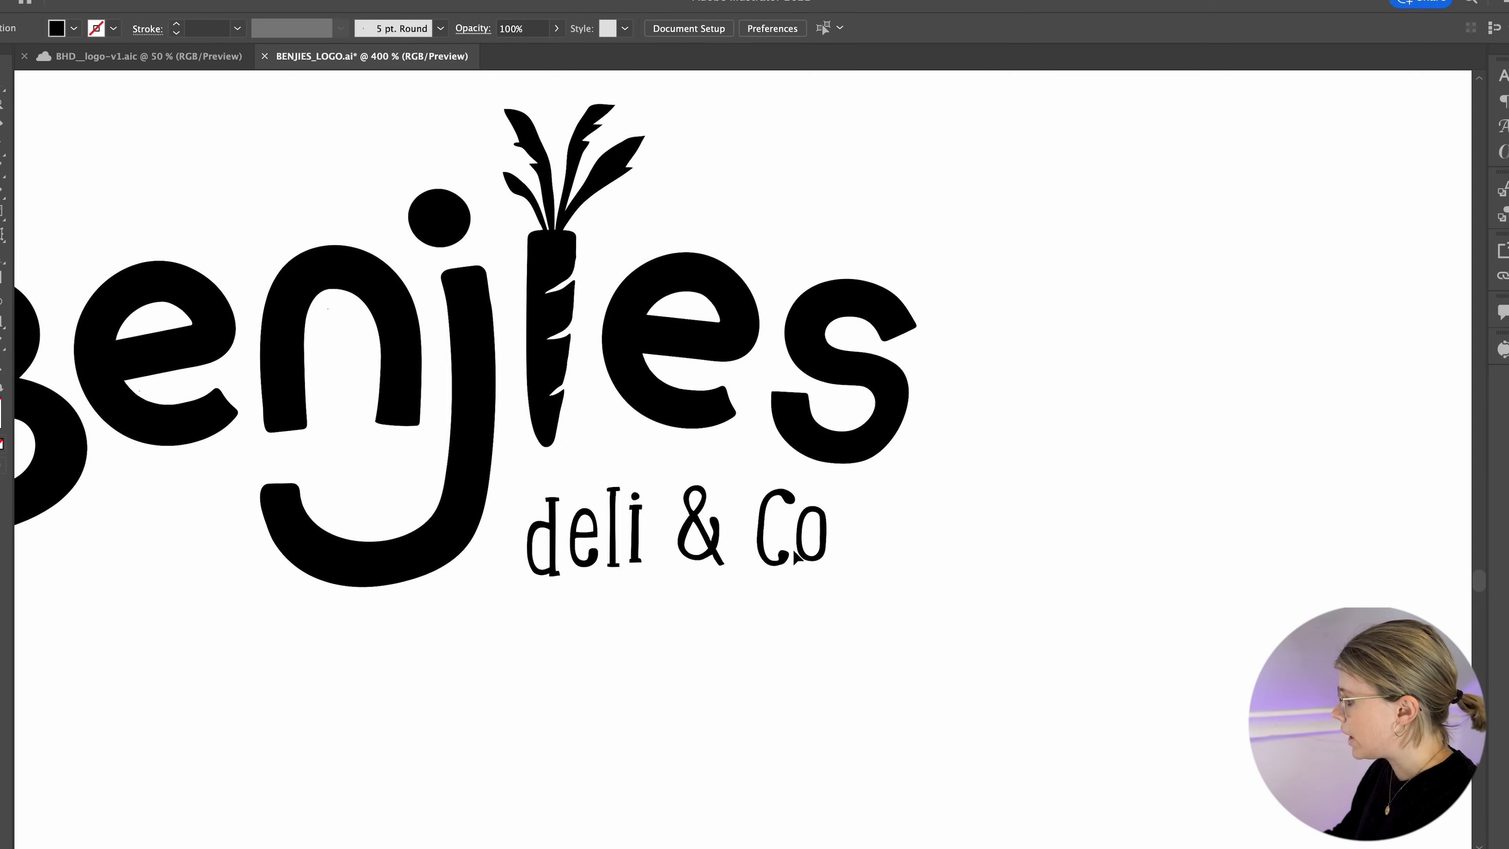
pyautogui.press('super+equal')
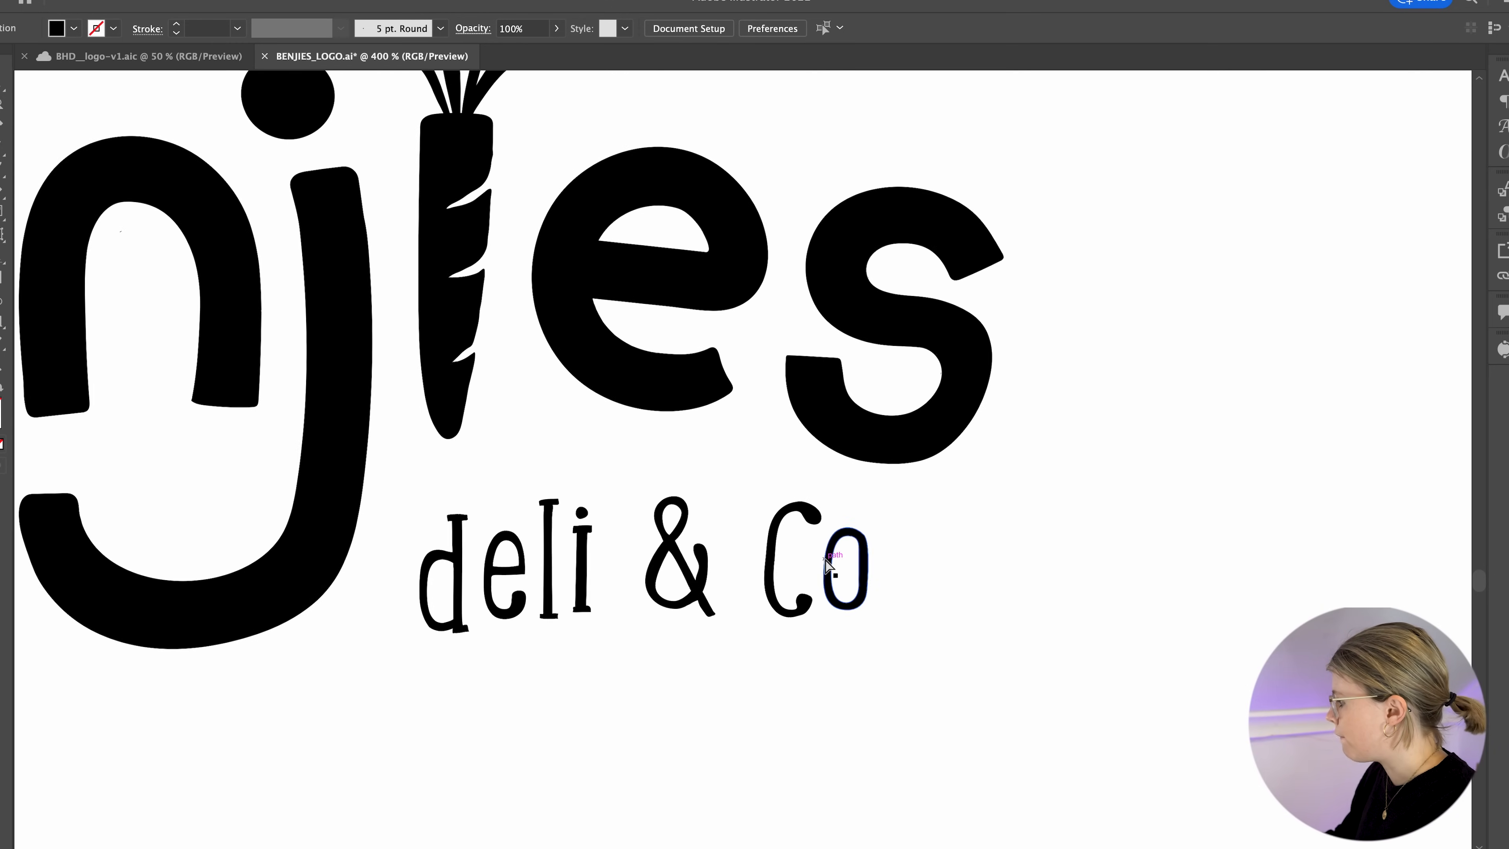
pyautogui.click(817, 518)
pyautogui.click(823, 528)
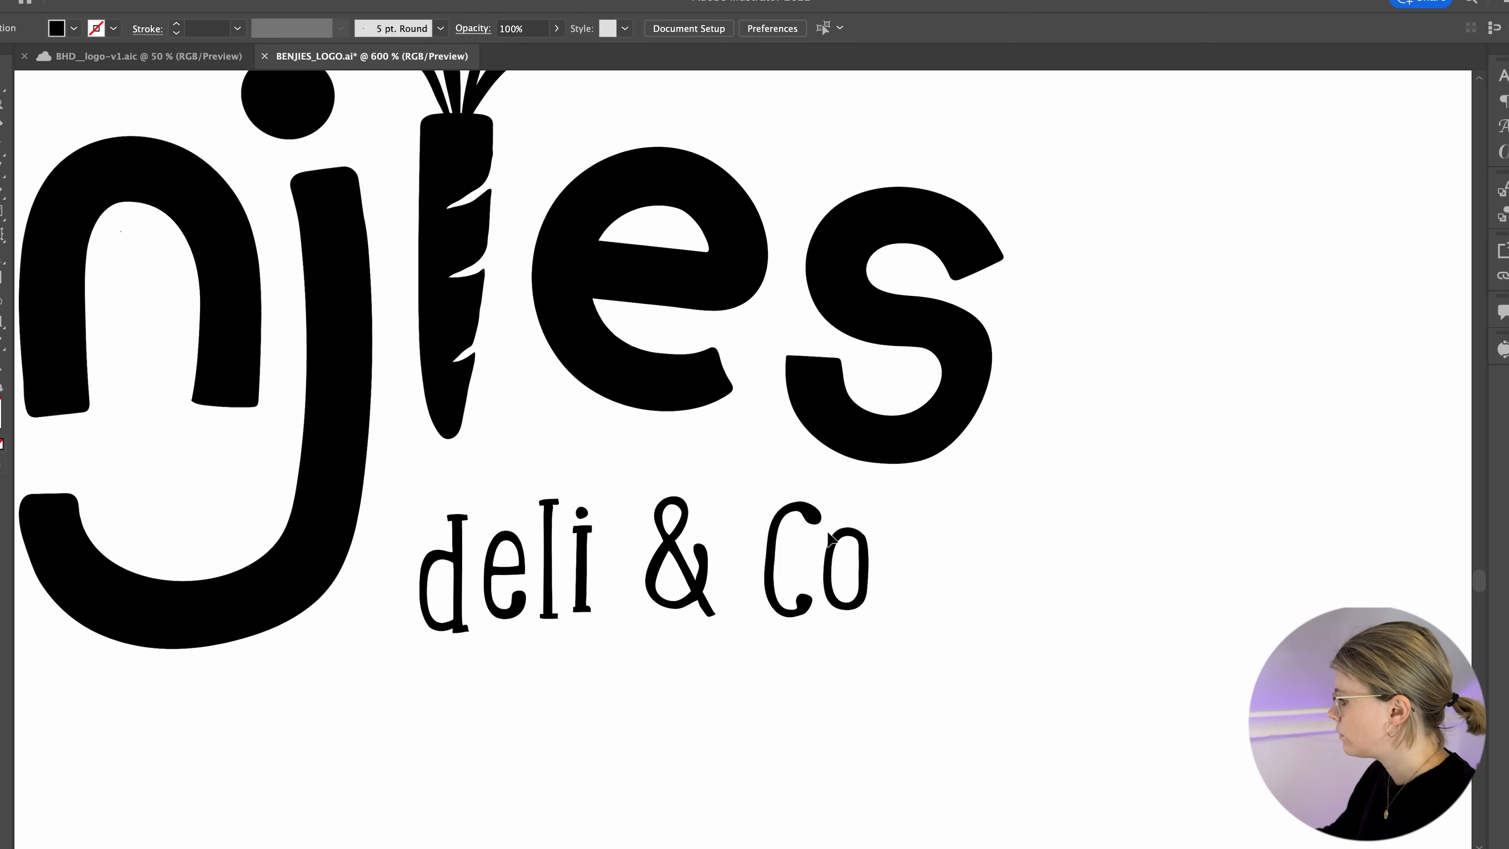
pyautogui.doubleClick(815, 516)
pyautogui.click(815, 516)
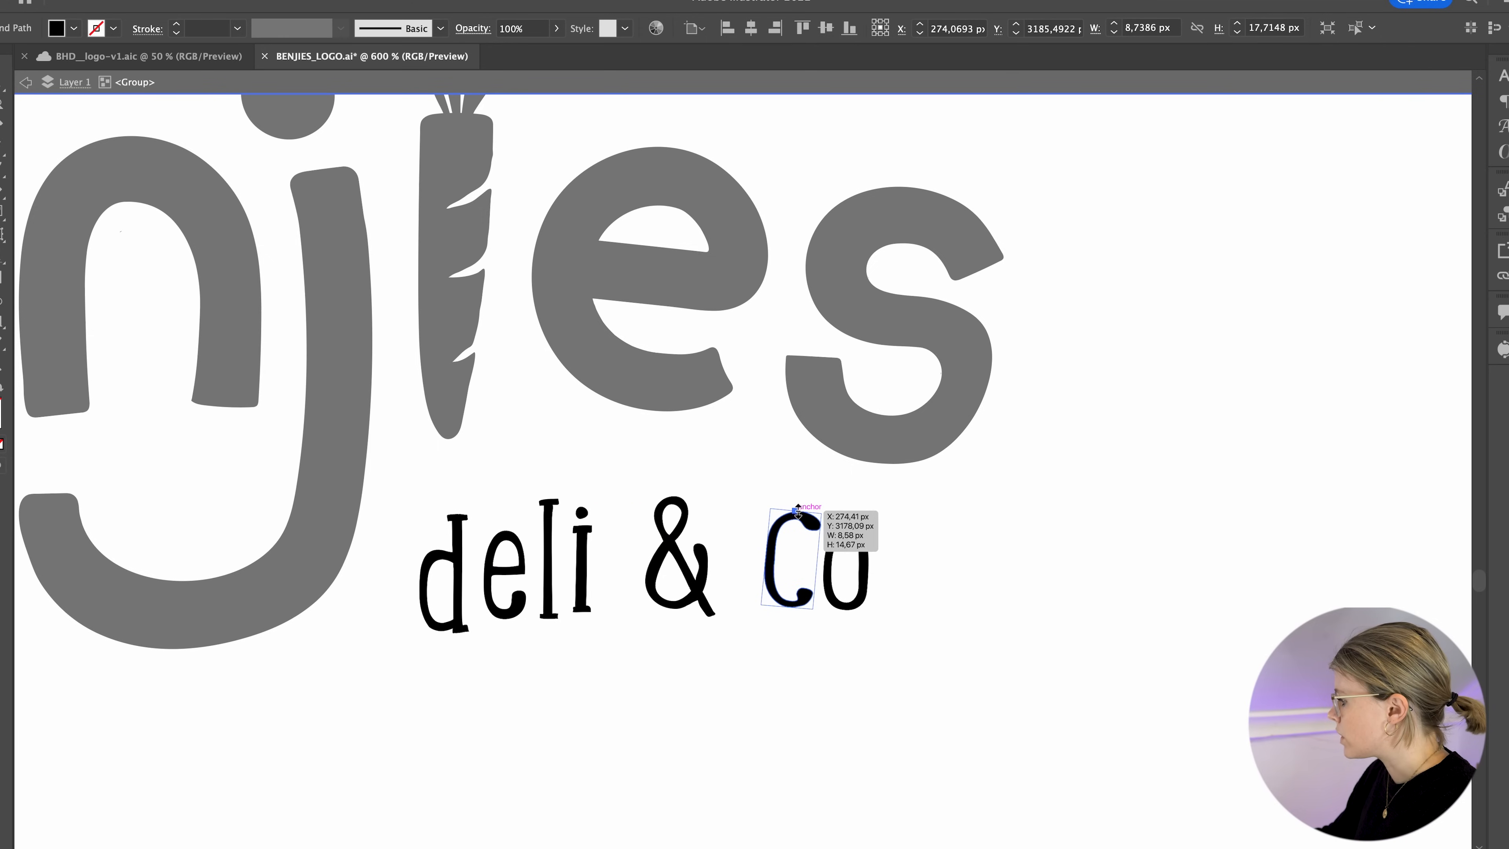
pyautogui.doubleClick(942, 488)
pyautogui.press('super+z')
pyautogui.press('super+z')
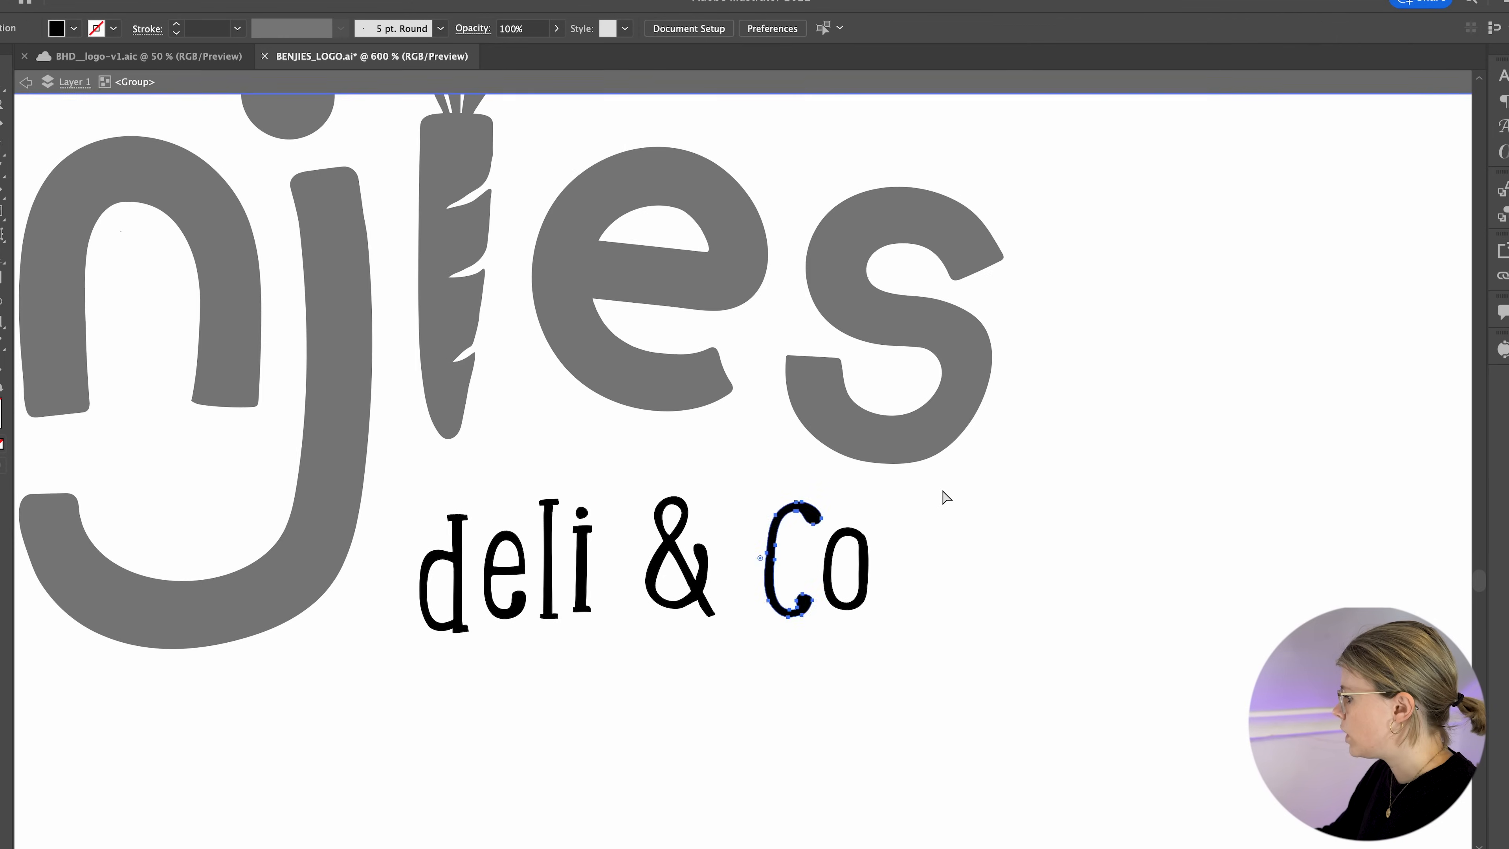
pyautogui.press('super+minus')
pyautogui.press('super+minus')
pyautogui.doubleClick(942, 488)
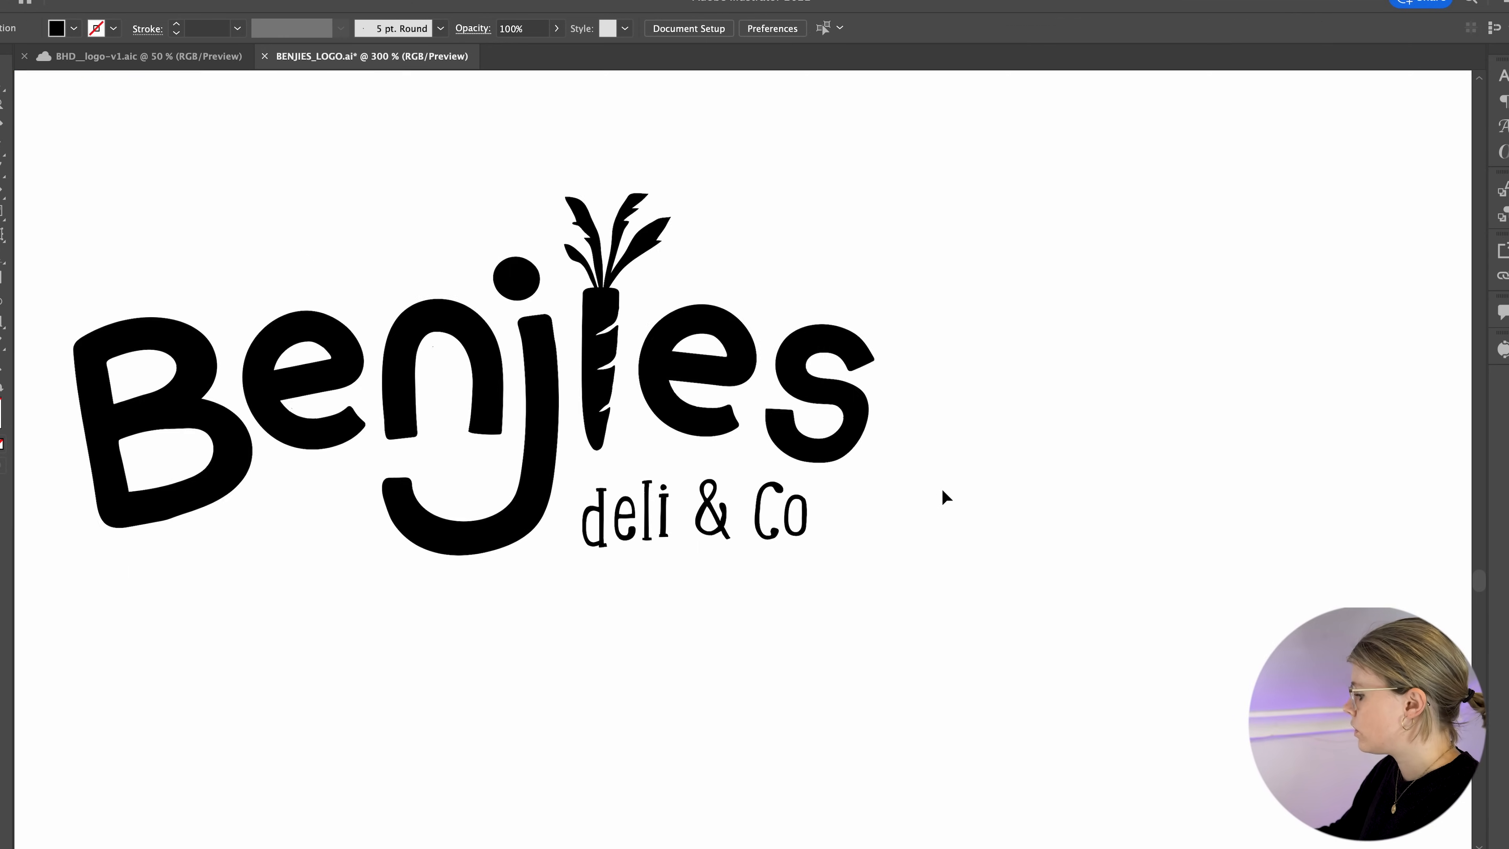
# - Duplicate the live "deli & Co" text to the right of the lower logo and replace its content with a lowercase "c"
pyautogui.press('super+minus')
pyautogui.moveTo(226, 190); pyautogui.dragTo(424, 376)
pyautogui.scroll(3, 350, 294)
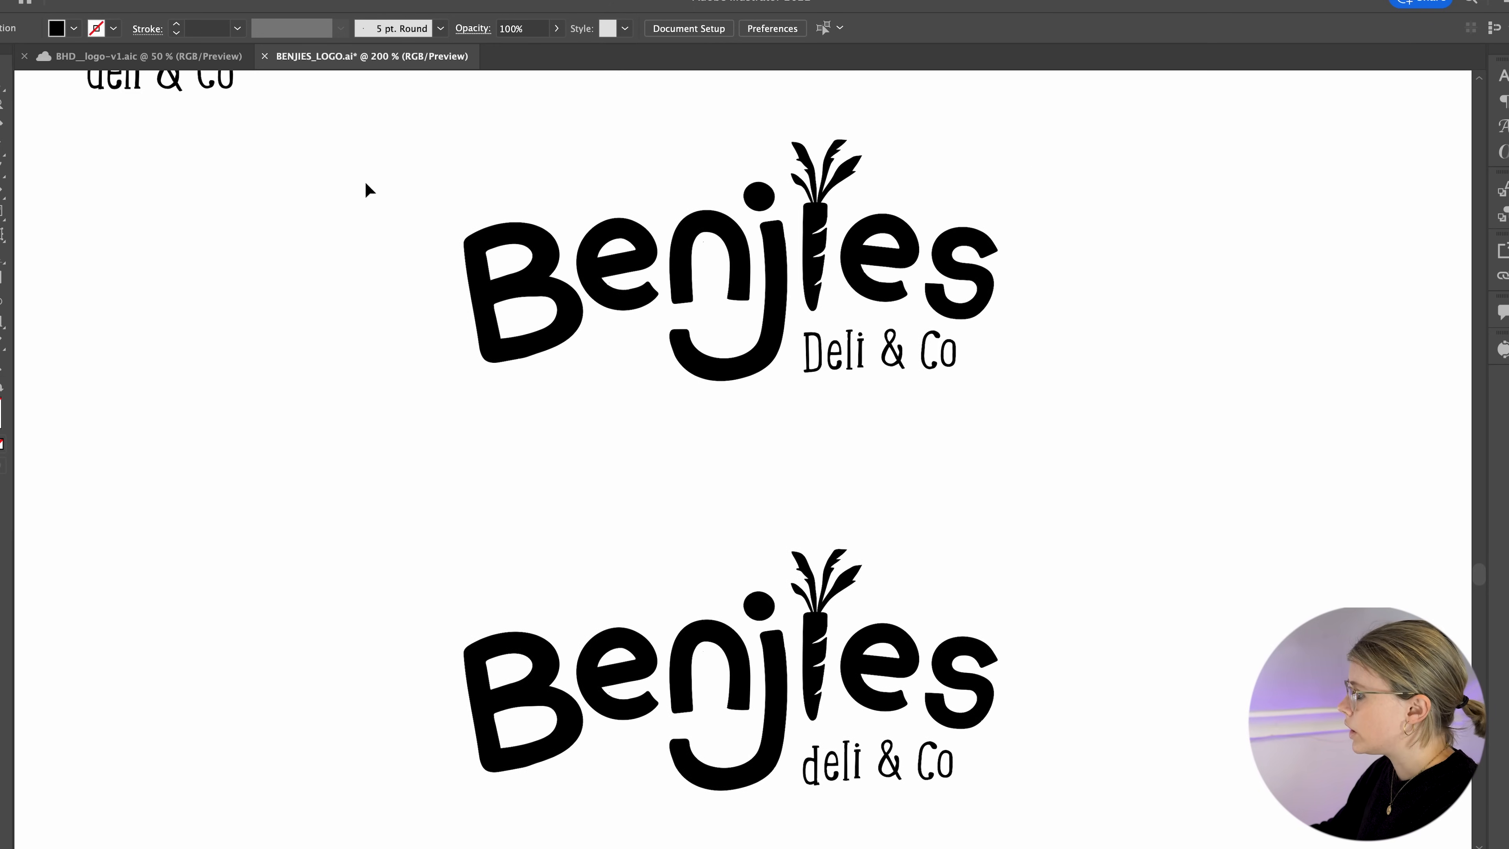
pyautogui.moveTo(222, 94); pyautogui.dragTo(1250, 624)
pyautogui.tripleClick(1250, 618)
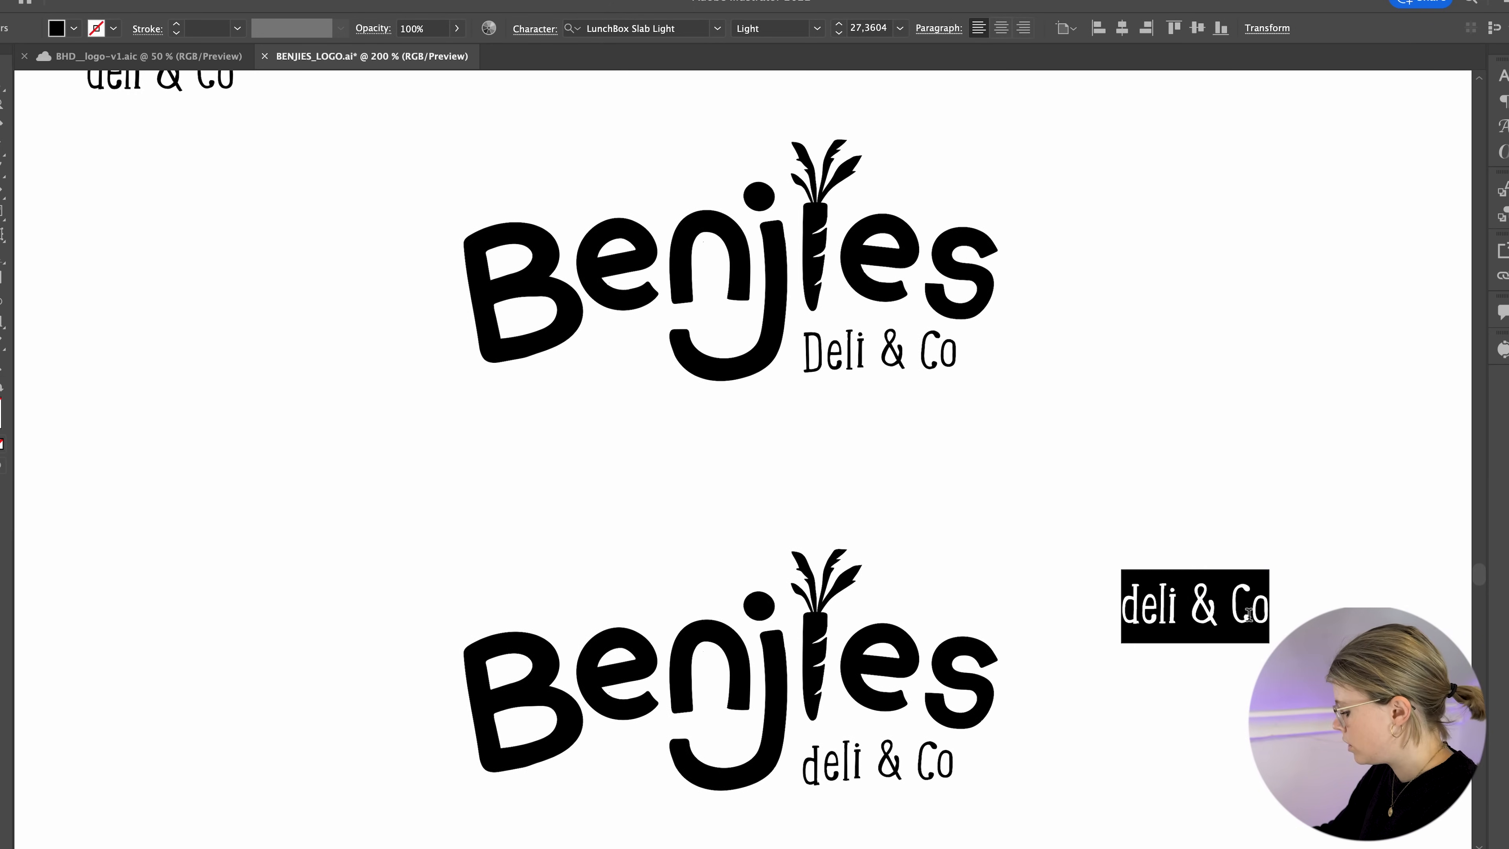
pyautogui.write('C')
pyautogui.press('BackSpace')
pyautogui.write('c')
pyautogui.moveTo(273, 220); pyautogui.dragTo(290, 226)
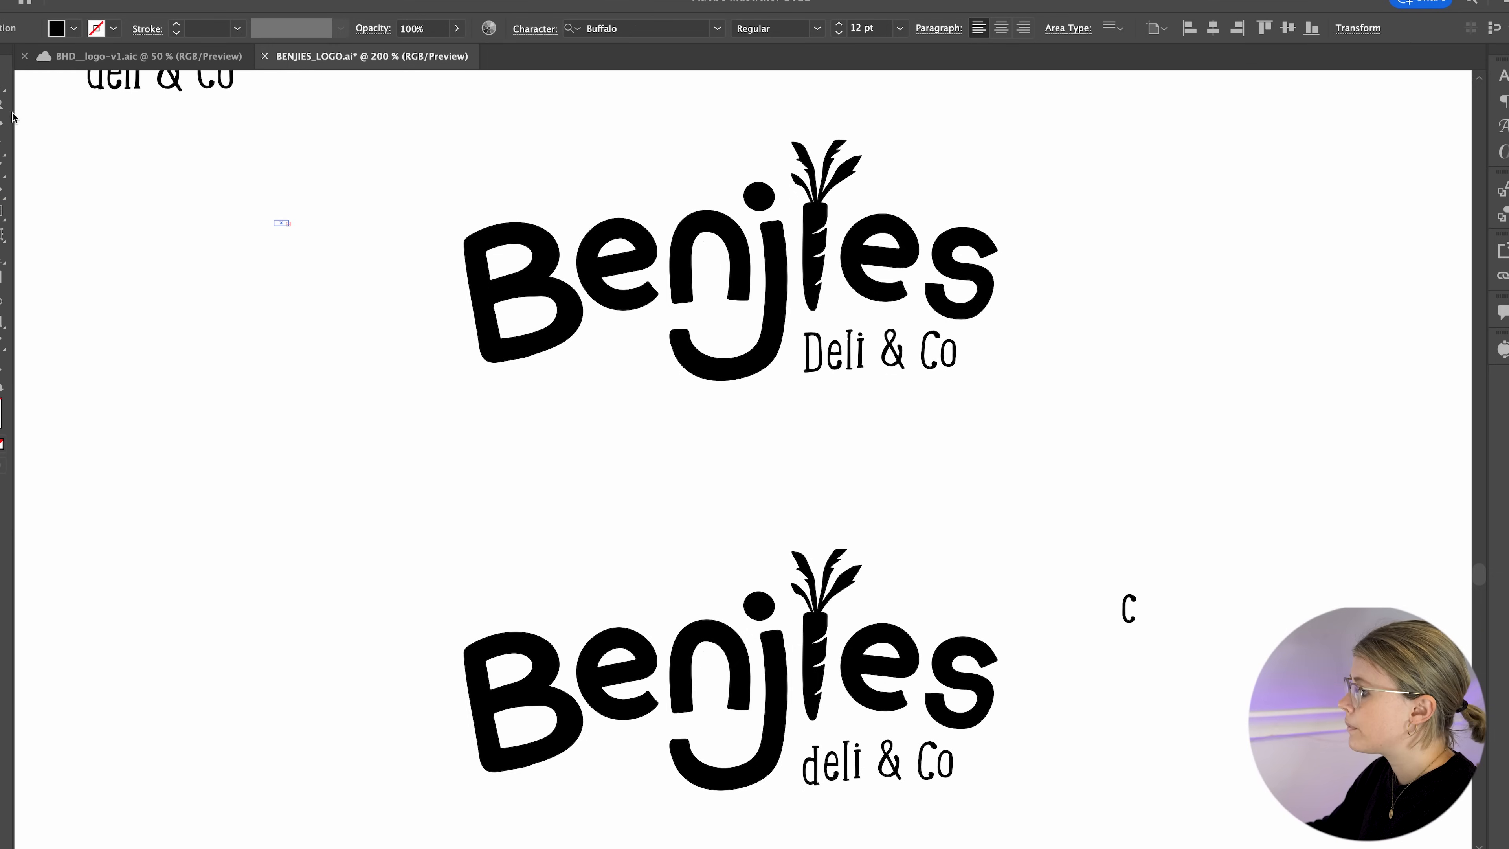
pyautogui.press('Escape')
# - Move the lowercase c next to the lower logo's tagline and convert it to outlines
pyautogui.moveTo(1131, 622); pyautogui.dragTo(1009, 792)
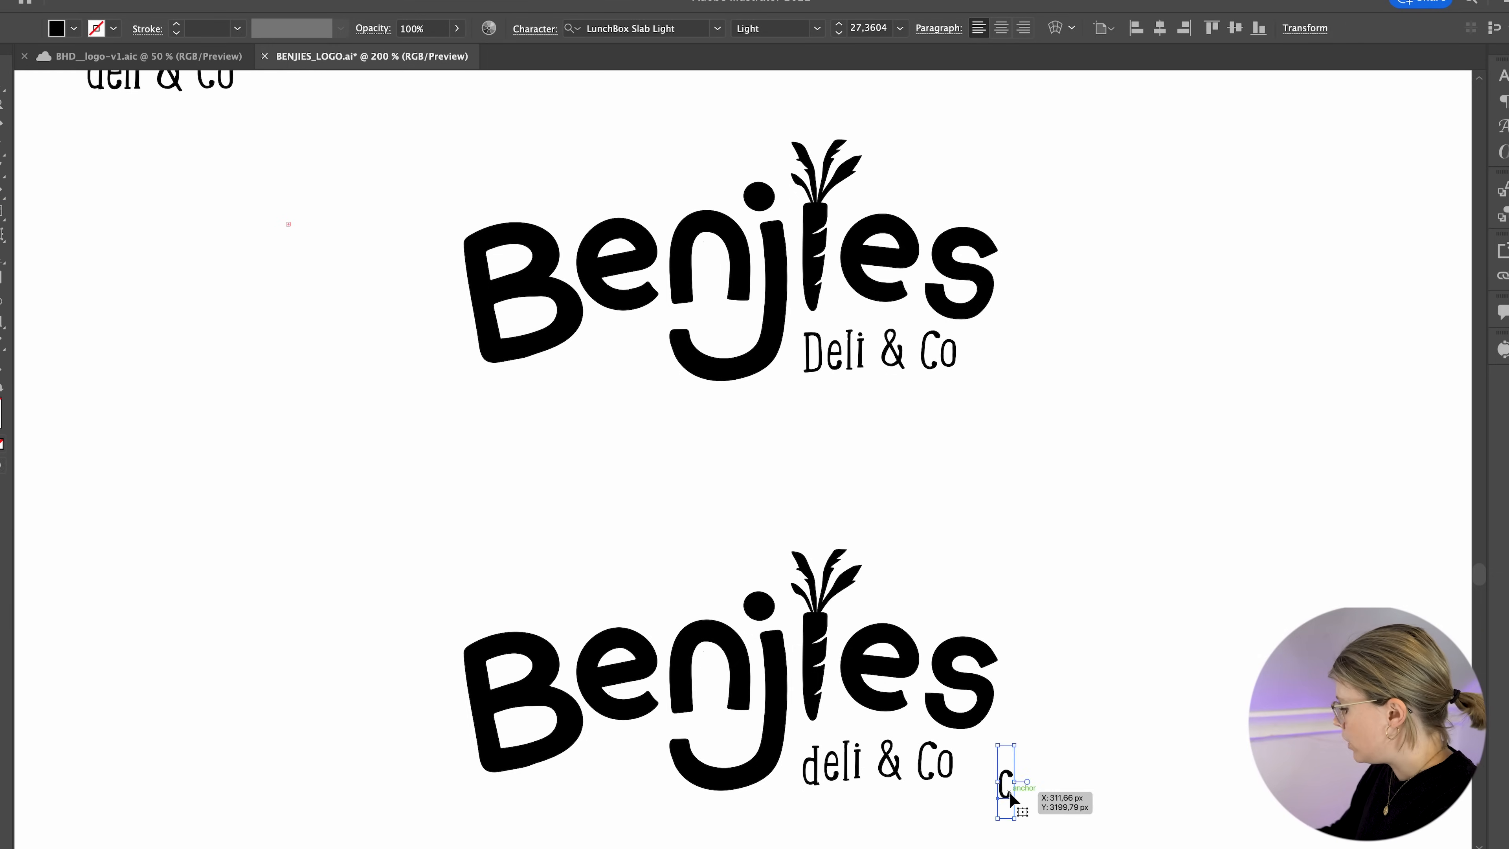
pyautogui.press('super+equal')
pyautogui.press('super+equal')
pyautogui.press('super+equal')
pyautogui.click(161, 1)
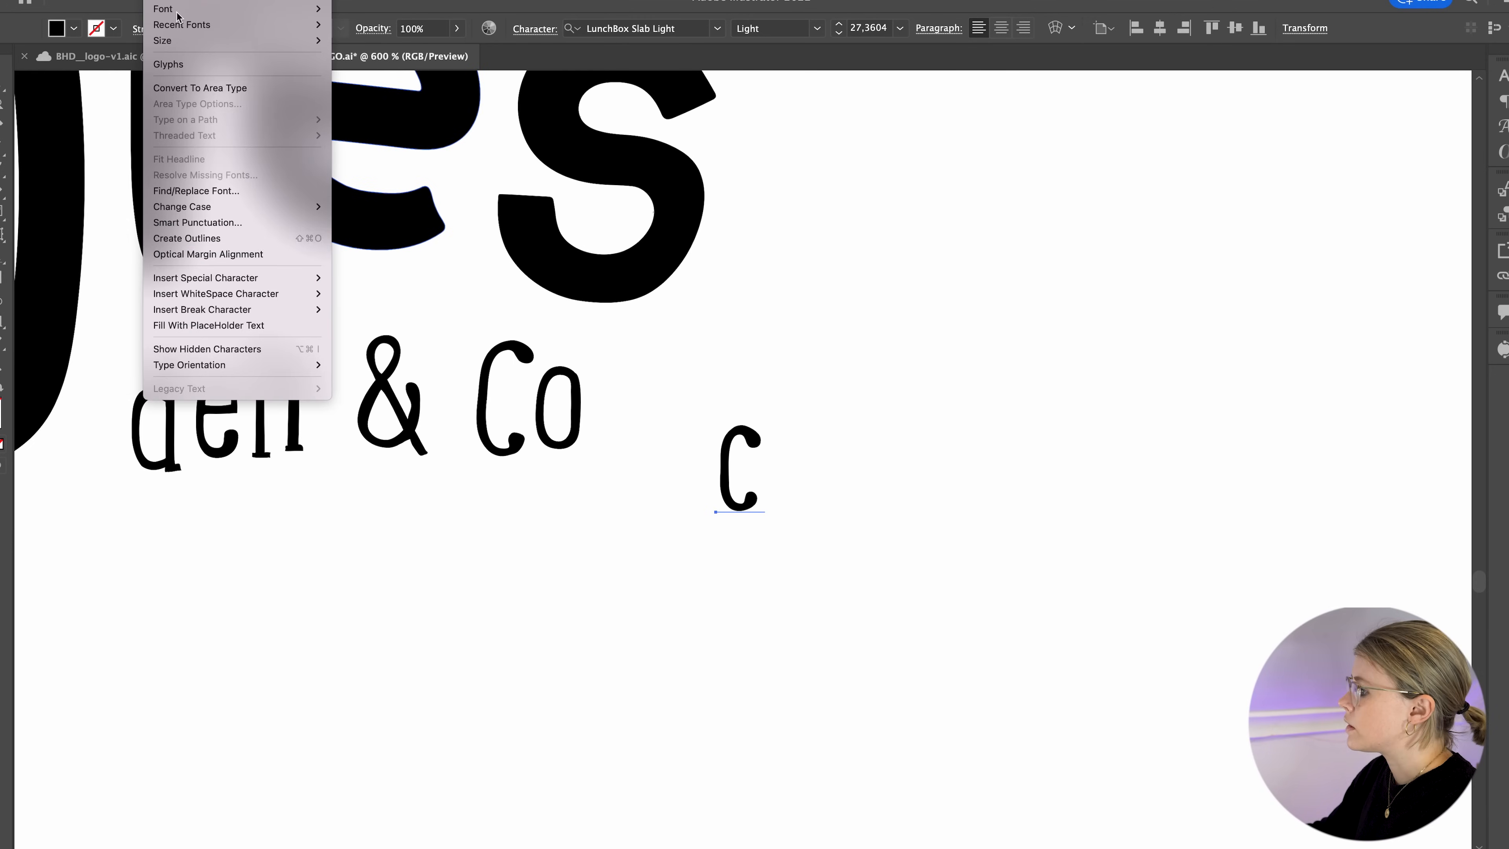
pyautogui.click(196, 240)
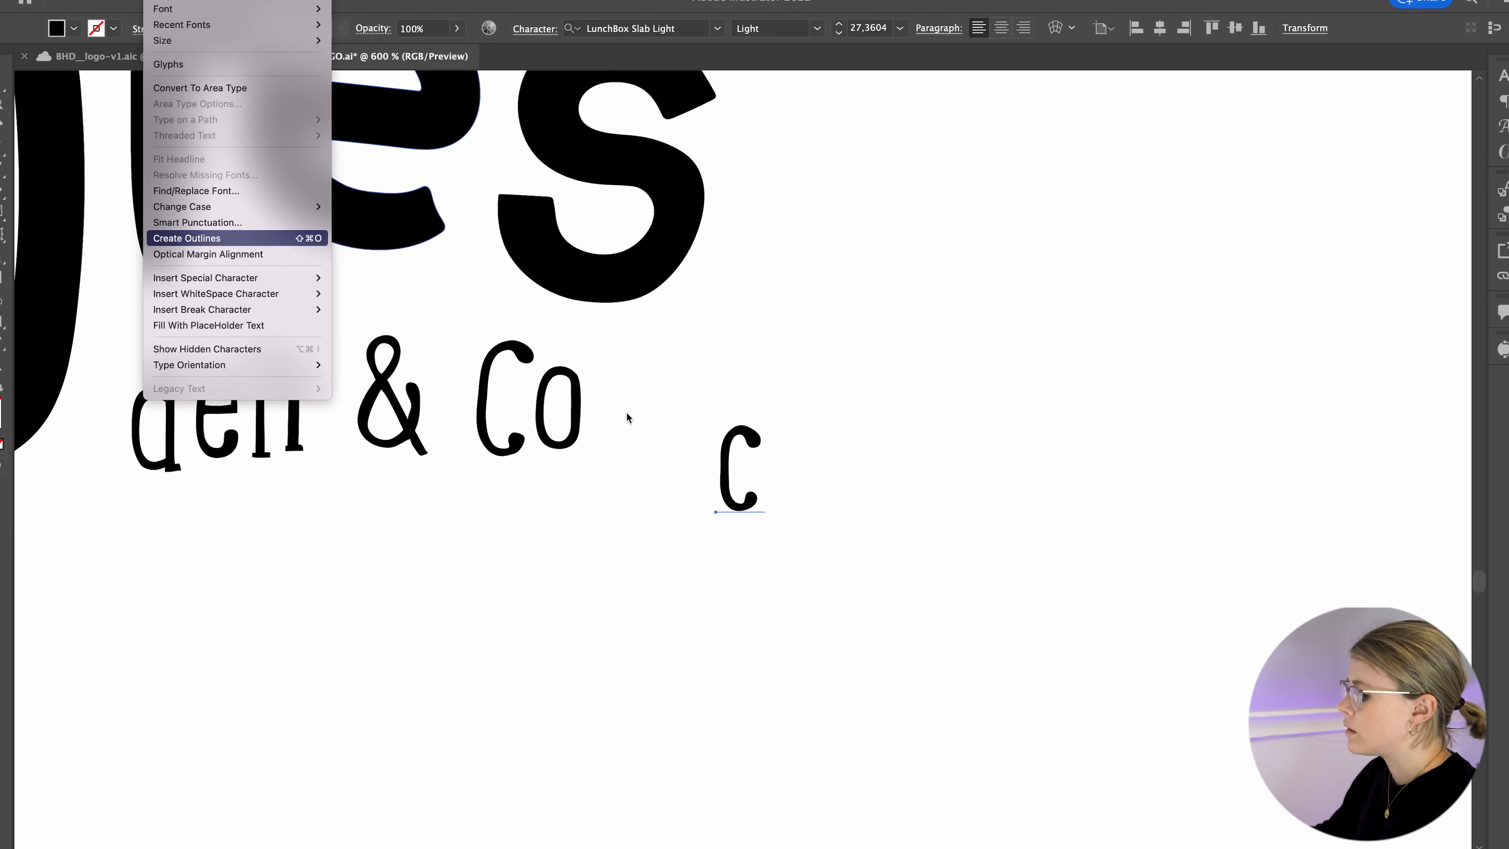
# - Delete the capital C from inside the lower logo's grouped tagline and leave the group
pyautogui.click(537, 649)
pyautogui.click(515, 452)
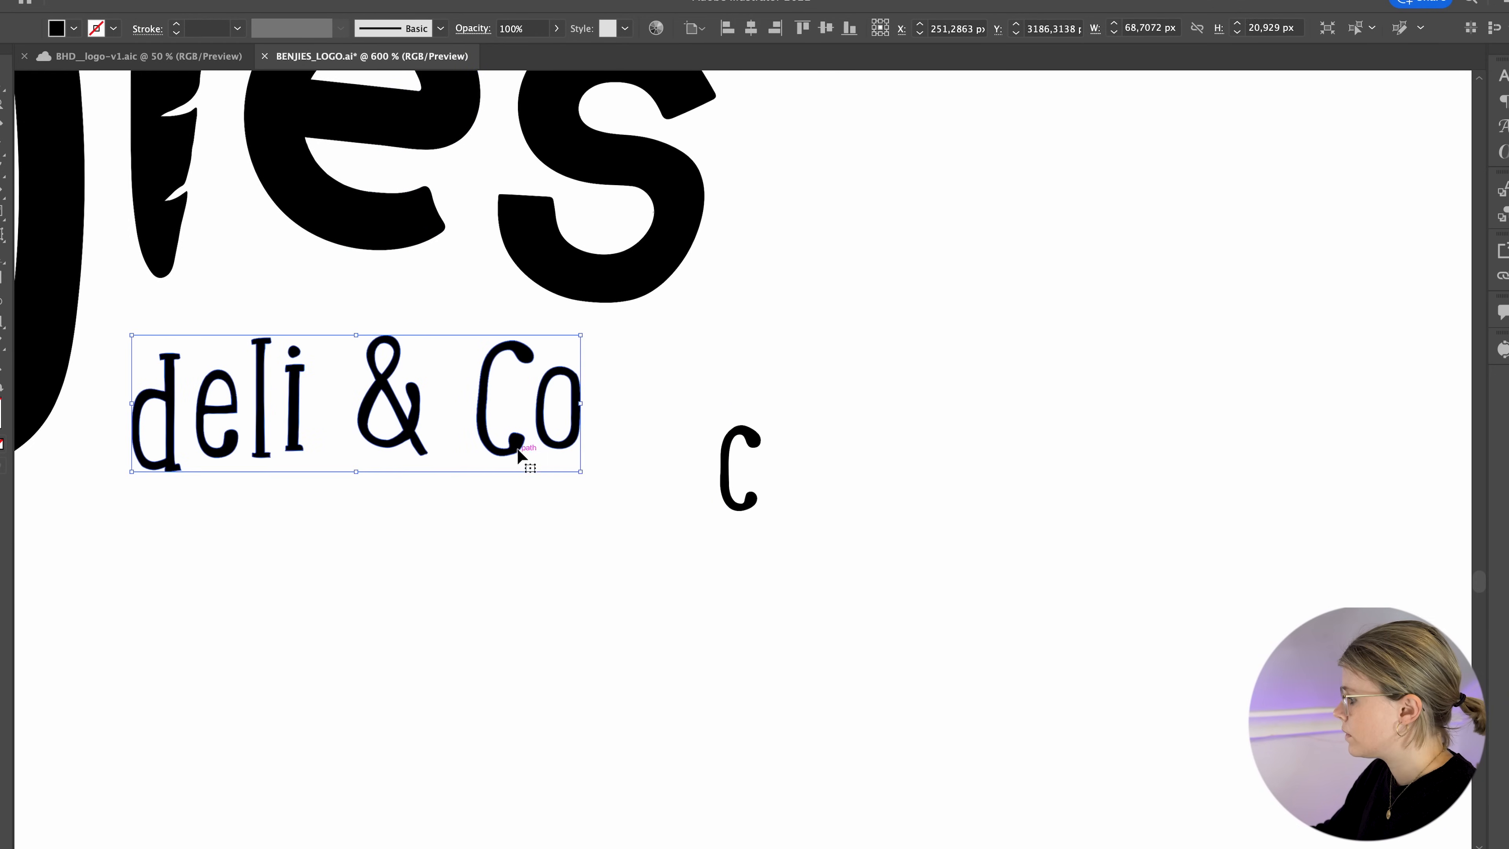
pyautogui.doubleClick(516, 455)
pyautogui.click(511, 449)
pyautogui.press('Delete')
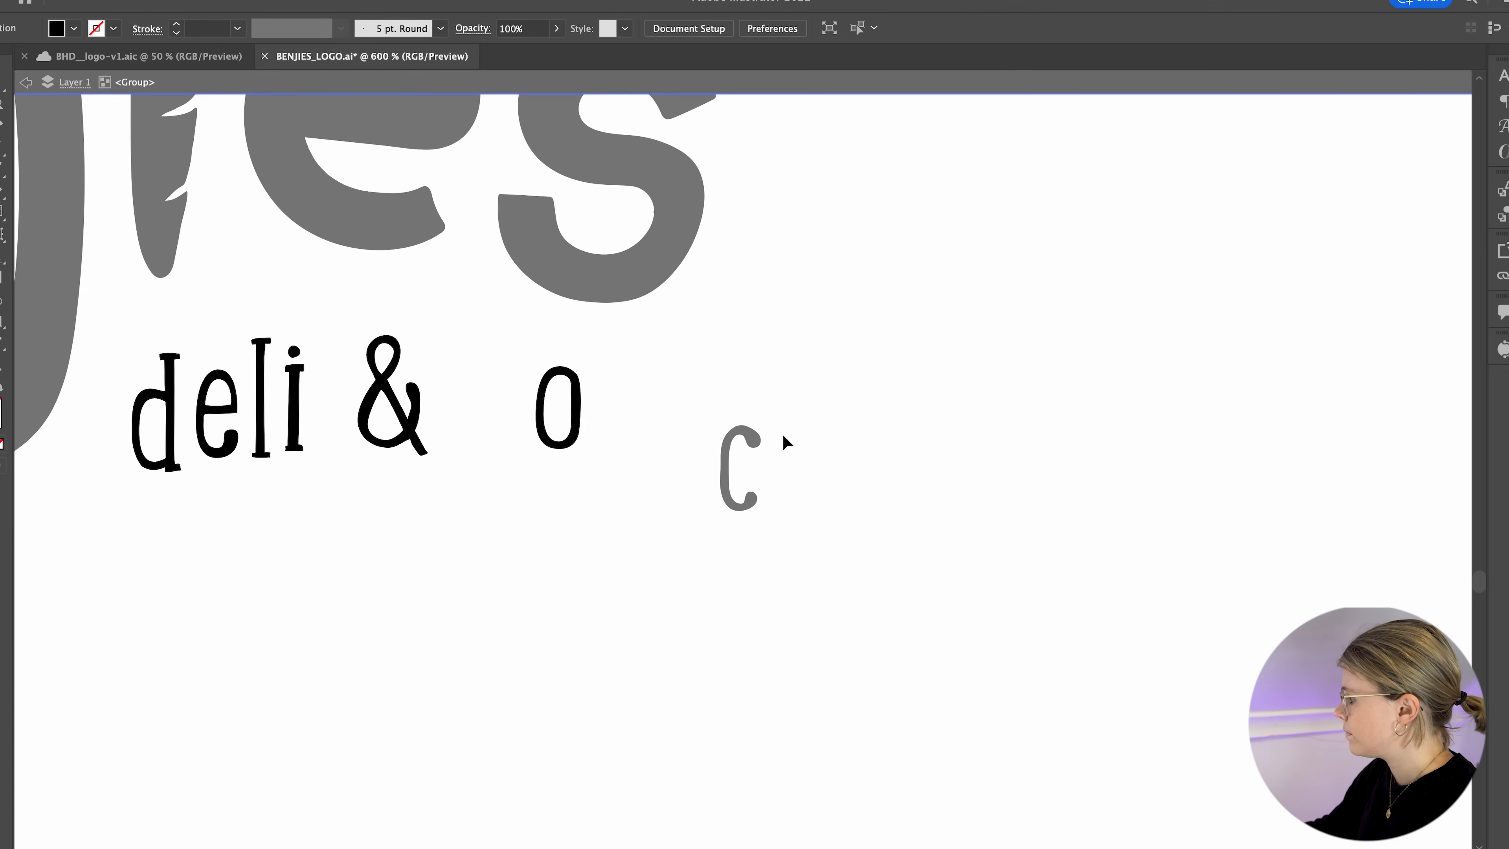
pyautogui.doubleClick(852, 351)
# - Place the outlined lowercase c in front of the o so the lower tagline reads "deli & co"
pyautogui.moveTo(745, 432); pyautogui.dragTo(515, 369)
pyautogui.press('super+minus')
pyautogui.press('super+minus')
pyautogui.moveTo(718, 355); pyautogui.dragTo(963, 647)
pyautogui.moveTo(943, 408)
pyautogui.mouseDown()
pyautogui.moveTo(862, 650)
pyautogui.moveTo(929, 401)
pyautogui.mouseUp()
pyautogui.press('super+minus')
# - Move the complete logo version with the "deli & co" tagline clear of the space below the "Deli & Co" version
pyautogui.moveTo(902, 329); pyautogui.dragTo(333, 640)
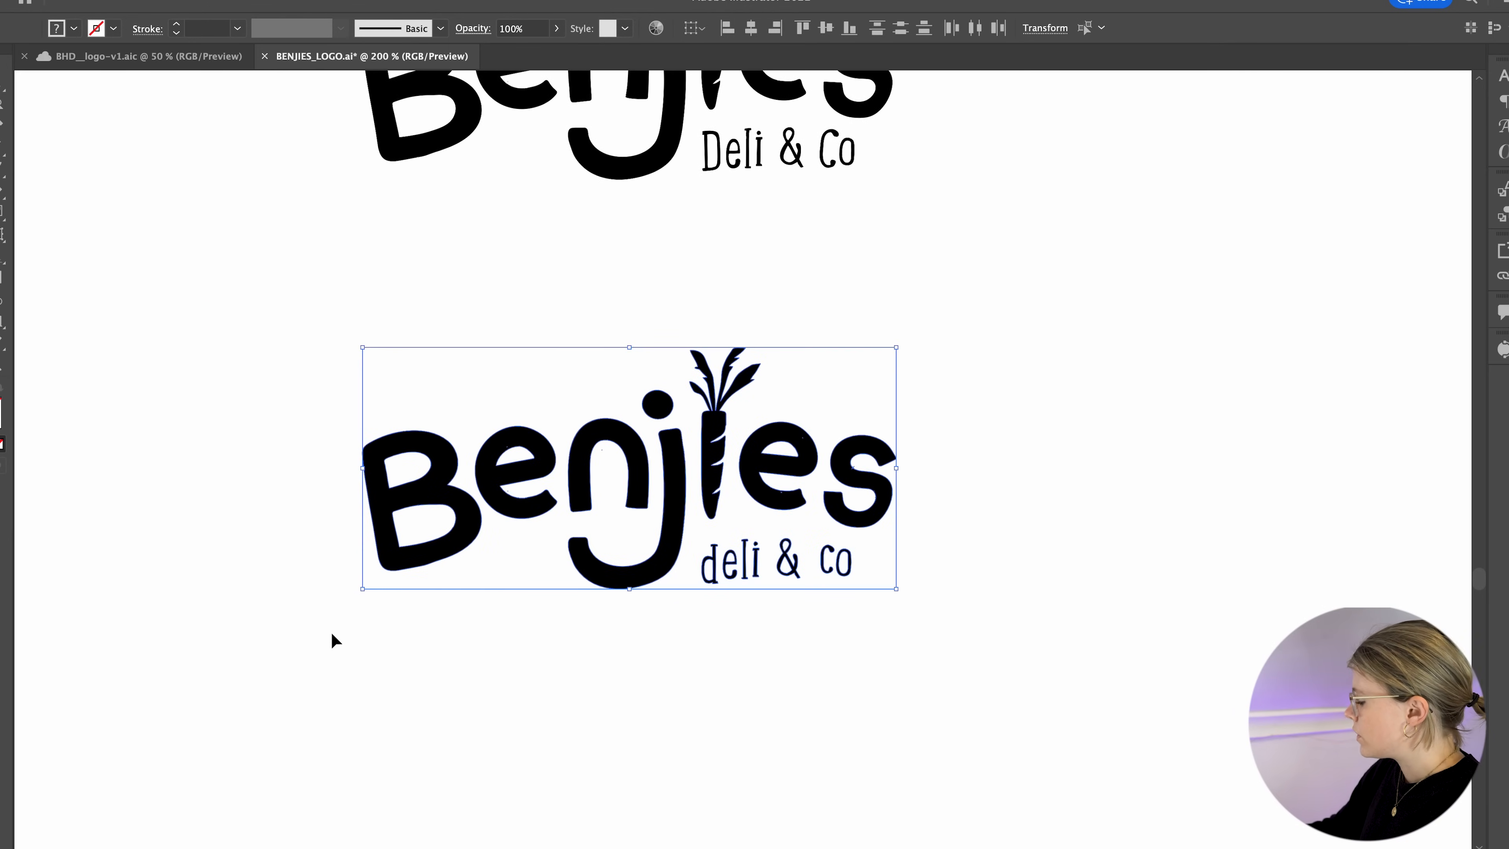
pyautogui.press('super+minus')
pyautogui.press('super+minus')
pyautogui.moveTo(872, 476); pyautogui.dragTo(241, 149)
pyautogui.moveTo(472, 174); pyautogui.dragTo(113, 263)
pyautogui.click(371, 184)
# - Examine the "Deli & Co" logo version up close, checking how its tagline sits under the wordmark
pyautogui.moveTo(551, 539); pyautogui.dragTo(360, 509)
pyautogui.scroll(6, 633, 336)
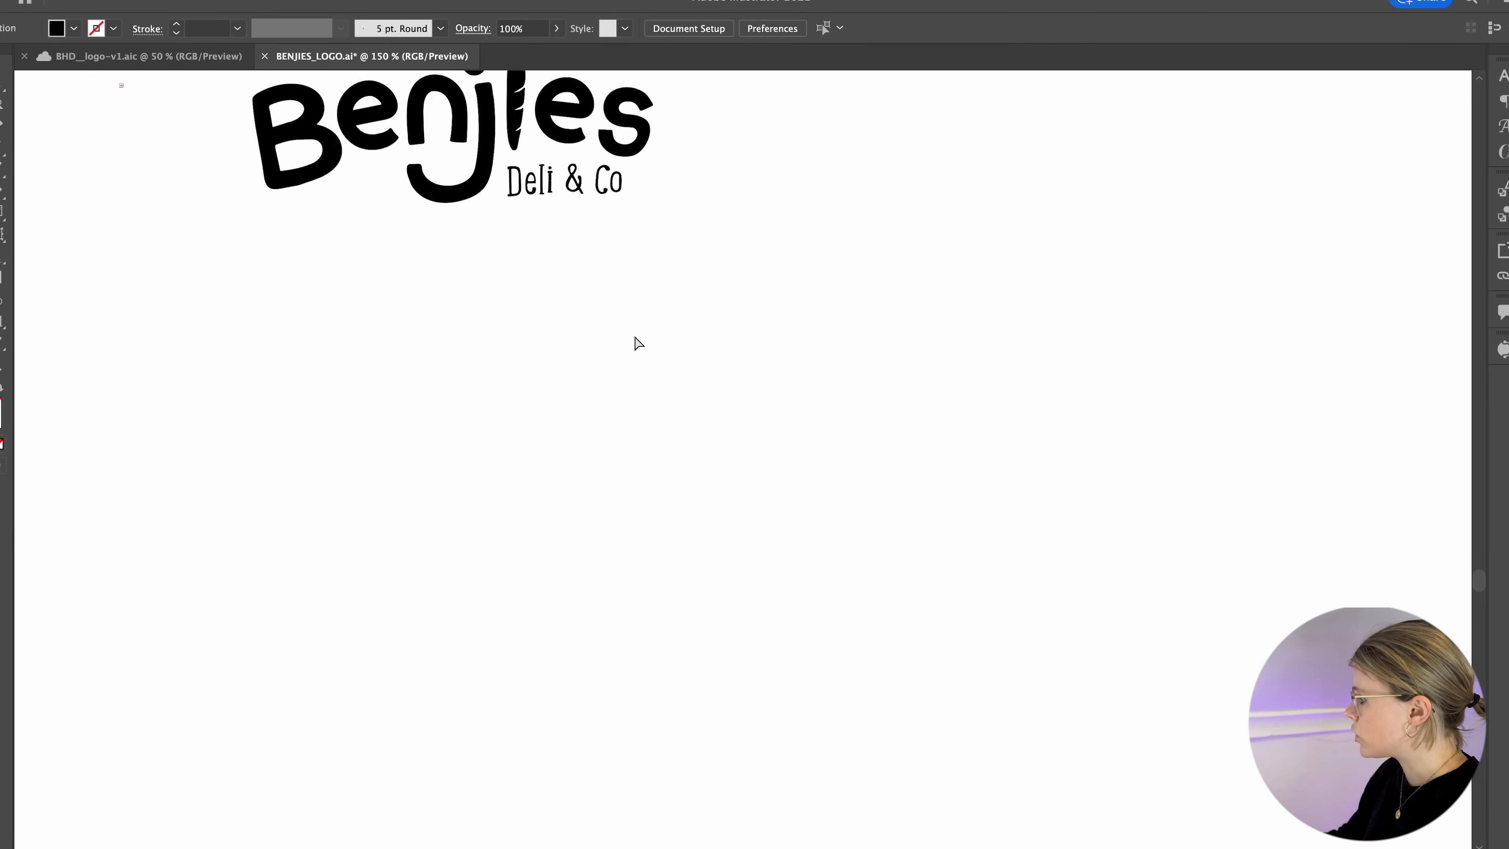
pyautogui.moveTo(631, 337); pyautogui.dragTo(896, 745)
pyautogui.scroll(5, 859, 697)
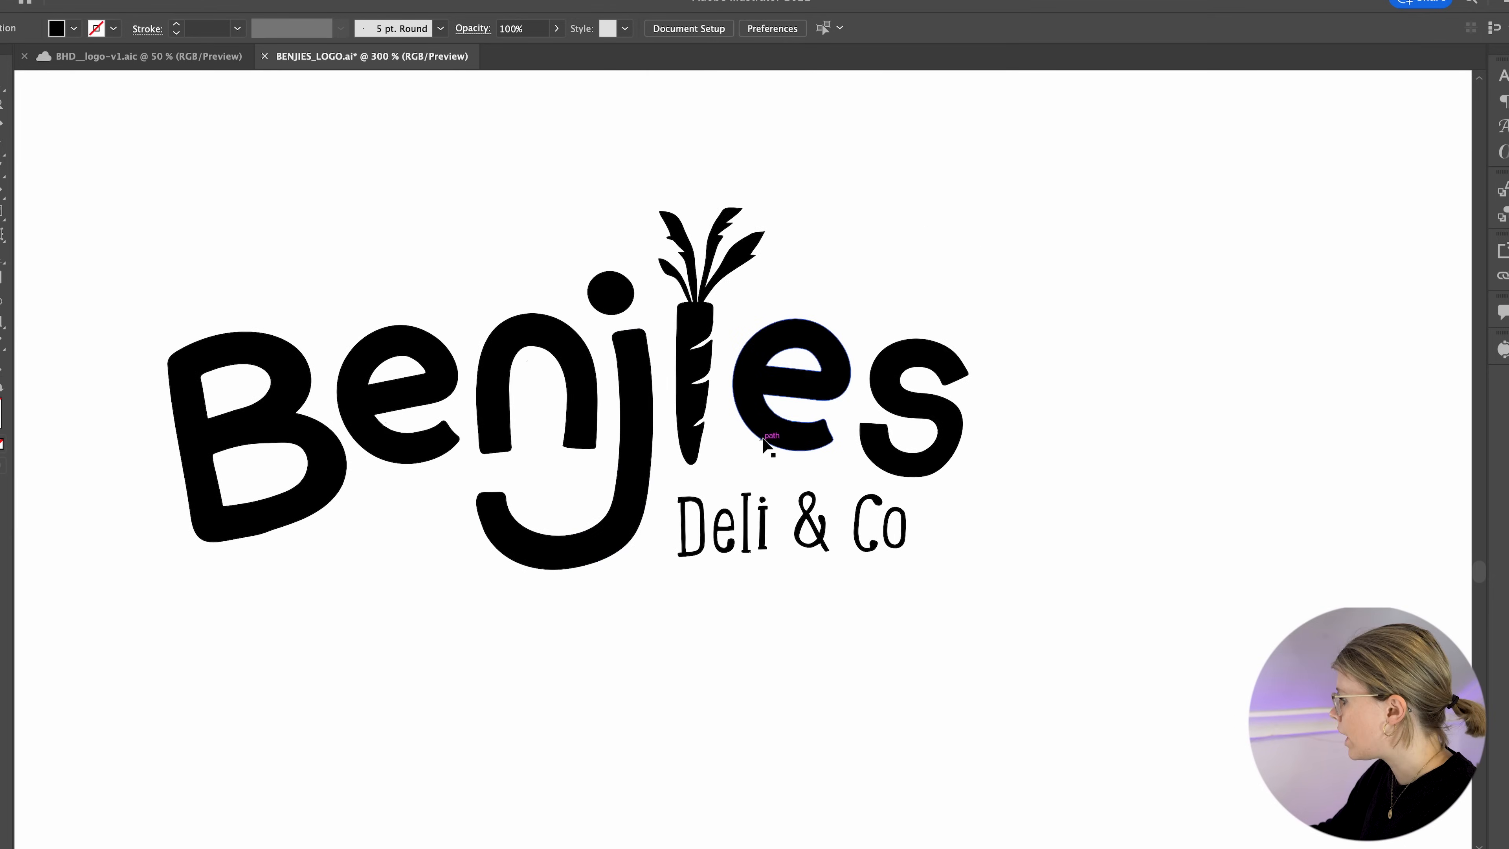
pyautogui.scroll(2, 768, 442)
pyautogui.moveTo(995, 543); pyautogui.dragTo(671, 643)
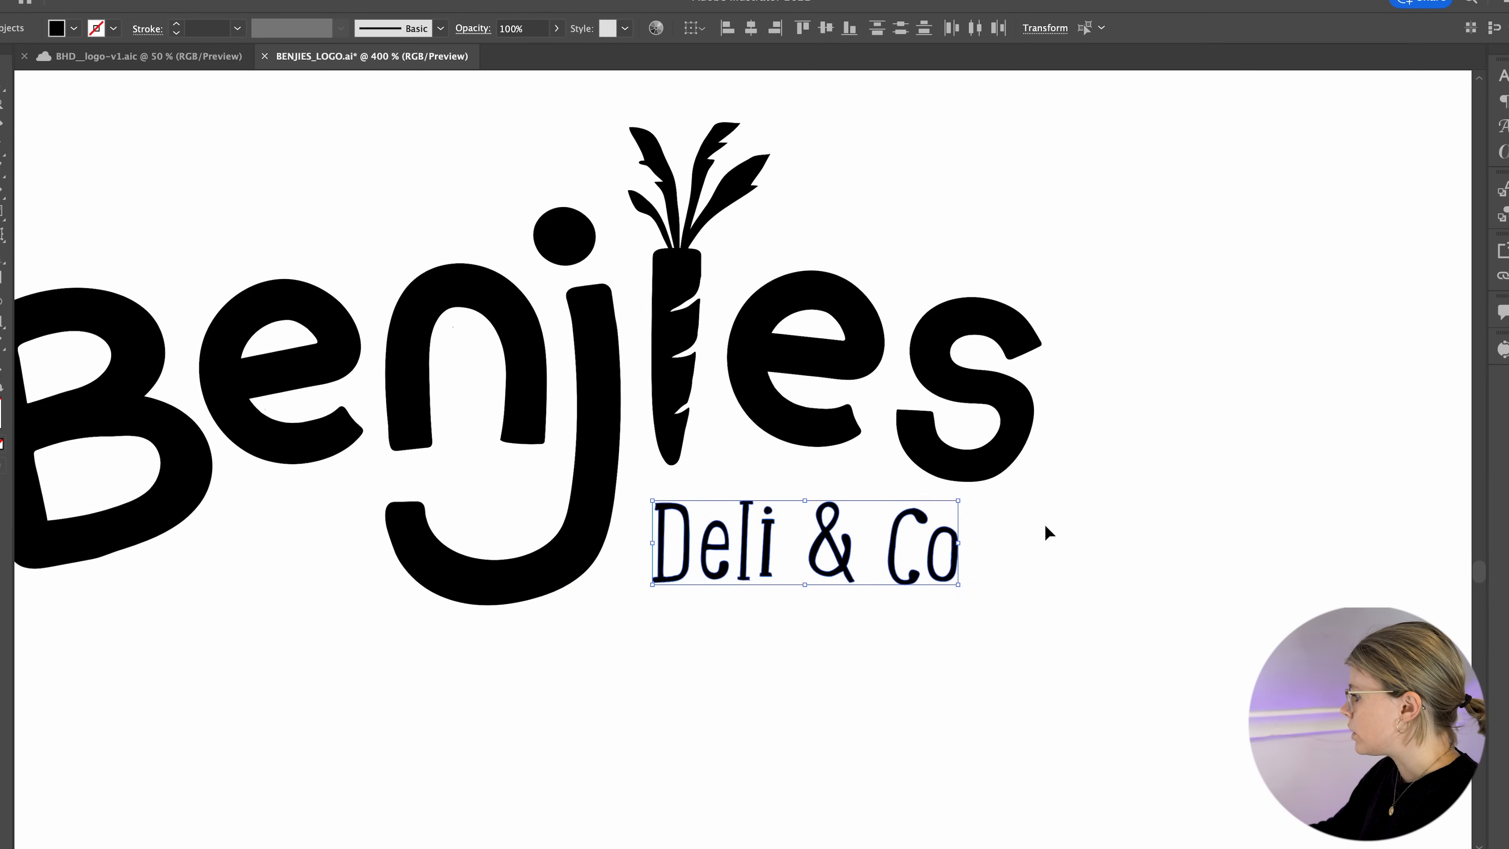
pyautogui.click(1015, 586)
pyautogui.moveTo(997, 593); pyautogui.dragTo(848, 602)
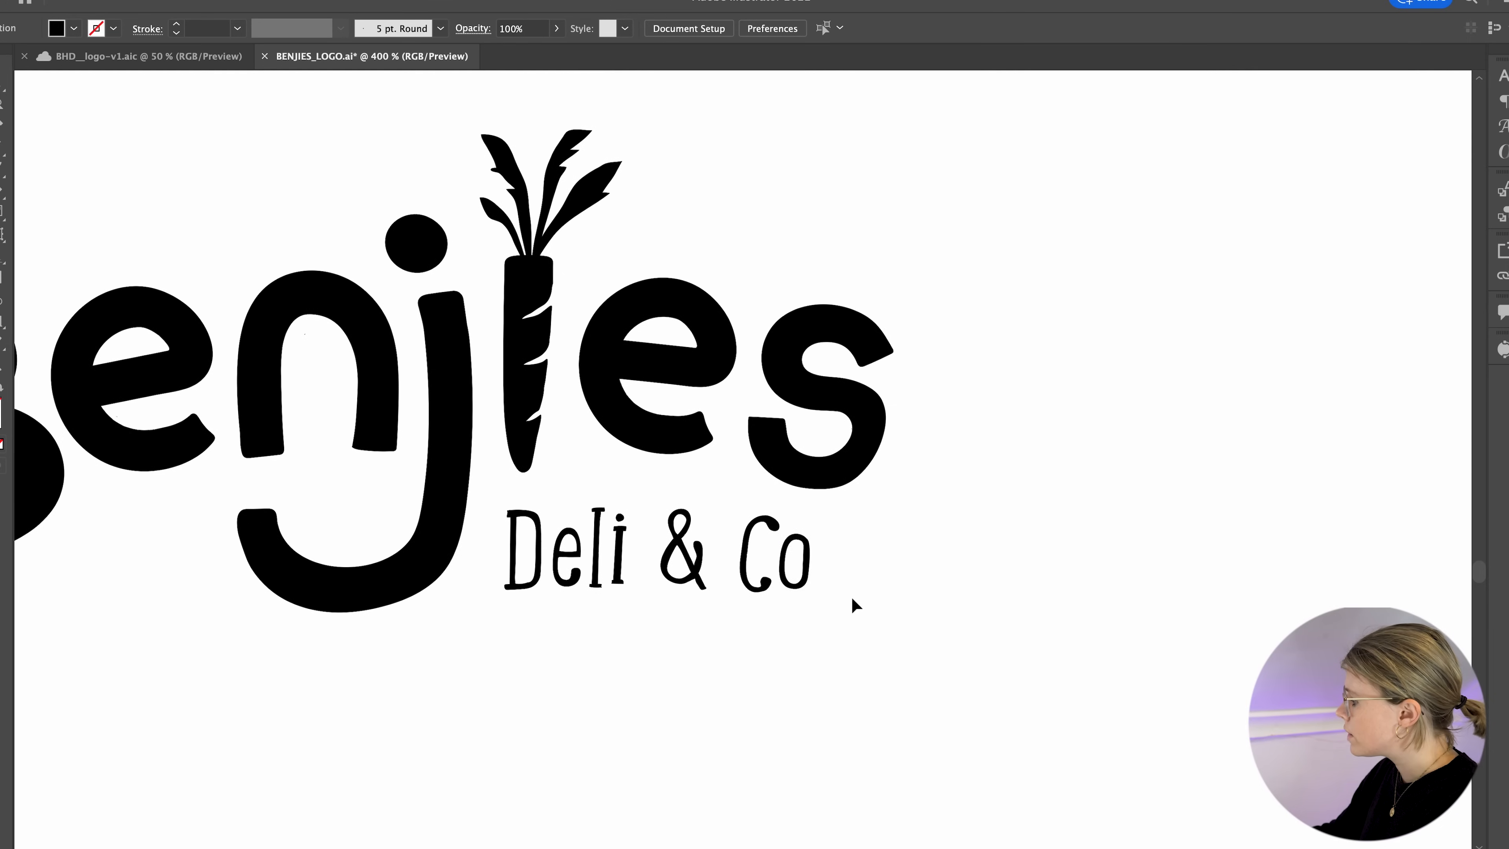
# - Rotate the e and the l of the "Deli & Co" tagline slightly, each letter on its own
pyautogui.click(809, 560)
pyautogui.click(724, 612)
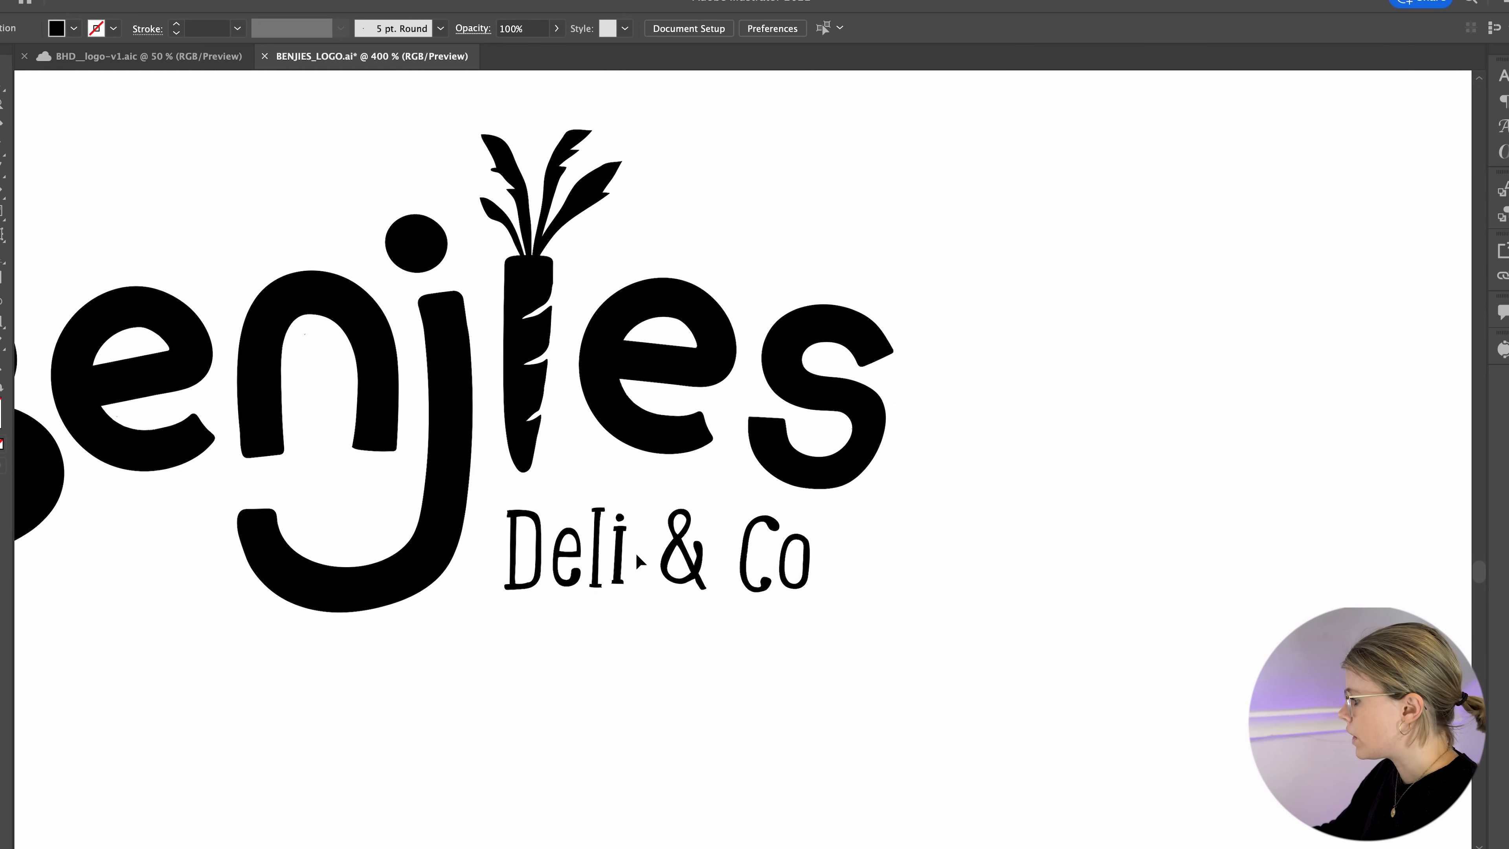
pyautogui.press('super+equal')
pyautogui.moveTo(558, 588); pyautogui.dragTo(505, 555)
pyautogui.click(498, 597)
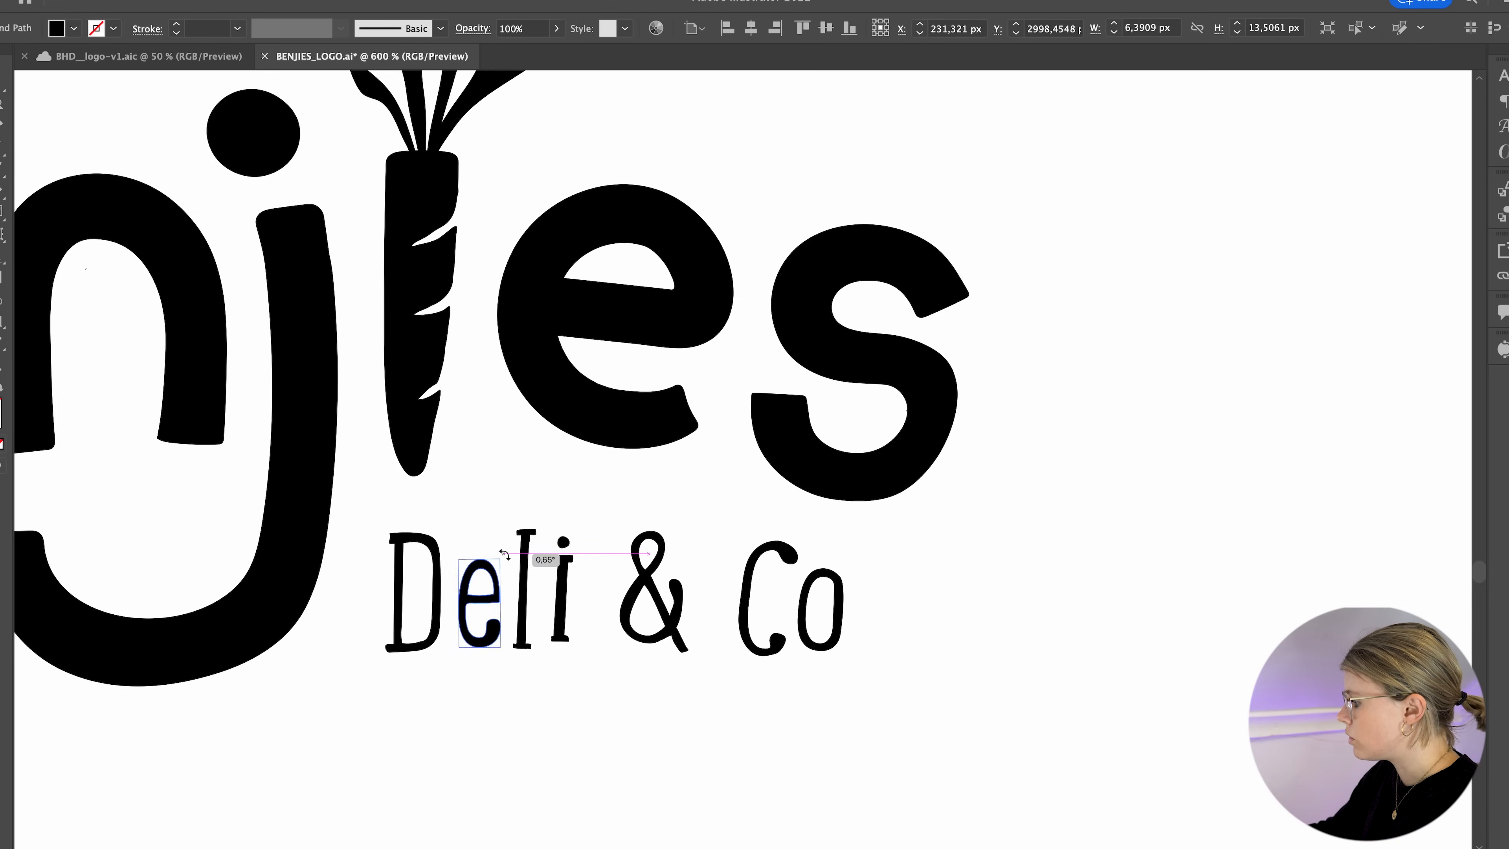
pyautogui.click(524, 538)
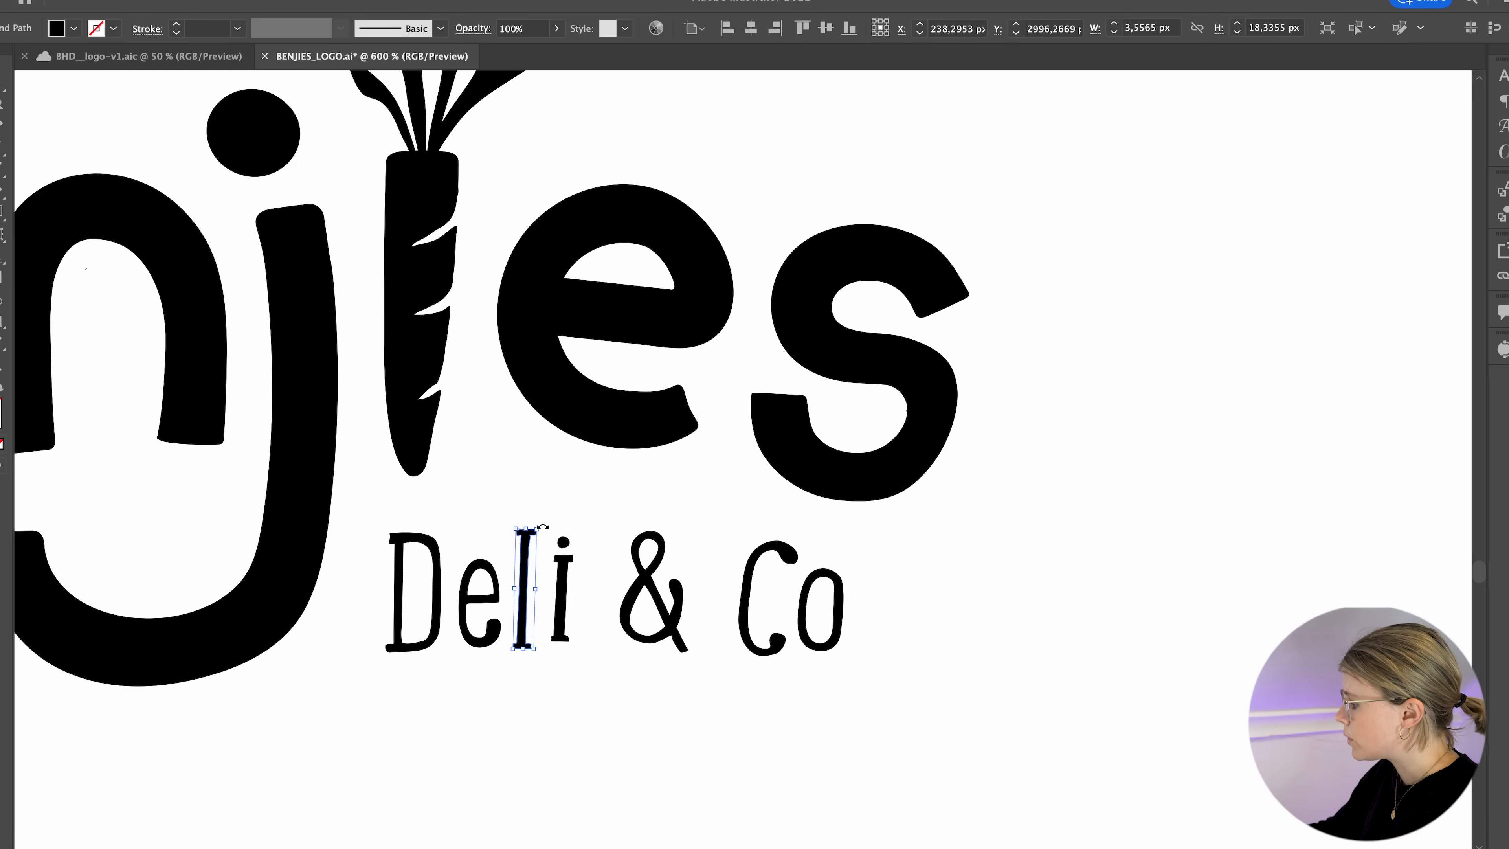
pyautogui.moveTo(544, 523); pyautogui.dragTo(542, 523)
# - Adjust the tilt of the tagline's i and rotate its capital D slightly
pyautogui.click(565, 559)
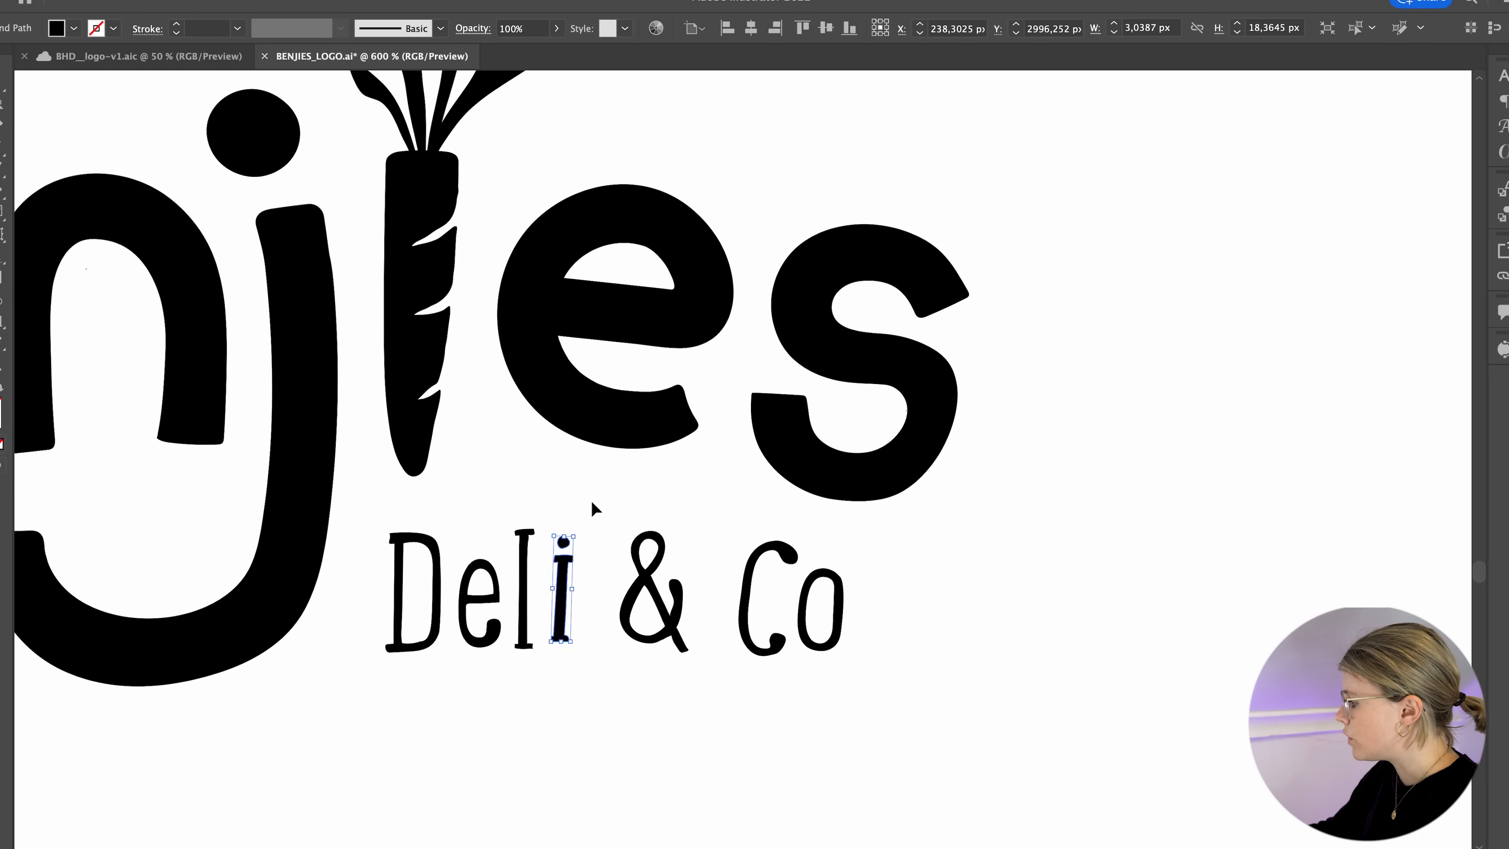
pyautogui.click(586, 536)
pyautogui.click(437, 534)
pyautogui.moveTo(441, 523); pyautogui.dragTo(447, 523)
pyautogui.click(586, 497)
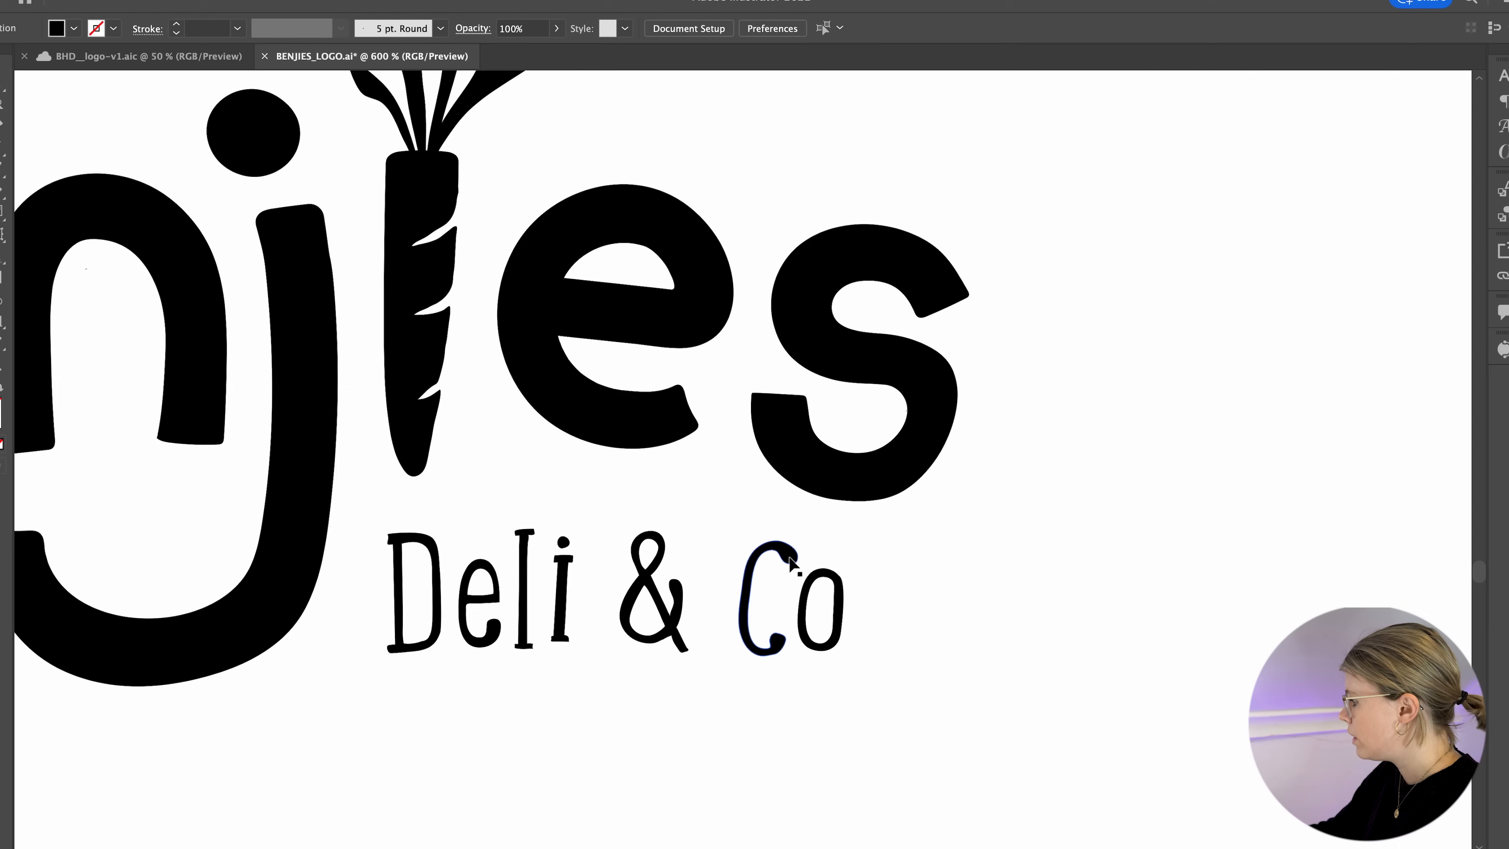
# - Tilt the tagline's capital C a little, and shift the o slightly away from it and tilt it too
pyautogui.click(797, 560)
pyautogui.moveTo(807, 538); pyautogui.dragTo(806, 537)
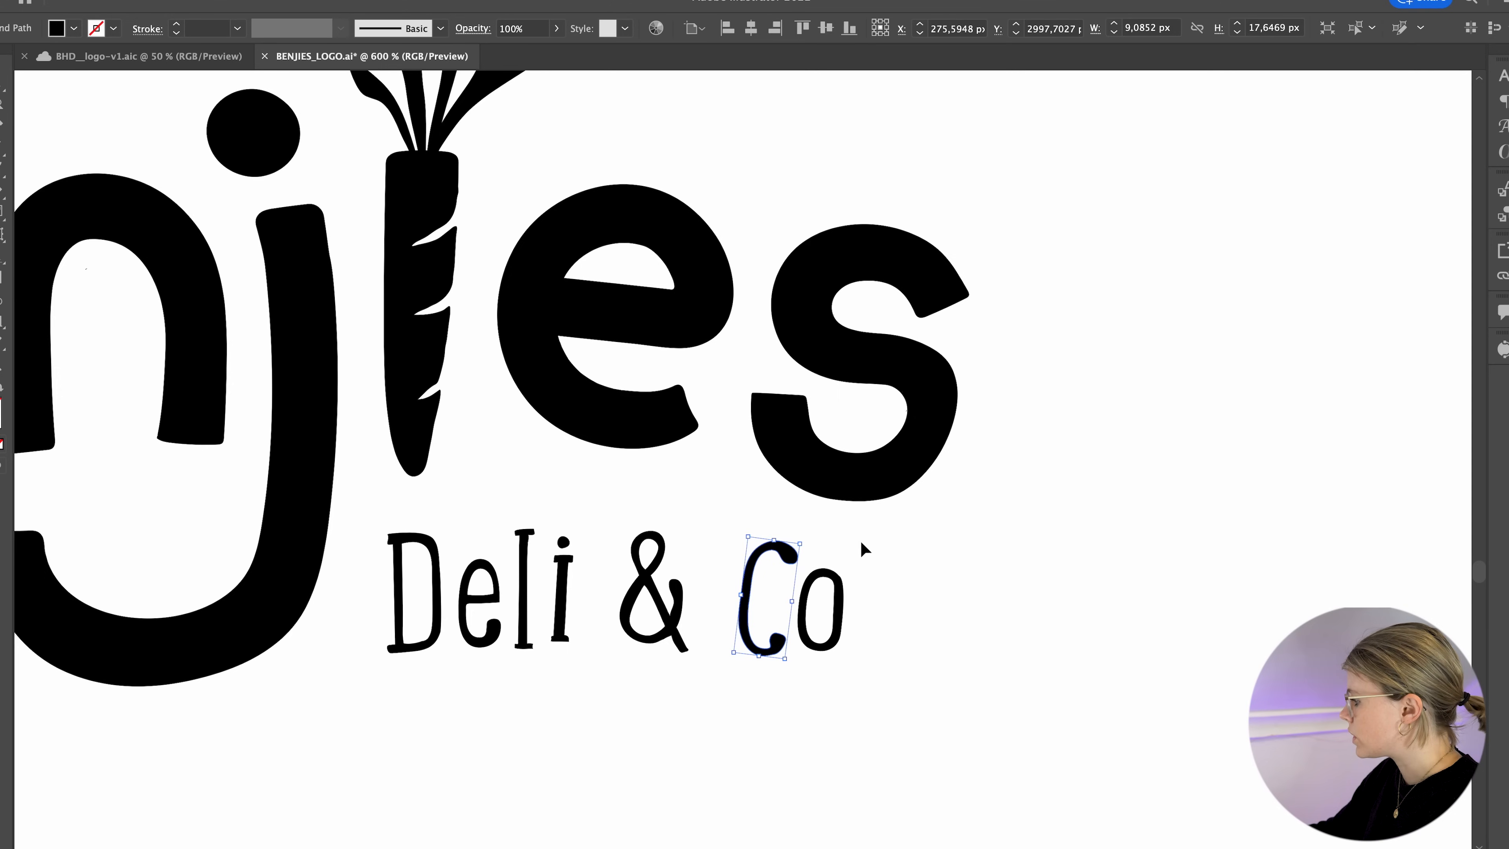
pyautogui.click(877, 553)
pyautogui.moveTo(850, 610); pyautogui.dragTo(859, 612)
pyautogui.moveTo(859, 559); pyautogui.dragTo(870, 555)
pyautogui.click(862, 706)
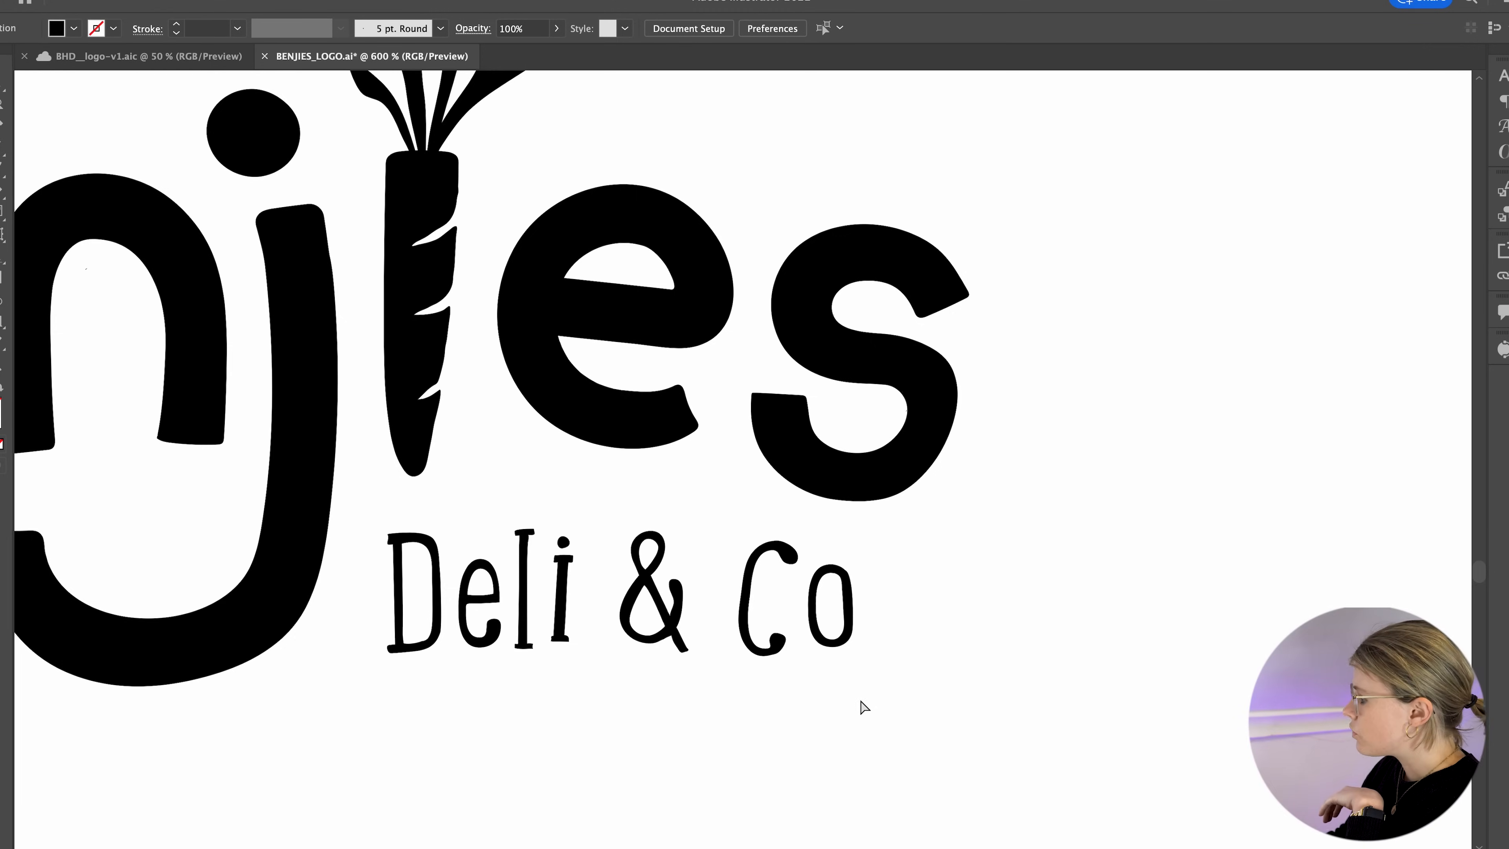
# - Check the letter spacing in the whole logo and move the tagline's o slightly closer to the C
pyautogui.press('super+minus')
pyautogui.press('super+minus')
pyautogui.press('super+minus')
pyautogui.press('super+minus')
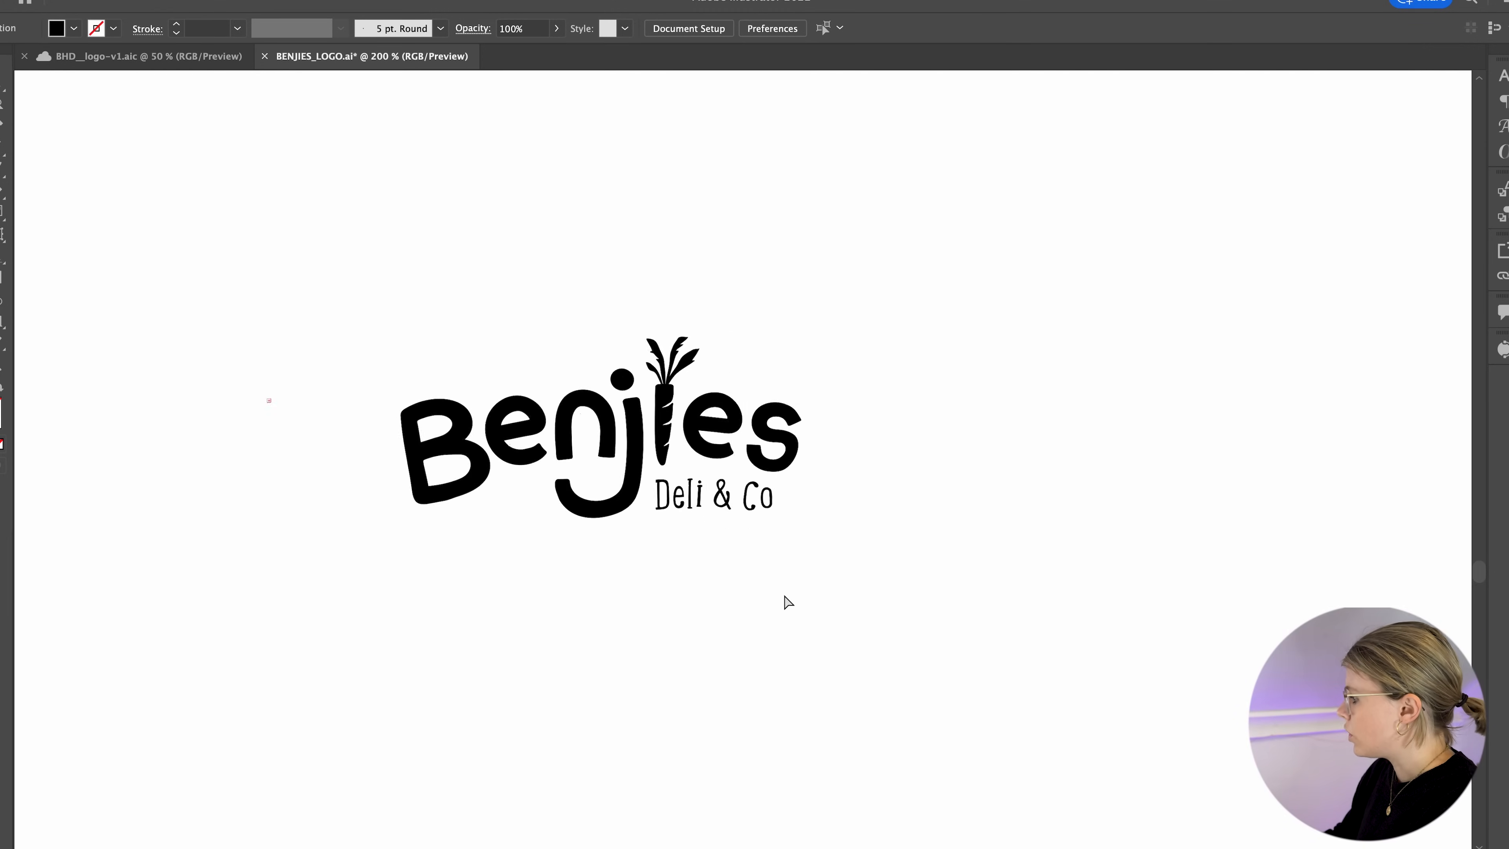
pyautogui.press('super+equal')
pyautogui.press('super+equal')
pyautogui.press('super+equal')
pyautogui.press('super+equal')
pyautogui.moveTo(830, 598); pyautogui.dragTo(820, 600)
pyautogui.click(906, 560)
# - Rotate the ampersand in the "Deli & Co" tagline slightly
pyautogui.press('super+minus')
pyautogui.press('super+minus')
pyautogui.press('super+minus')
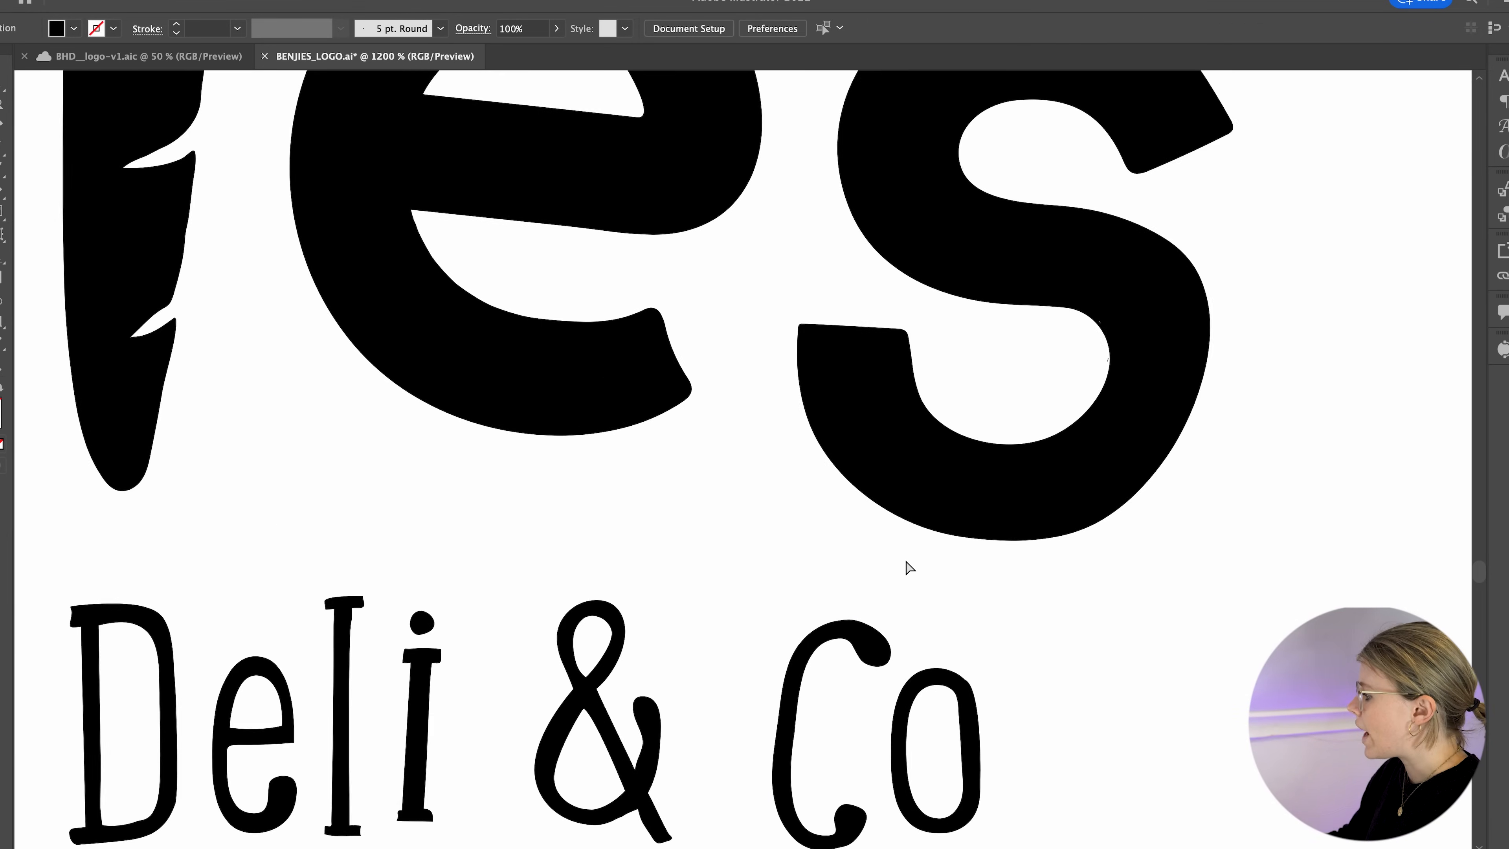
pyautogui.press('super+equal')
pyautogui.press('super+equal')
pyautogui.press('super+equal')
pyautogui.press('super+equal')
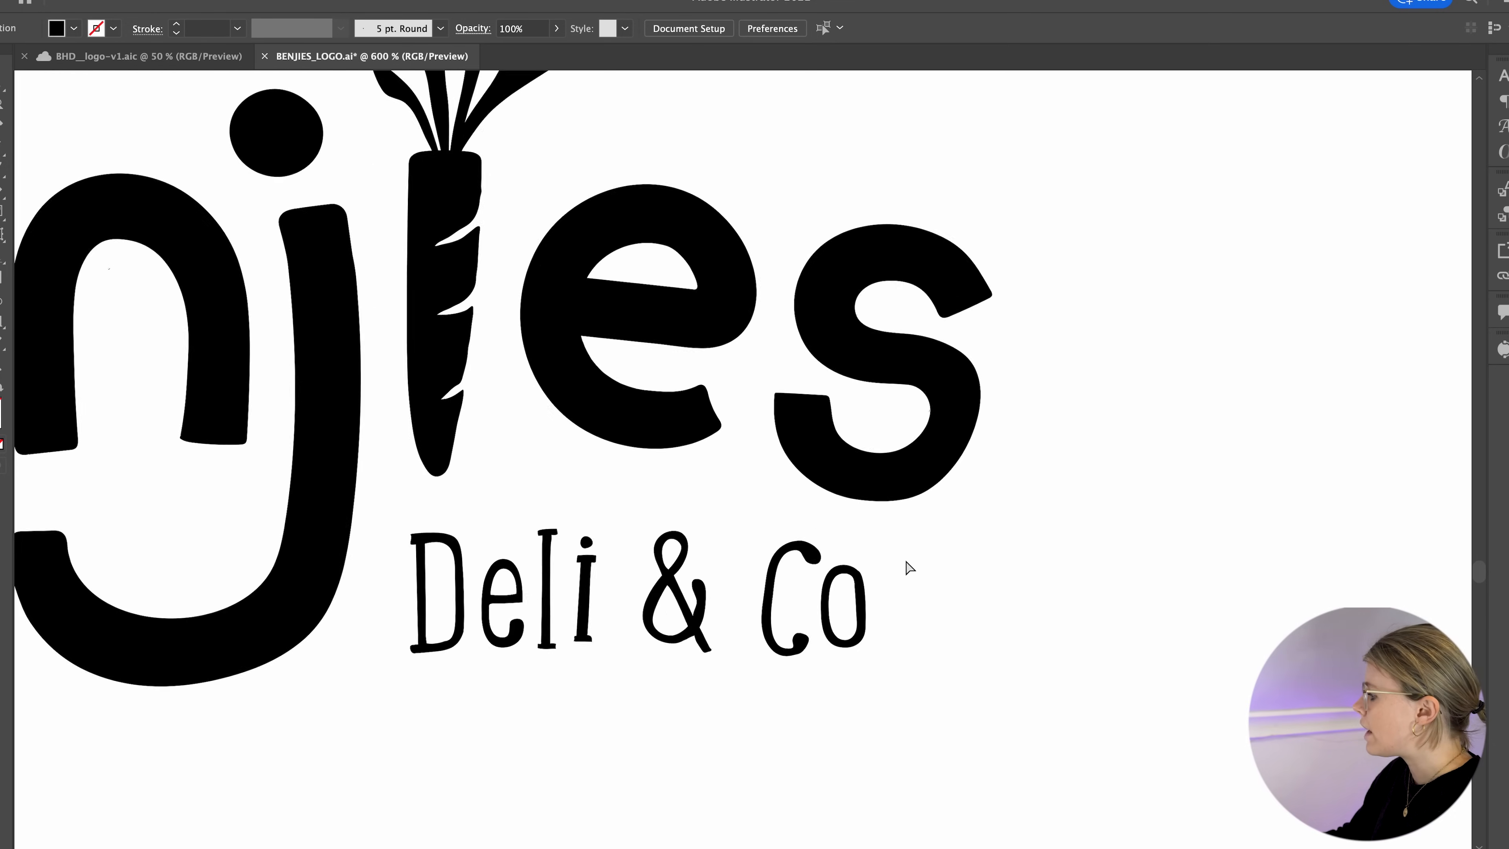
pyautogui.click(636, 518)
pyautogui.moveTo(636, 521); pyautogui.dragTo(647, 521)
pyautogui.click(750, 512)
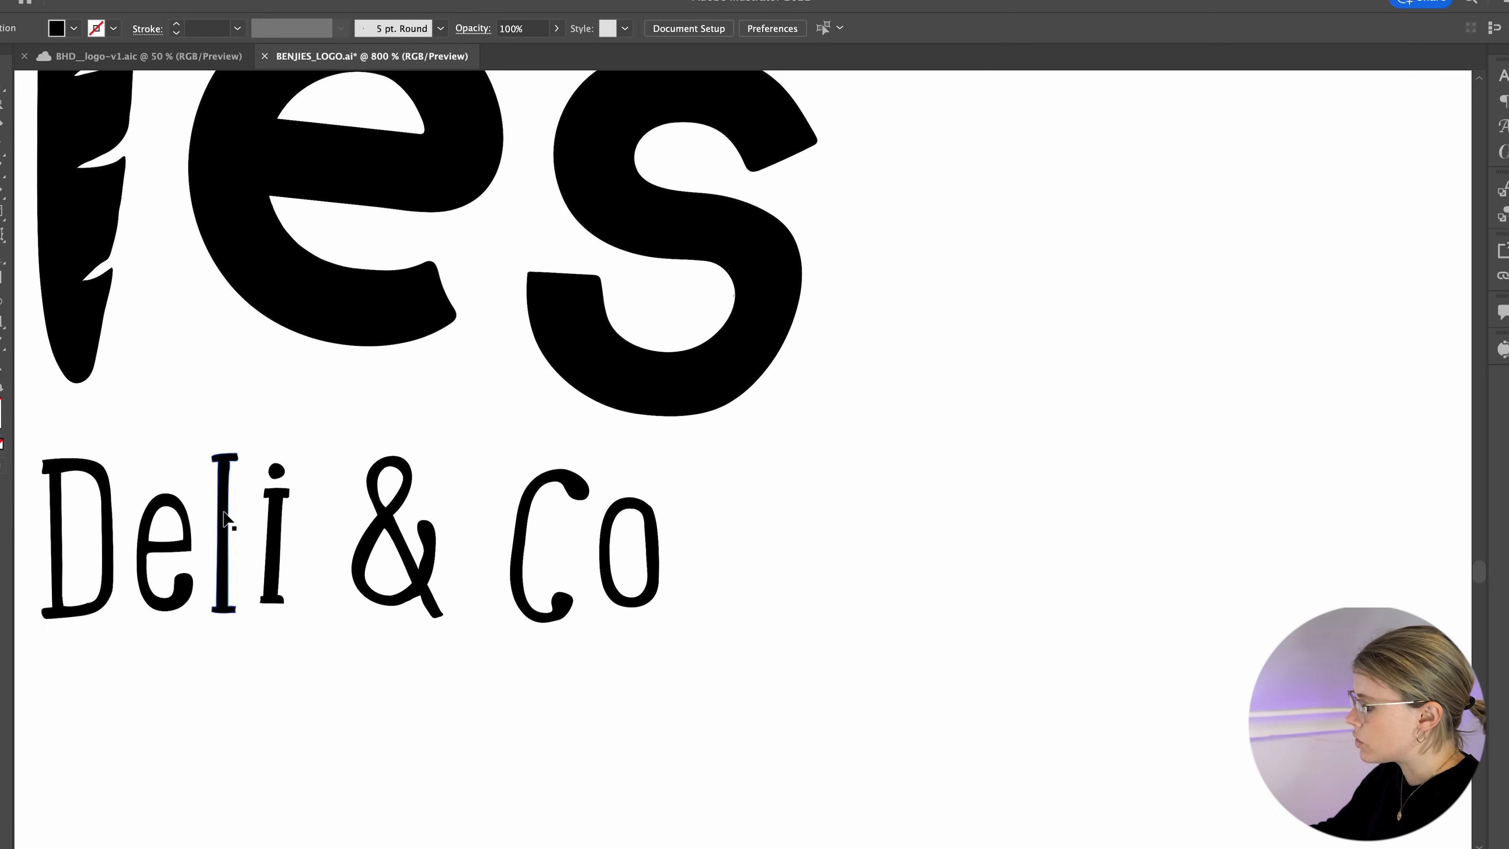
# - Place a copy of the tagline's l in the empty space beyond the o and rotate it to lie horizontally
pyautogui.moveTo(224, 508); pyautogui.dragTo(825, 516)
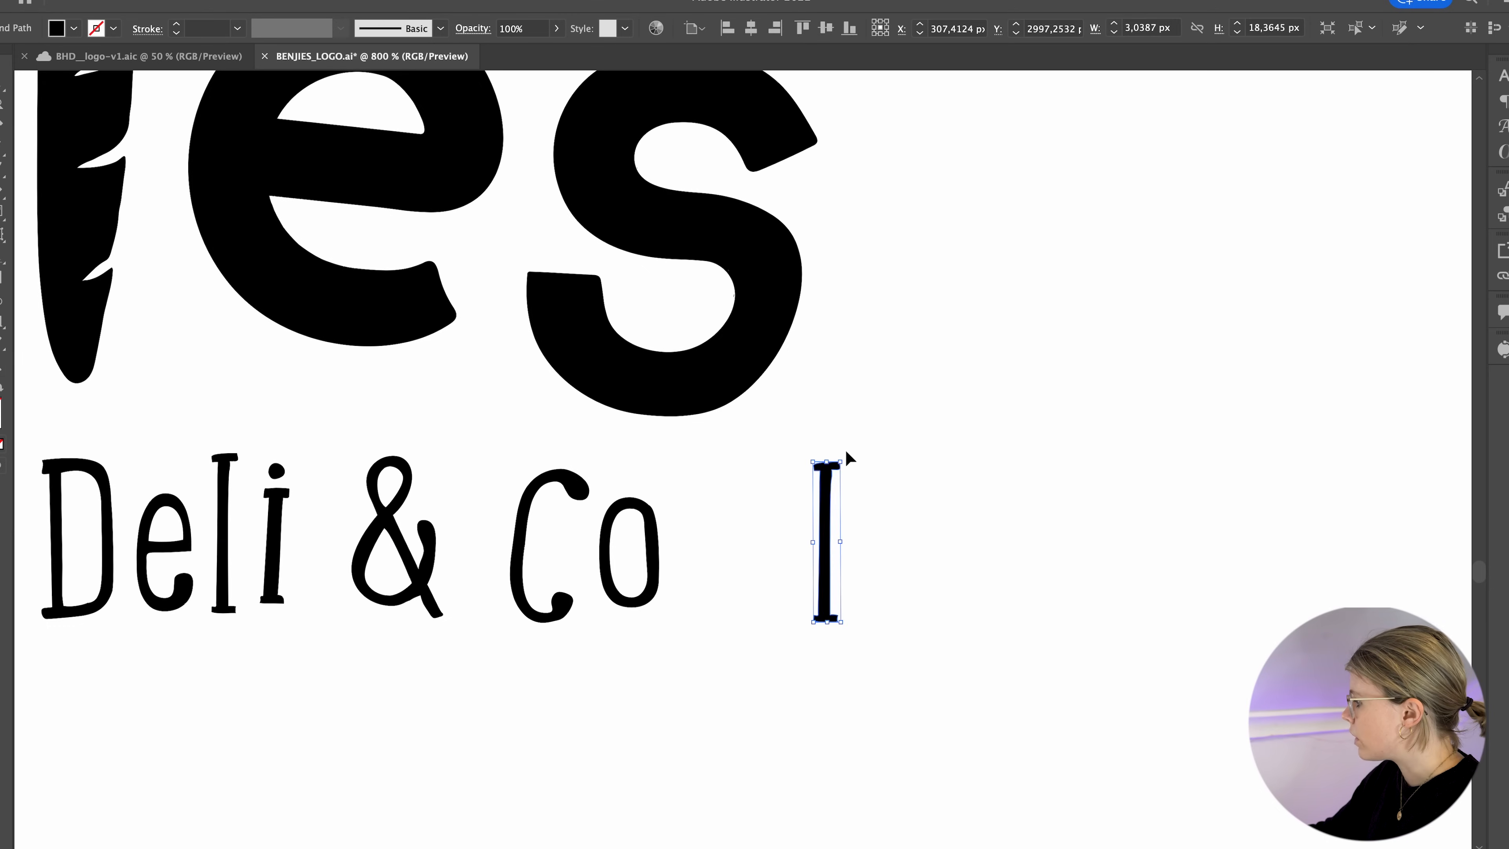
pyautogui.moveTo(845, 456); pyautogui.dragTo(910, 564)
pyautogui.click(855, 606)
pyautogui.click(847, 544)
# - Cut the serif ends off the horizontal l with two covering rectangles and the Shape Builder, leaving a plain bar
pyautogui.press('m')
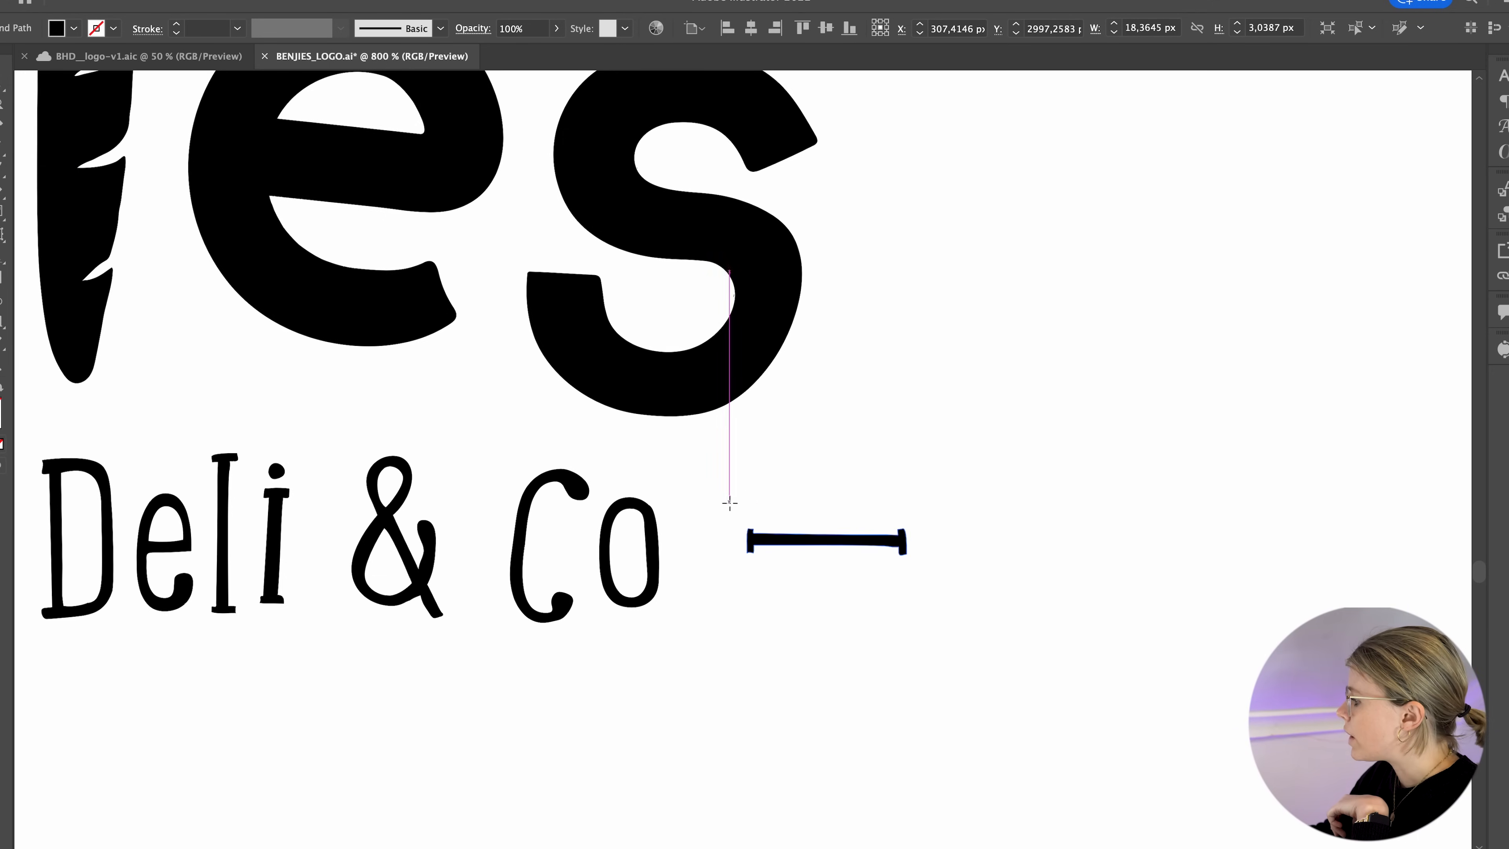
pyautogui.moveTo(728, 497); pyautogui.dragTo(787, 585)
pyautogui.moveTo(870, 508); pyautogui.dragTo(926, 585)
pyautogui.moveTo(948, 474); pyautogui.dragTo(724, 628)
pyautogui.hotkey('shift', 'm')
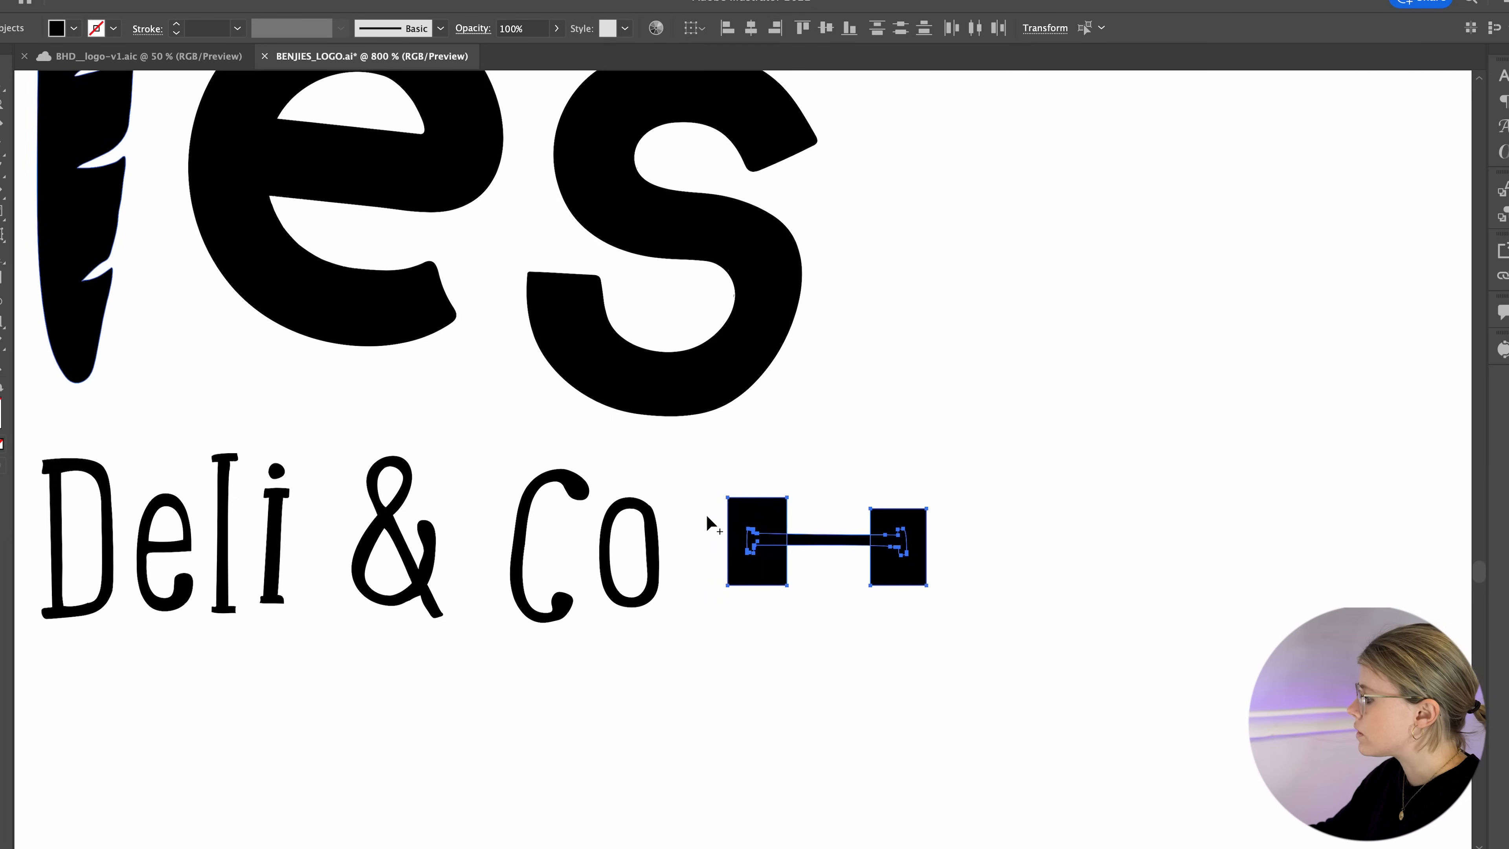
pyautogui.keyDown('alt'); pyautogui.click(766, 564); pyautogui.keyUp('alt')
pyautogui.keyDown('alt'); pyautogui.click(906, 571); pyautogui.keyUp('alt')
pyautogui.press('v')
pyautogui.click(926, 561)
# - Place the plain bar beneath the tagline's o as an underline and shorten it to about 6.9 px wide
pyautogui.moveTo(858, 540); pyautogui.dragTo(660, 630)
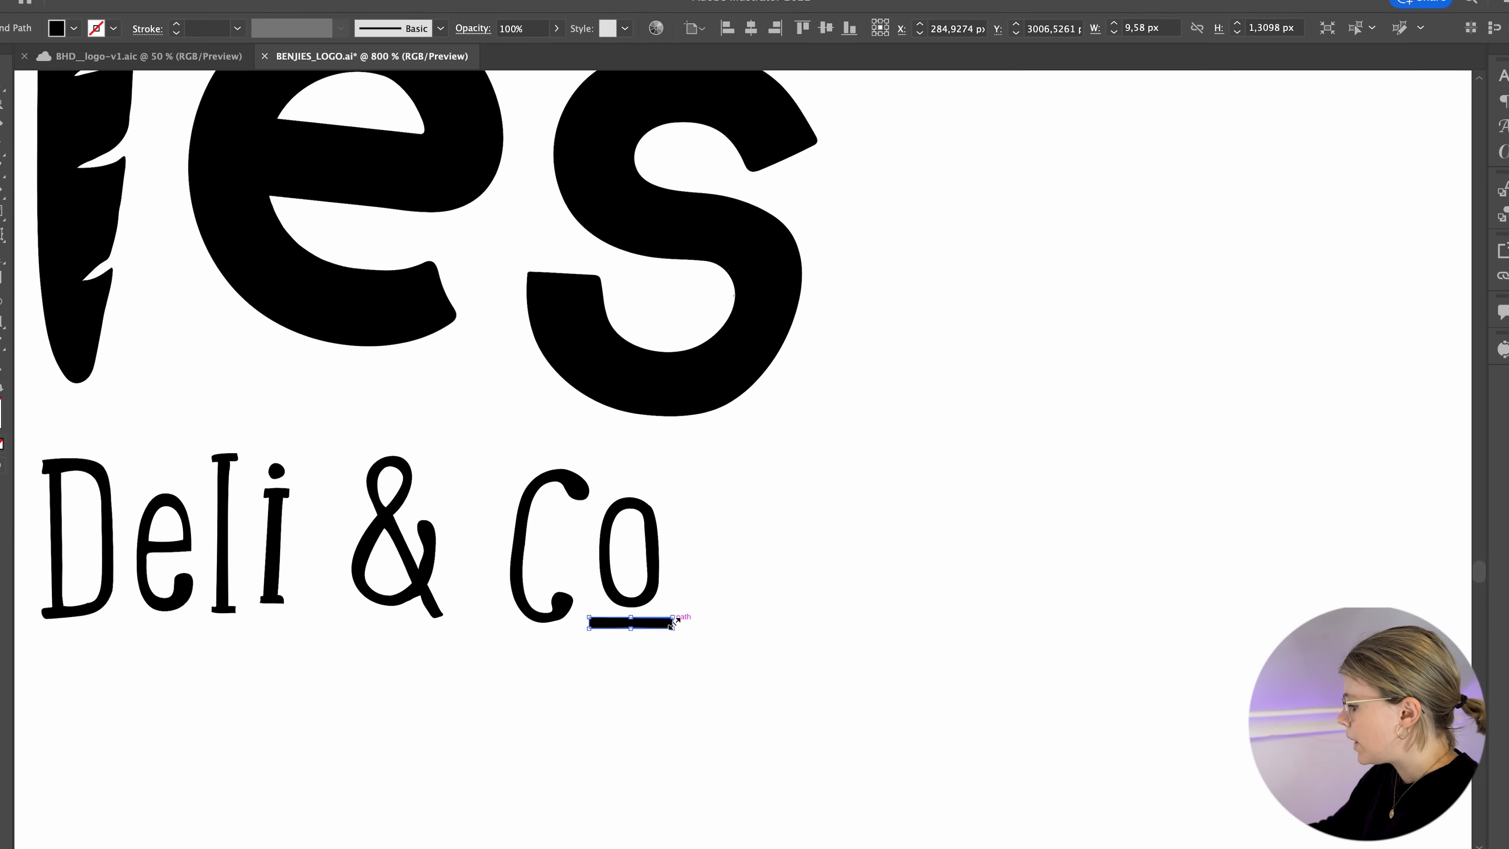
pyautogui.press('super+plus')
pyautogui.press('super+plus')
pyautogui.press('super+plus')
pyautogui.moveTo(794, 383); pyautogui.dragTo(799, 368)
pyautogui.click(809, 467)
pyautogui.moveTo(866, 457); pyautogui.dragTo(834, 430)
pyautogui.click(919, 438)
# - Narrow the underline beneath the o to about 5.7 px by bringing in its start, keeping its other end in place
pyautogui.press('super+minus')
pyautogui.press('super+minus')
pyautogui.press('super+minus')
pyautogui.press('super+minus')
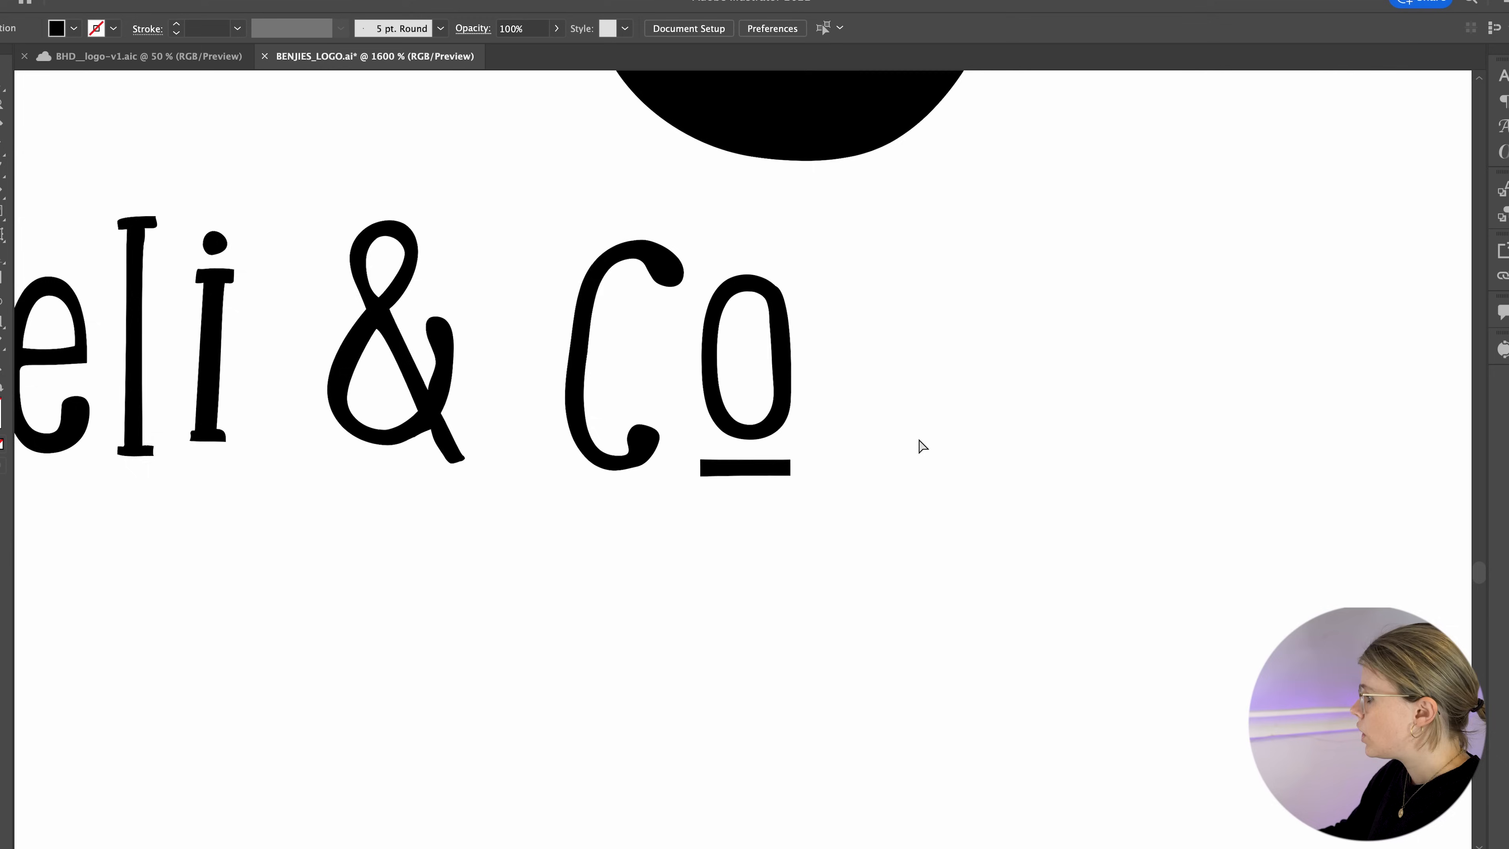
pyautogui.press('super+plus')
pyautogui.press('super+plus')
pyautogui.press('super+plus')
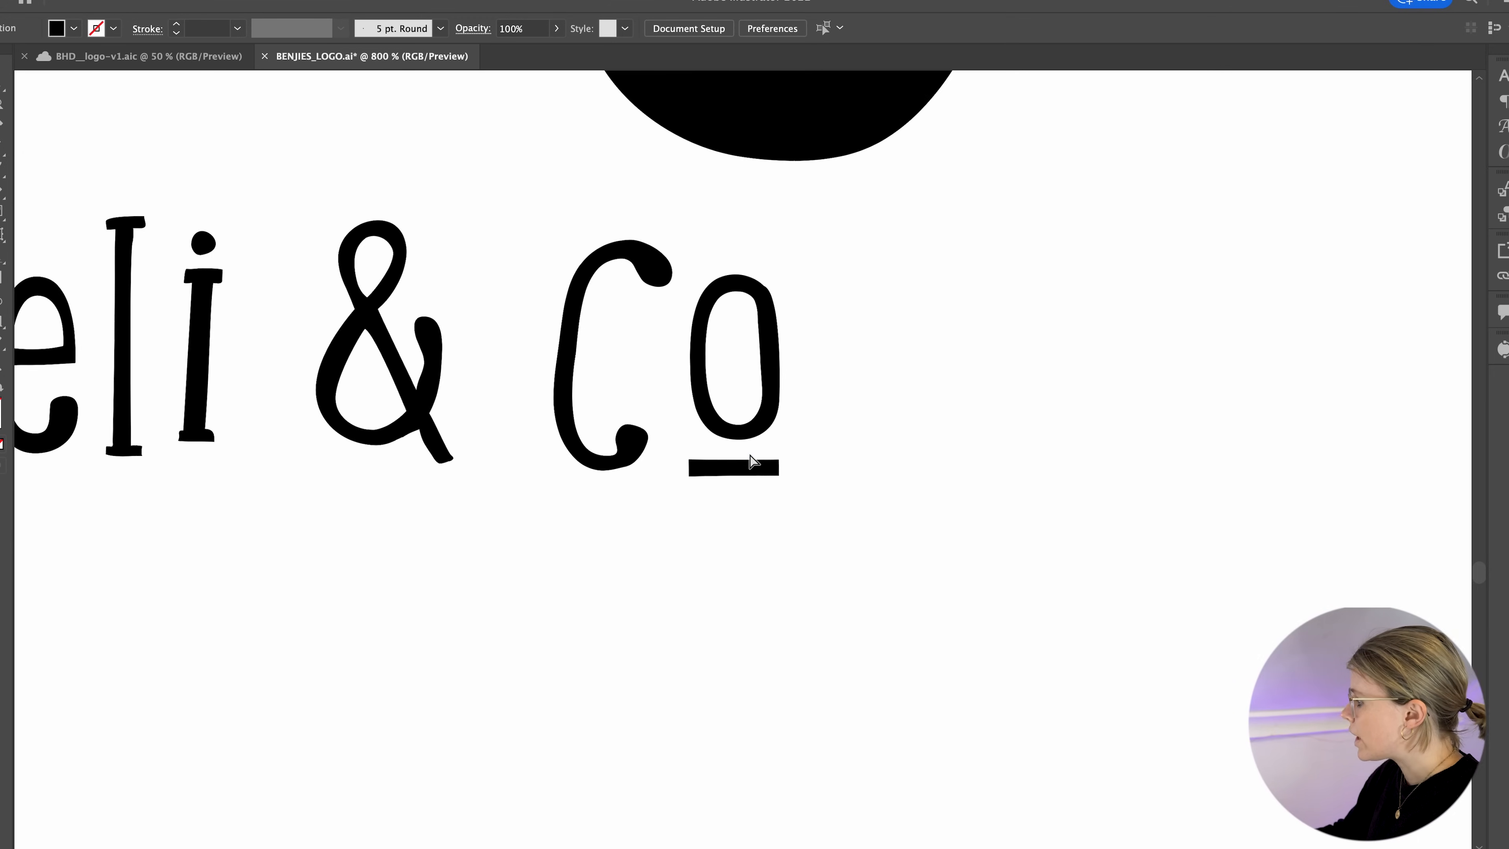
pyautogui.click(692, 468)
pyautogui.moveTo(692, 467); pyautogui.dragTo(706, 467)
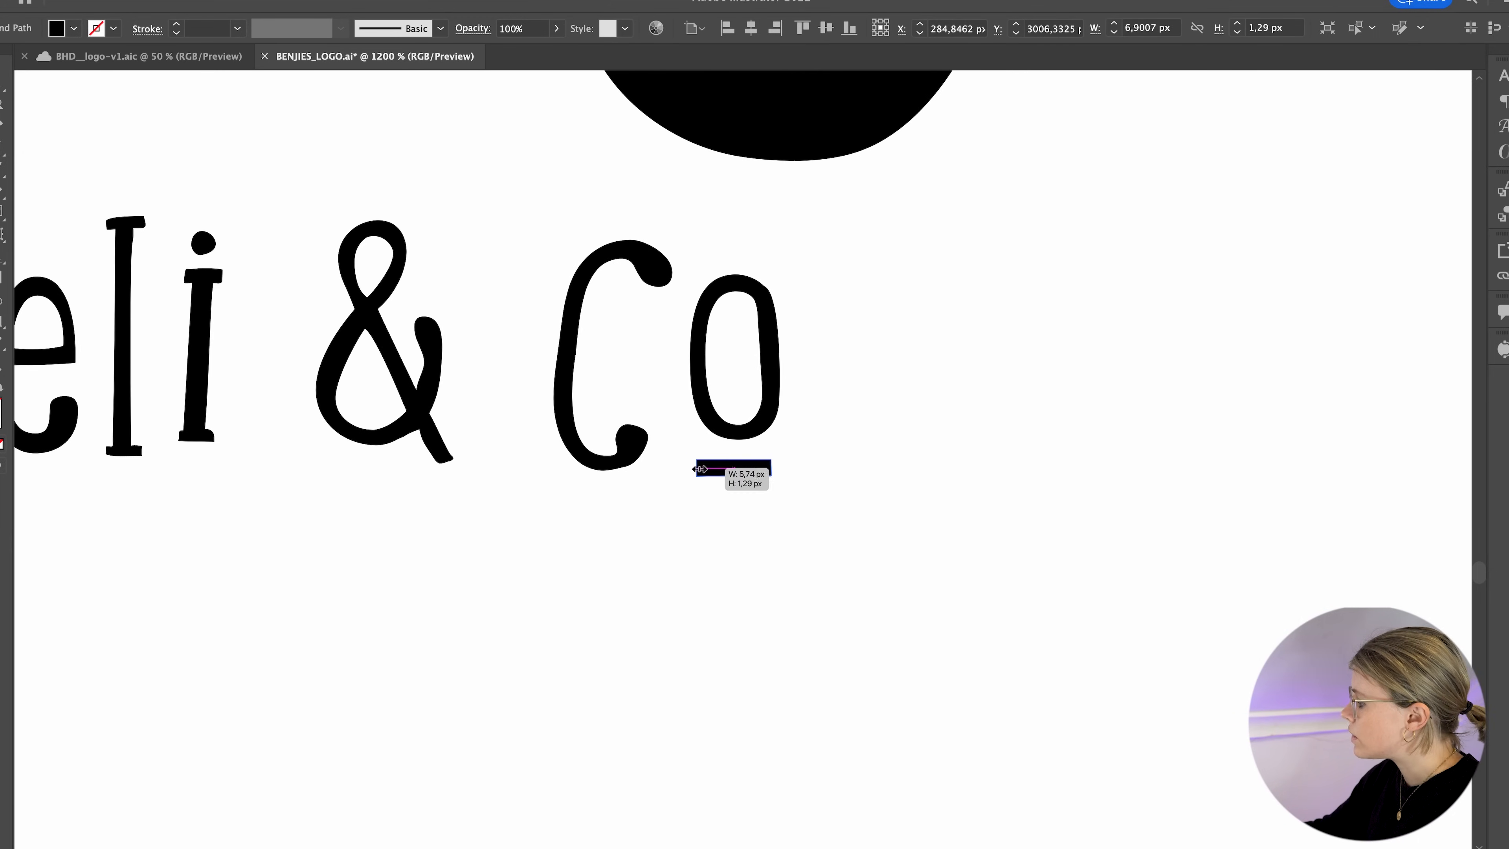
pyautogui.click(811, 433)
# - Examine the whole logo with the underlined o, checking how the tagline balances under the wordmark
pyautogui.press('super+minus')
pyautogui.press('super+minus')
pyautogui.press('super+minus')
pyautogui.press('super+minus')
pyautogui.press('super+minus')
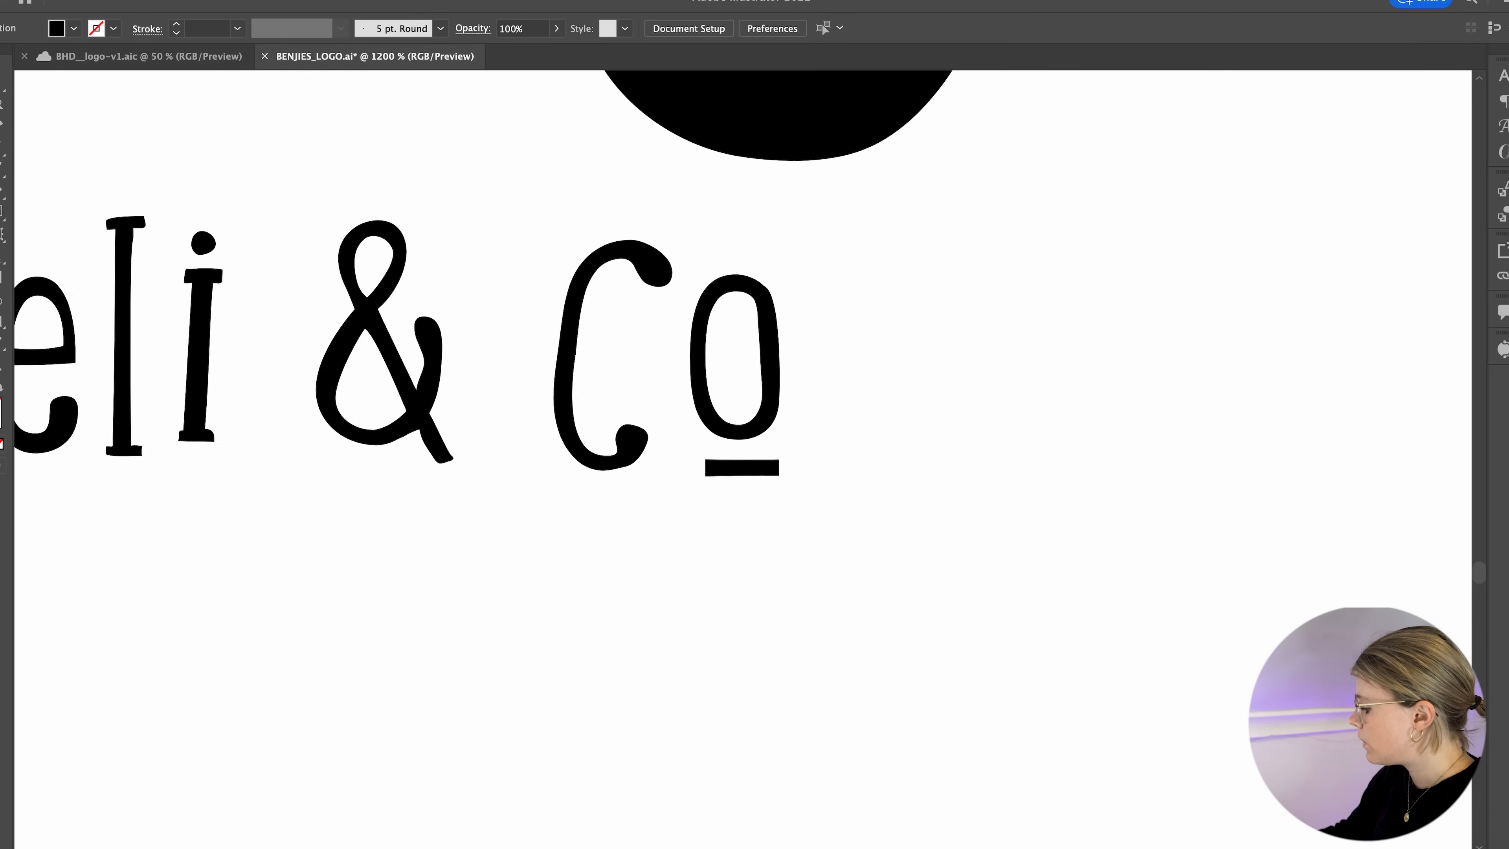
pyautogui.moveTo(844, 496); pyautogui.dragTo(869, 513)
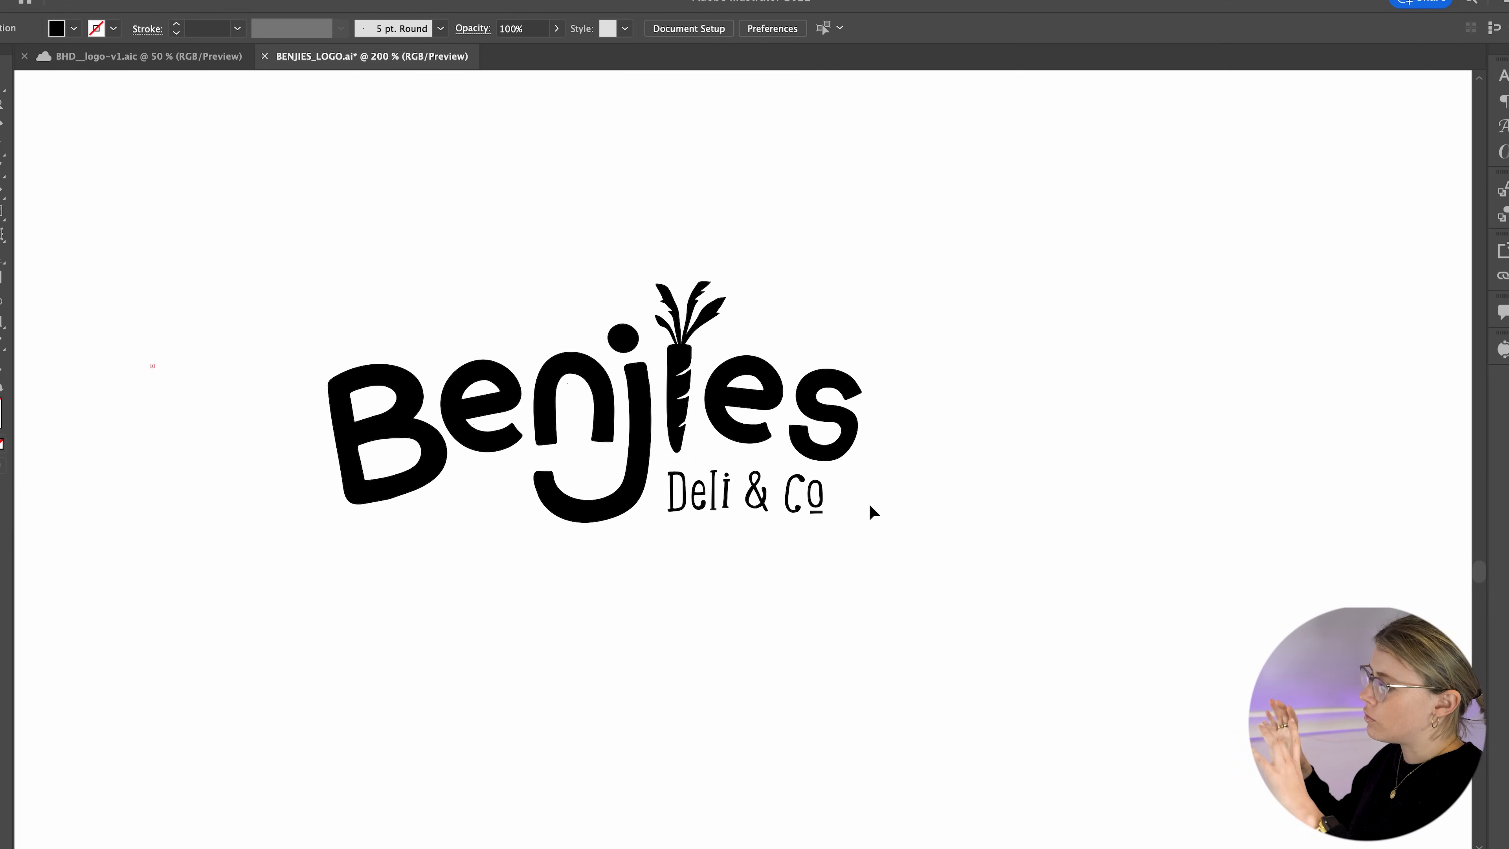
pyautogui.moveTo(821, 579); pyautogui.dragTo(907, 595)
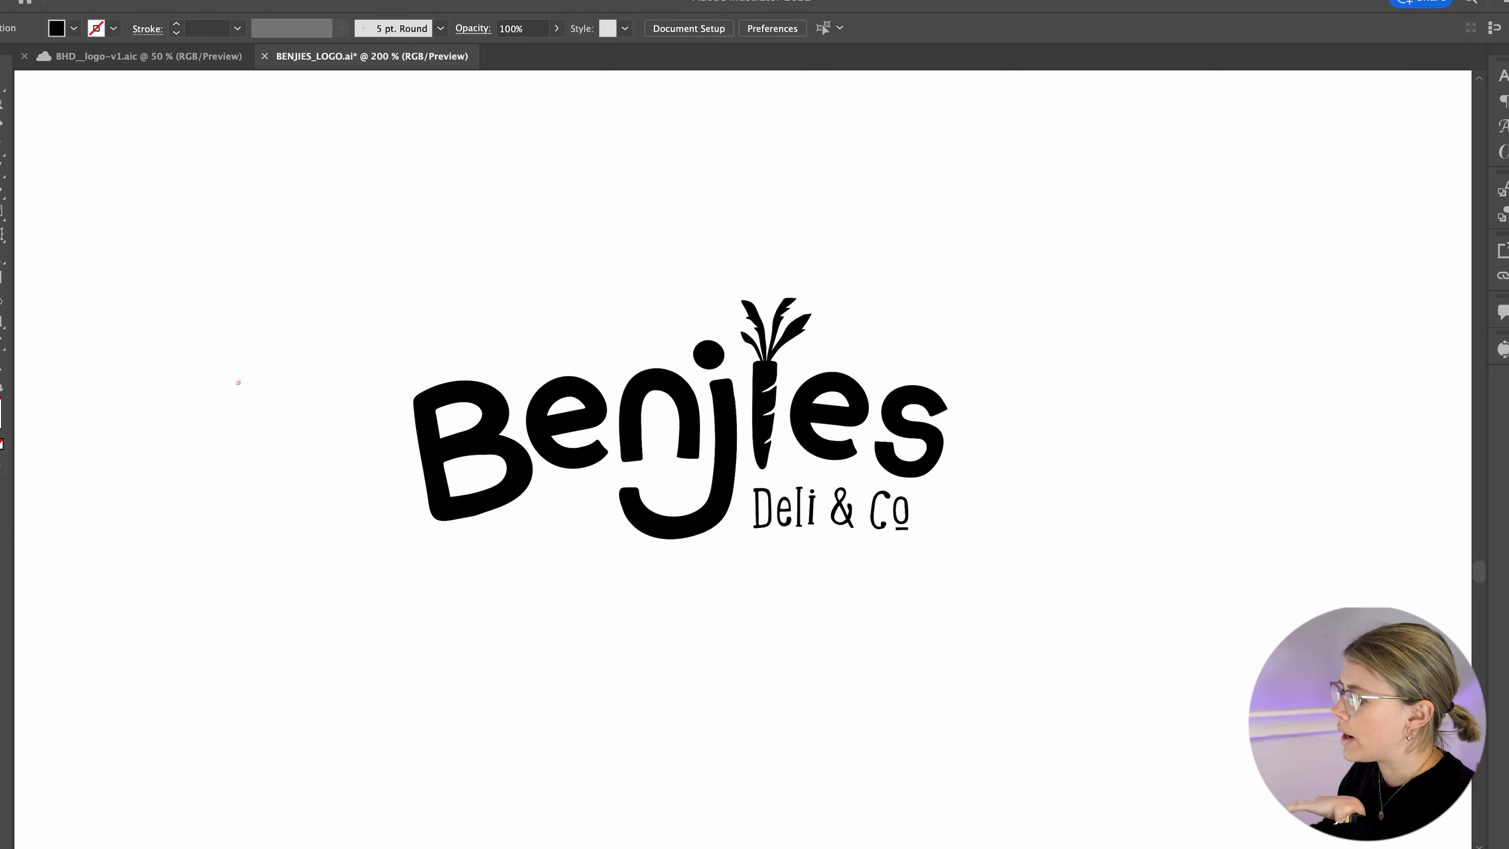
# - Outline the logo with an unfilled 1 pt rectangle fitted to its outer edges to judge its overall shape, and remove the rectangle
pyautogui.click(2, 393)
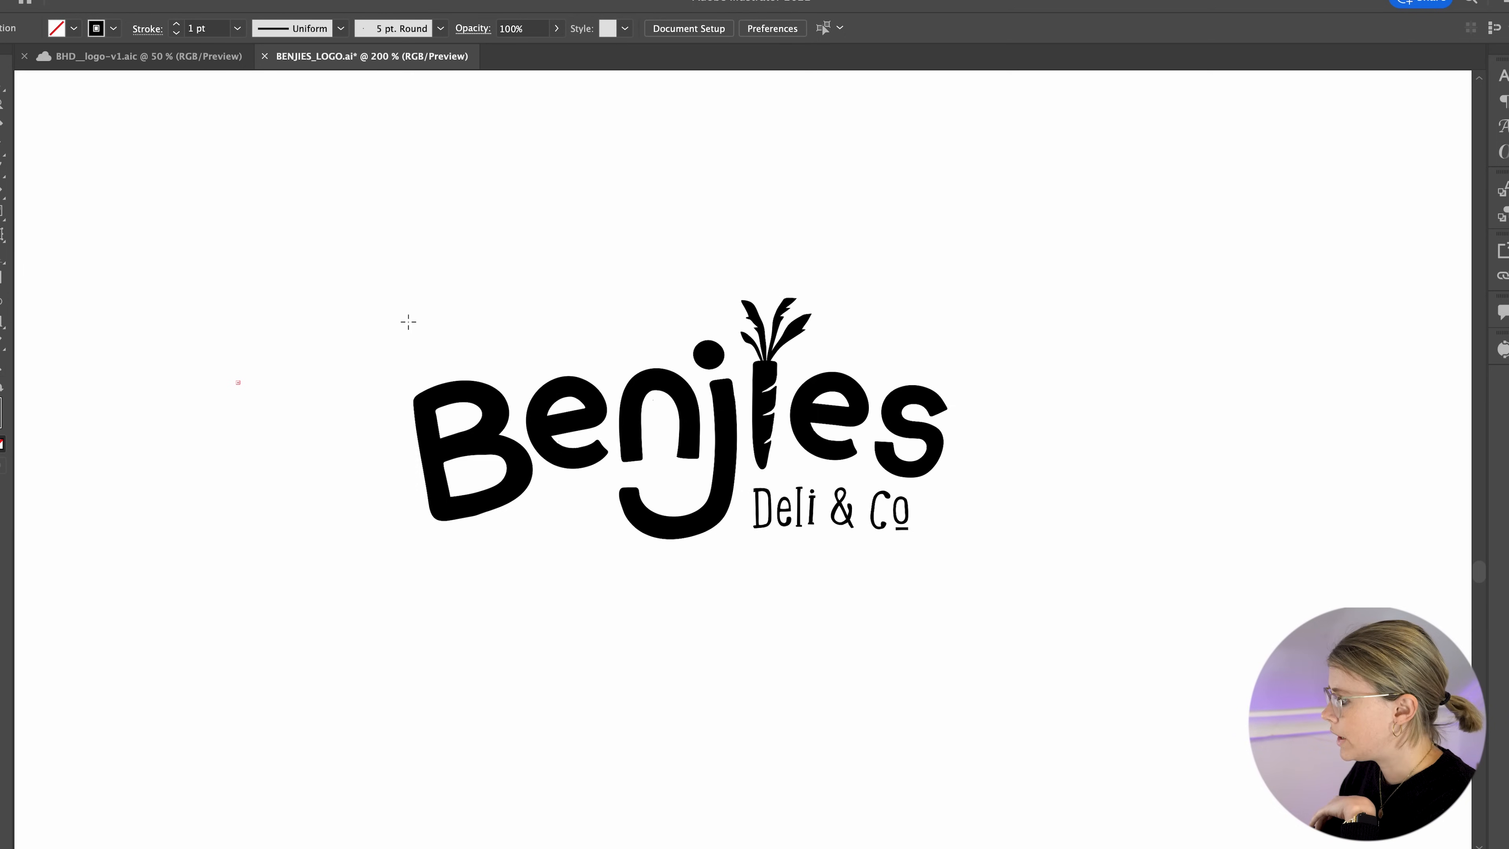
pyautogui.moveTo(373, 264)
pyautogui.mouseDown()
pyautogui.moveTo(579, 640)
pyautogui.moveTo(1026, 593)
pyautogui.mouseUp()
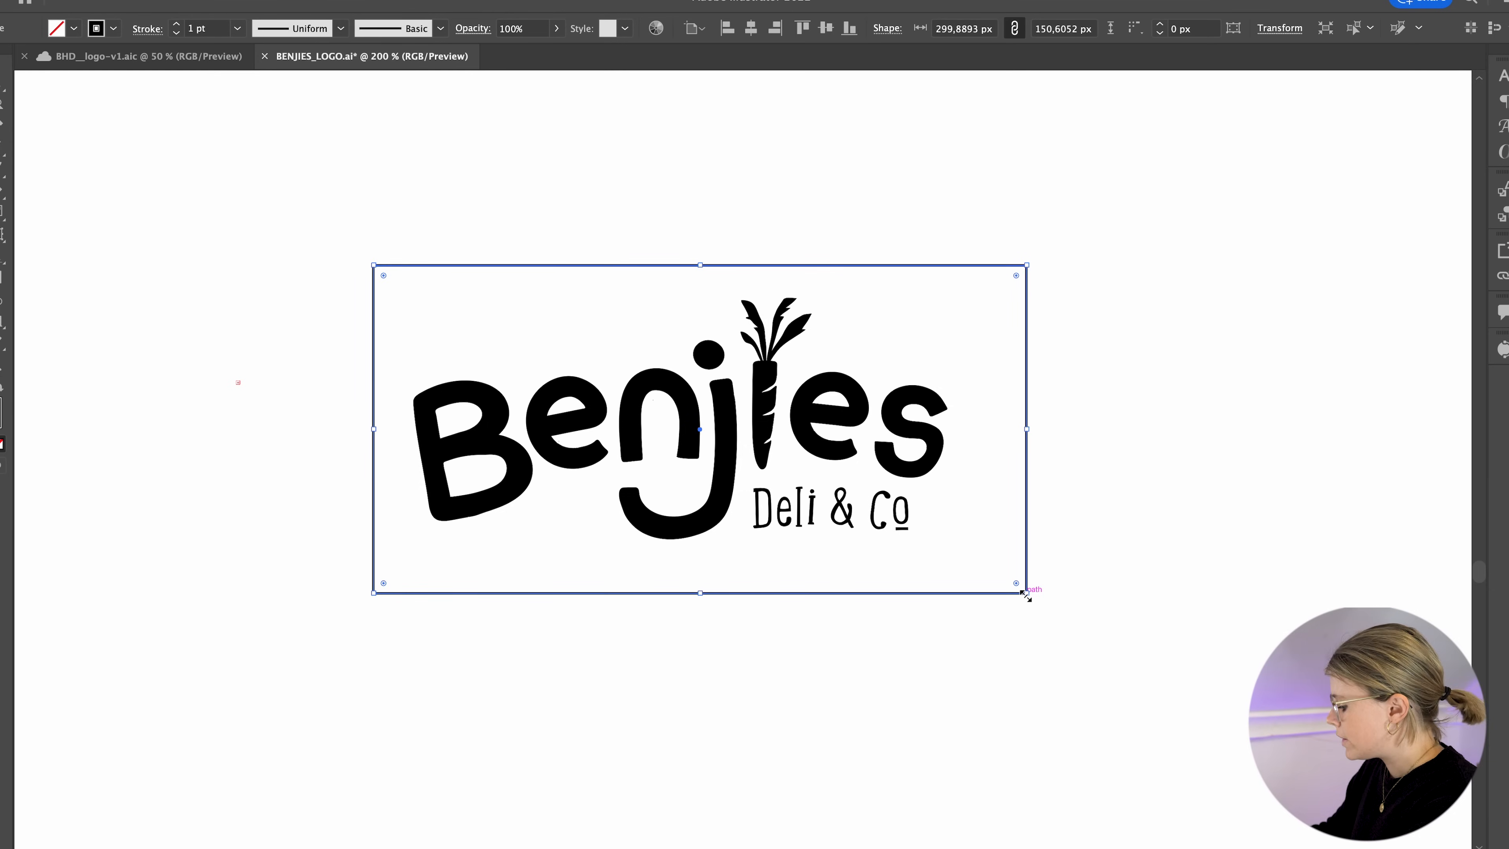
pyautogui.moveTo(1033, 433); pyautogui.dragTo(947, 432)
pyautogui.moveTo(661, 266); pyautogui.dragTo(660, 297)
pyautogui.moveTo(373, 454); pyautogui.dragTo(413, 453)
pyautogui.moveTo(679, 599); pyautogui.dragTo(689, 542)
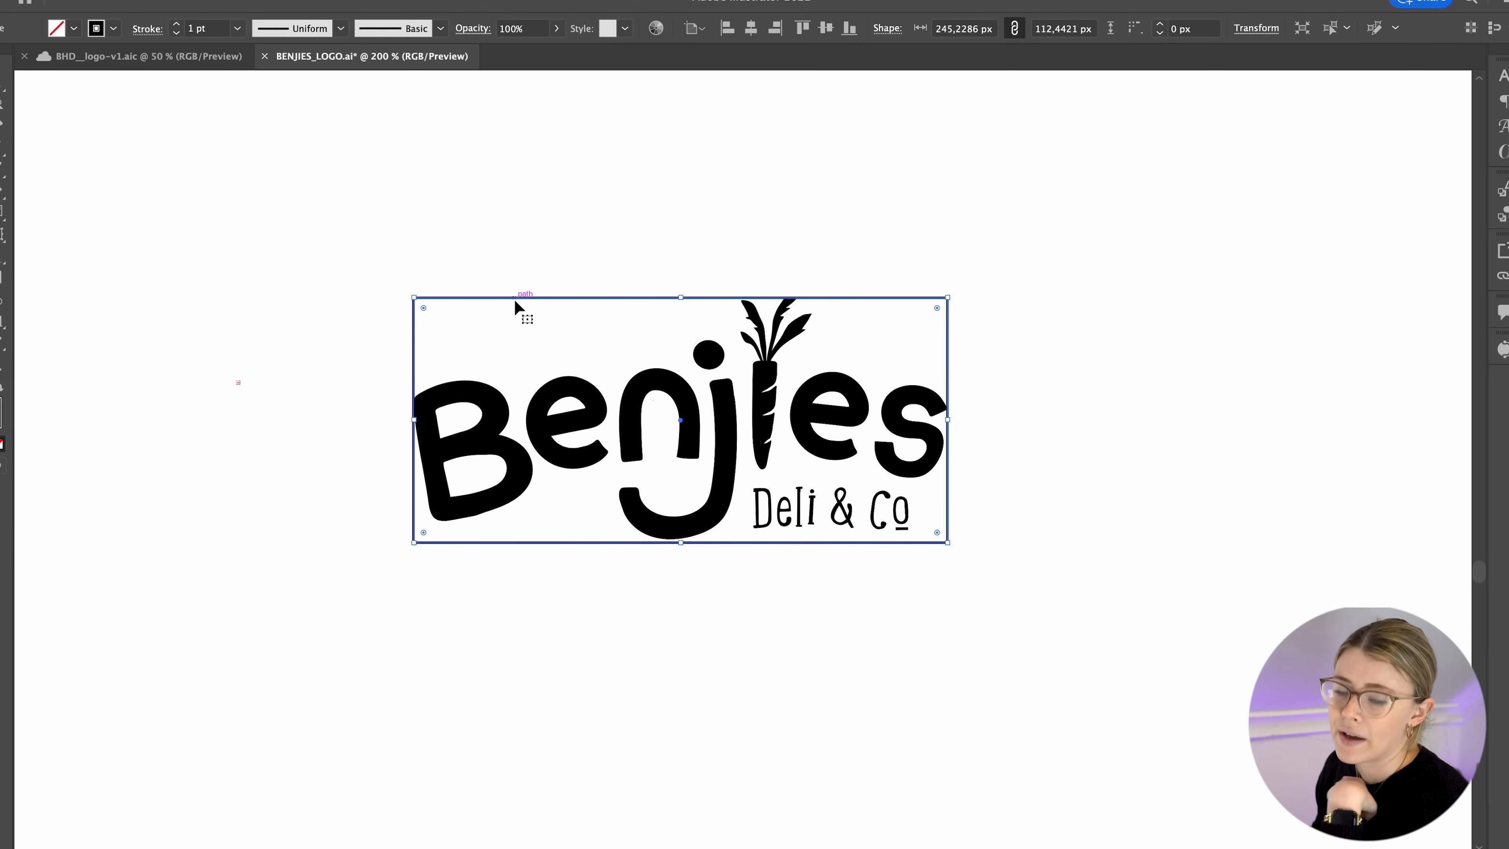
pyautogui.click(963, 552)
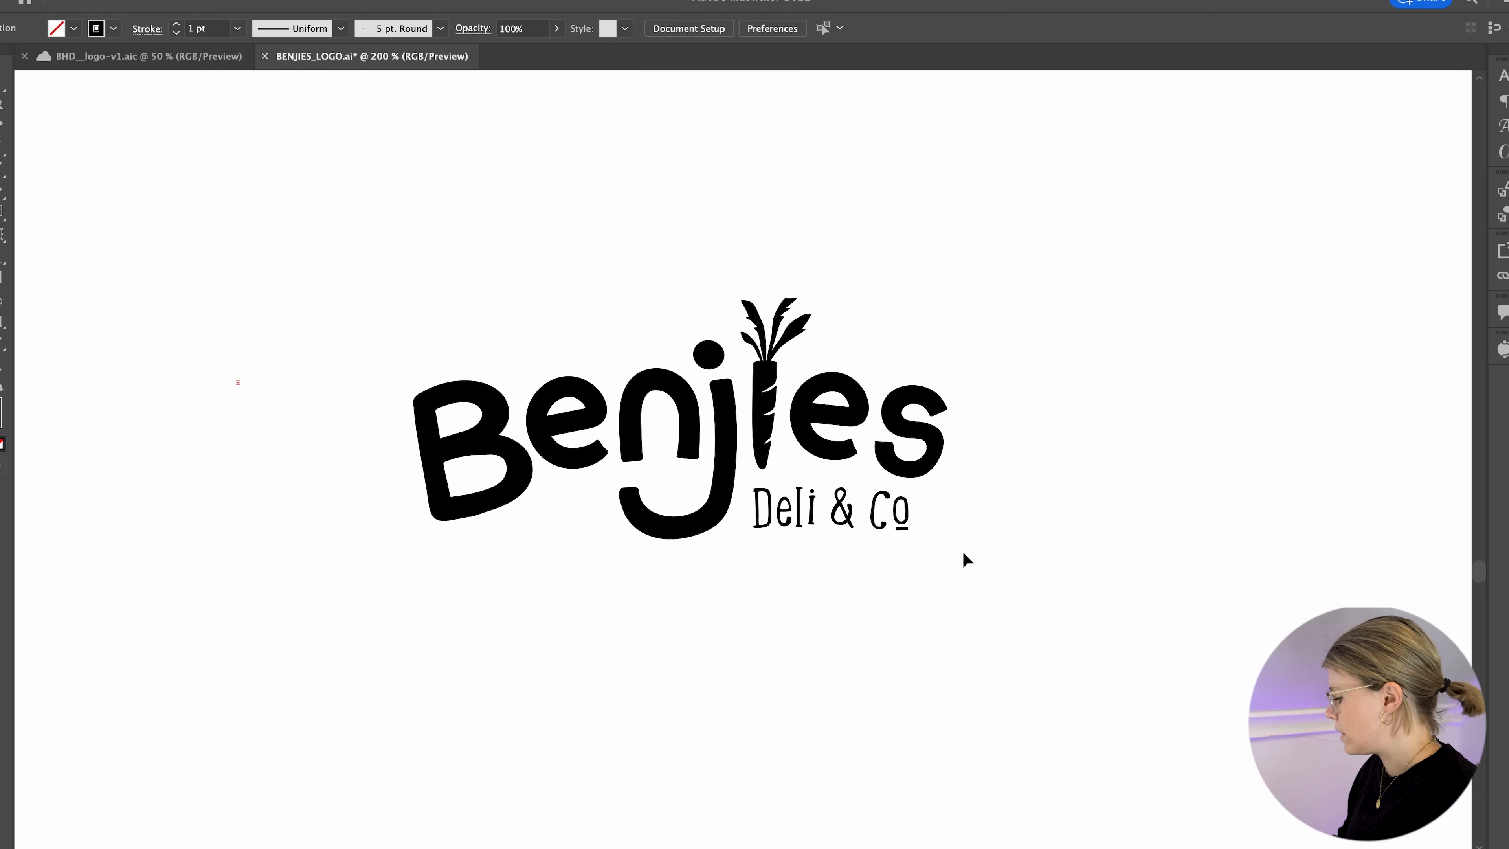
# - Move the "Deli & Co" logo with the underlined o to an empty canvas area well away from the other versions
pyautogui.press('super+minus')
pyautogui.press('super+minus')
pyautogui.press('super+minus')
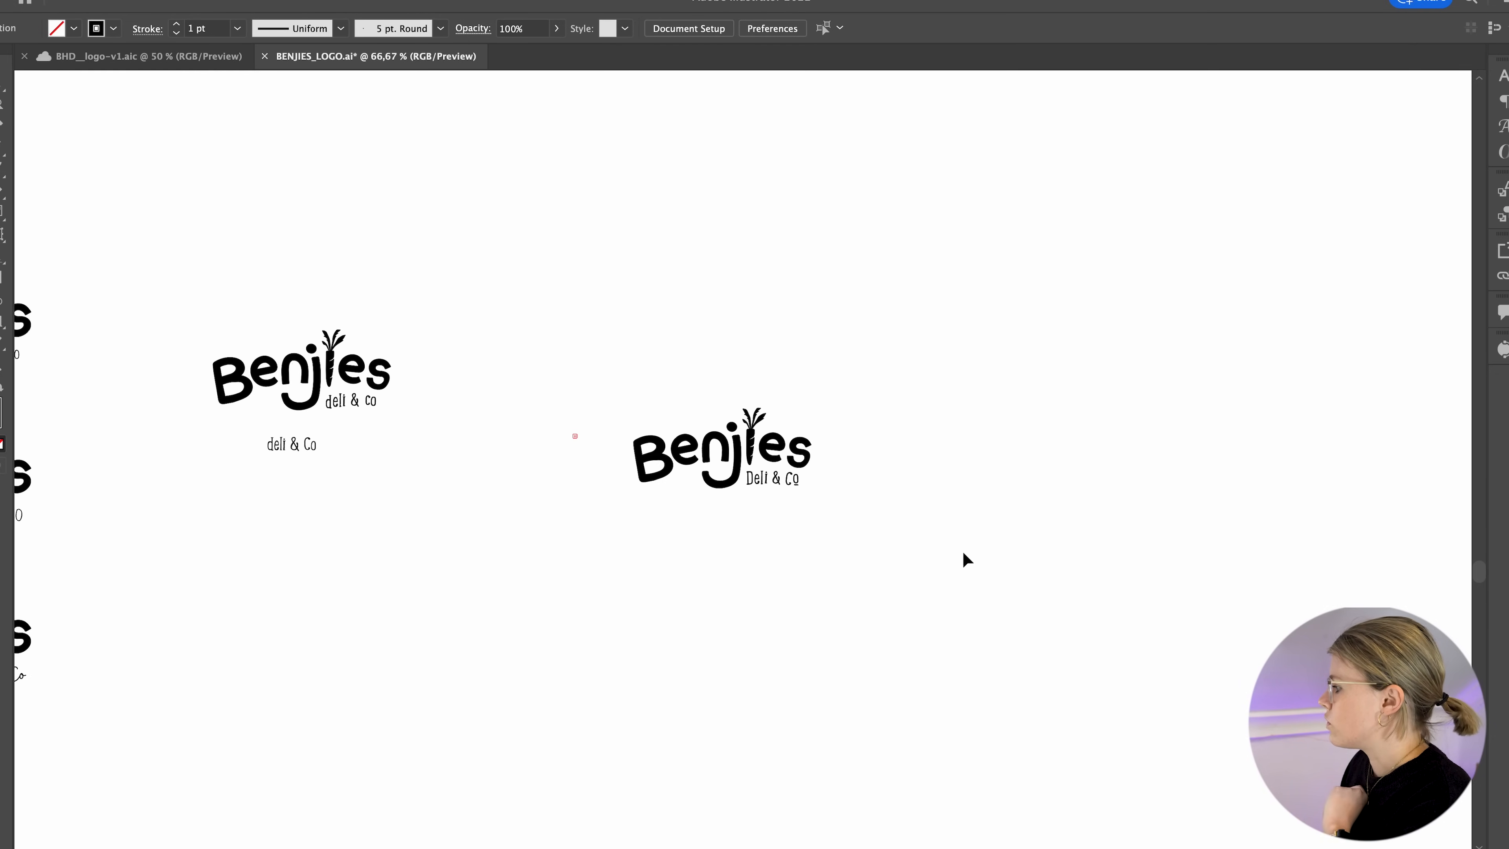
pyautogui.press('super+minus')
pyautogui.hscroll(2, 879, 562)
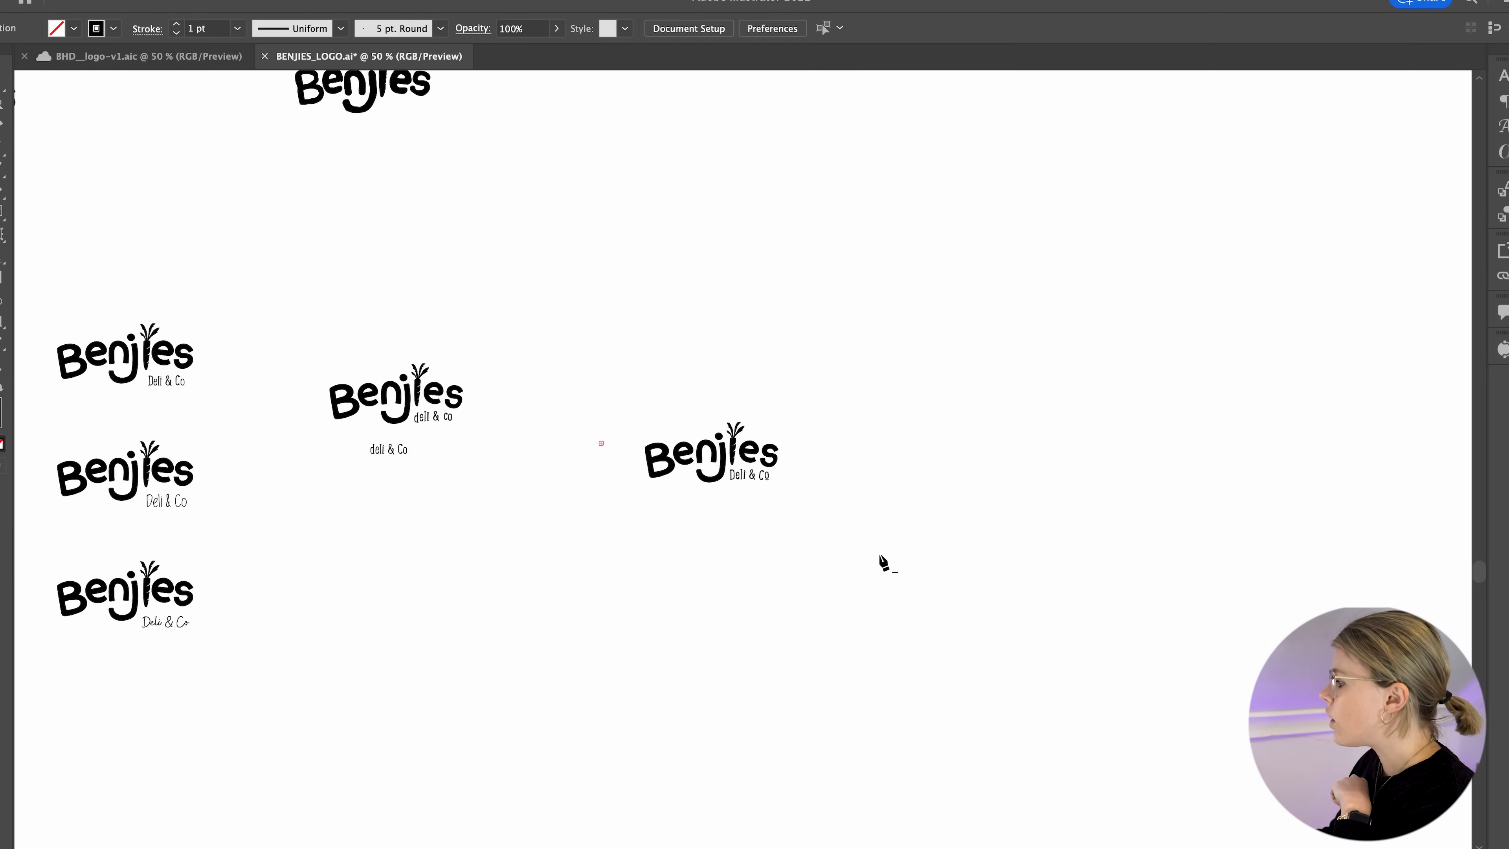
pyautogui.moveTo(810, 398); pyautogui.dragTo(614, 517)
pyautogui.moveTo(849, 551); pyautogui.dragTo(341, 497)
pyautogui.moveTo(236, 404); pyautogui.dragTo(783, 467)
pyautogui.click(1015, 536)
pyautogui.moveTo(1017, 566); pyautogui.dragTo(983, 494)
pyautogui.scroll(2, 875, 487)
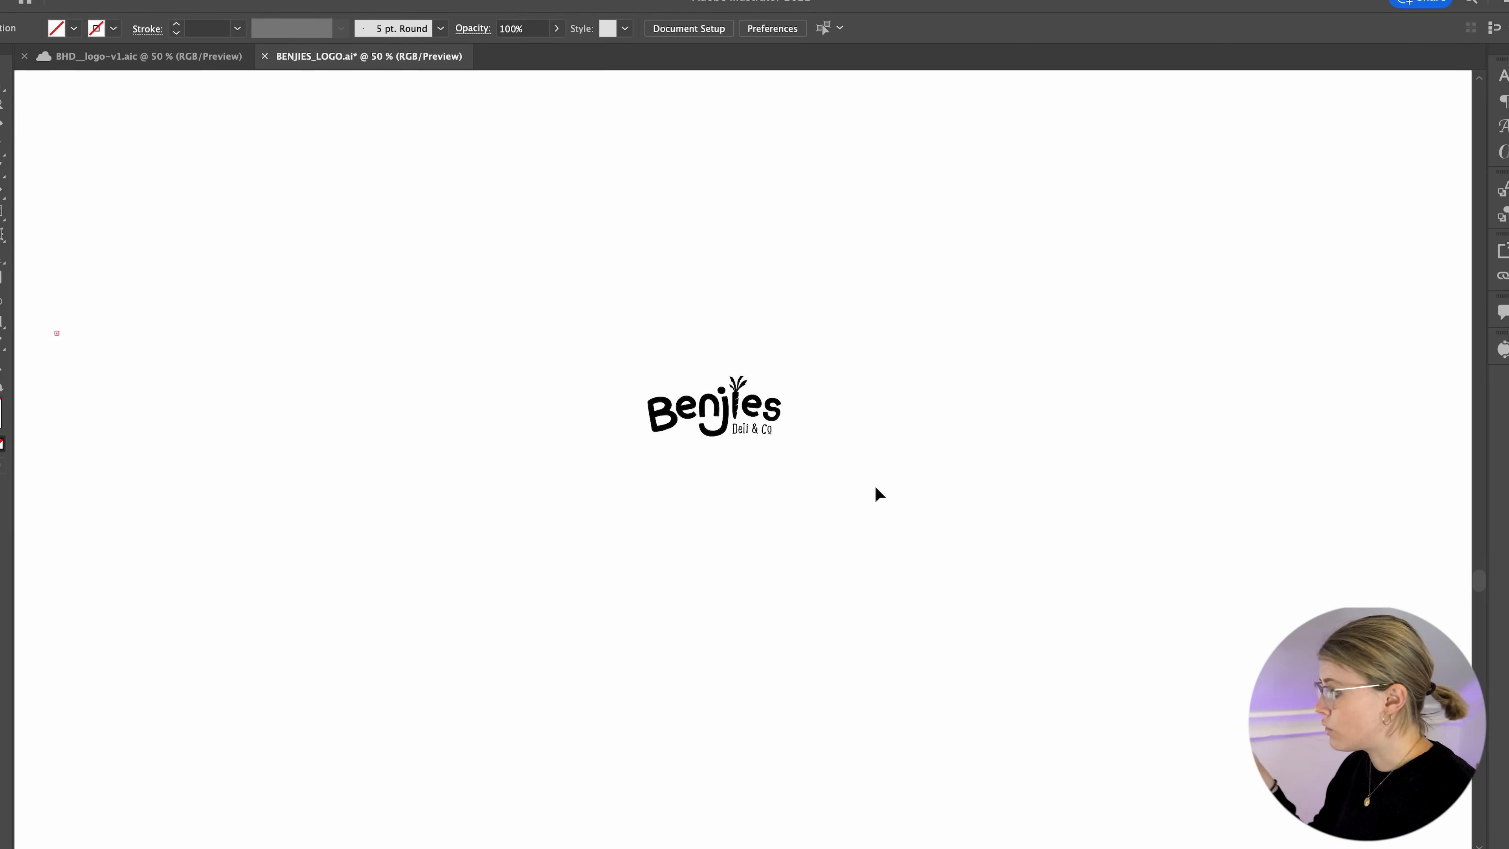
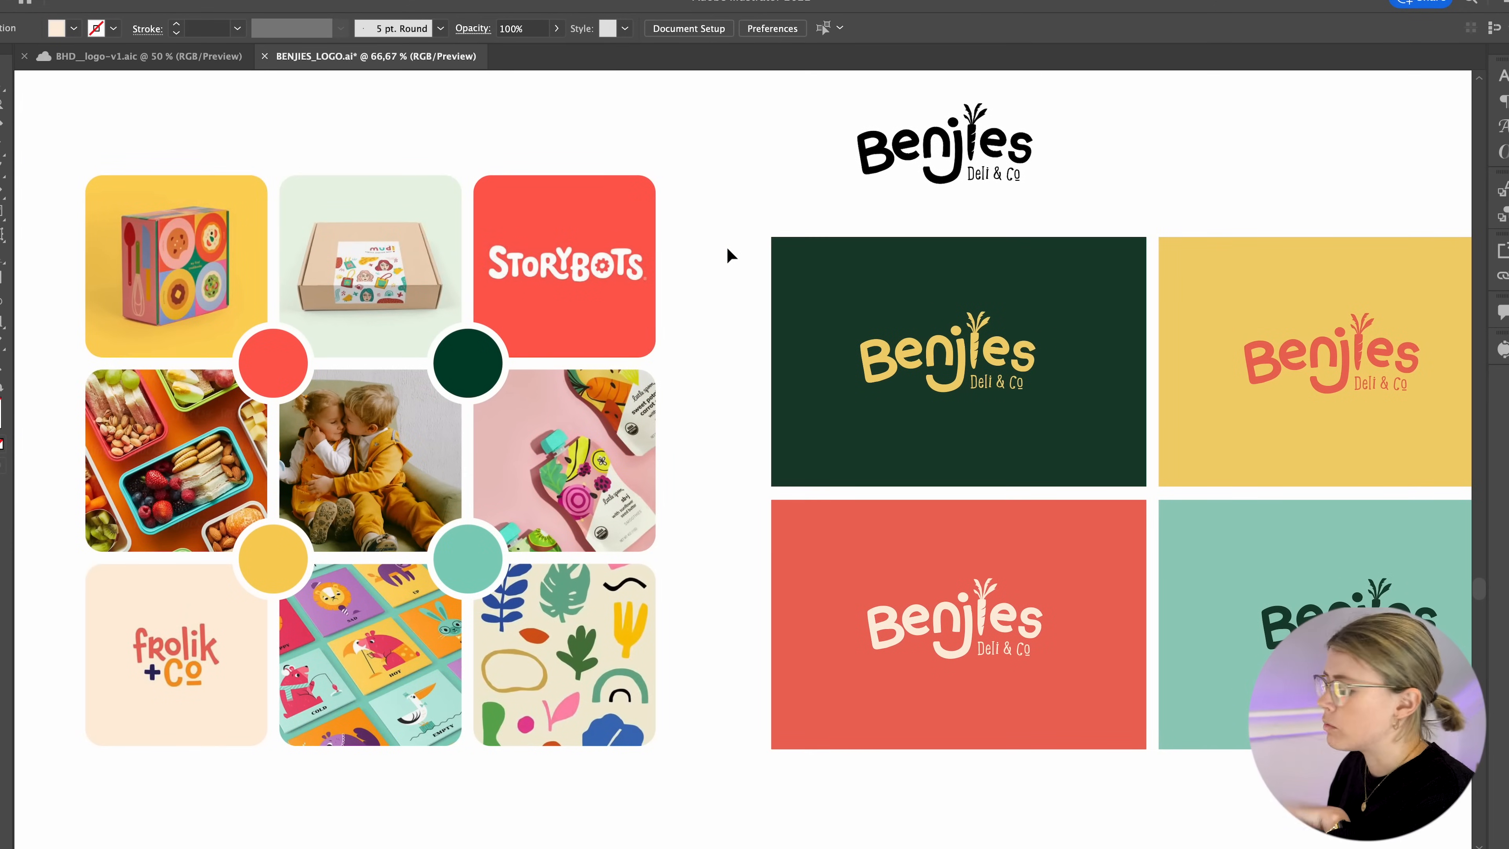
# - Examine the logo on its six coloured backgrounds, comparing the colour combinations with the moodboard's images and palette
pyautogui.moveTo(744, 290); pyautogui.dragTo(260, 270)
pyautogui.moveTo(610, 173); pyautogui.dragTo(528, 169)
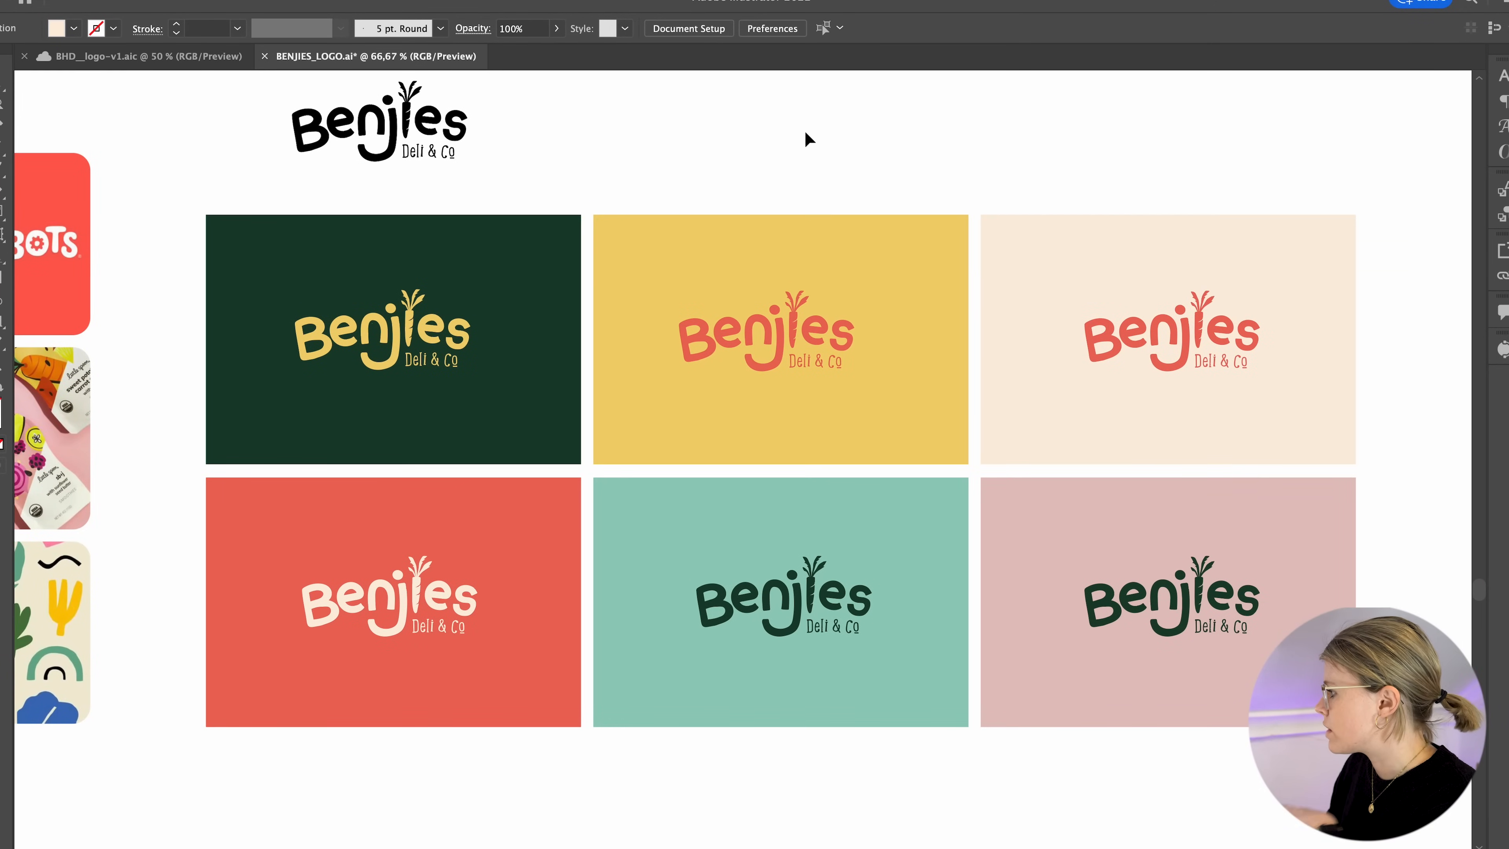
pyautogui.hscroll(-1, 677, 171)
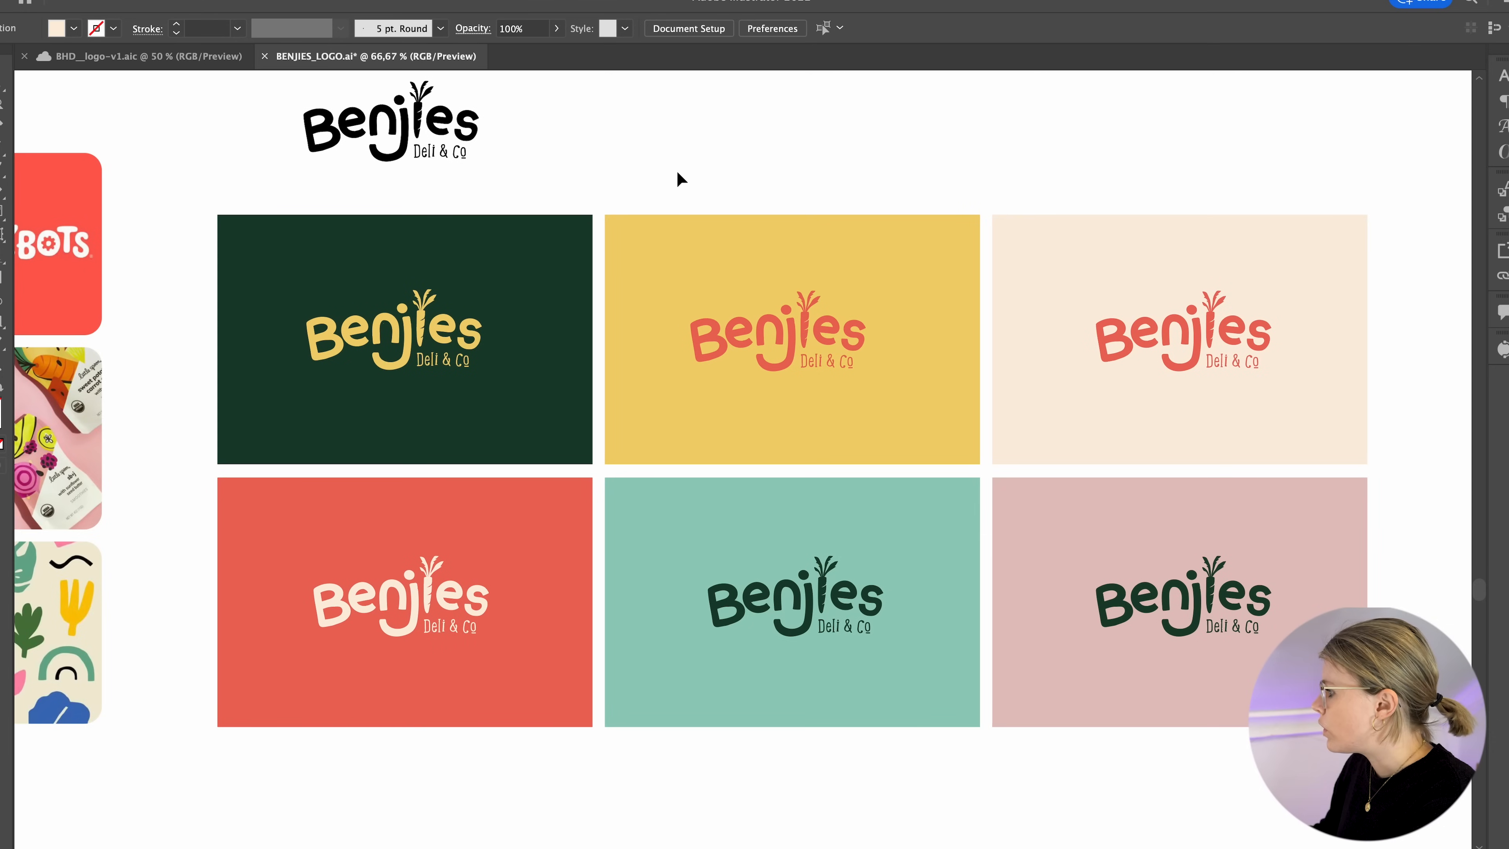
pyautogui.moveTo(740, 185); pyautogui.dragTo(653, 177)
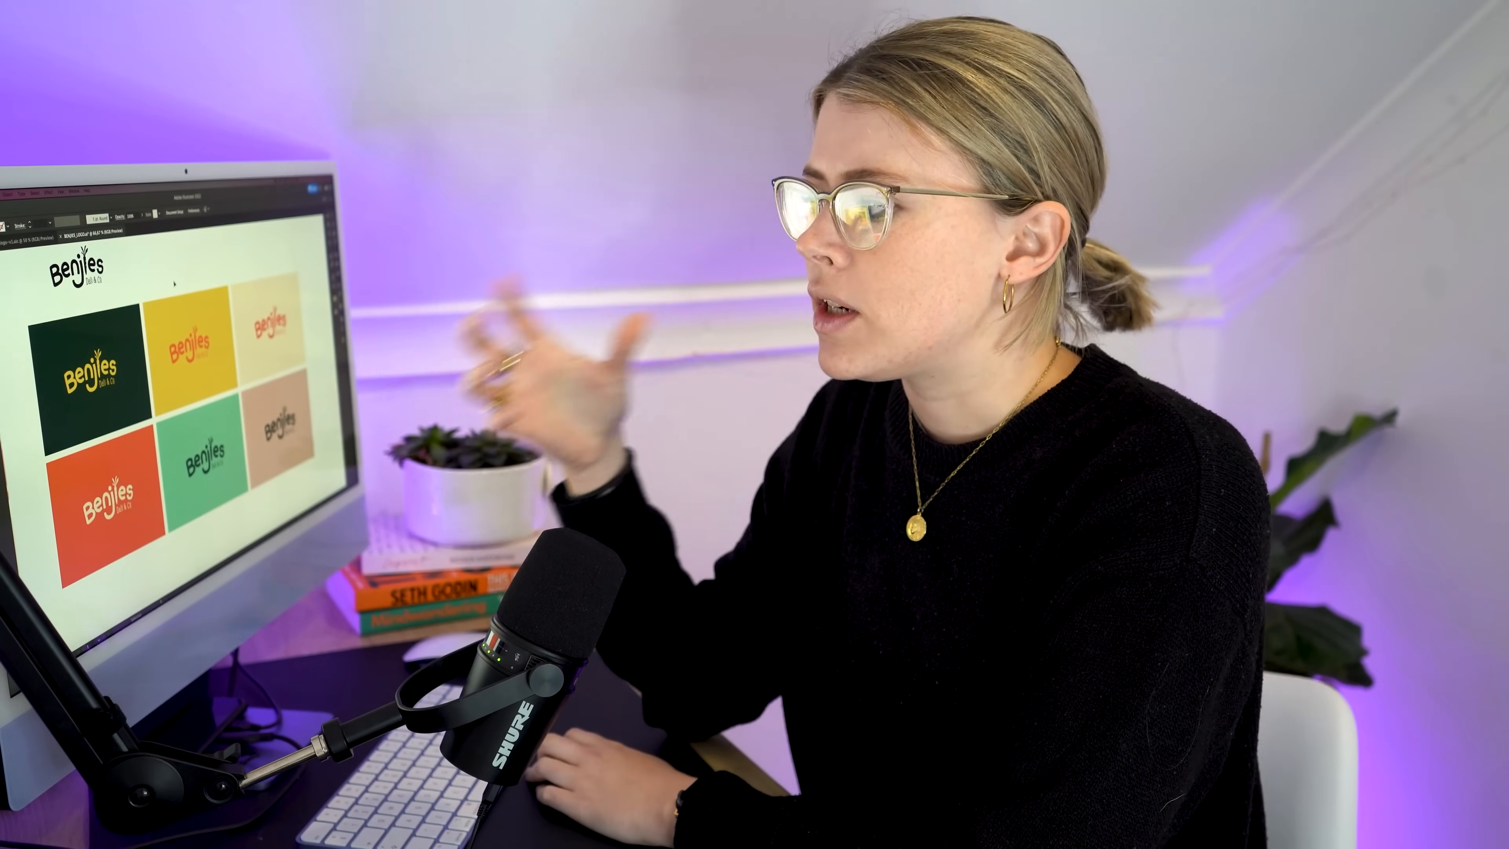
pyautogui.hscroll(-10, 189, 339)
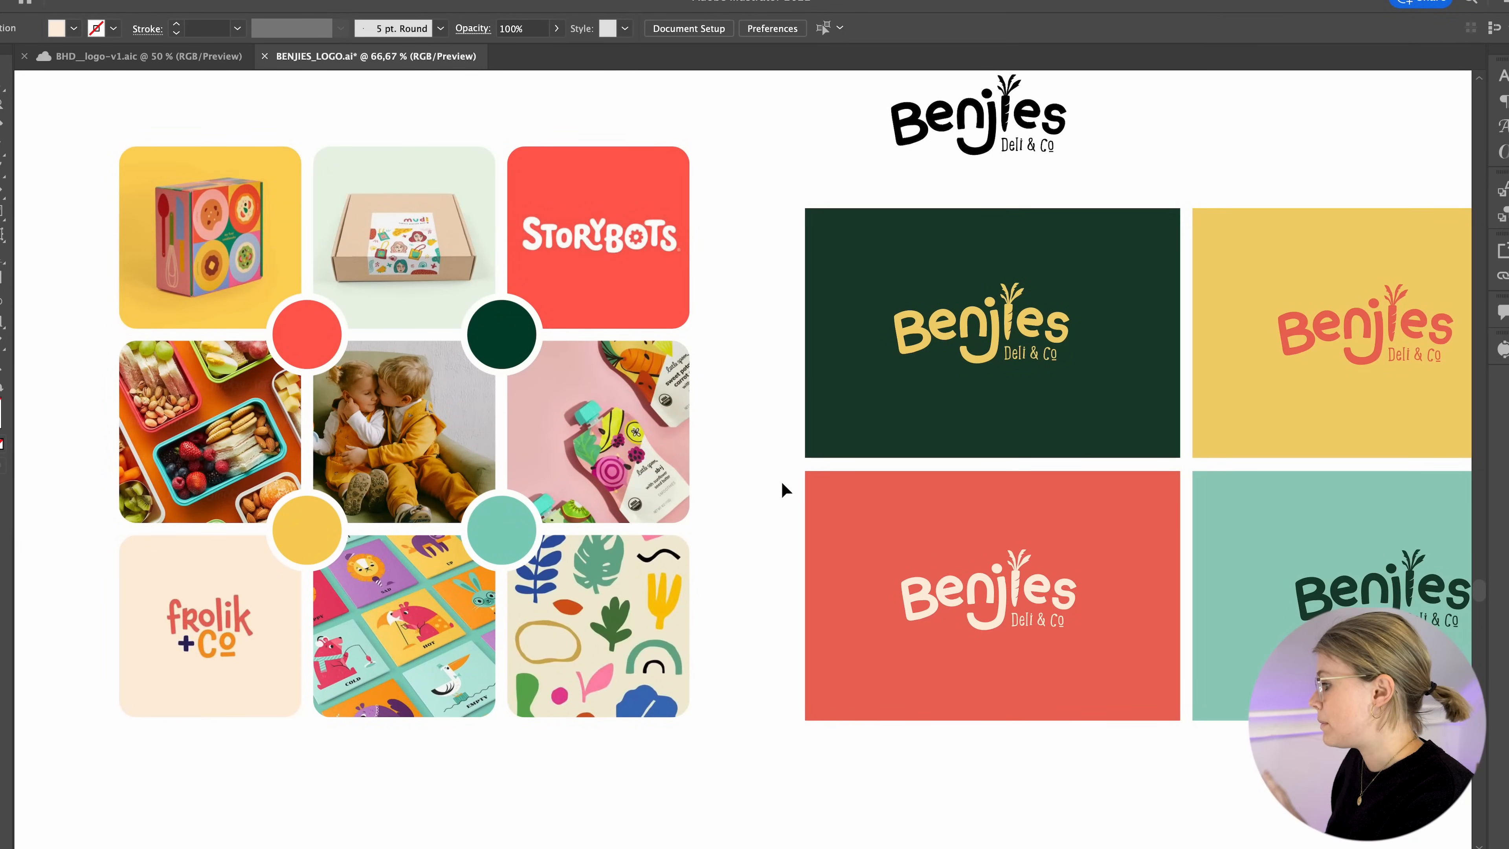
pyautogui.moveTo(781, 482); pyautogui.dragTo(252, 479)
pyautogui.hscroll(-10, 548, 397)
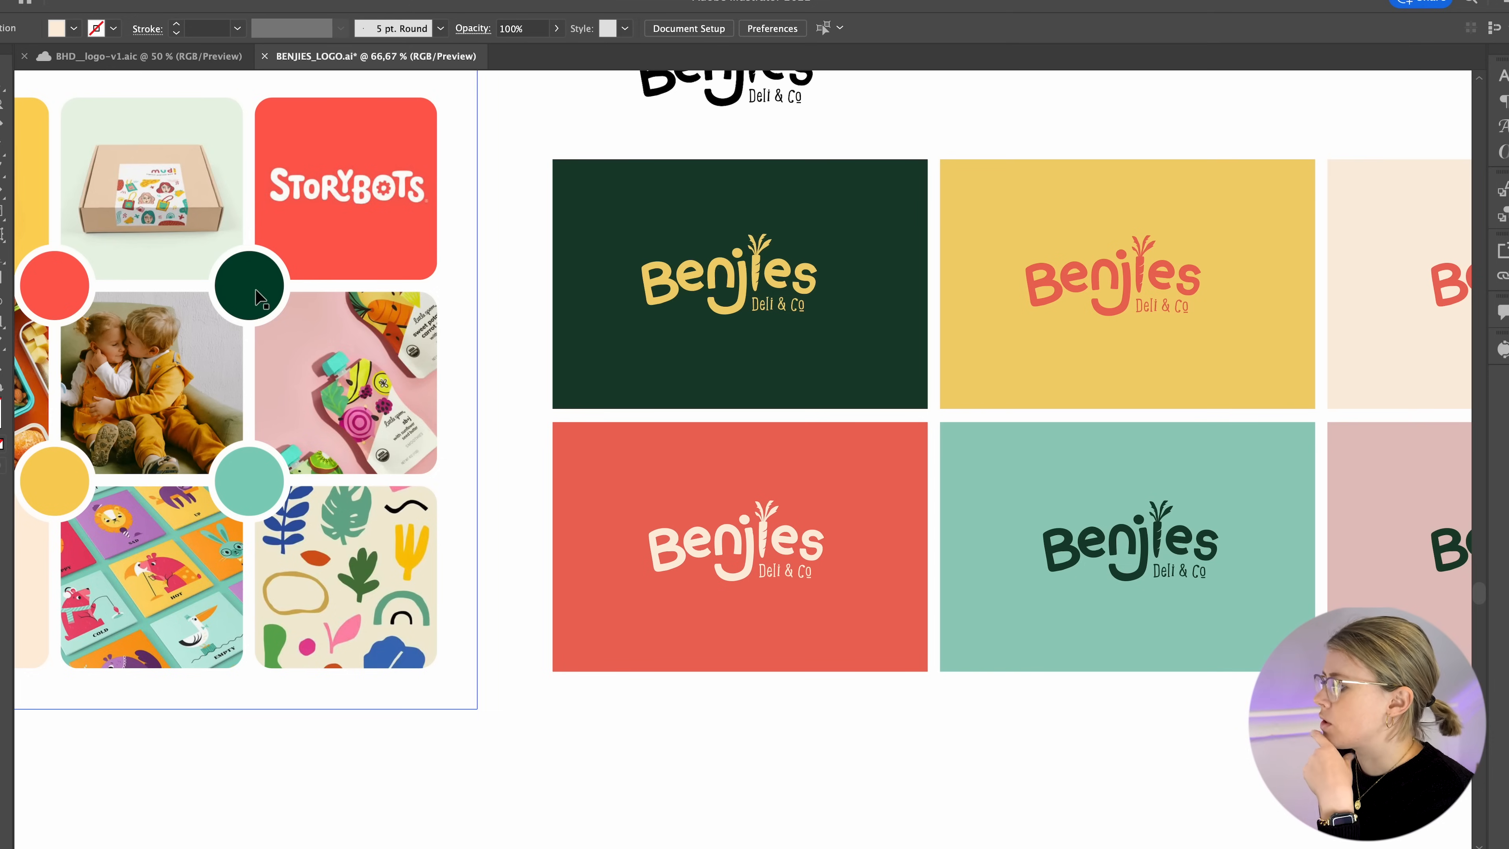
pyautogui.scroll(2, 522, 447)
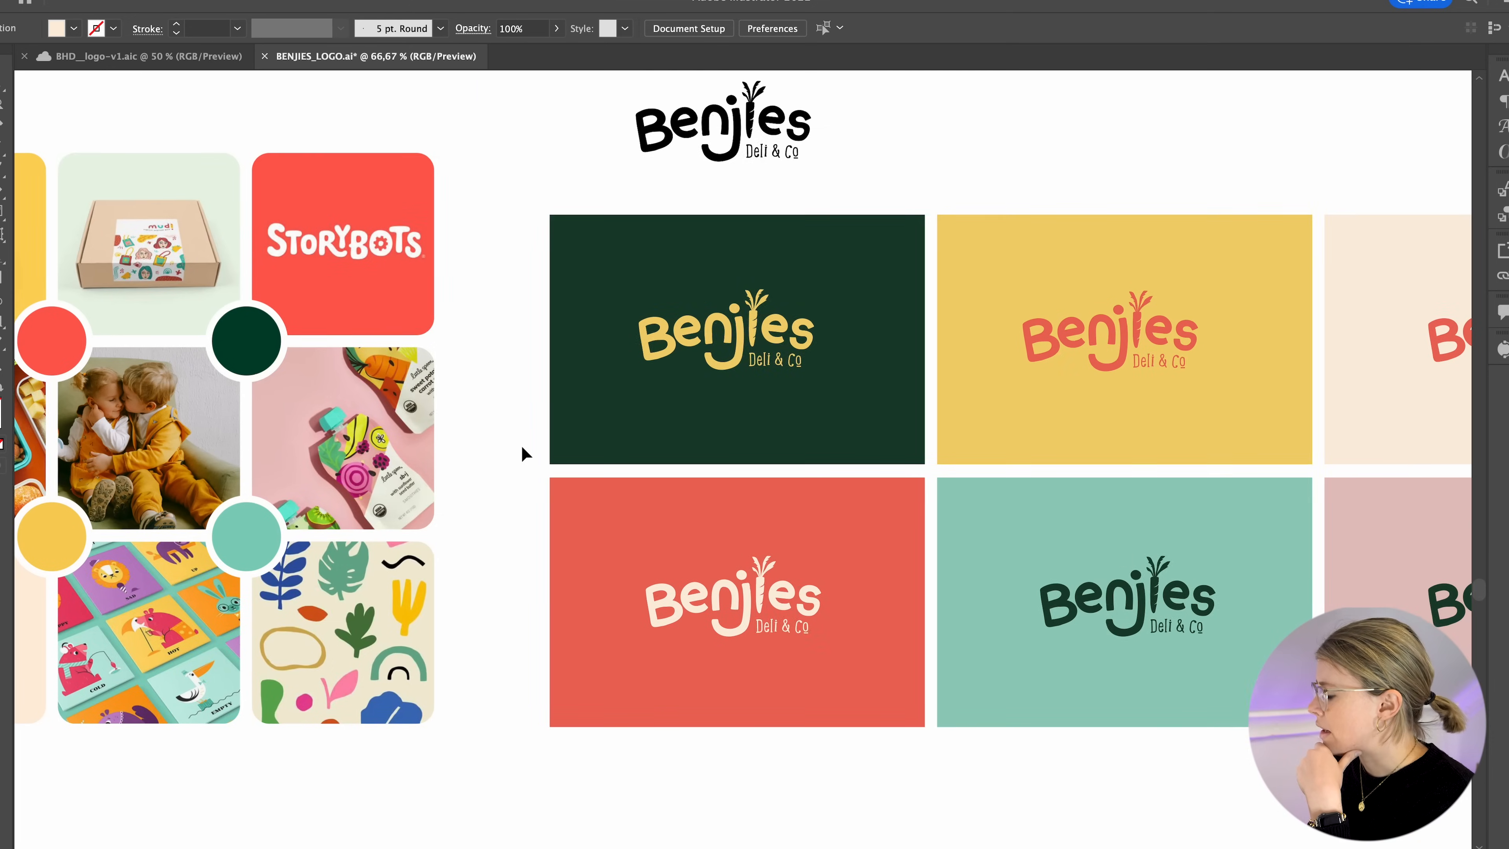
pyautogui.hscroll(5, 520, 446)
pyautogui.hscroll(6, 520, 446)
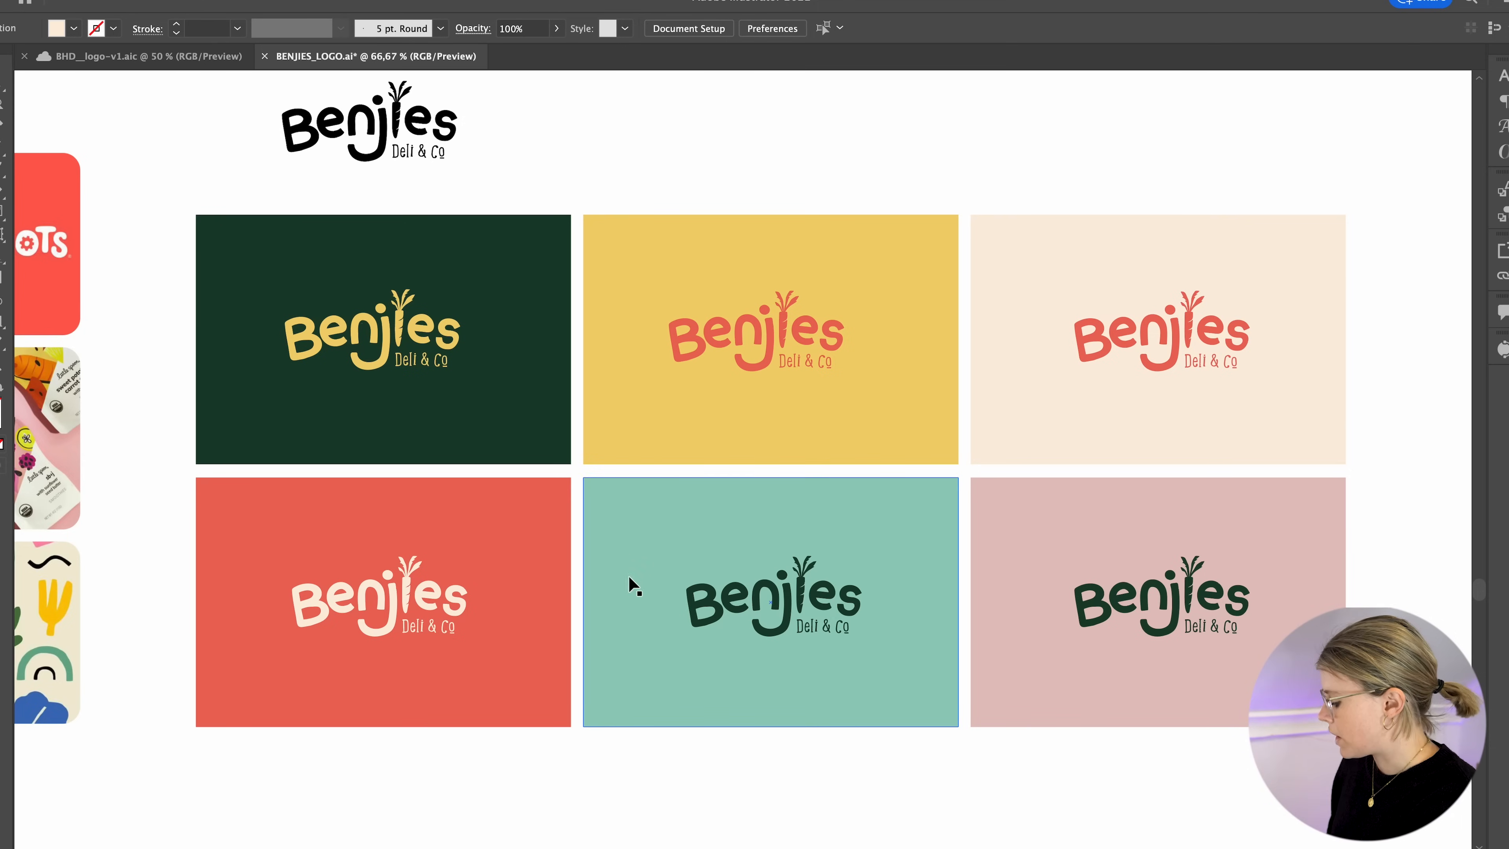
pyautogui.hscroll(-4, 629, 575)
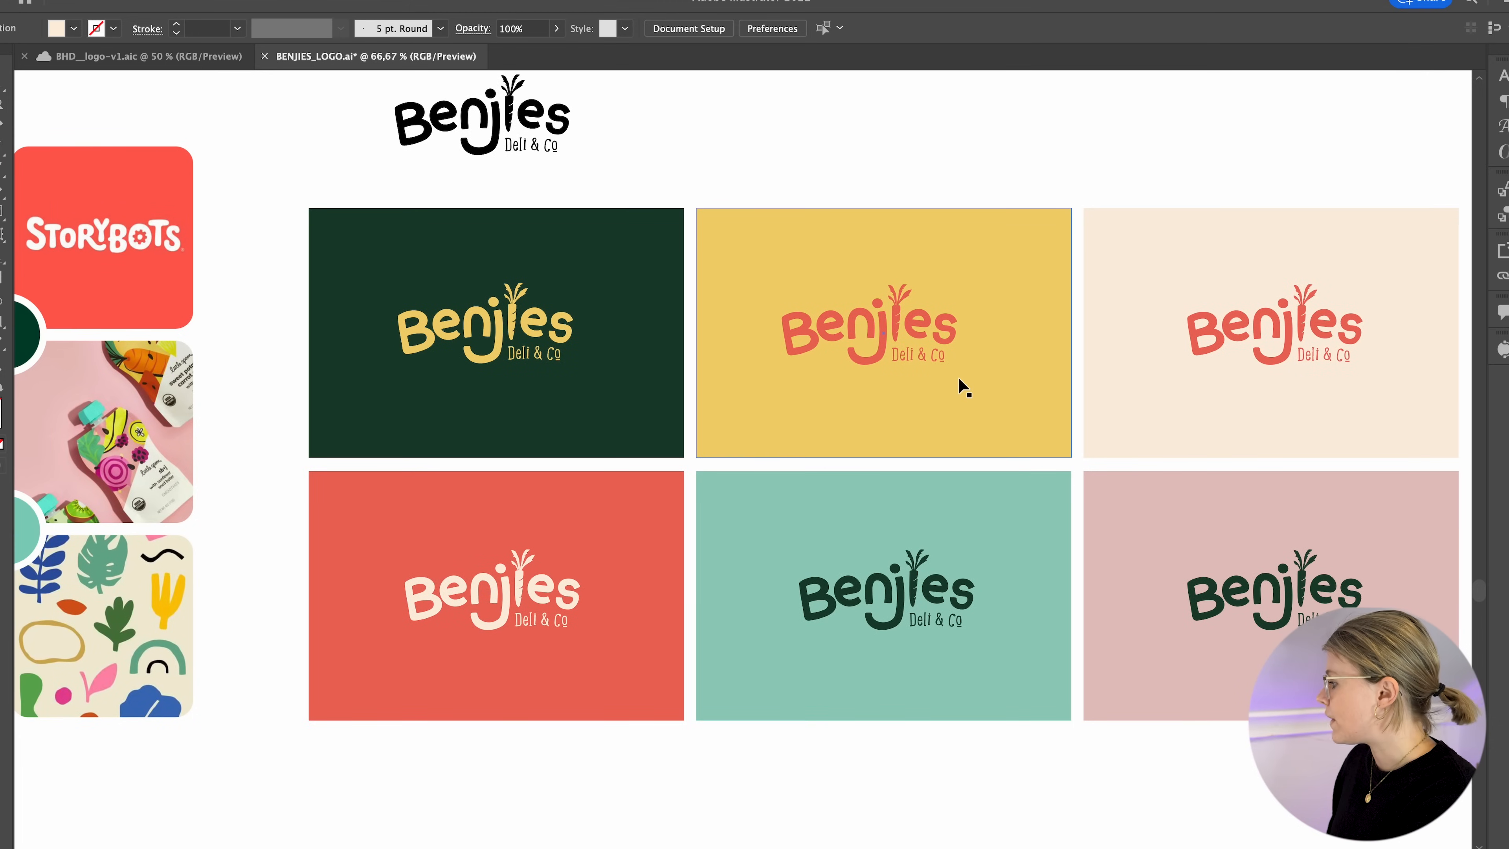
pyautogui.press('b')
pyautogui.click(566, 536)
pyautogui.press('v')
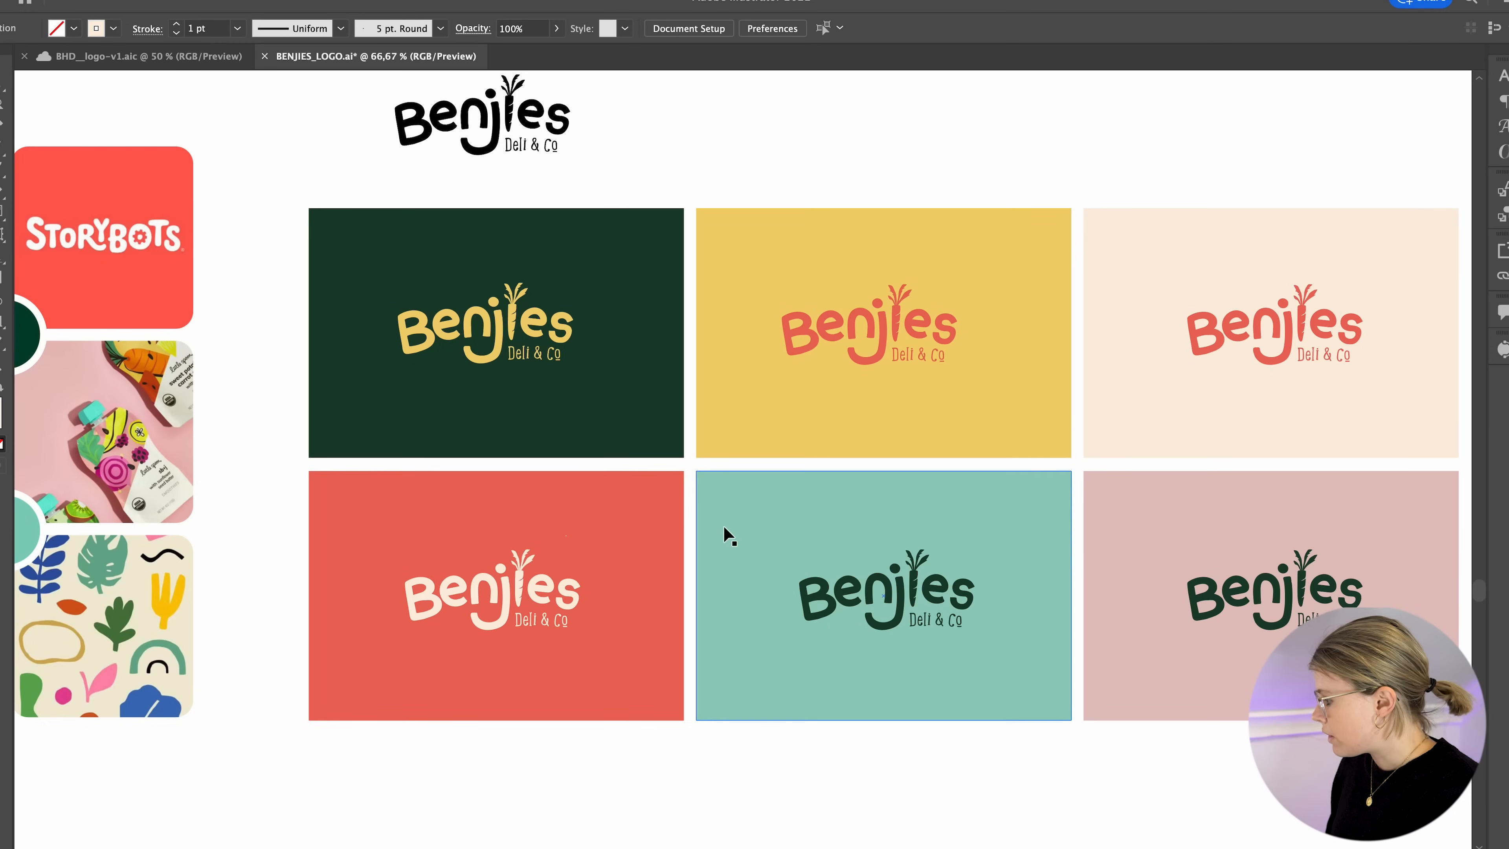
# - Try lighter greens sampled from the shapes in the moodboard's botanical pattern as the fill of the dark green logo background
pyautogui.click(606, 397)
pyautogui.hscroll(-4, 610, 497)
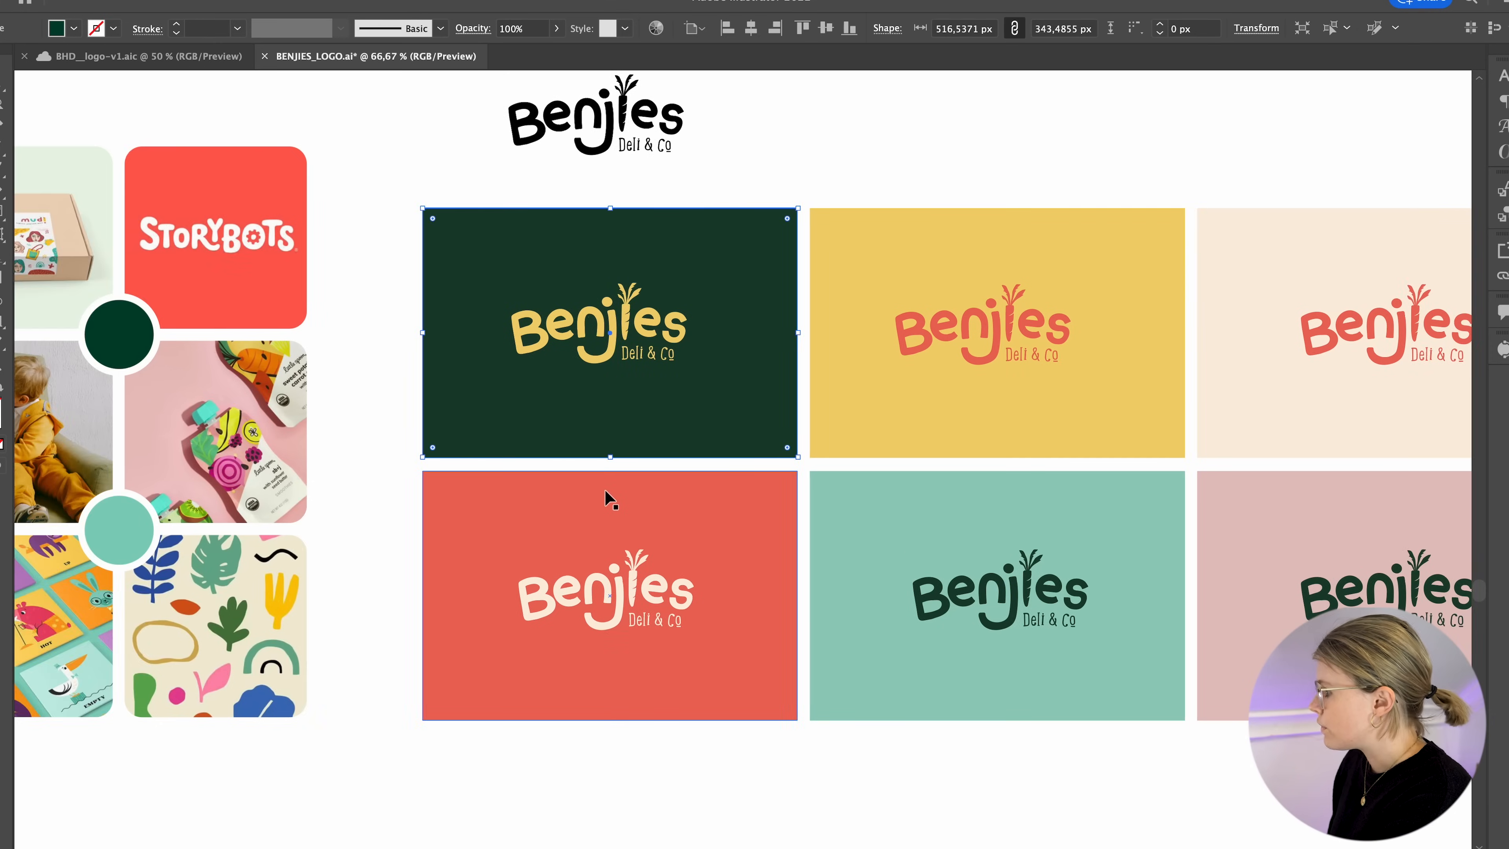
pyautogui.hscroll(-9, 414, 532)
pyautogui.press('i')
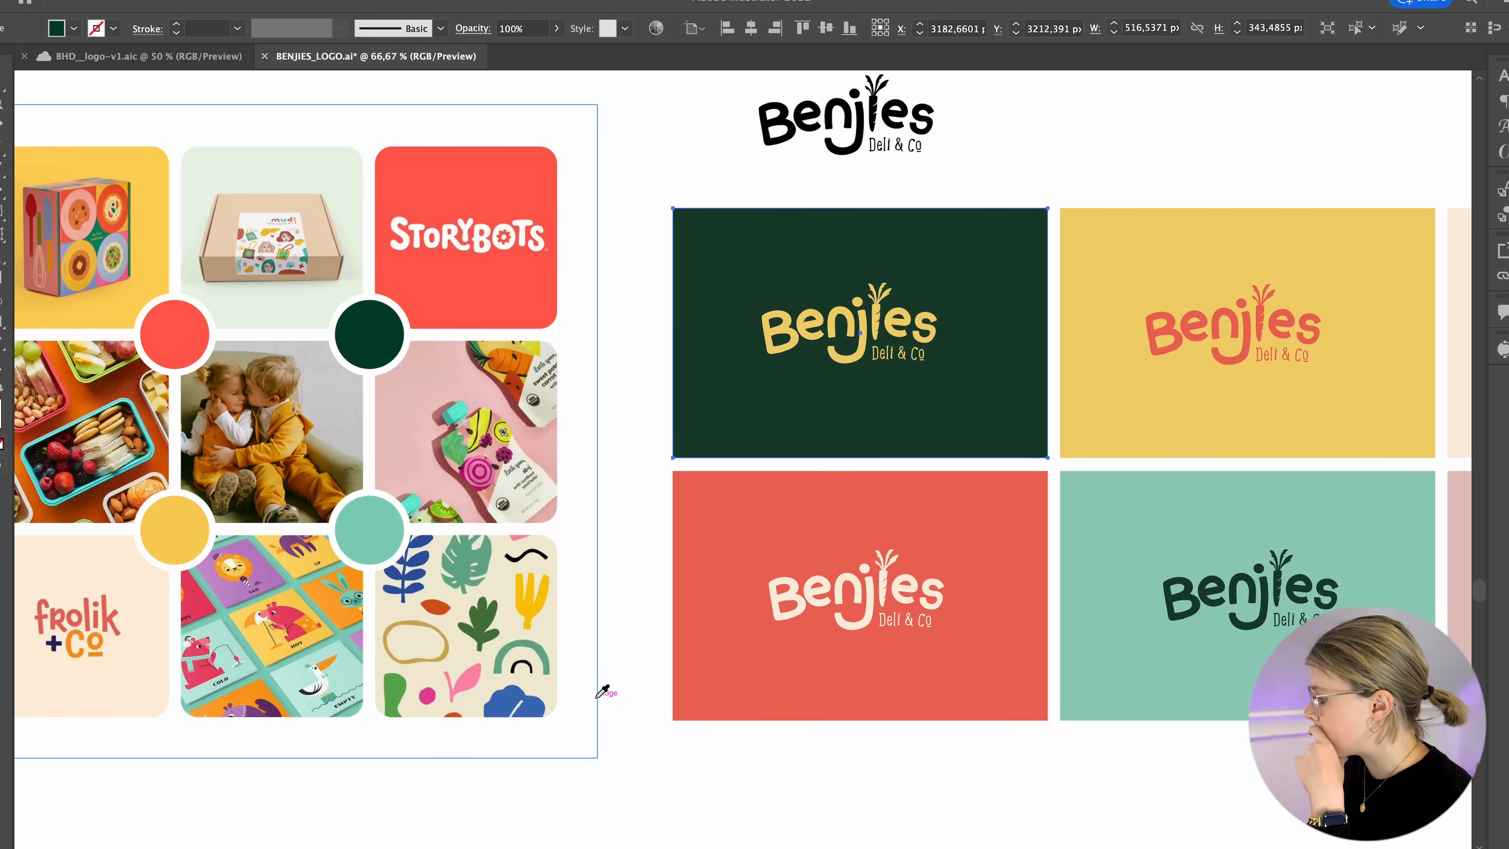
pyautogui.click(470, 559)
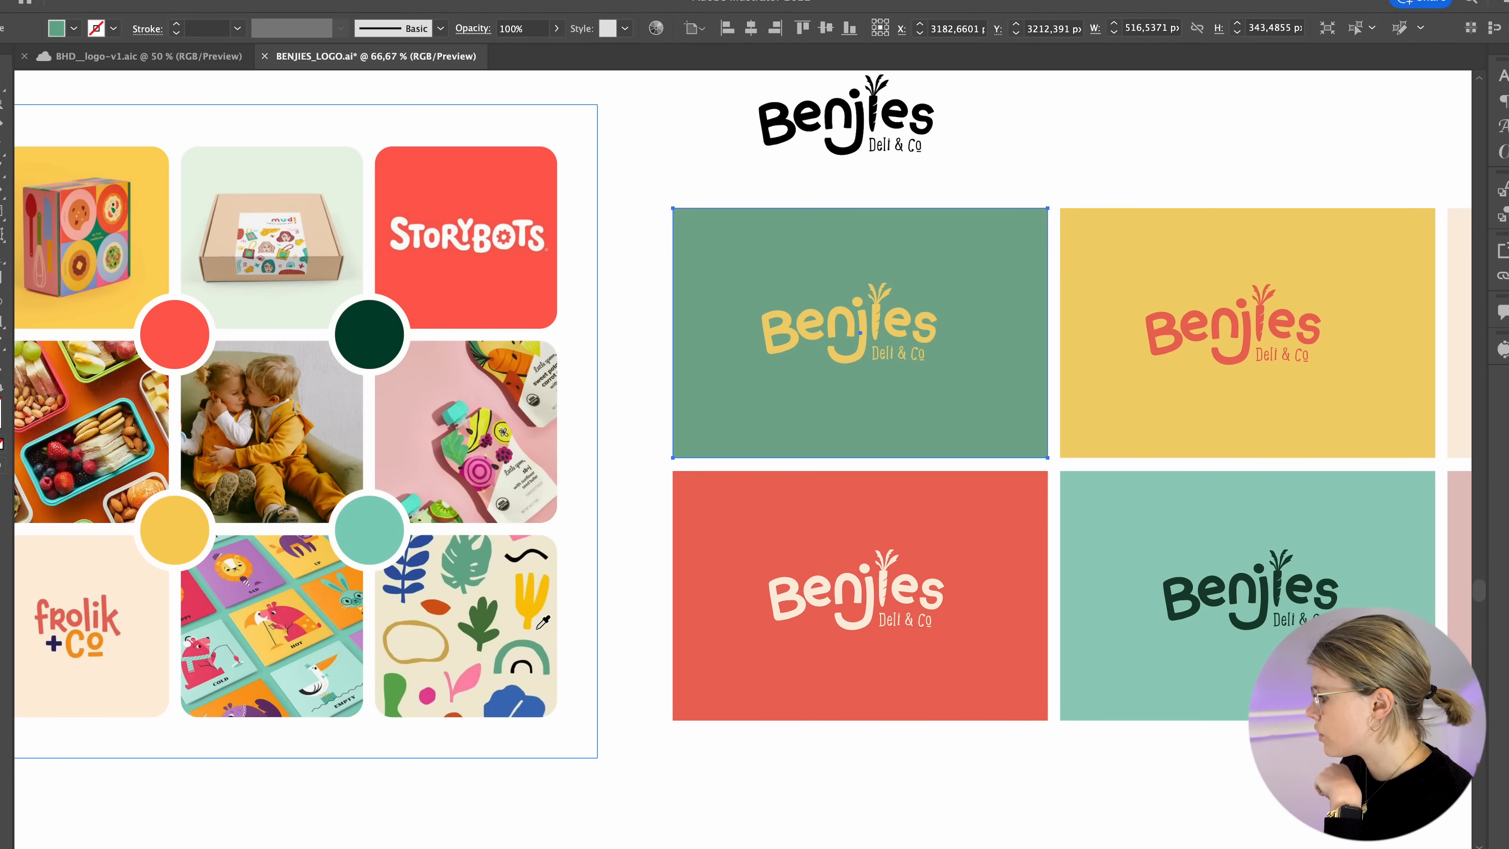
pyautogui.click(487, 615)
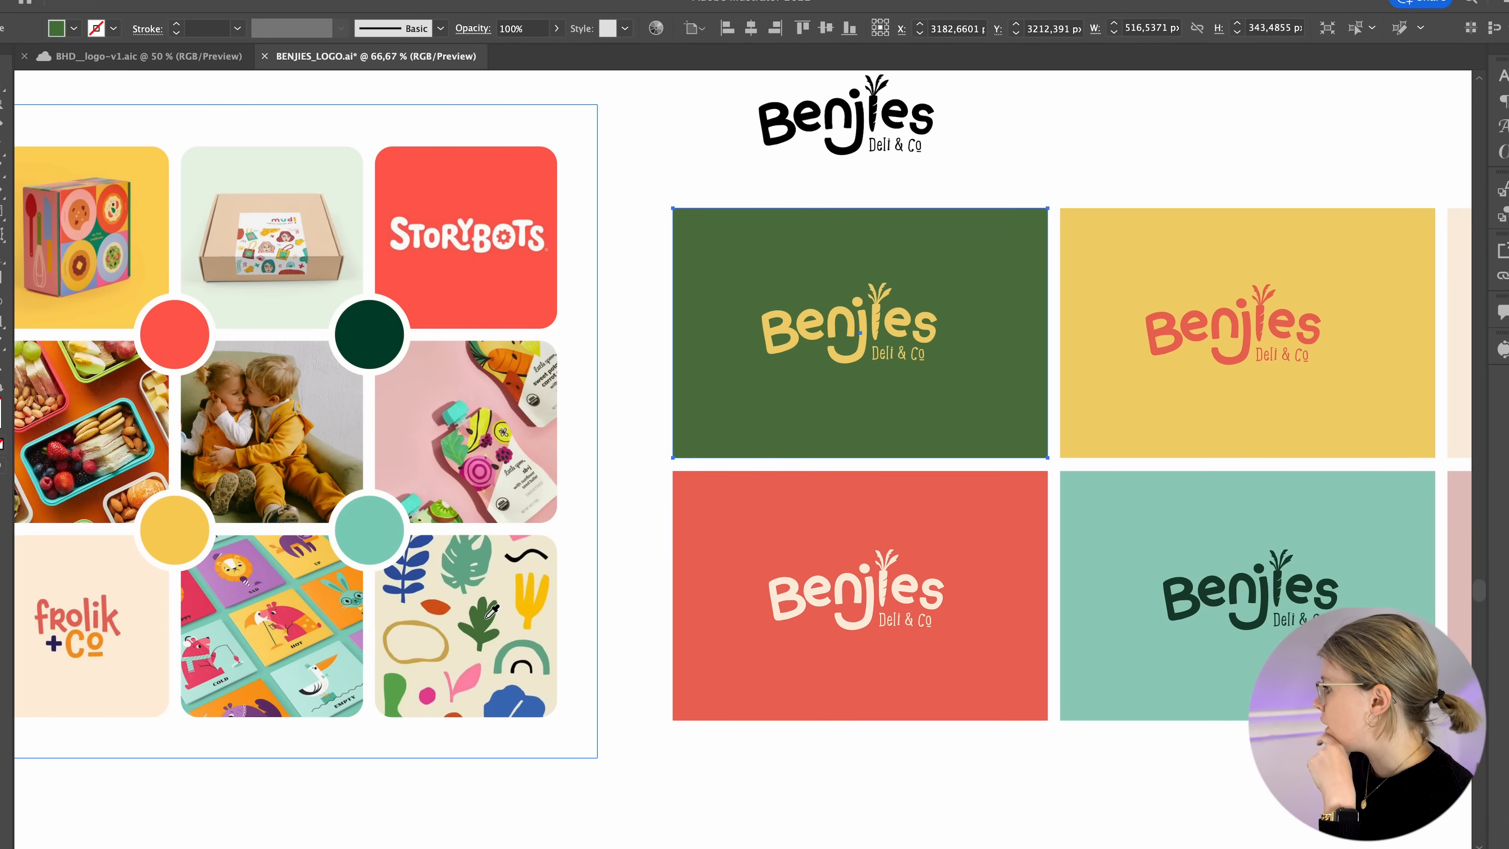
pyautogui.click(395, 691)
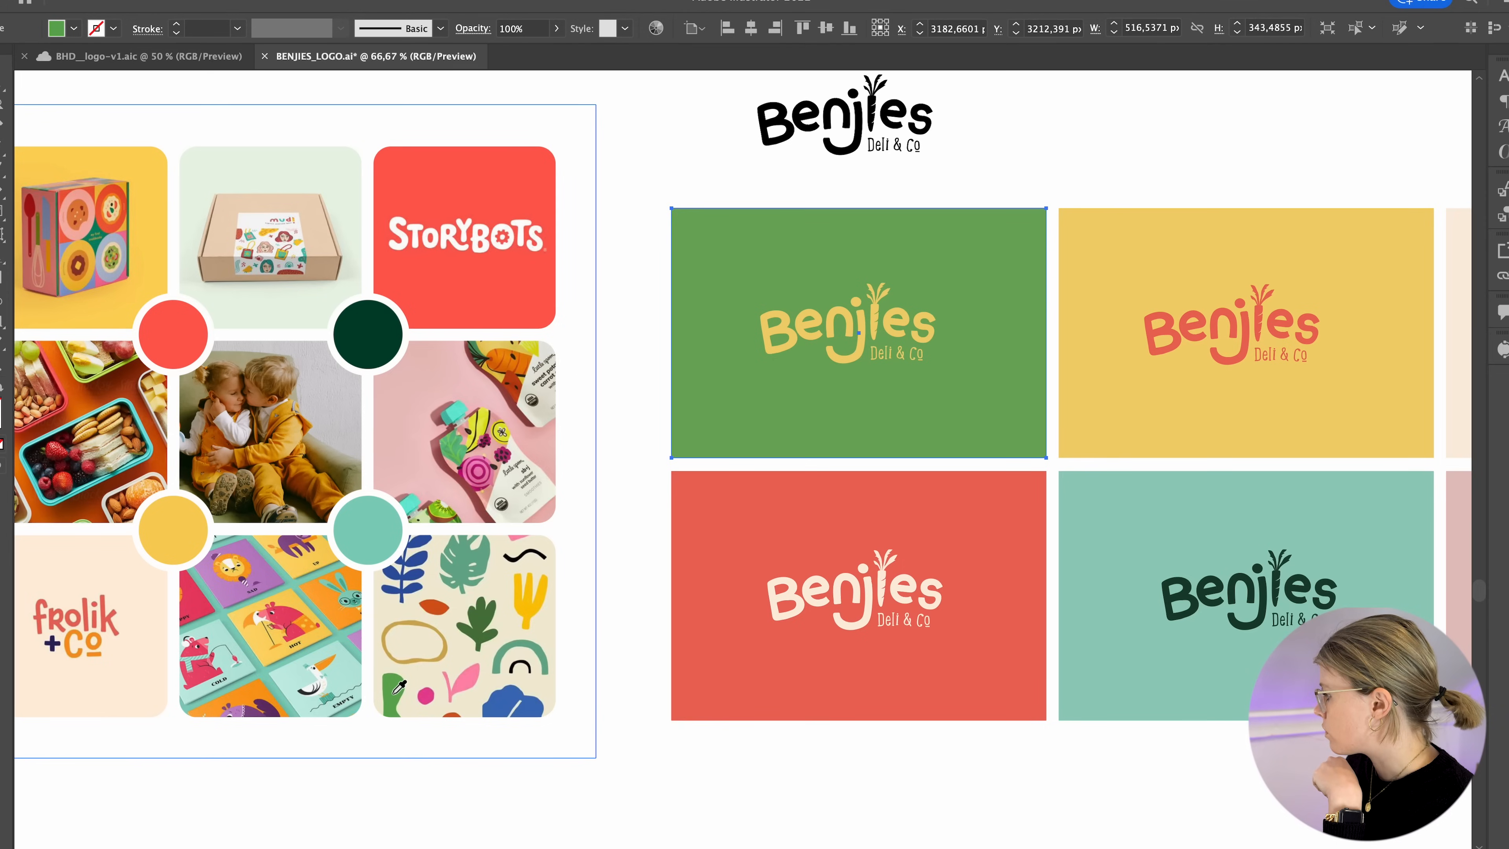
# - Try greens sampled from the moodboard's food pouch and yellow packaging photos on the same logo background
pyautogui.hscroll(10, 656, 649)
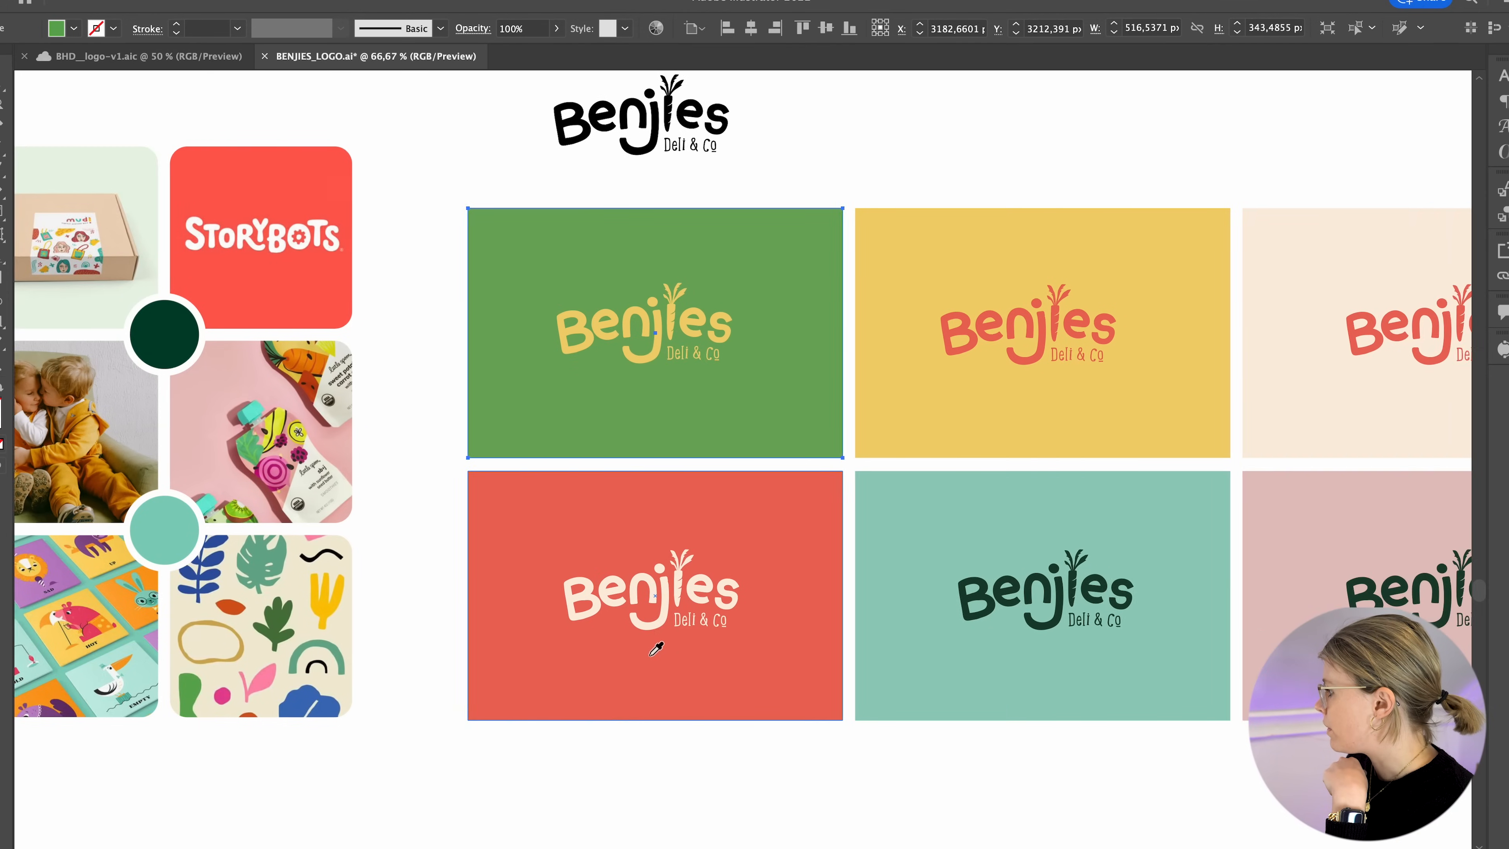
pyautogui.hscroll(-13, 656, 649)
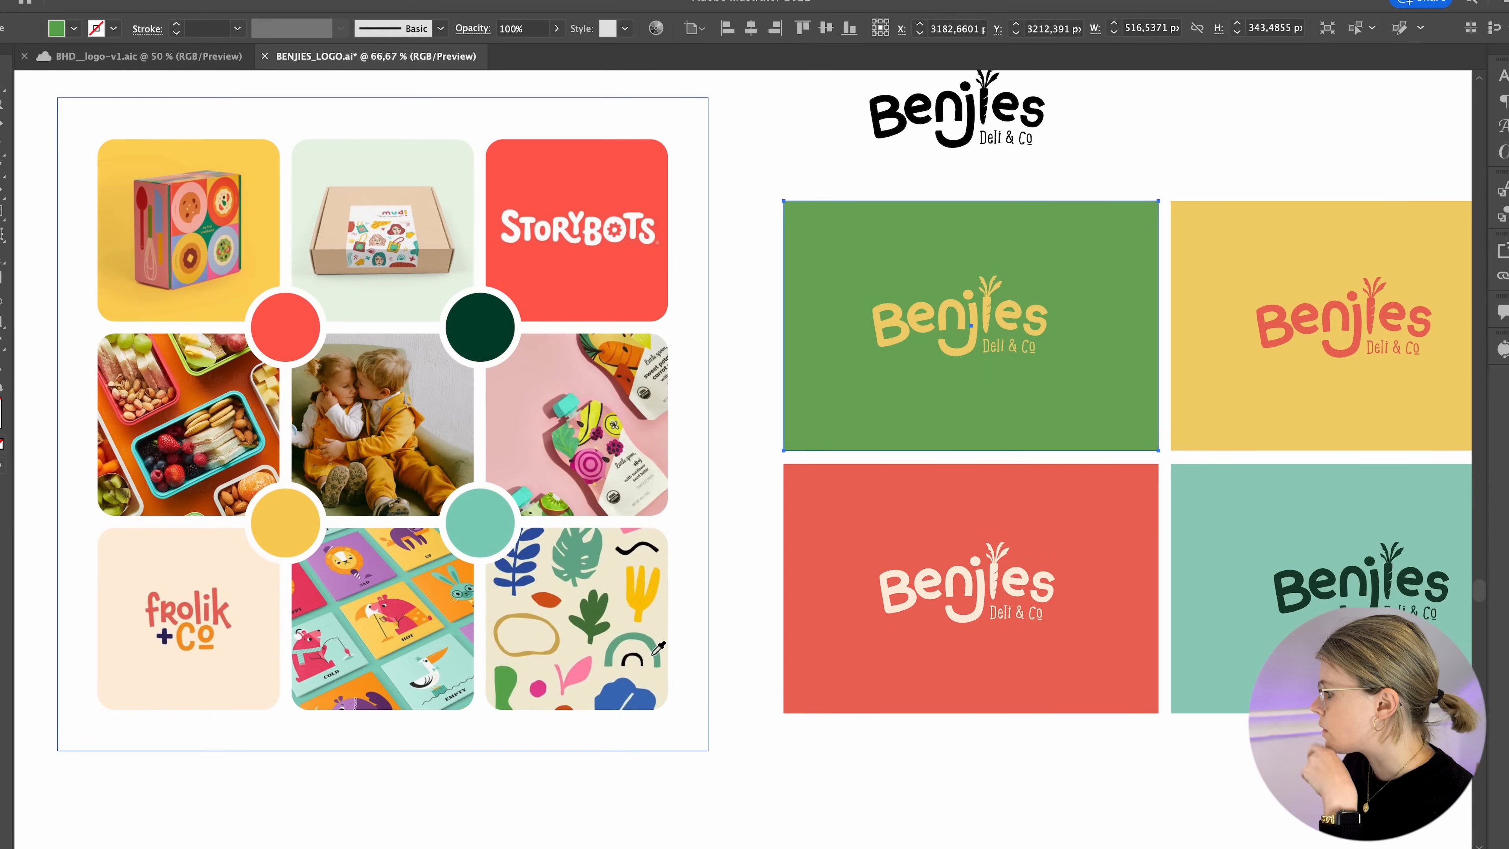
pyautogui.click(569, 441)
pyautogui.hscroll(1, 891, 442)
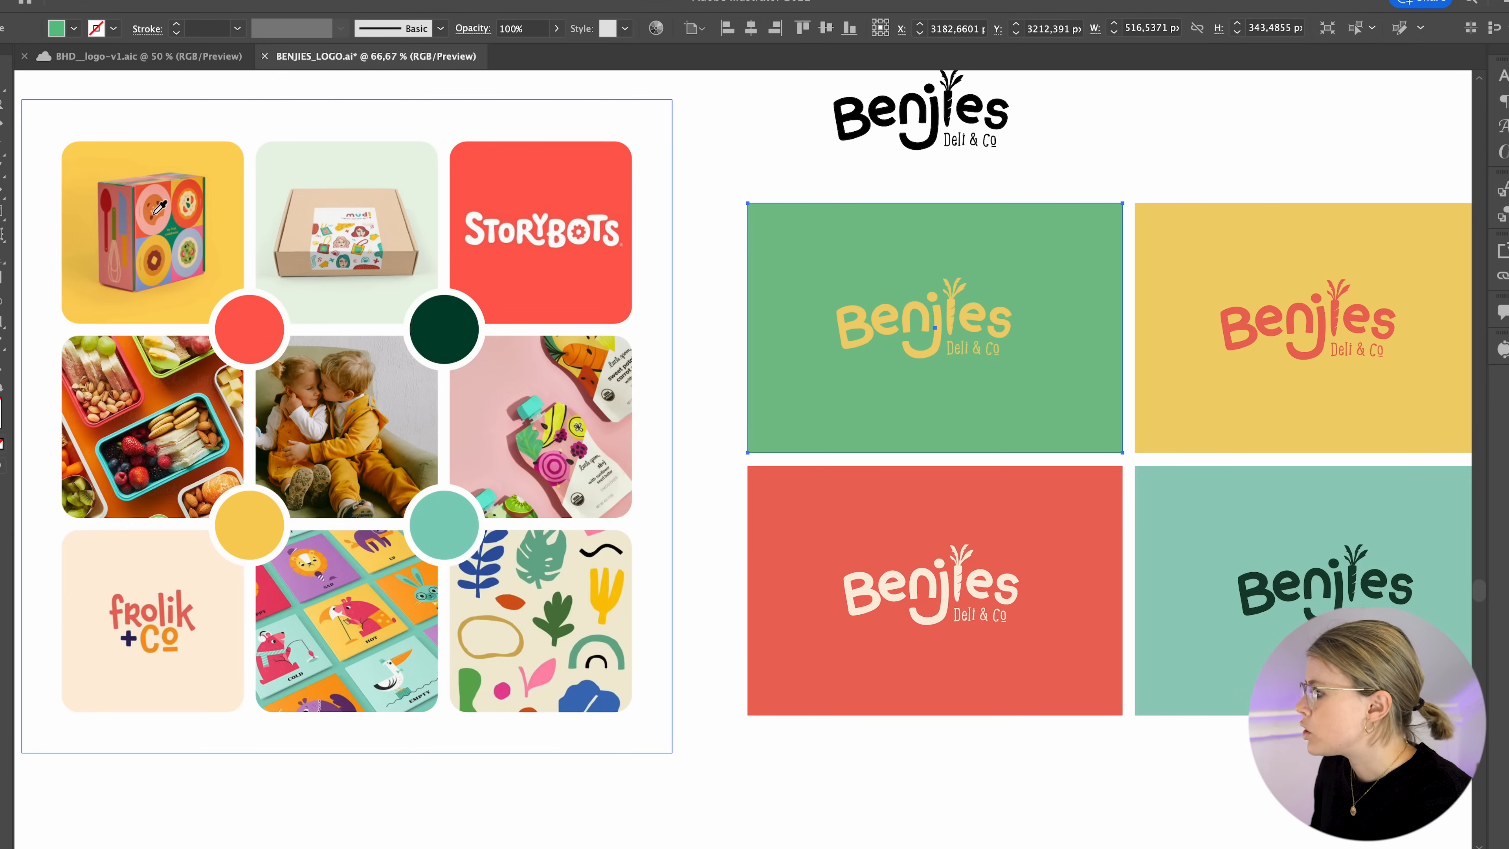
pyautogui.click(174, 220)
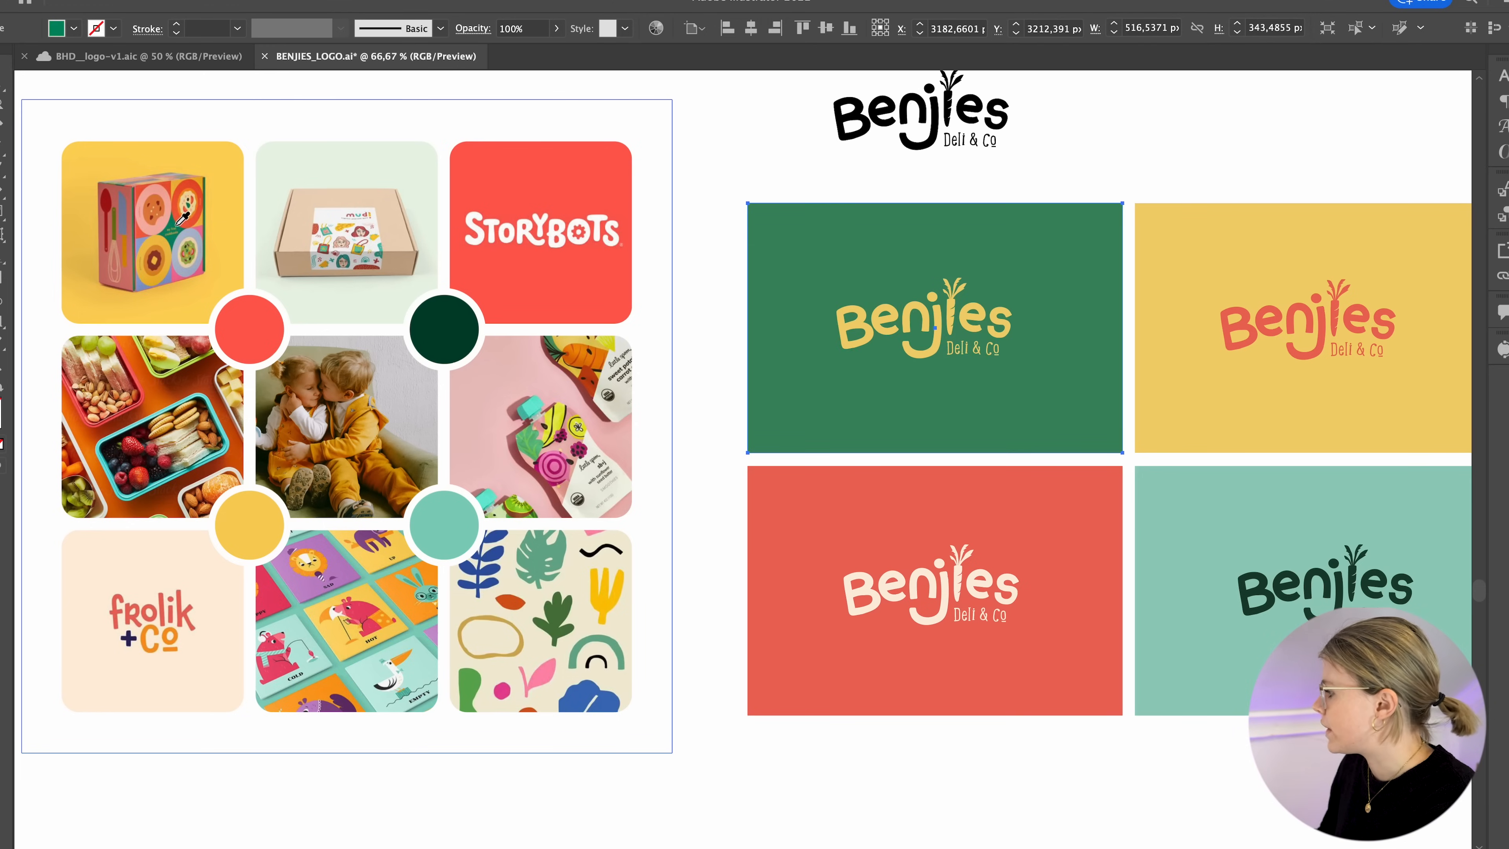
# - Fill the logo background with the dark leaf green sampled from the moodboard's botanical pattern
pyautogui.hscroll(5, 650, 516)
pyautogui.hscroll(10, 651, 519)
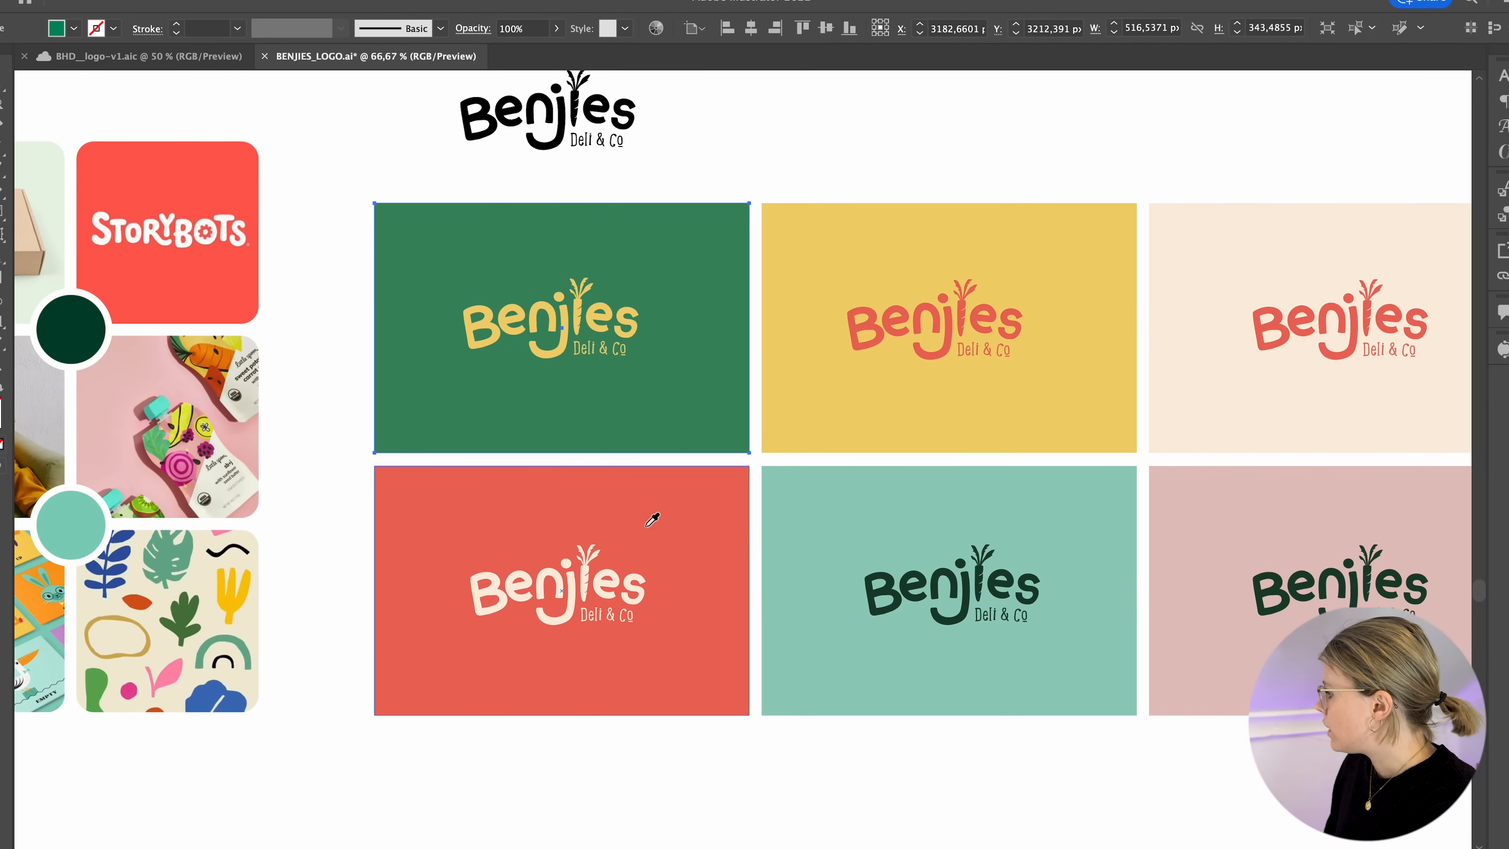
pyautogui.click(71, 614)
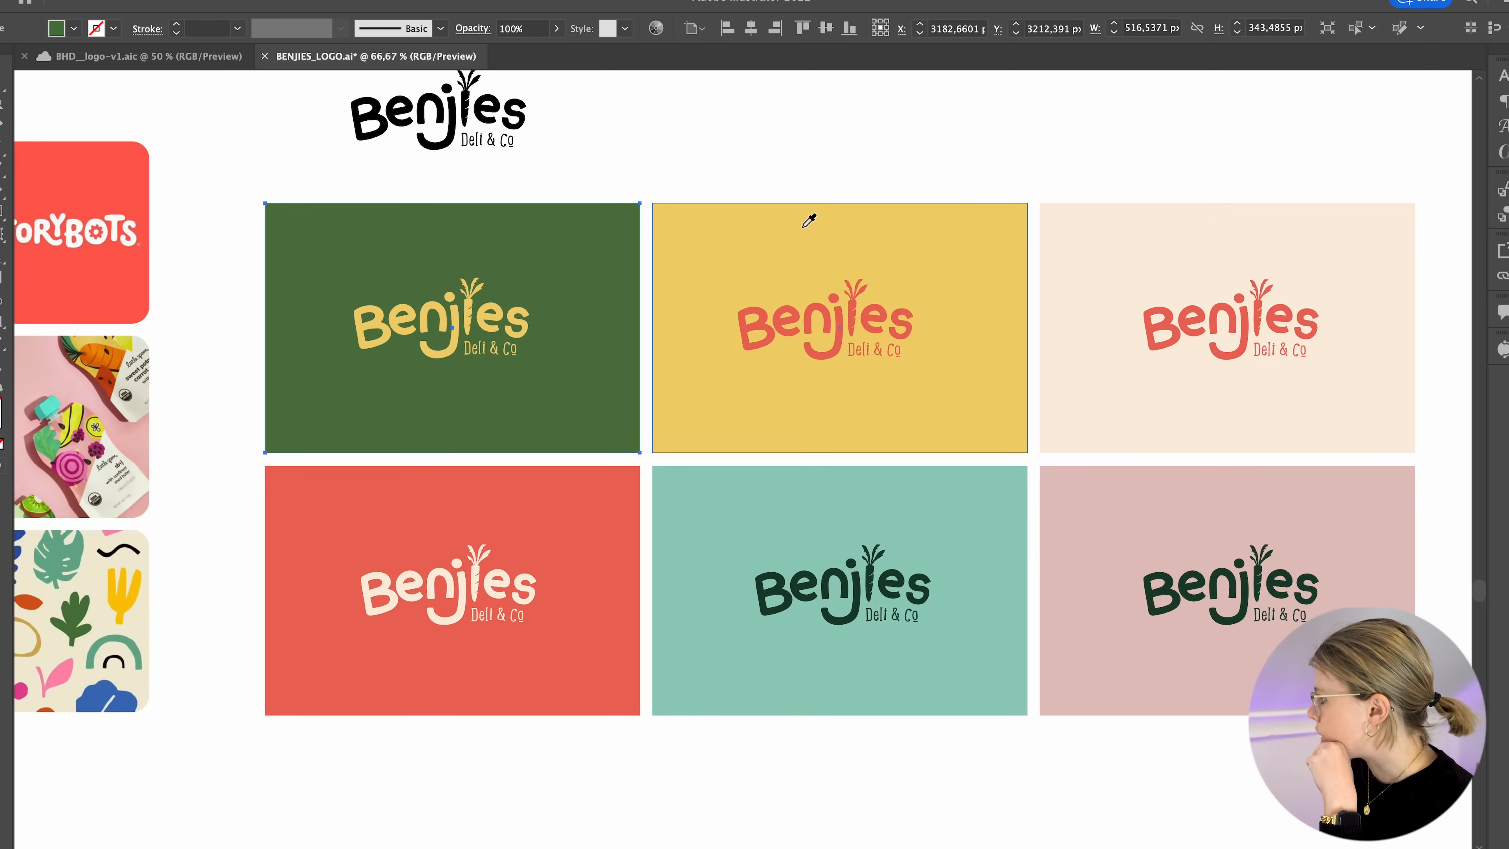
pyautogui.press('v')
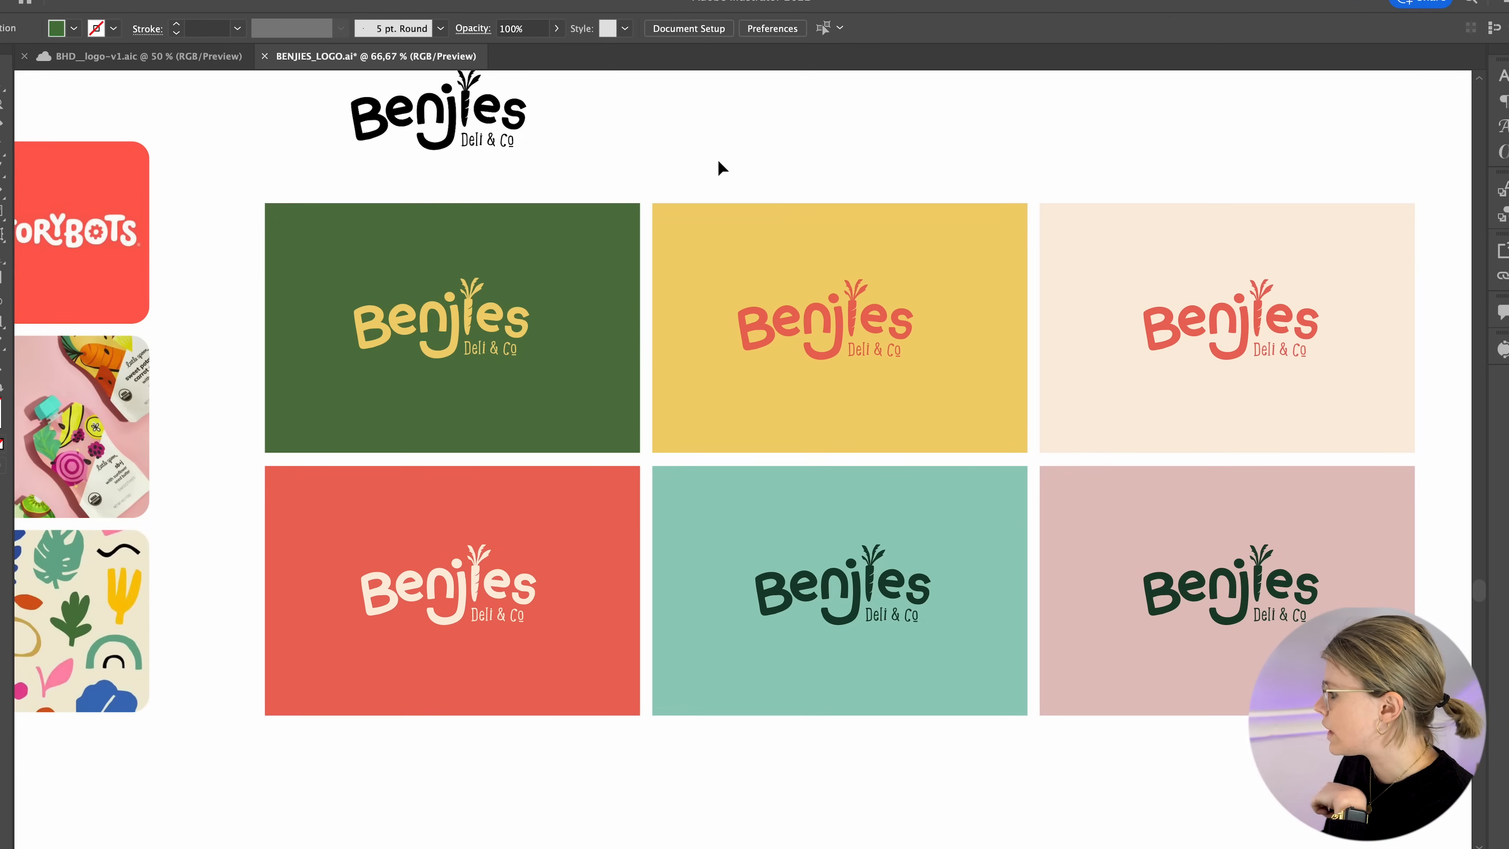
# - Raise the saturation of the green logo background's fill to 61% and apply the colour
pyautogui.hscroll(-4, 718, 161)
pyautogui.hscroll(-4, 719, 267)
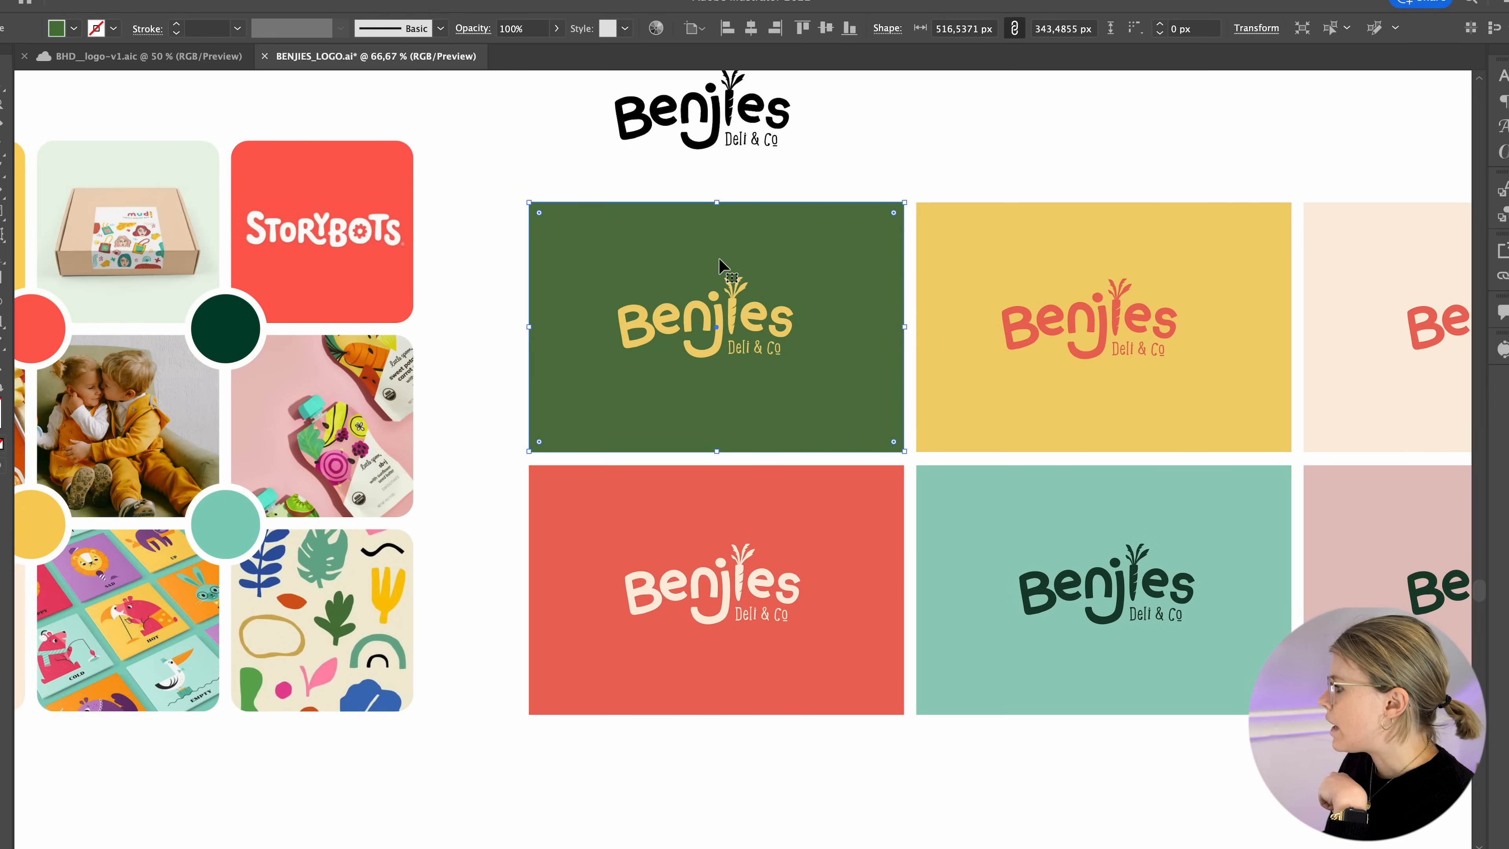
pyautogui.hscroll(4, 718, 266)
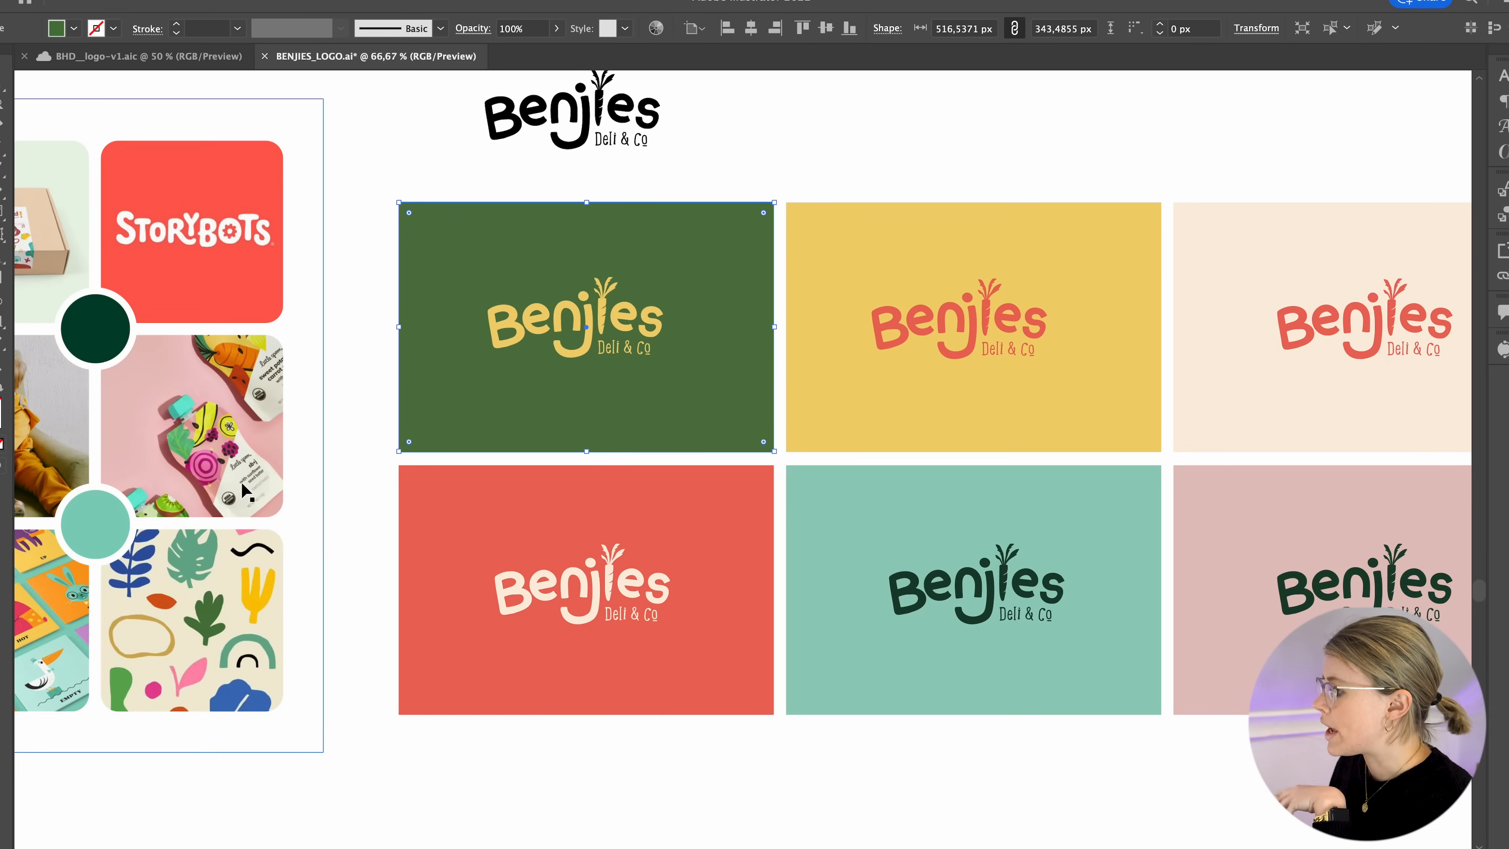
pyautogui.doubleClick(1, 407)
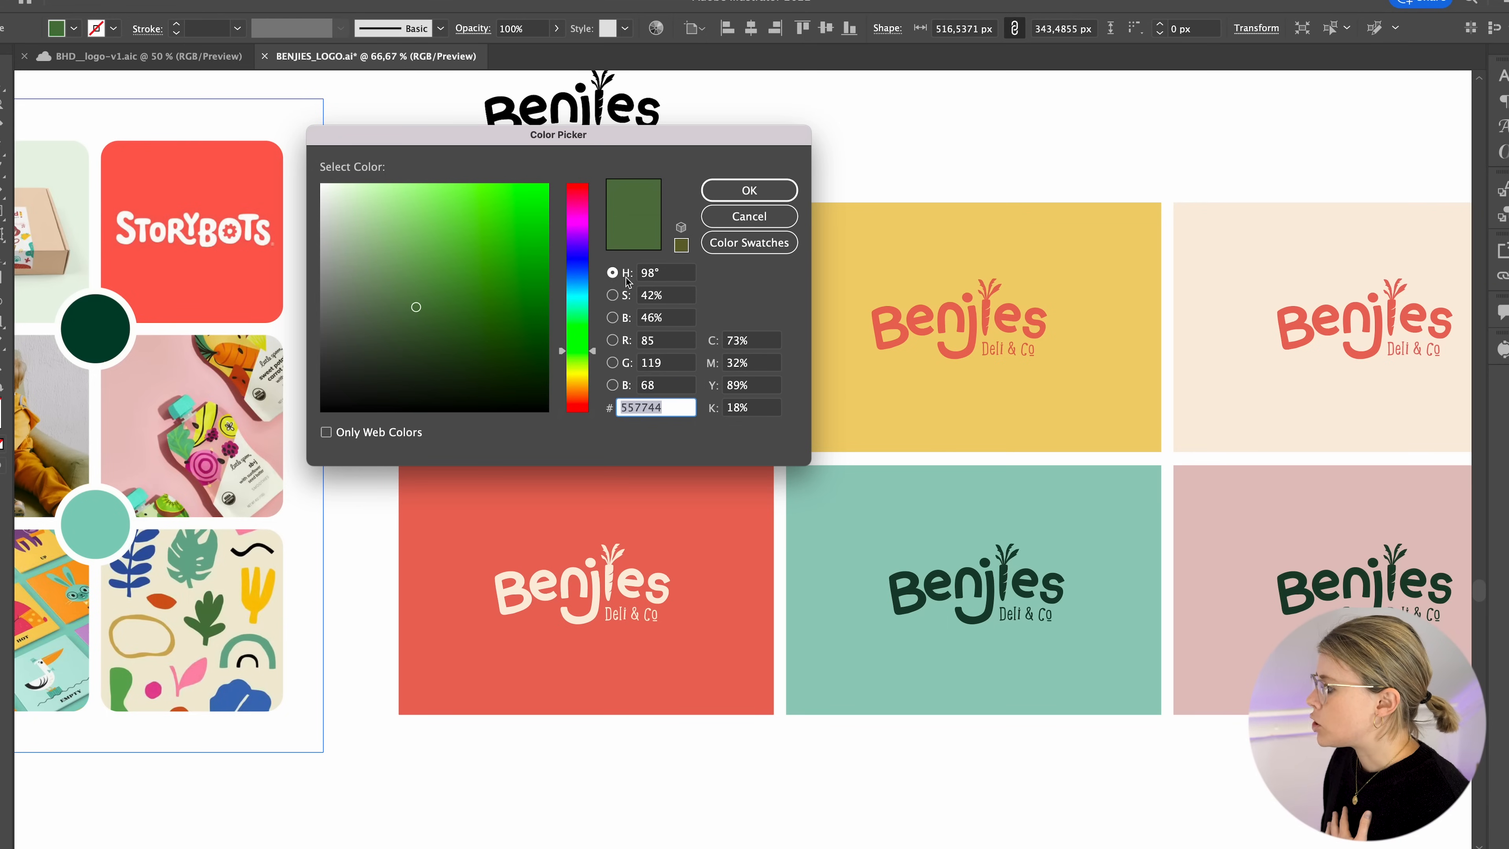
pyautogui.click(671, 294)
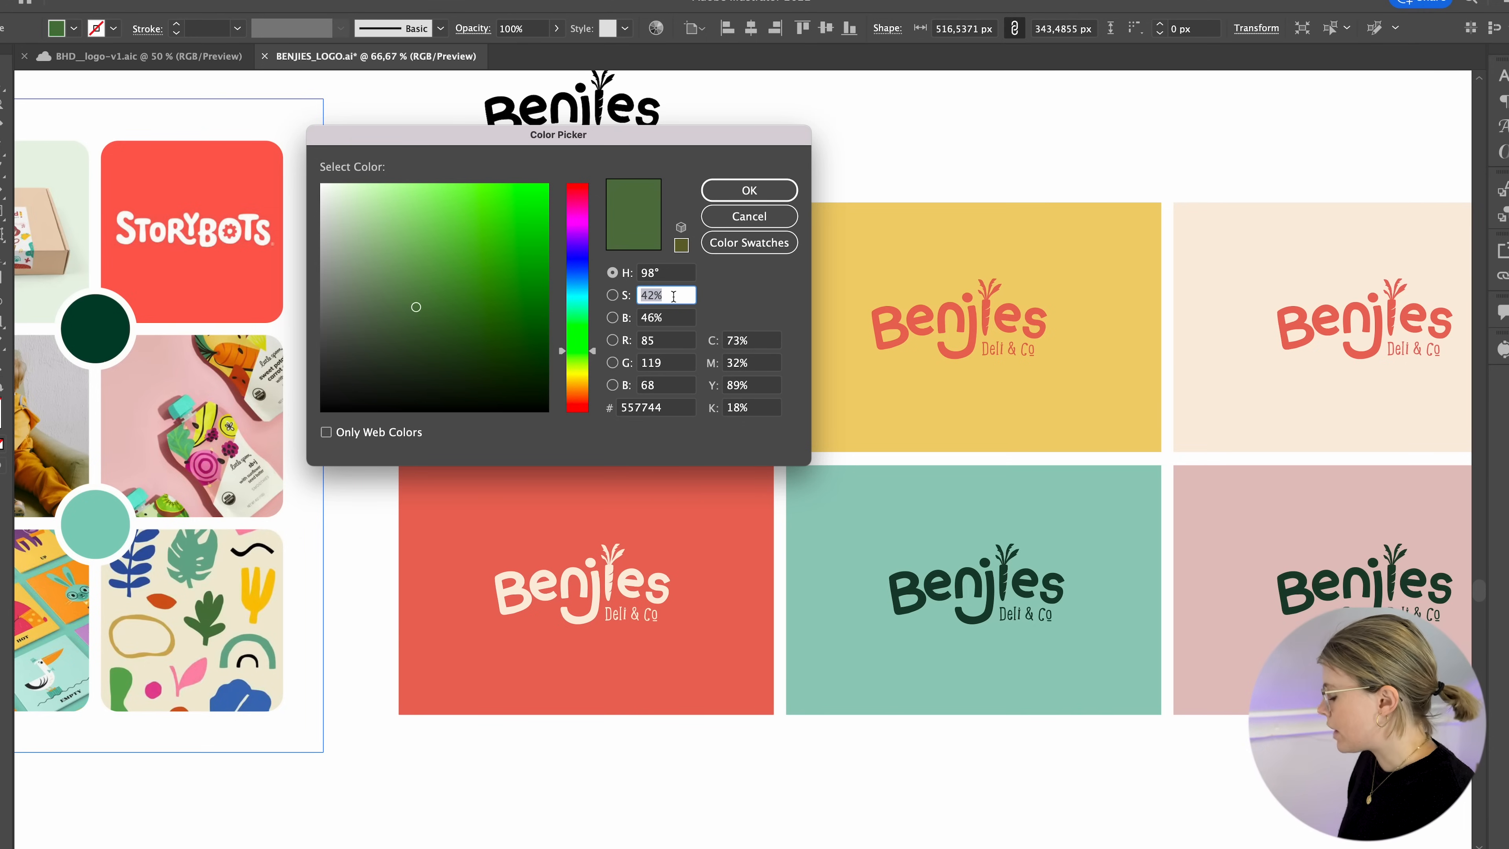
pyautogui.press('Up')
pyautogui.press('Up')
pyautogui.press('Up')
pyautogui.press('Up')
pyautogui.press('Up')
pyautogui.press('Up')
pyautogui.press('Up')
pyautogui.press('Up')
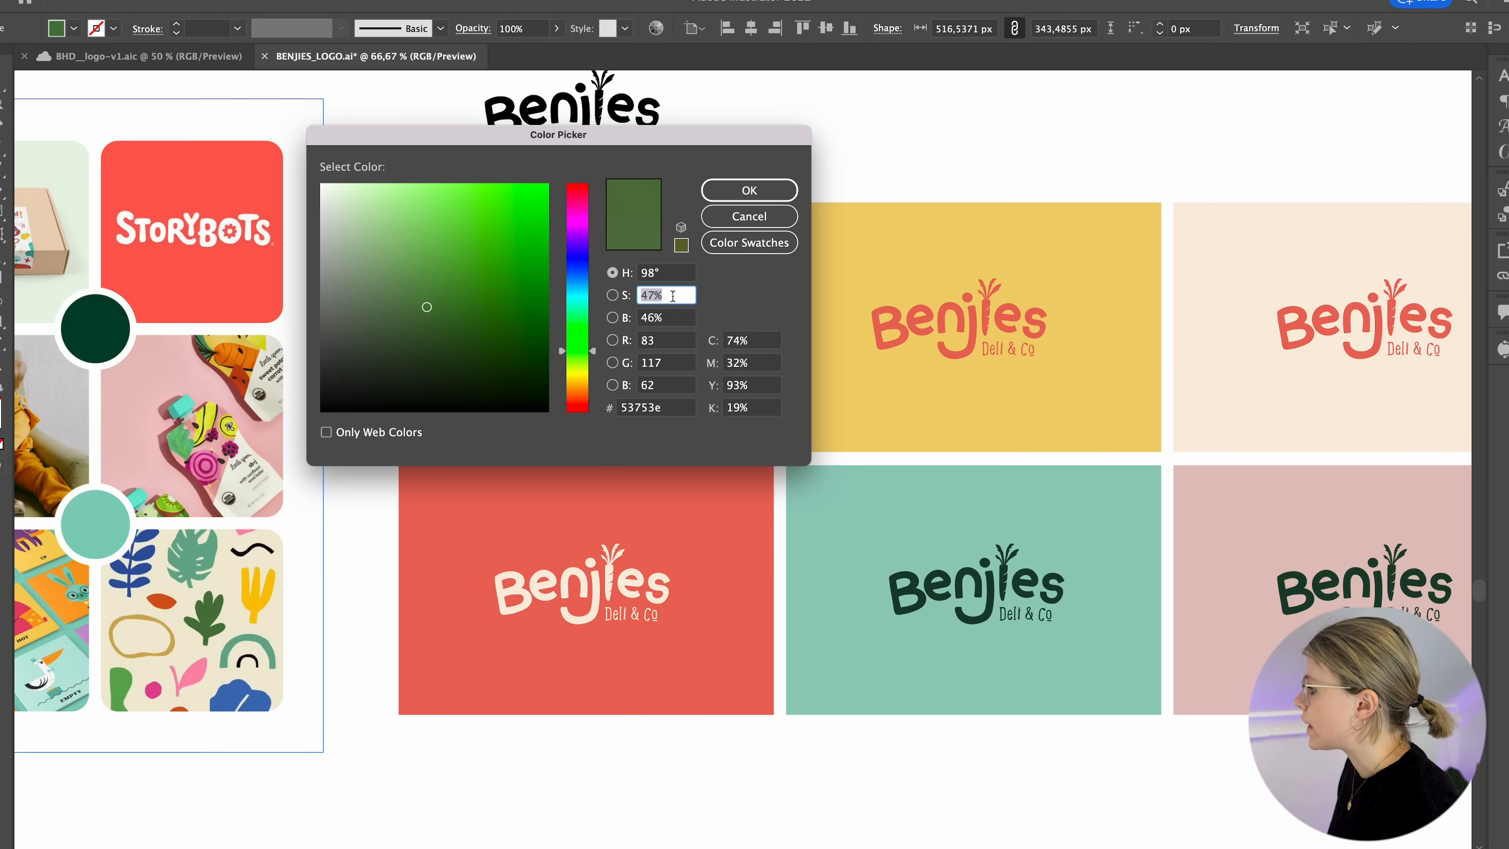
pyautogui.press('Up')
pyautogui.press('Up')
pyautogui.press('Up')
pyautogui.press('Up')
pyautogui.press('Up')
pyautogui.press('Up')
pyautogui.press('Up')
pyautogui.press('Up')
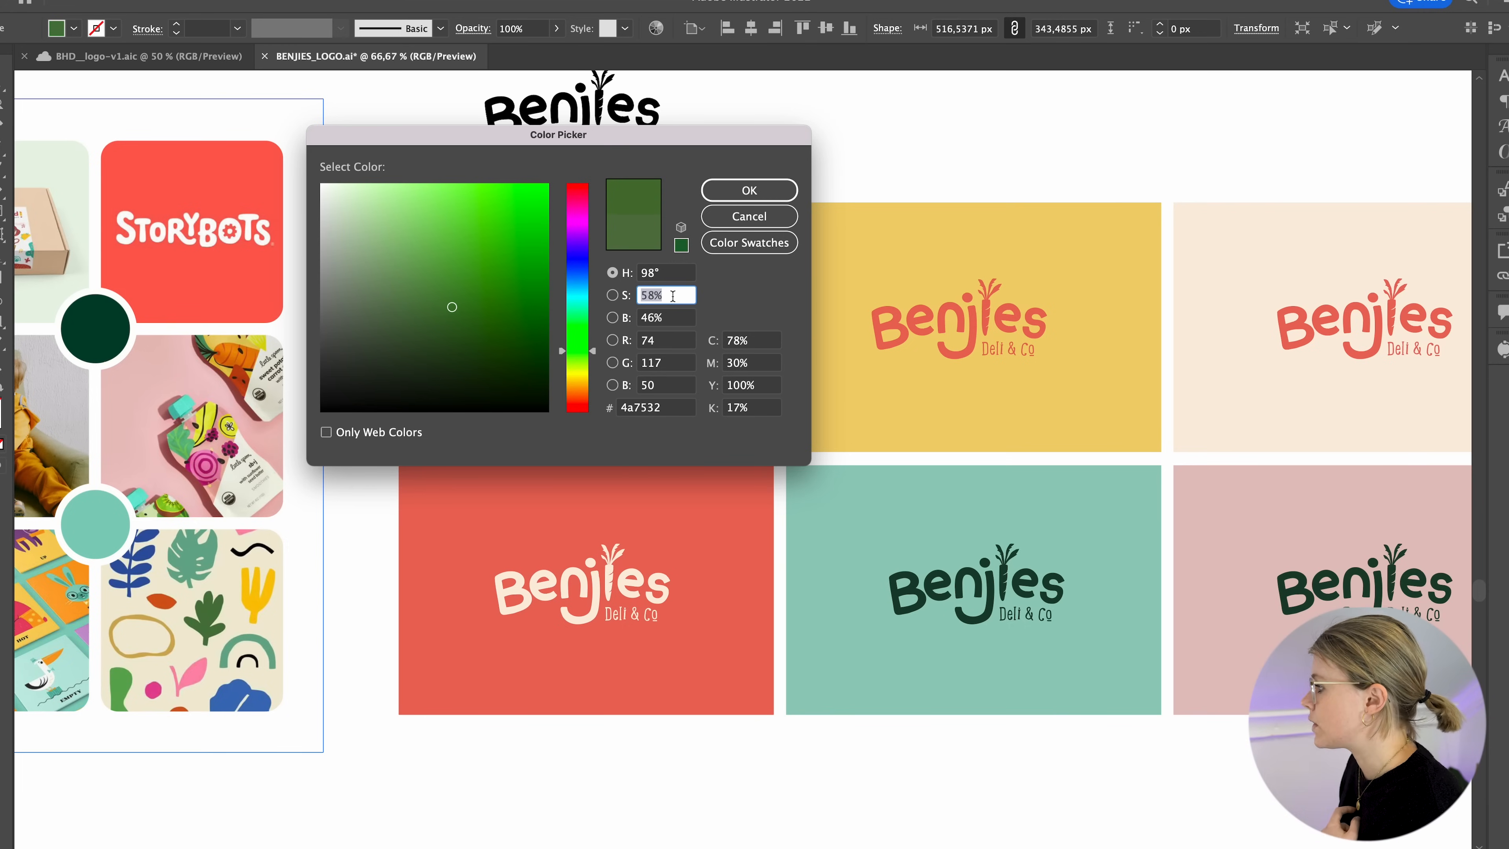
pyautogui.press('Up')
pyautogui.press('Up')
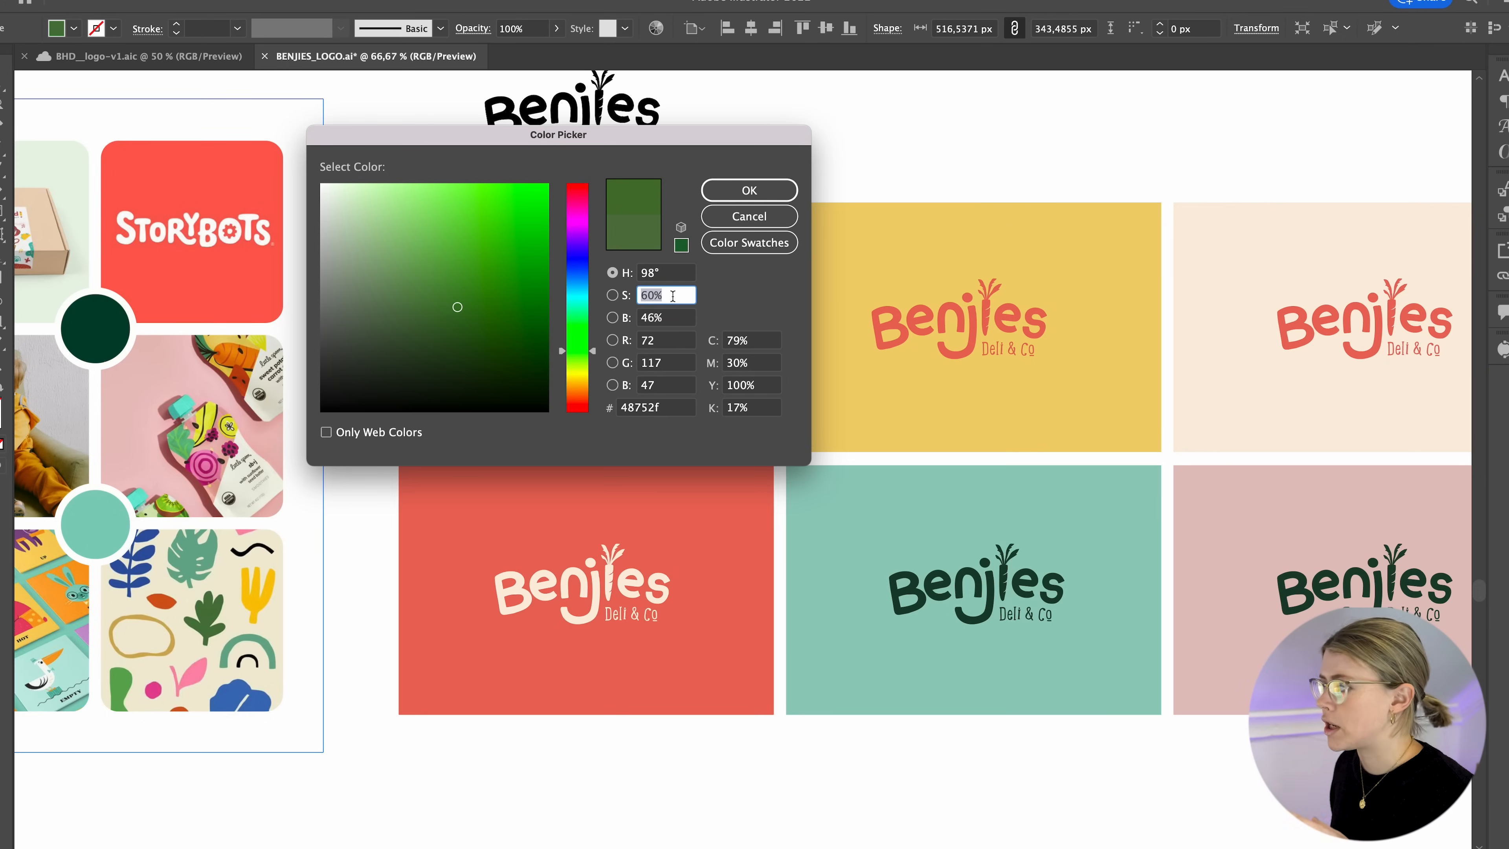
pyautogui.press('Up')
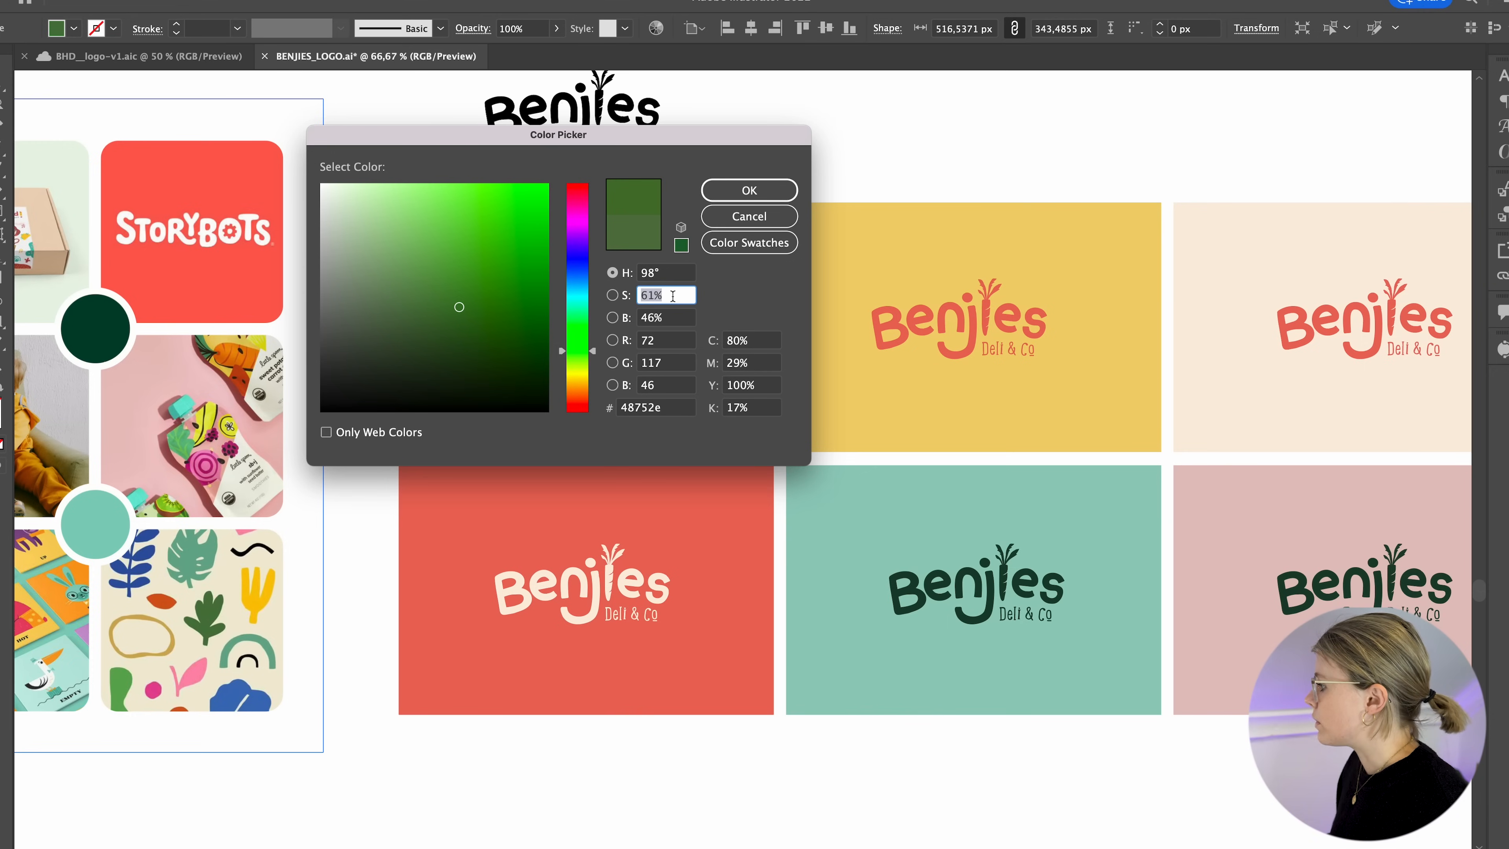
pyautogui.click(740, 190)
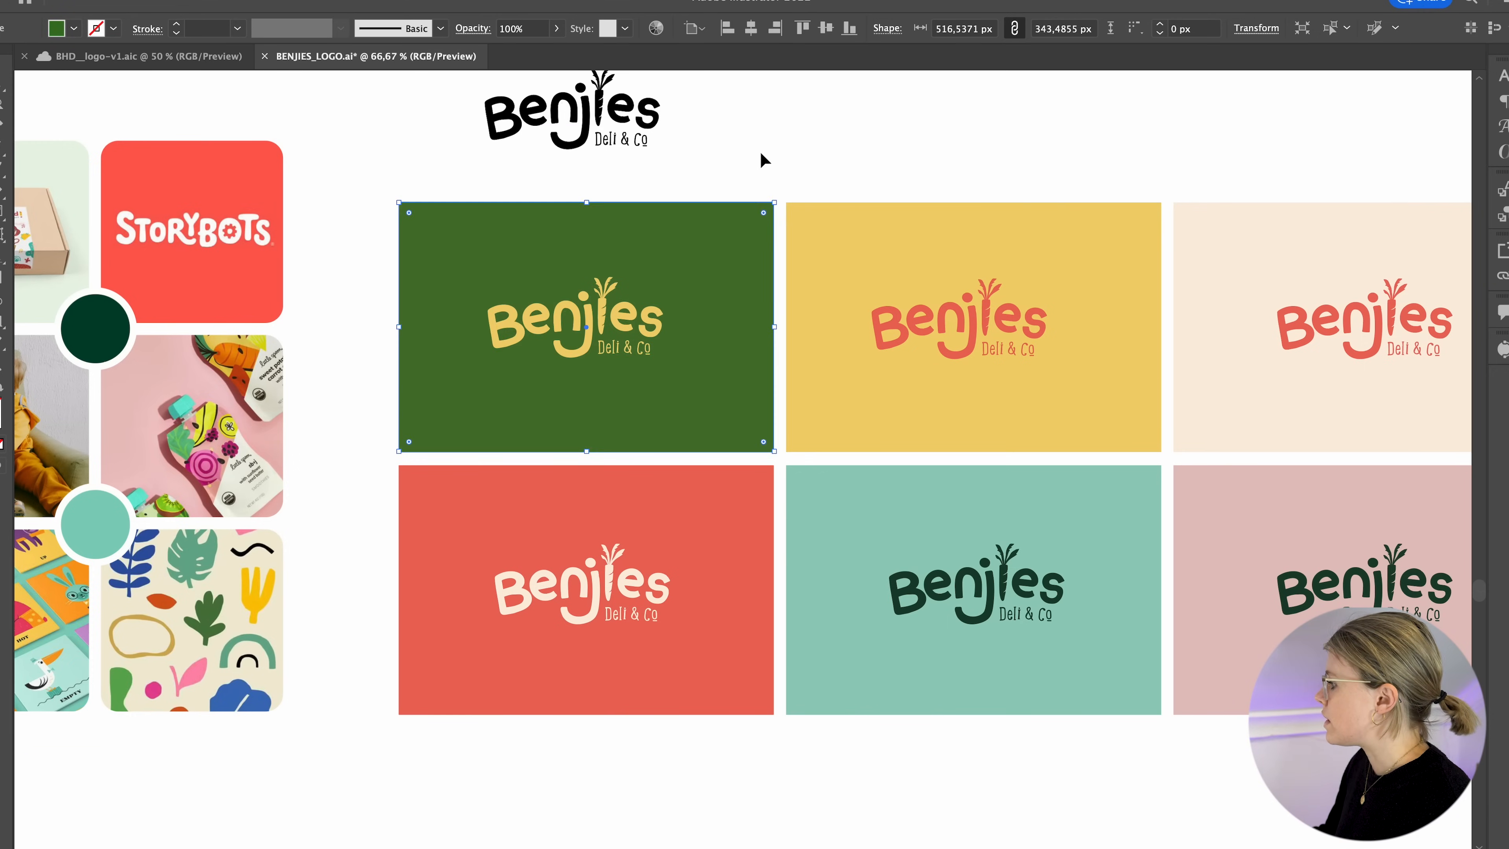
pyautogui.click(743, 167)
# - Try the logo on the green background in the teal sampled from the teal background
pyautogui.hscroll(5, 787, 137)
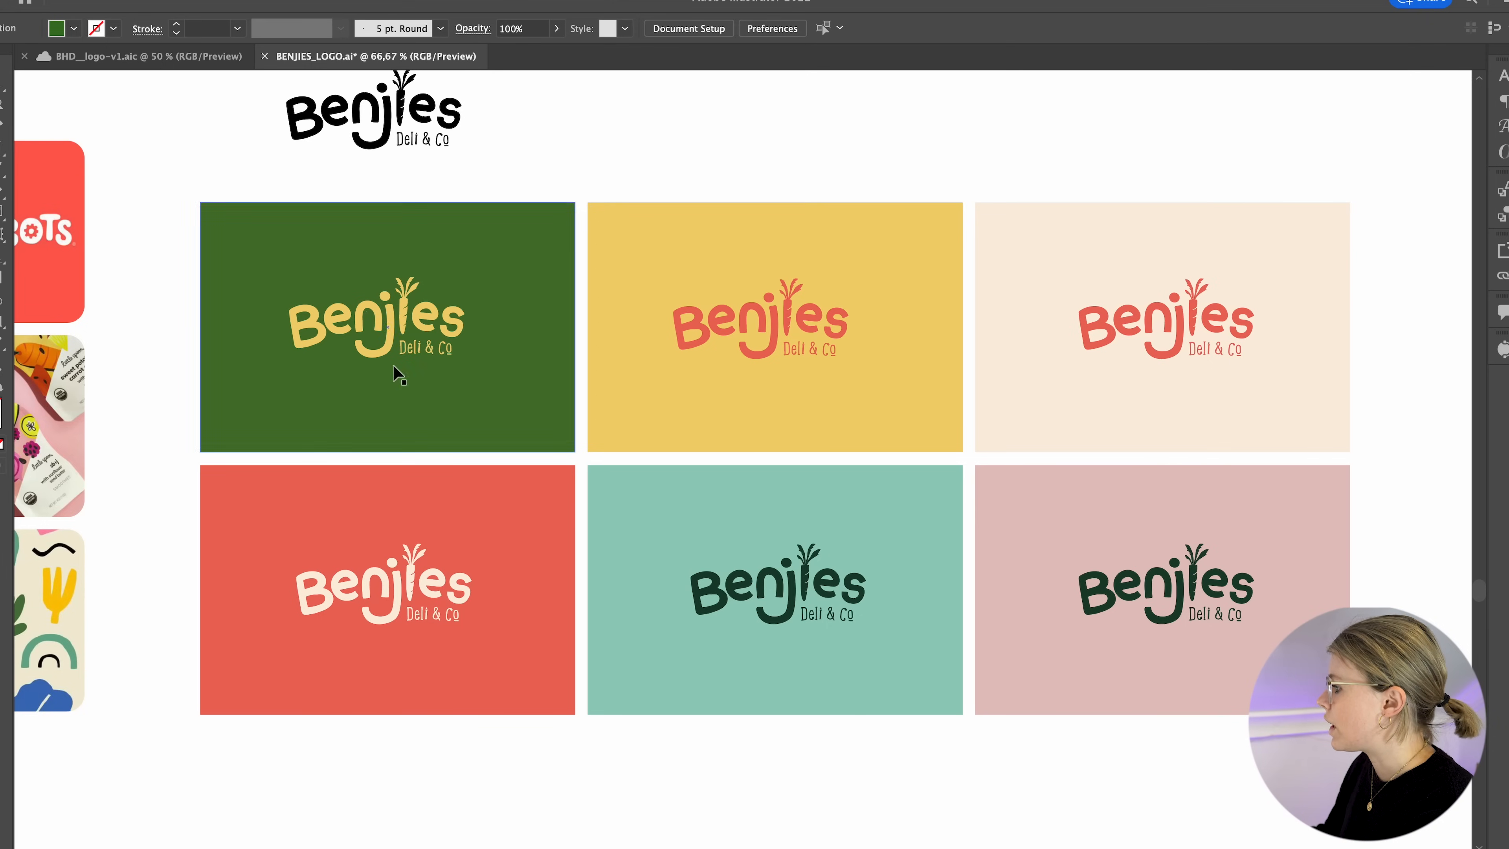
pyautogui.click(402, 308)
pyautogui.press('i')
pyautogui.click(680, 512)
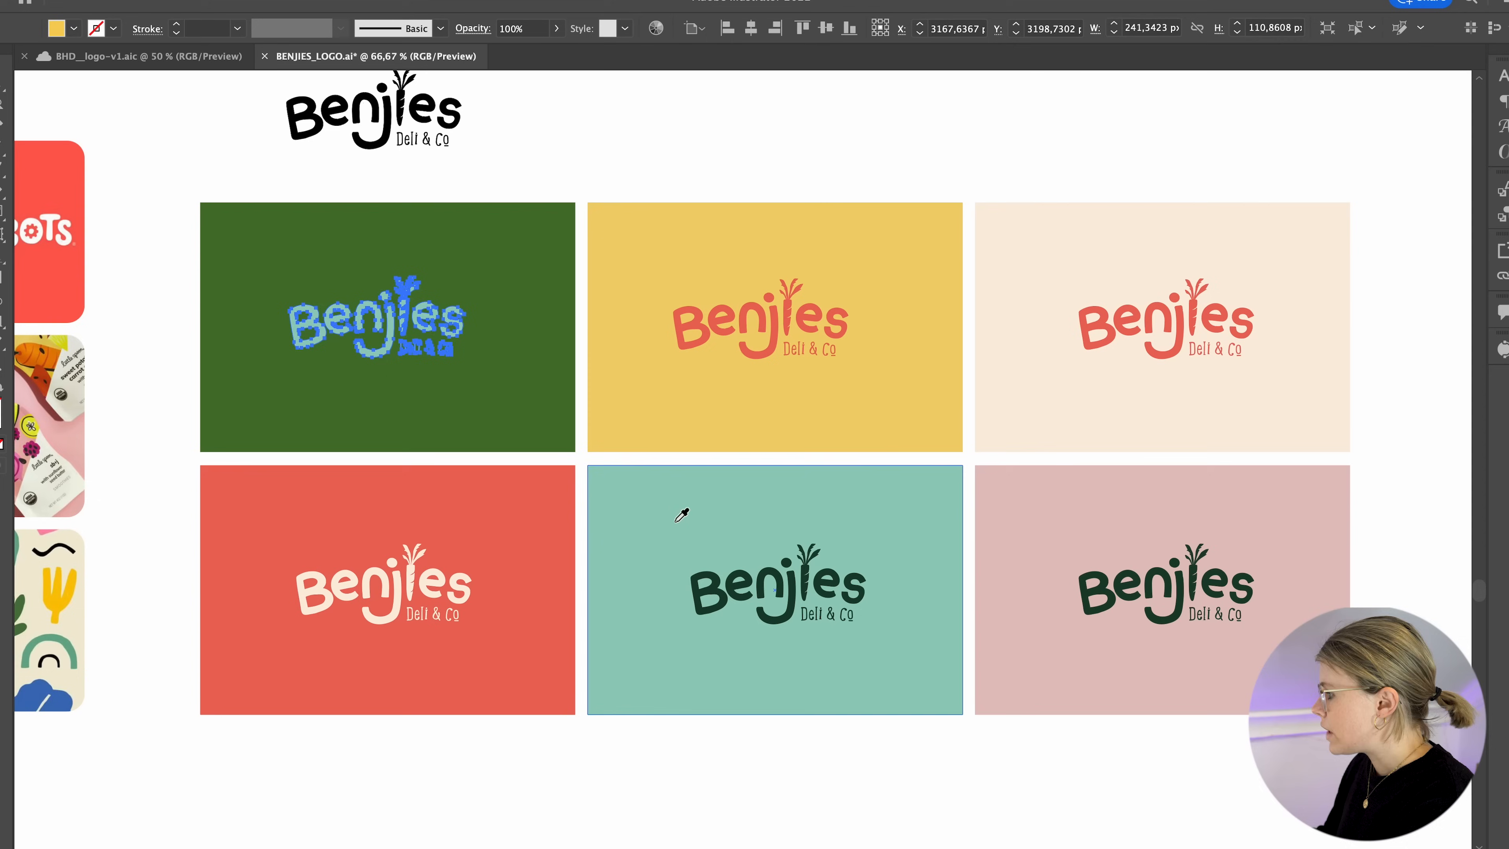
pyautogui.press('v')
pyautogui.click(683, 153)
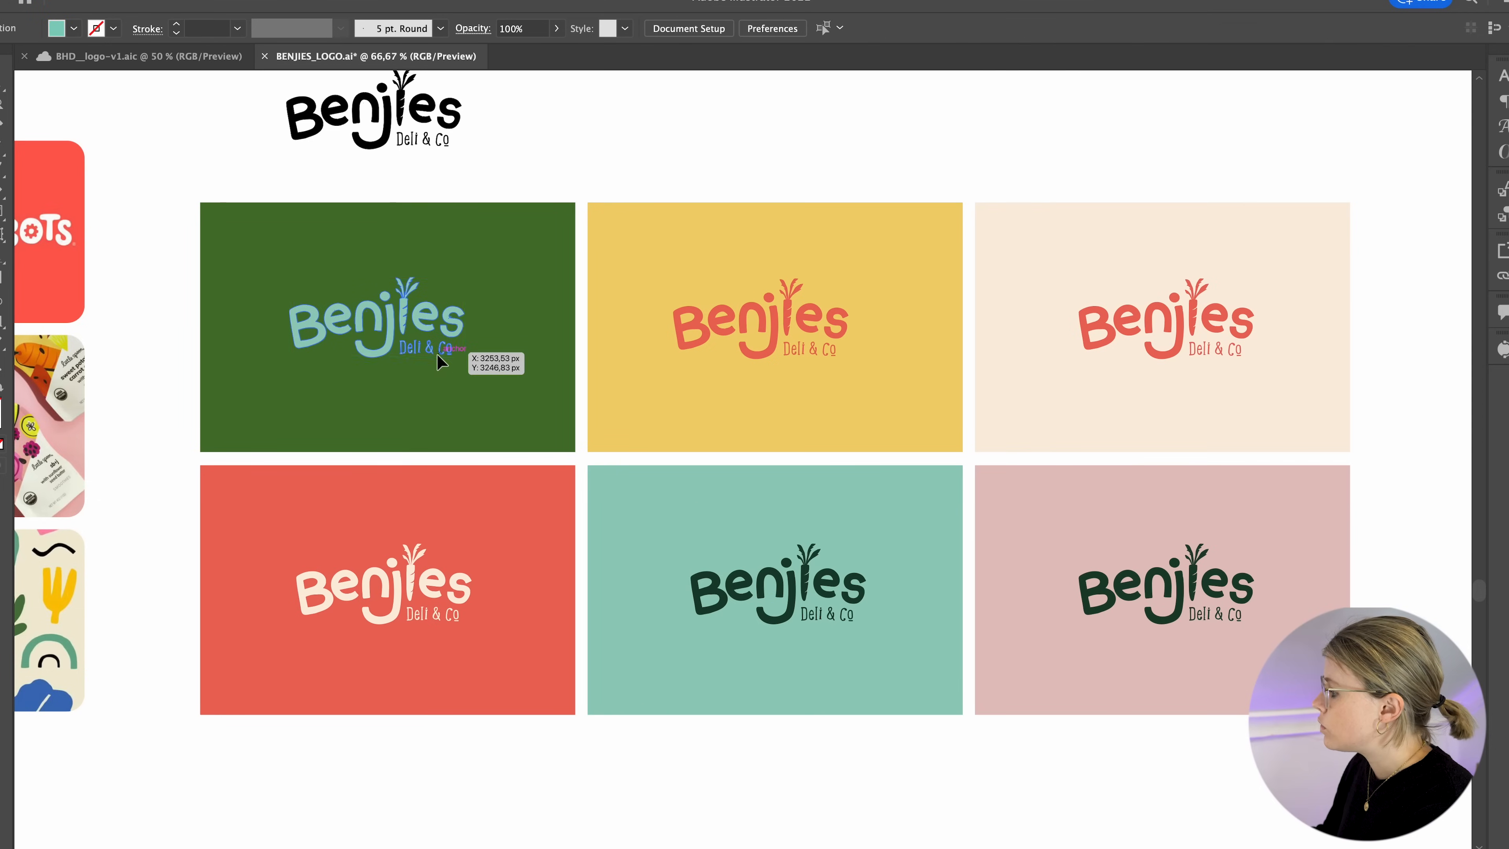
# - Try the logo on the green background in the coral red sampled from the red background
pyautogui.click(438, 355)
pyautogui.press('i')
pyautogui.click(503, 518)
pyautogui.press('v')
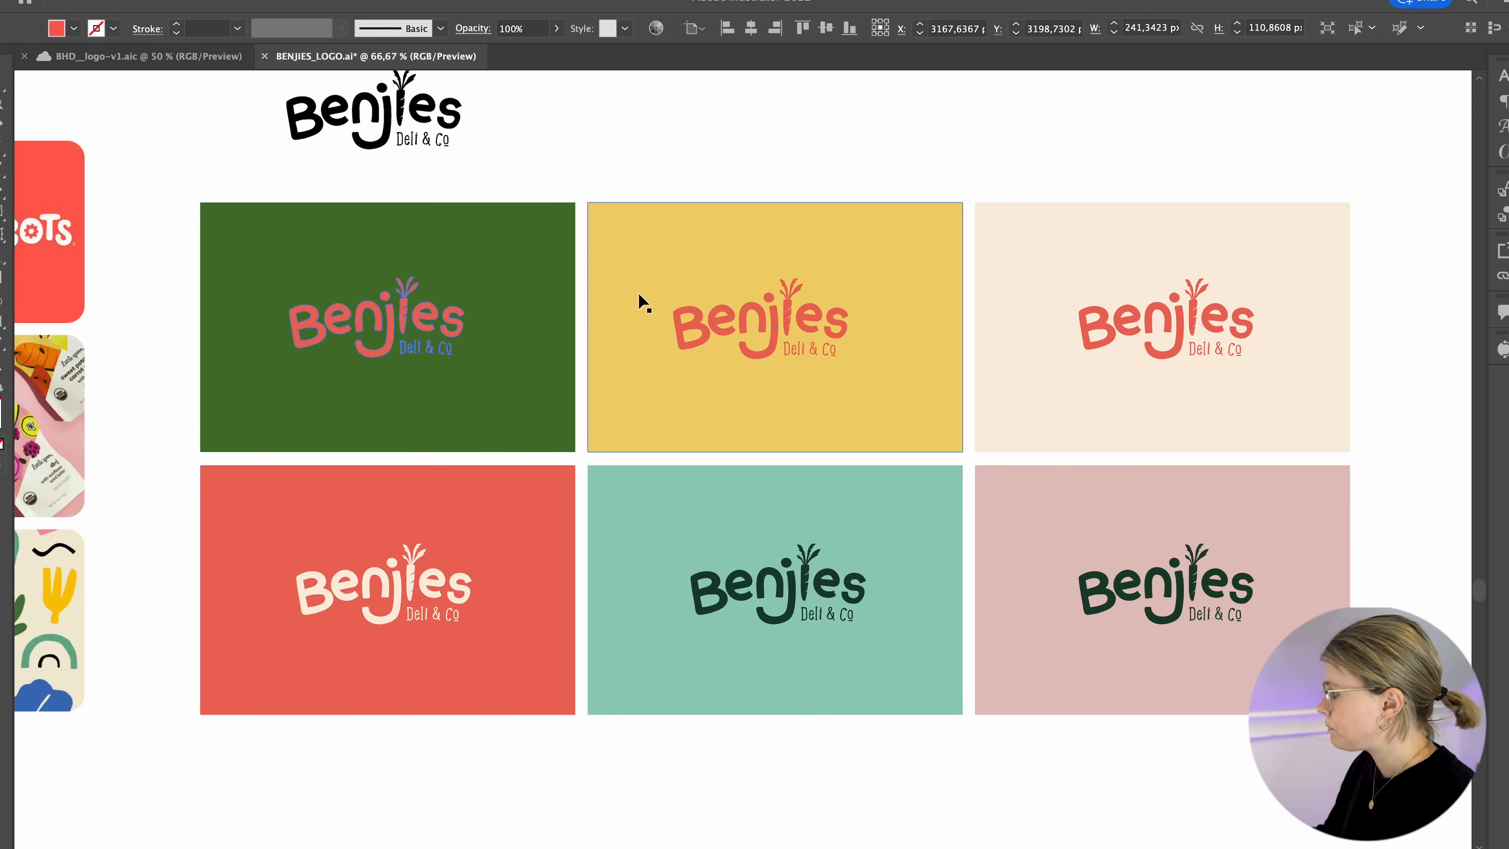
pyautogui.click(620, 172)
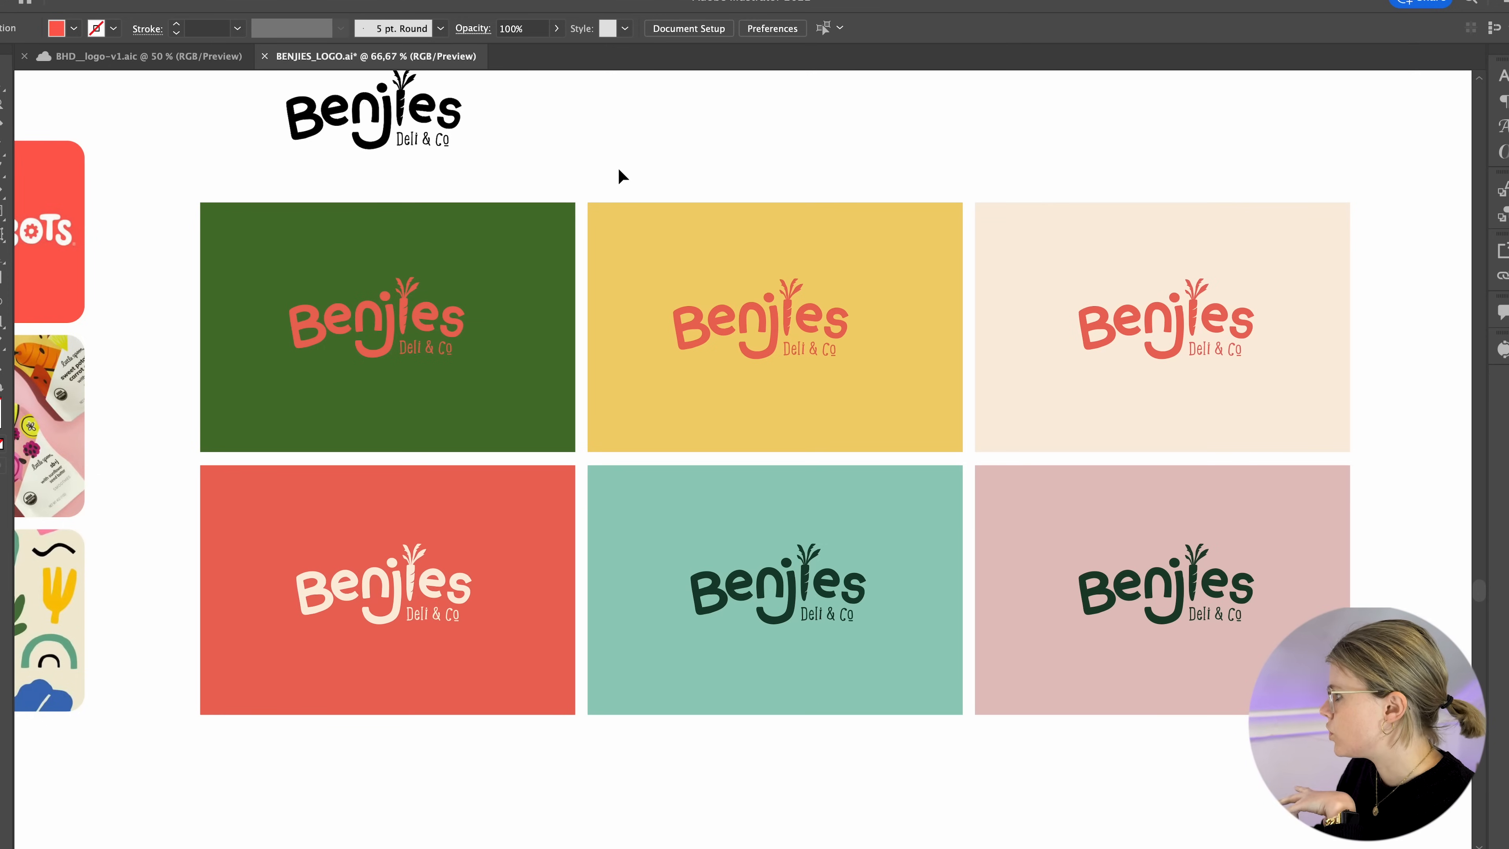
# - Try the logo on the green background in the dusty pink sampled from the pink background
pyautogui.click(442, 333)
pyautogui.press('i')
pyautogui.click(1059, 533)
pyautogui.press('v')
pyautogui.click(889, 701)
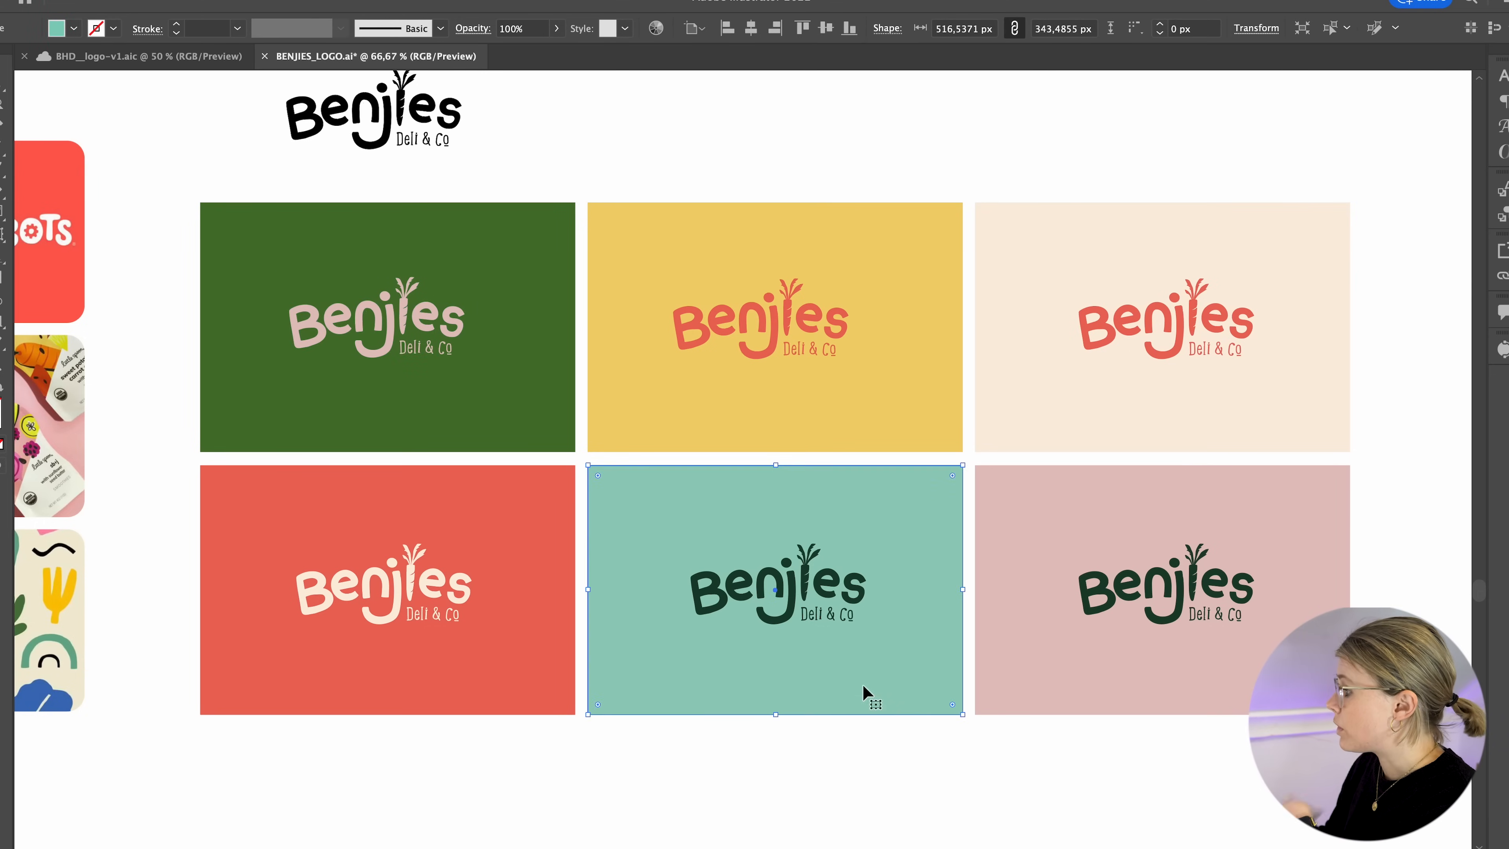
# - Try the logo on the green background in the cream sampled from the cream background
pyautogui.click(446, 323)
pyautogui.press('i')
pyautogui.click(1006, 229)
pyautogui.press('v')
pyautogui.click(824, 154)
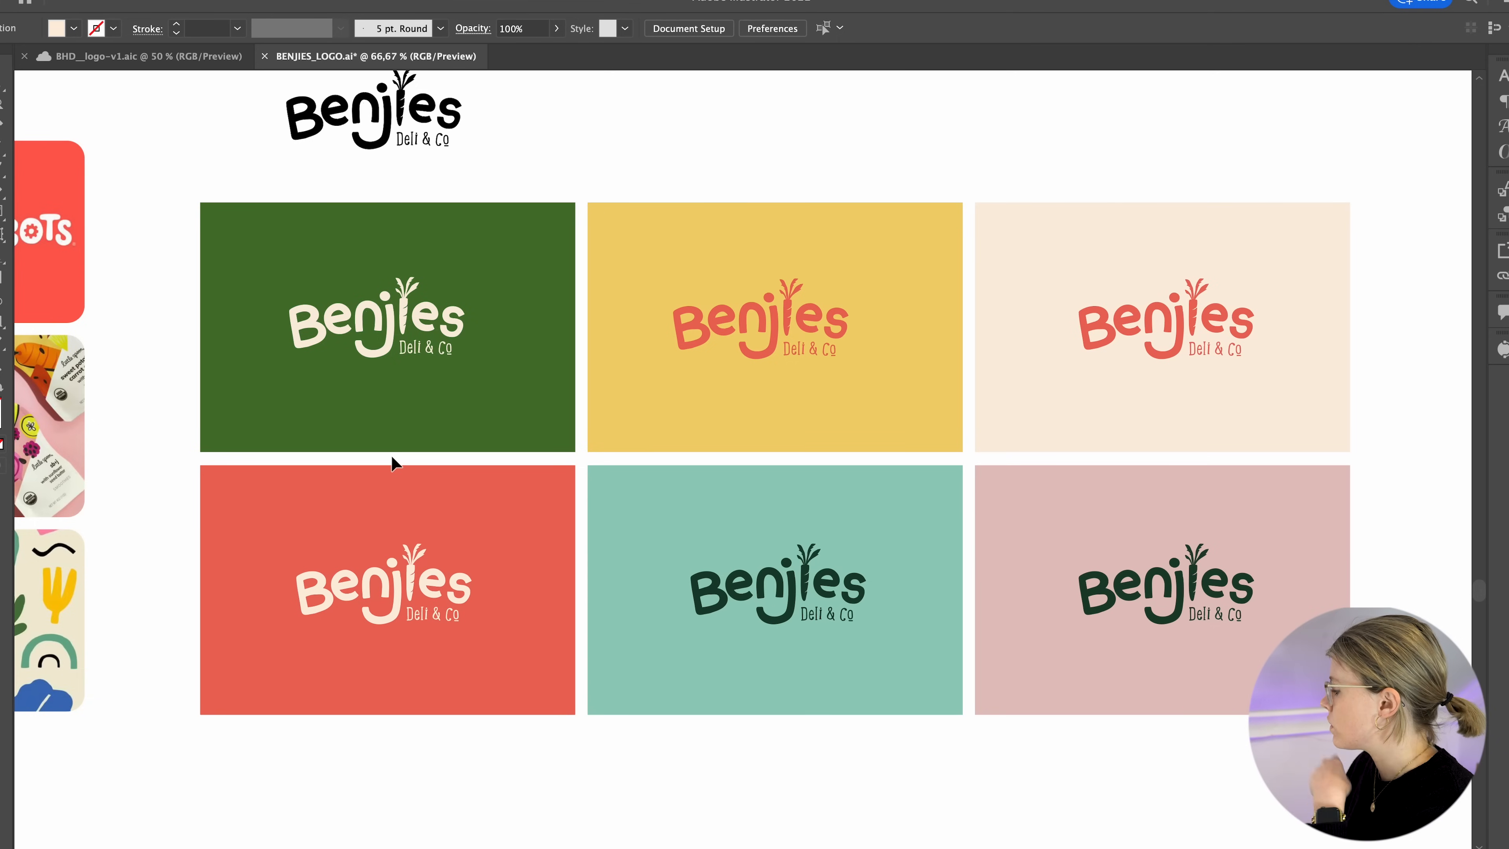
# - Fill the logo on the green background with the yellow sampled from the neighbouring yellow background
pyautogui.click(435, 347)
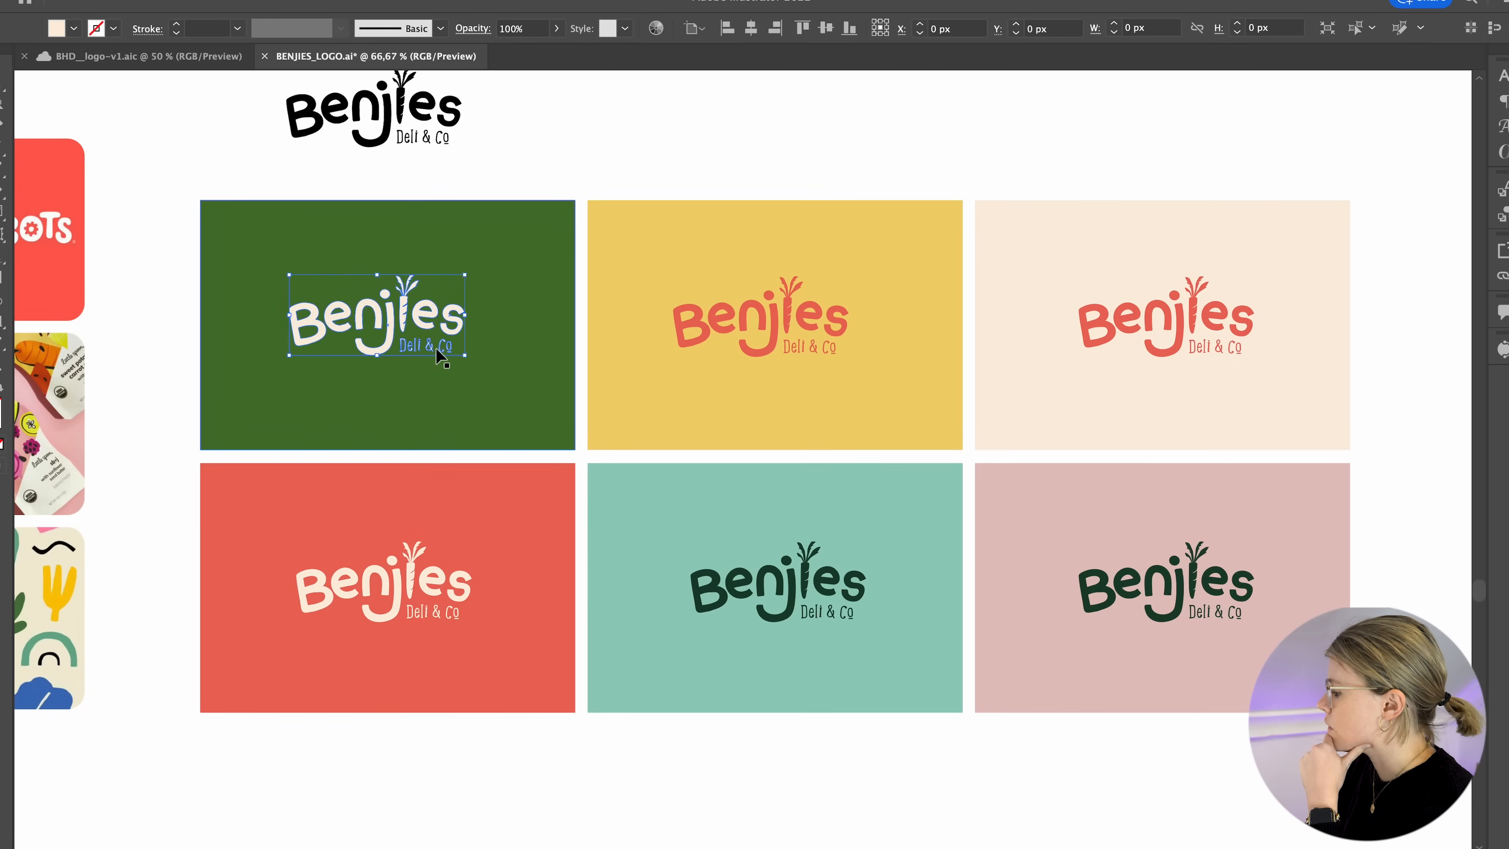
pyautogui.press('i')
pyautogui.click(631, 259)
pyautogui.press('v')
pyautogui.click(590, 119)
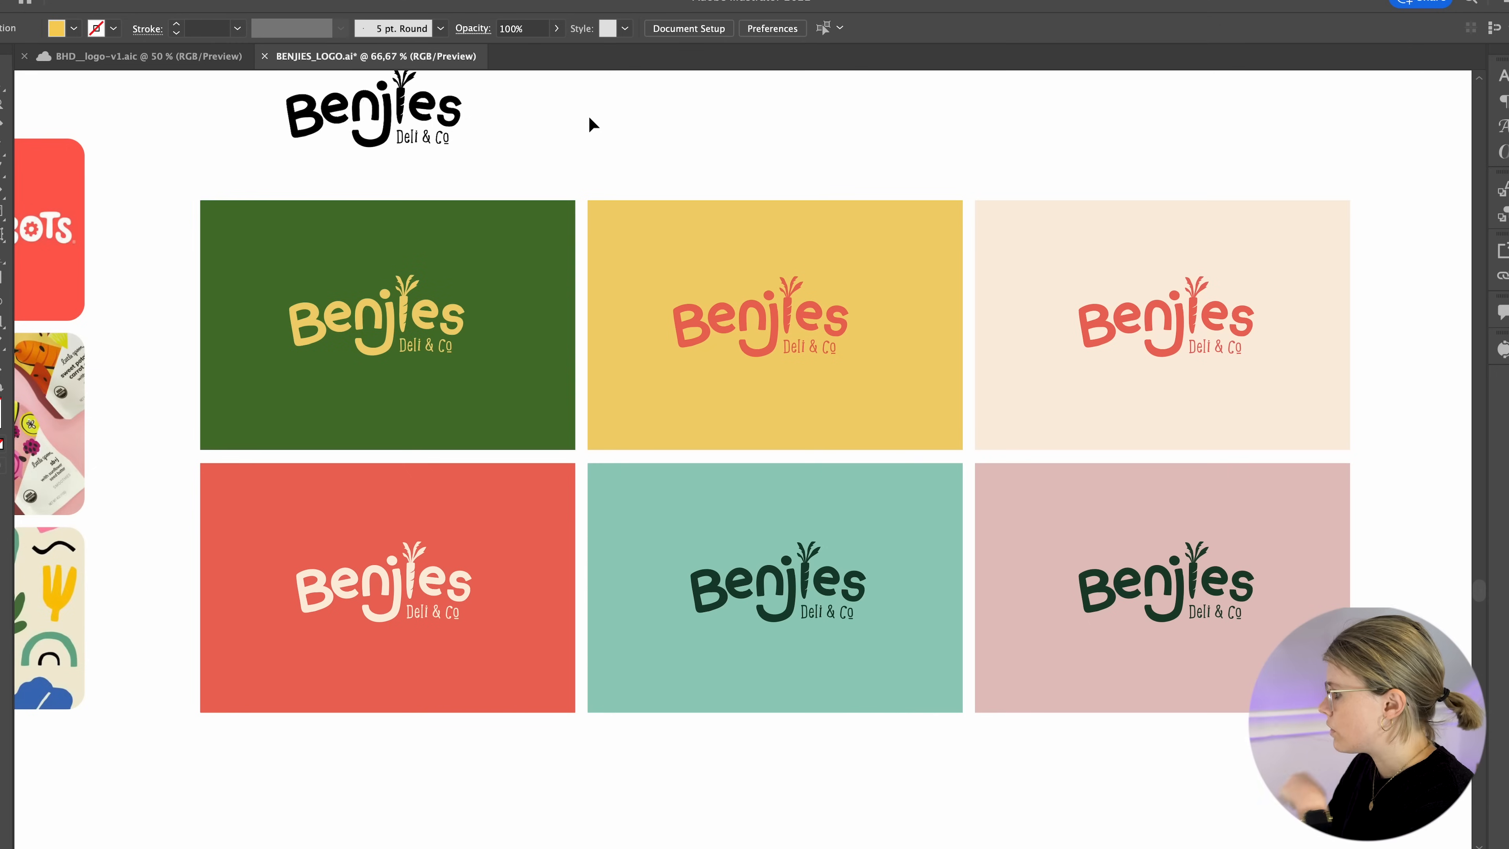
pyautogui.hscroll(2, 512, 381)
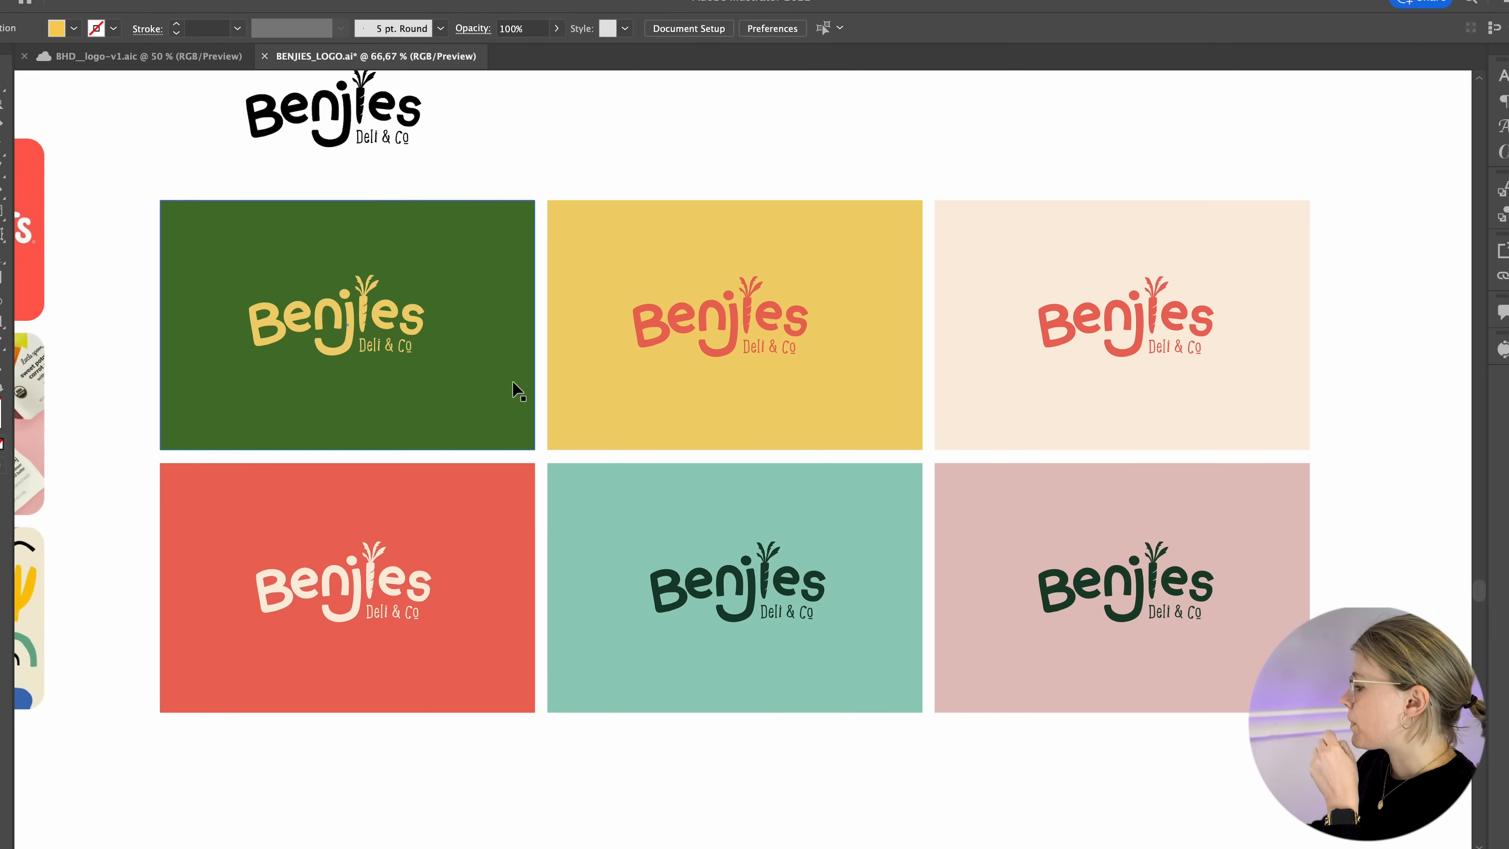
pyautogui.hscroll(3, 707, 758)
pyautogui.hscroll(-3, 705, 758)
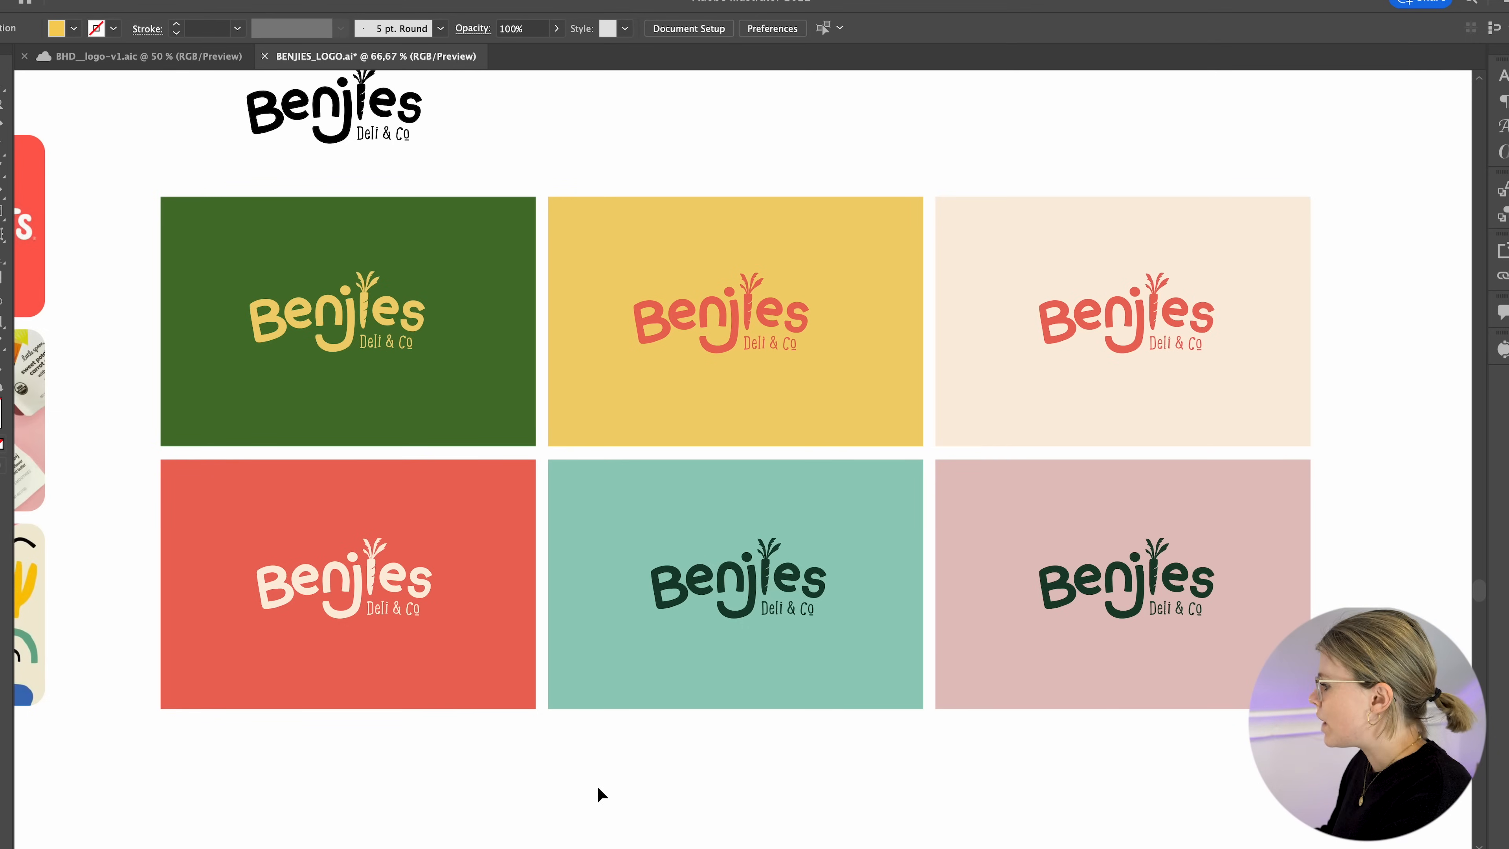
# - Compare the six logo colour combinations with the colours in the moodboard
pyautogui.moveTo(612, 803); pyautogui.dragTo(556, 731)
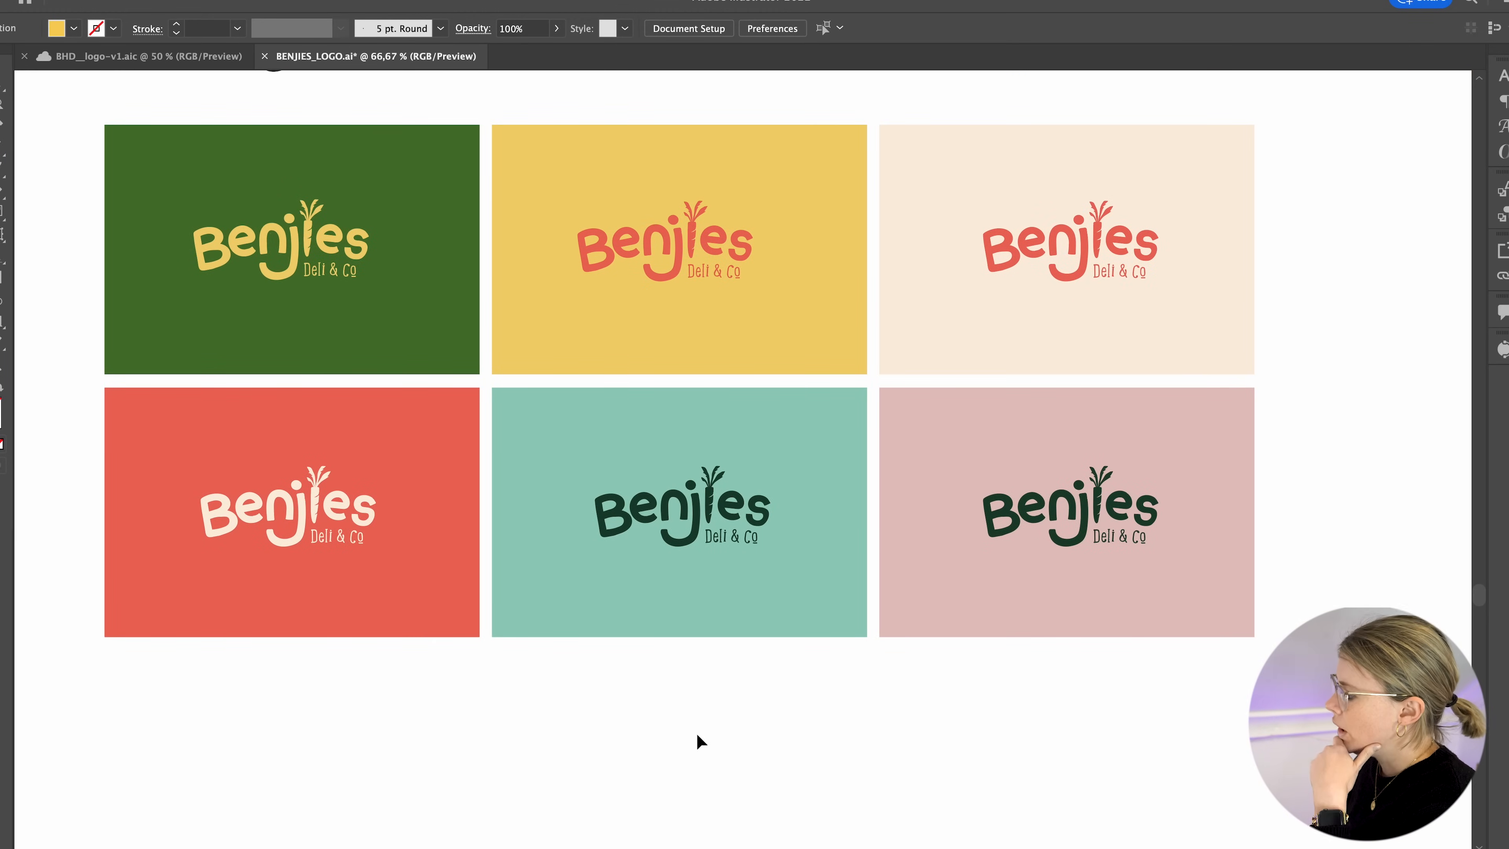
pyautogui.hscroll(-5, 666, 718)
pyautogui.hscroll(-6, 665, 717)
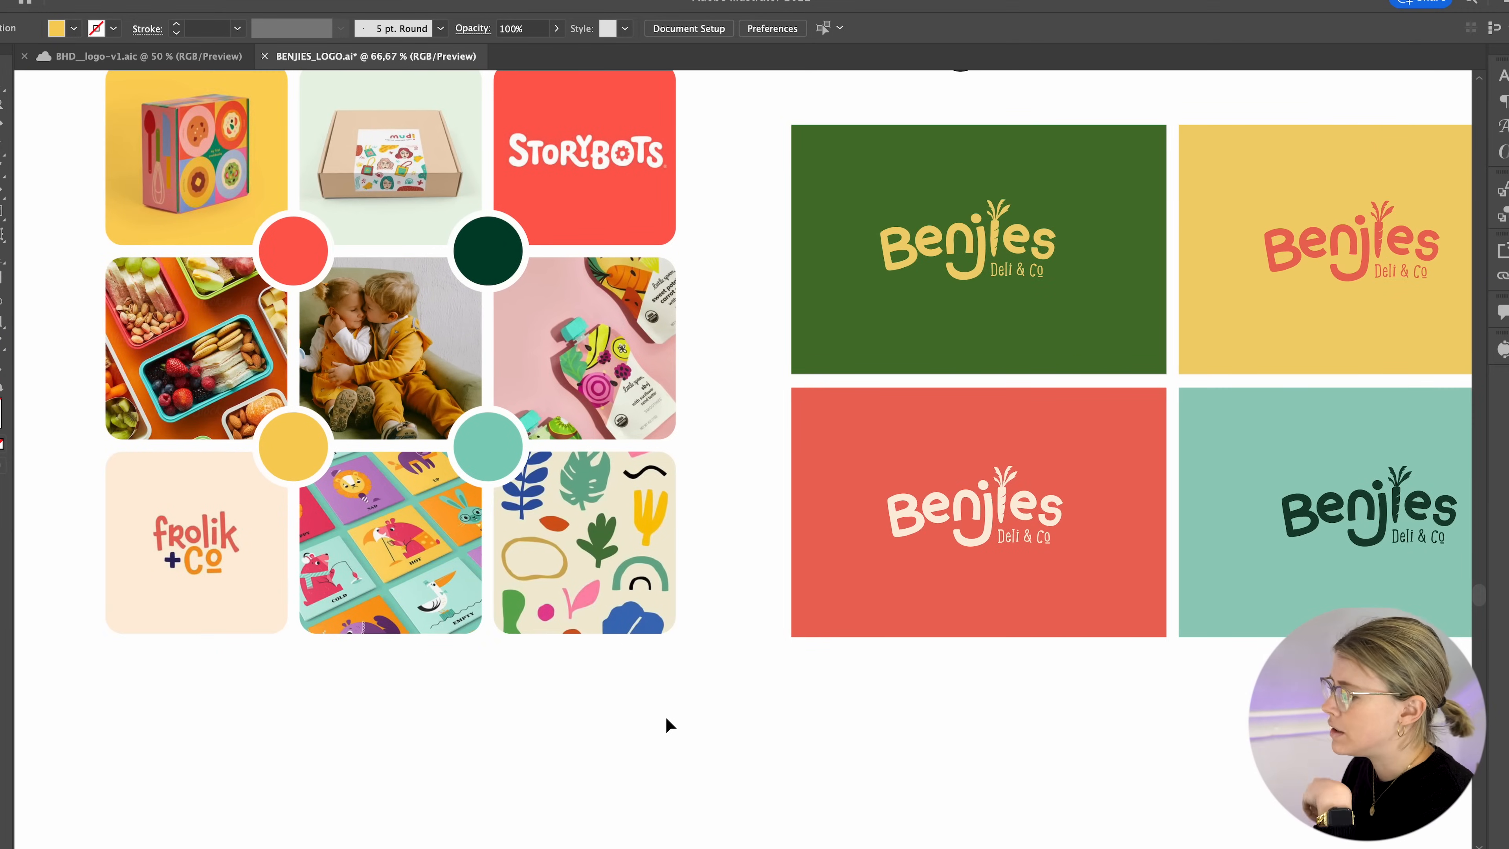
pyautogui.hscroll(7, 664, 716)
pyautogui.hscroll(2, 660, 716)
pyautogui.scroll(3, 659, 715)
pyautogui.click(722, 476)
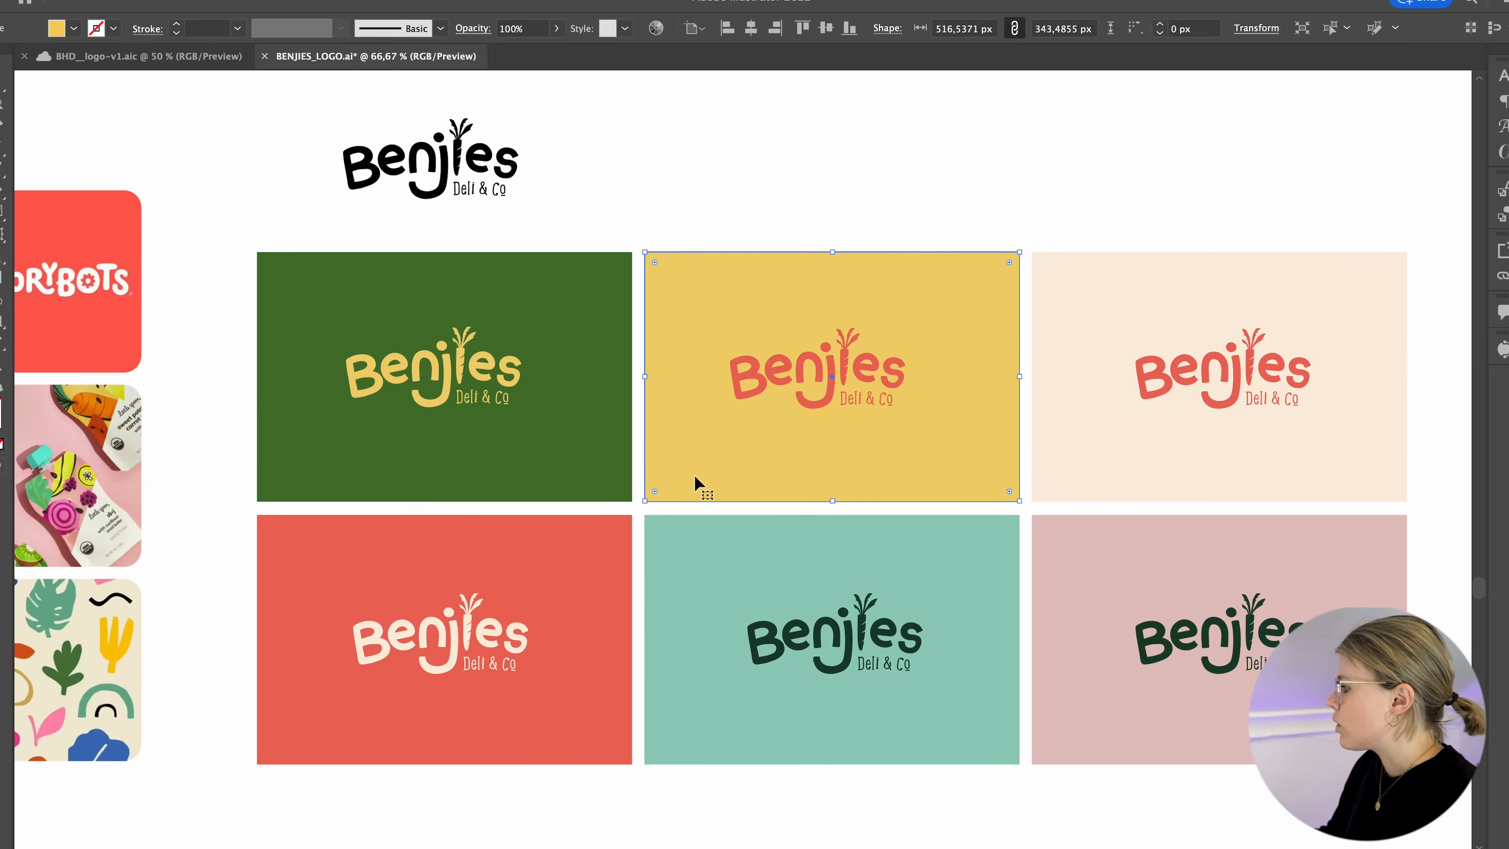
pyautogui.keyDown('shift'); pyautogui.click(513, 381); pyautogui.keyUp('shift')
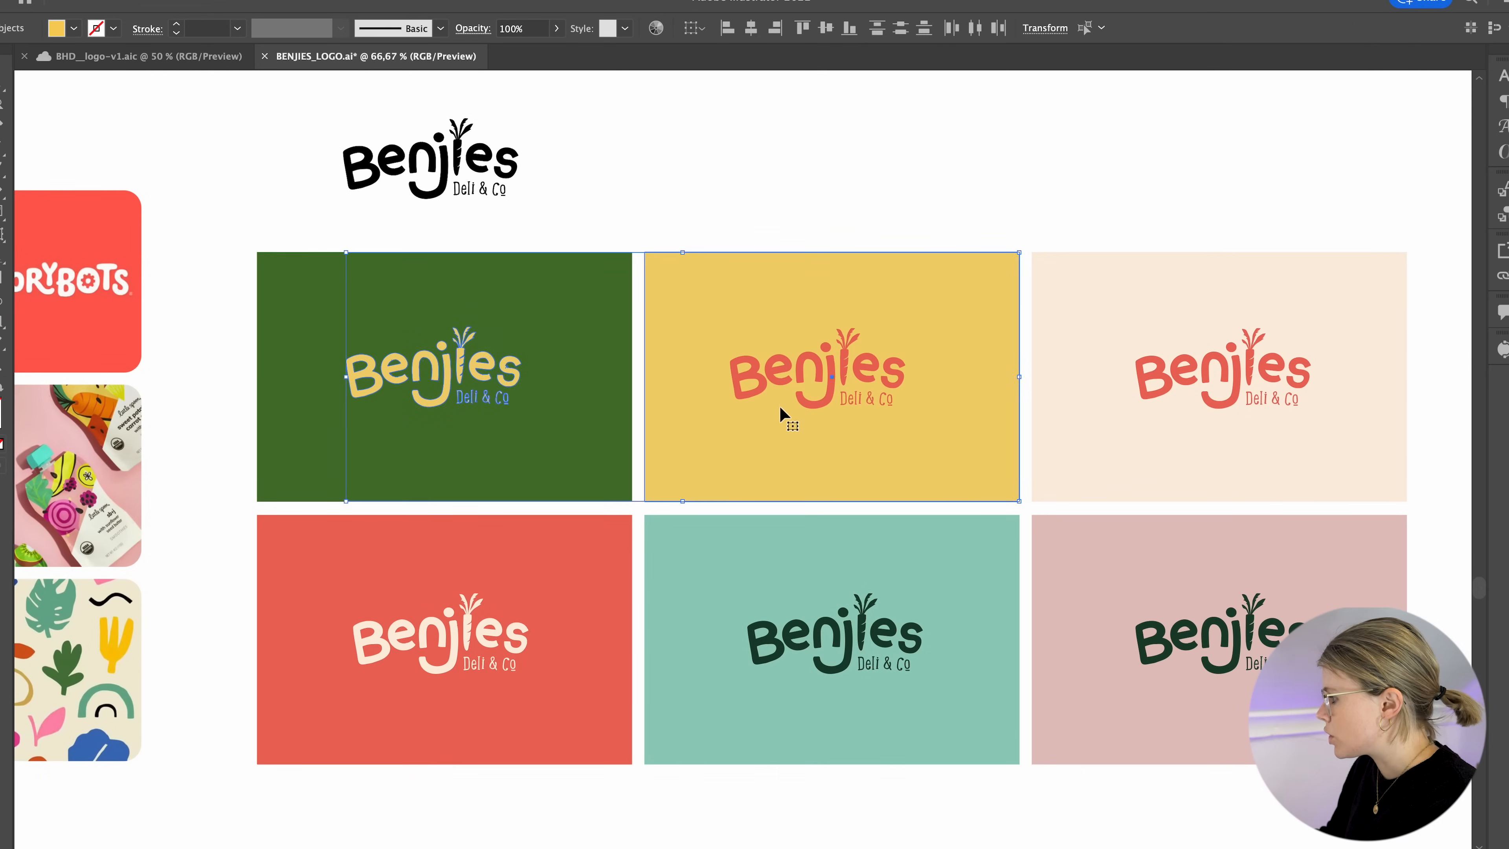
pyautogui.hscroll(-3, 782, 409)
pyautogui.click(803, 390)
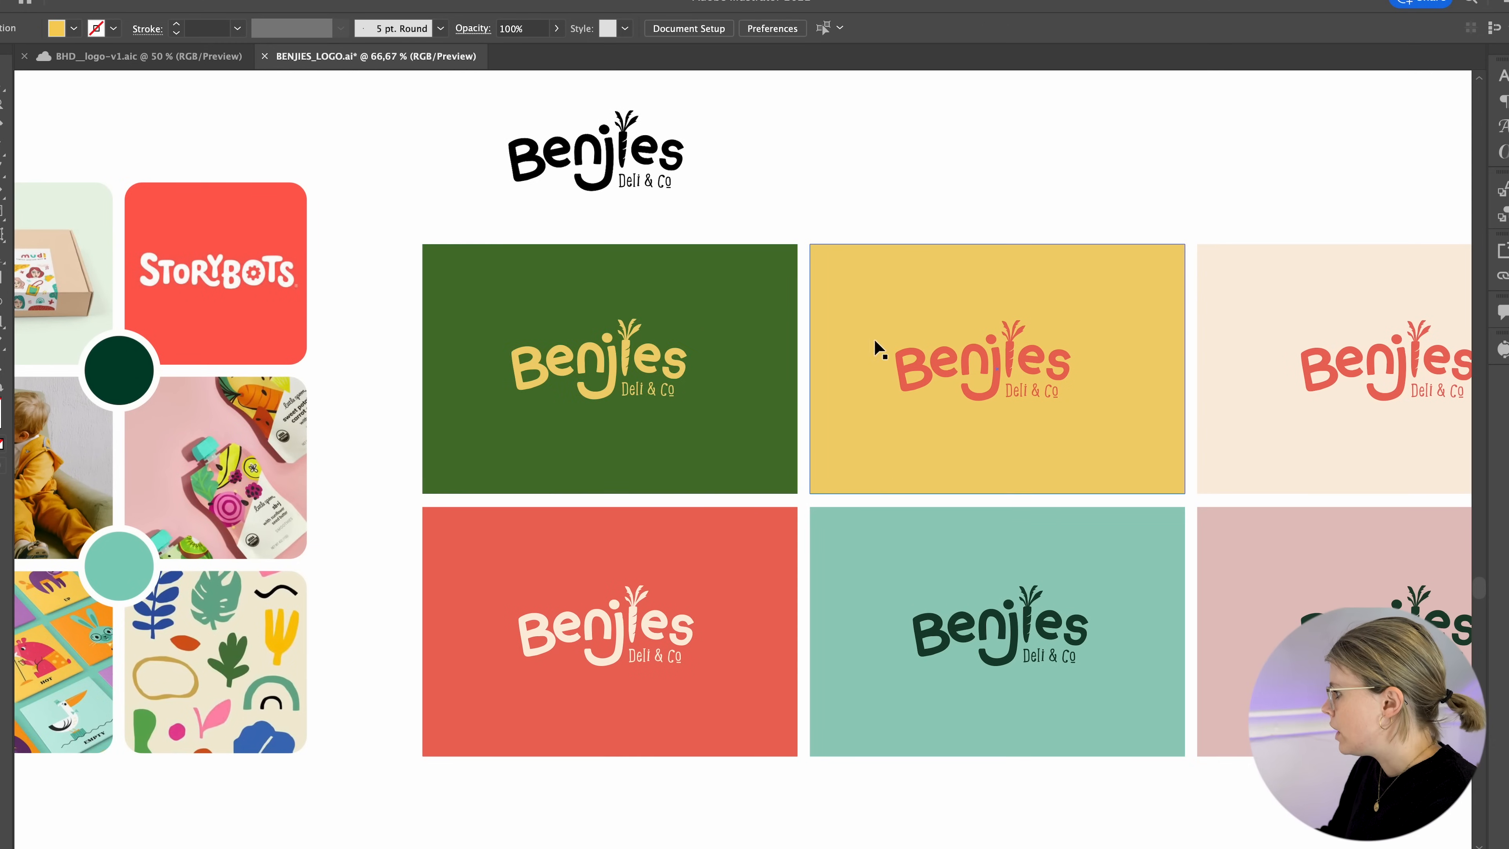
# - Place a copy of the yellow background rectangle above the grid as a spare swatch
pyautogui.moveTo(889, 464); pyautogui.dragTo(783, 94)
pyautogui.click(884, 222)
pyautogui.click(924, 372)
# - Recolour the yellow background and the logo on the green background with a light orange sampled from the moodboard's animal cards
pyautogui.click(834, 300)
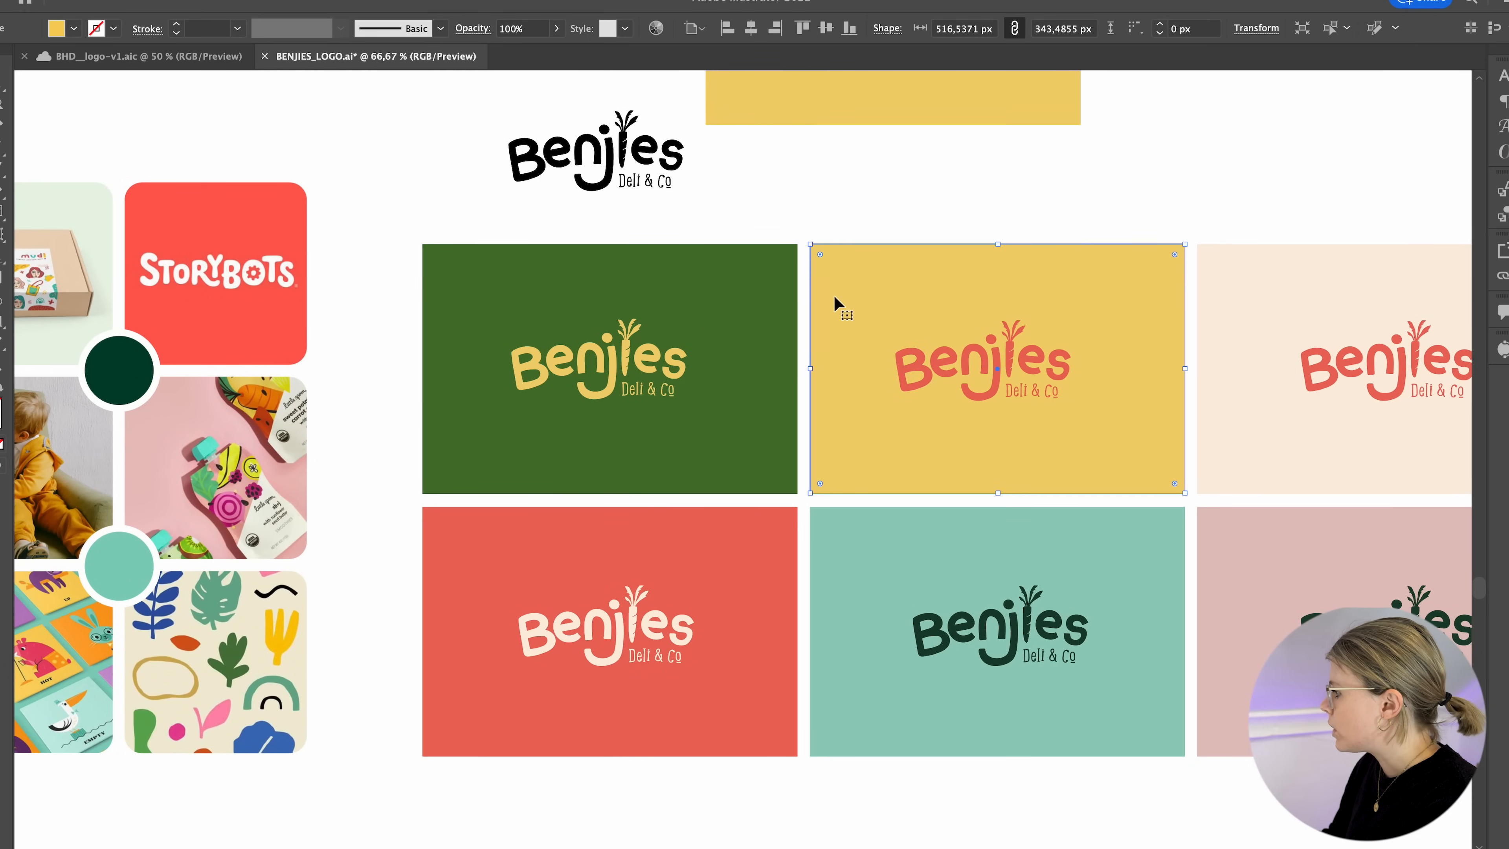
pyautogui.keyDown('shift'); pyautogui.click(662, 365); pyautogui.keyUp('shift')
pyautogui.hscroll(-2, 381, 459)
pyautogui.hscroll(-5, 391, 457)
pyautogui.press('i')
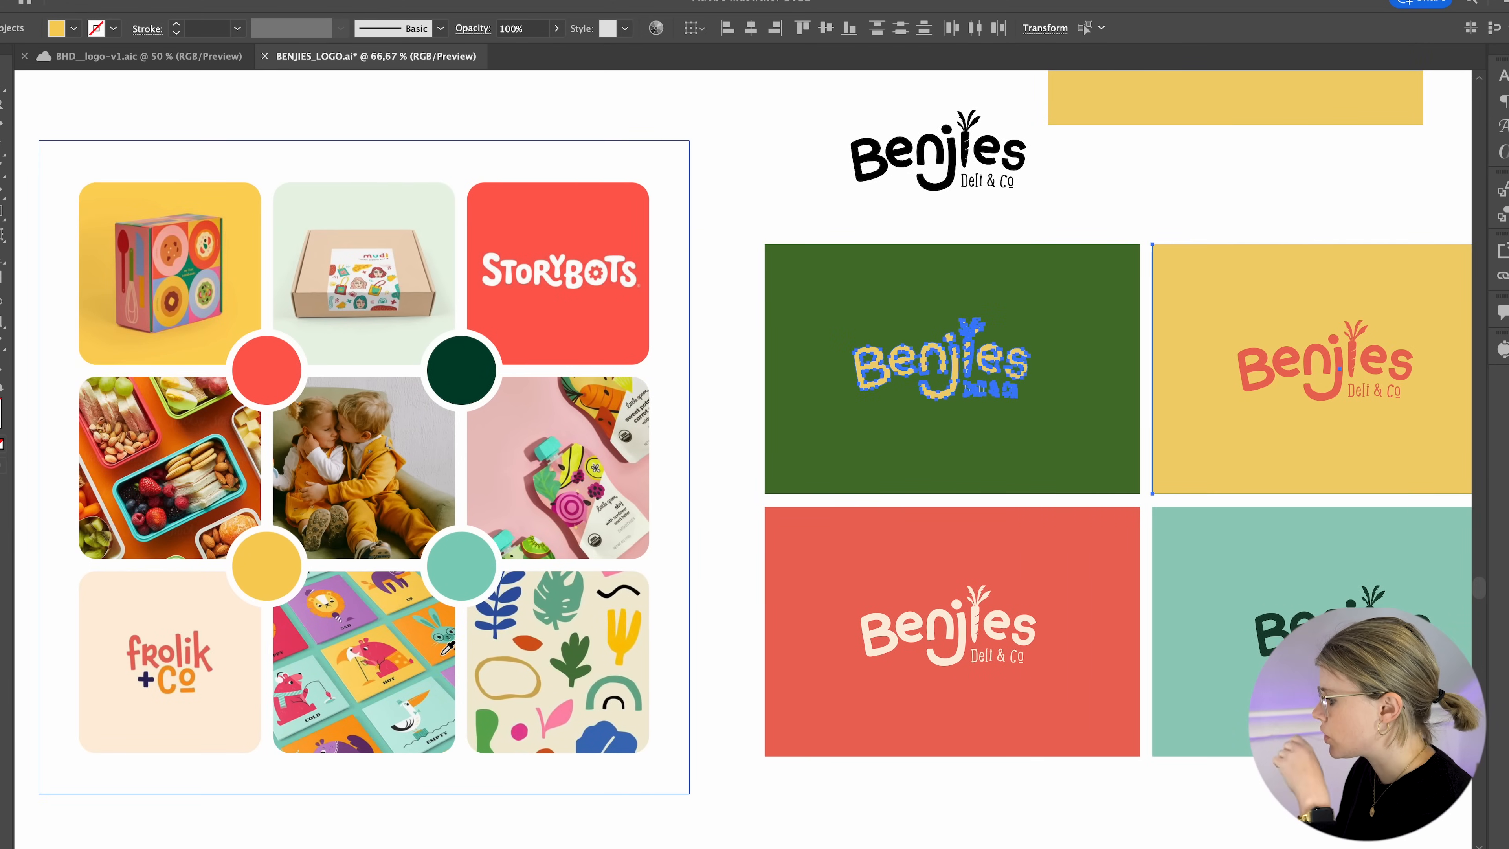
pyautogui.click(418, 632)
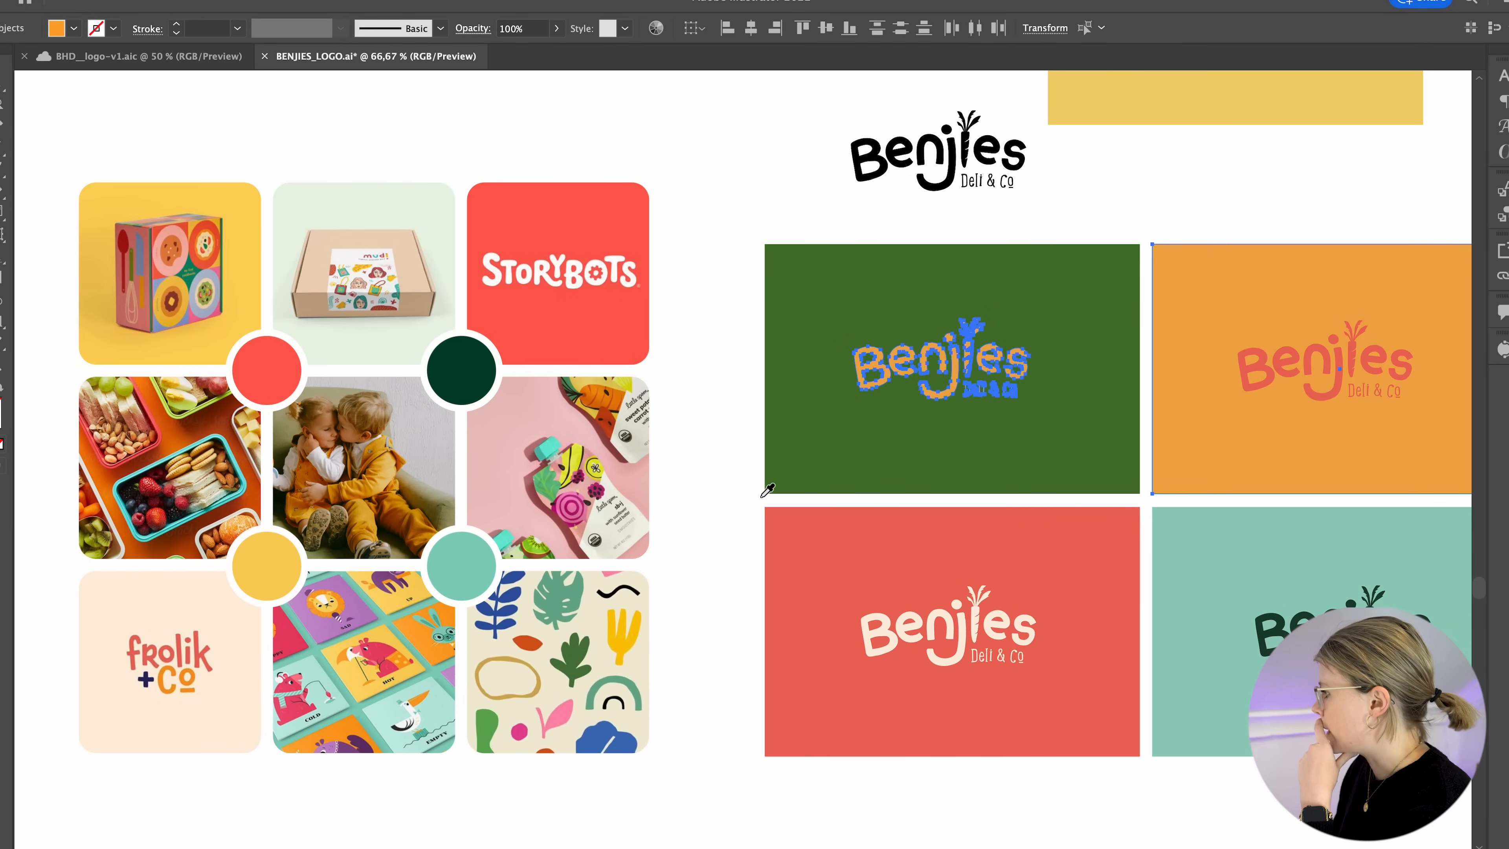
pyautogui.hscroll(6, 730, 505)
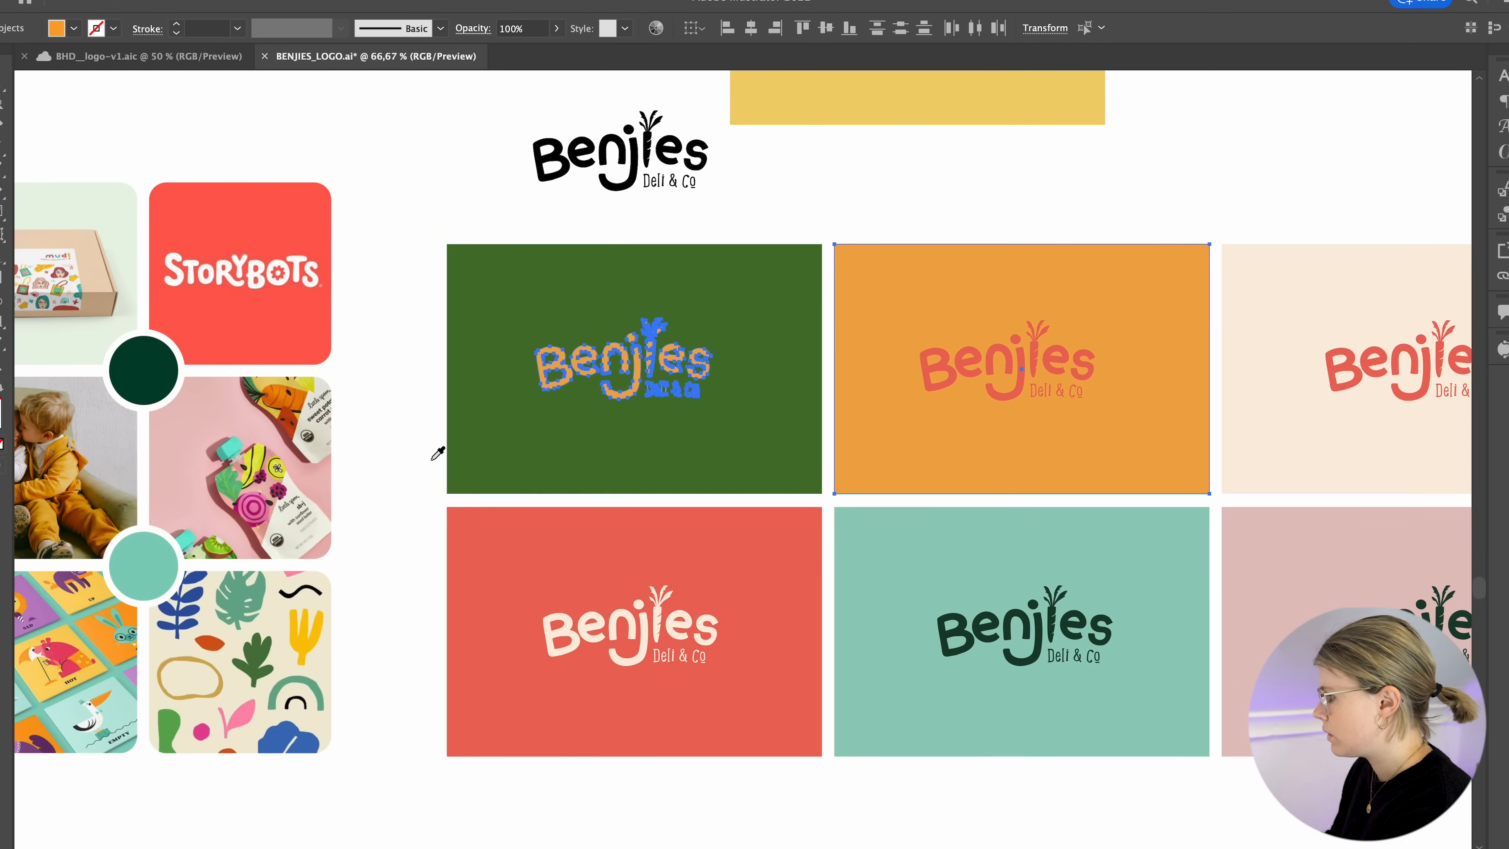
pyautogui.hscroll(-6, 440, 450)
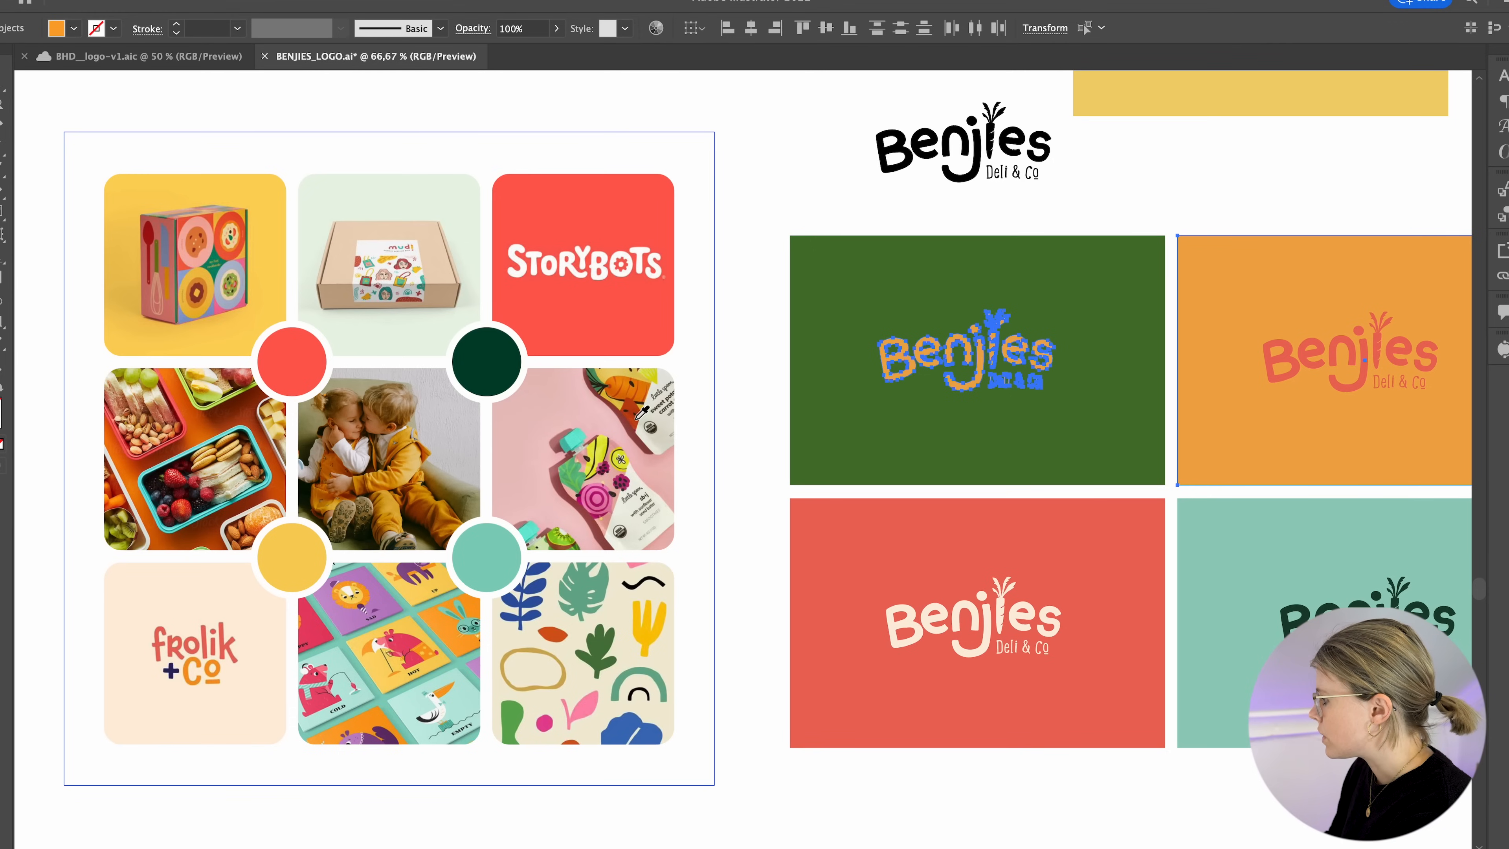
# - Try other warm colours on the second background and the green background's logo, sampled from the moodboard's pouch, patterned box and frolik+Co logo
pyautogui.click(627, 390)
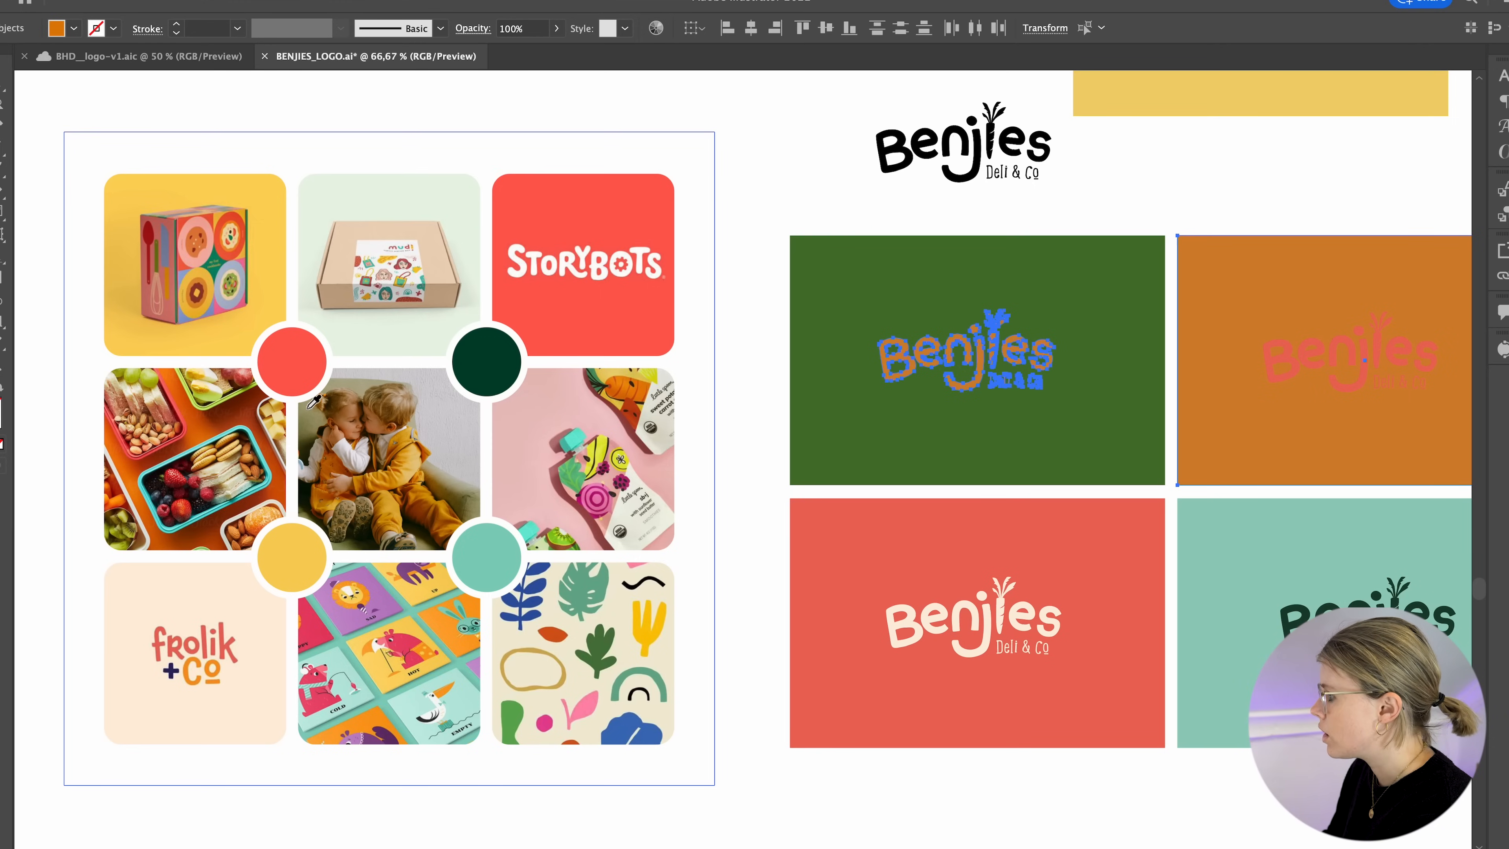
pyautogui.click(231, 214)
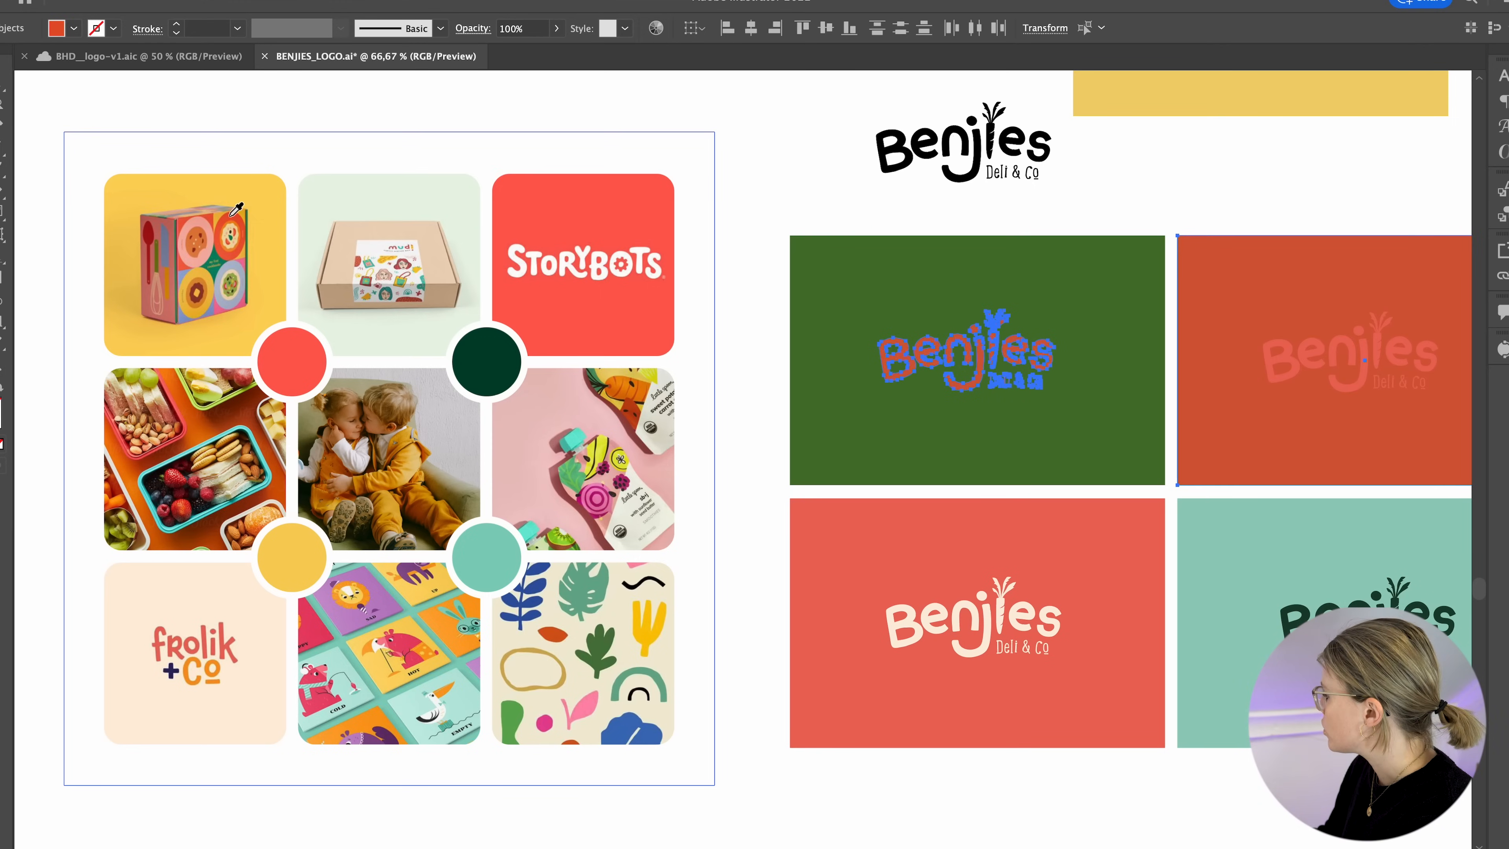
pyautogui.click(209, 273)
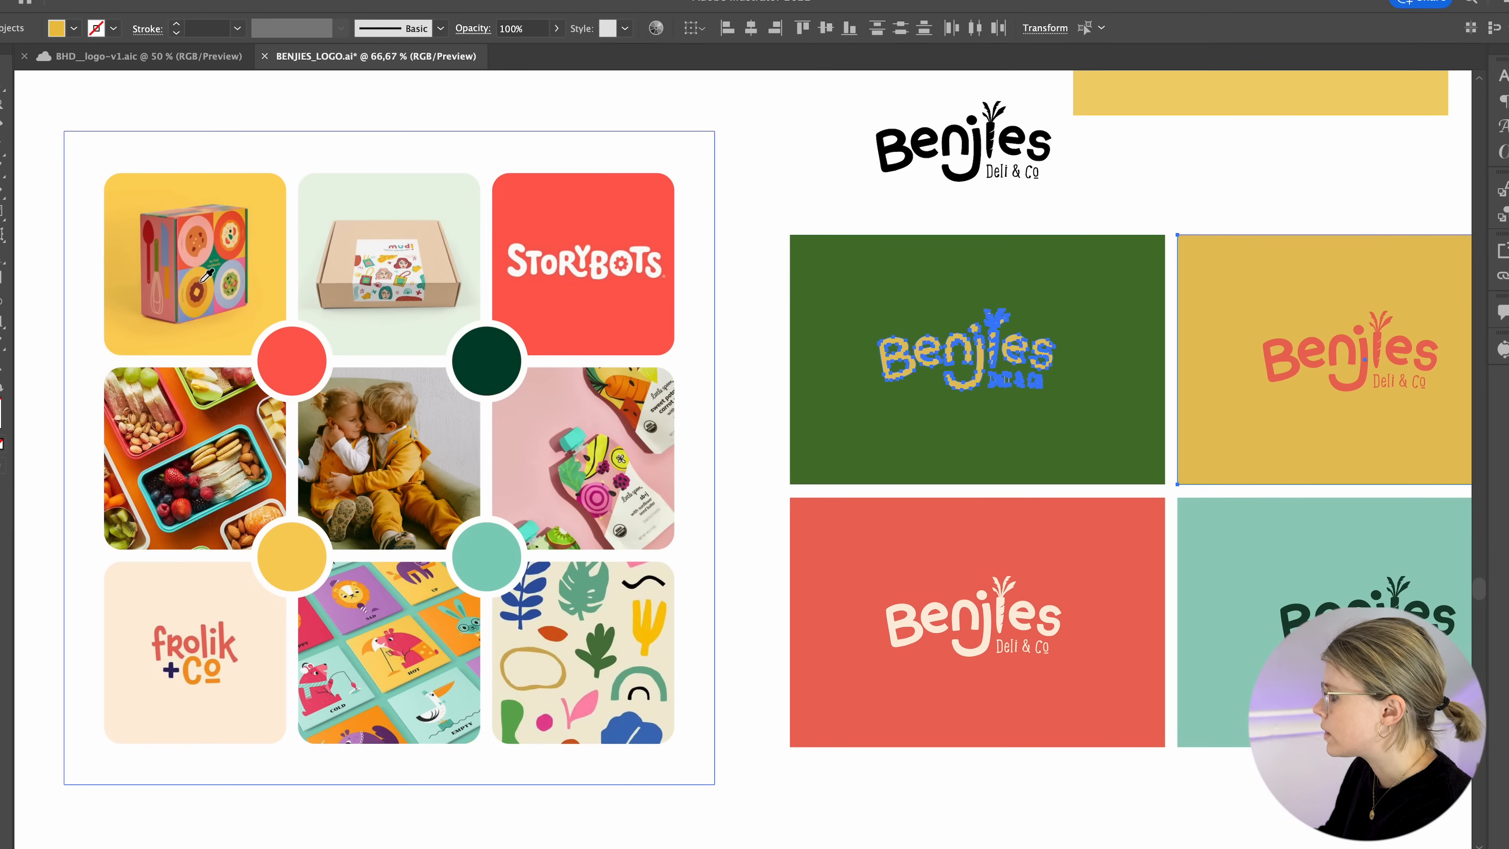
pyautogui.click(201, 277)
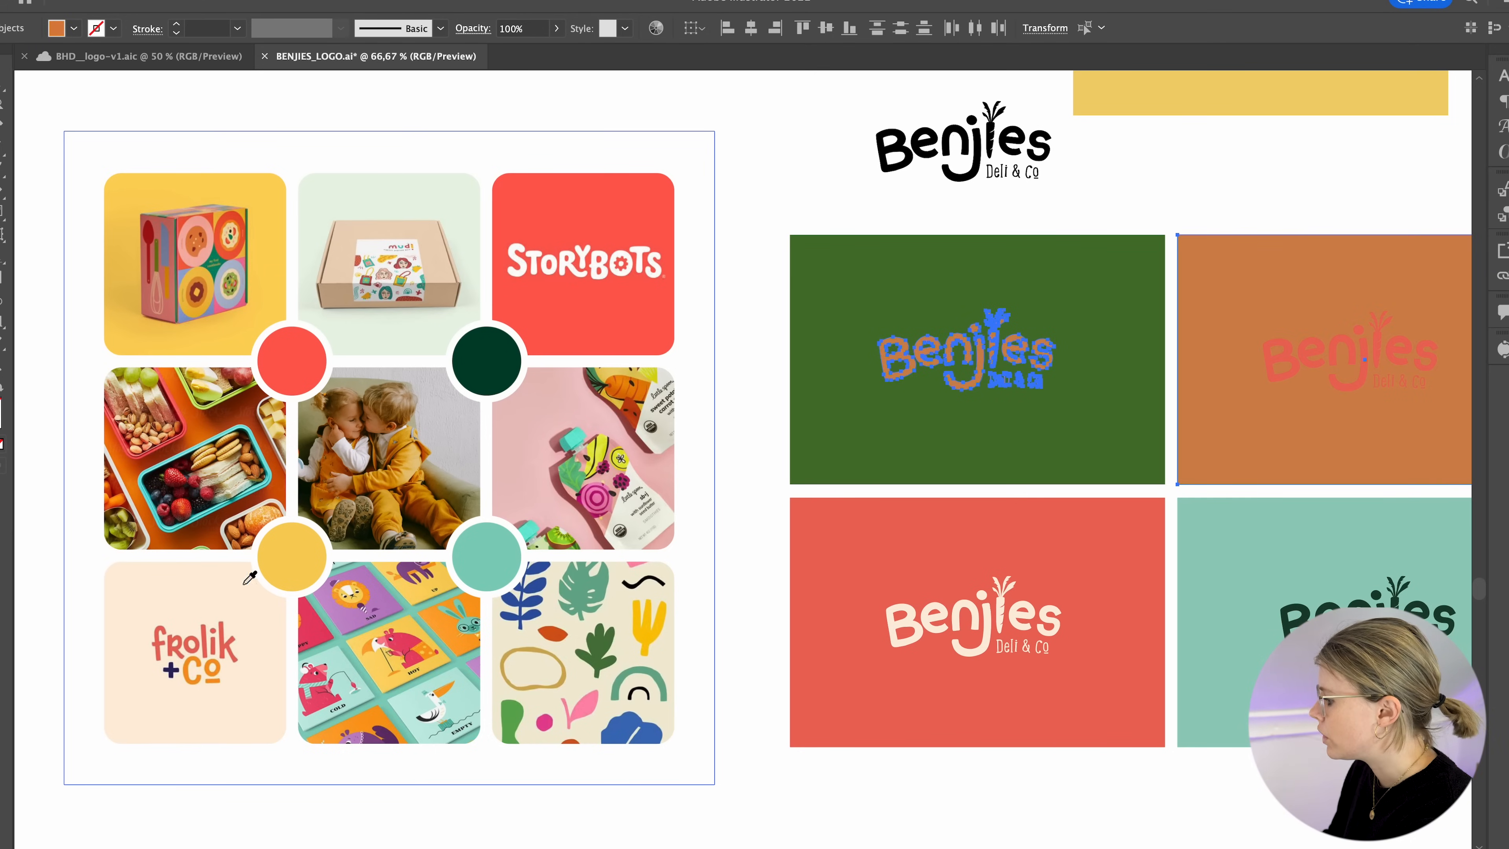
pyautogui.click(199, 656)
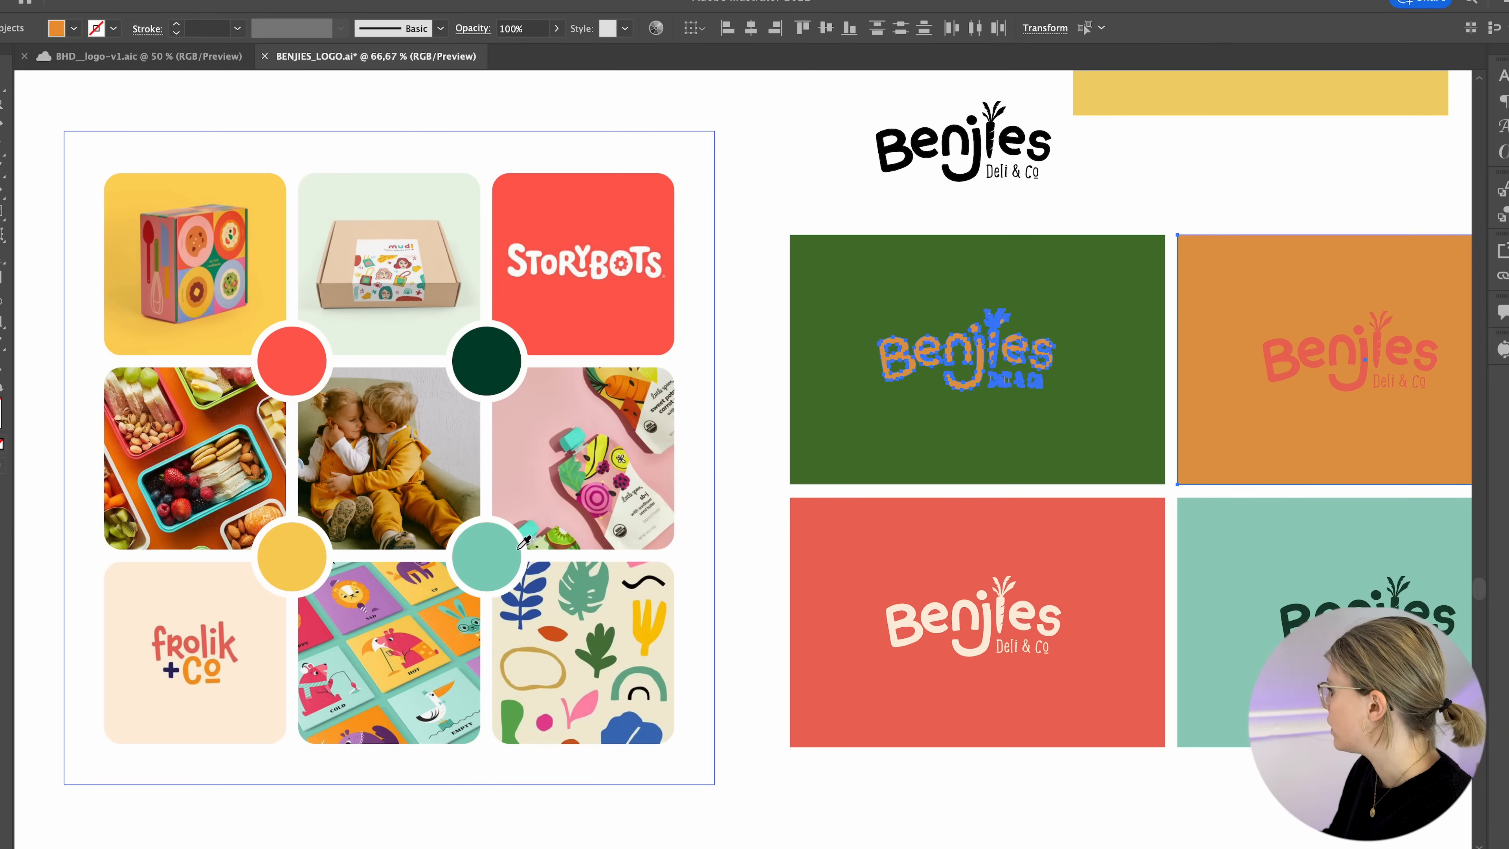
pyautogui.hscroll(10, 523, 541)
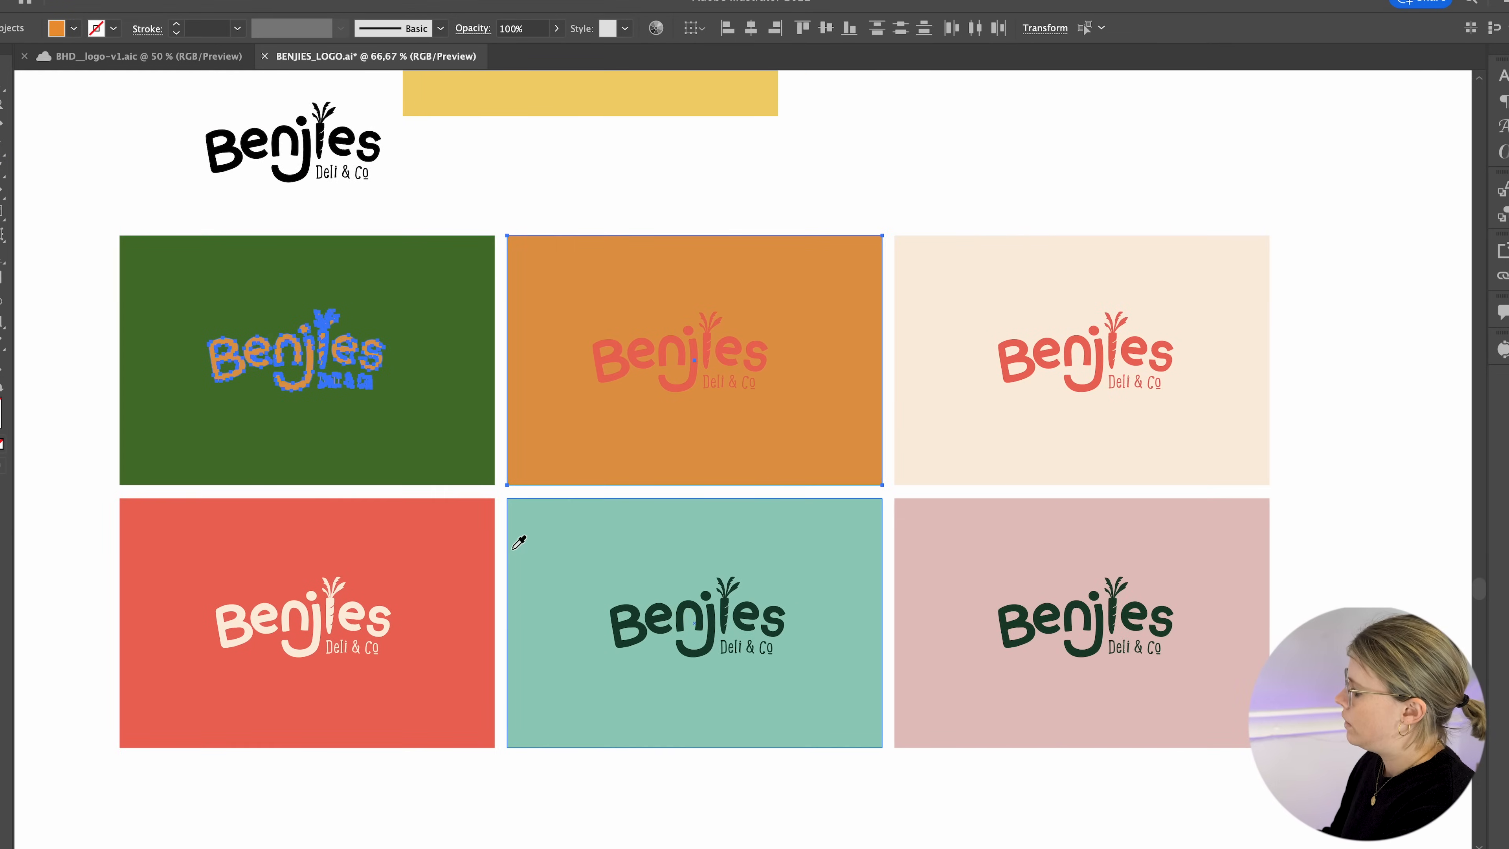
pyautogui.hscroll(-10, 519, 542)
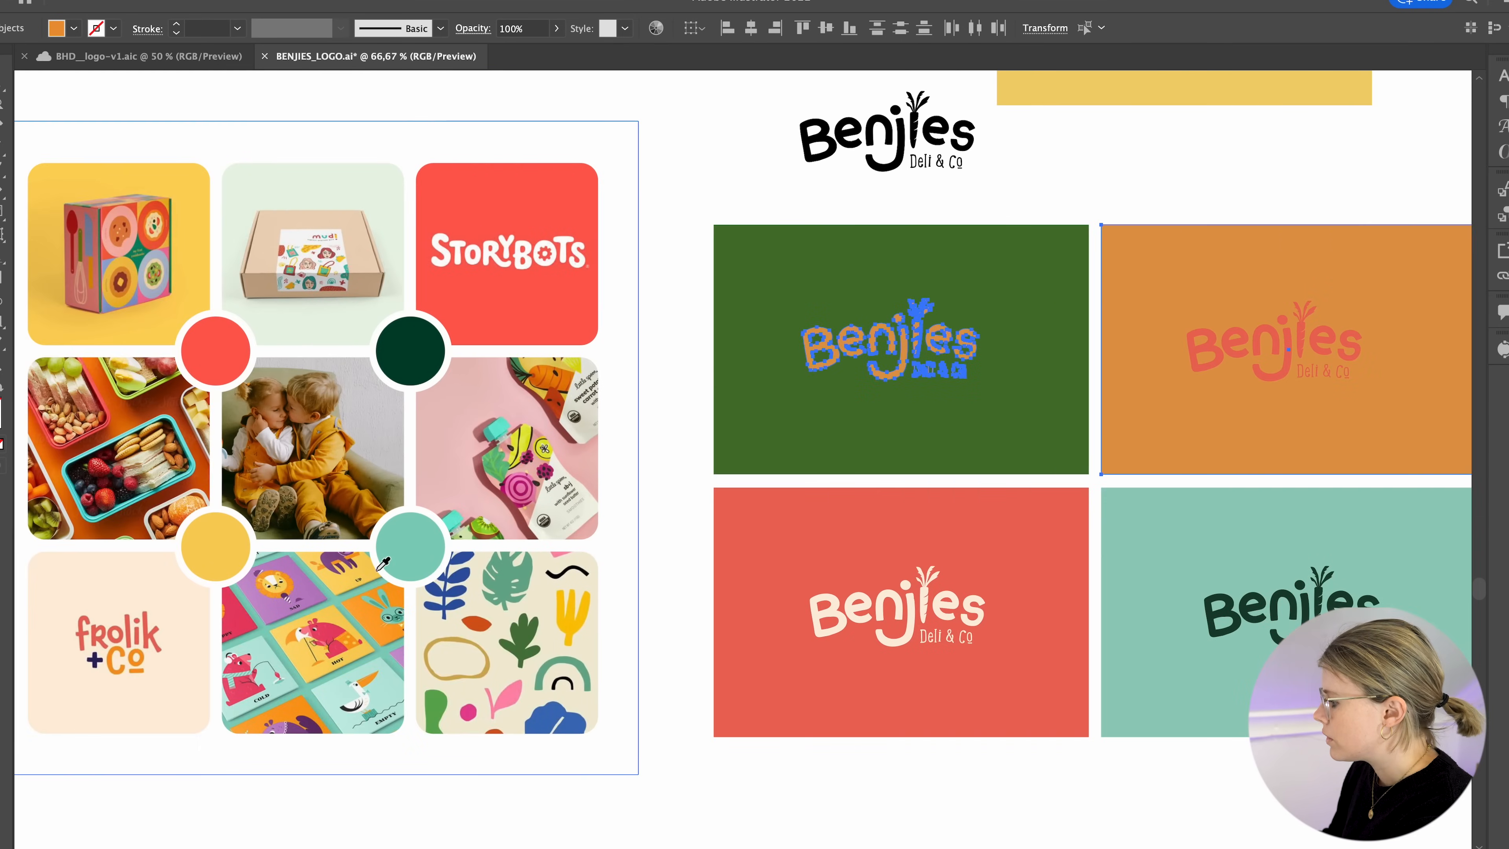
# - Fill the second background and the logo on the green background with the bright orange sampled from the moodboard's animal cards
pyautogui.click(358, 609)
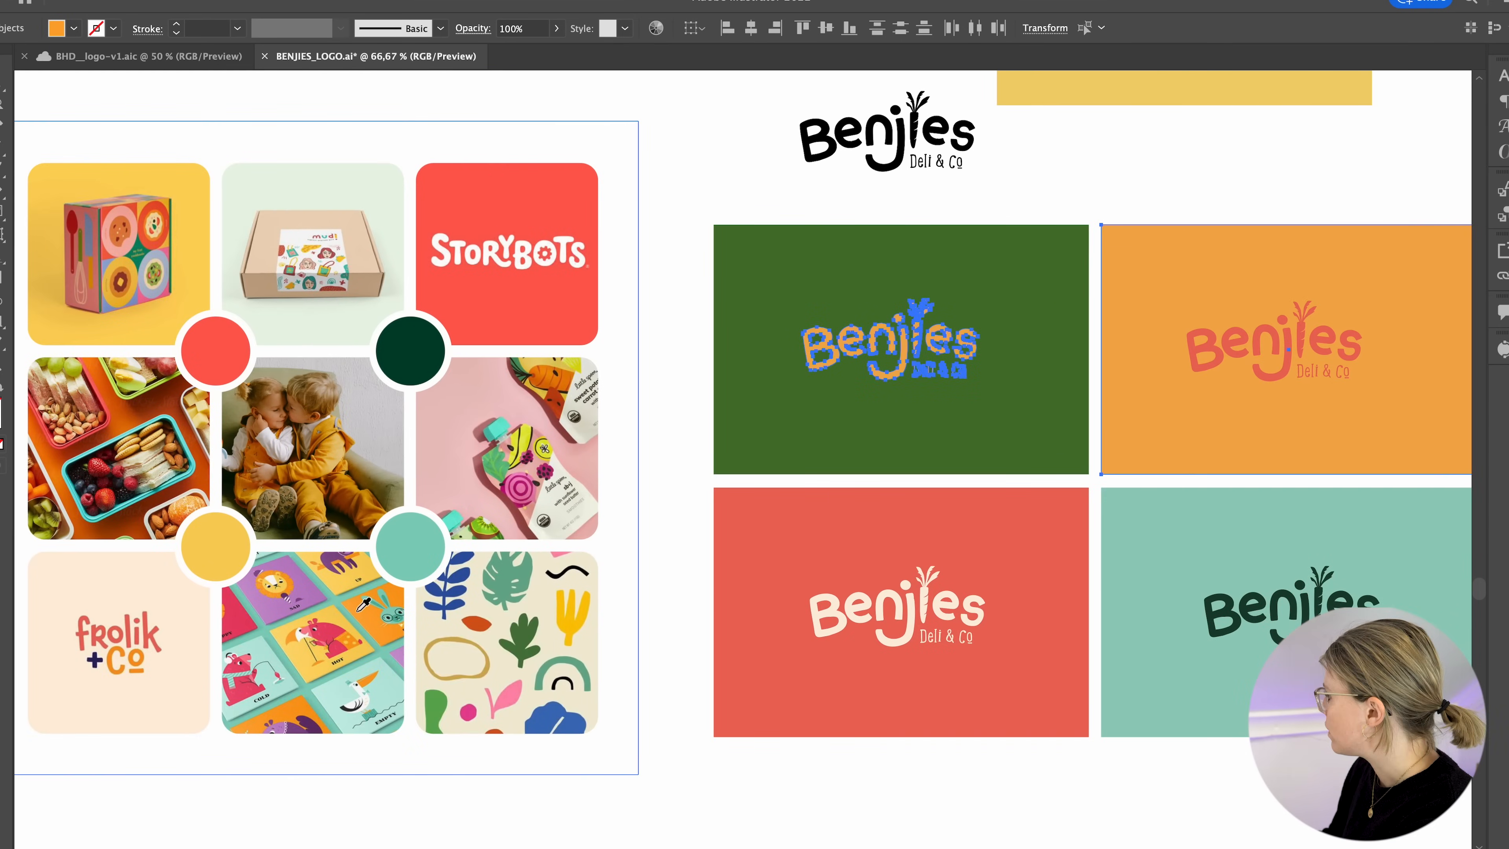
pyautogui.click(293, 710)
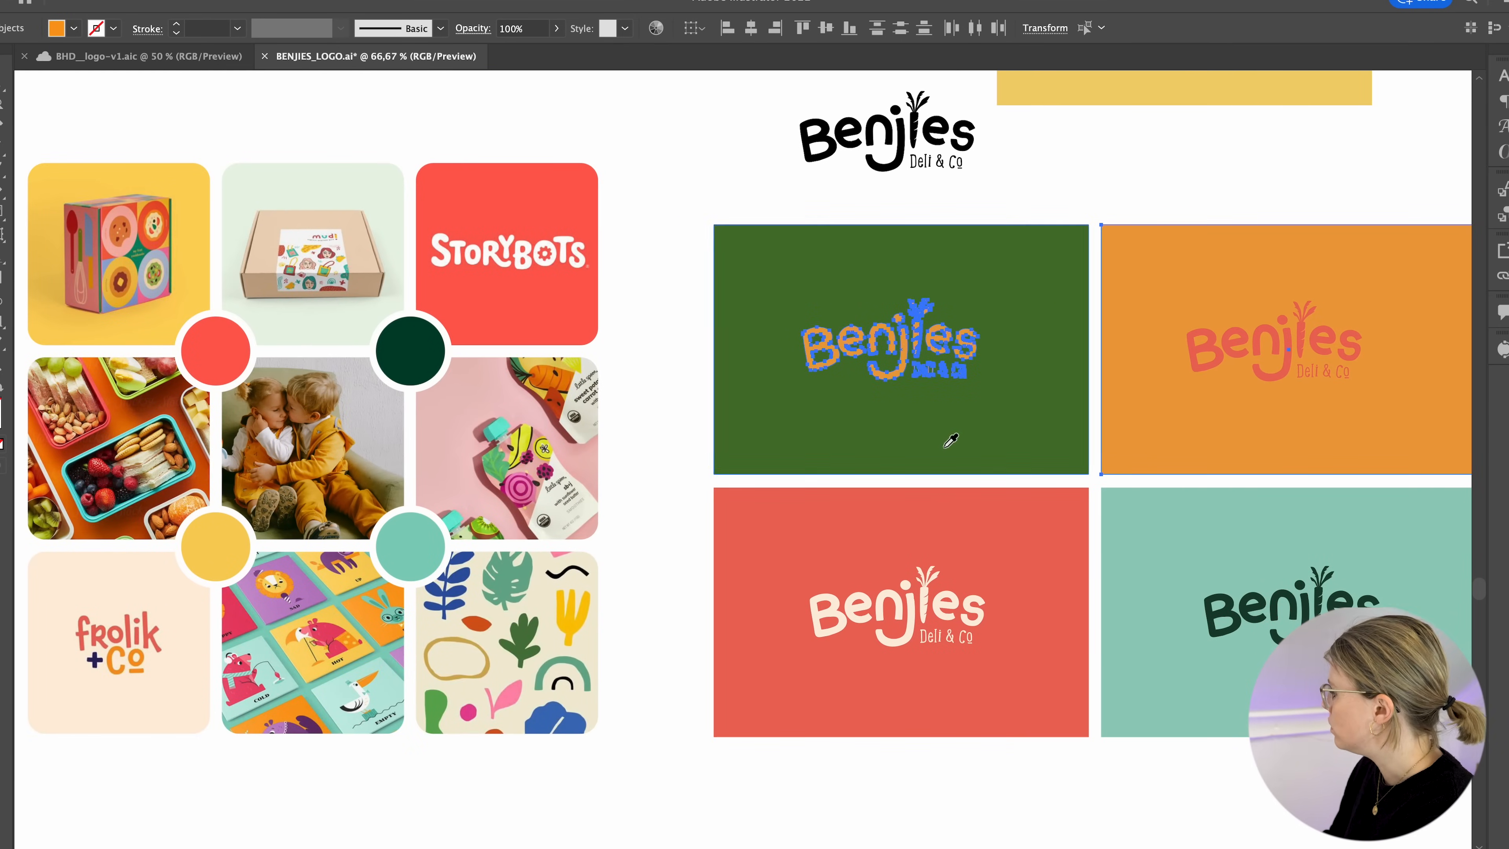
pyautogui.moveTo(1030, 438); pyautogui.dragTo(943, 438)
pyautogui.press('v')
pyautogui.click(926, 169)
pyautogui.moveTo(1102, 175); pyautogui.dragTo(677, 158)
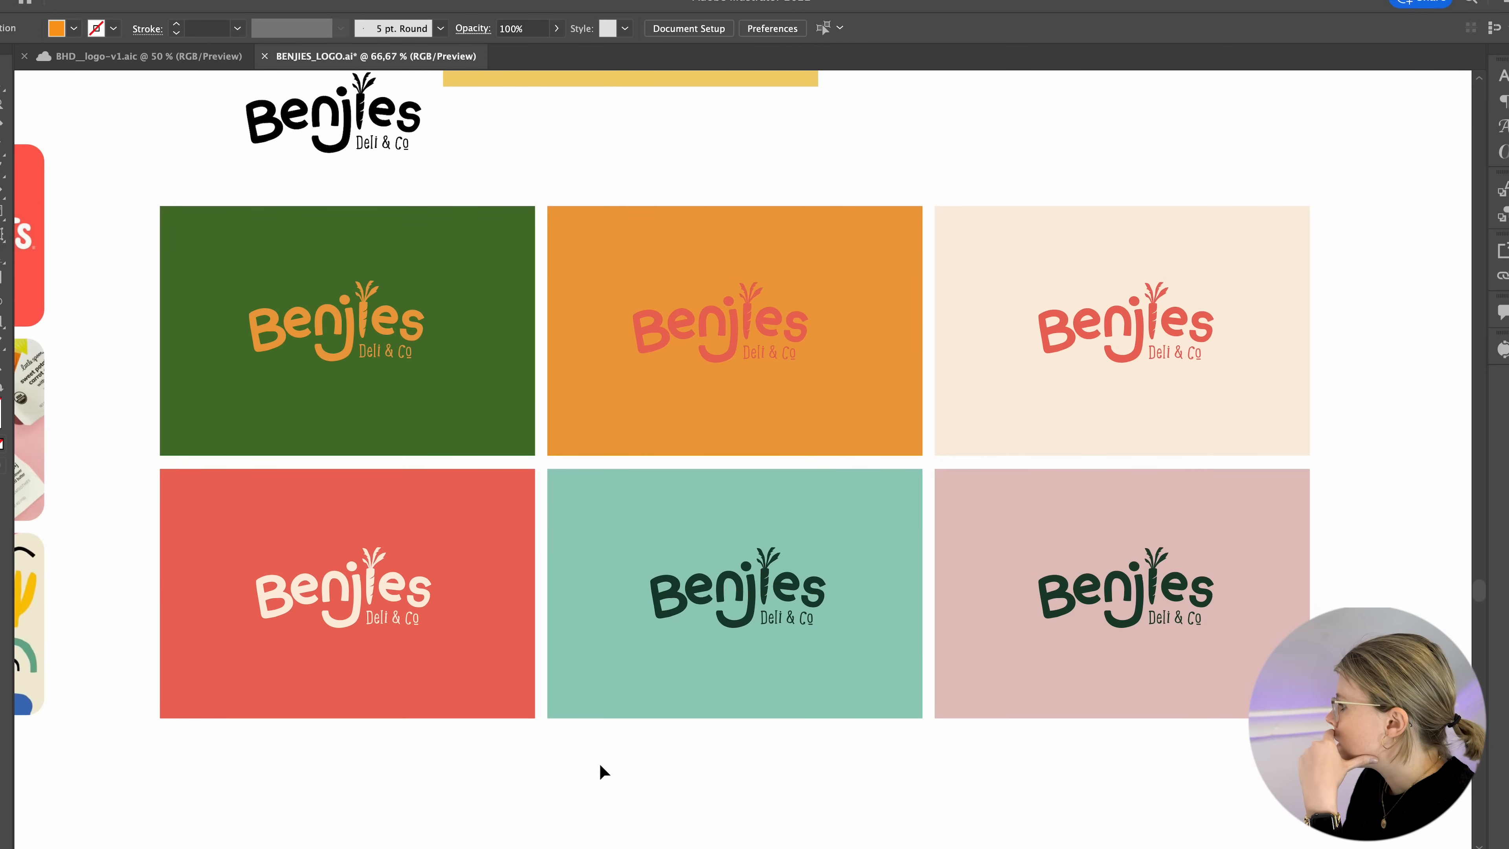
pyautogui.hscroll(-5, 599, 763)
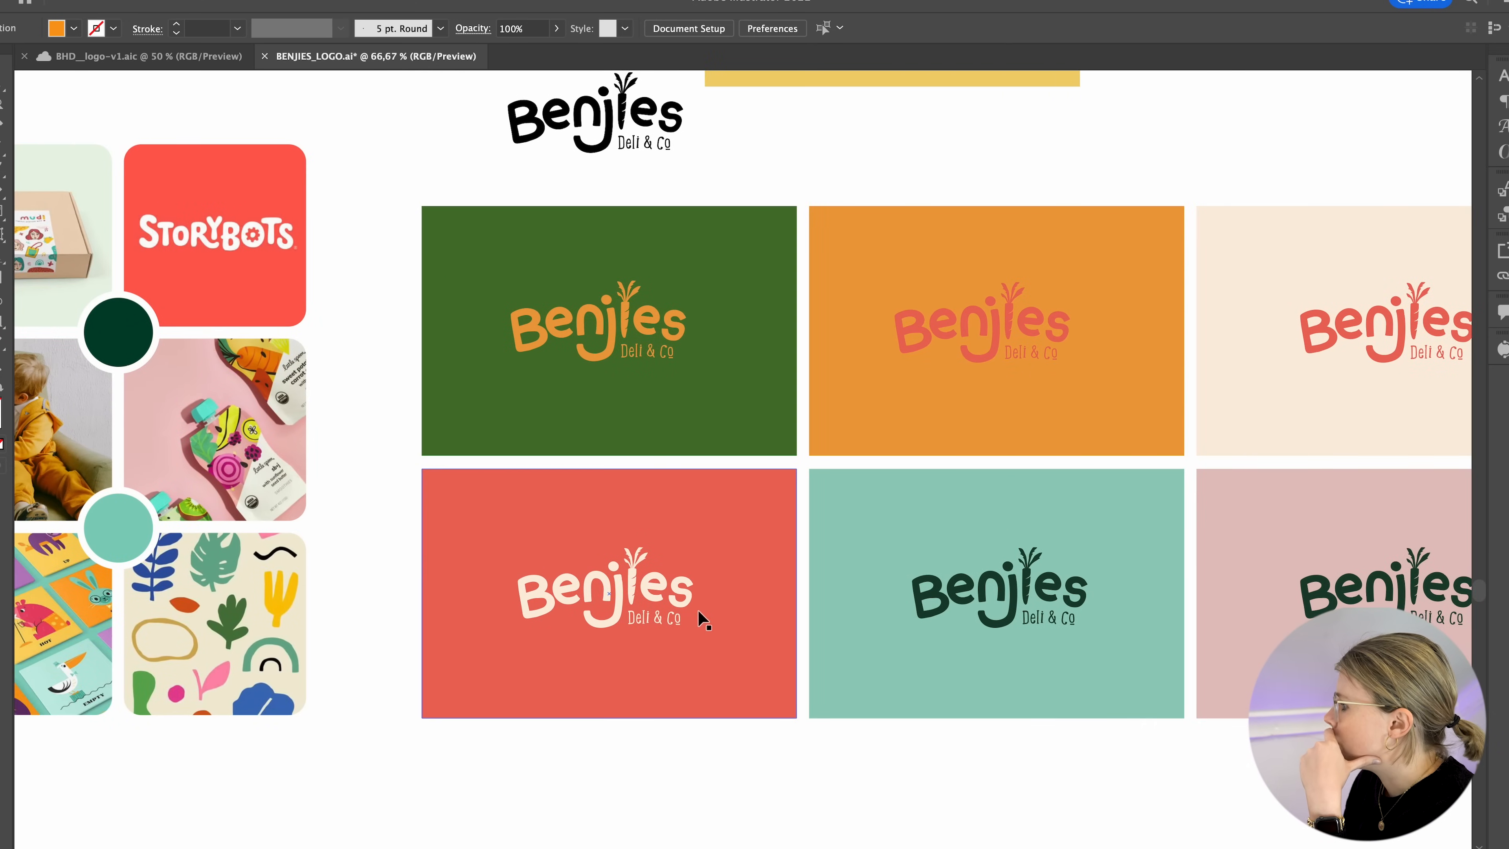
pyautogui.click(720, 524)
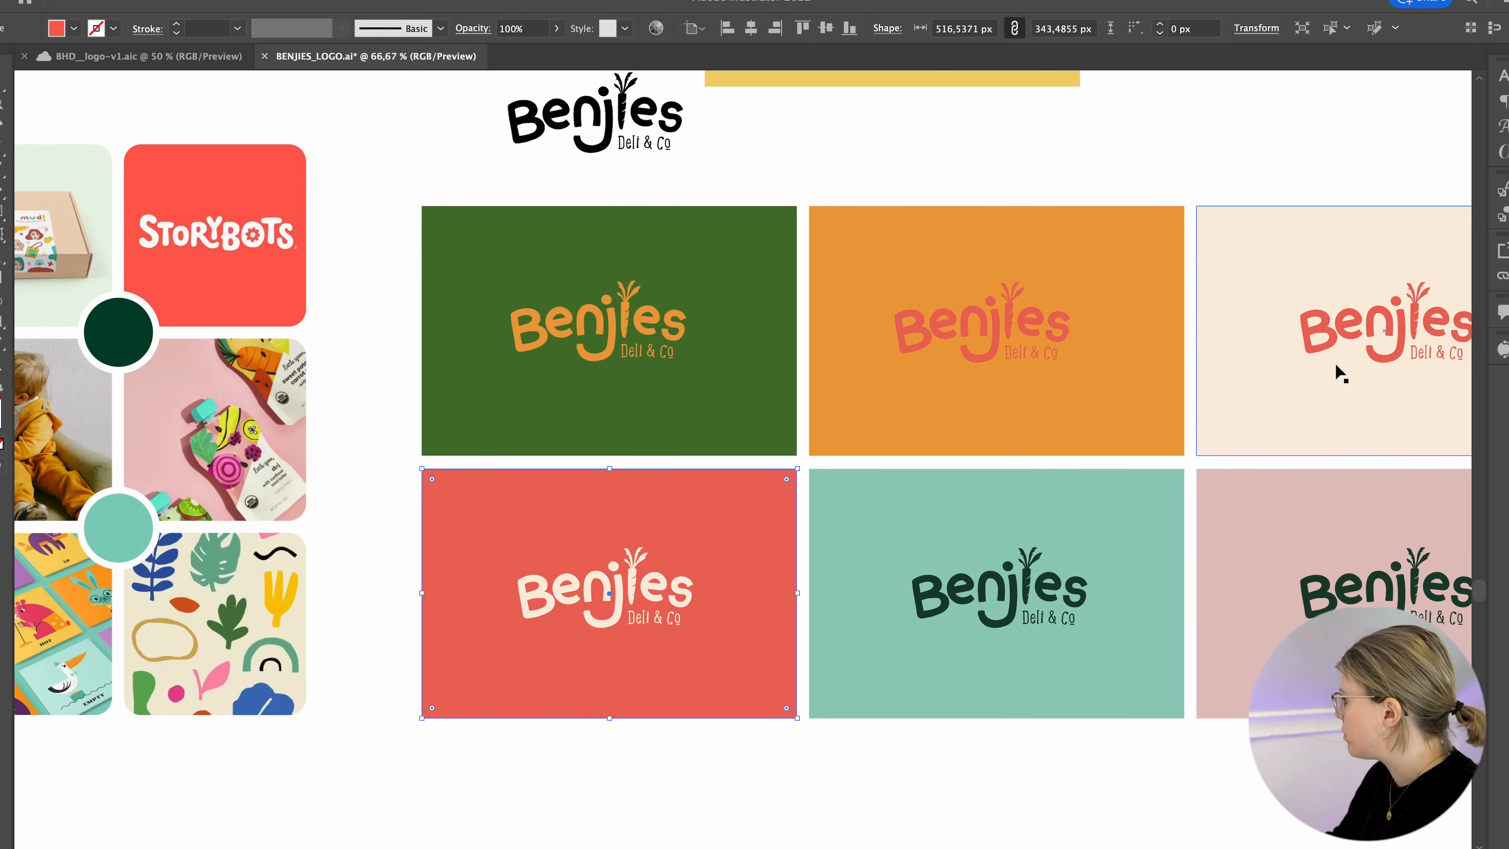
pyautogui.keyDown('shift'); pyautogui.click(1325, 339); pyautogui.keyUp('shift')
pyautogui.keyDown('shift'); pyautogui.click(1027, 330); pyautogui.keyUp('shift')
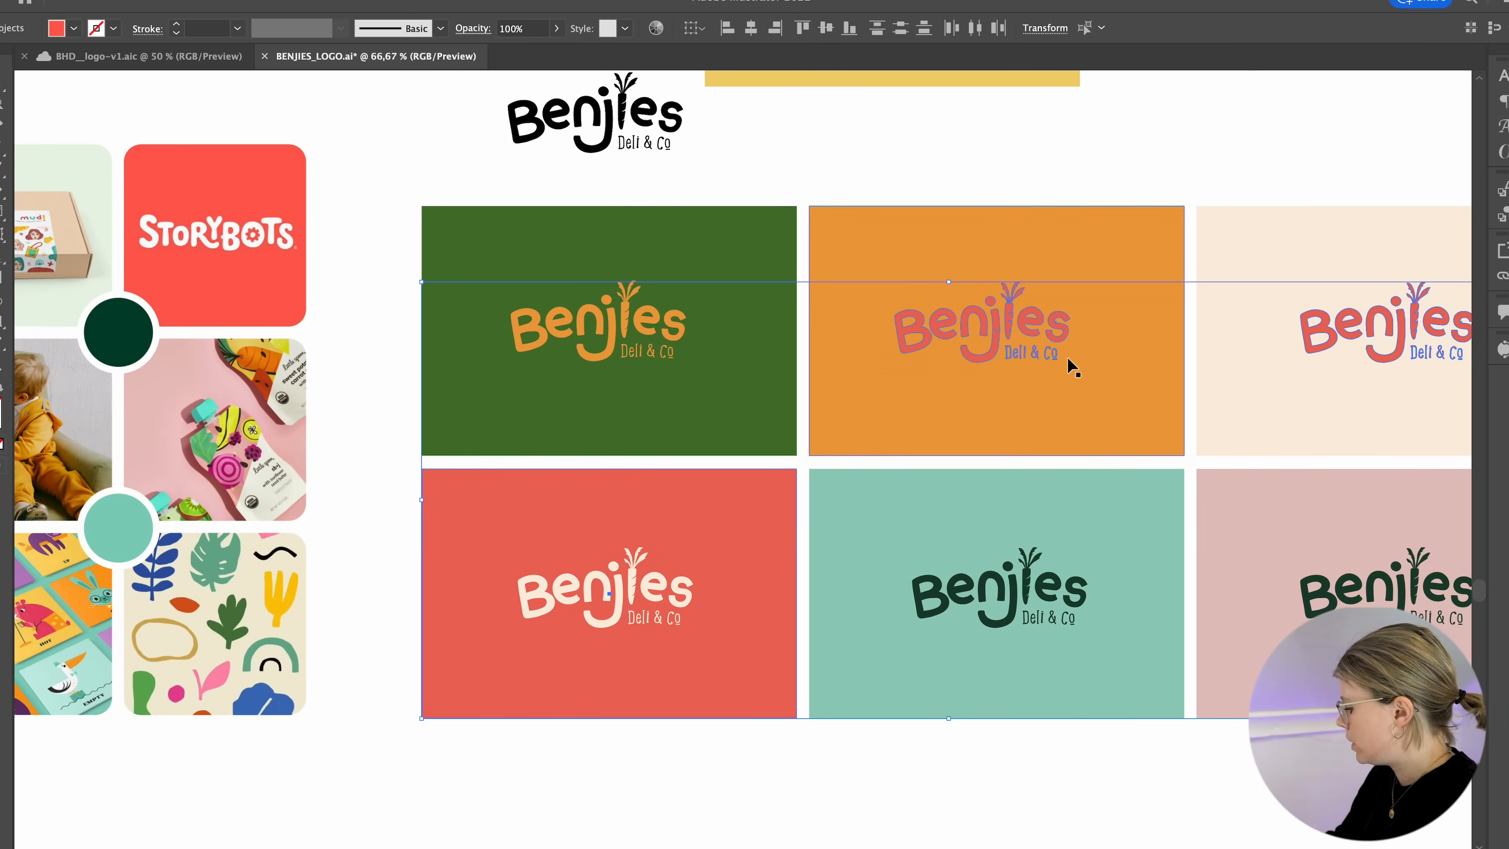
pyautogui.press('i')
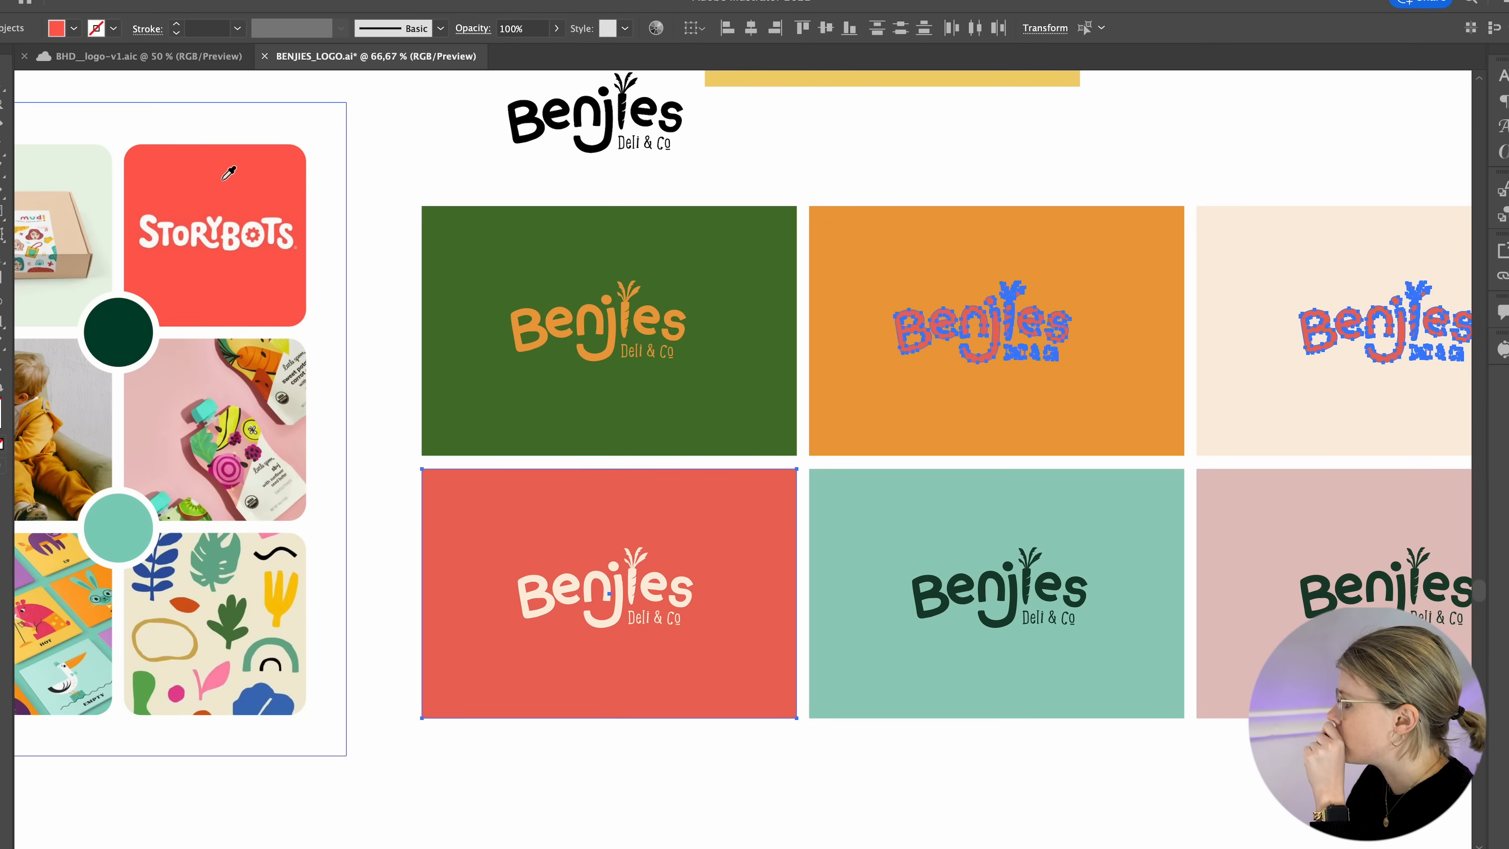
pyautogui.press('v')
pyautogui.click(792, 172)
pyautogui.hscroll(2, 814, 174)
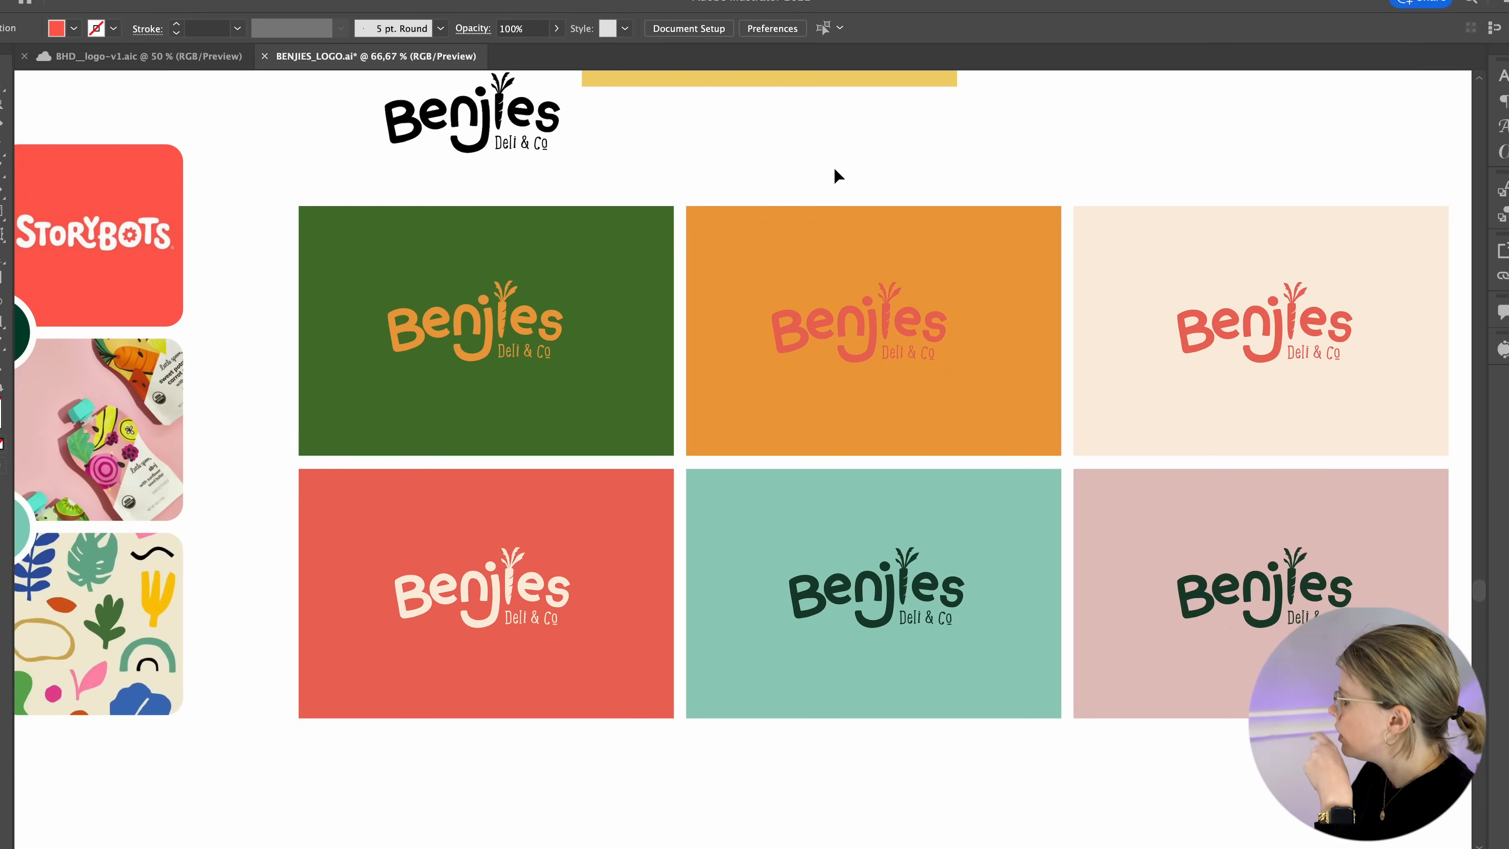
pyautogui.hscroll(2, 837, 176)
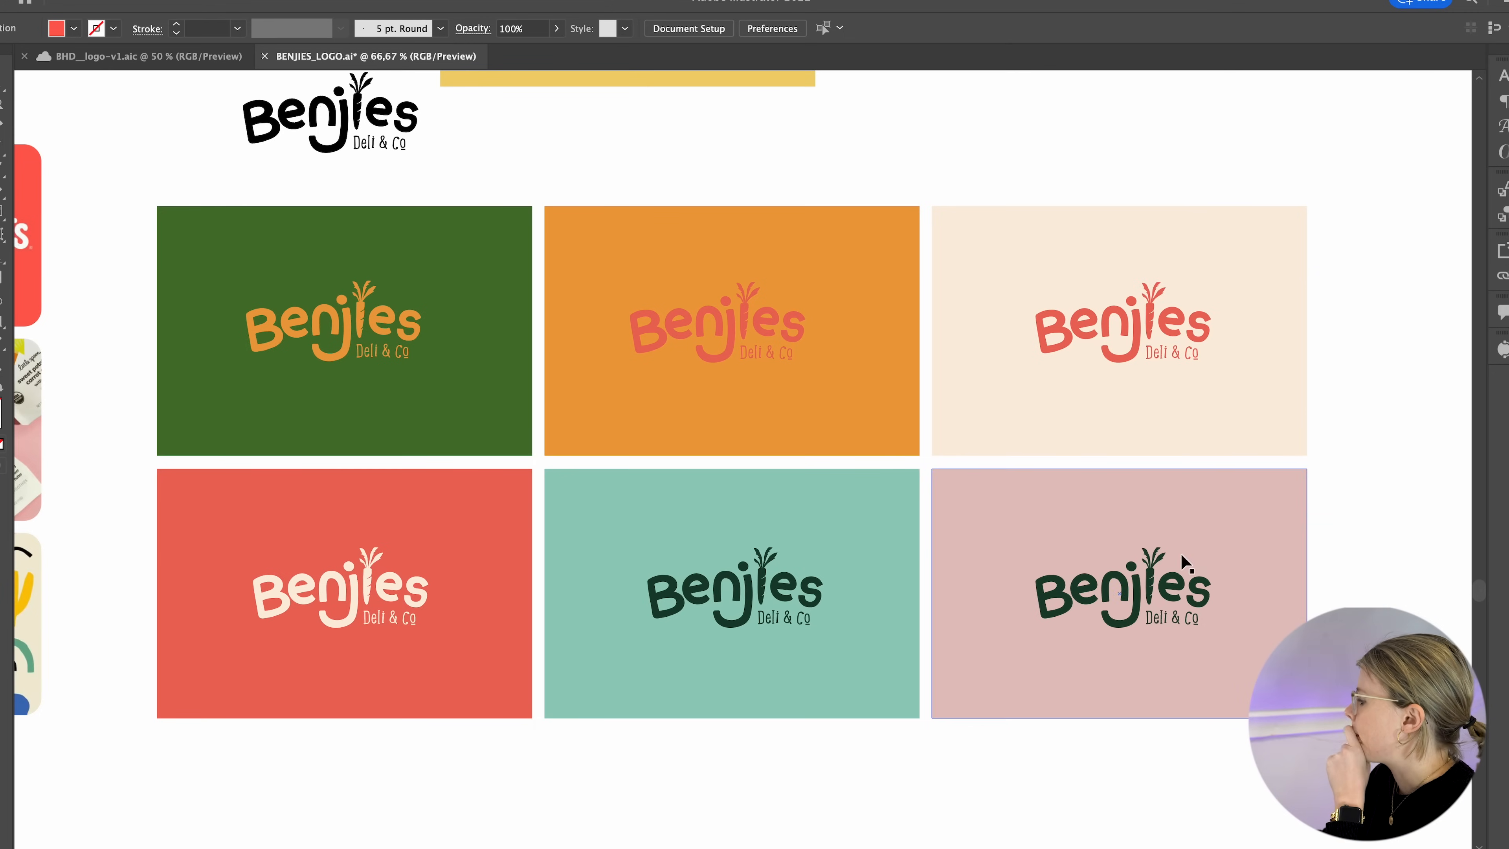
# - Delete the dusty pink background with its logo and reshape the cream background into a tall panel about 421 by 711 px
pyautogui.moveTo(1336, 505); pyautogui.dragTo(1040, 676)
pyautogui.press('Delete')
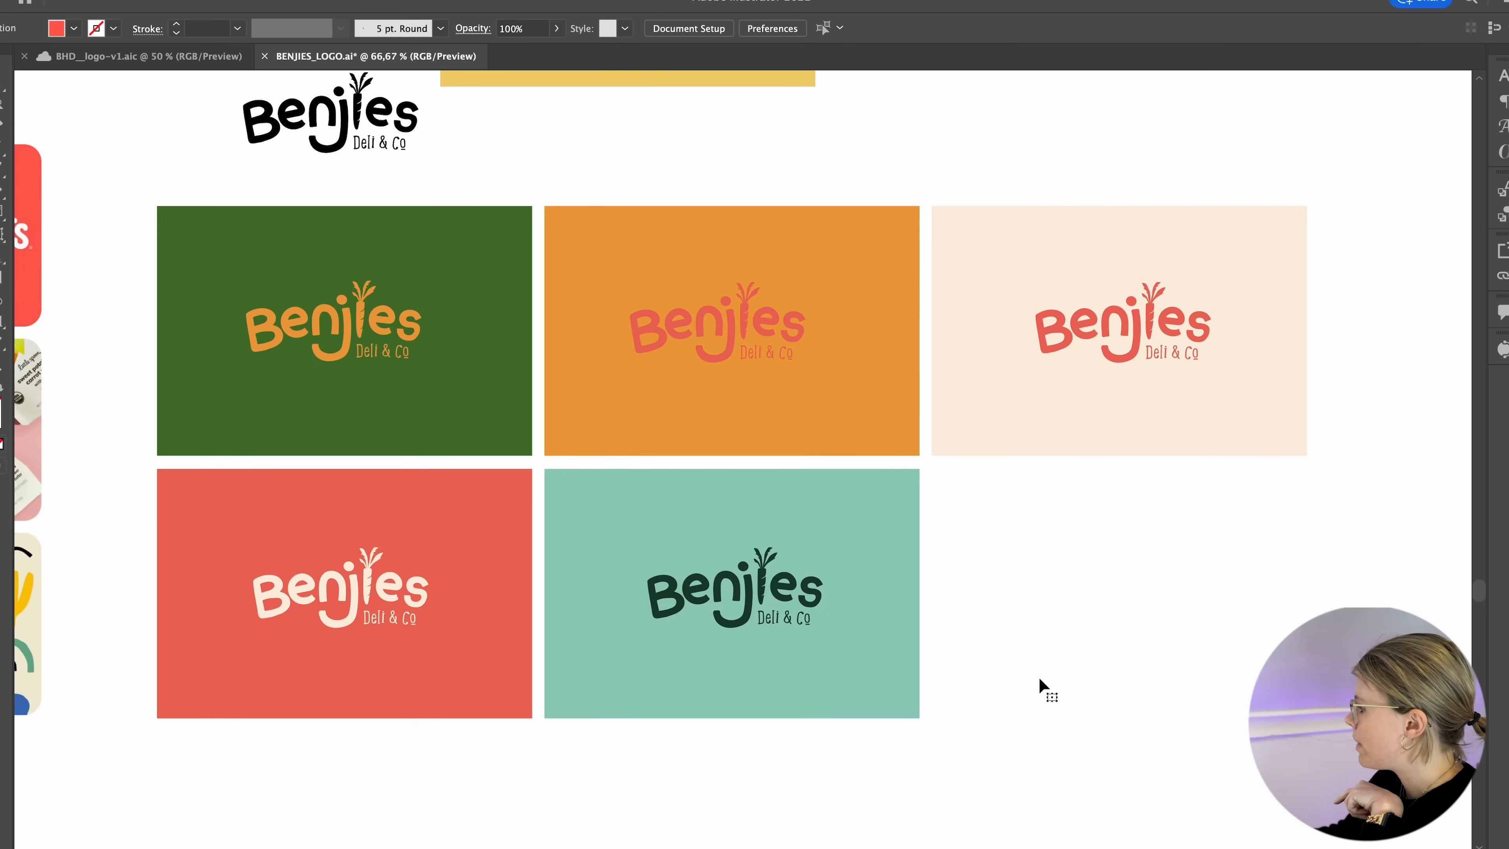
pyautogui.click(1079, 400)
pyautogui.moveTo(1123, 457); pyautogui.dragTo(1129, 724)
pyautogui.click(1050, 772)
pyautogui.click(1297, 493)
pyautogui.moveTo(1308, 467); pyautogui.dragTo(1238, 463)
pyautogui.click(1170, 470)
# - Place two logo copies down the cream panel and fill the middle one with green sampled from the green background
pyautogui.click(1034, 497)
pyautogui.moveTo(1130, 323); pyautogui.dragTo(1092, 629)
pyautogui.click(1100, 473)
pyautogui.press('i')
pyautogui.click(366, 433)
pyautogui.press('v')
# - Fill the lowest logo on the cream panel with the orange sampled from the orange background
pyautogui.click(1063, 640)
pyautogui.press('i')
pyautogui.click(875, 398)
pyautogui.press('v')
pyautogui.click(1267, 349)
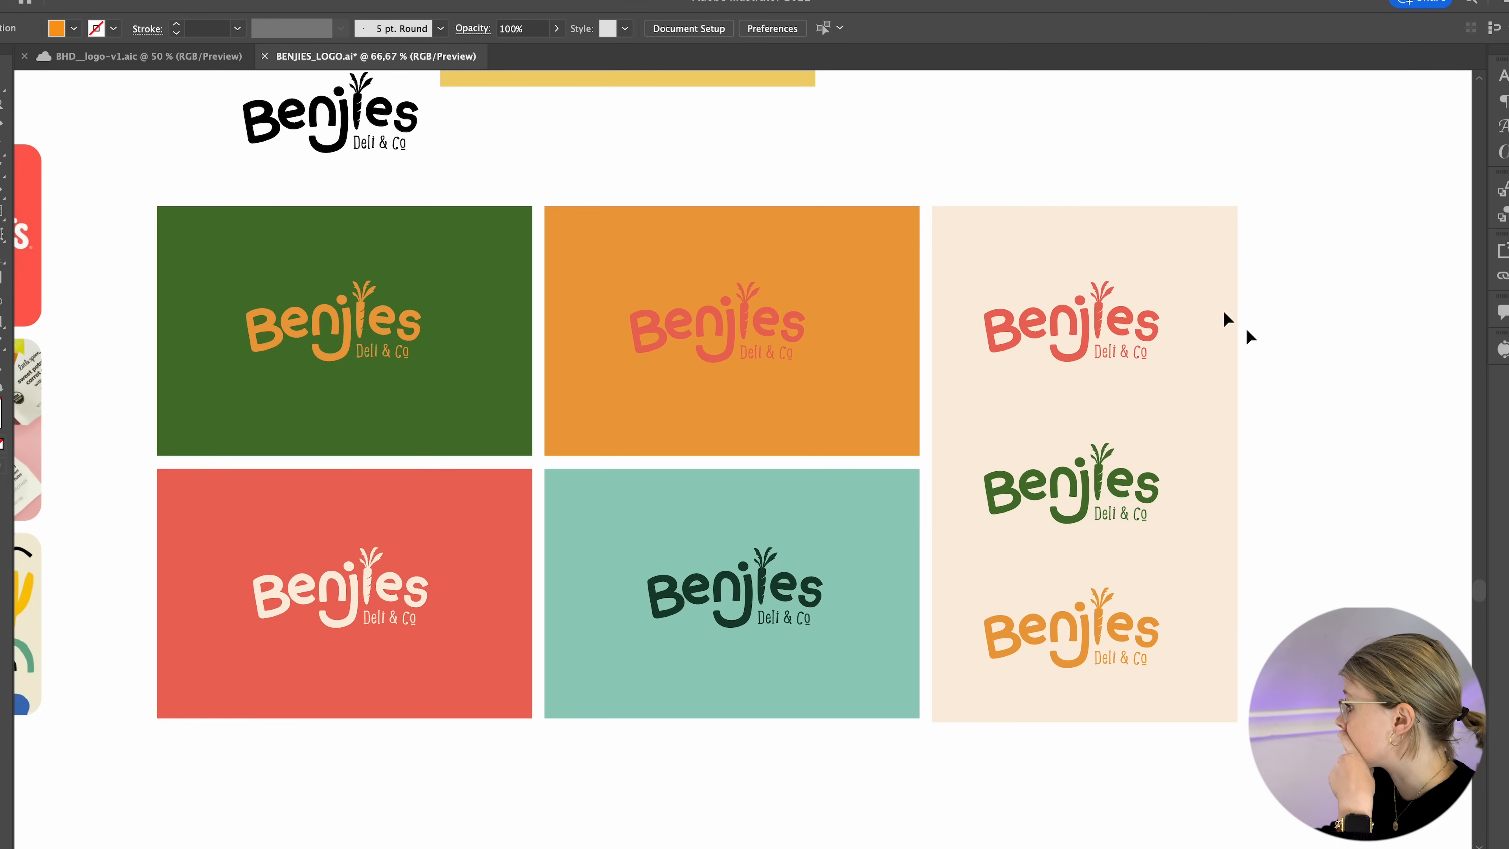
# - Extend the cream panel upward to make room above the coral logo
pyautogui.scroll(-1, 1212, 502)
pyautogui.scroll(2, 1213, 502)
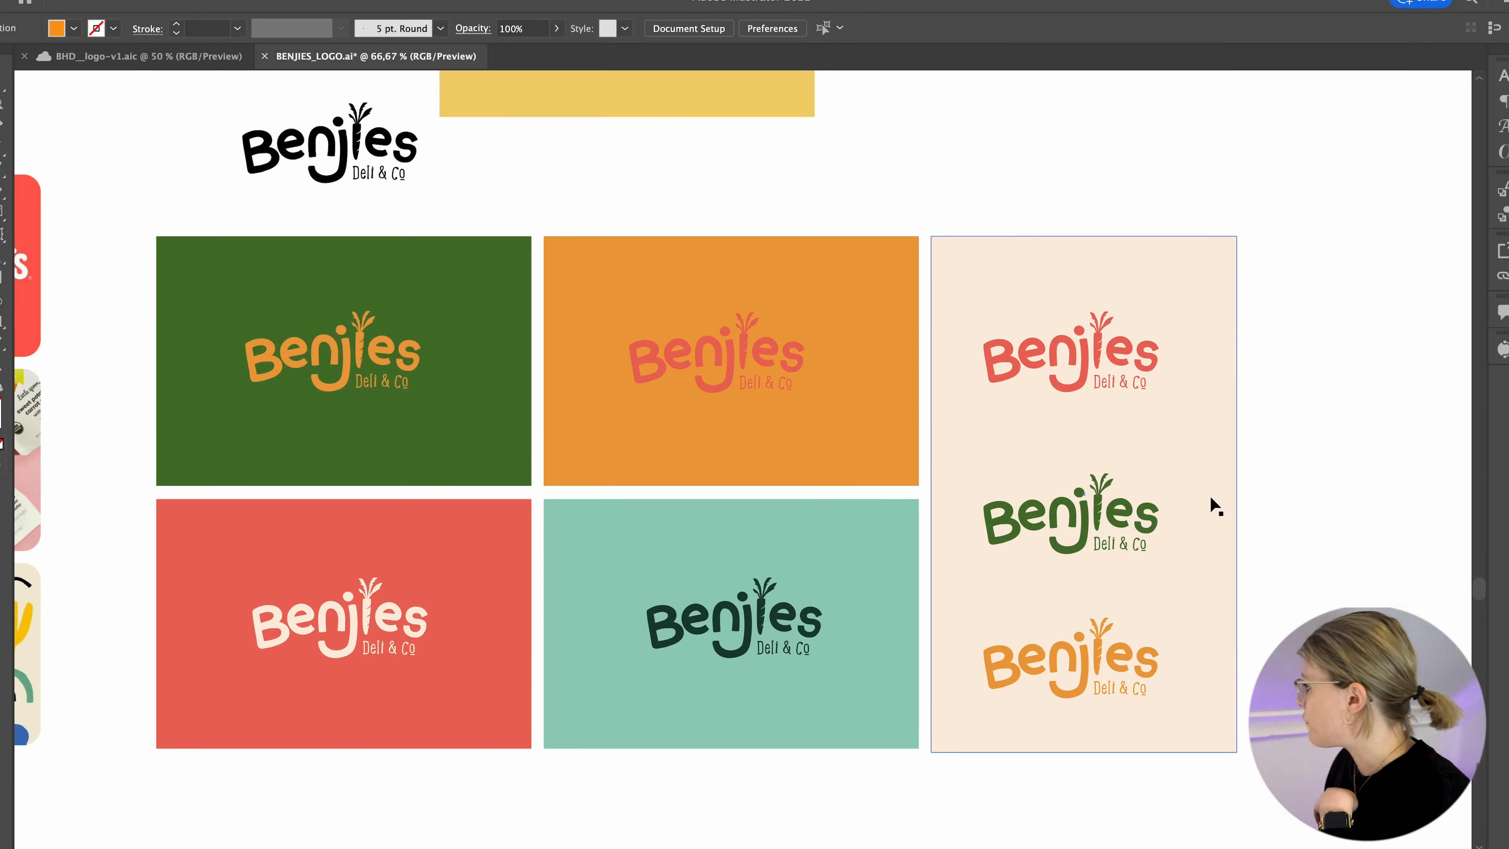
pyautogui.click(1135, 263)
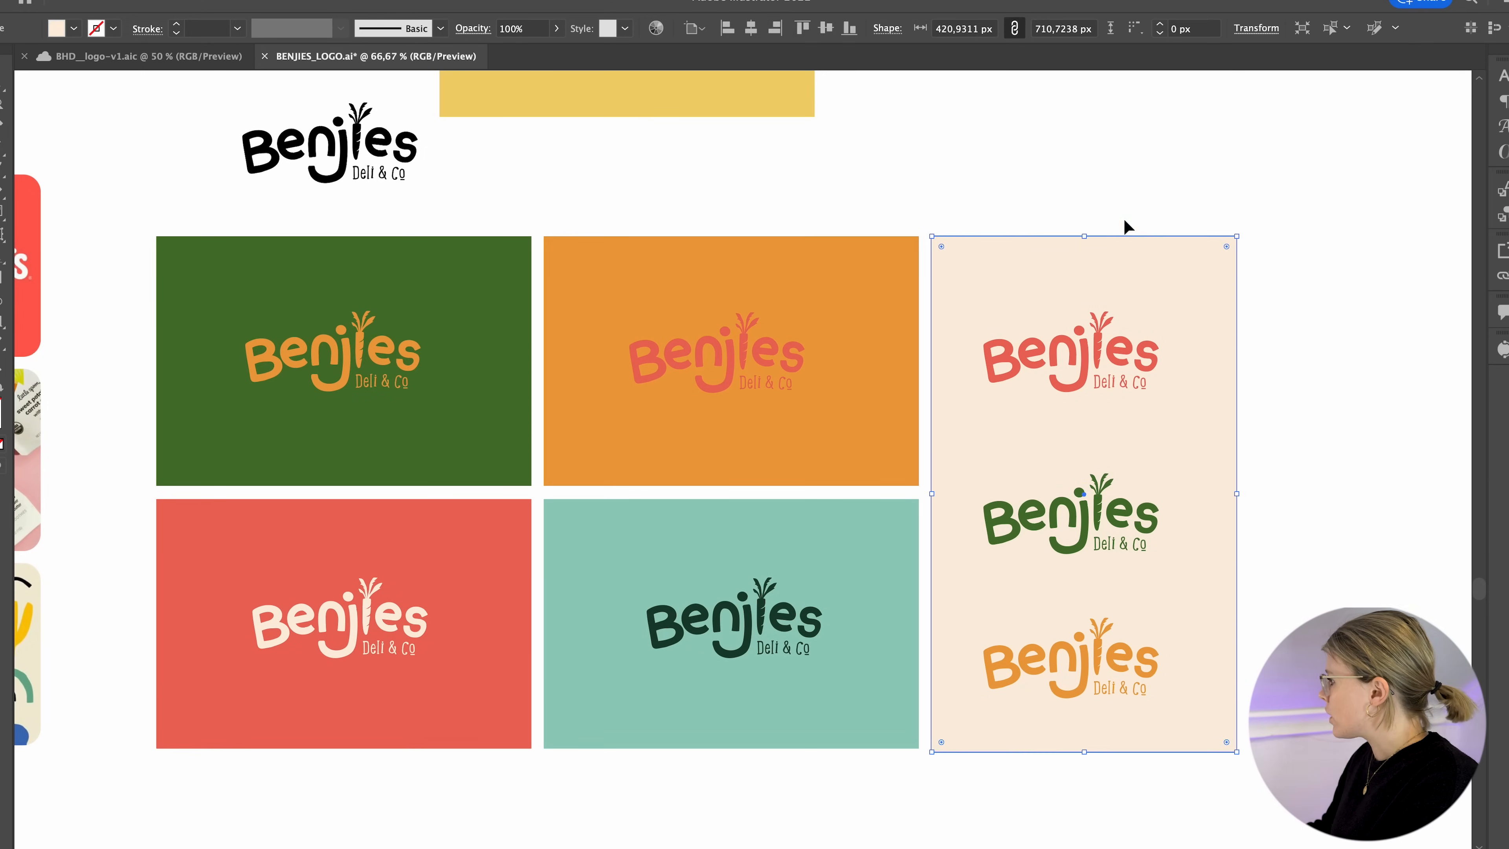
pyautogui.moveTo(1083, 236); pyautogui.dragTo(1084, 157)
pyautogui.press('super+shift+a')
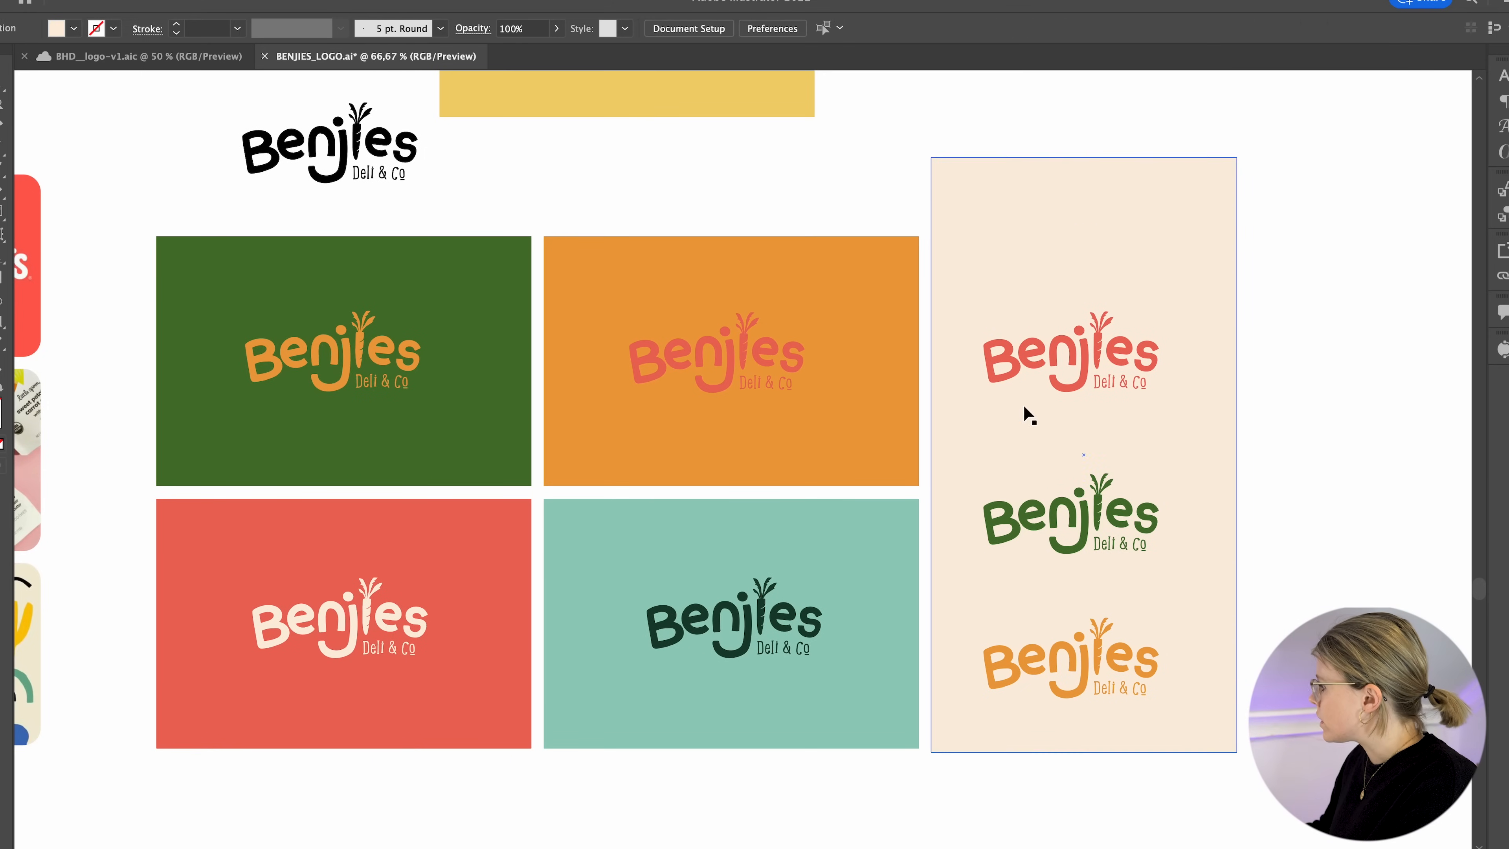
# - Add a logo copy above the coral one, fill it with the mint background's colour, and move the coral logo down for even spacing
pyautogui.moveTo(1064, 392); pyautogui.dragTo(1064, 275)
pyautogui.press('i')
pyautogui.click(883, 530)
pyautogui.press('v')
pyautogui.click(1253, 369)
pyautogui.moveTo(1100, 355); pyautogui.dragTo(1100, 381)
pyautogui.click(1279, 337)
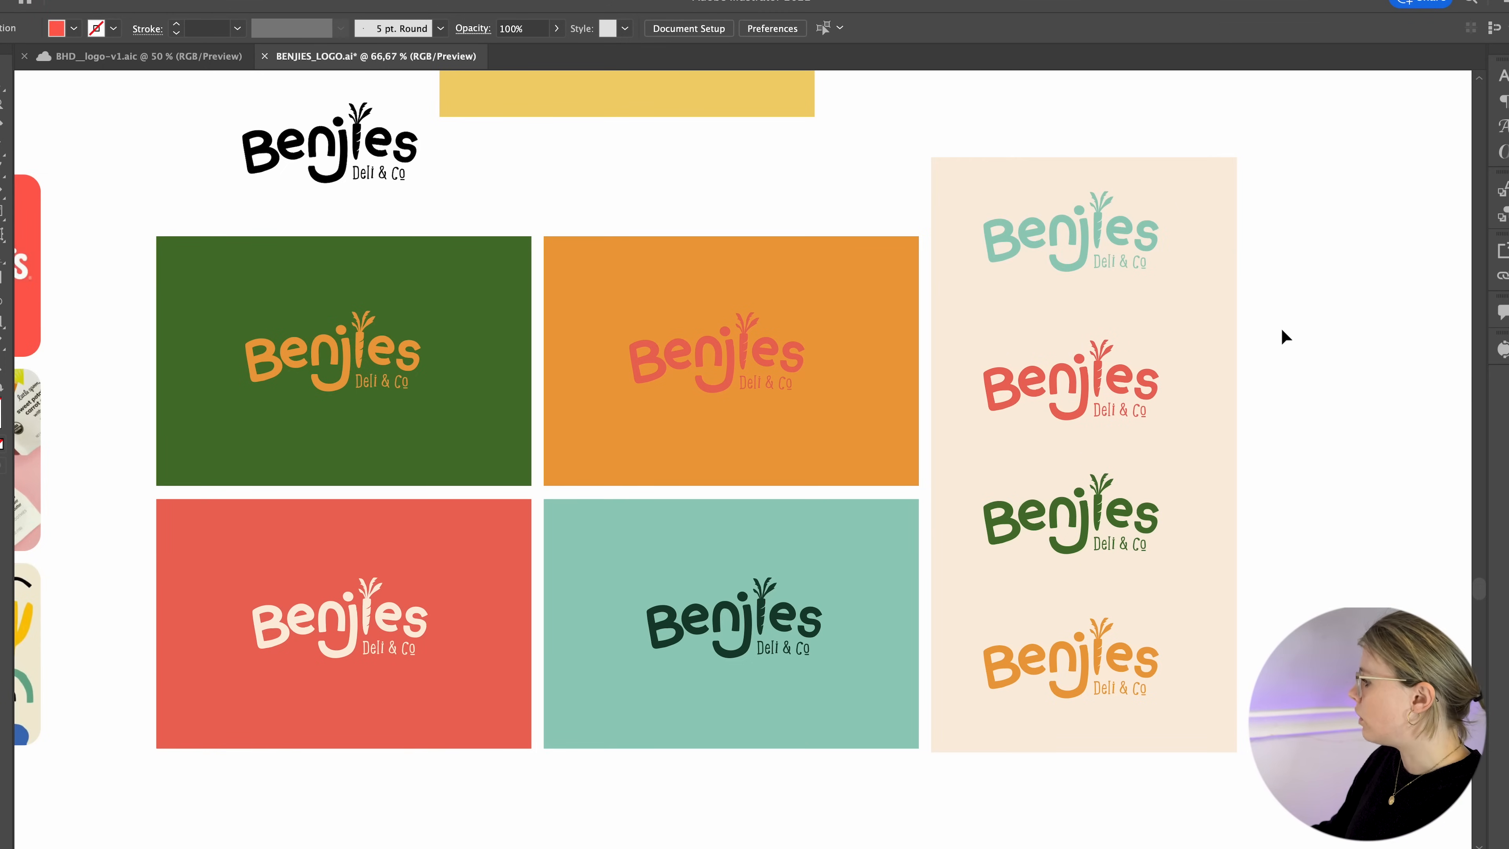
# - Fill the logo on the orange background with the cream sampled from the tall cream panel
pyautogui.click(728, 352)
pyautogui.scroll(-1, 772, 363)
pyautogui.press('i')
pyautogui.click(1223, 327)
pyautogui.press('v')
pyautogui.click(1300, 353)
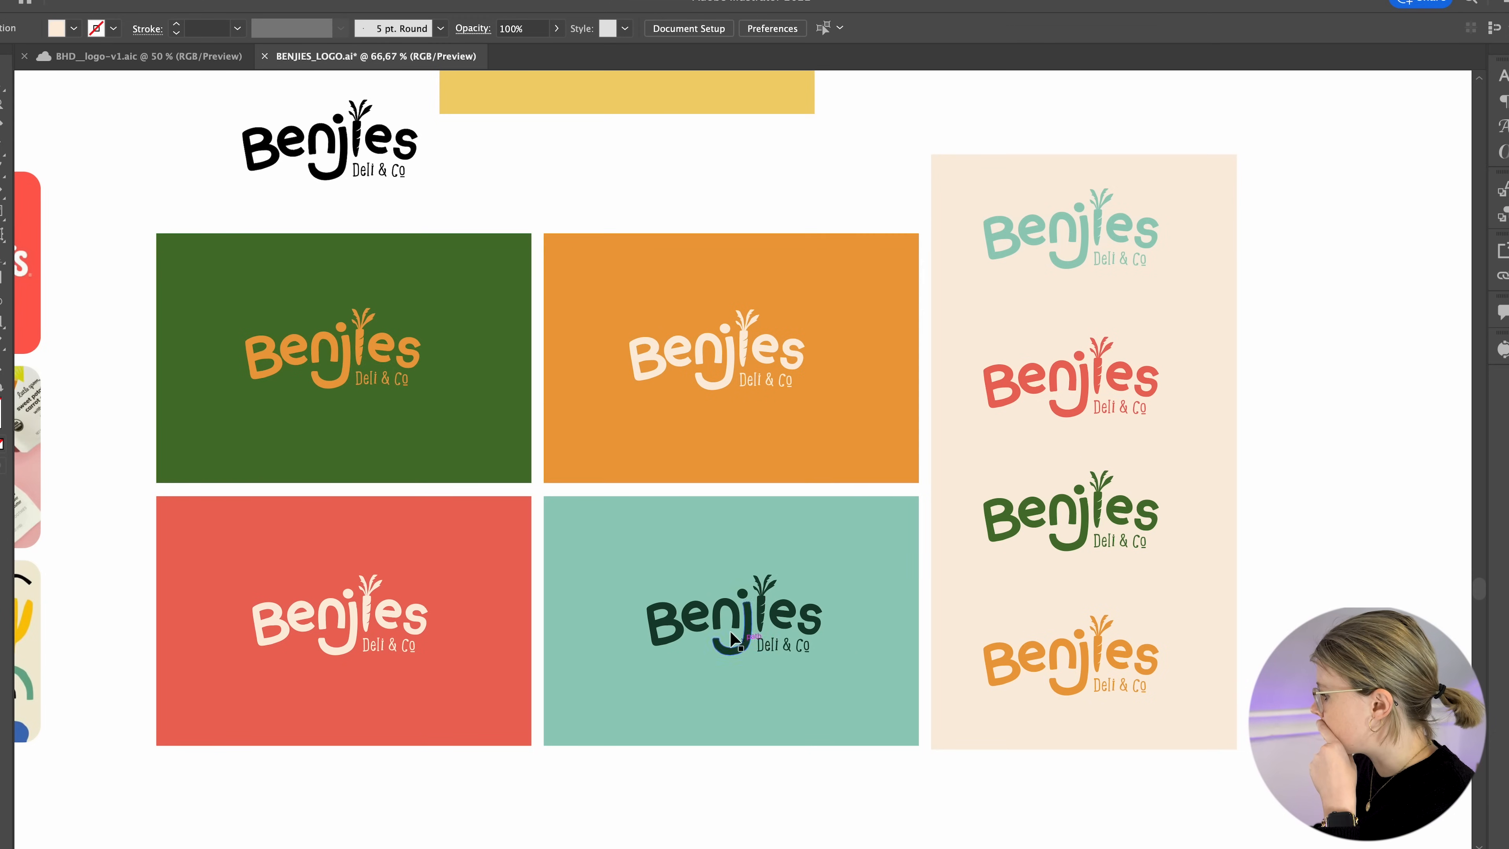
pyautogui.scroll(2, 1332, 591)
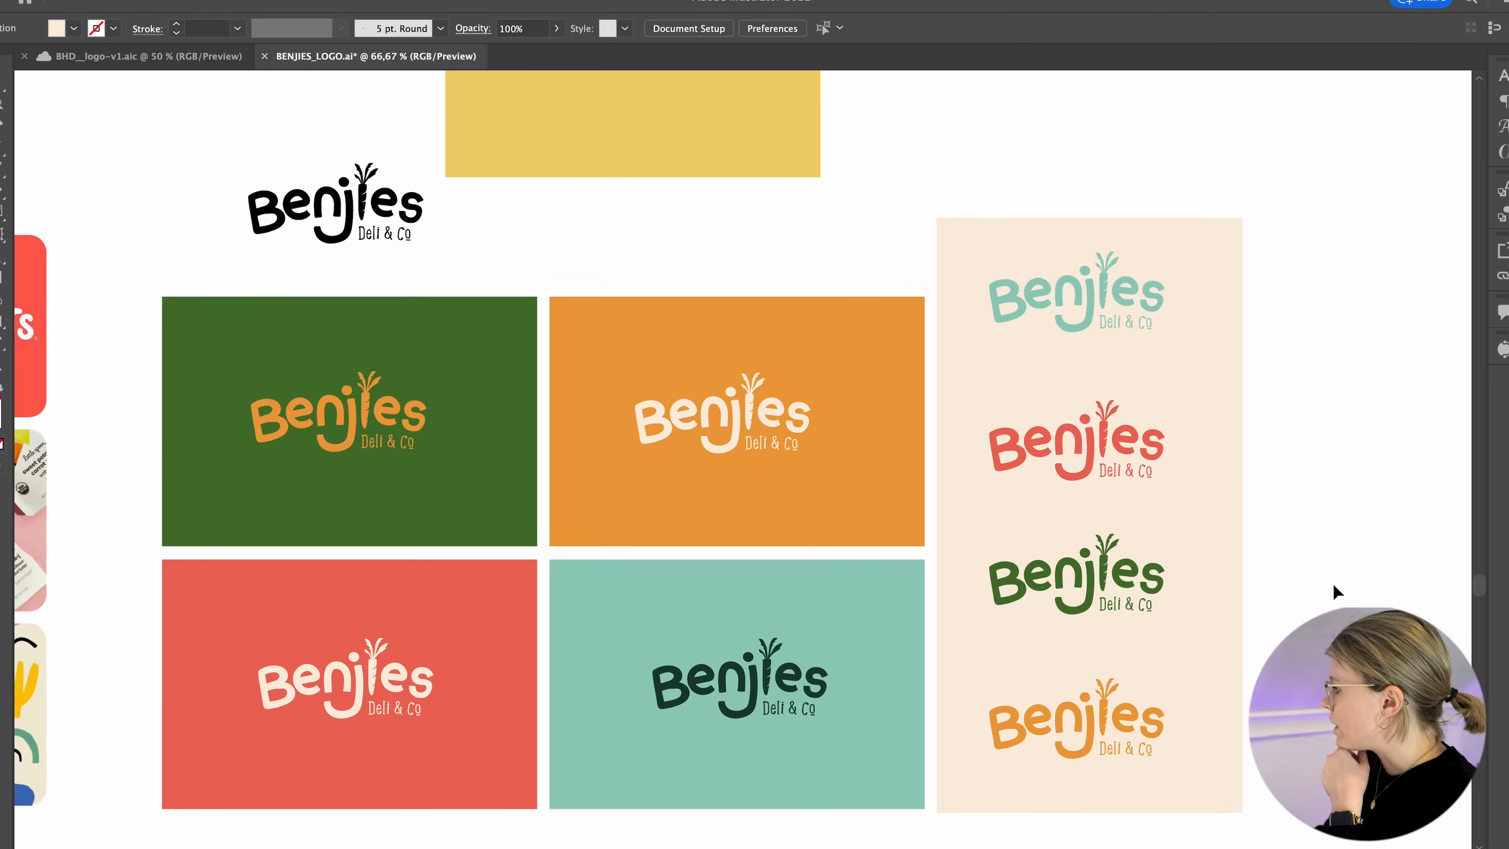
pyautogui.scroll(-1, 1332, 591)
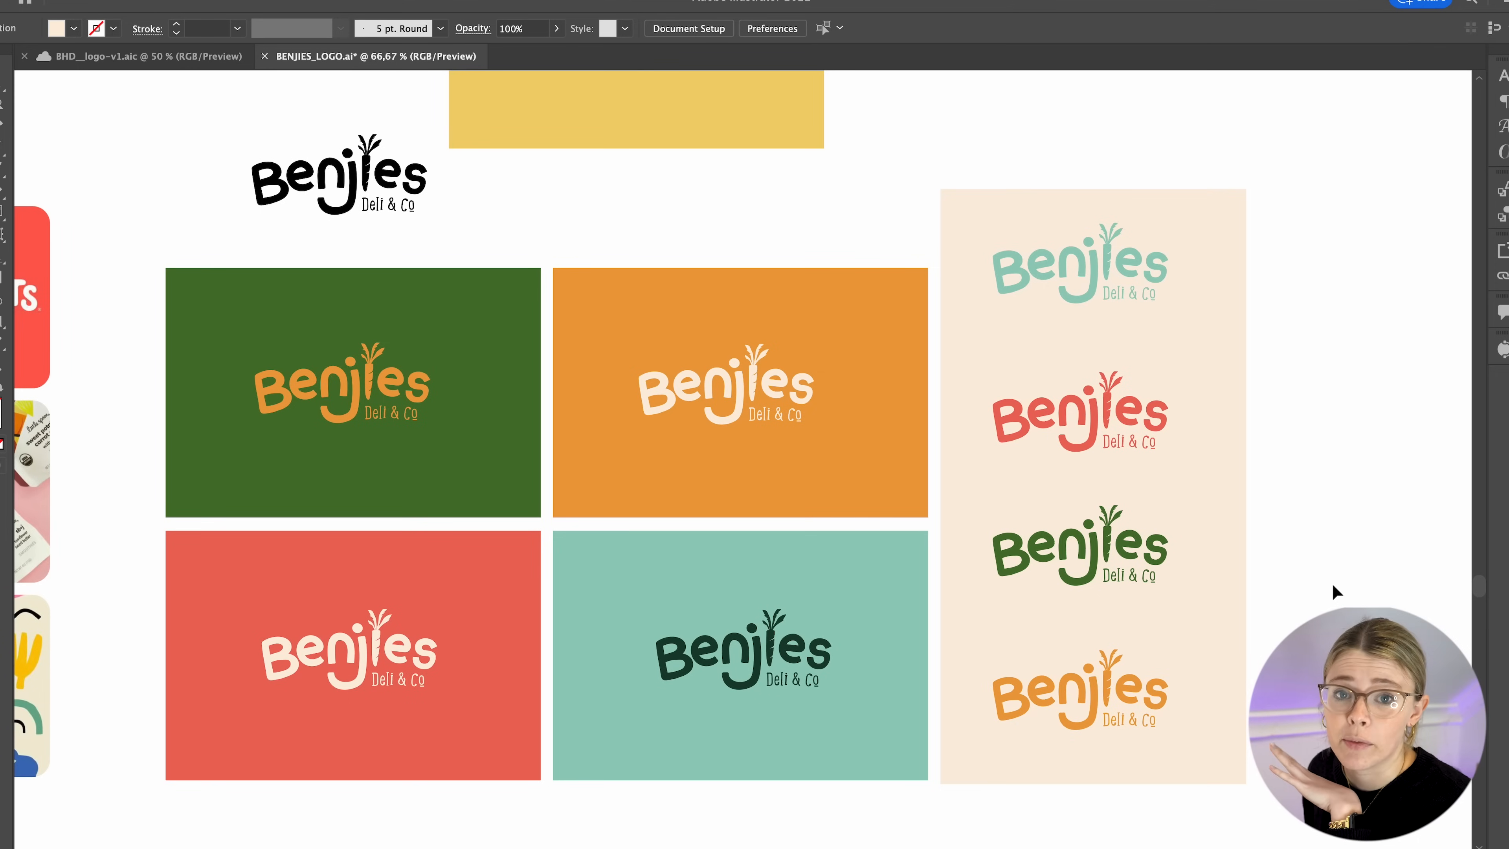
# - Duplicate the dark green logo from the mint background onto the empty canvas beyond the cream panel
pyautogui.scroll(-2, 1238, 489)
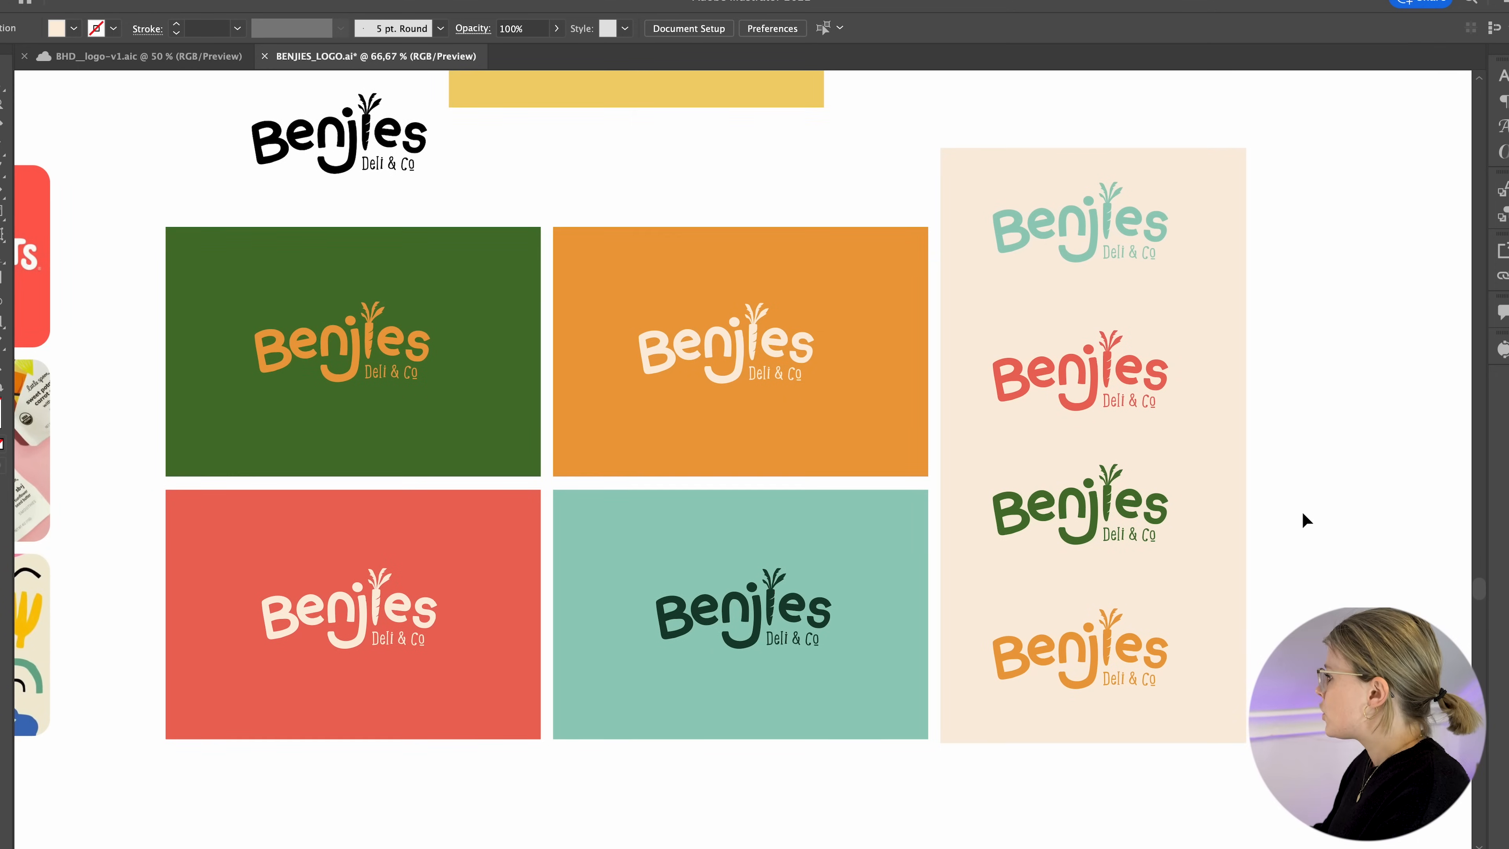
pyautogui.hscroll(10, 1301, 511)
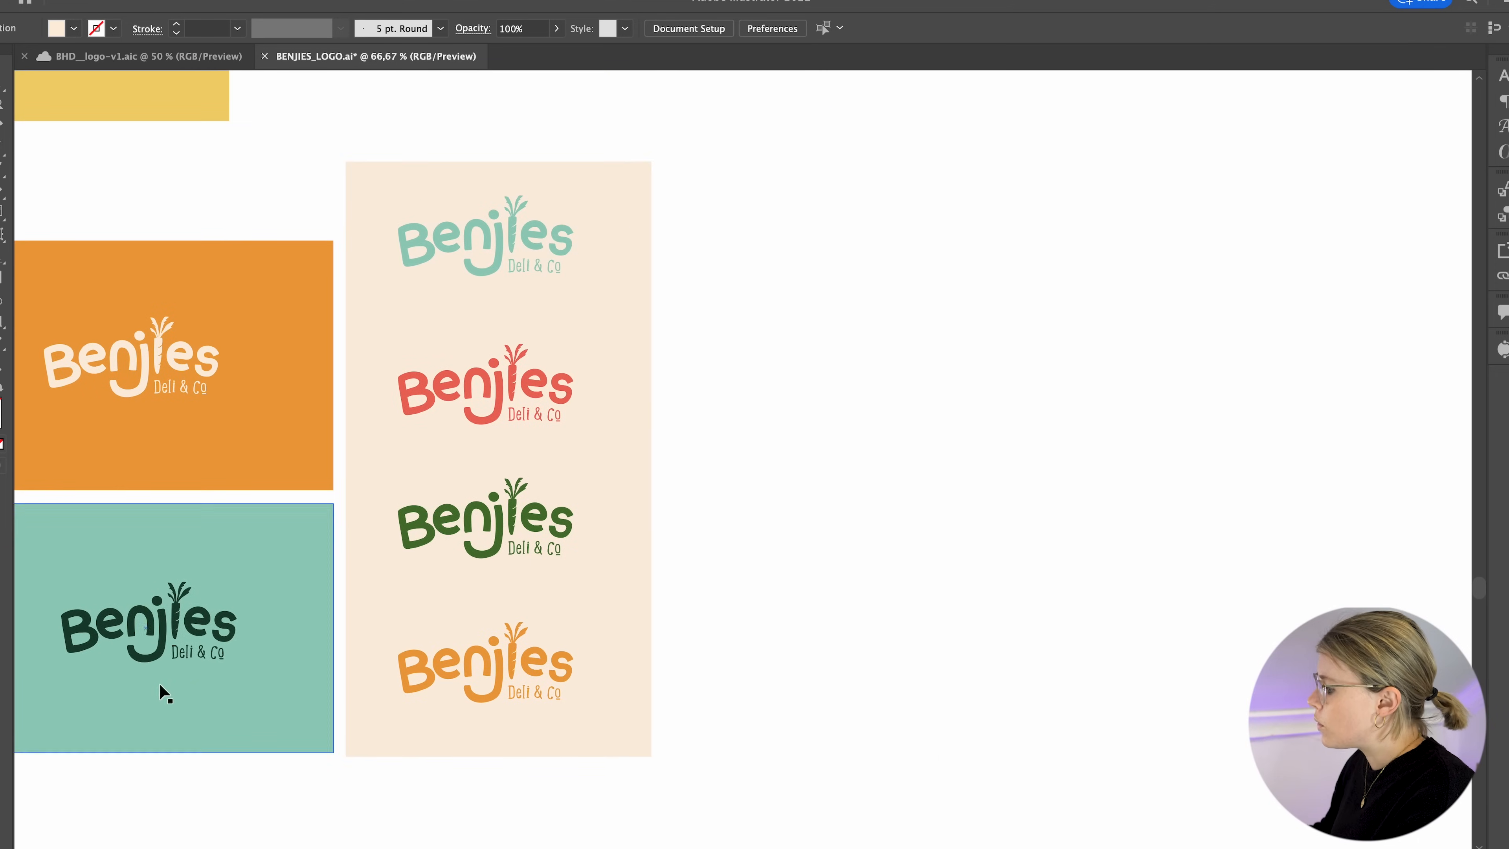
pyautogui.moveTo(178, 618); pyautogui.dragTo(962, 434)
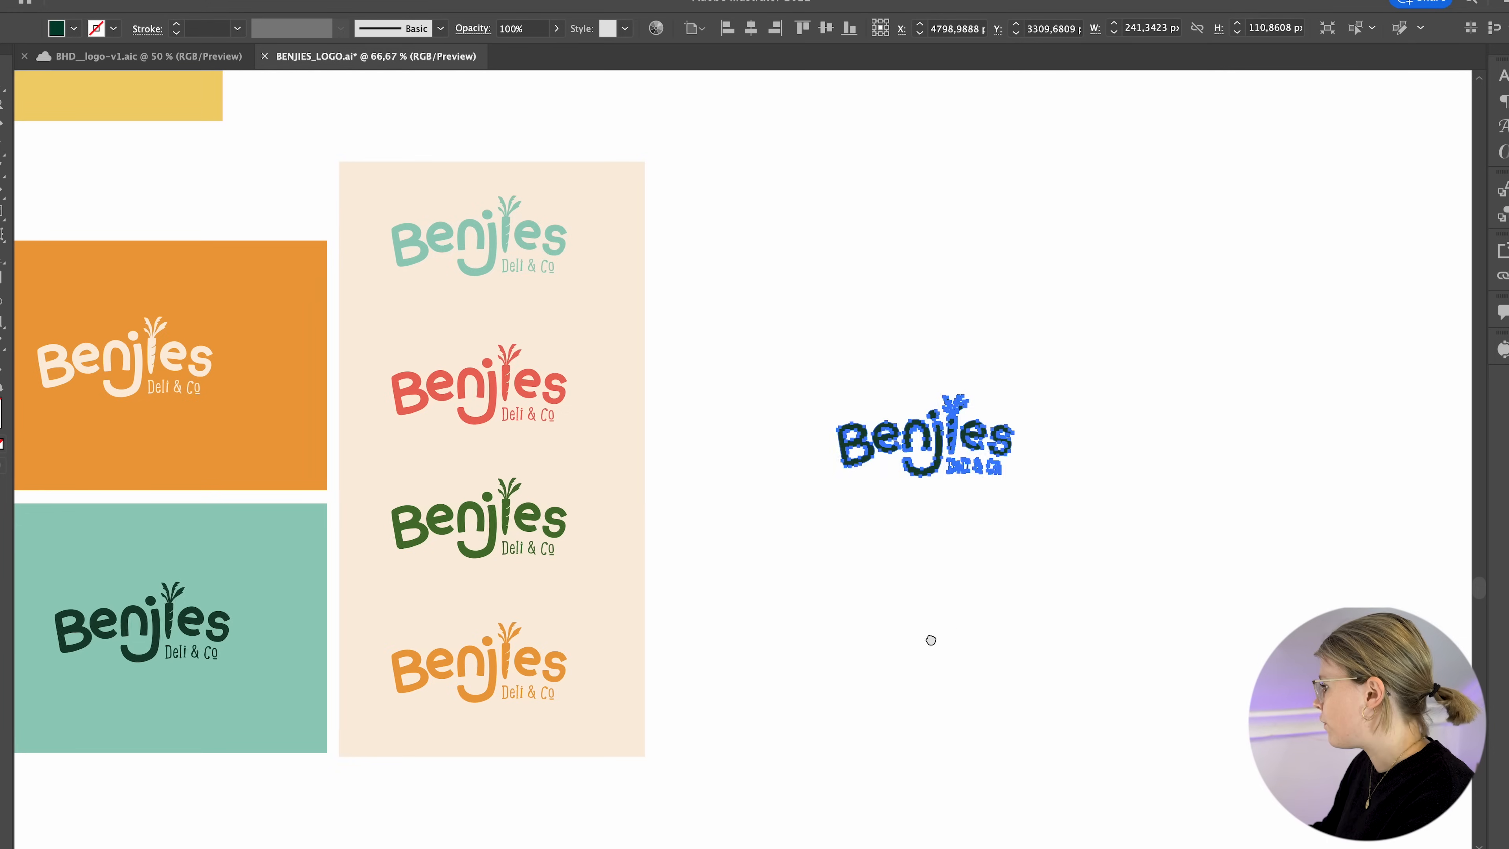
# - Widen the cream panel to about 1180 px so it extends behind the dark green copy, and move that logo closer to the panel's centre
pyautogui.hscroll(4, 930, 637)
pyautogui.click(392, 427)
pyautogui.moveTo(393, 456); pyautogui.dragTo(943, 457)
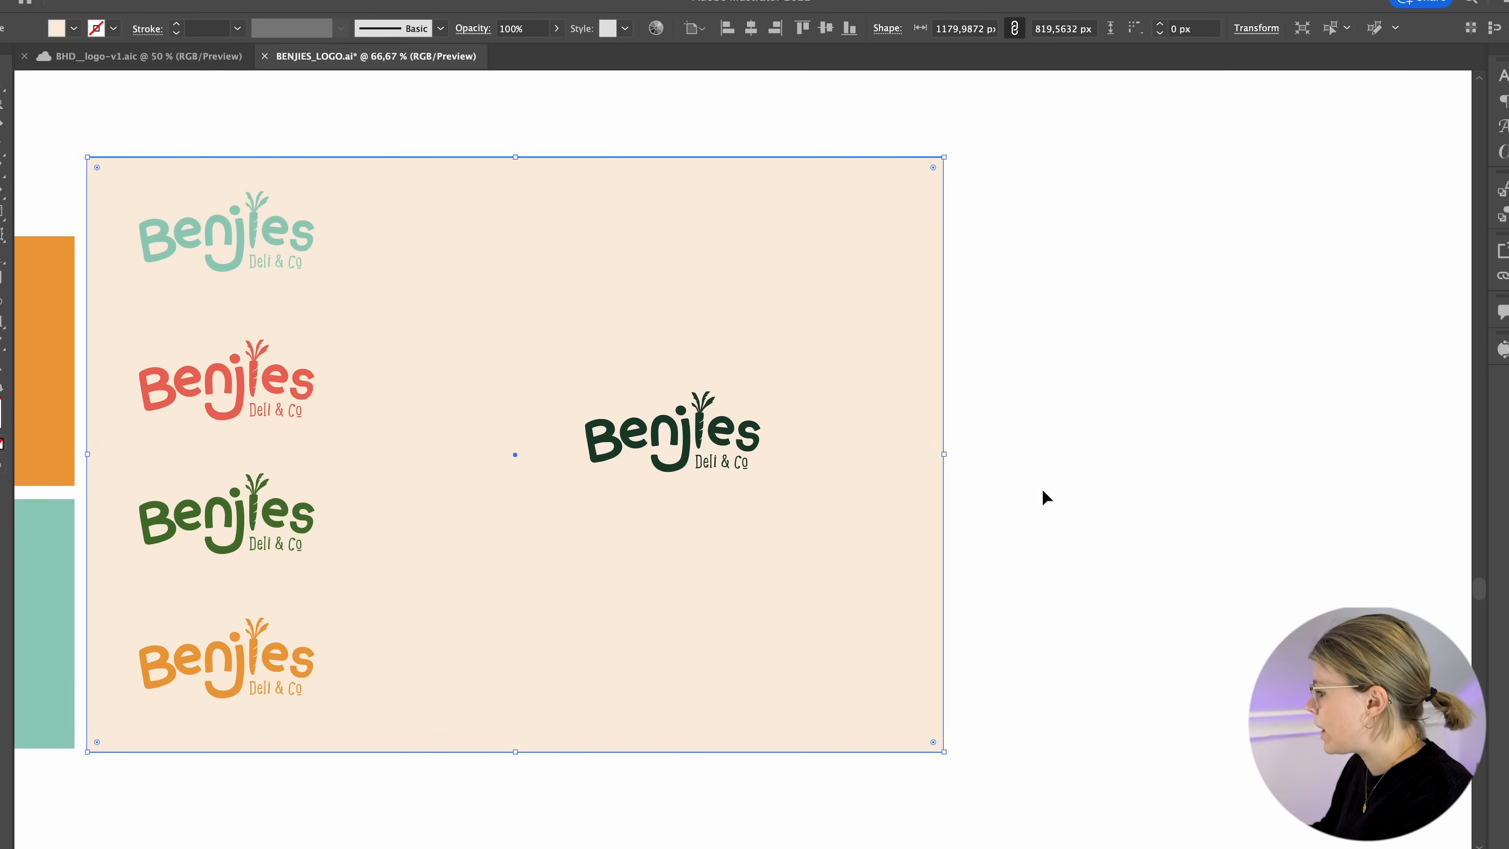
pyautogui.click(1044, 495)
pyautogui.moveTo(669, 431); pyautogui.dragTo(615, 454)
pyautogui.click(987, 507)
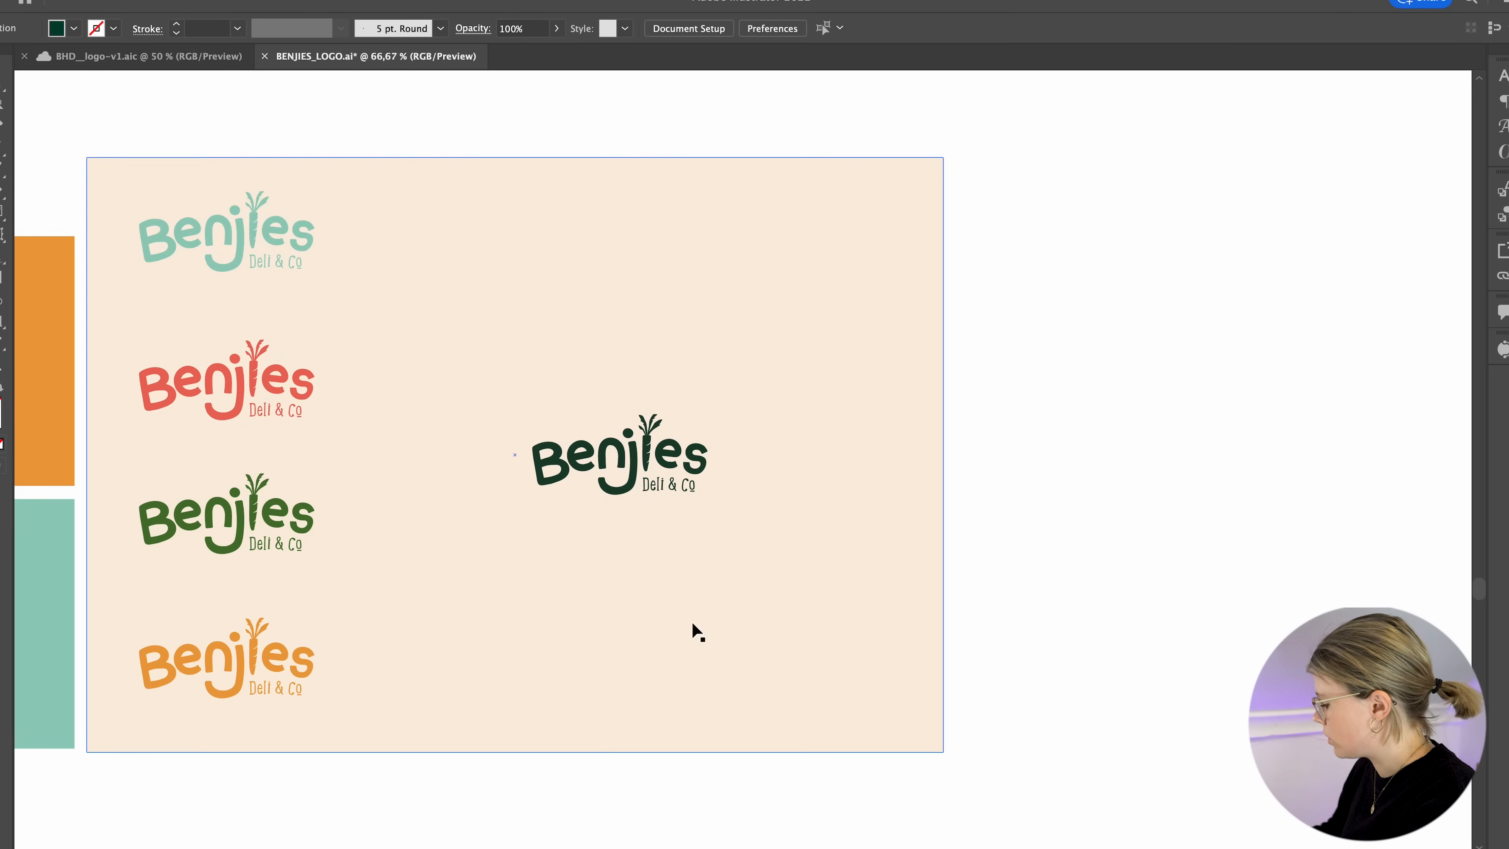
# - Open the dark green logo's group on the cream panel in isolation to work on its carrot
pyautogui.press('super+plus')
pyautogui.moveTo(503, 603); pyautogui.dragTo(755, 530)
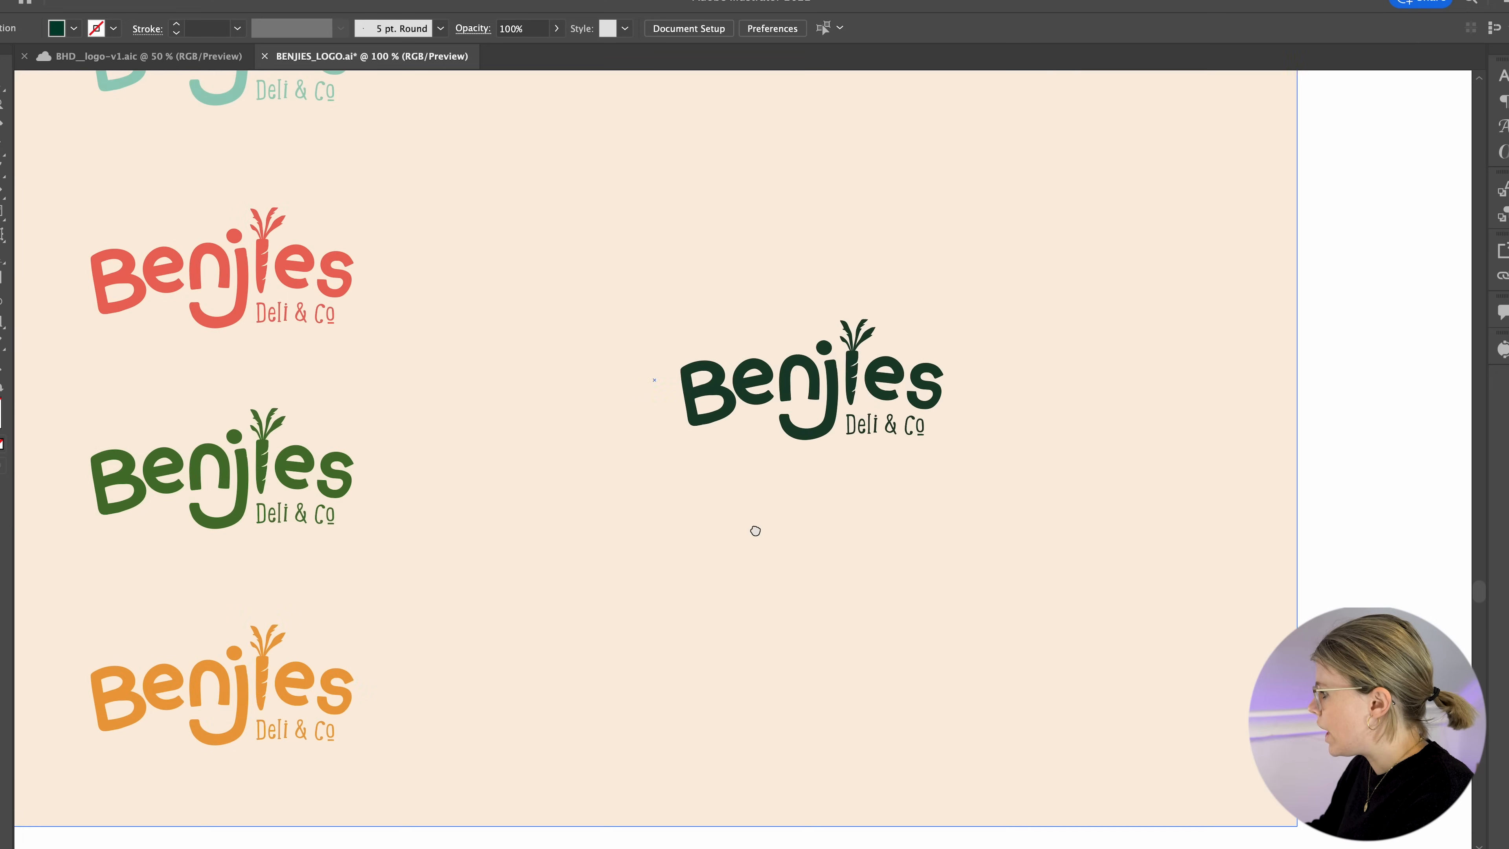
pyautogui.doubleClick(855, 365)
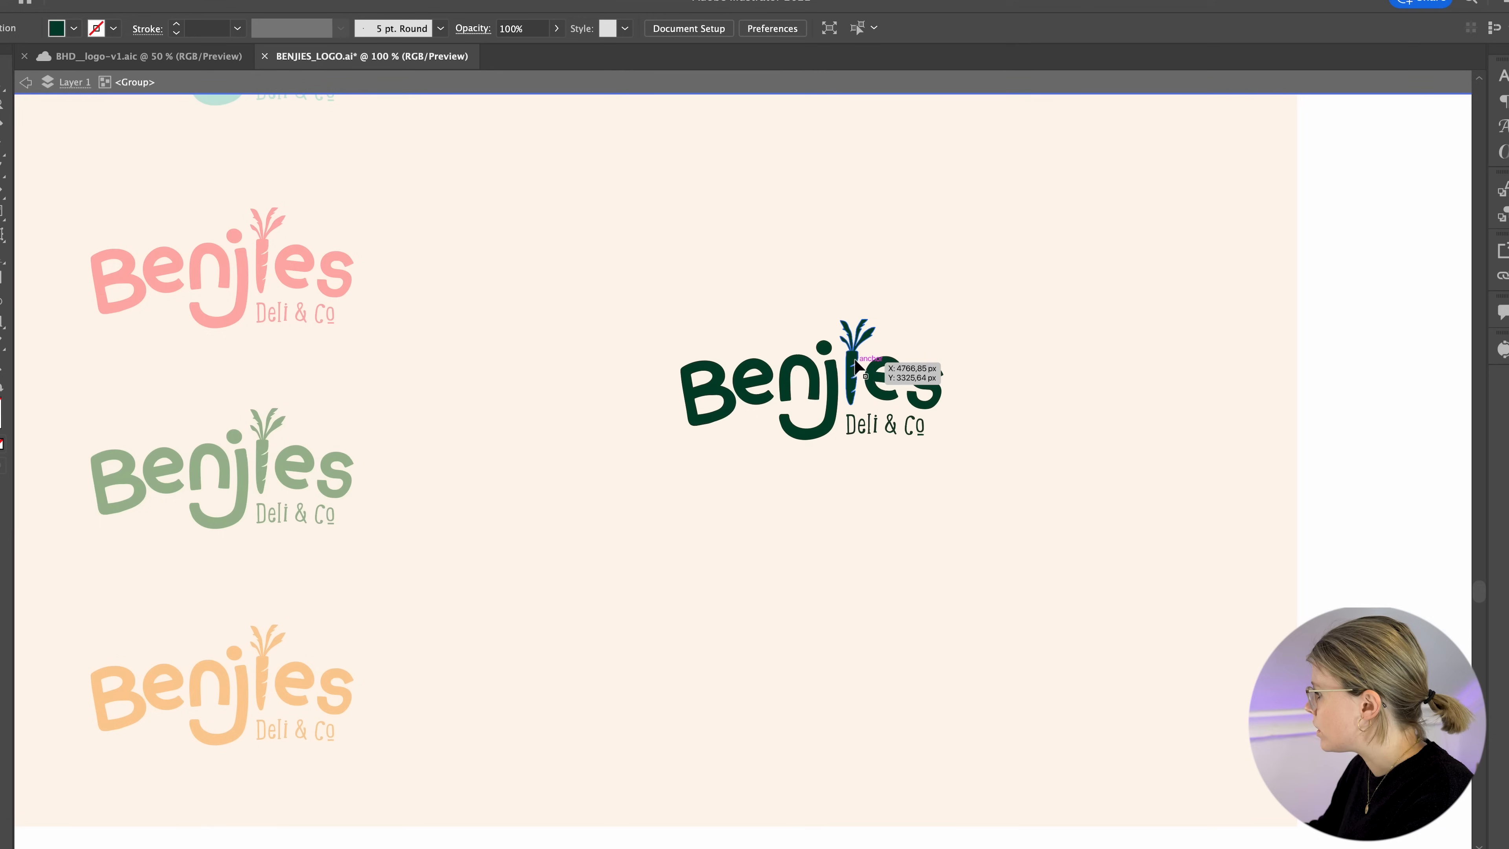
pyautogui.click(987, 304)
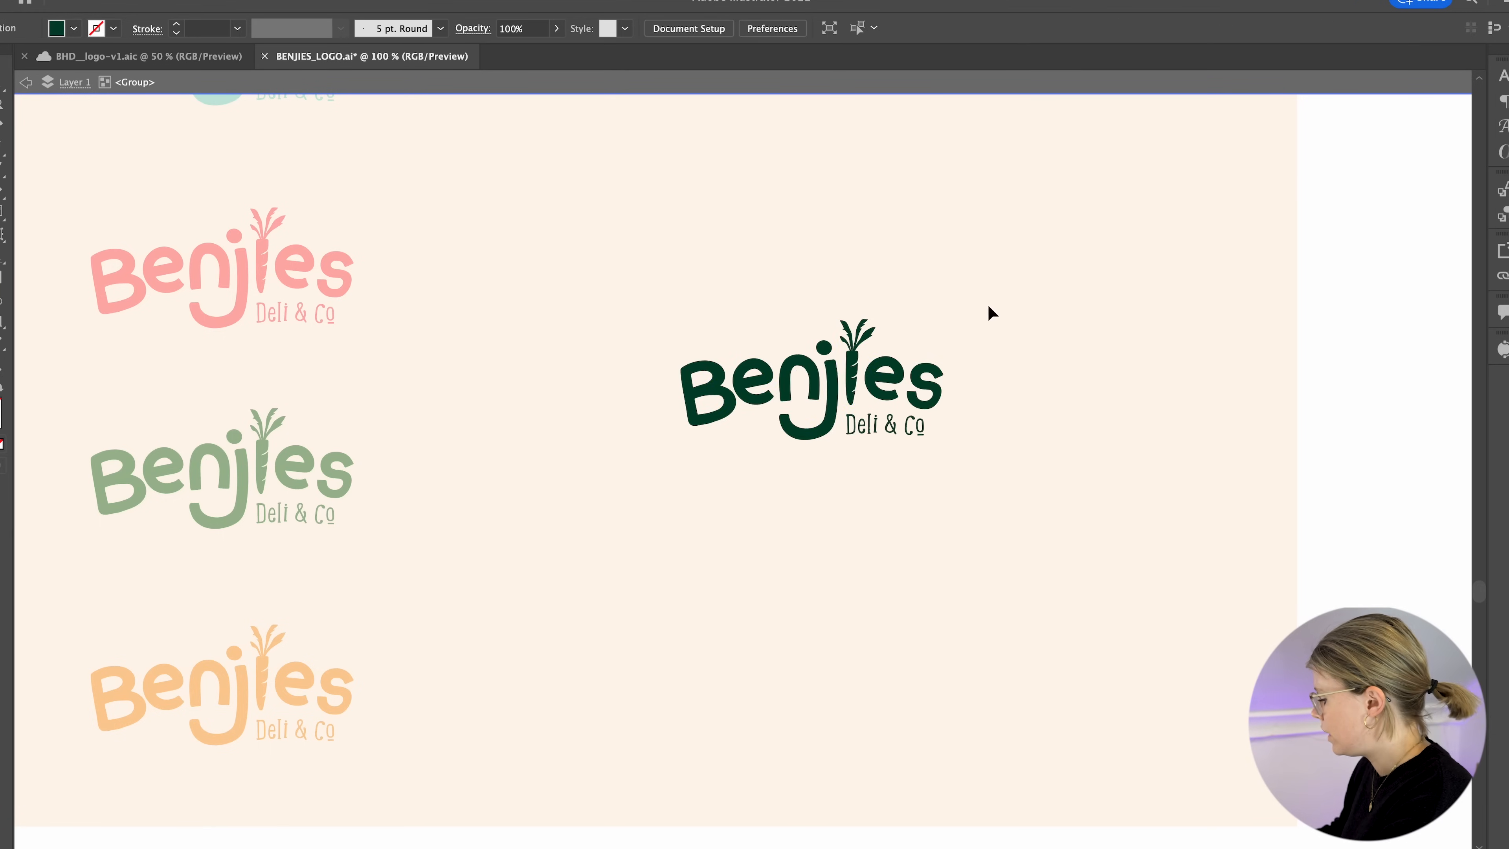
pyautogui.press('super+plus')
pyautogui.press('super+plus')
pyautogui.press('super+plus')
pyautogui.rightClick(988, 308)
pyautogui.click(474, 710)
pyautogui.moveTo(1041, 389); pyautogui.dragTo(605, 690)
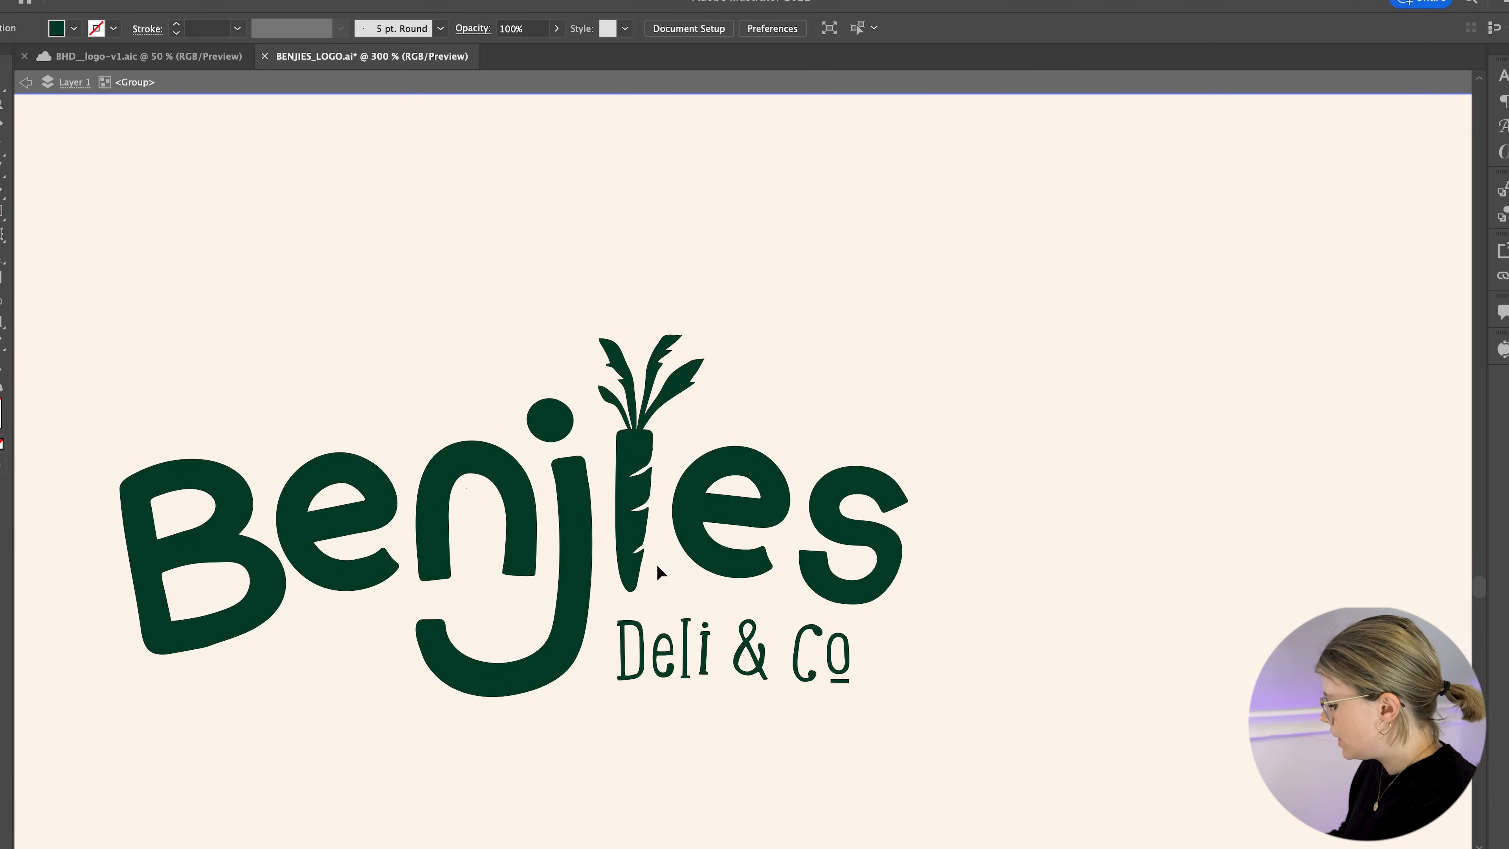
pyautogui.press('super+plus')
pyautogui.press('super+plus')
pyautogui.moveTo(576, 449); pyautogui.dragTo(637, 378)
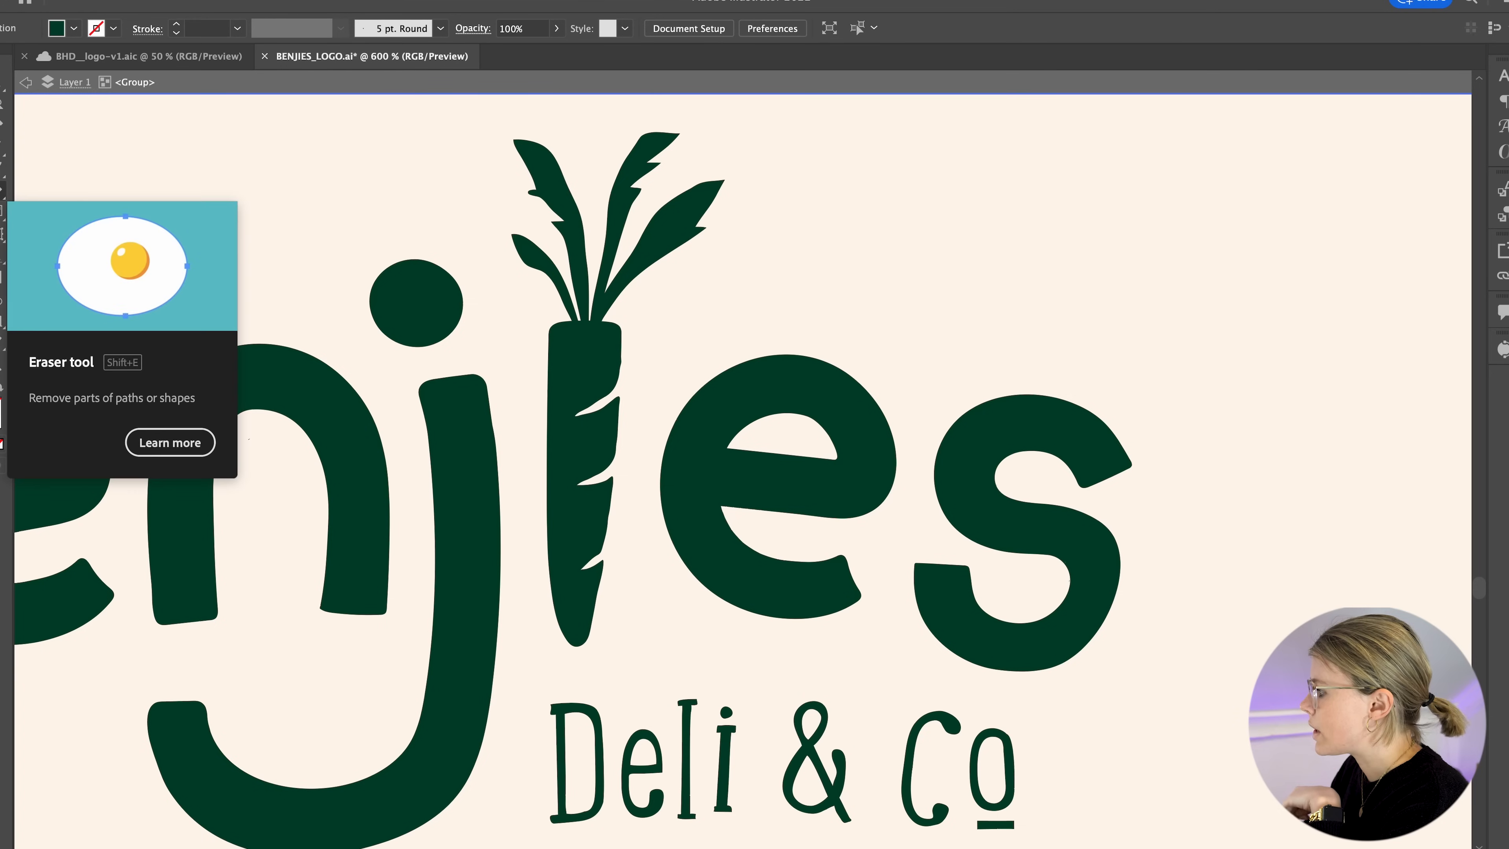
# - Draw a freehand line about 19 px wide across the top of the carrot body, with a 1 pt dark green stroke and no fill
pyautogui.click(1, 190)
pyautogui.press('super+equal')
pyautogui.press('super+equal')
pyautogui.press('super+equal')
pyautogui.moveTo(335, 223)
pyautogui.mouseDown()
pyautogui.moveTo(525, 455)
pyautogui.moveTo(677, 605)
pyautogui.mouseUp()
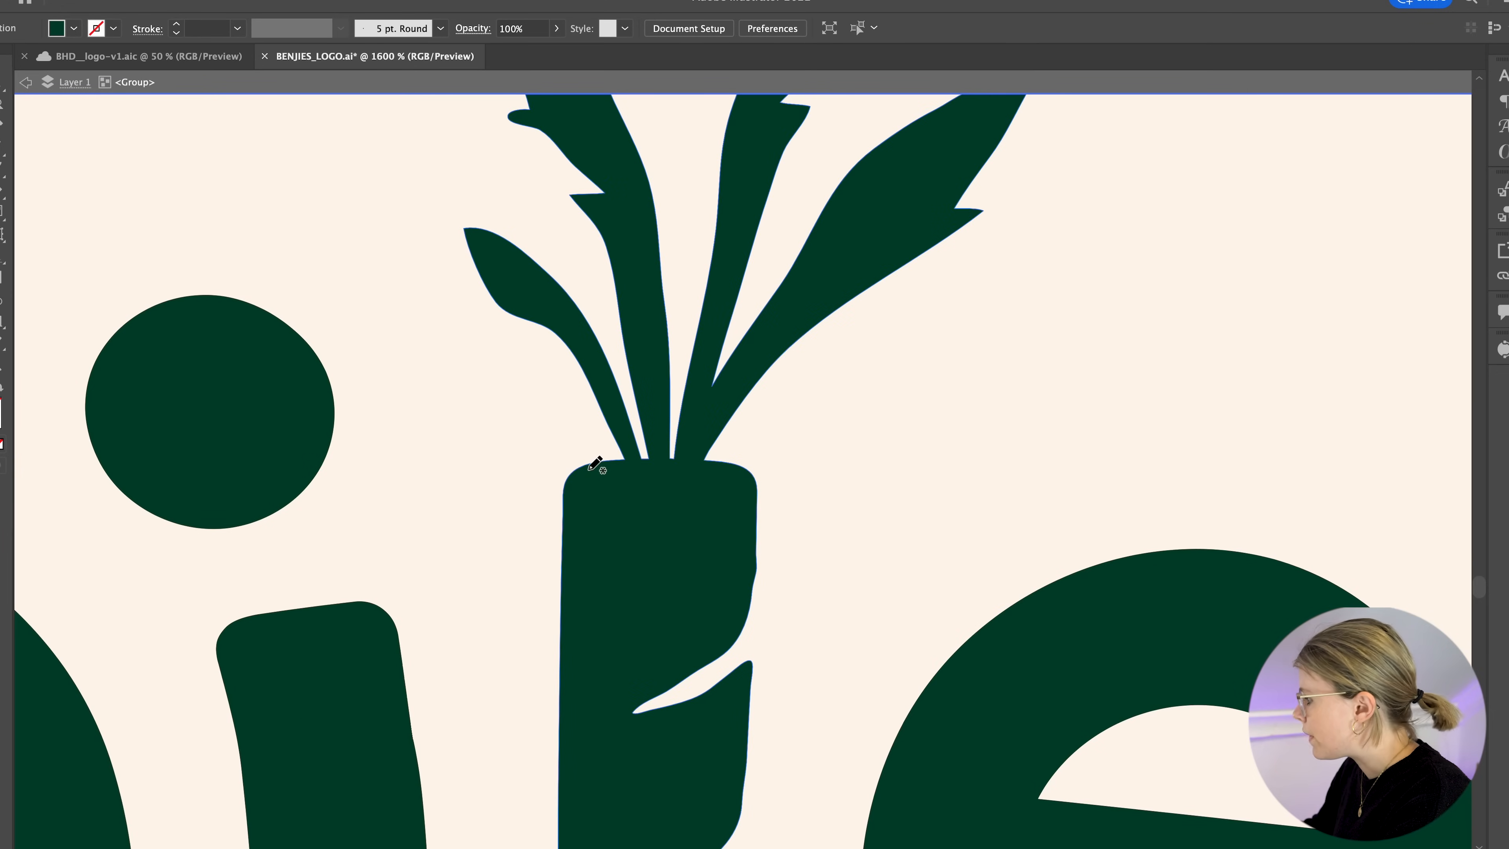
pyautogui.moveTo(506, 482)
pyautogui.mouseDown()
pyautogui.moveTo(599, 460)
pyautogui.moveTo(837, 462)
pyautogui.mouseUp()
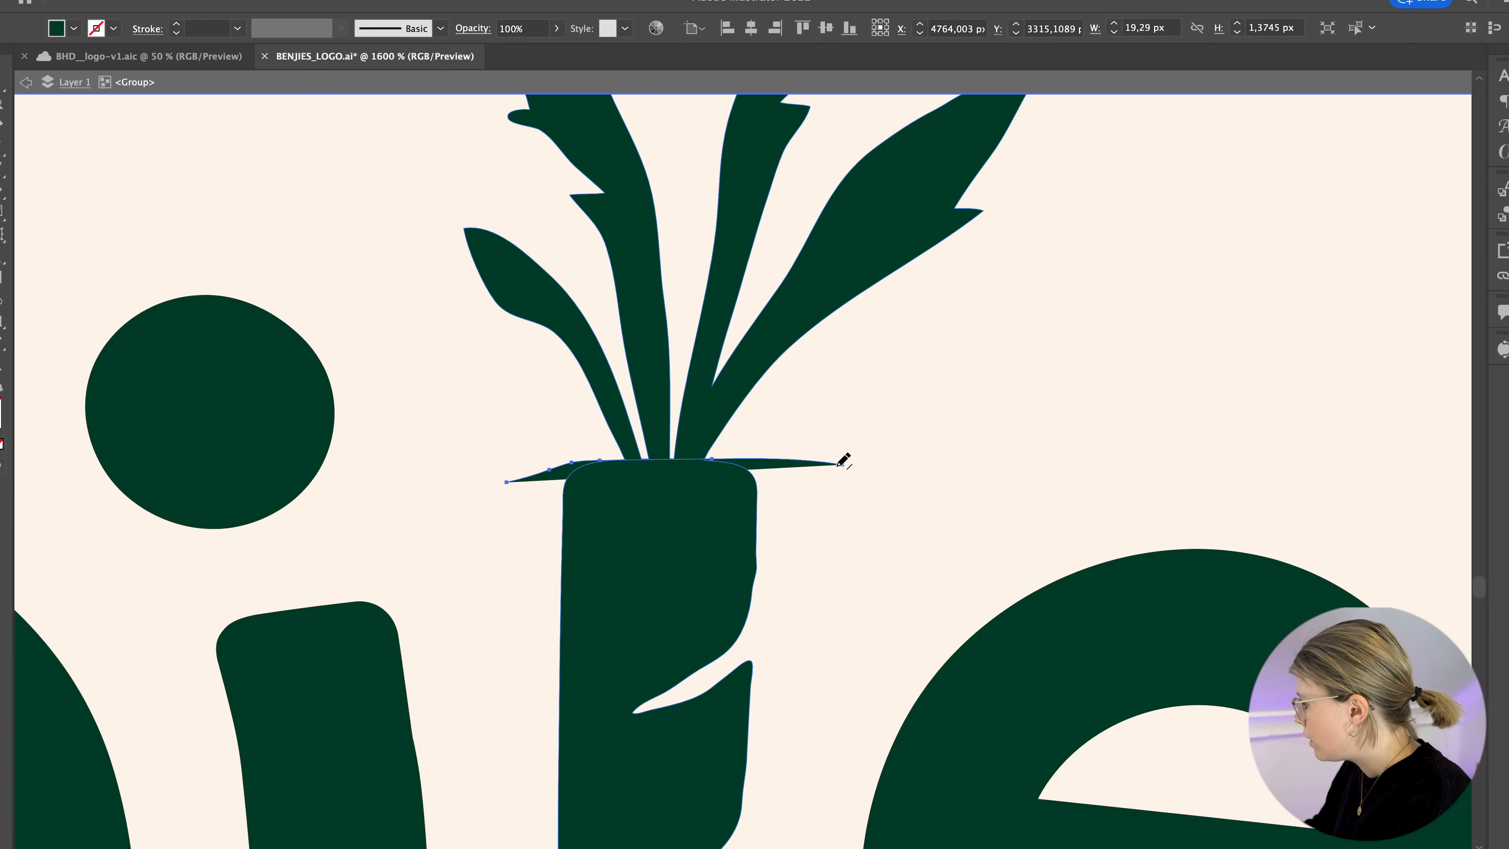
pyautogui.click(2, 388)
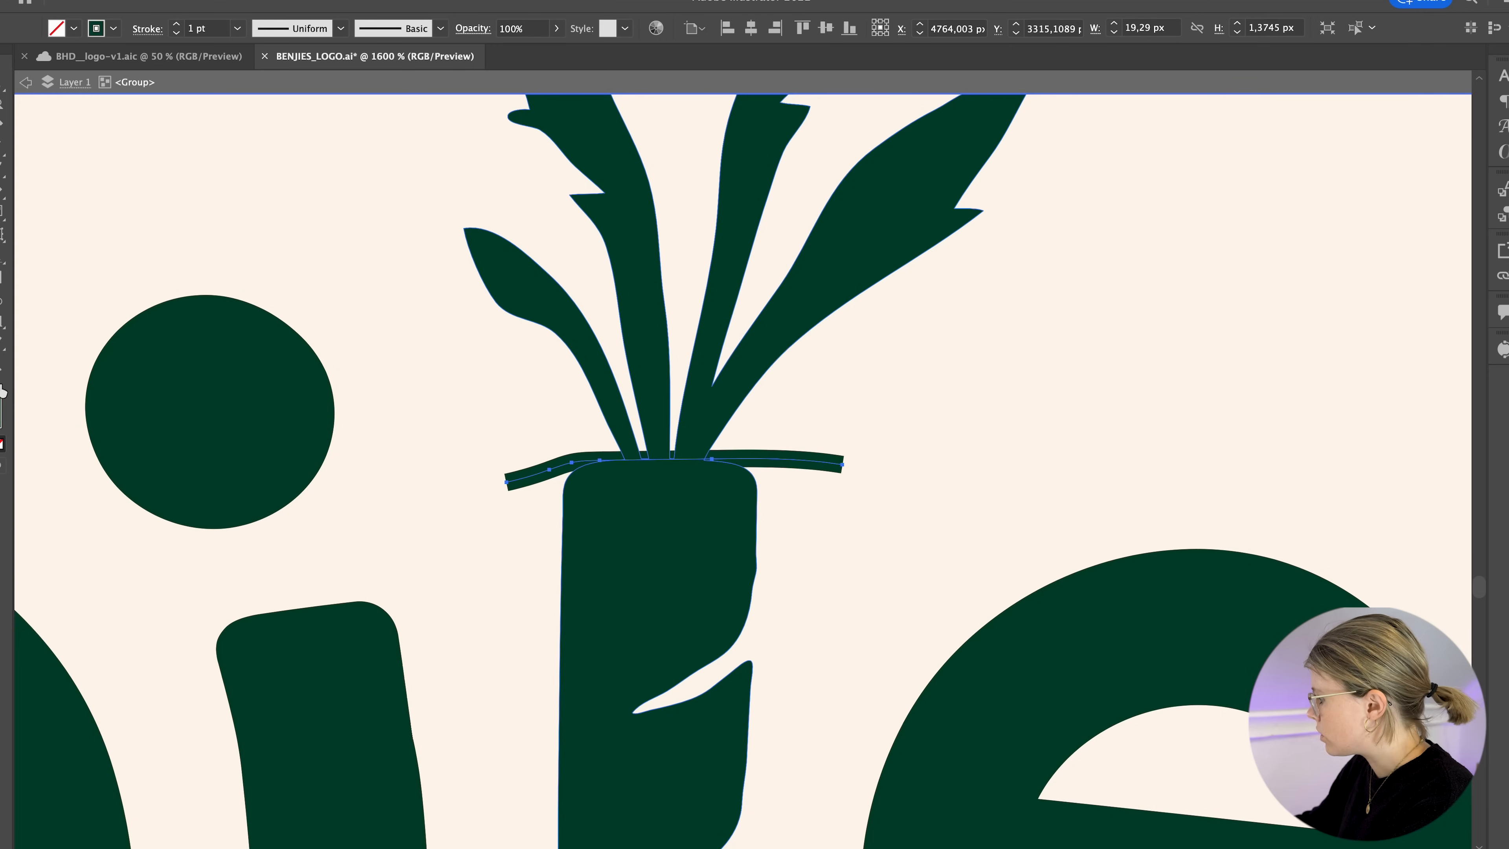
# - Try to cut the carrot body from its leaves along the drawn line with the Shape Builder tool
pyautogui.click(663, 519)
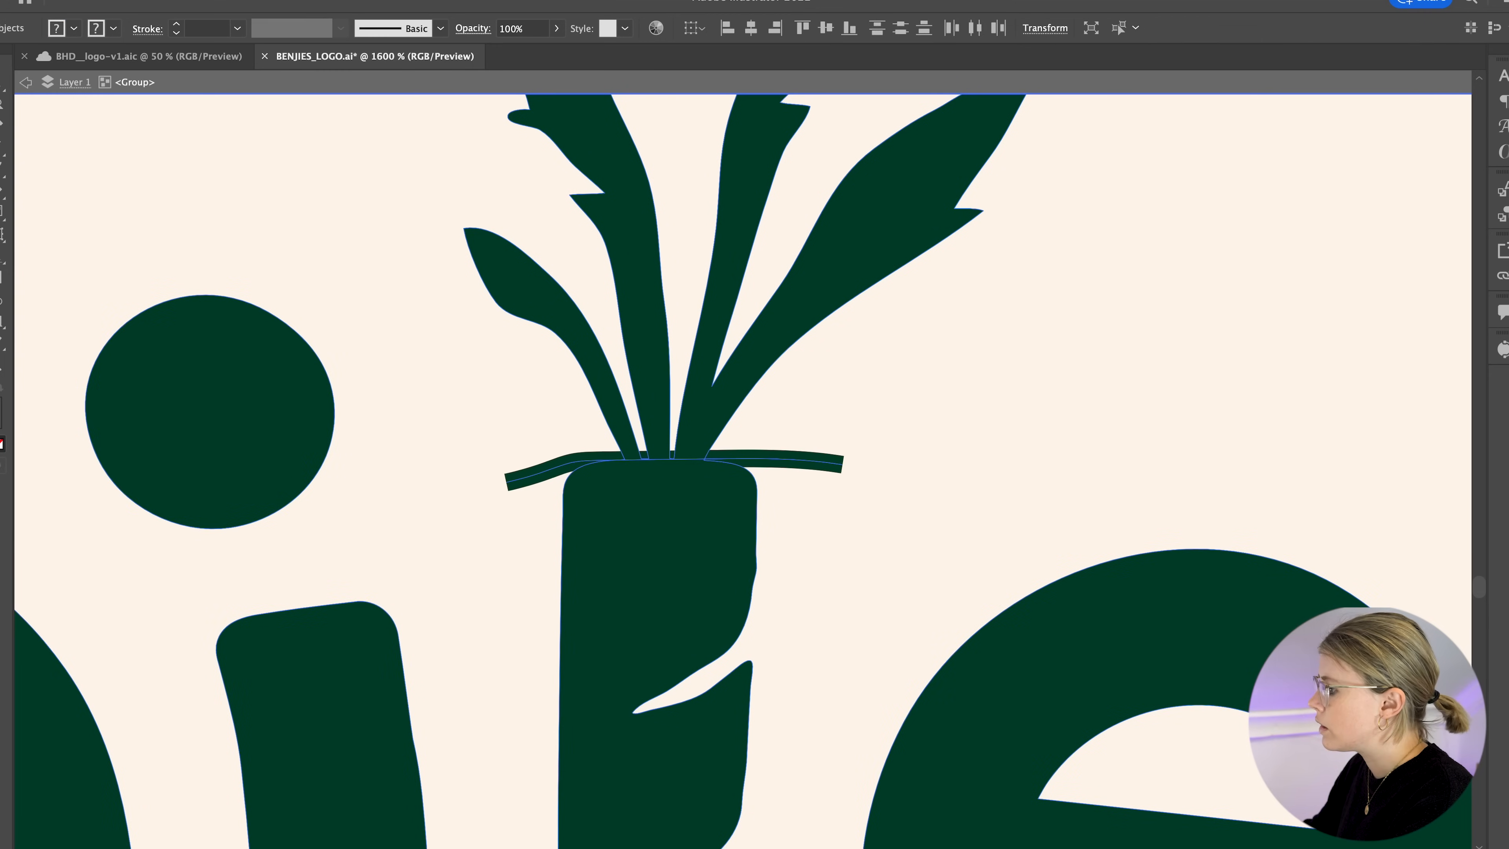
pyautogui.hotkey('shift', 'm')
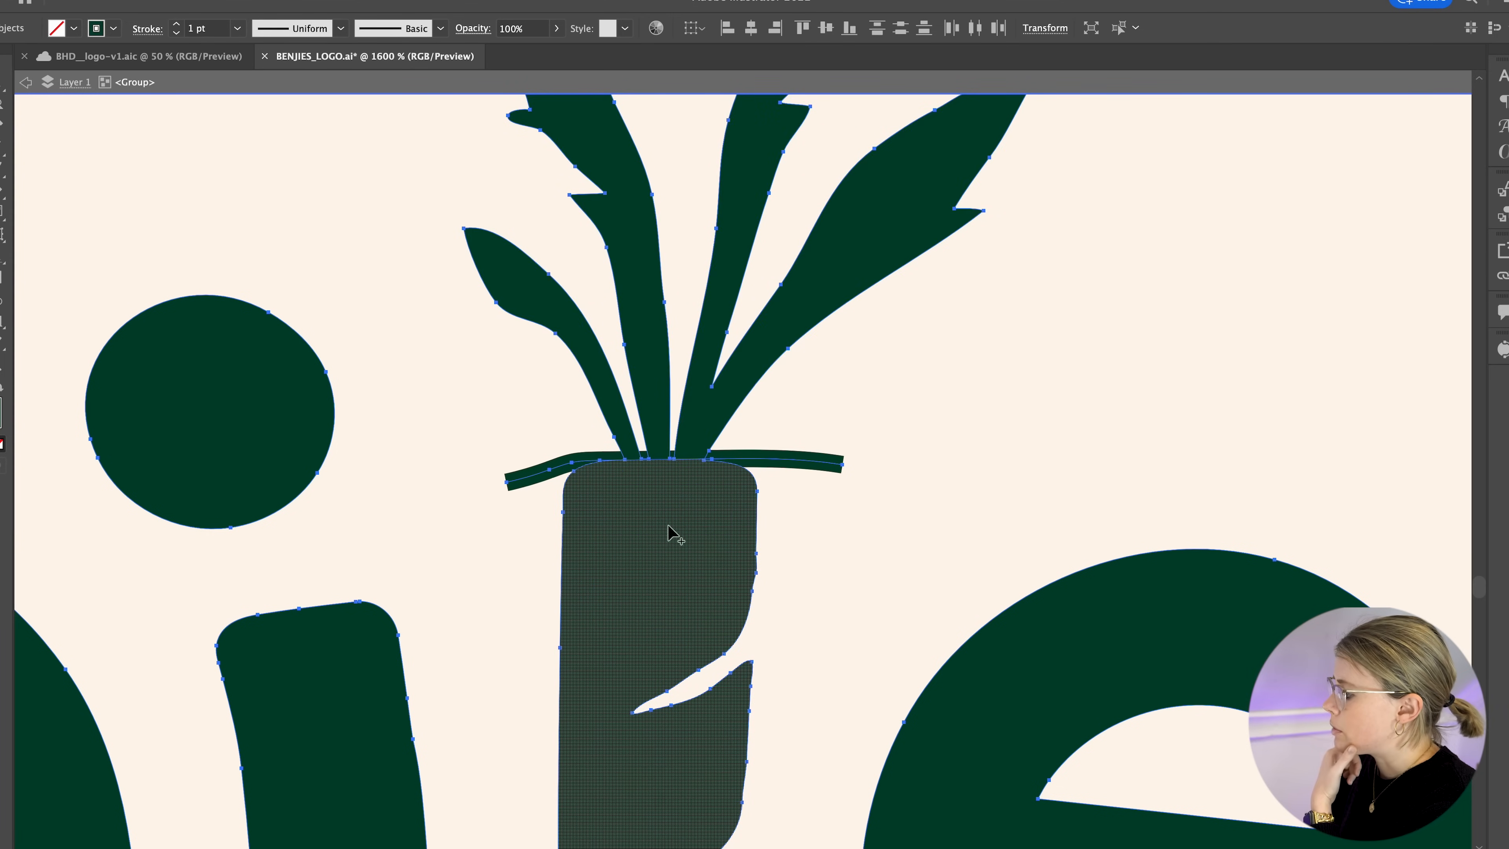
pyautogui.keyDown('alt'); pyautogui.click(641, 539); pyautogui.keyUp('alt')
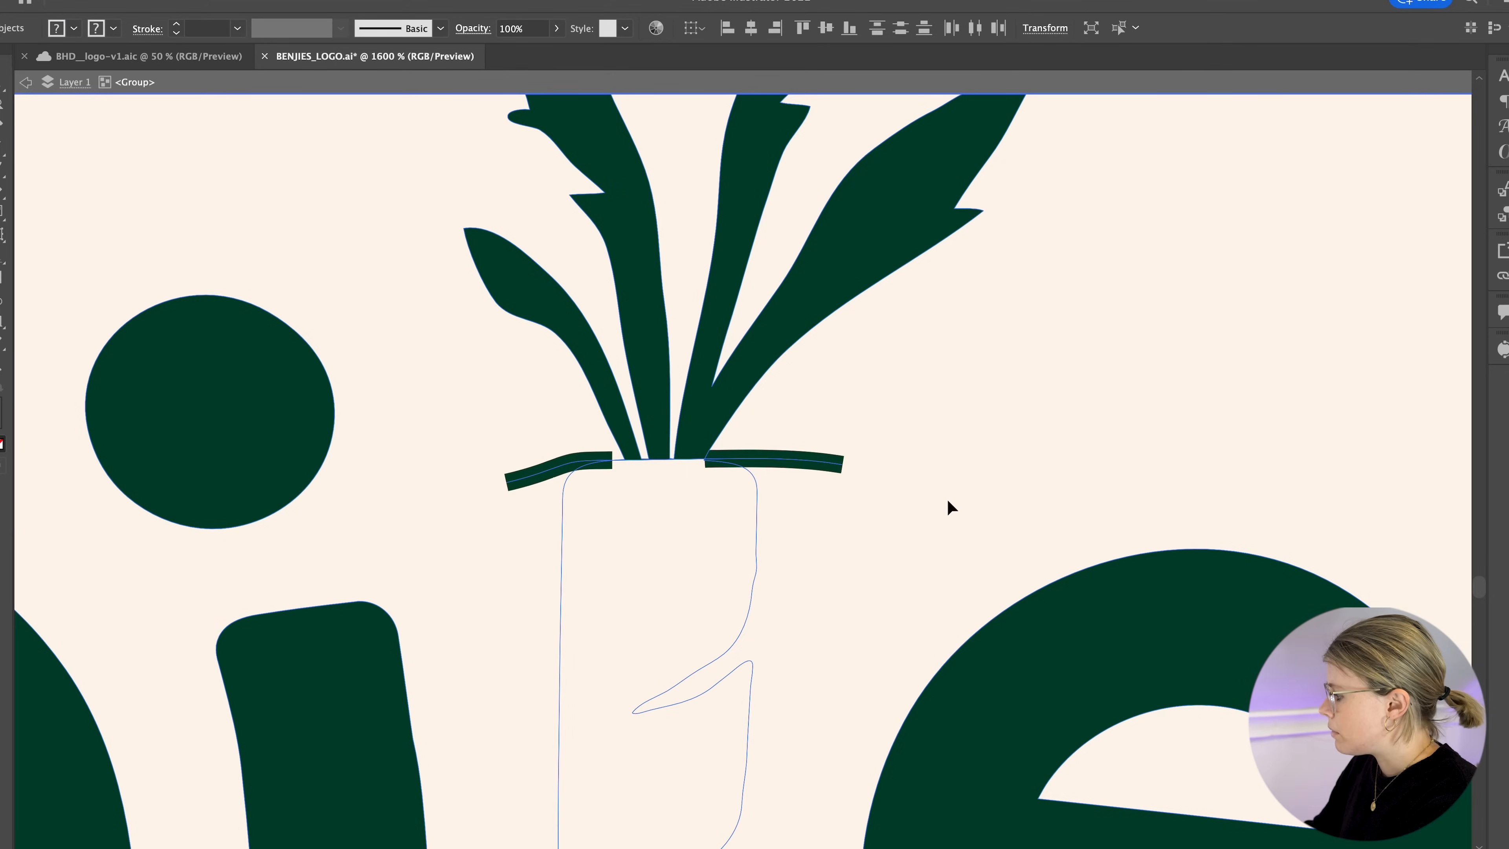
# - Try to select and edit the leftover unfilled outline of the carrot body
pyautogui.press('a')
pyautogui.click(766, 535)
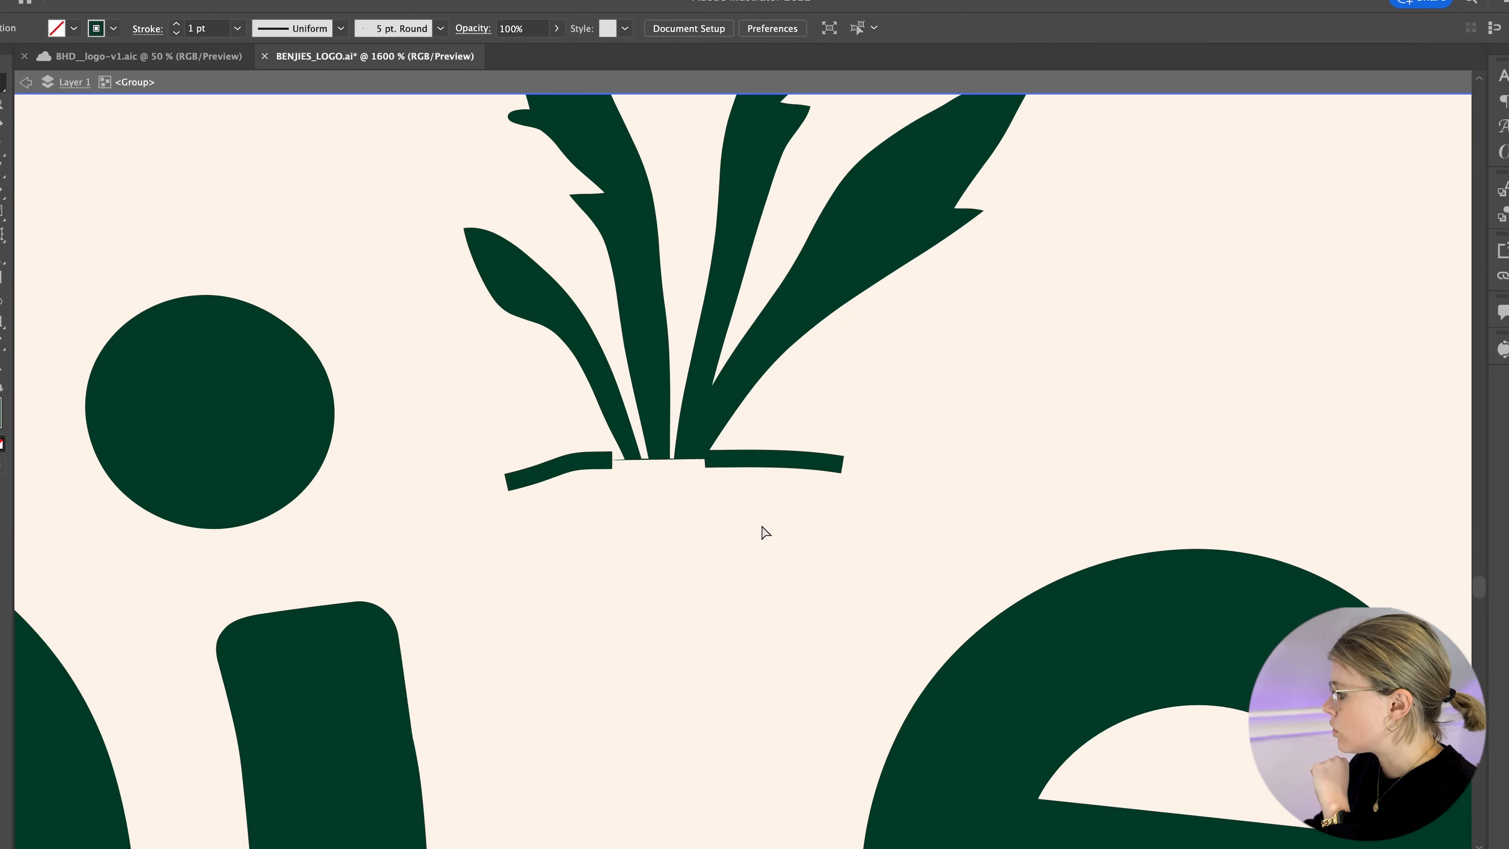
pyautogui.click(757, 522)
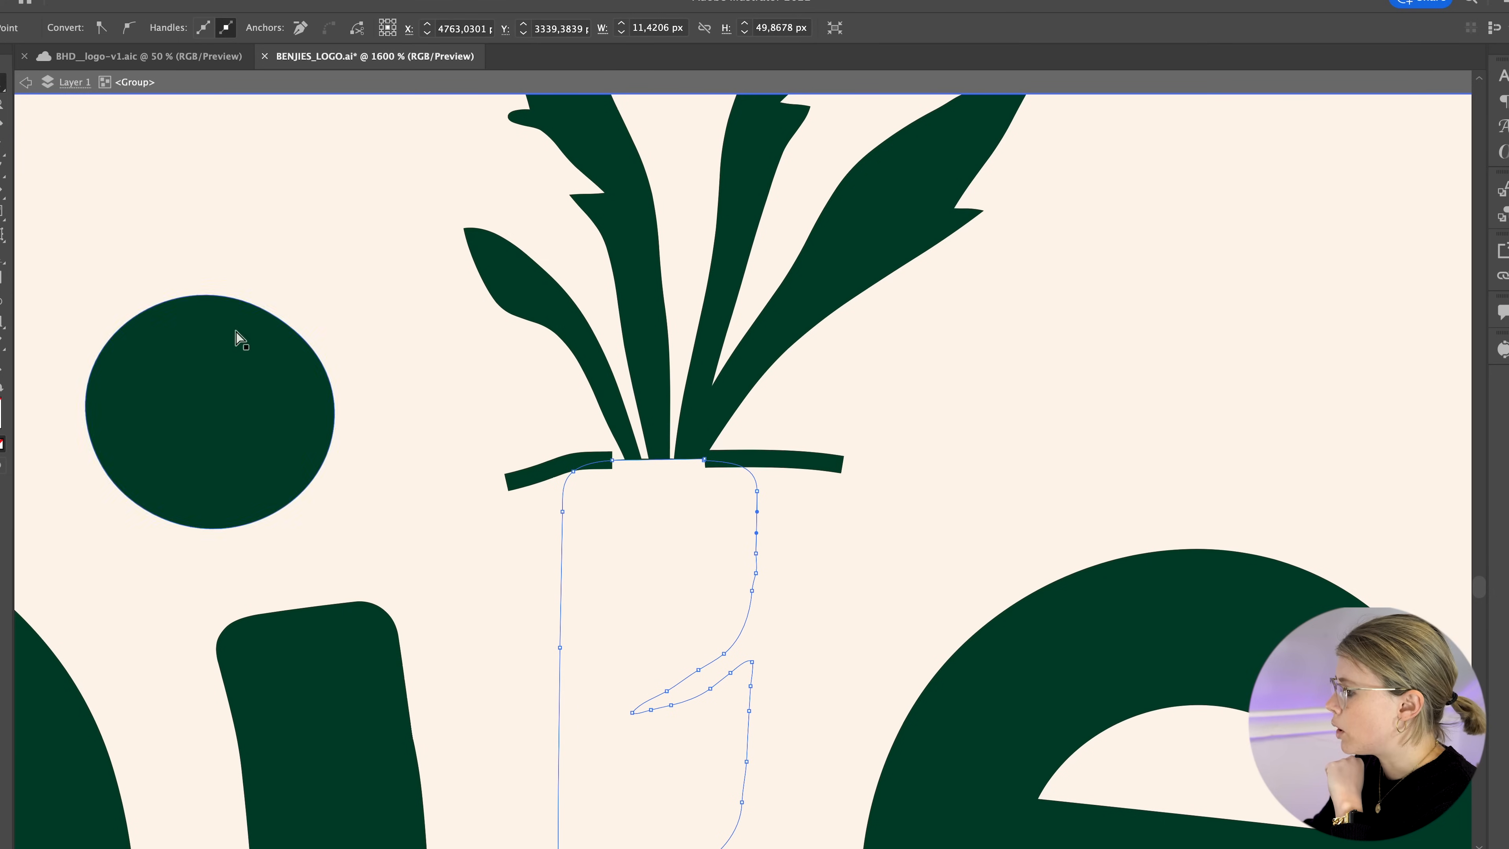
pyautogui.click(4, 83)
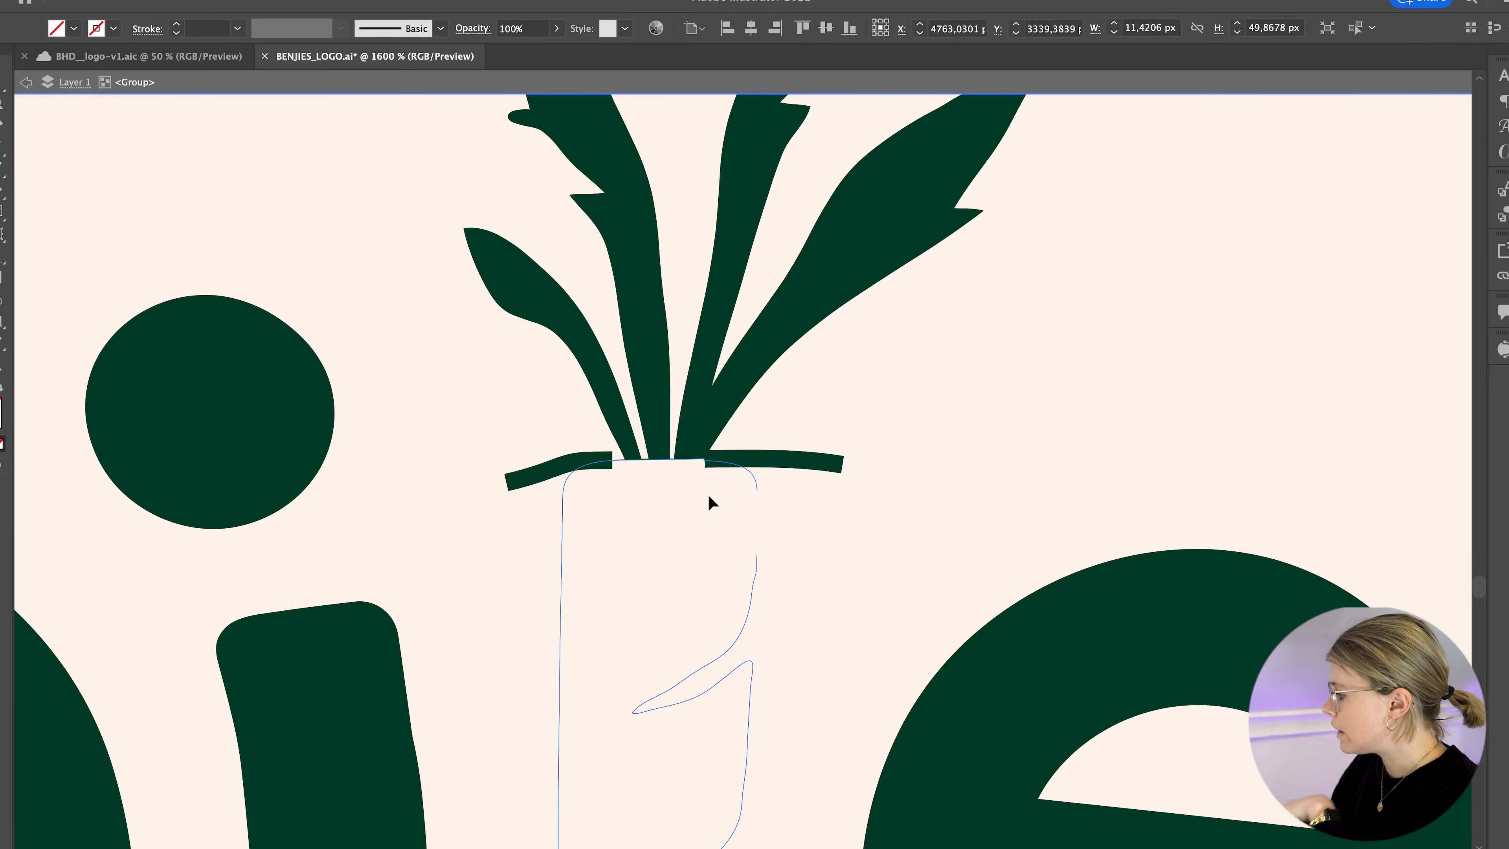
pyautogui.click(741, 564)
pyautogui.press('super+z')
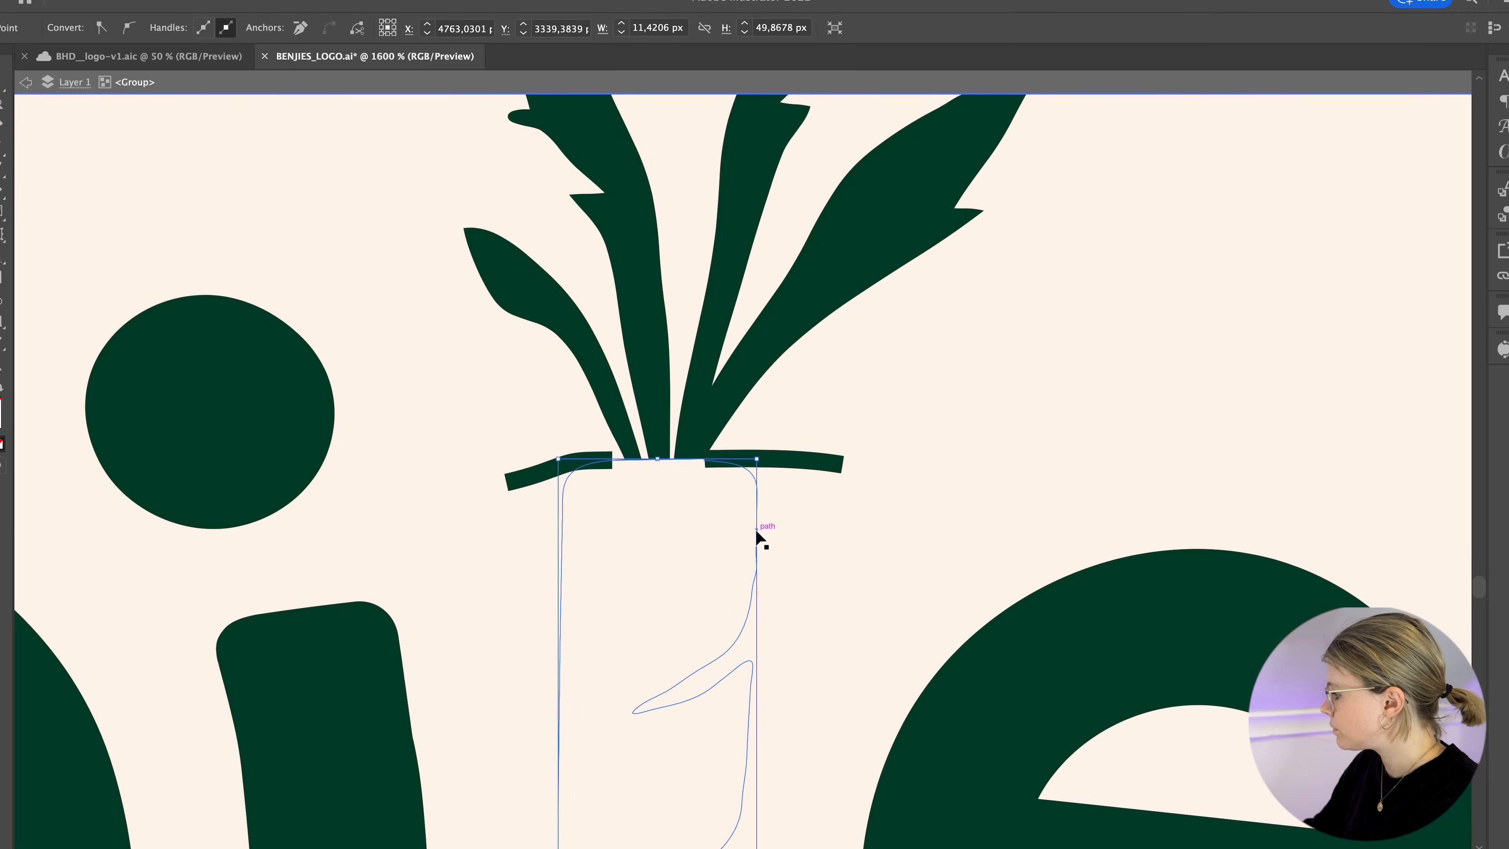
pyautogui.press('super+shift+z')
pyautogui.click(817, 528)
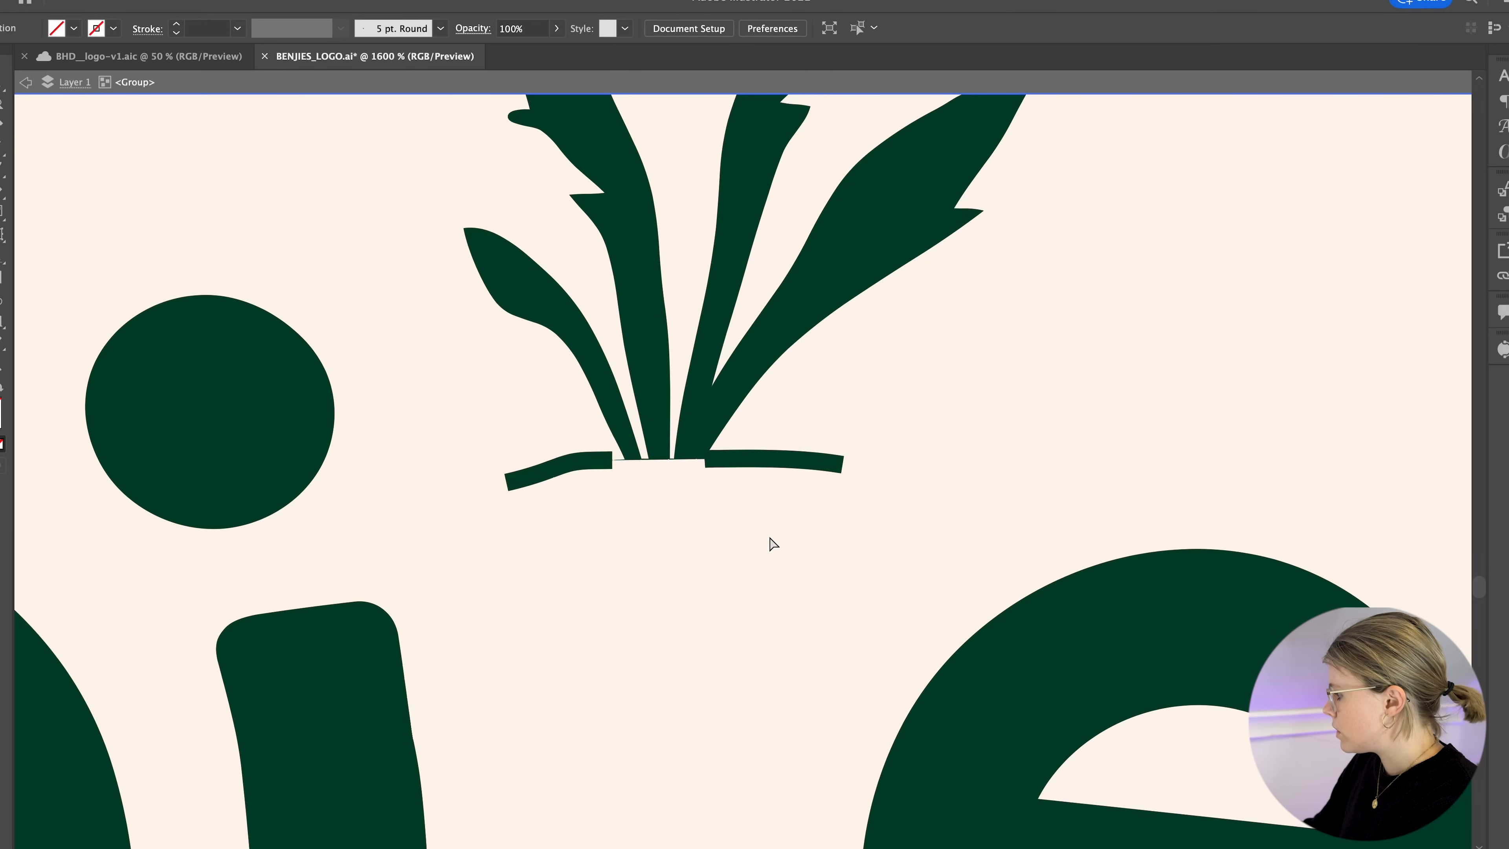
pyautogui.press('super+z')
pyautogui.click(748, 473)
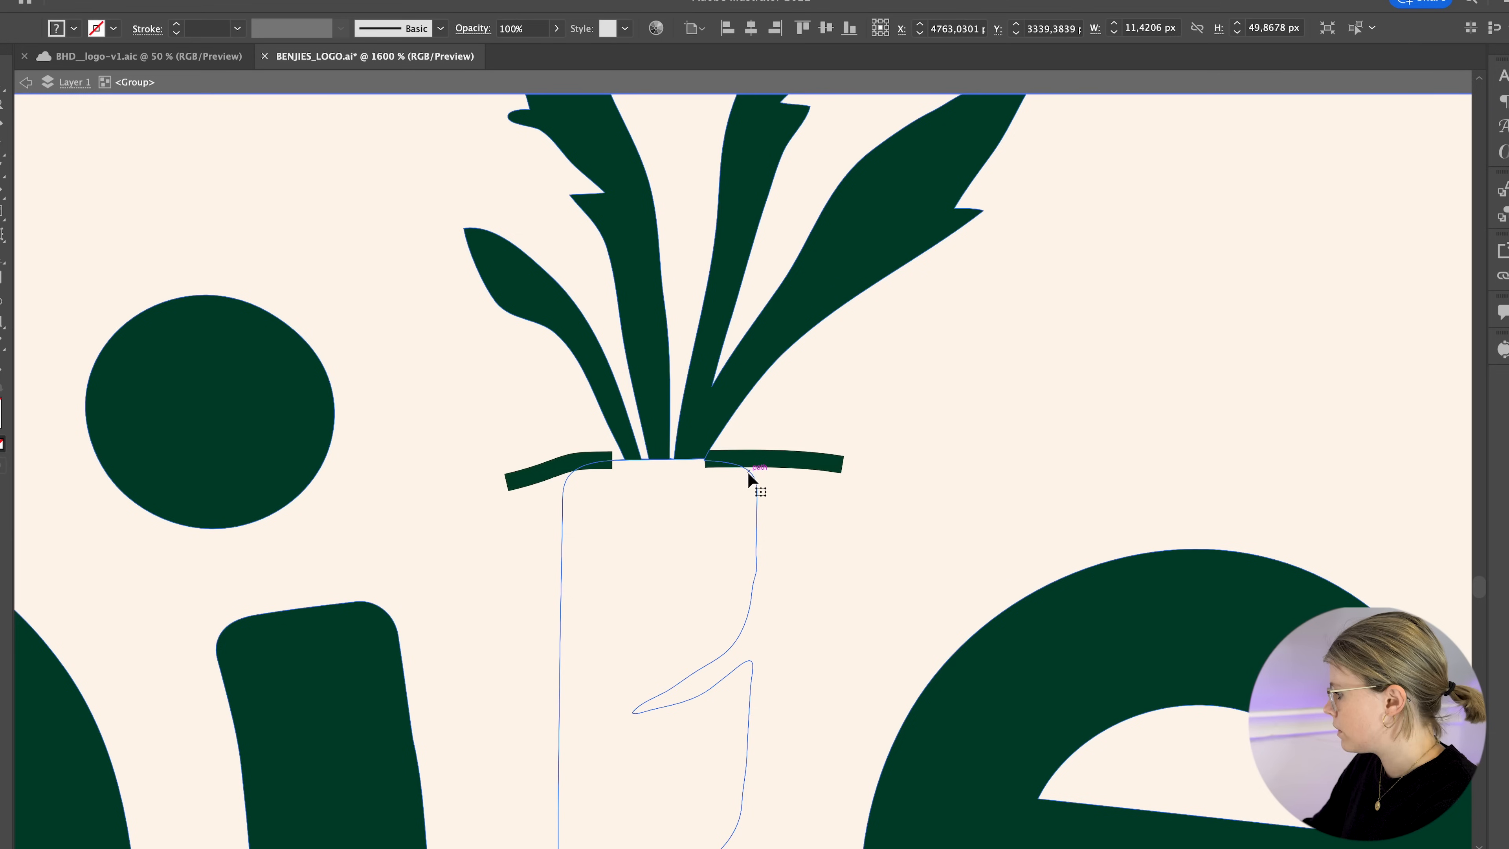
pyautogui.doubleClick(743, 661)
pyautogui.click(743, 662)
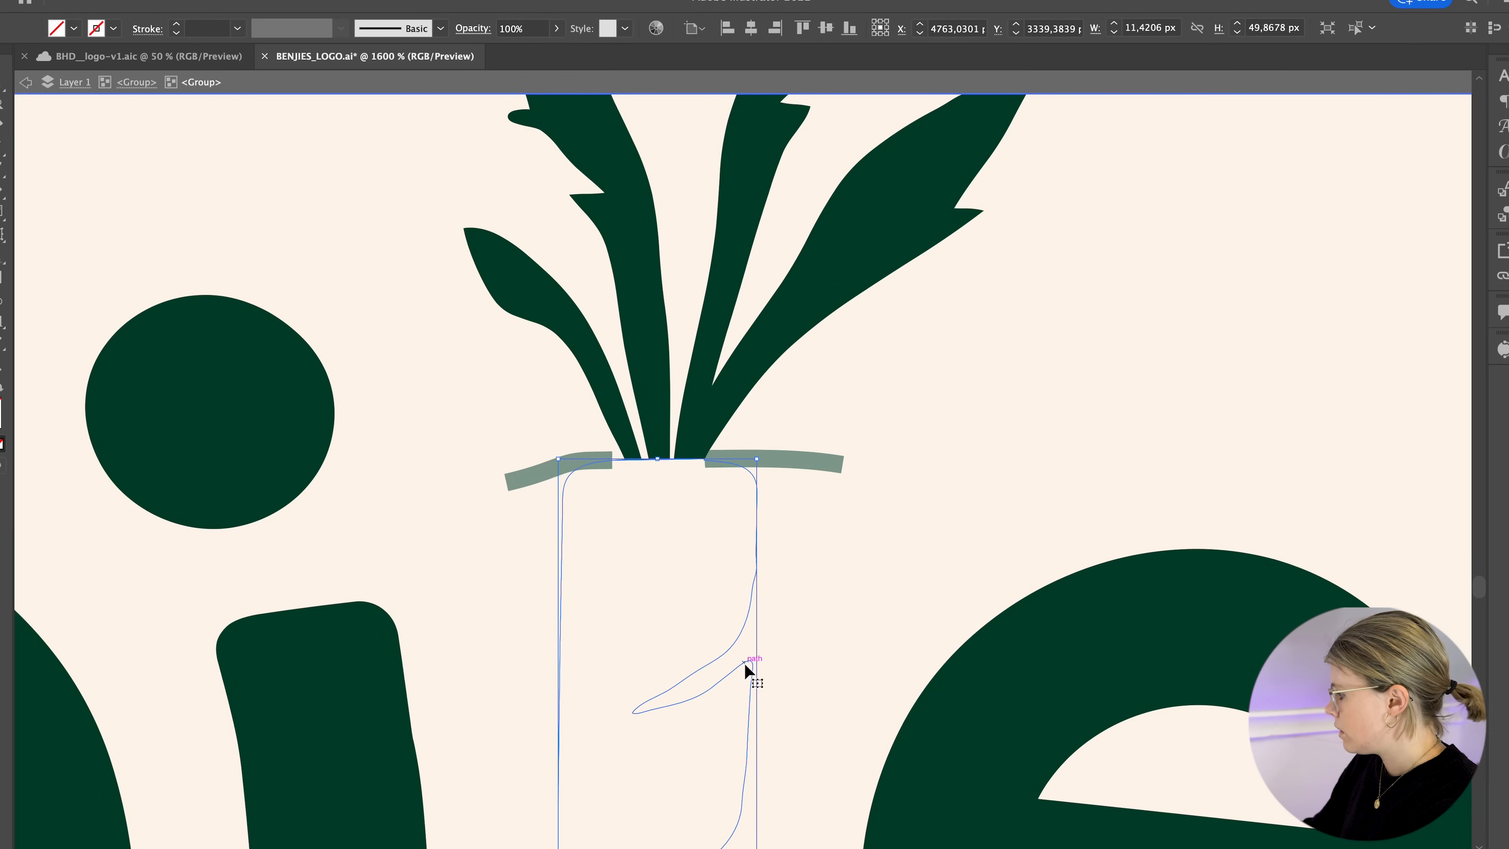
# - Undo the Shape Builder cut on the carrot body and exit the logo's isolated group
pyautogui.press('super+z')
pyautogui.press('super+z')
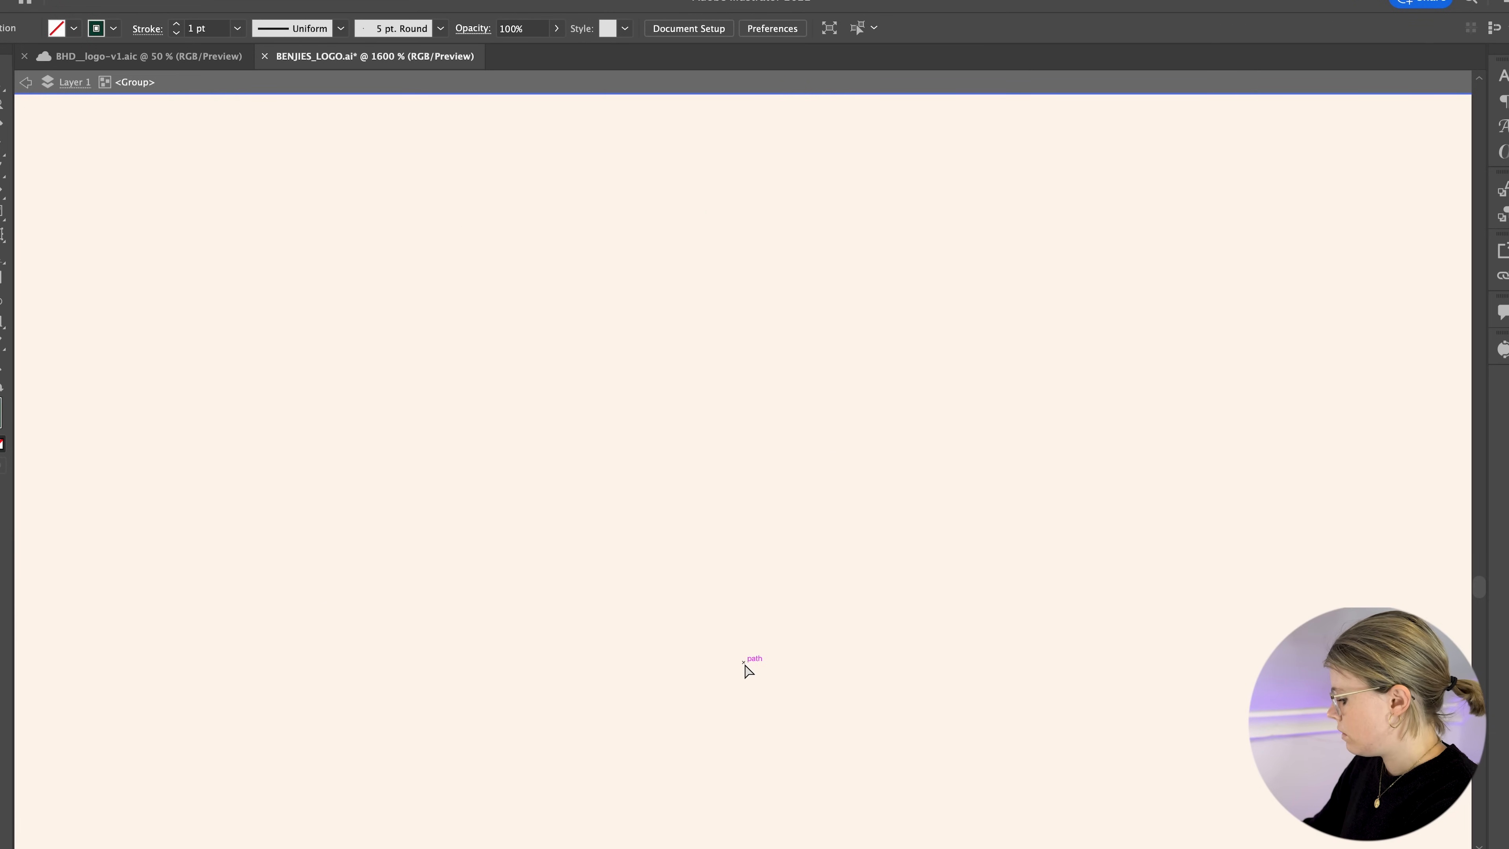
pyautogui.press('super+z')
pyautogui.doubleClick(799, 616)
pyautogui.click(741, 694)
pyautogui.doubleClick(740, 694)
pyautogui.click(741, 698)
pyautogui.doubleClick(819, 640)
pyautogui.click(588, 462)
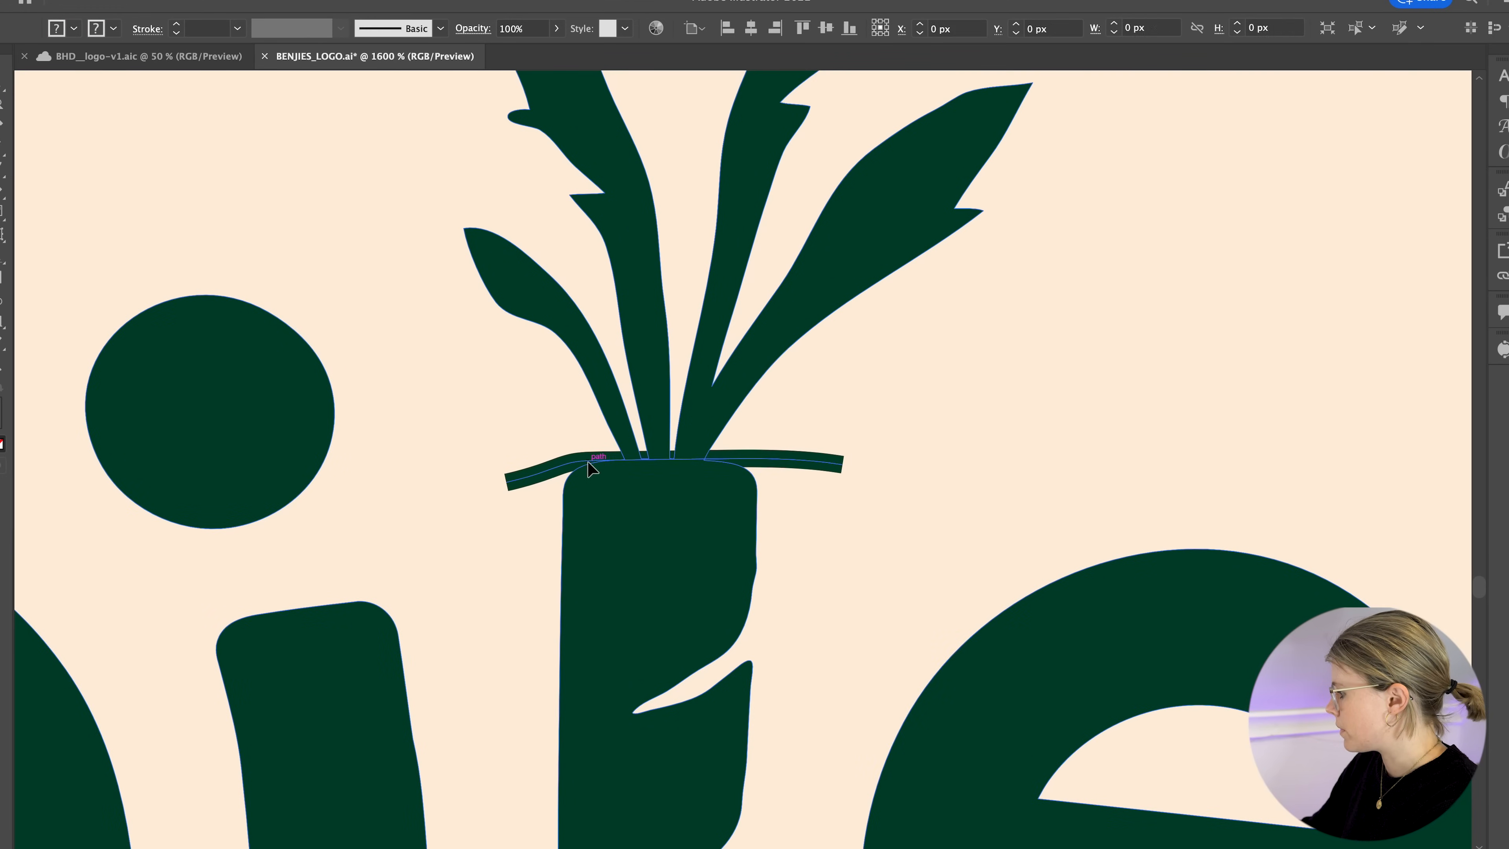
pyautogui.click(776, 458)
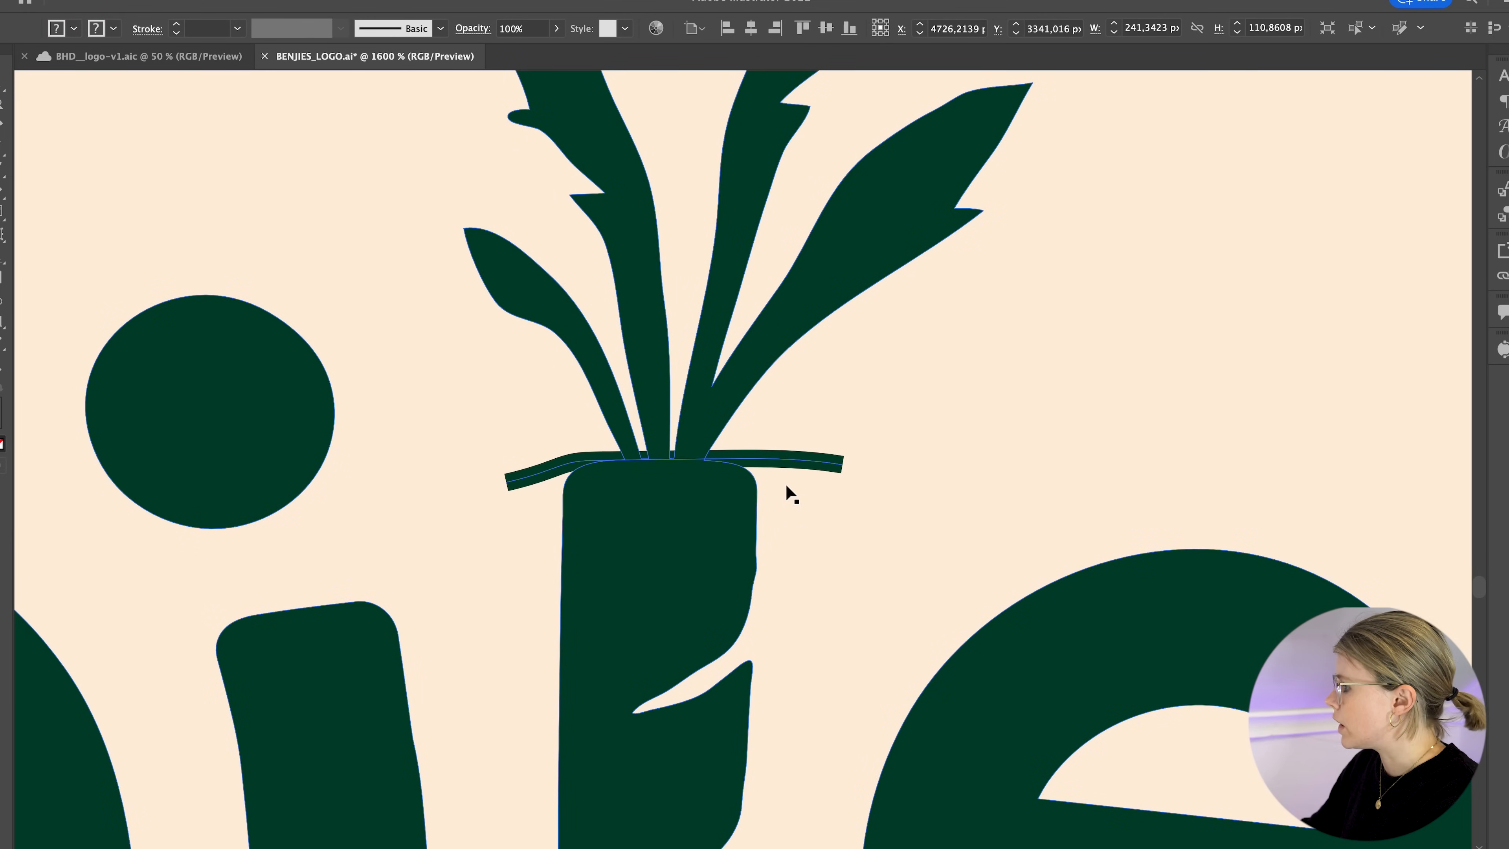
# - Isolate the dark green logo's group again and separate the carrot body from the leaves along the drawn line with the Shape Builder tool
pyautogui.scroll(-9, 788, 493)
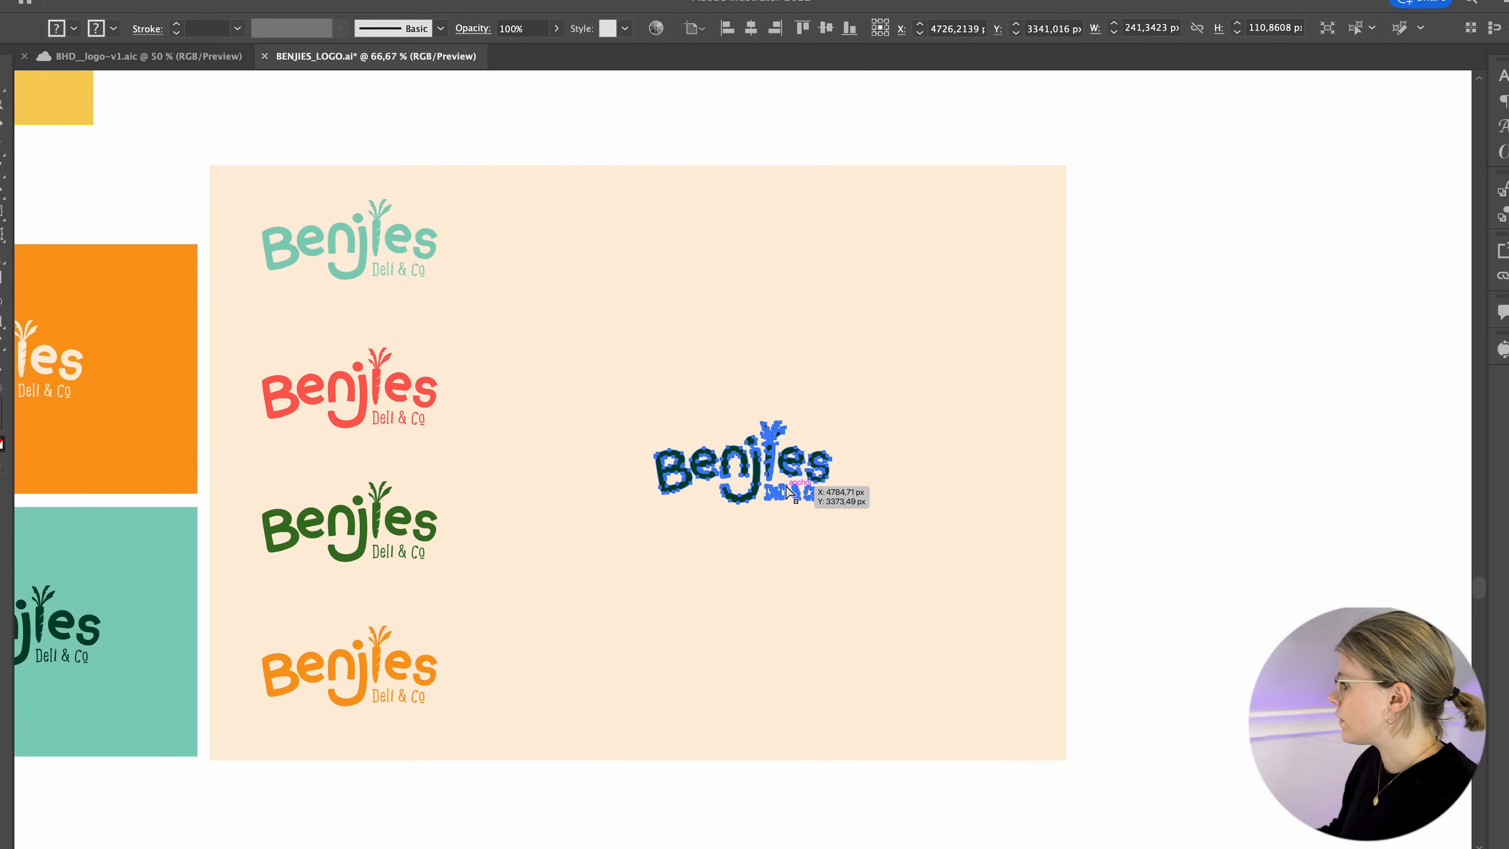
pyautogui.click(846, 342)
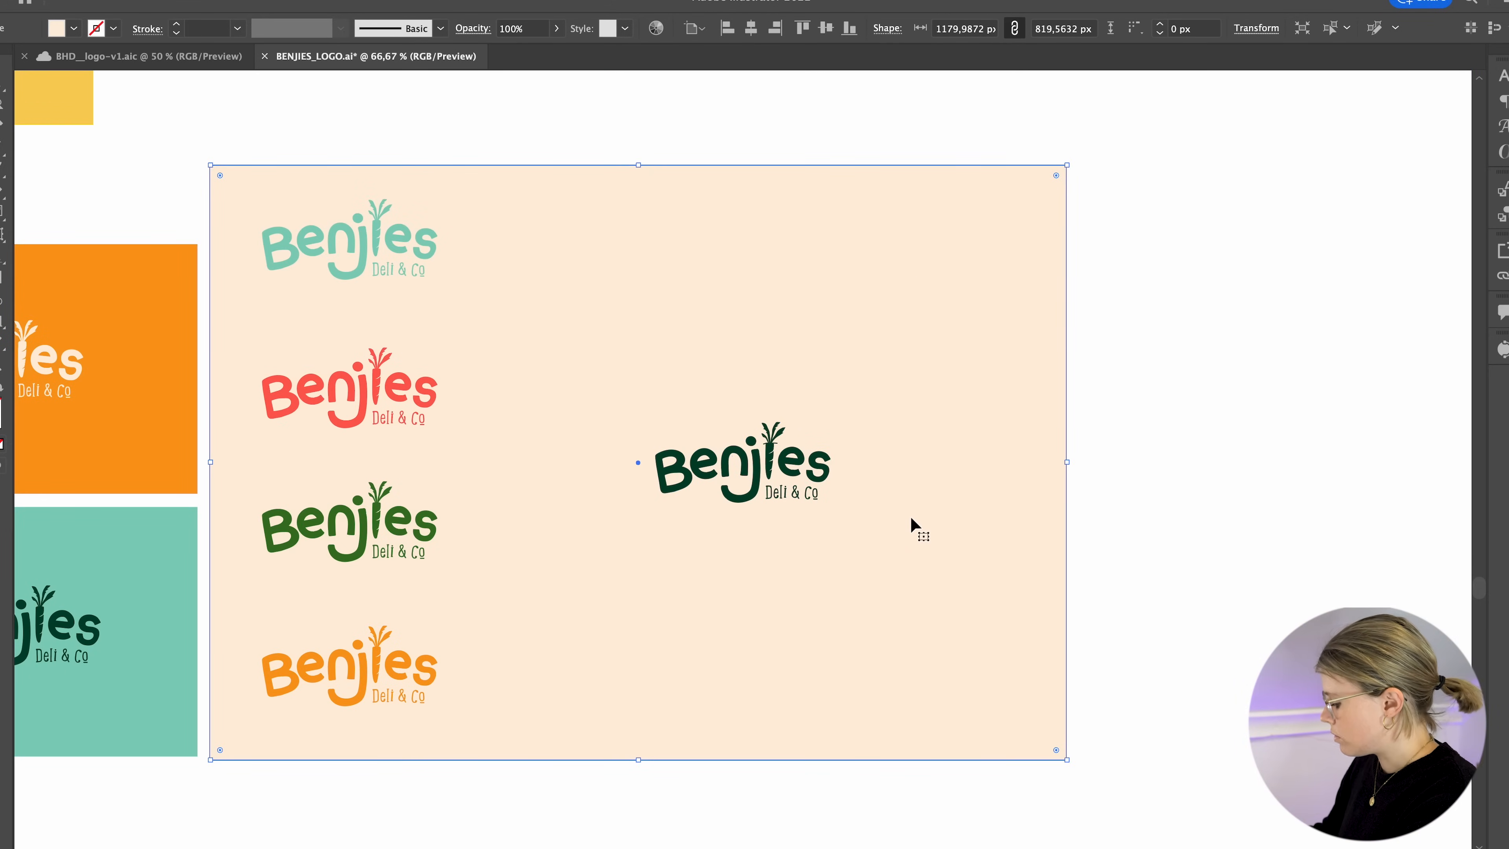
pyautogui.press('super+shift+a')
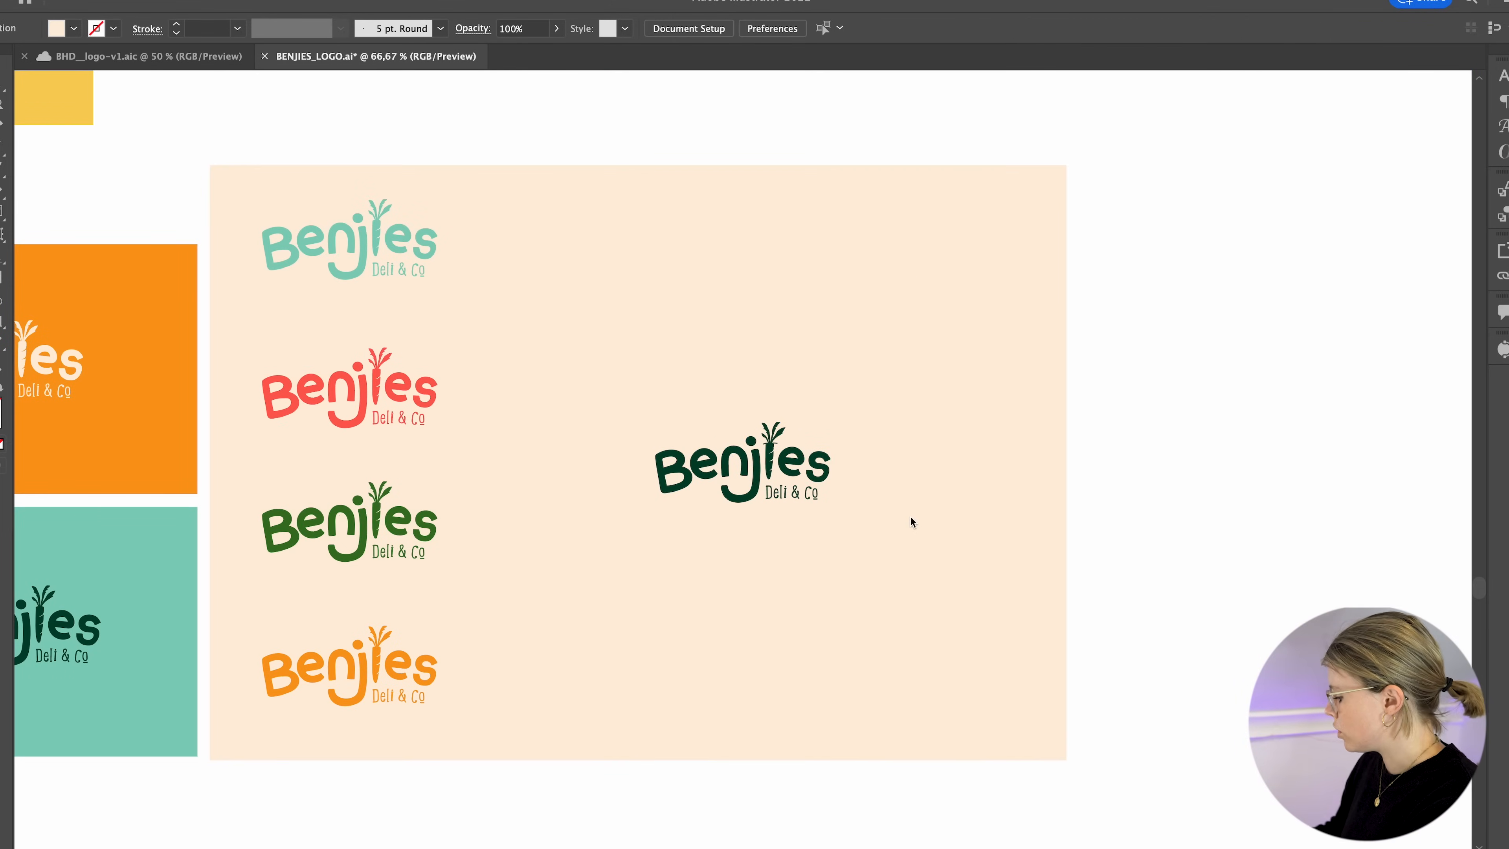
pyautogui.scroll(9, 911, 521)
pyautogui.moveTo(941, 446); pyautogui.dragTo(593, 476)
pyautogui.press('super+plus')
pyautogui.press('super+plus')
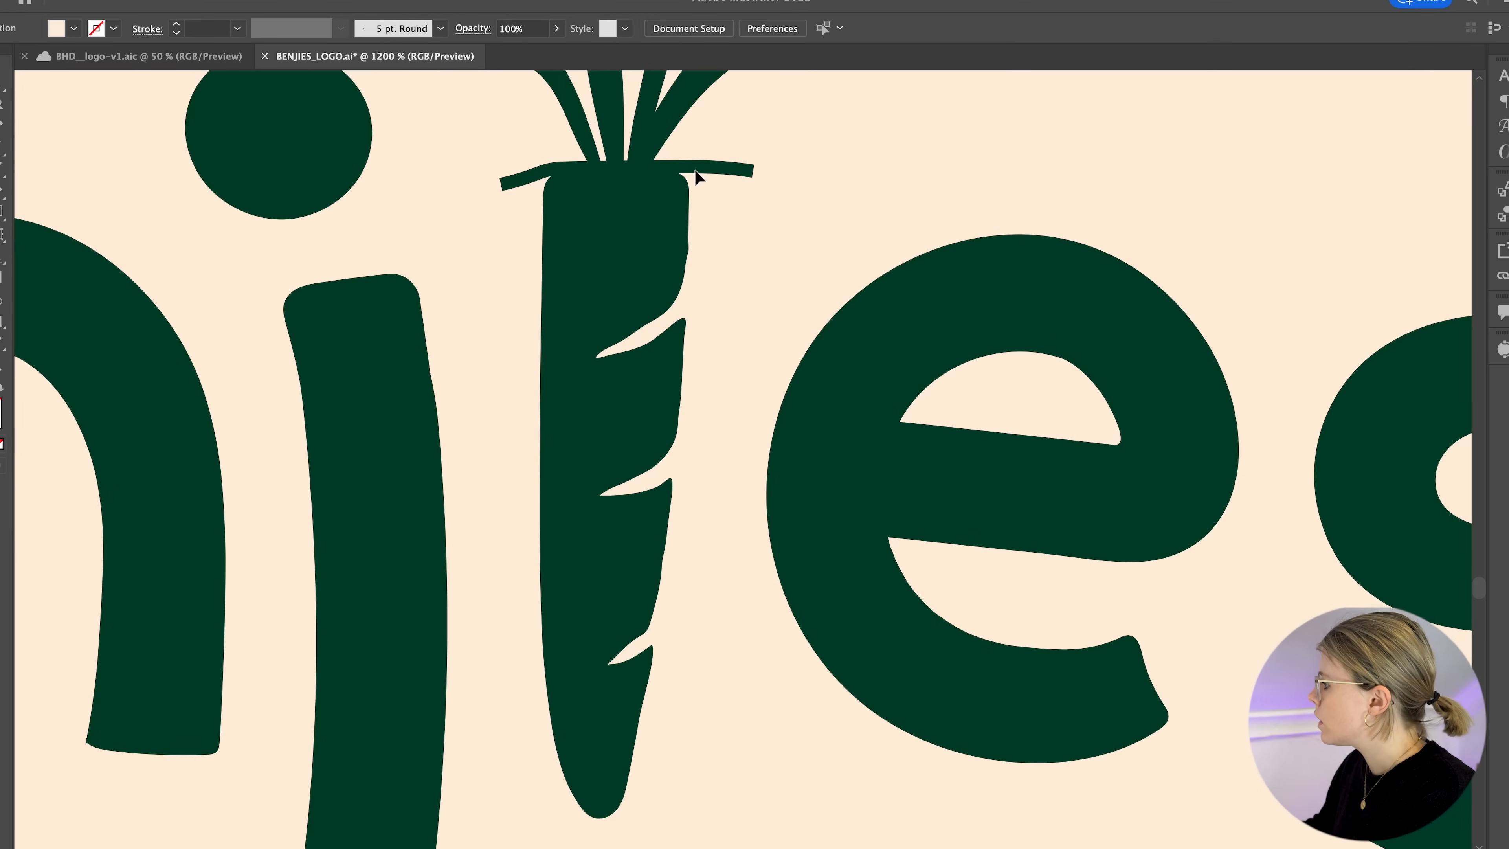
pyautogui.doubleClick(626, 206)
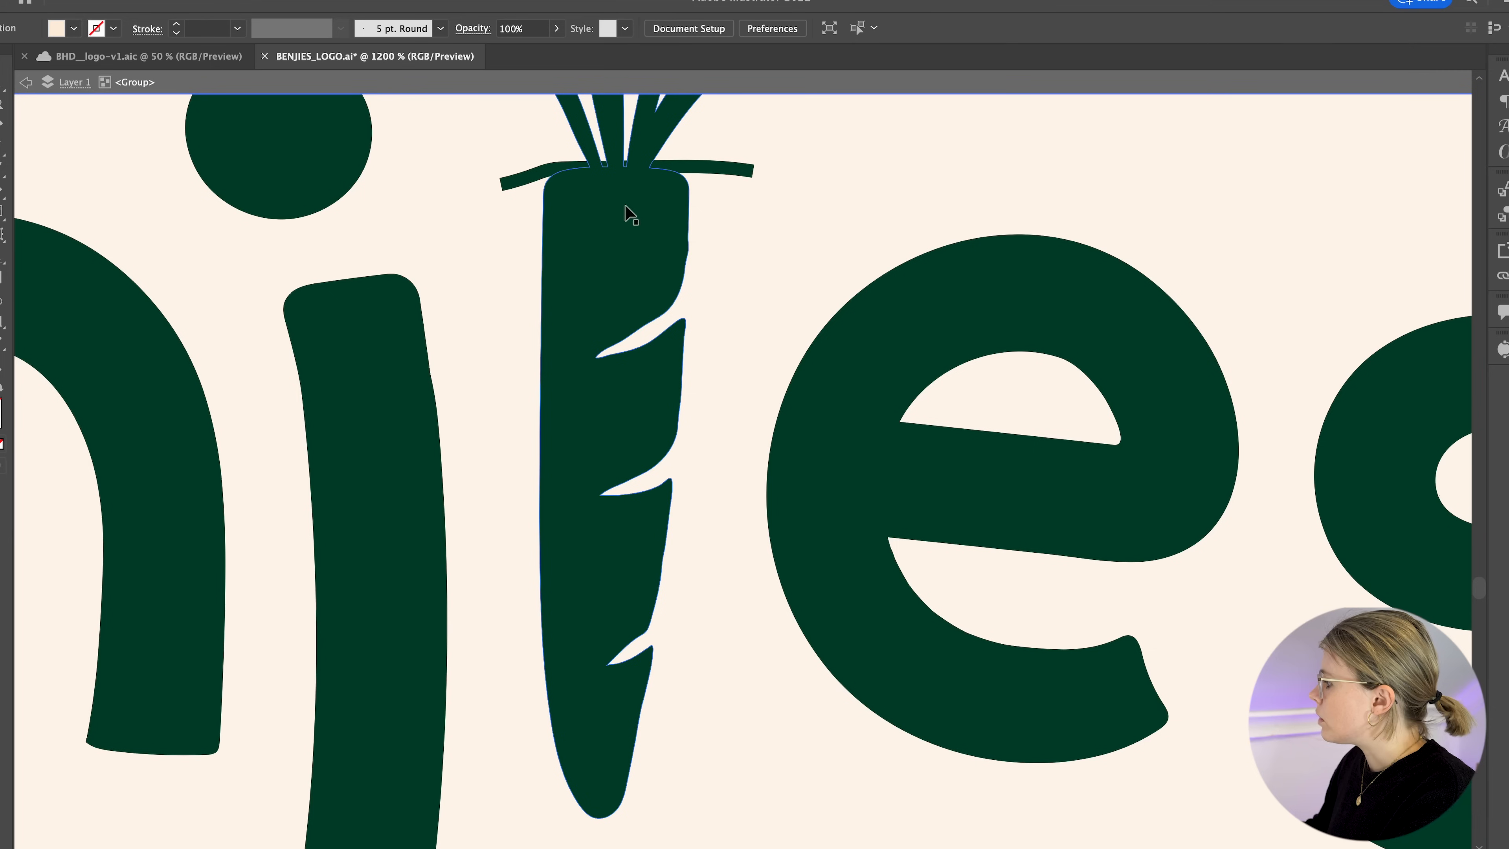
pyautogui.click(626, 207)
pyautogui.moveTo(722, 234); pyautogui.dragTo(717, 425)
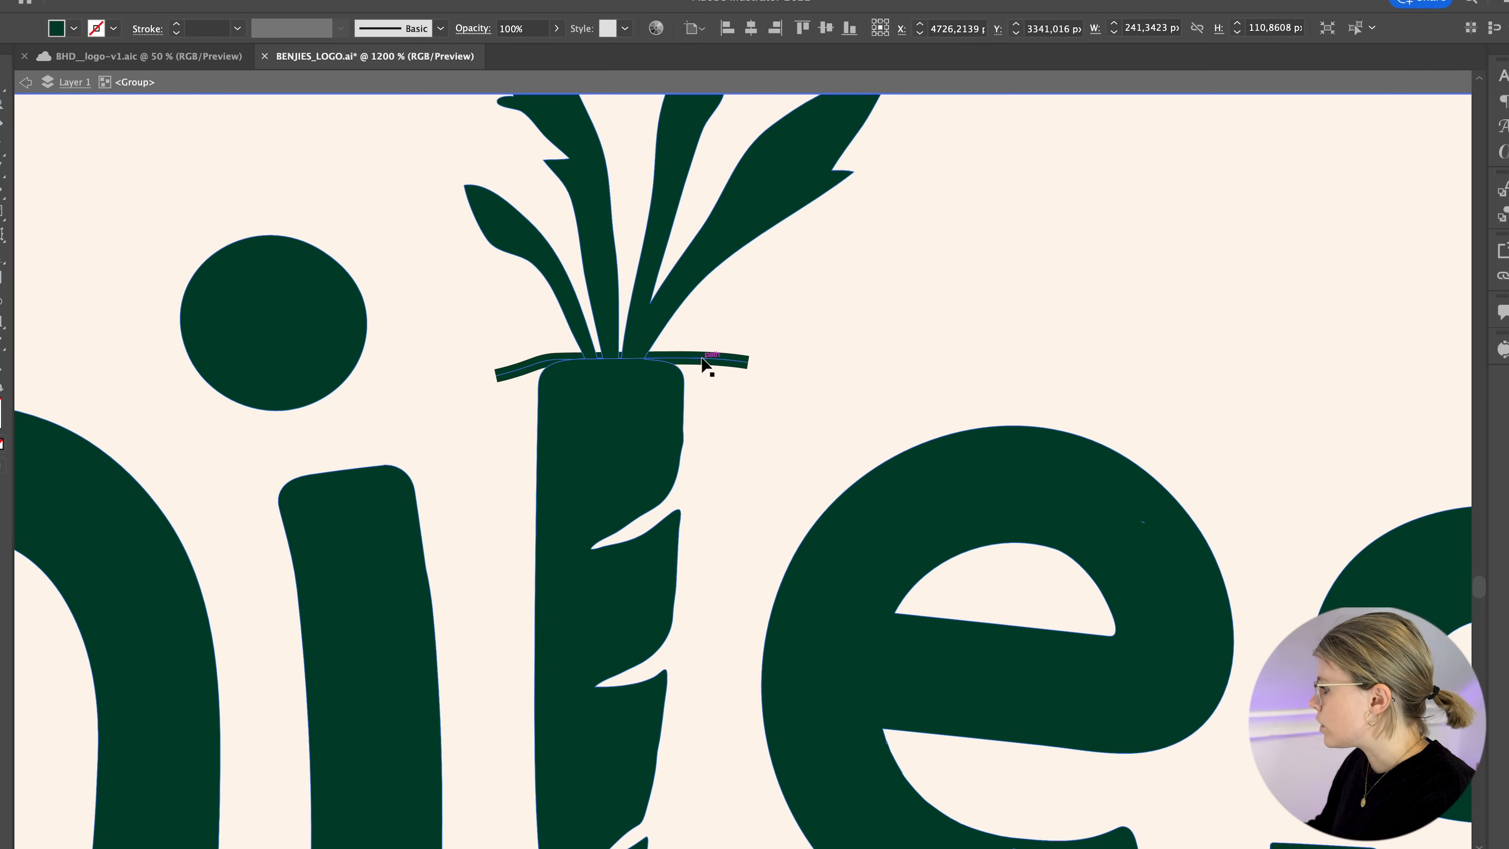
pyautogui.press('super+a')
pyautogui.hotkey('shift', 'm')
pyautogui.click(585, 459)
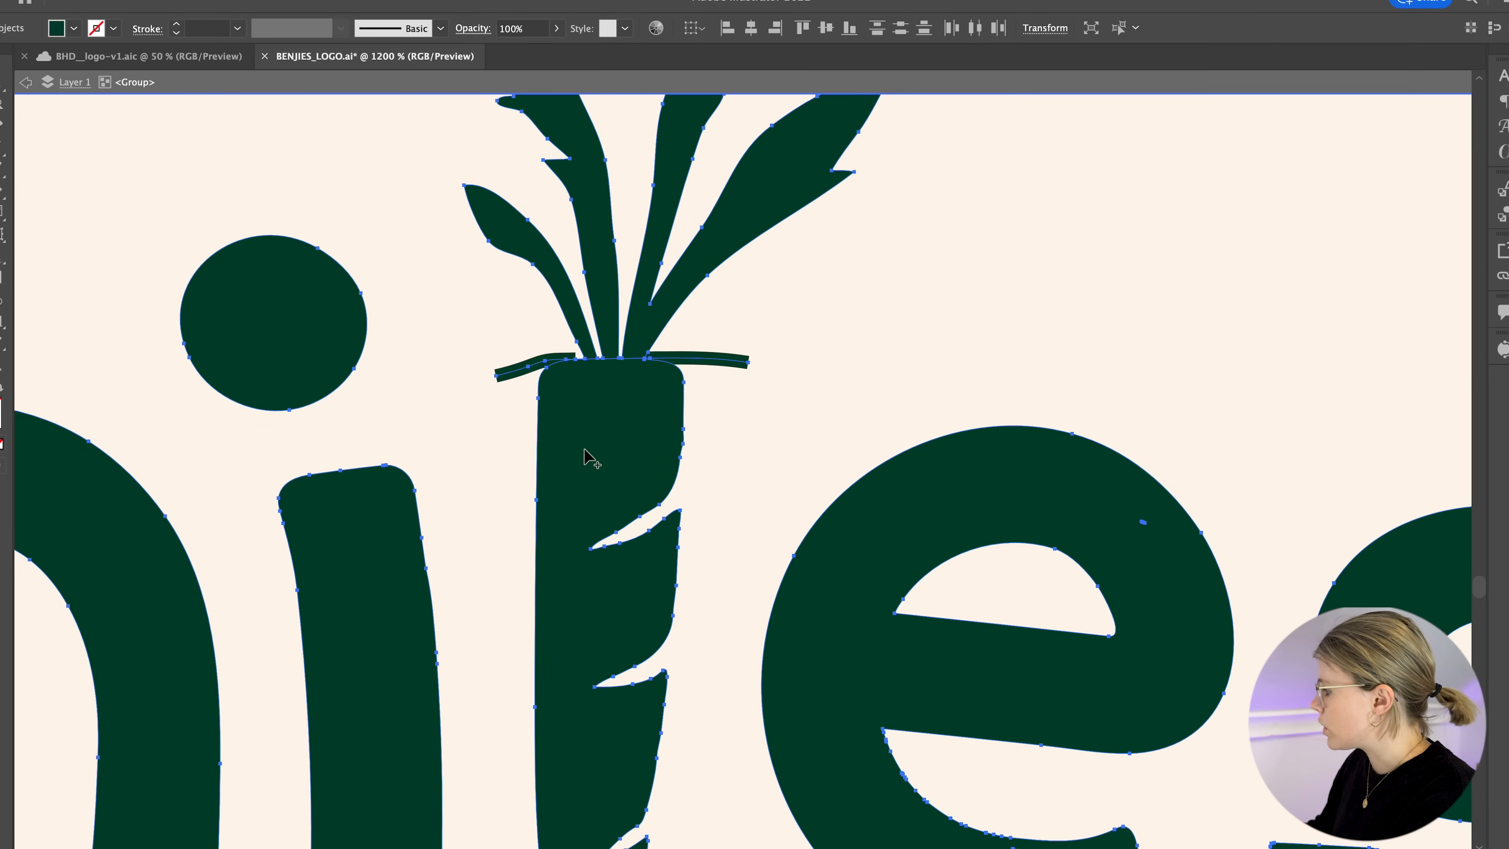
pyautogui.click(714, 407)
# - Delete the separated carrot body from the nested group and return to the logo's main group
pyautogui.doubleClick(606, 400)
pyautogui.click(593, 398)
pyautogui.press('Delete')
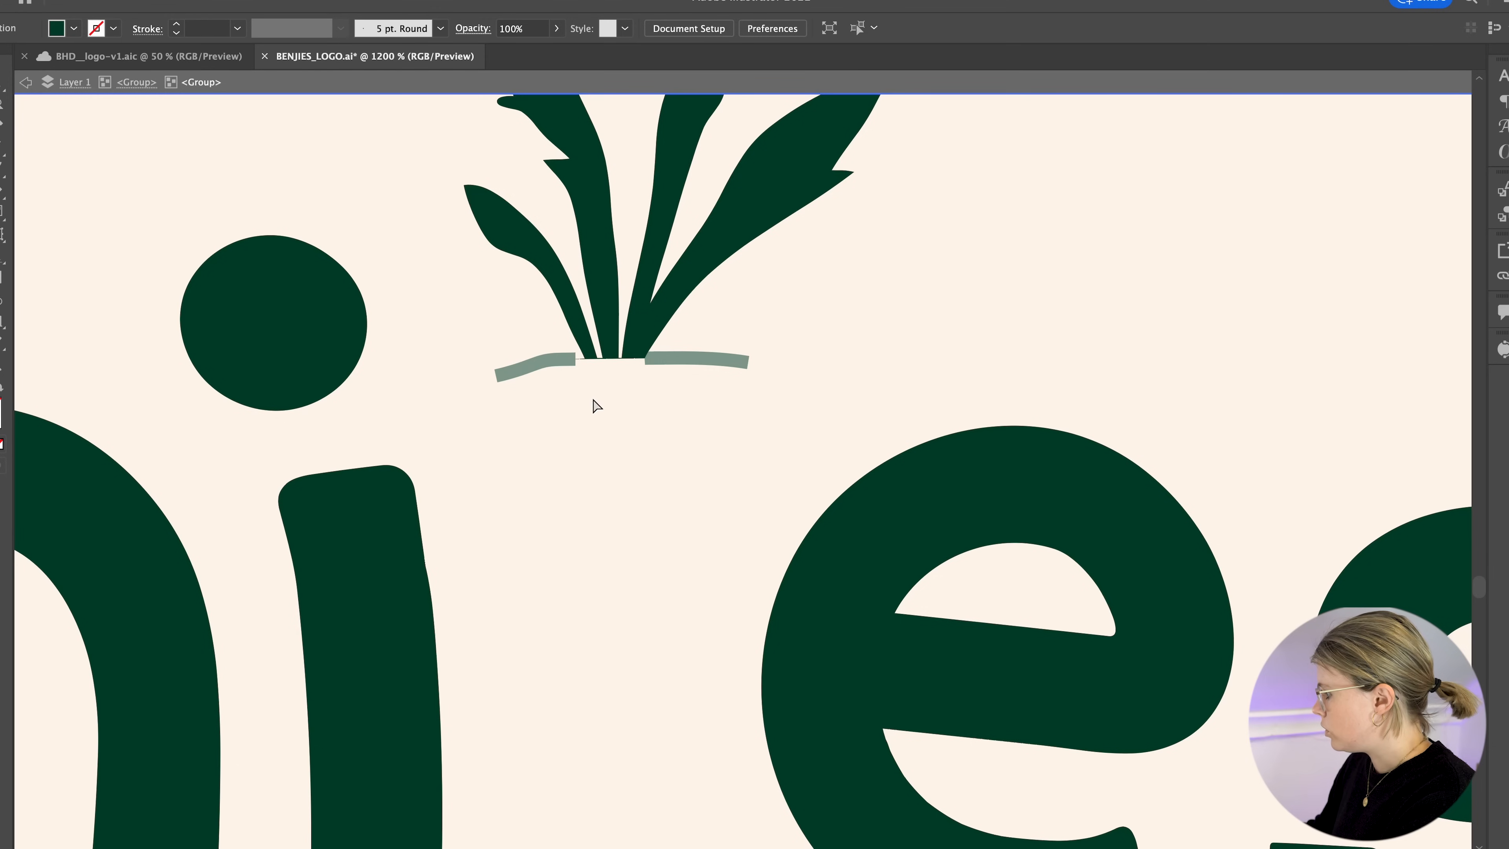
pyautogui.doubleClick(591, 397)
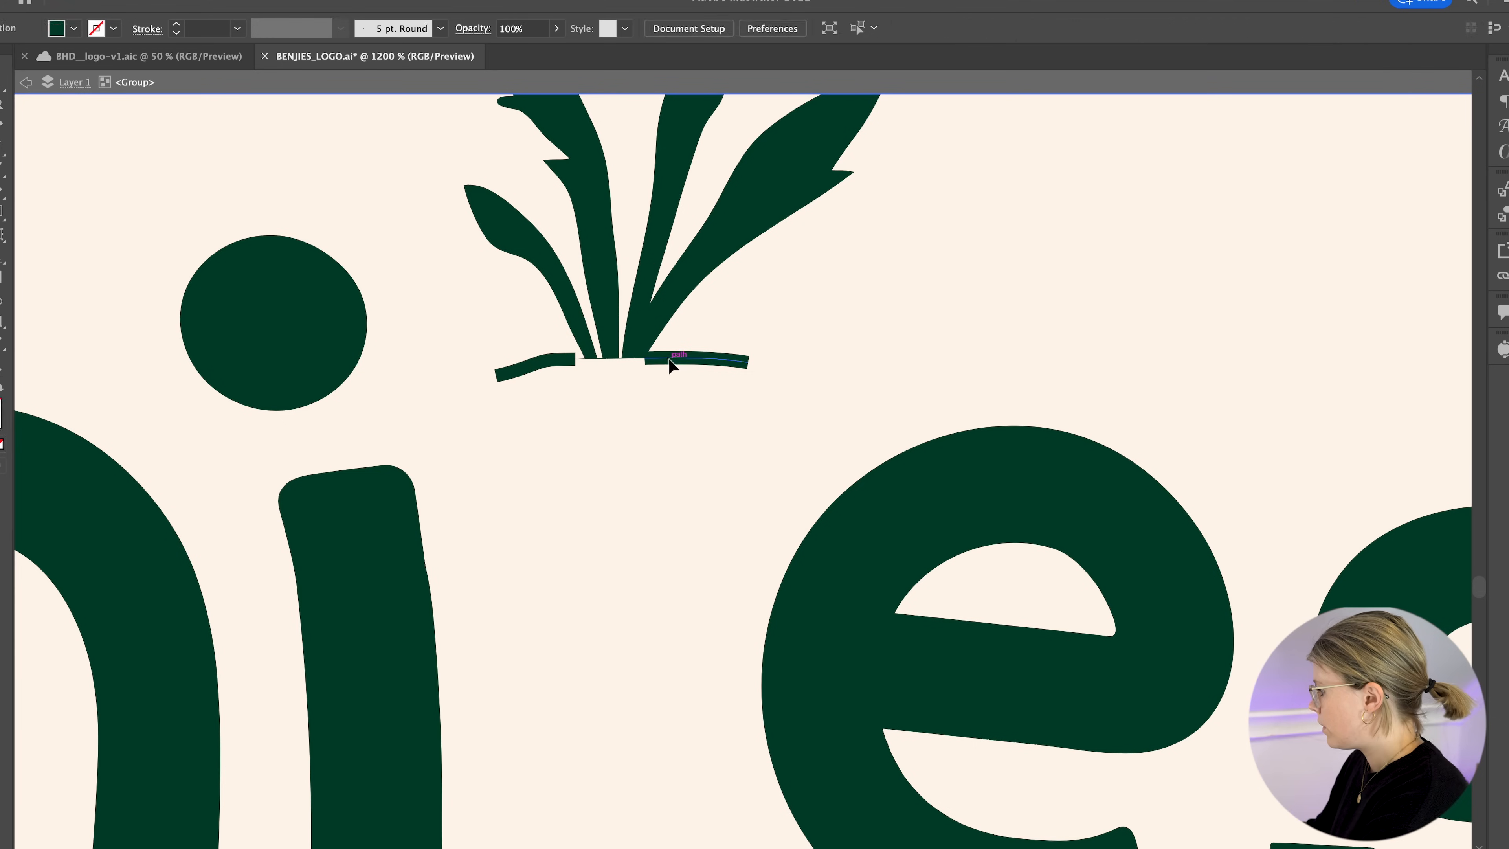
# - Delete the leftover pieces of the cutting line on both sides of the carrot leaves' base
pyautogui.click(669, 359)
pyautogui.press('Delete')
pyautogui.click(564, 362)
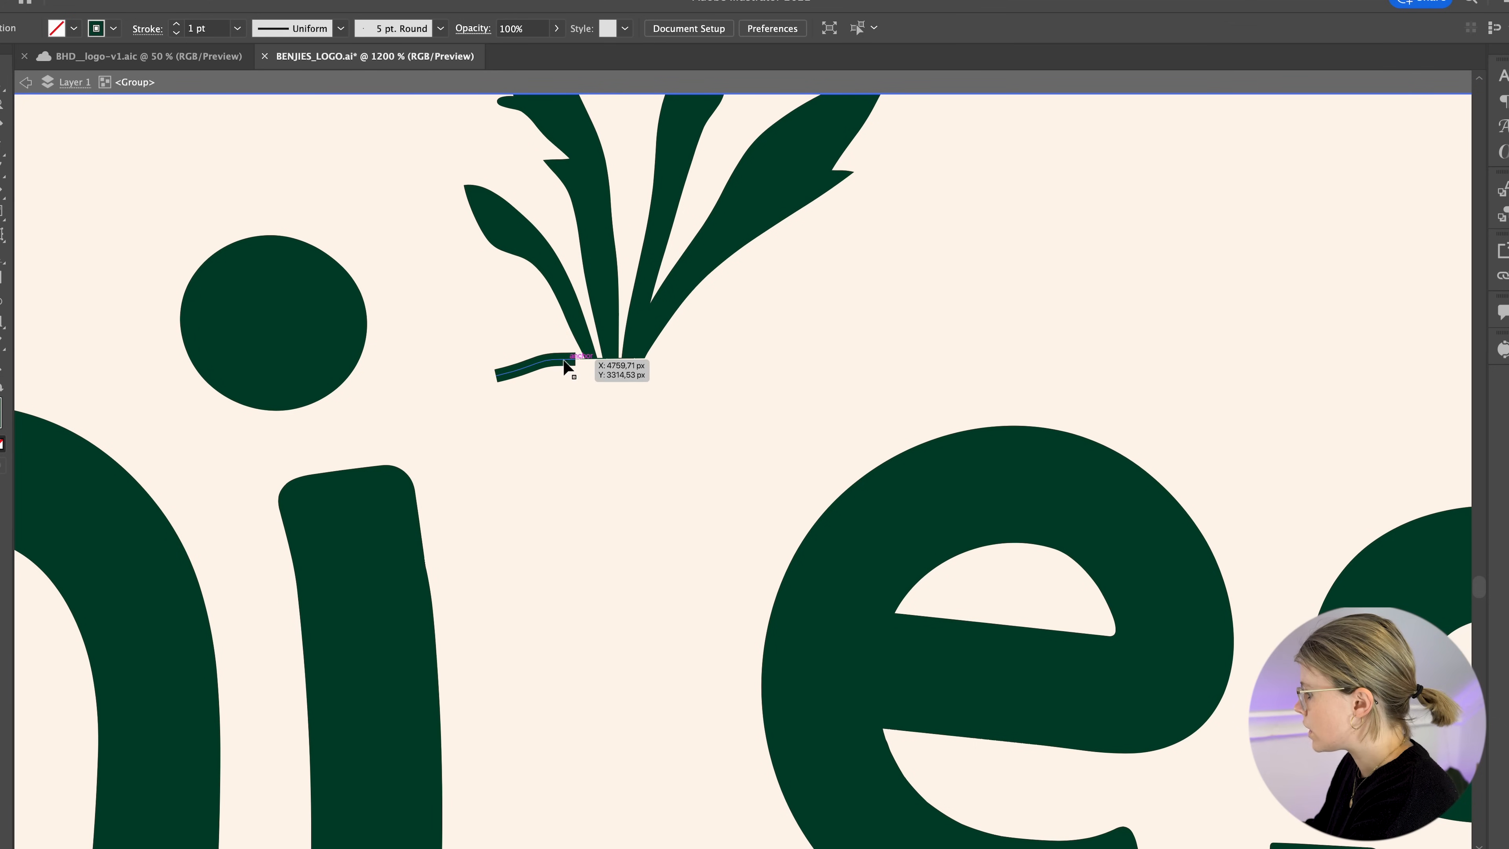
pyautogui.press('Delete')
# - Isolate the carrot leaves and remove the stray anchor points that stick out past the outer edge of their base
pyautogui.click(579, 356)
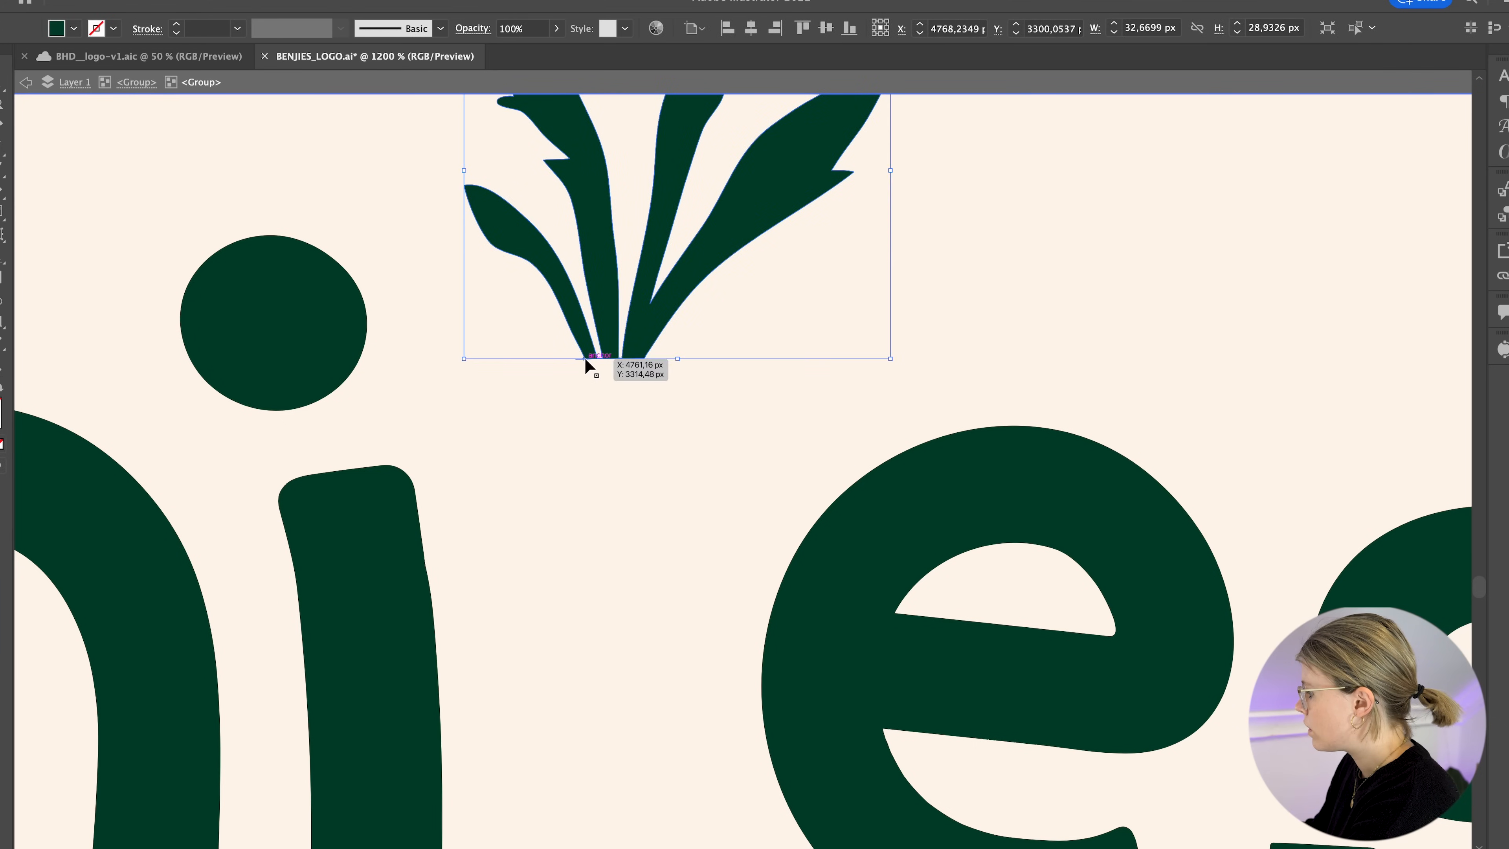
pyautogui.press('a')
pyautogui.press('super+equal')
pyautogui.press('super+equal')
pyautogui.press('super+equal')
pyautogui.press('super+equal')
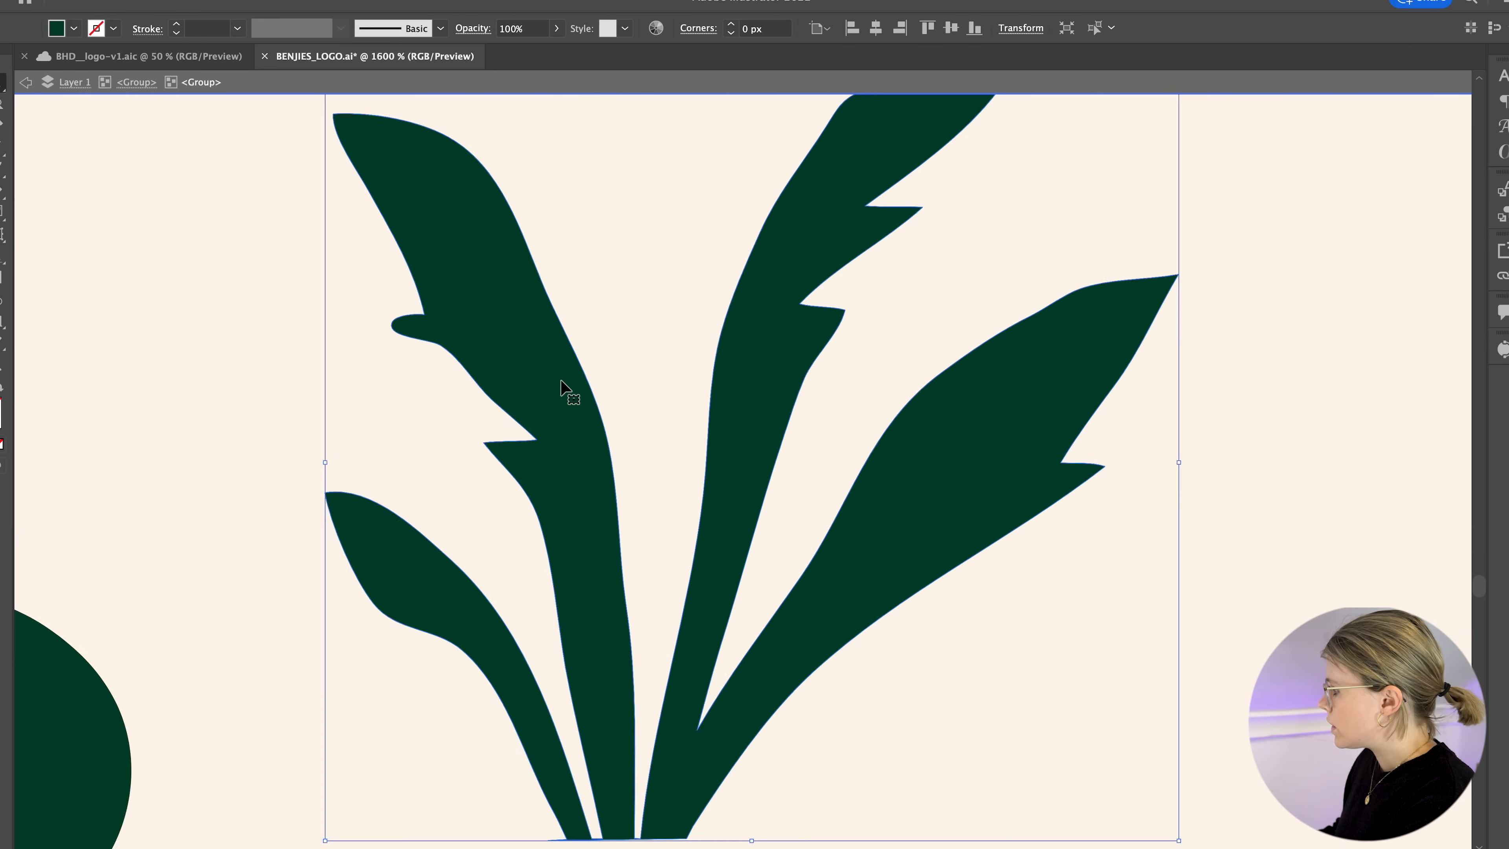
pyautogui.moveTo(548, 649); pyautogui.dragTo(781, 135)
pyautogui.moveTo(677, 577); pyautogui.dragTo(644, 417)
pyautogui.click(549, 526)
pyautogui.moveTo(539, 501); pyautogui.dragTo(559, 528)
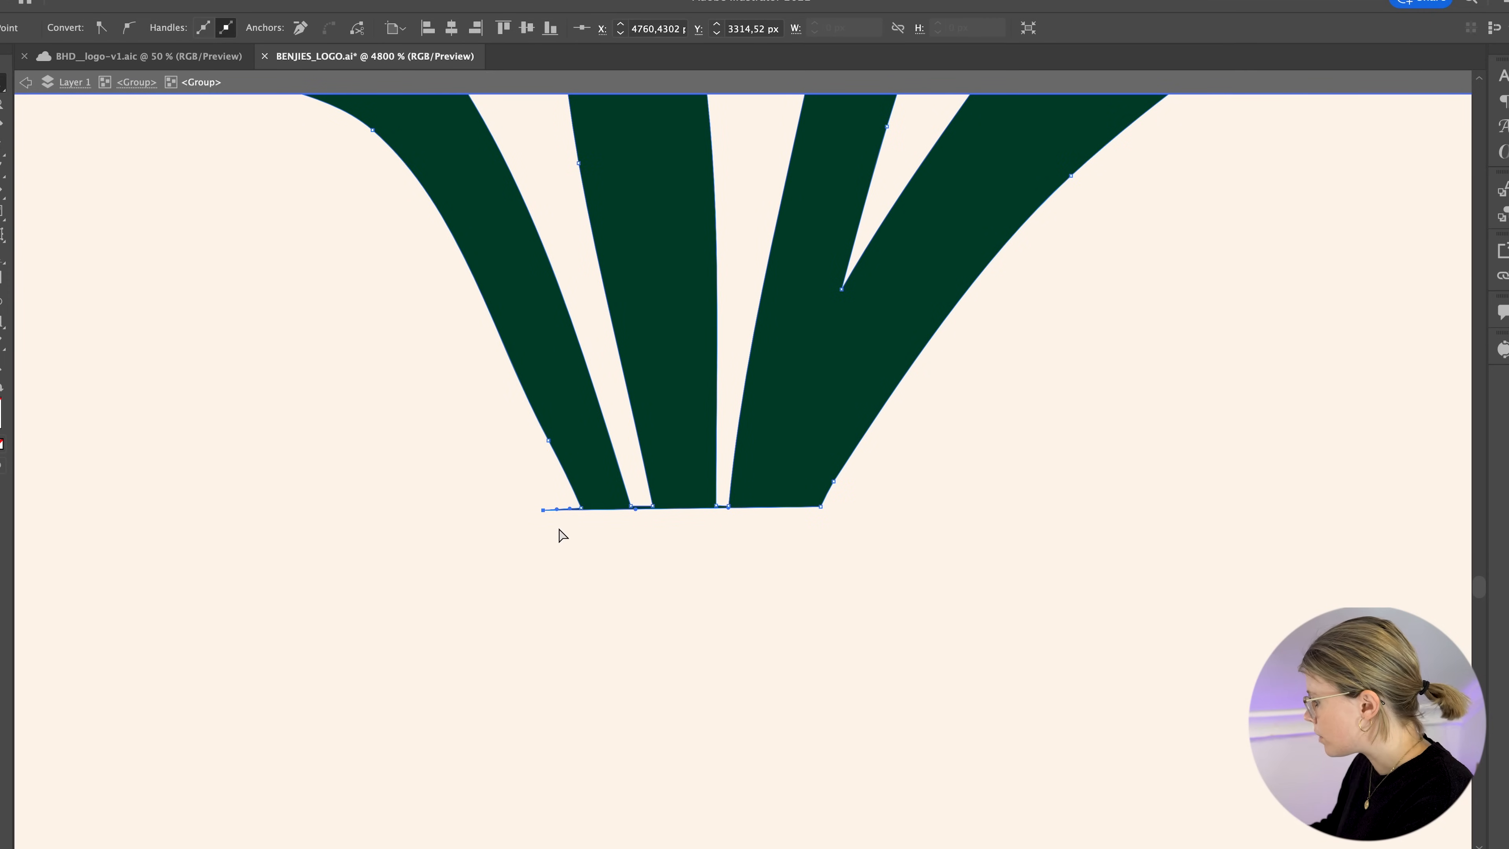
pyautogui.click(300, 27)
pyautogui.click(724, 522)
# - Exit the logo's isolated group and paste the cut carrot body back in place in front
pyautogui.press('super+minus')
pyautogui.press('super+minus')
pyautogui.press('super+minus')
pyautogui.press('super+minus')
pyautogui.press('super+minus')
pyautogui.press('super+minus')
pyautogui.press('super+minus')
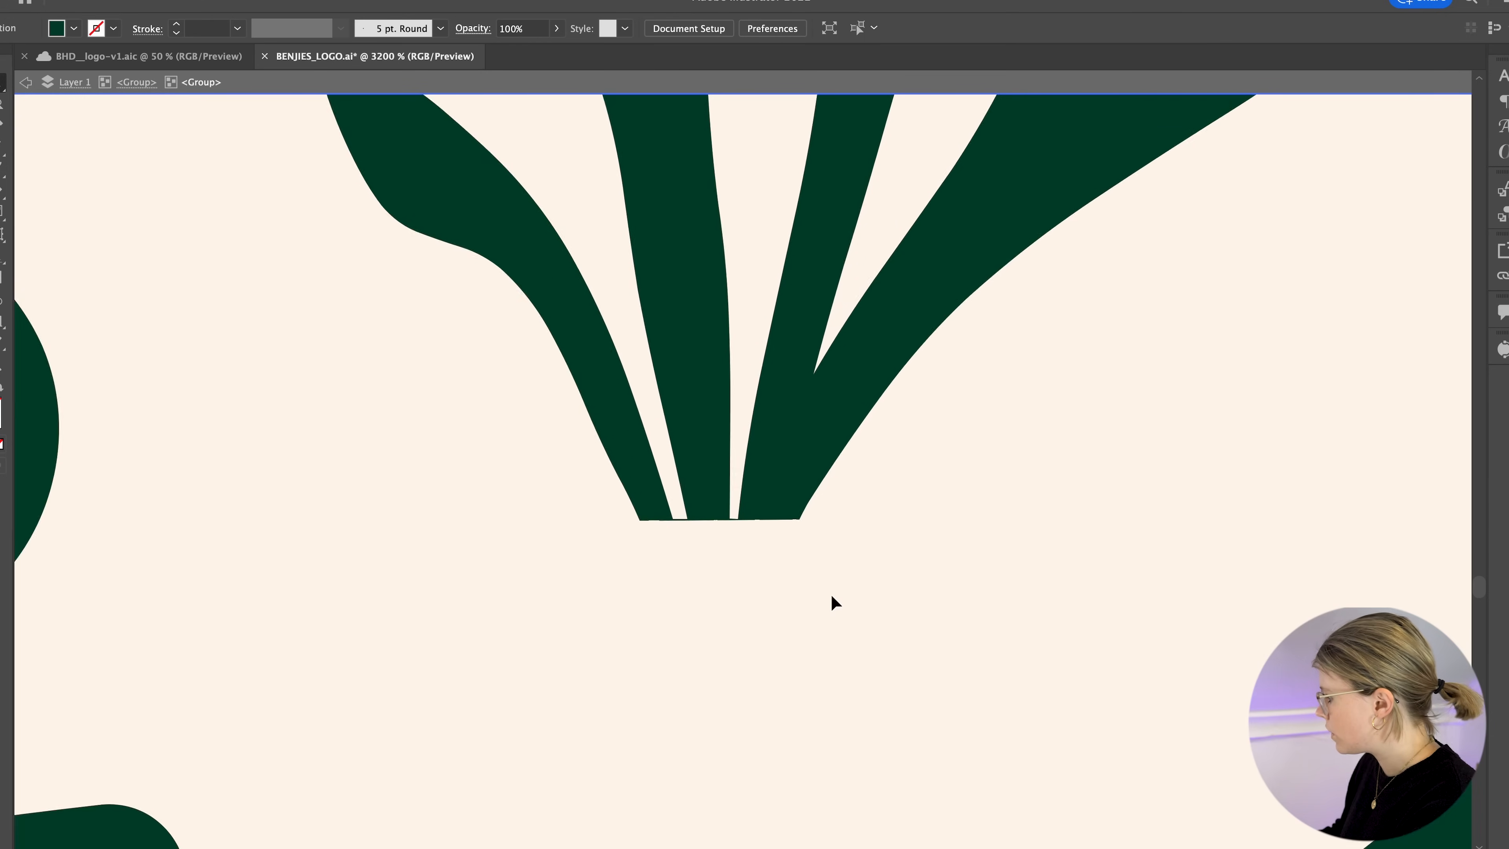
pyautogui.press('super+minus')
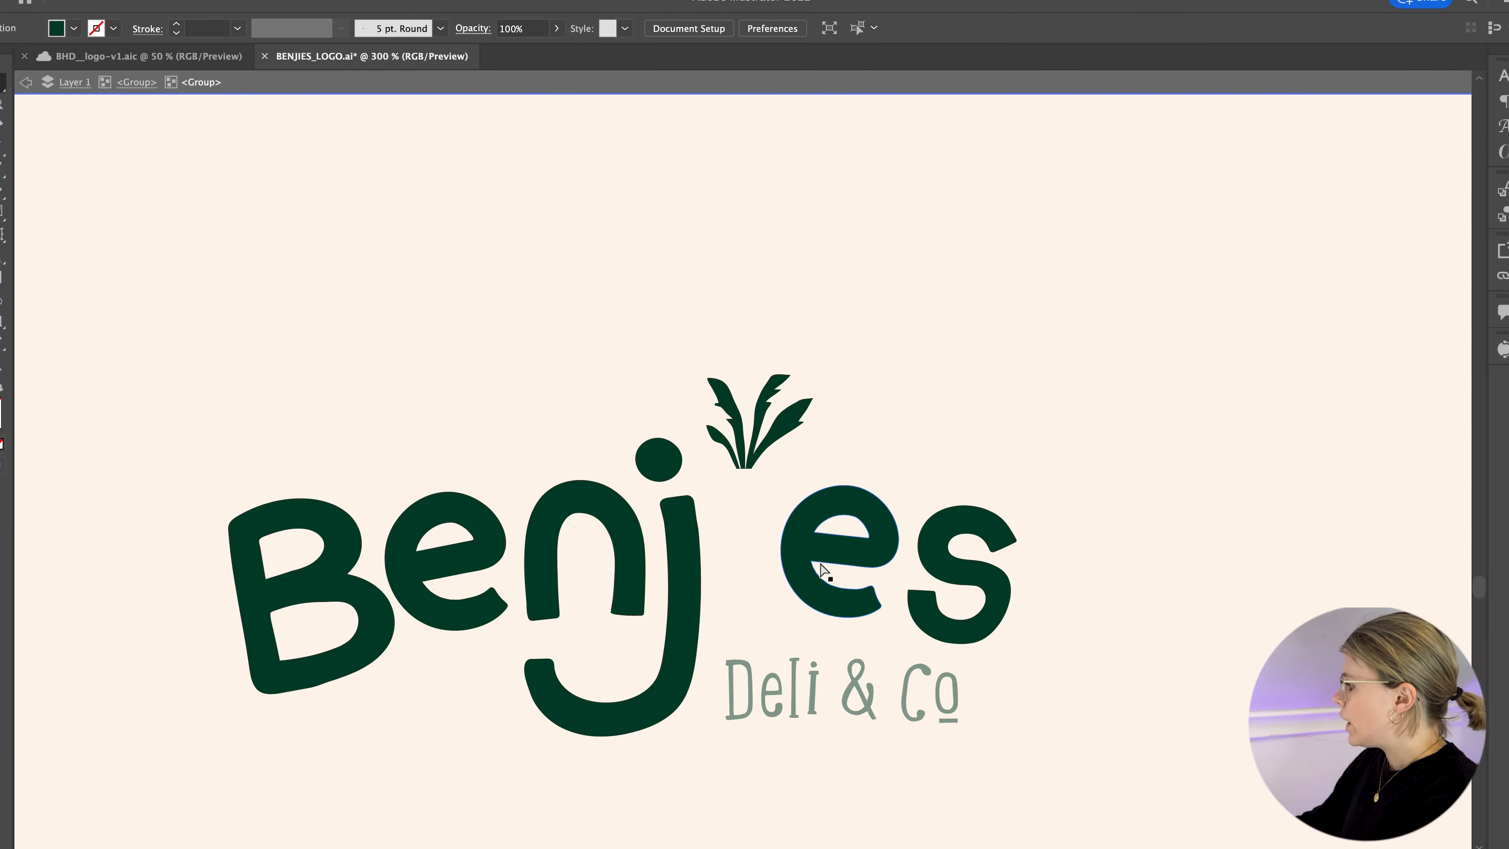
pyautogui.doubleClick(842, 376)
pyautogui.press('super+f')
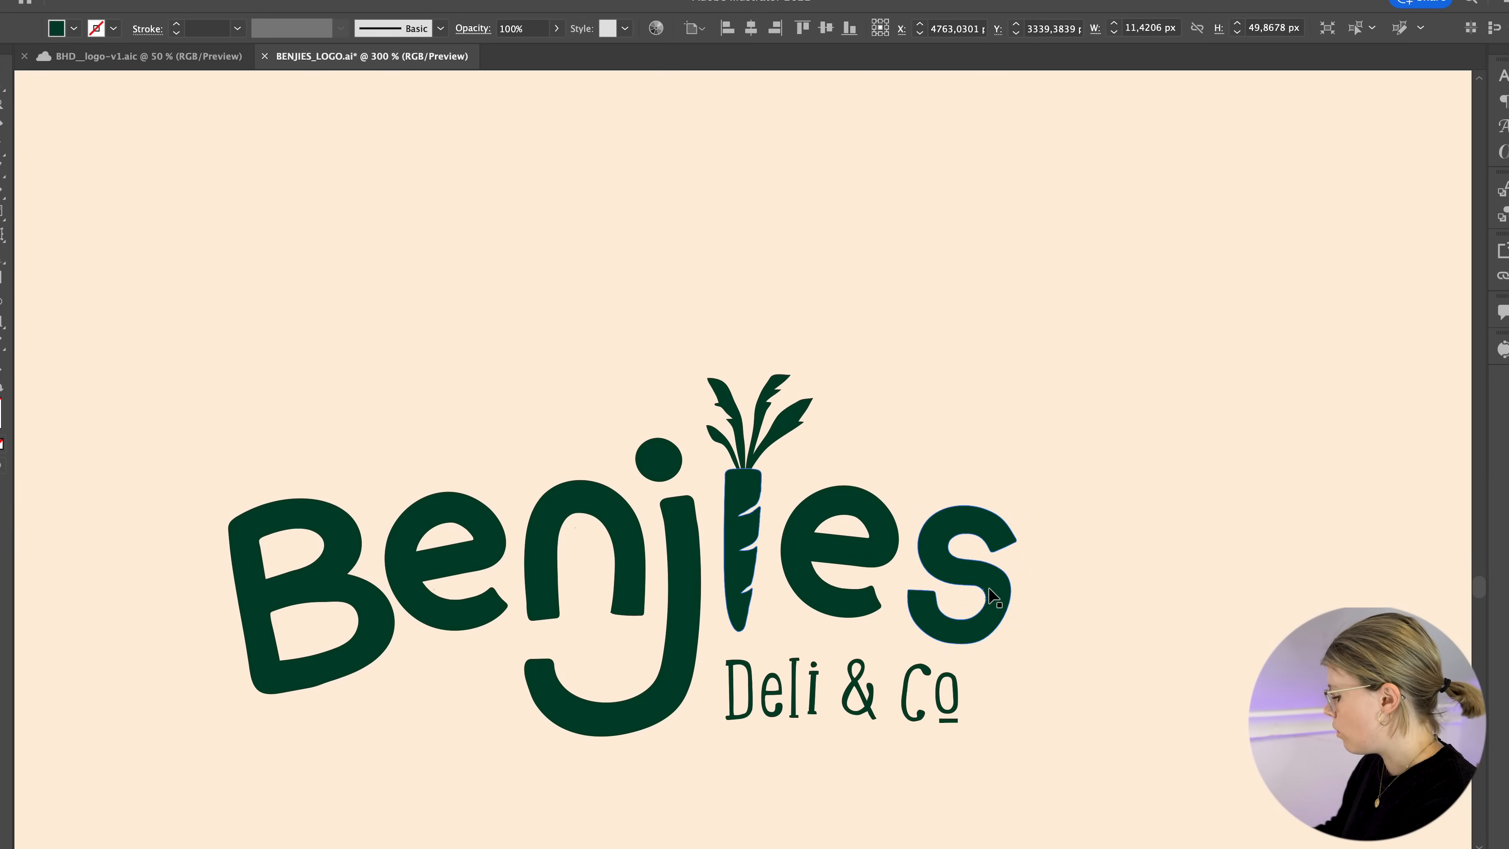
# - Fill the carrot body with the orange sampled from the orange logo and deselect it
pyautogui.press('super+minus')
pyautogui.press('super+minus')
pyautogui.moveTo(619, 685); pyautogui.dragTo(1034, 442)
pyautogui.press('i')
pyautogui.click(345, 673)
pyautogui.press('super+shift+a')
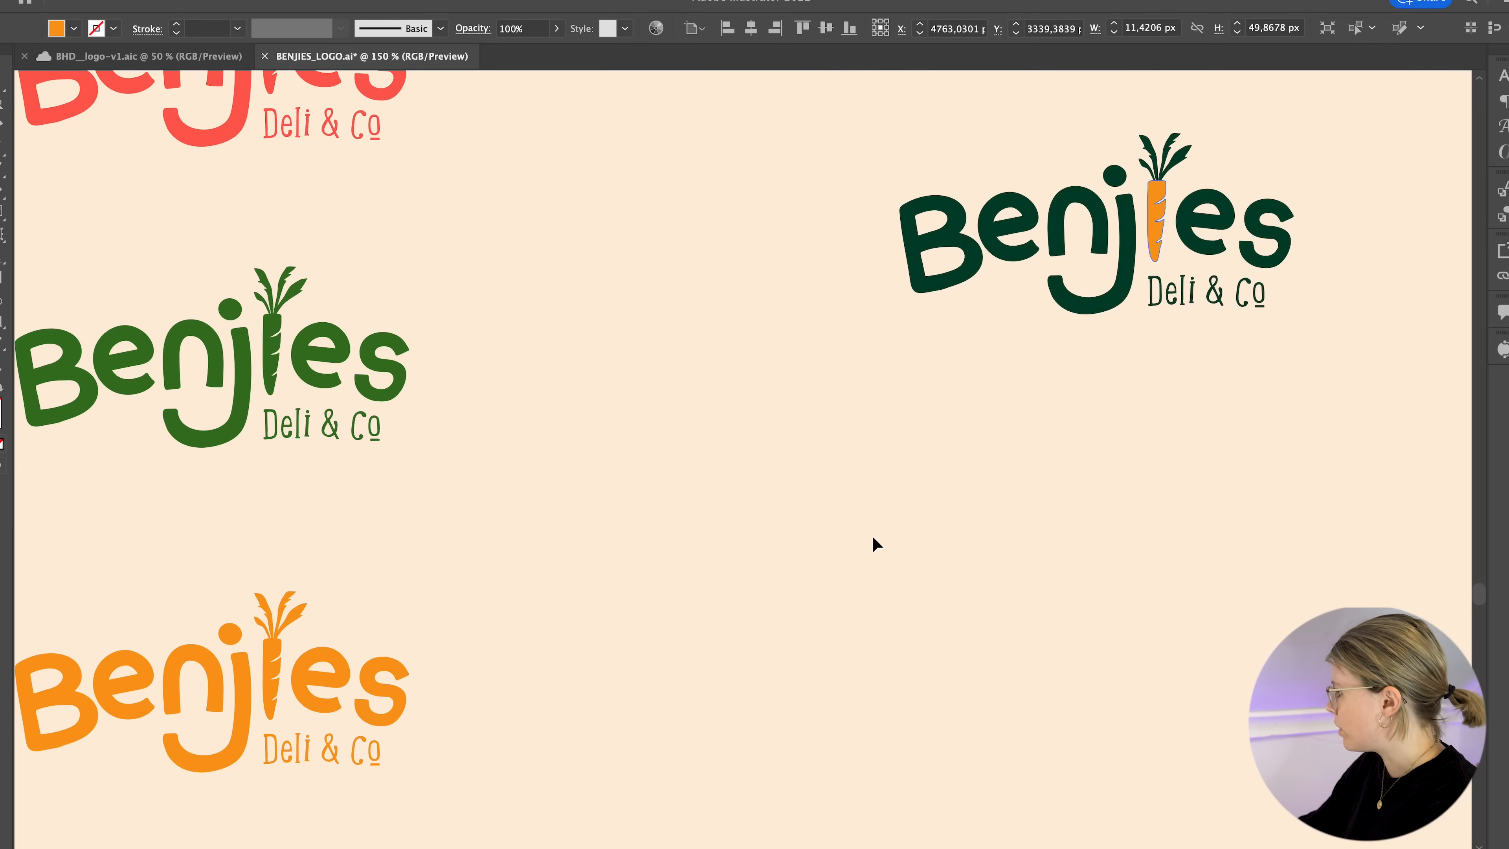
# - Examine the dark green logo with its orange carrot at different zoom levels, next to the other colour combinations
pyautogui.moveTo(1169, 458); pyautogui.dragTo(670, 588)
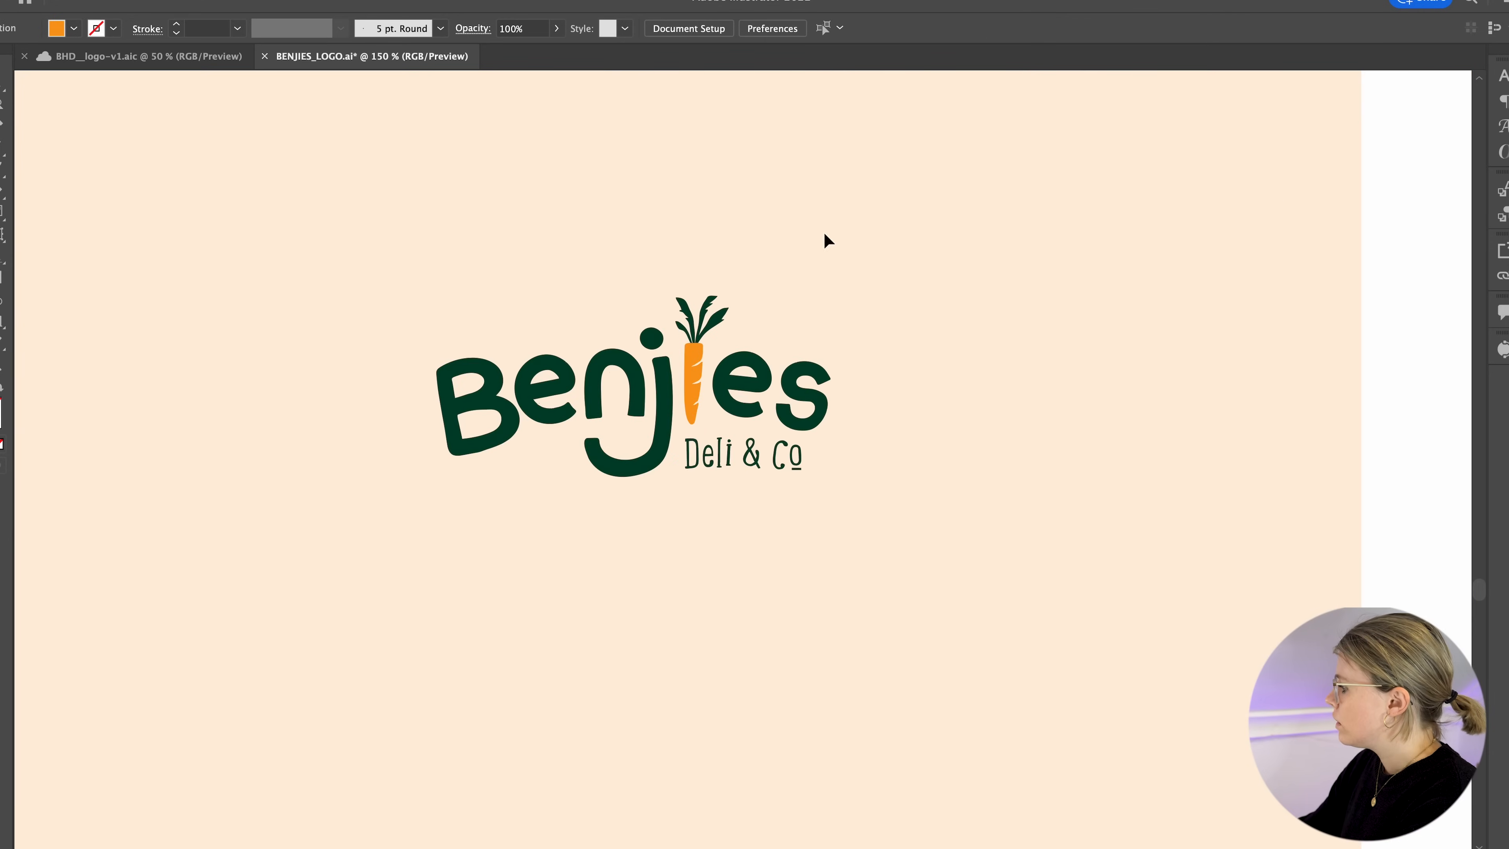
pyautogui.press('super+minus')
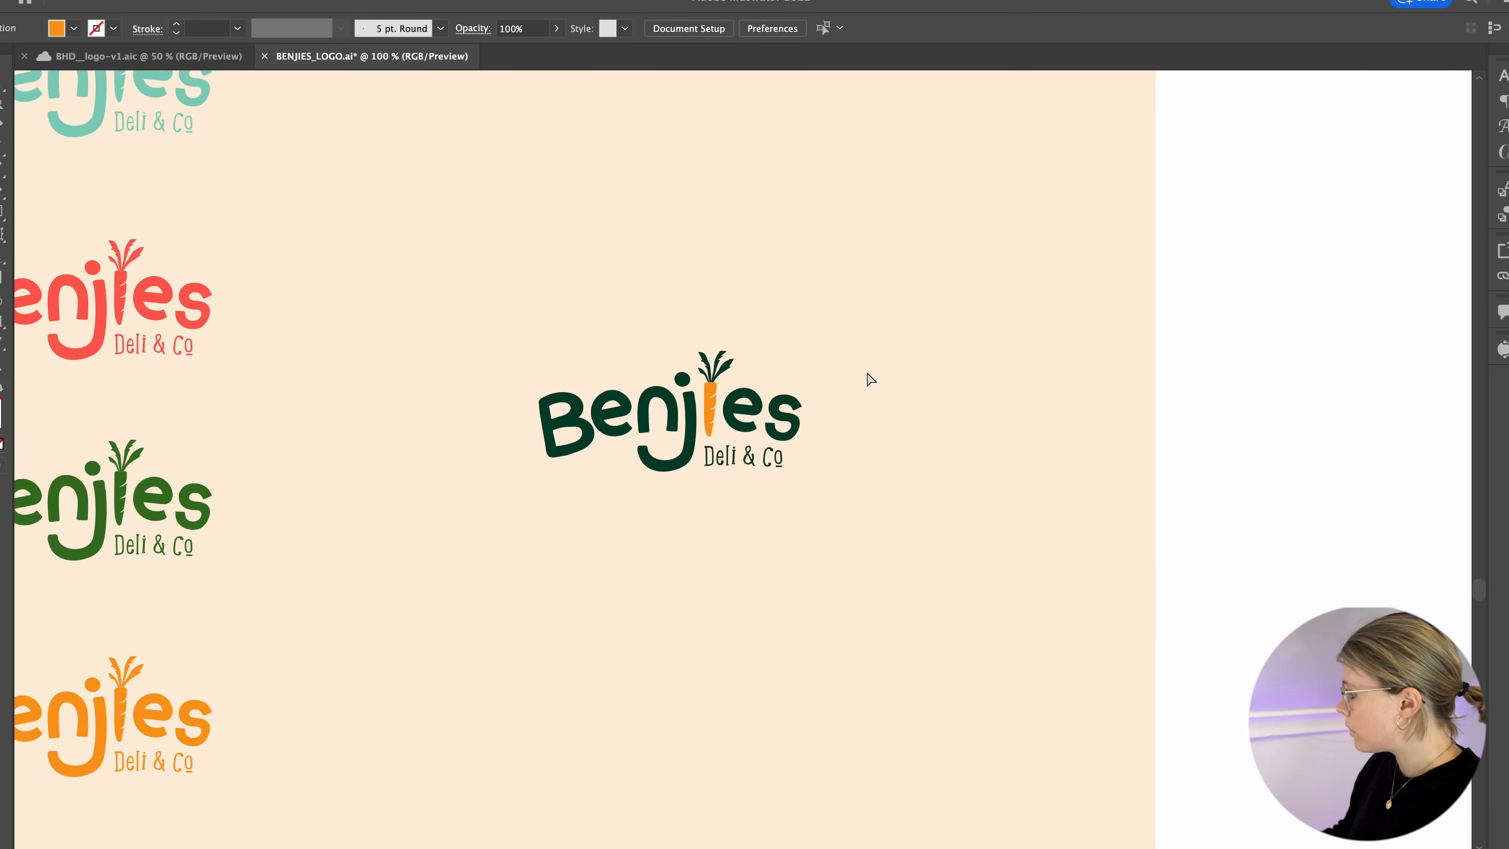
pyautogui.press('super+minus')
pyautogui.moveTo(866, 371); pyautogui.dragTo(965, 296)
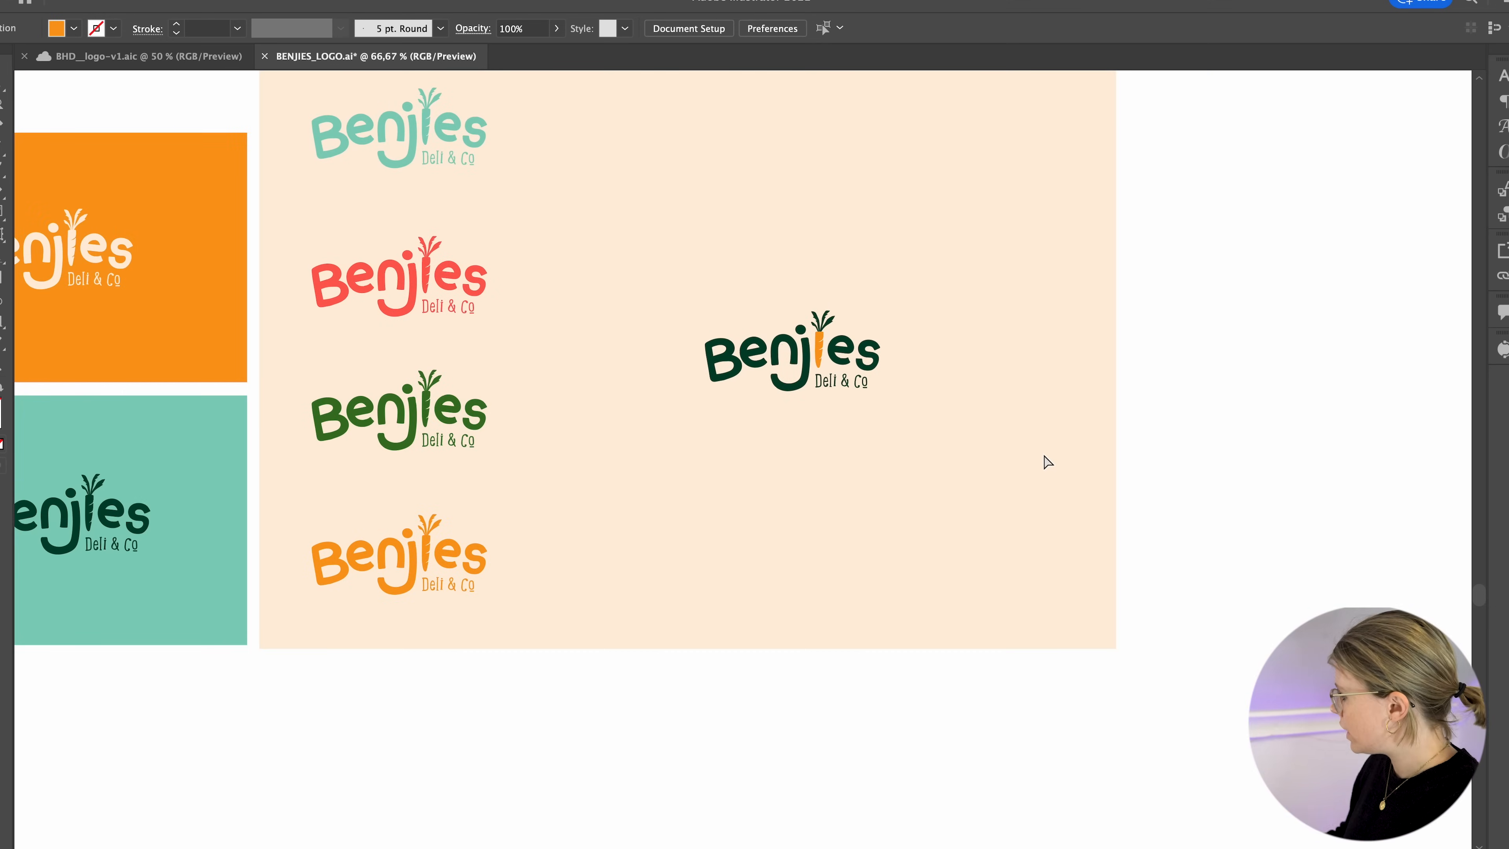
pyautogui.press('super+plus')
pyautogui.moveTo(757, 444); pyautogui.dragTo(979, 518)
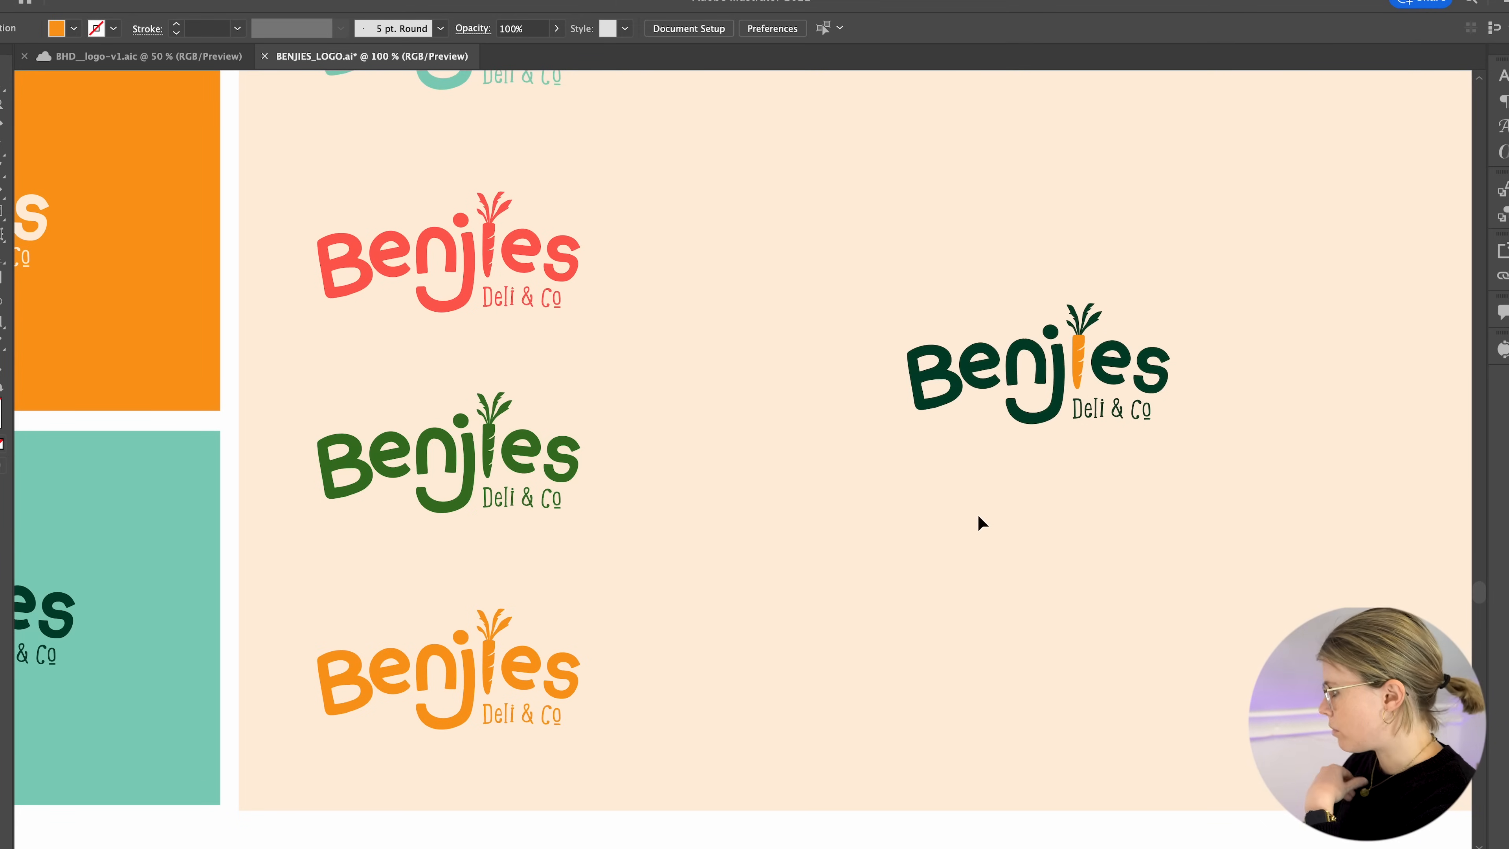
pyautogui.press('super+minus')
pyautogui.moveTo(805, 526); pyautogui.dragTo(1186, 538)
pyautogui.moveTo(1084, 489); pyautogui.dragTo(1000, 549)
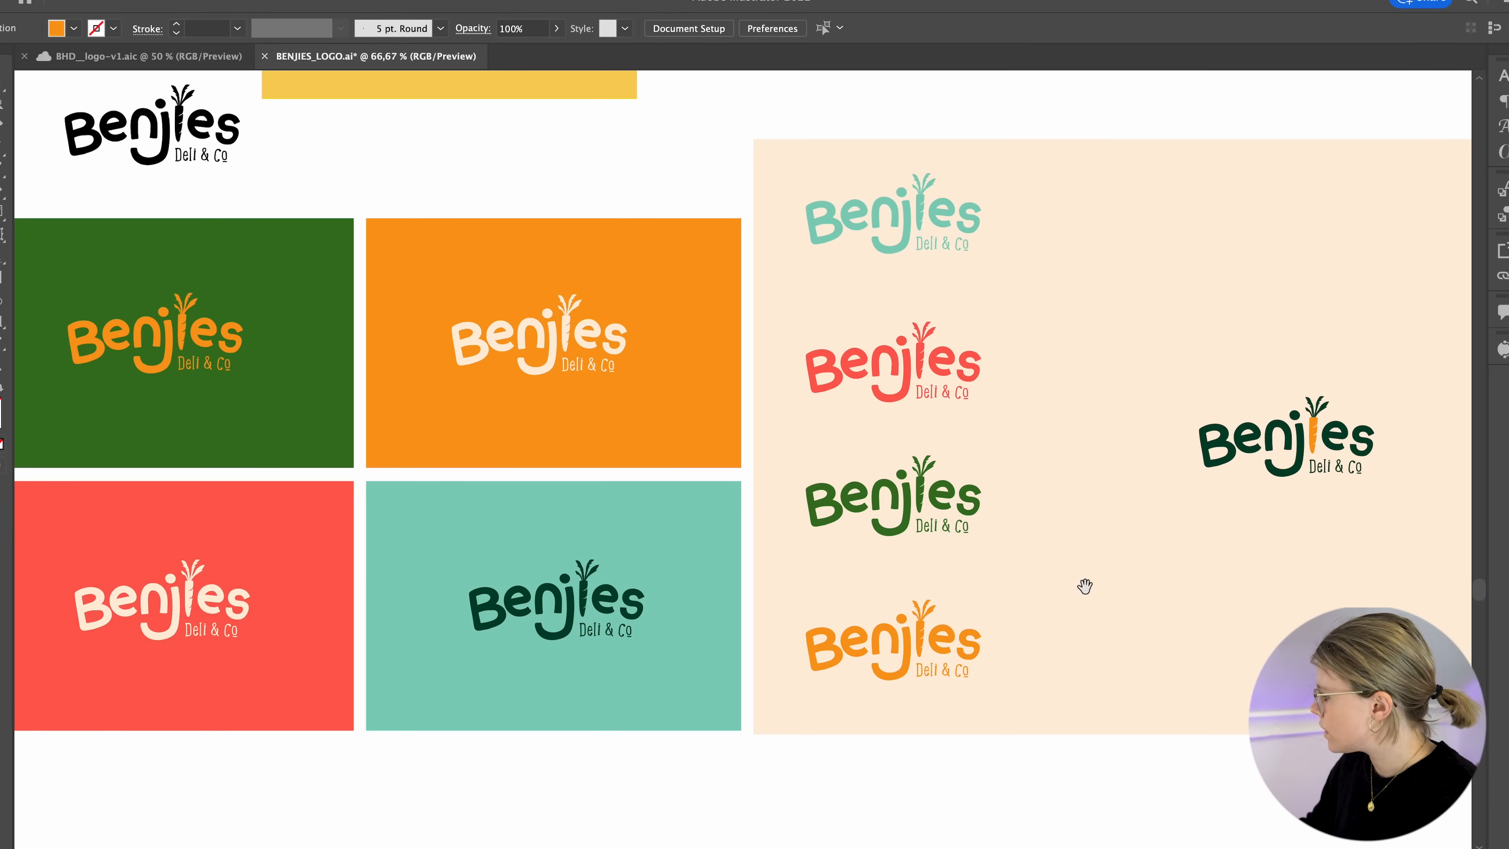
pyautogui.hscroll(5, 1084, 586)
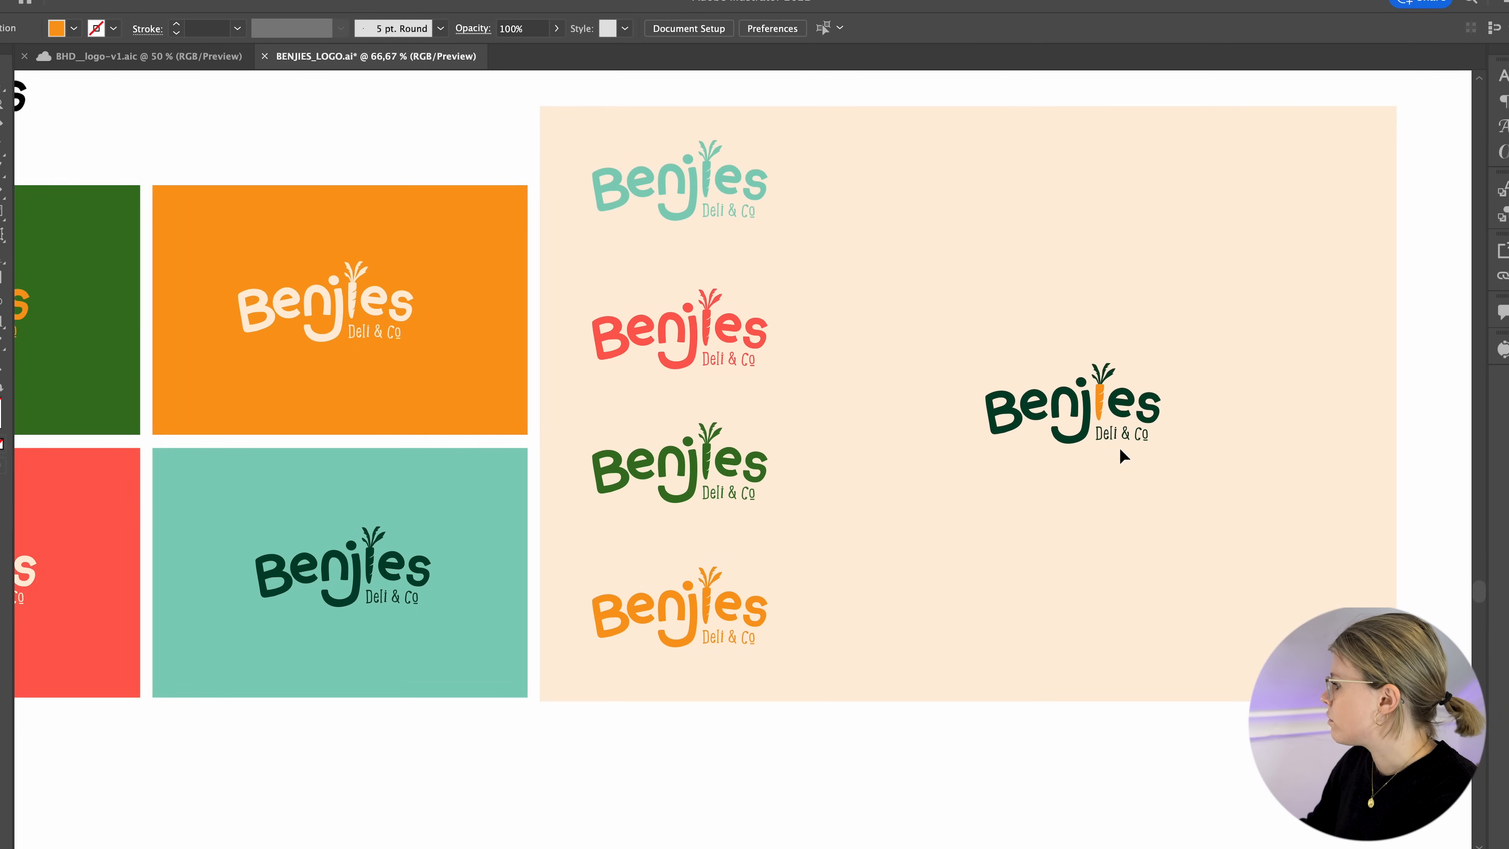
# - Isolate the dark green logo's carrot leaves, fill them with the lighter green sampled from the green logo, and exit the group
pyautogui.press('super+equal')
pyautogui.press('super+equal')
pyautogui.press('super+equal')
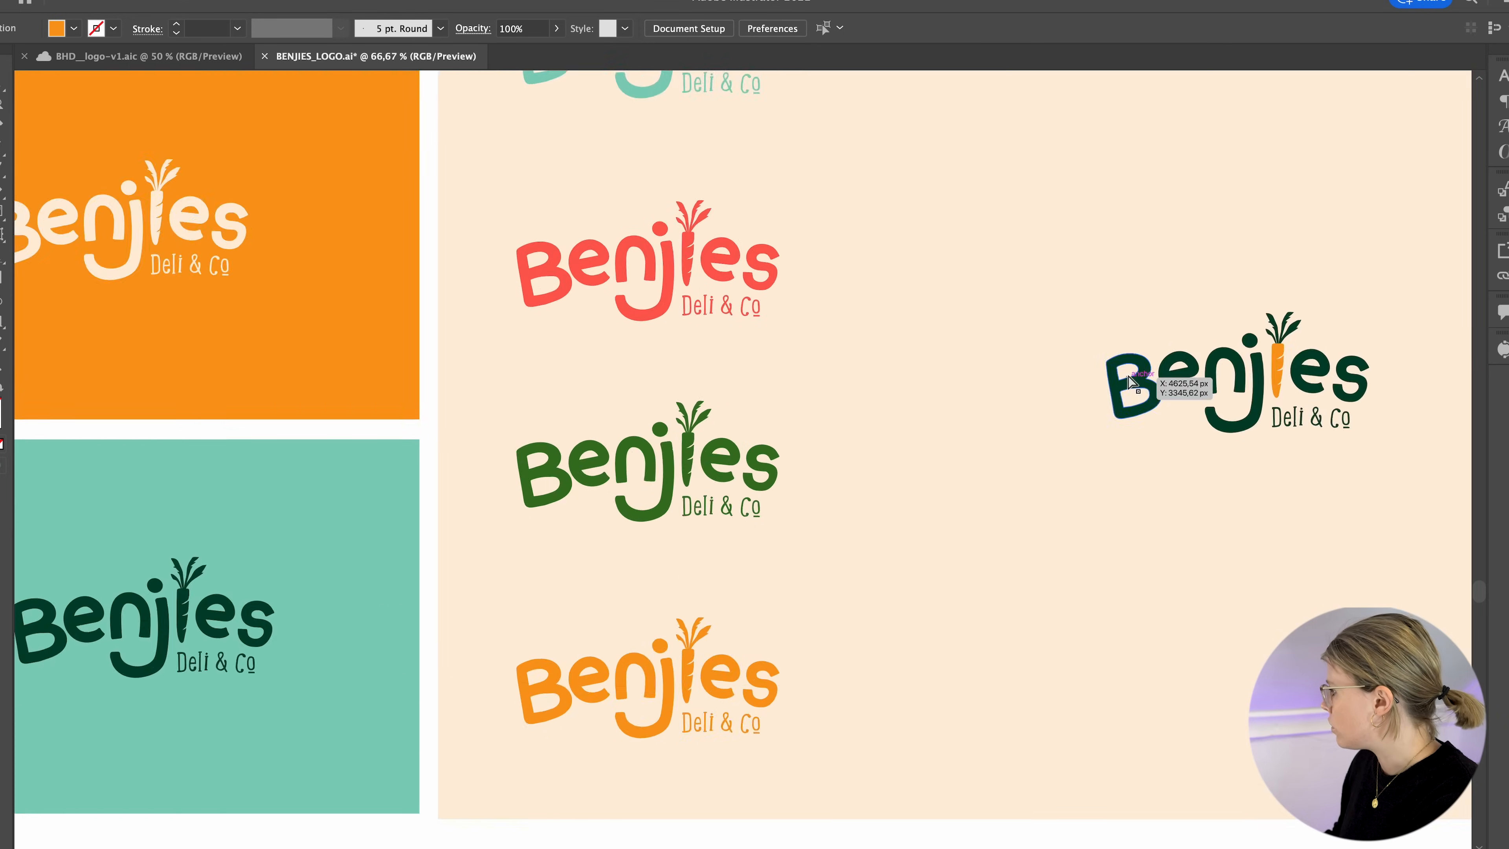
pyautogui.moveTo(1127, 374); pyautogui.dragTo(406, 425)
pyautogui.click(1121, 212)
pyautogui.doubleClick(1113, 220)
pyautogui.doubleClick(1109, 229)
pyautogui.click(1109, 227)
pyautogui.press('i')
pyautogui.click(71, 478)
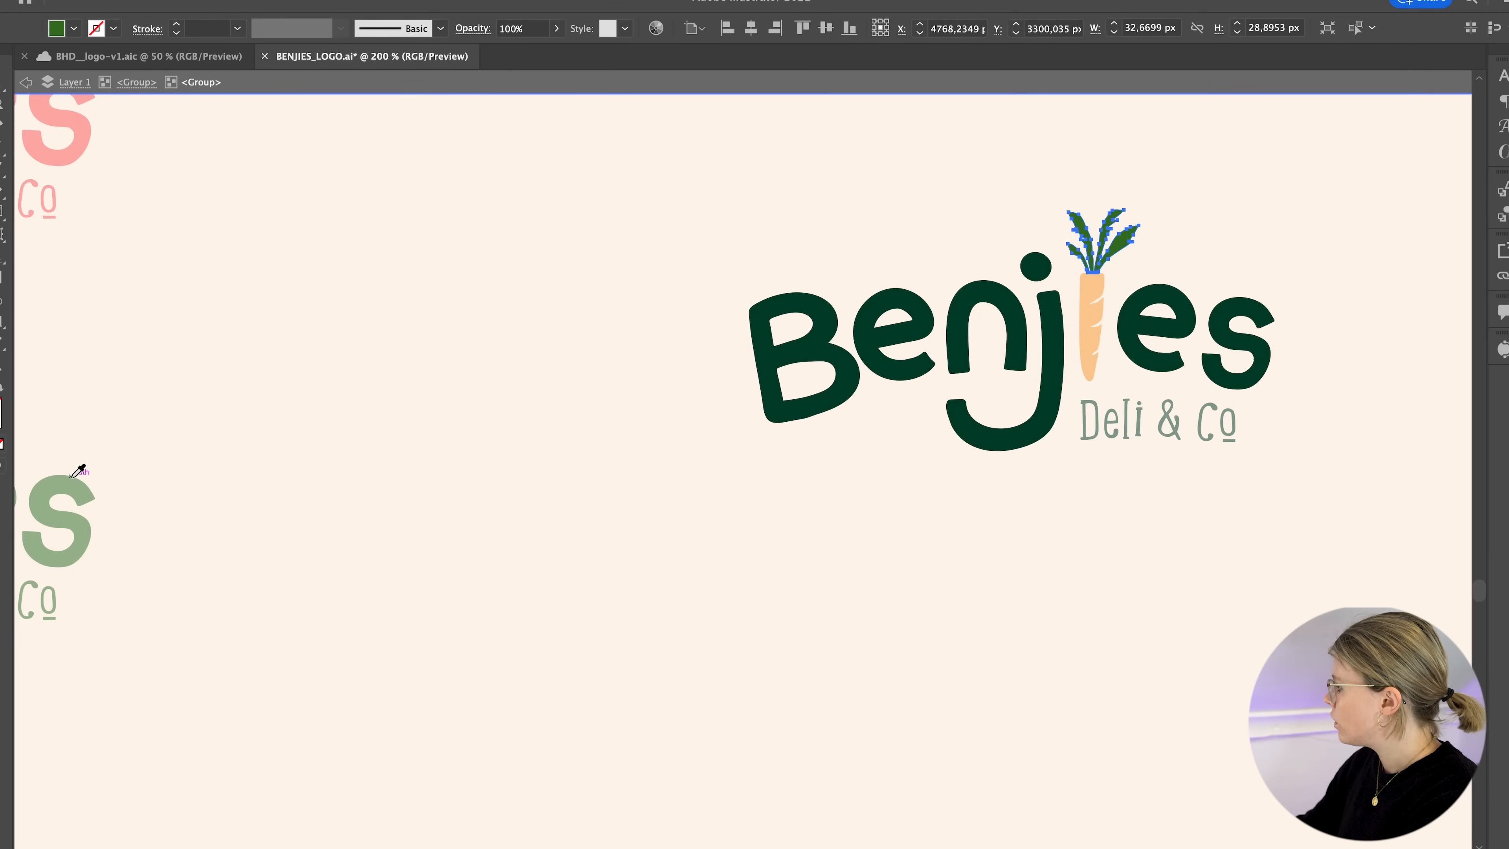
pyautogui.press('v')
pyautogui.doubleClick(418, 345)
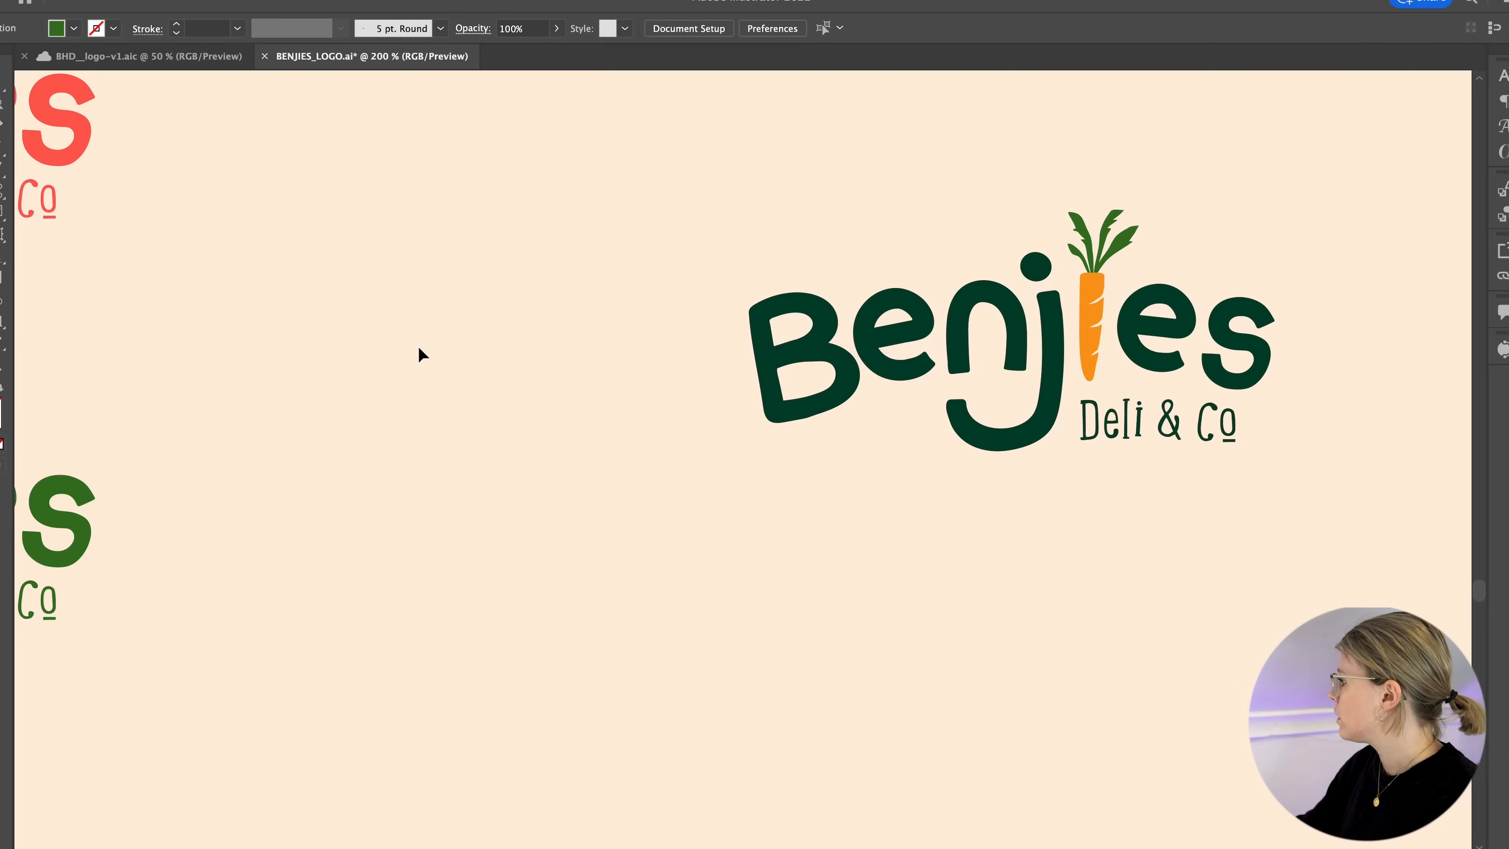
# - Compare the multicoloured logo and the colour panels with the moodboard's palette and images
pyautogui.press('super+minus')
pyautogui.press('super+minus')
pyautogui.moveTo(736, 562); pyautogui.dragTo(897, 490)
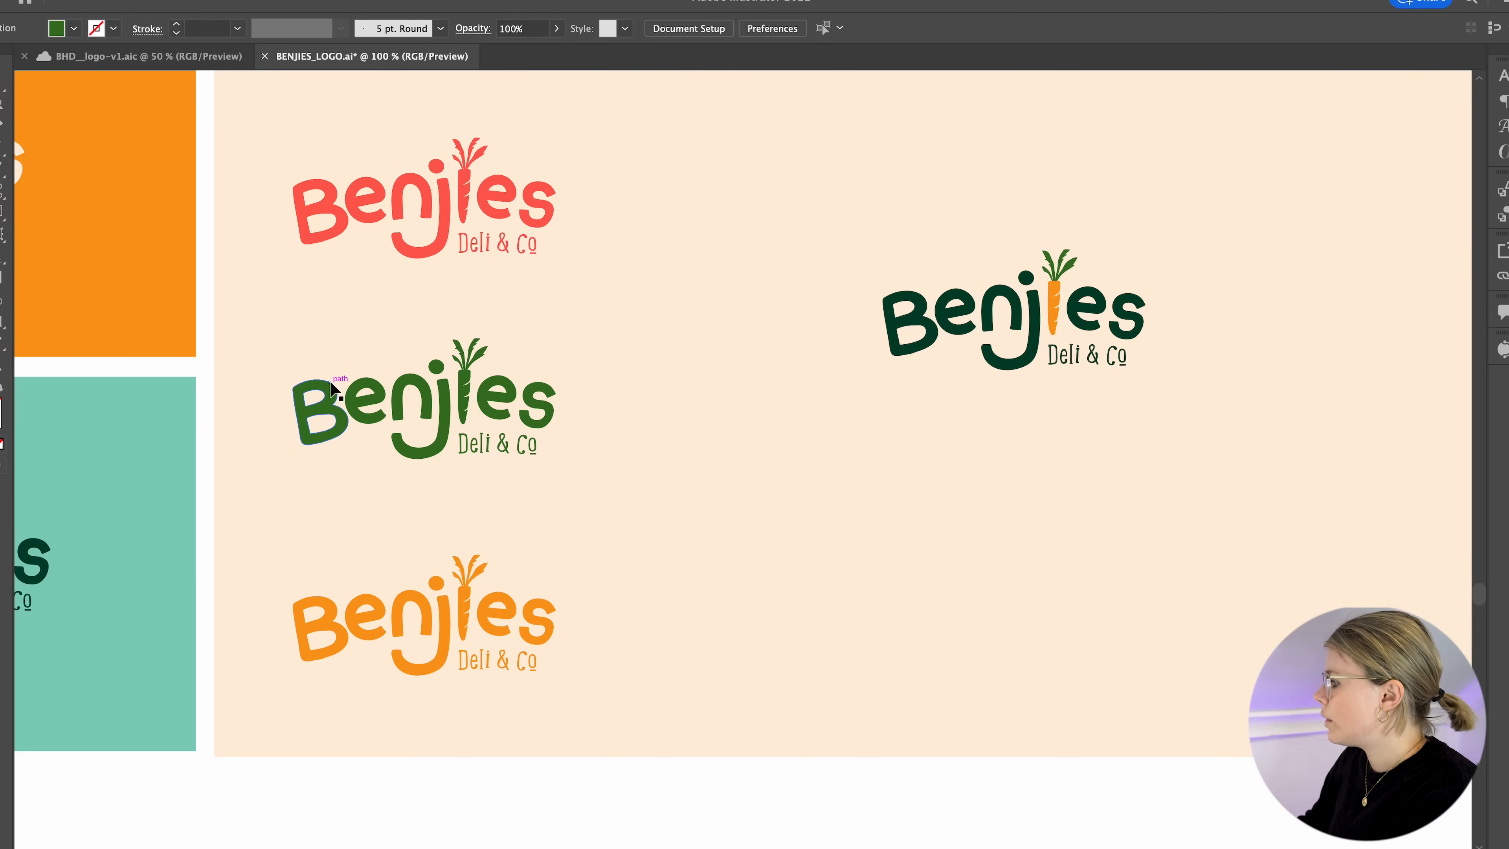
pyautogui.moveTo(236, 398); pyautogui.dragTo(1115, 448)
pyautogui.moveTo(45, 453); pyautogui.dragTo(812, 454)
pyautogui.moveTo(631, 433); pyautogui.dragTo(1088, 398)
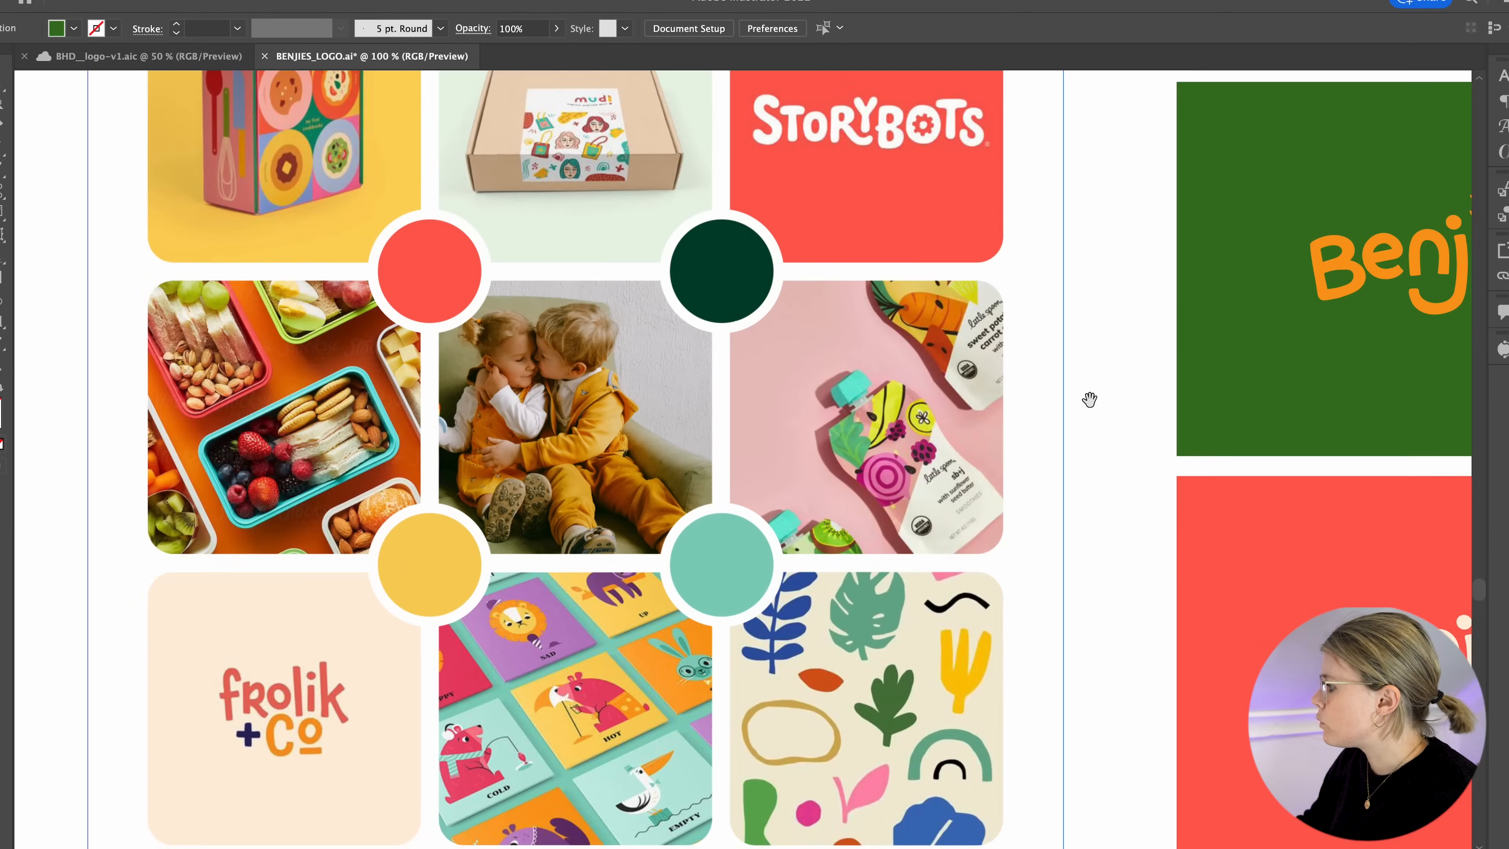
pyautogui.press('super+minus')
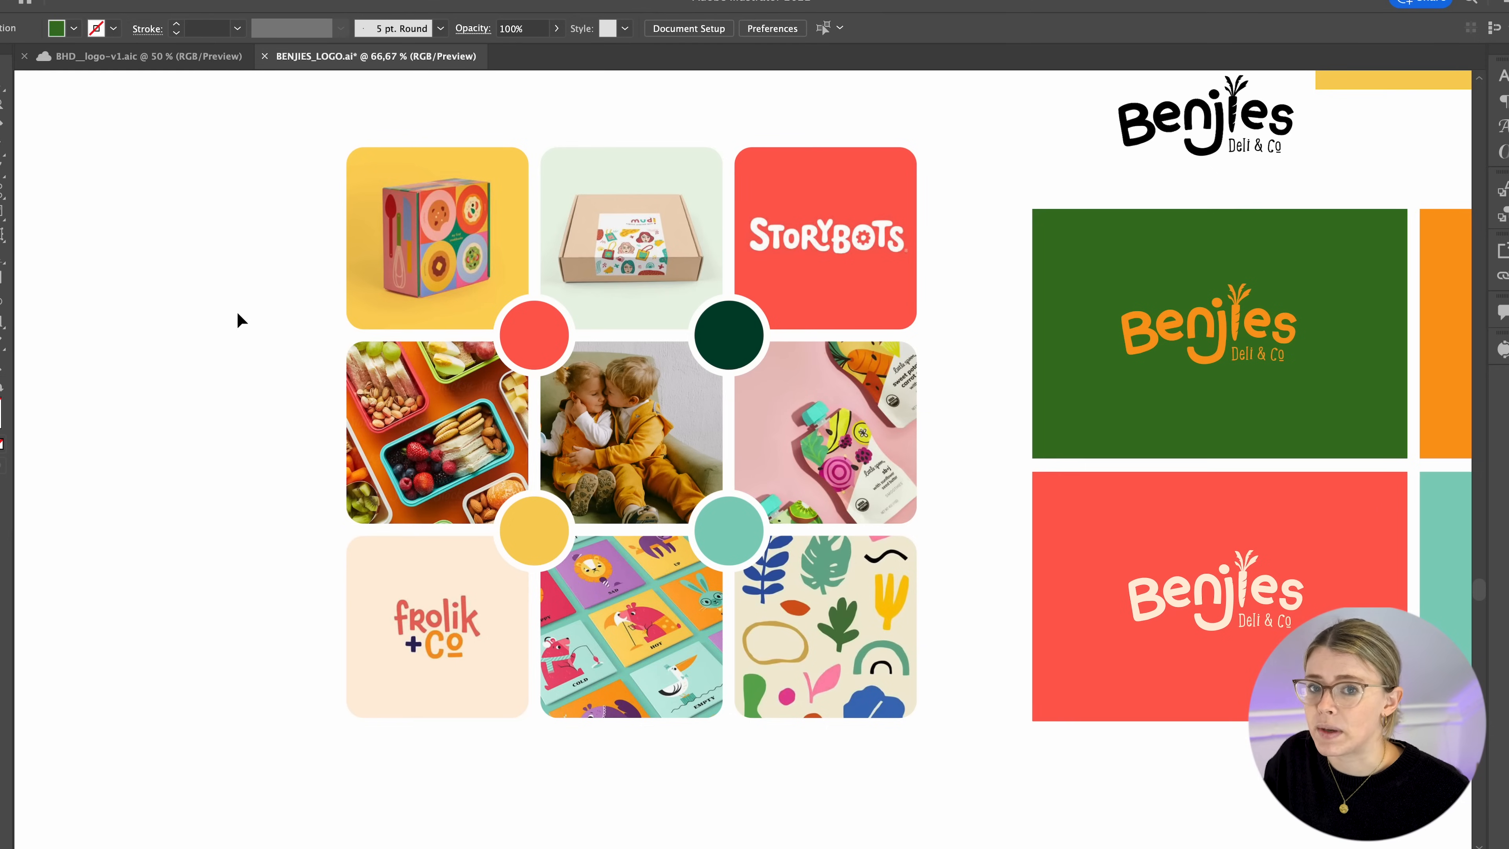
pyautogui.click(632, 421)
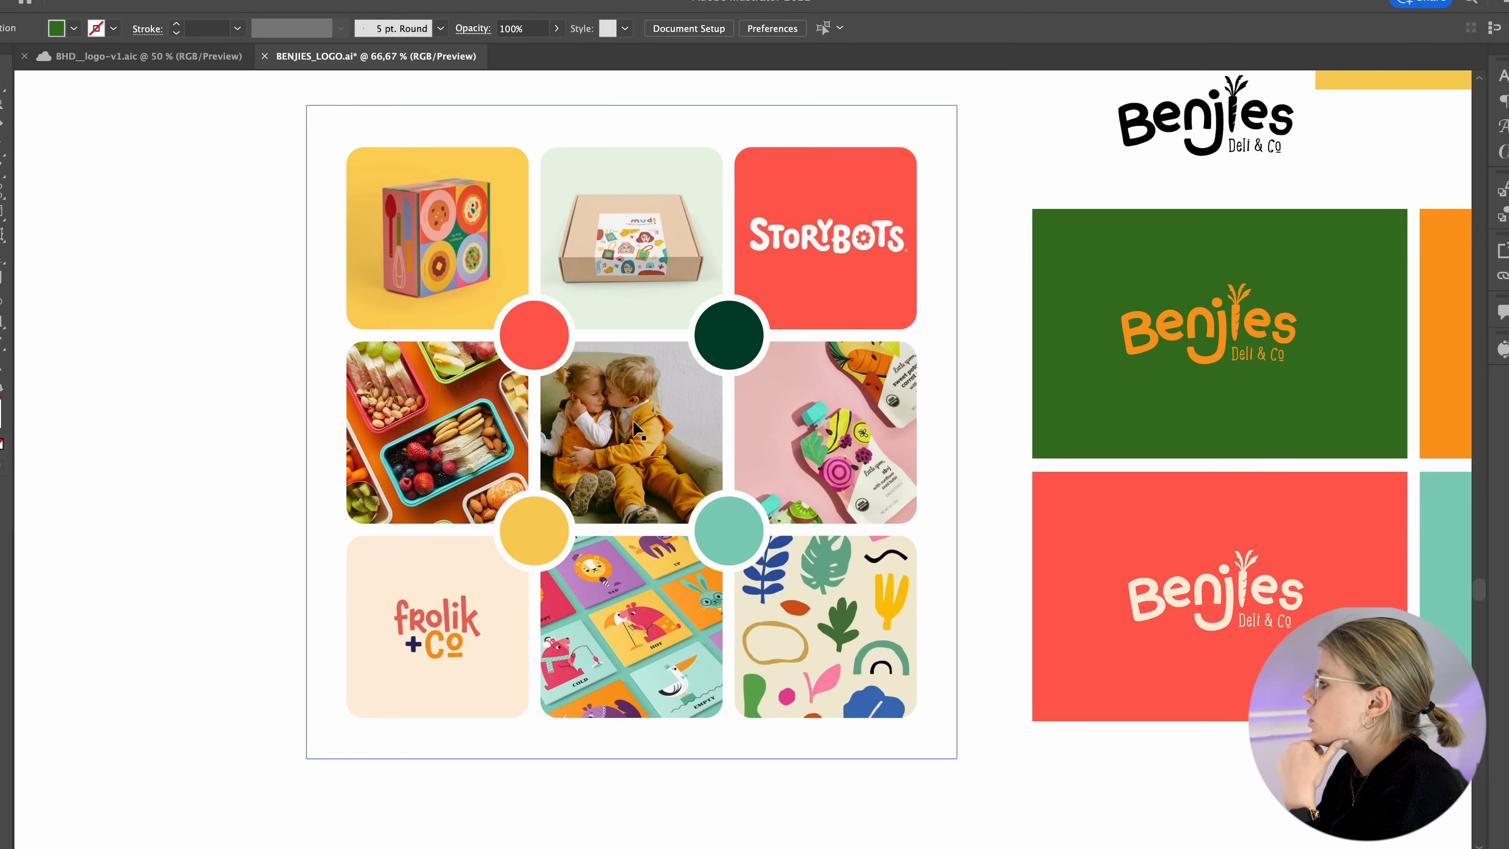
pyautogui.hscroll(3, 628, 448)
pyautogui.hscroll(4, 629, 448)
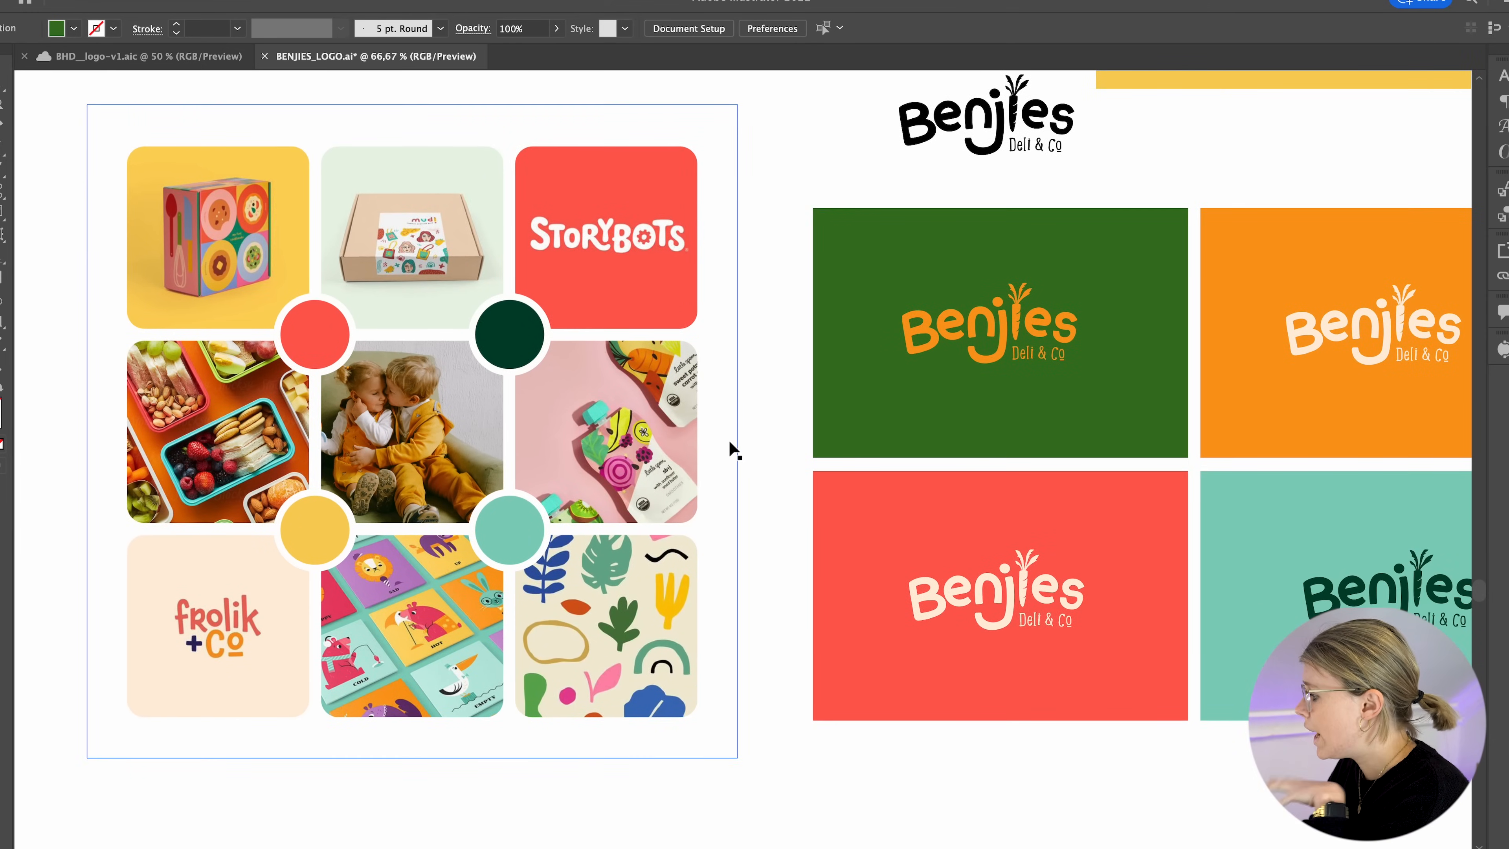
pyautogui.hscroll(8, 742, 448)
pyautogui.hscroll(3, 756, 443)
pyautogui.scroll(3, 756, 443)
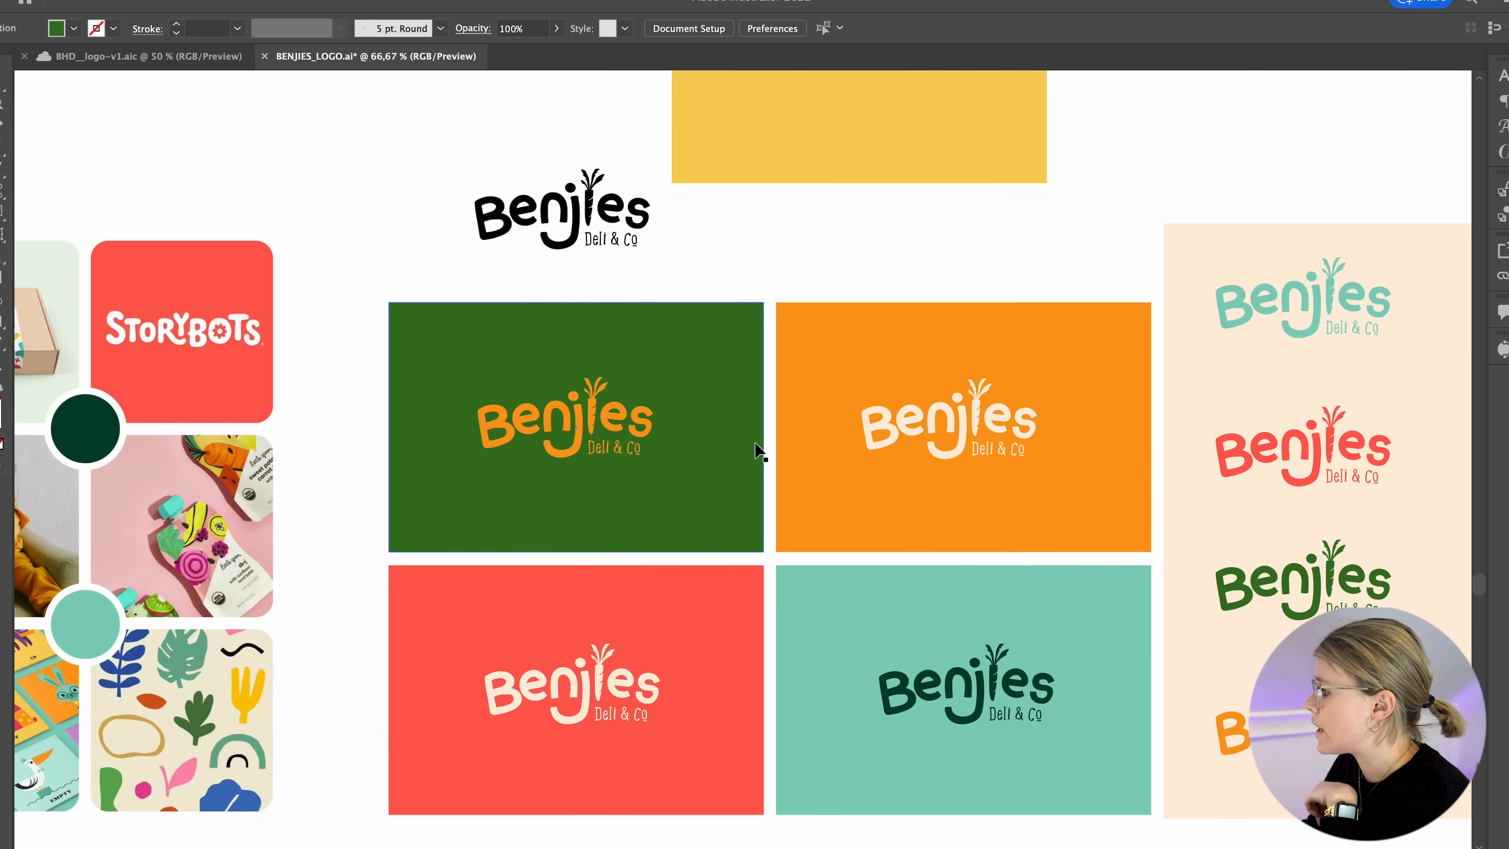
pyautogui.hscroll(-9, 760, 442)
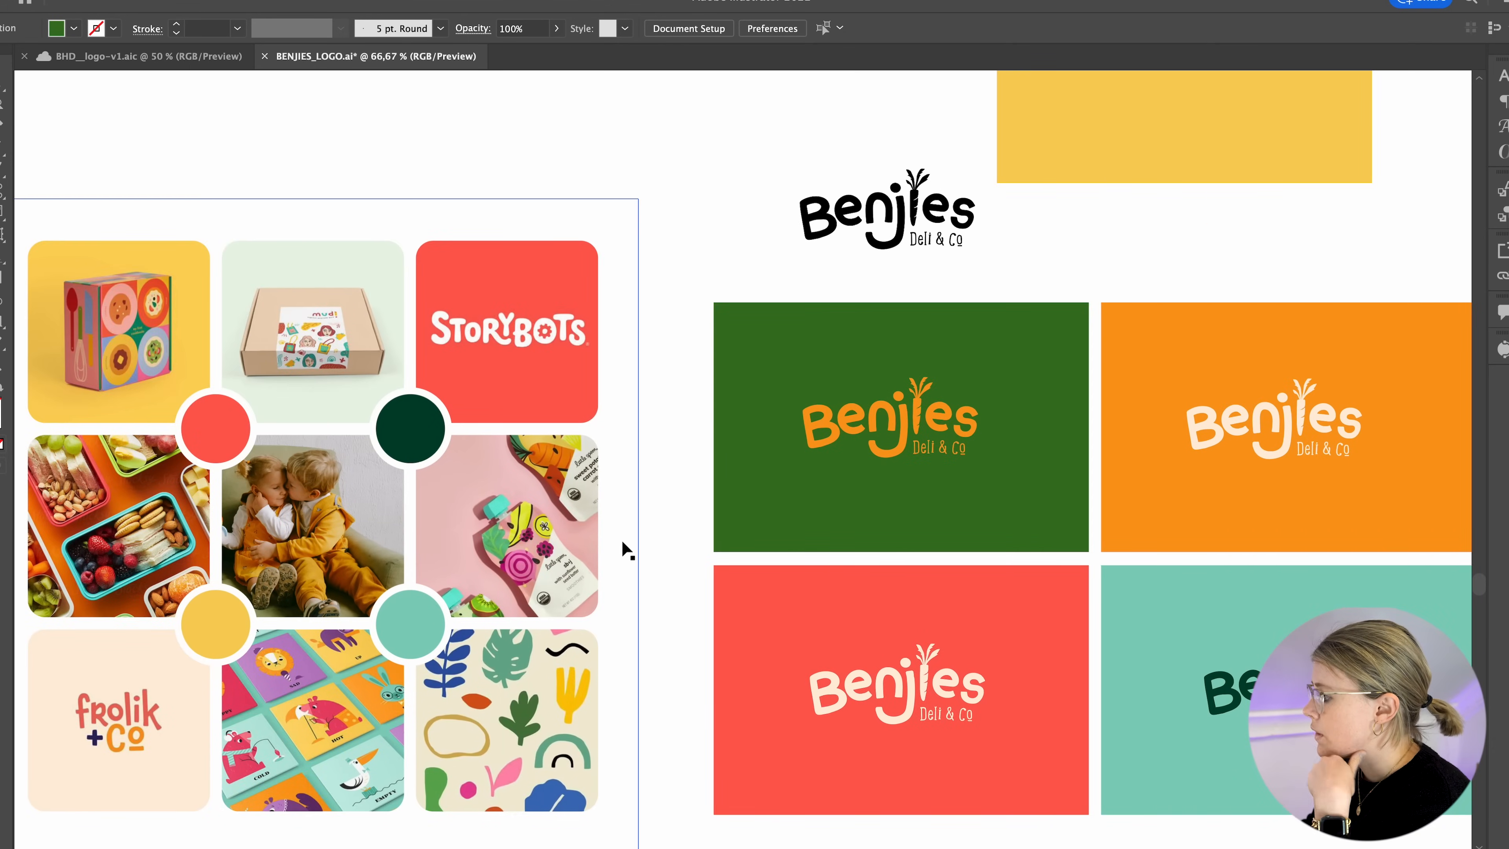
pyautogui.hscroll(-4, 622, 540)
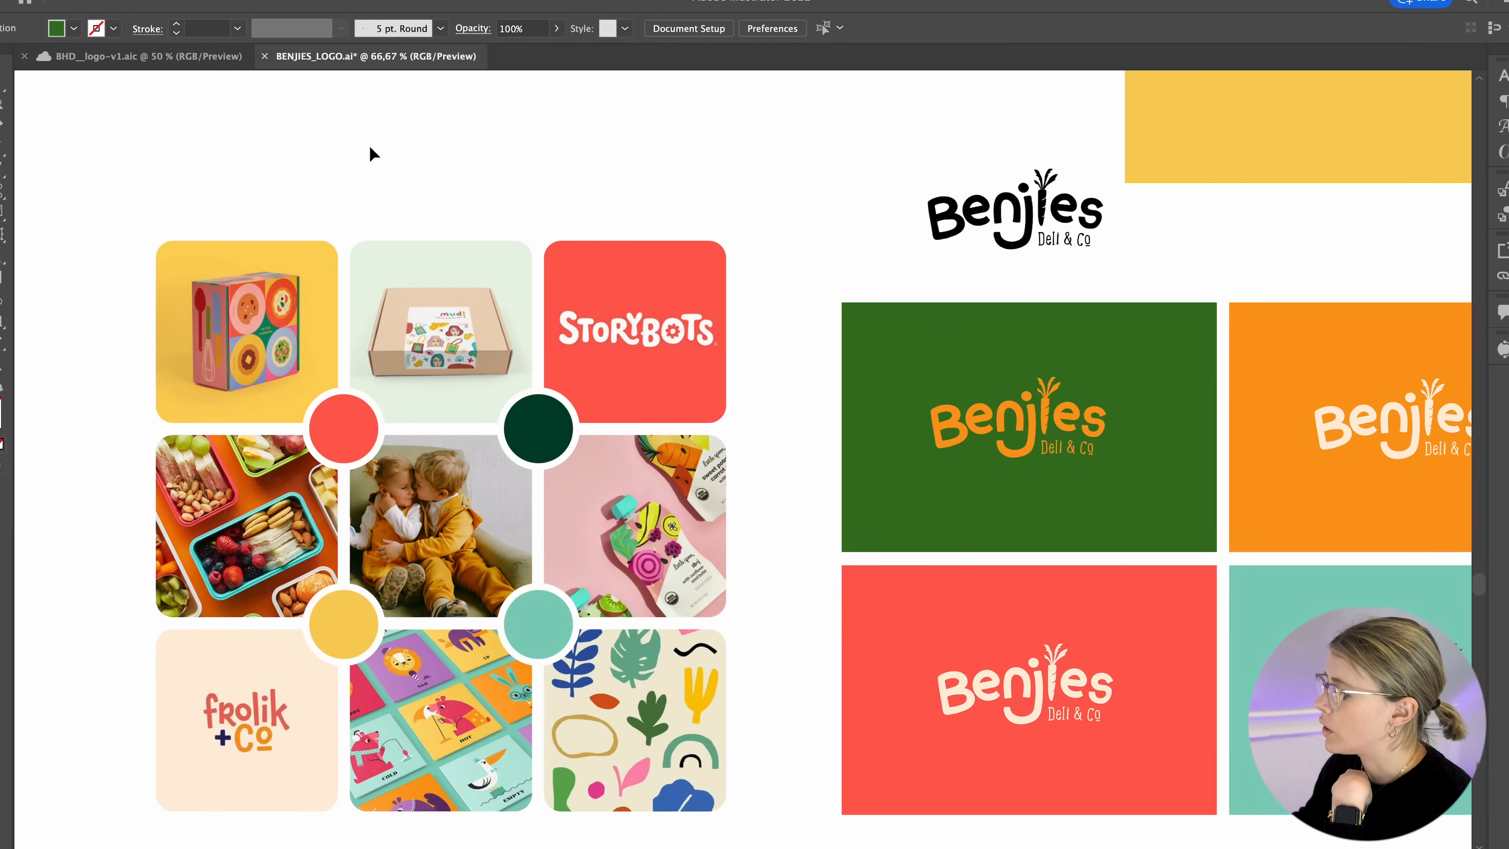
pyautogui.scroll(1, 369, 148)
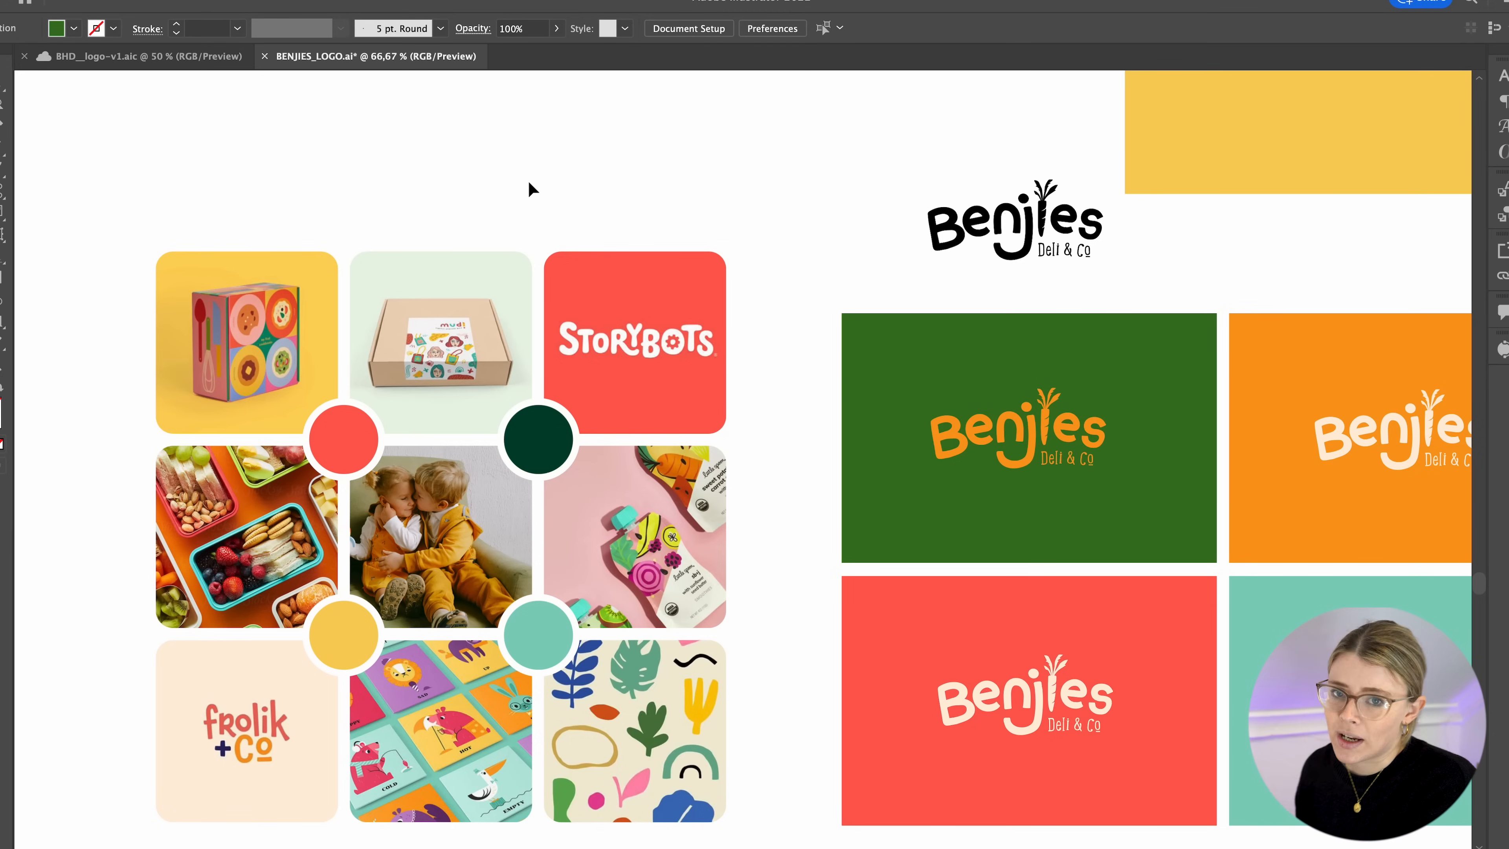
# - Move the multicoloured logo beside the orange logo in the lowest row of the cream panel
pyautogui.moveTo(672, 402); pyautogui.dragTo(358, 456)
pyautogui.moveTo(1106, 539); pyautogui.dragTo(445, 287)
pyautogui.moveTo(828, 375); pyautogui.dragTo(194, 342)
pyautogui.moveTo(439, 329); pyautogui.dragTo(386, 502)
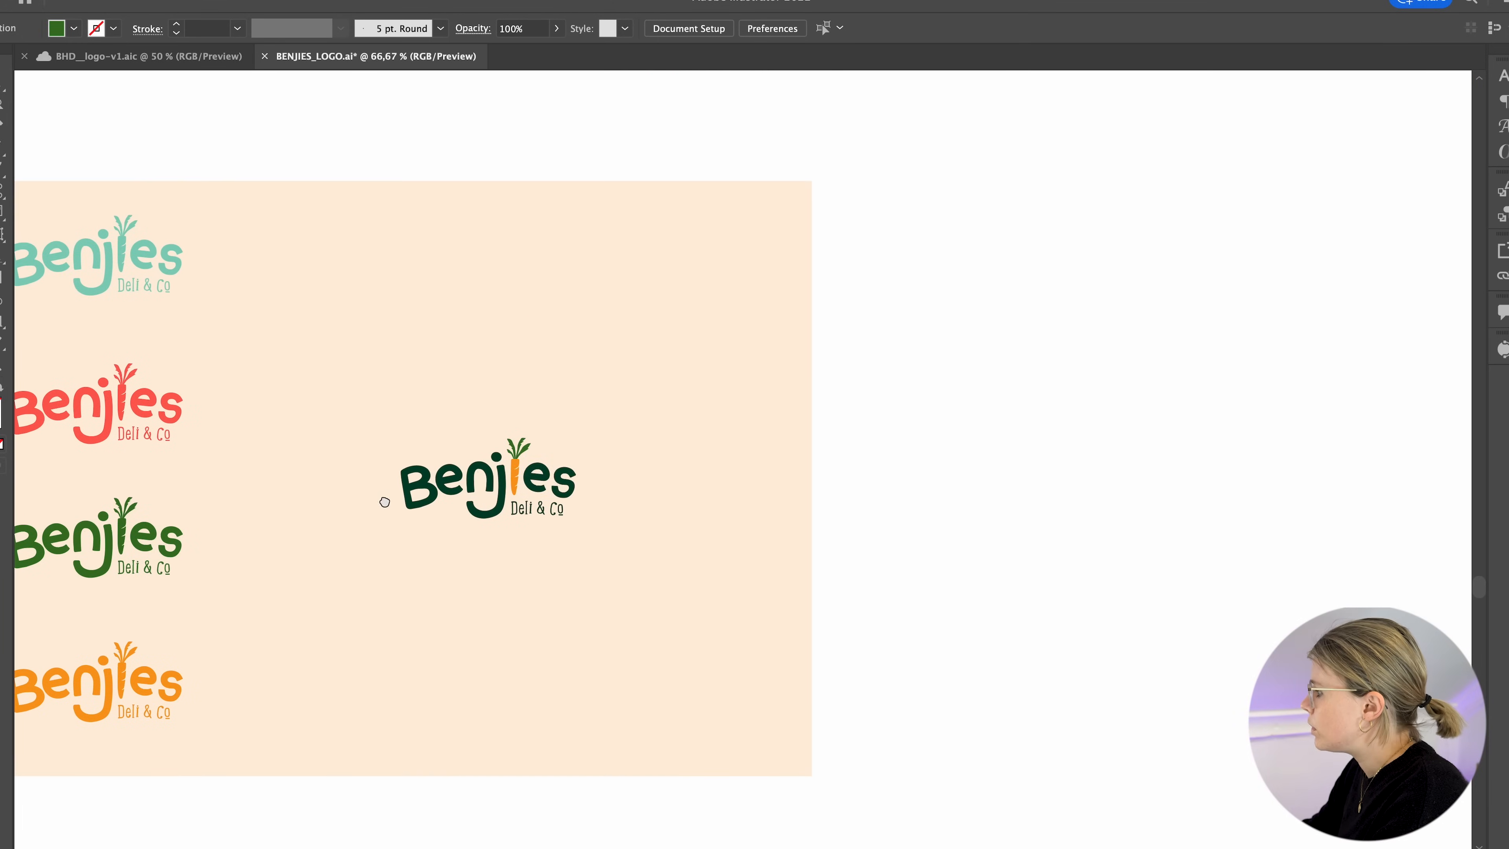
pyautogui.moveTo(593, 430); pyautogui.dragTo(375, 574)
pyautogui.moveTo(429, 493); pyautogui.dragTo(286, 693)
pyautogui.click(564, 587)
pyautogui.hscroll(-5, 564, 587)
pyautogui.scroll(-2, 563, 587)
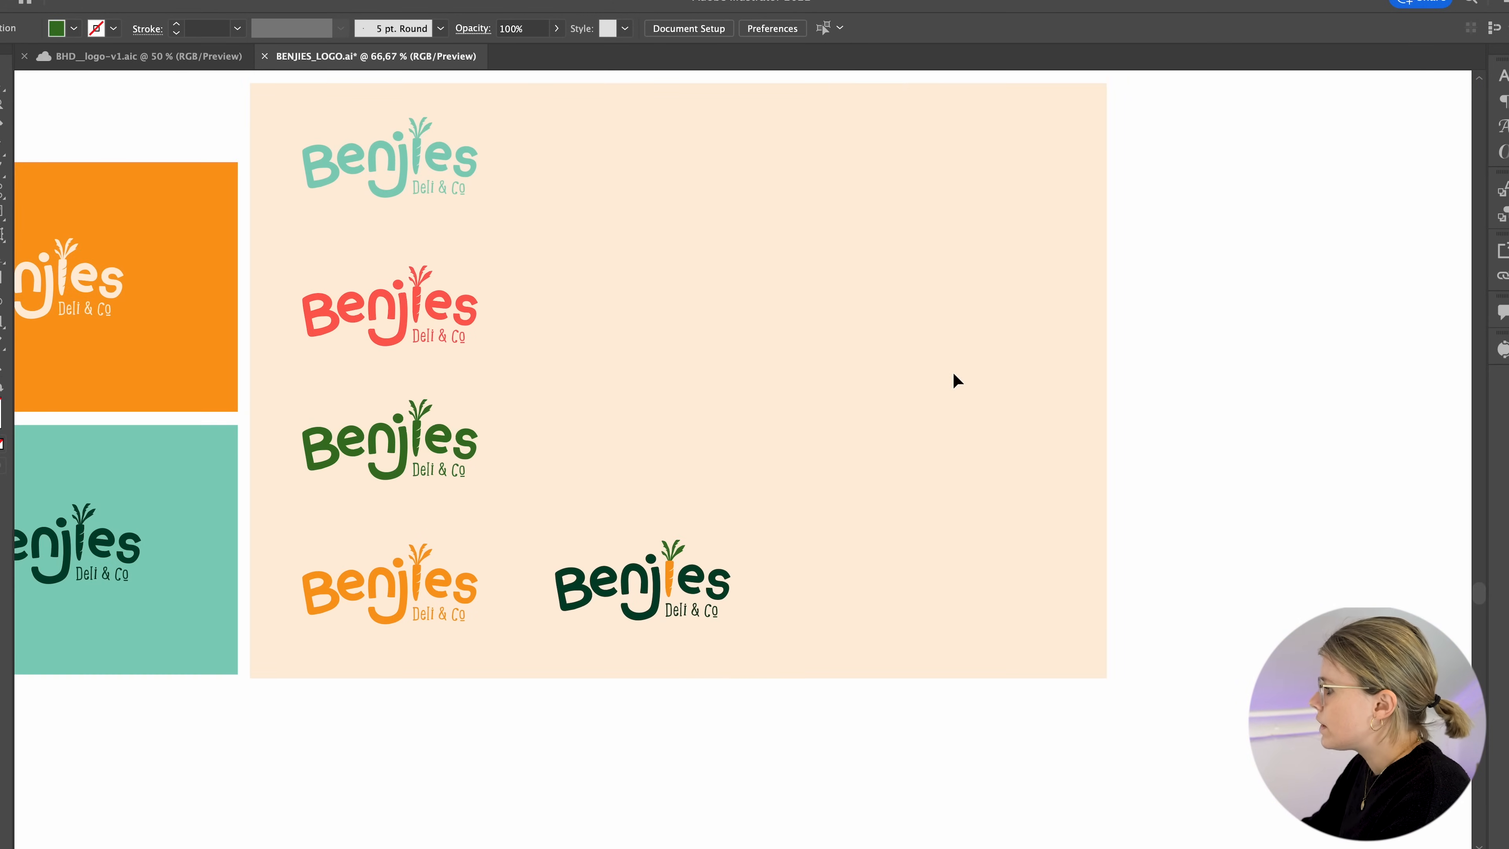
# - Draw a closed green horizontal bar about 196 × 43 px with the Pencil tool in the empty area of the cream panel
pyautogui.scroll(1, 953, 378)
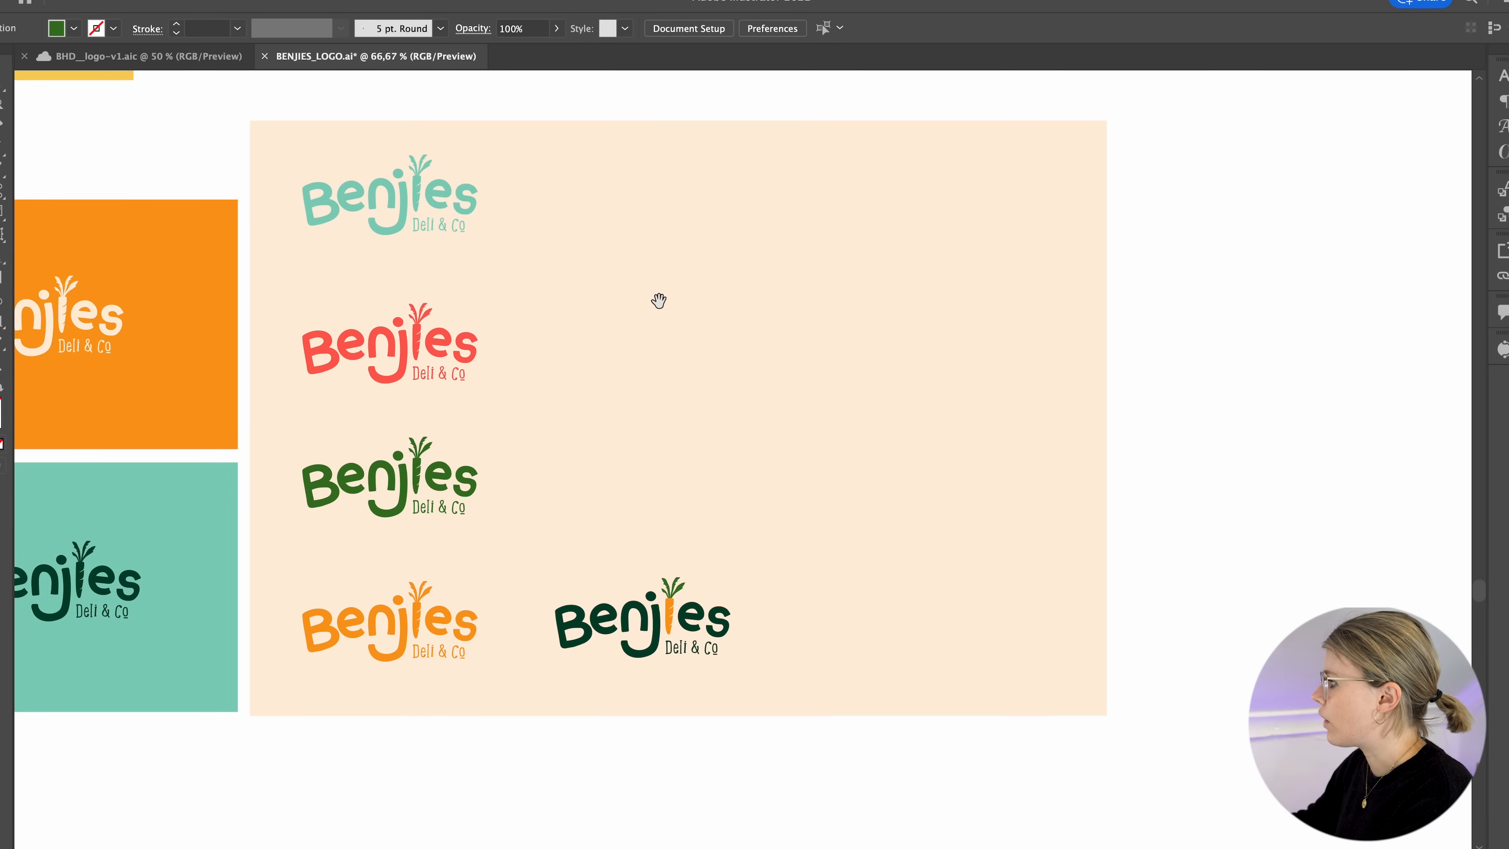
pyautogui.moveTo(505, 284); pyautogui.dragTo(1066, 361)
pyautogui.moveTo(456, 449); pyautogui.dragTo(1154, 509)
pyautogui.moveTo(454, 482); pyautogui.dragTo(538, 444)
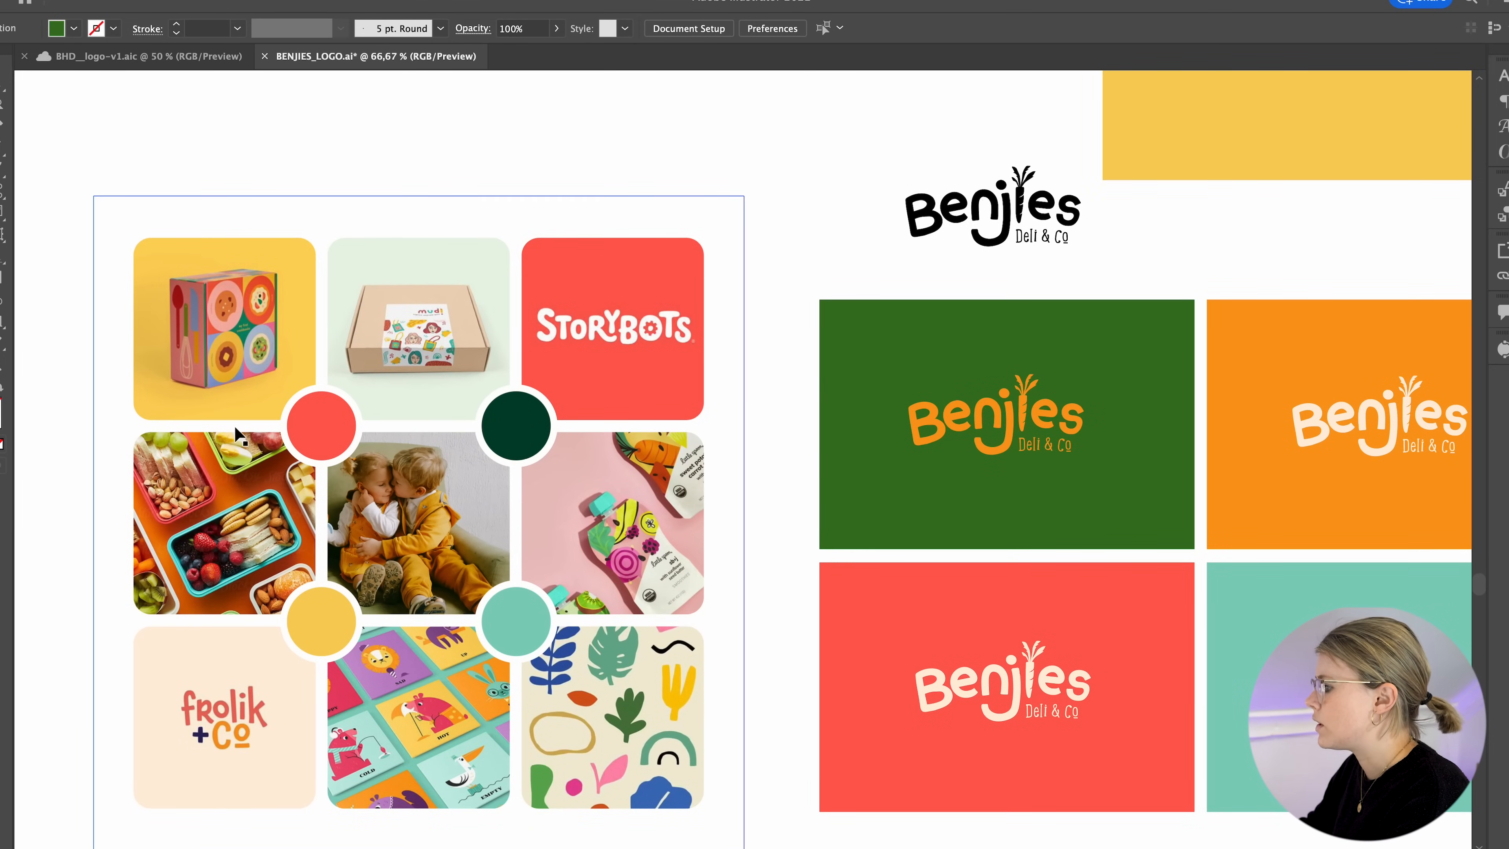
pyautogui.moveTo(753, 533); pyautogui.dragTo(0, 492)
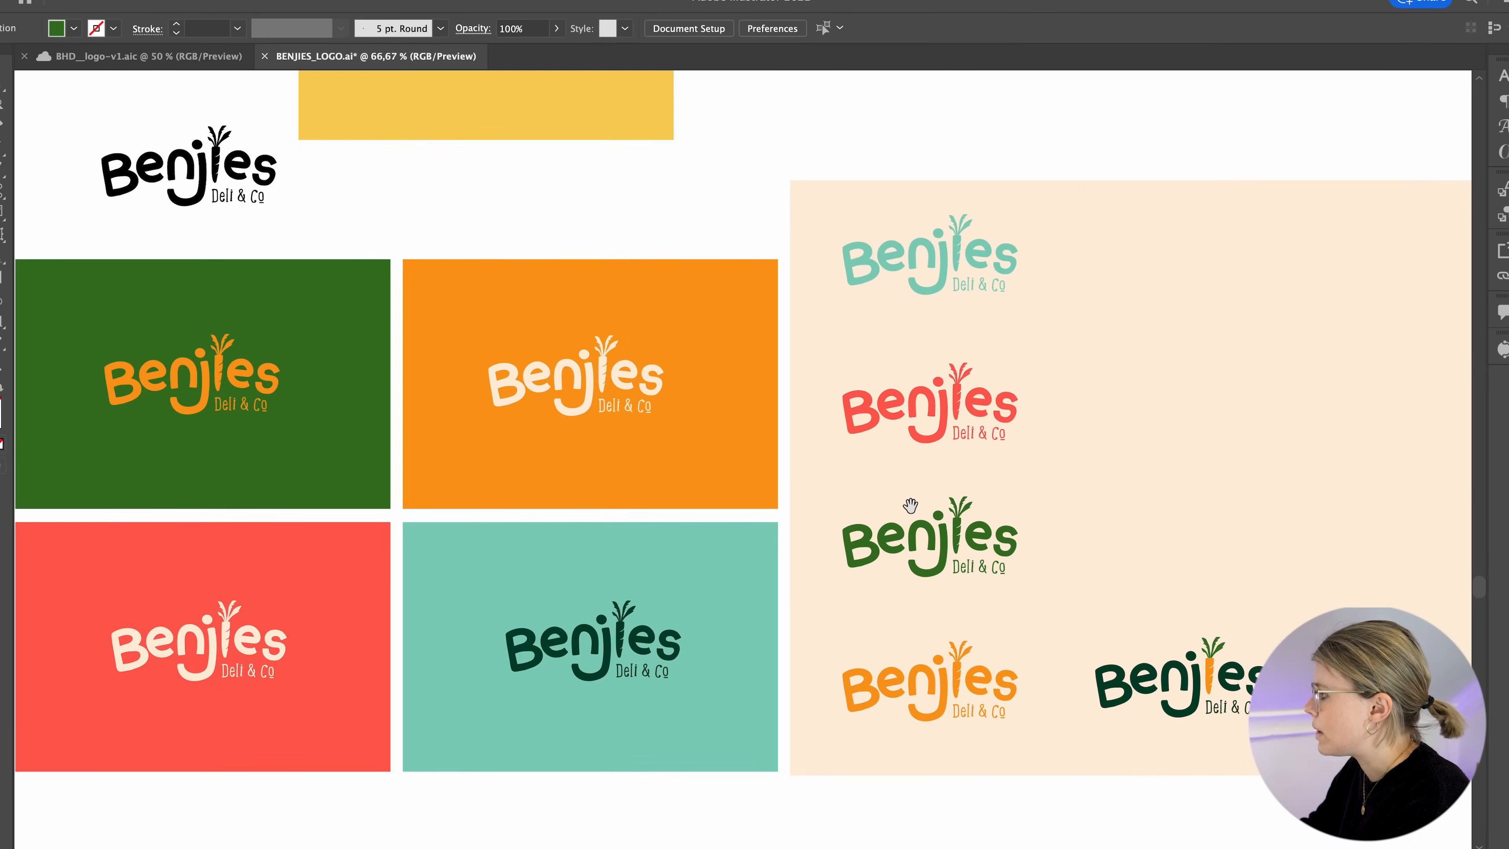
pyautogui.moveTo(916, 505); pyautogui.dragTo(205, 491)
pyautogui.hotkey('ctrl', '+')
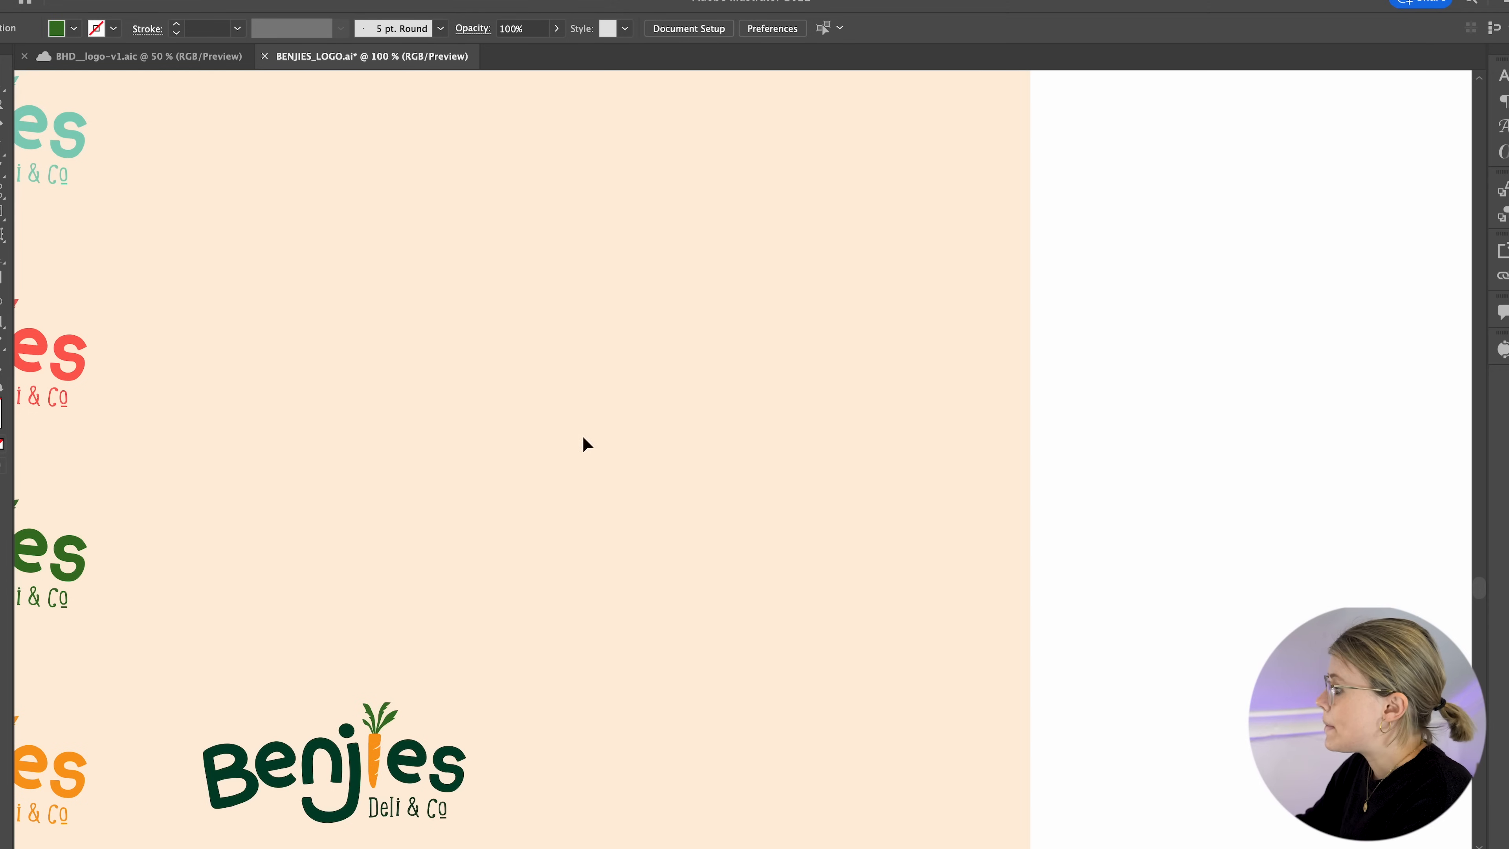
pyautogui.moveTo(606, 444); pyautogui.dragTo(789, 495)
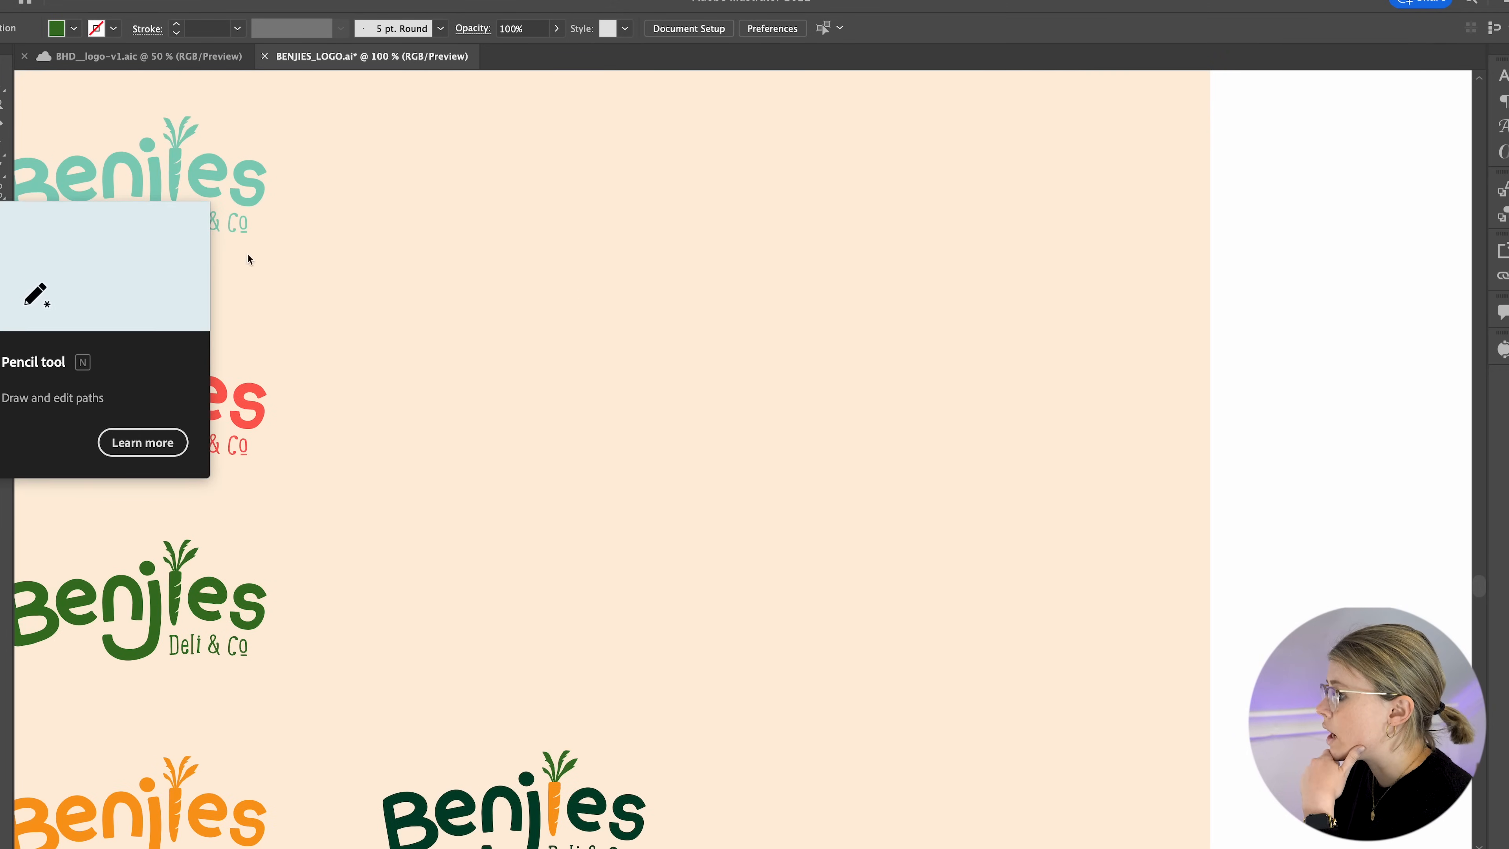
pyautogui.click(3, 192)
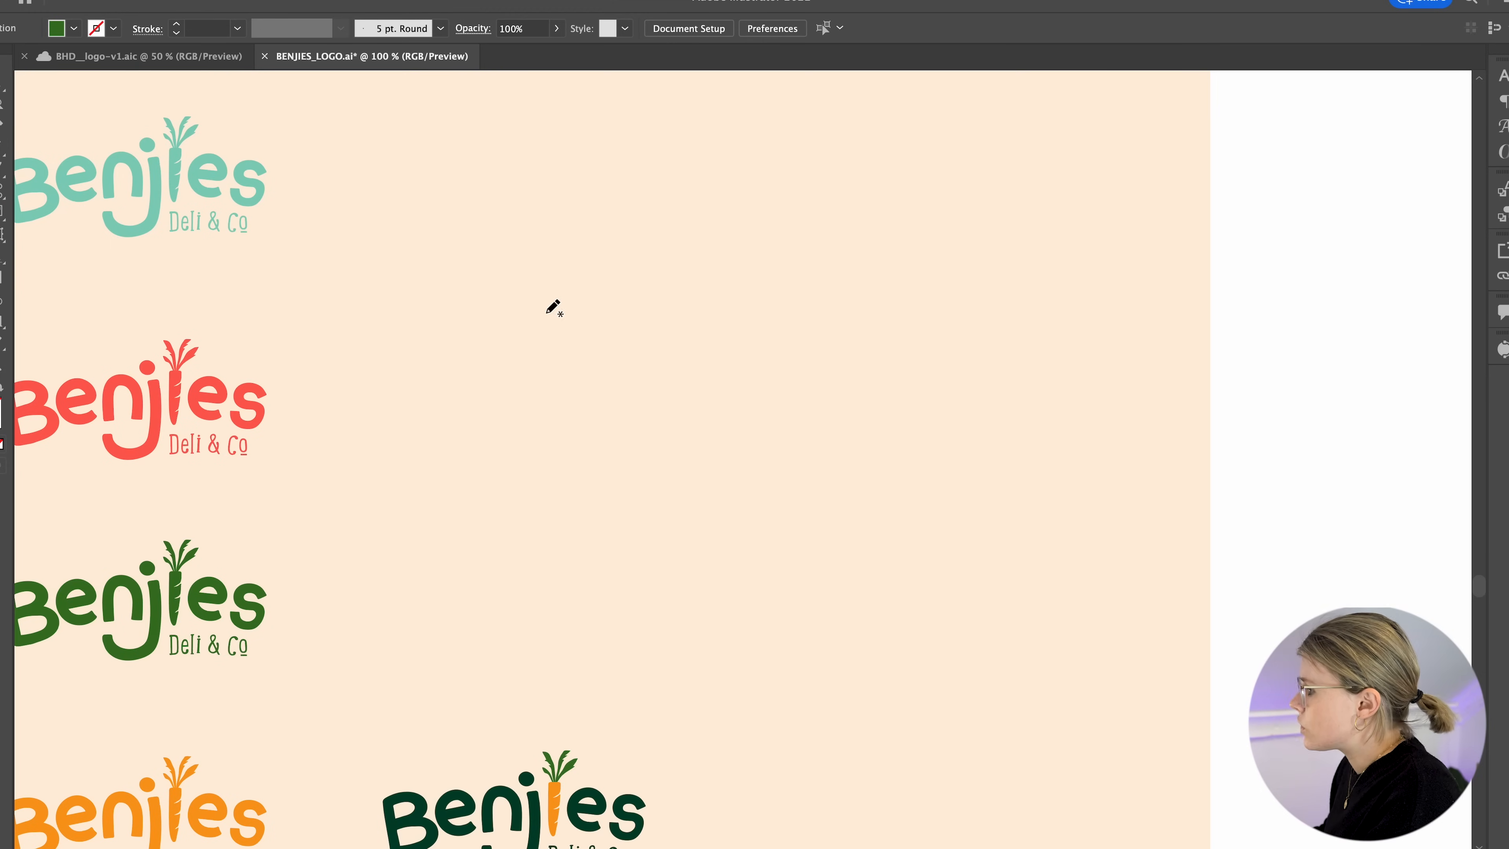
pyautogui.moveTo(664, 285)
pyautogui.mouseDown()
pyautogui.moveTo(453, 292)
pyautogui.moveTo(453, 324)
pyautogui.moveTo(621, 324)
pyautogui.moveTo(659, 309)
pyautogui.moveTo(663, 285)
pyautogui.mouseUp()
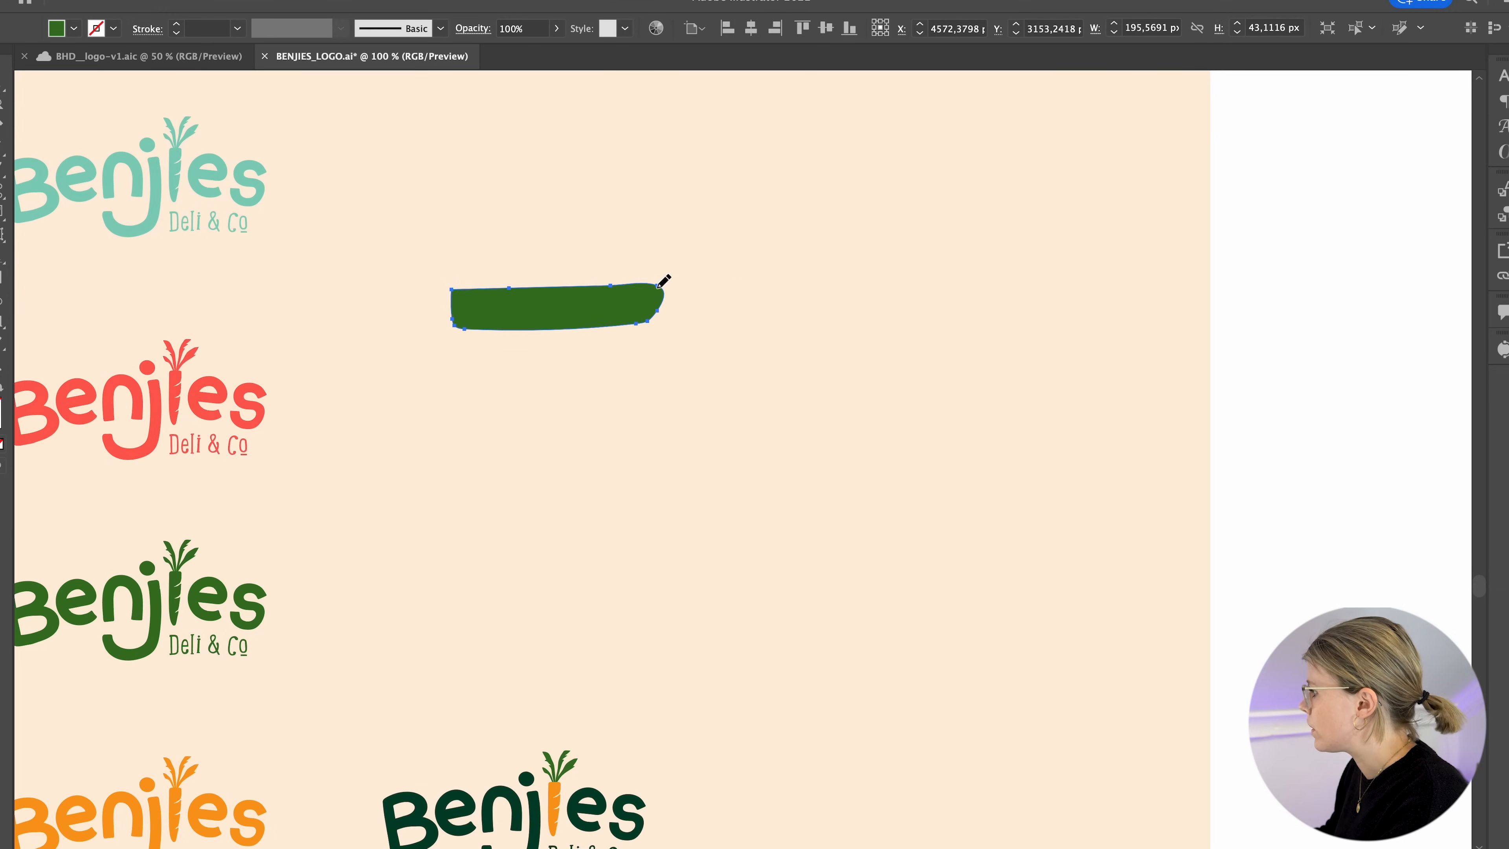
# - Try a closed green knife-blade shape joined to the rounded end of the green bar, and delete both shapes
pyautogui.moveTo(659, 286)
pyautogui.mouseDown()
pyautogui.moveTo(879, 273)
pyautogui.moveTo(847, 341)
pyautogui.moveTo(800, 355)
pyautogui.moveTo(699, 352)
pyautogui.moveTo(666, 311)
pyautogui.mouseUp()
pyautogui.press('v')
pyautogui.click(952, 326)
pyautogui.click(797, 332)
pyautogui.click(967, 415)
pyautogui.click(752, 326)
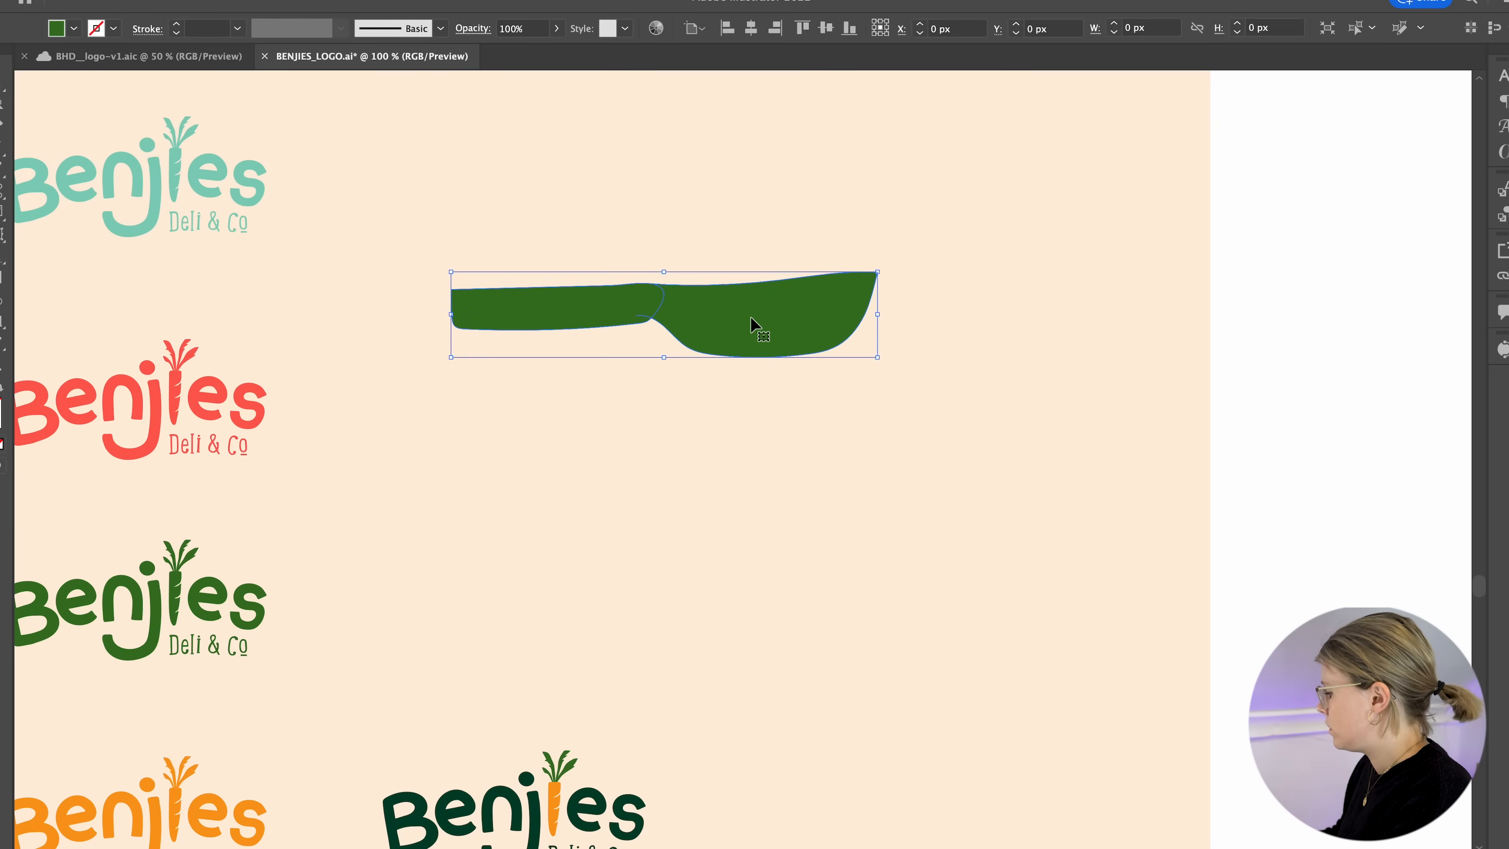
pyautogui.press('Delete')
# - Examine the moodboard's packaging images and cut-out style illustrations as reference for the illustrated shapes, and return to the cream panel's empty area
pyautogui.hscroll(-1, 654, 326)
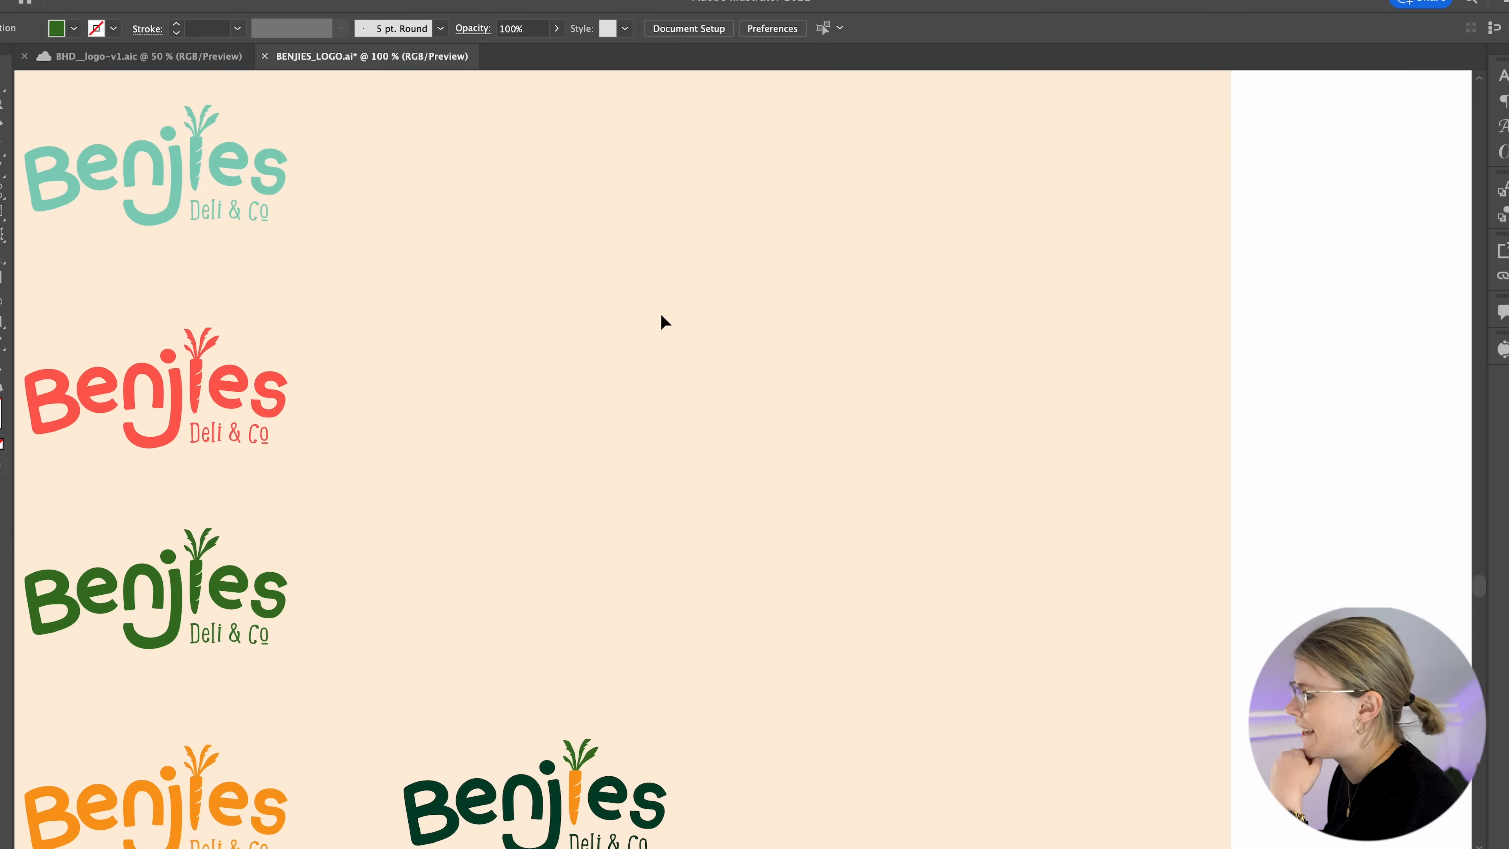
pyautogui.hscroll(-3, 556, 363)
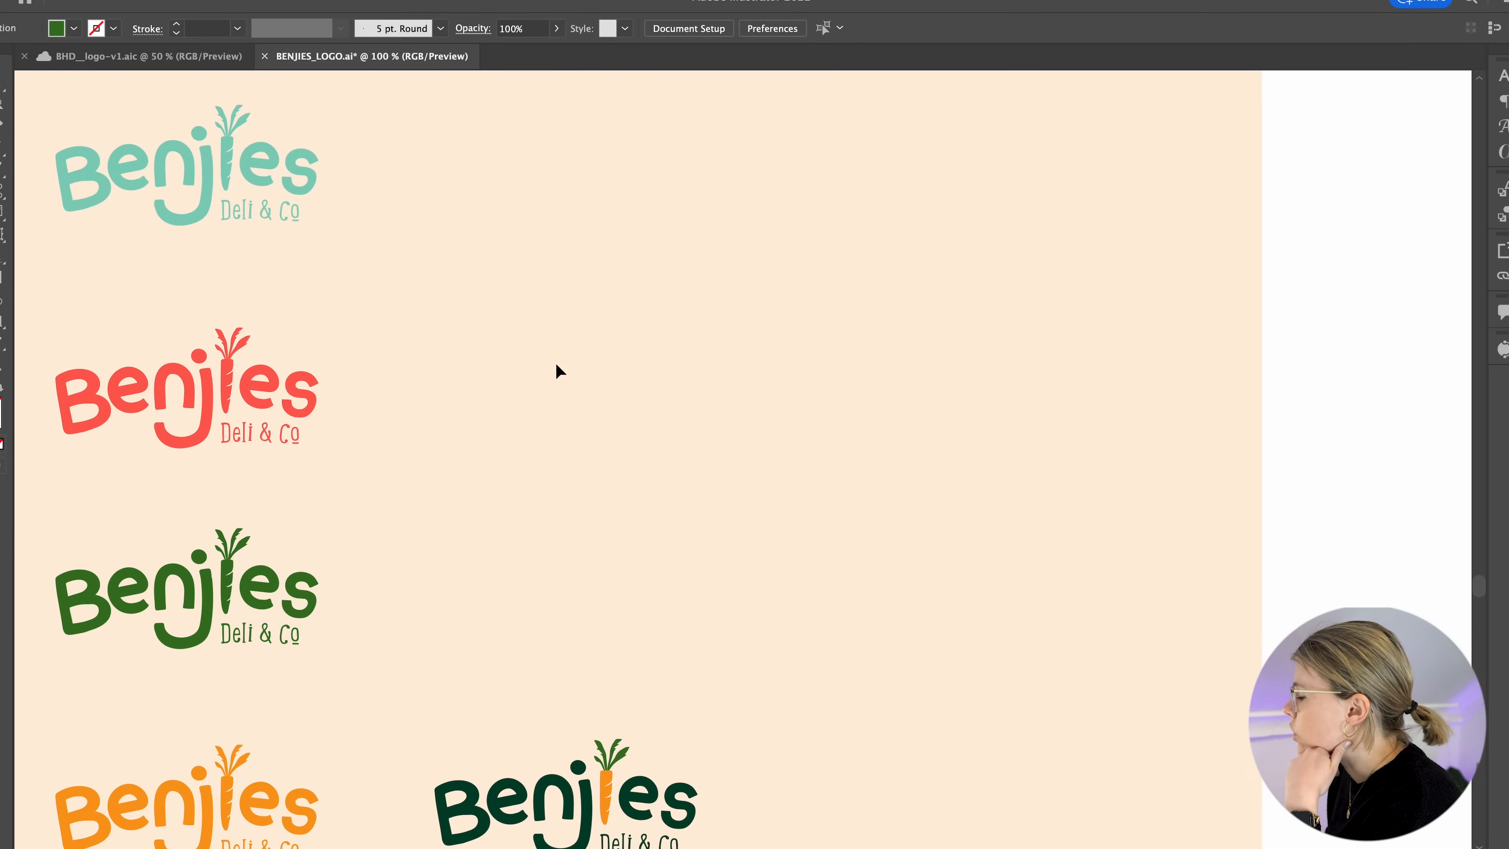
pyautogui.moveTo(467, 363); pyautogui.dragTo(1155, 336)
pyautogui.moveTo(591, 363); pyautogui.dragTo(1191, 312)
pyautogui.moveTo(381, 389); pyautogui.dragTo(1303, 350)
pyautogui.moveTo(681, 425); pyautogui.dragTo(704, 486)
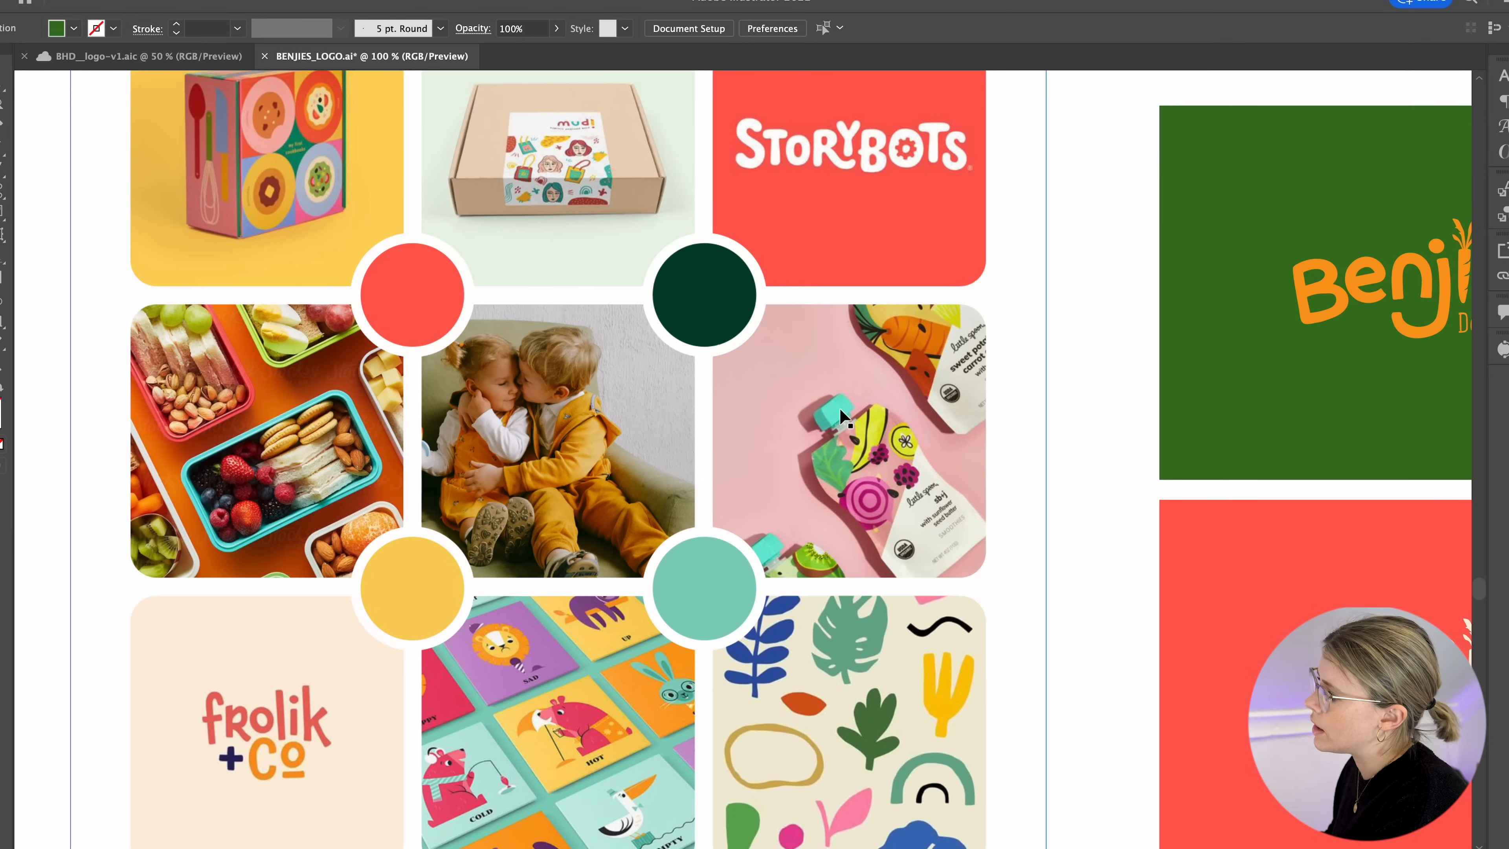
pyautogui.moveTo(1045, 329); pyautogui.dragTo(256, 395)
pyautogui.moveTo(1105, 383); pyautogui.dragTo(374, 364)
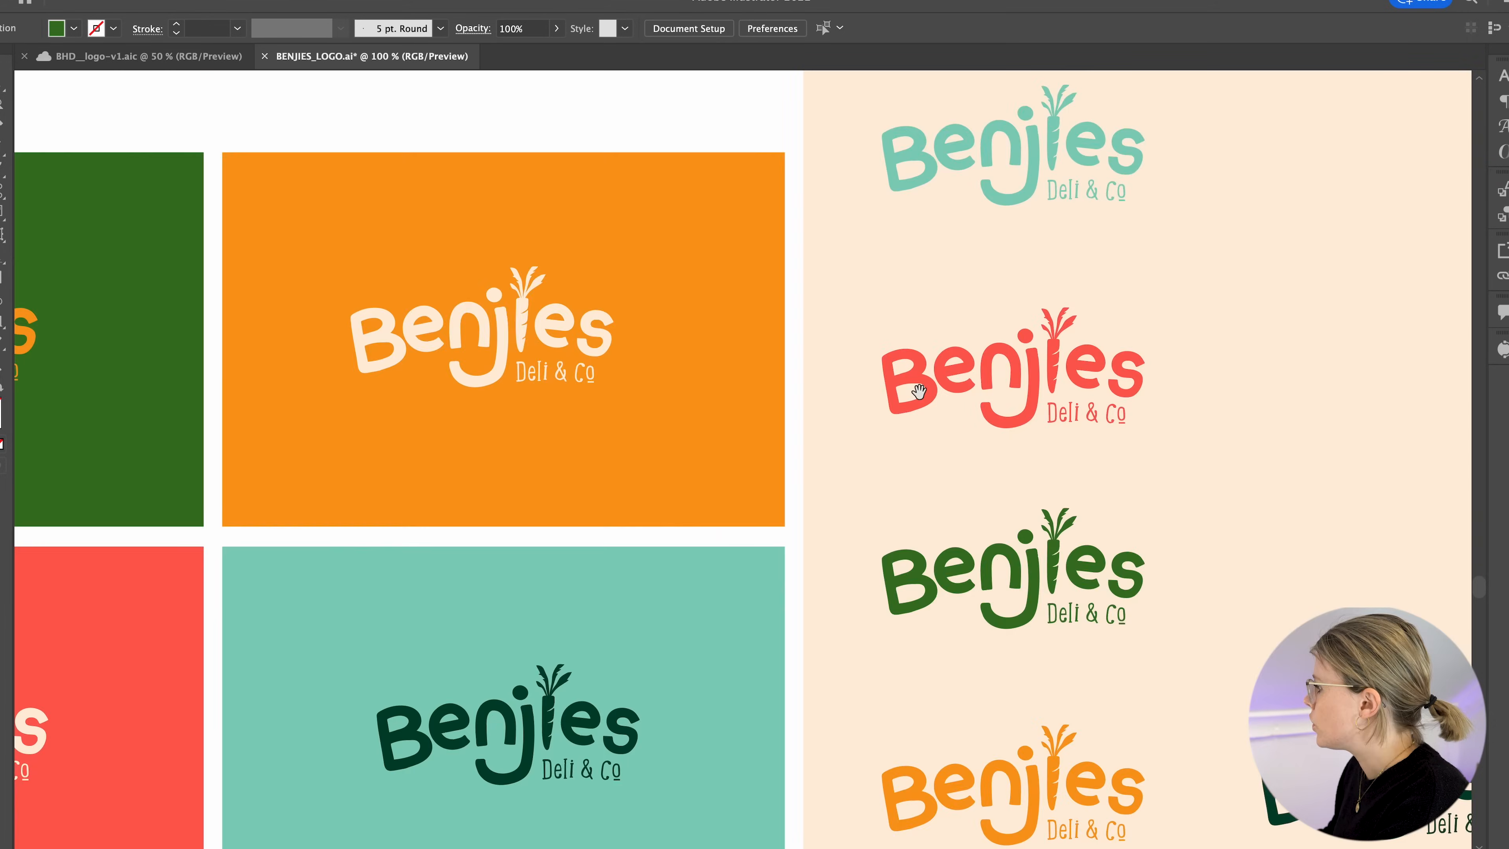
pyautogui.moveTo(867, 393); pyautogui.dragTo(49, 374)
pyautogui.moveTo(778, 394); pyautogui.dragTo(697, 415)
# - Try a three-pronged fork-head outline about 143 × 190 px with the Paintbrush, using a green stroke and no fill, and delete it
pyautogui.press('b')
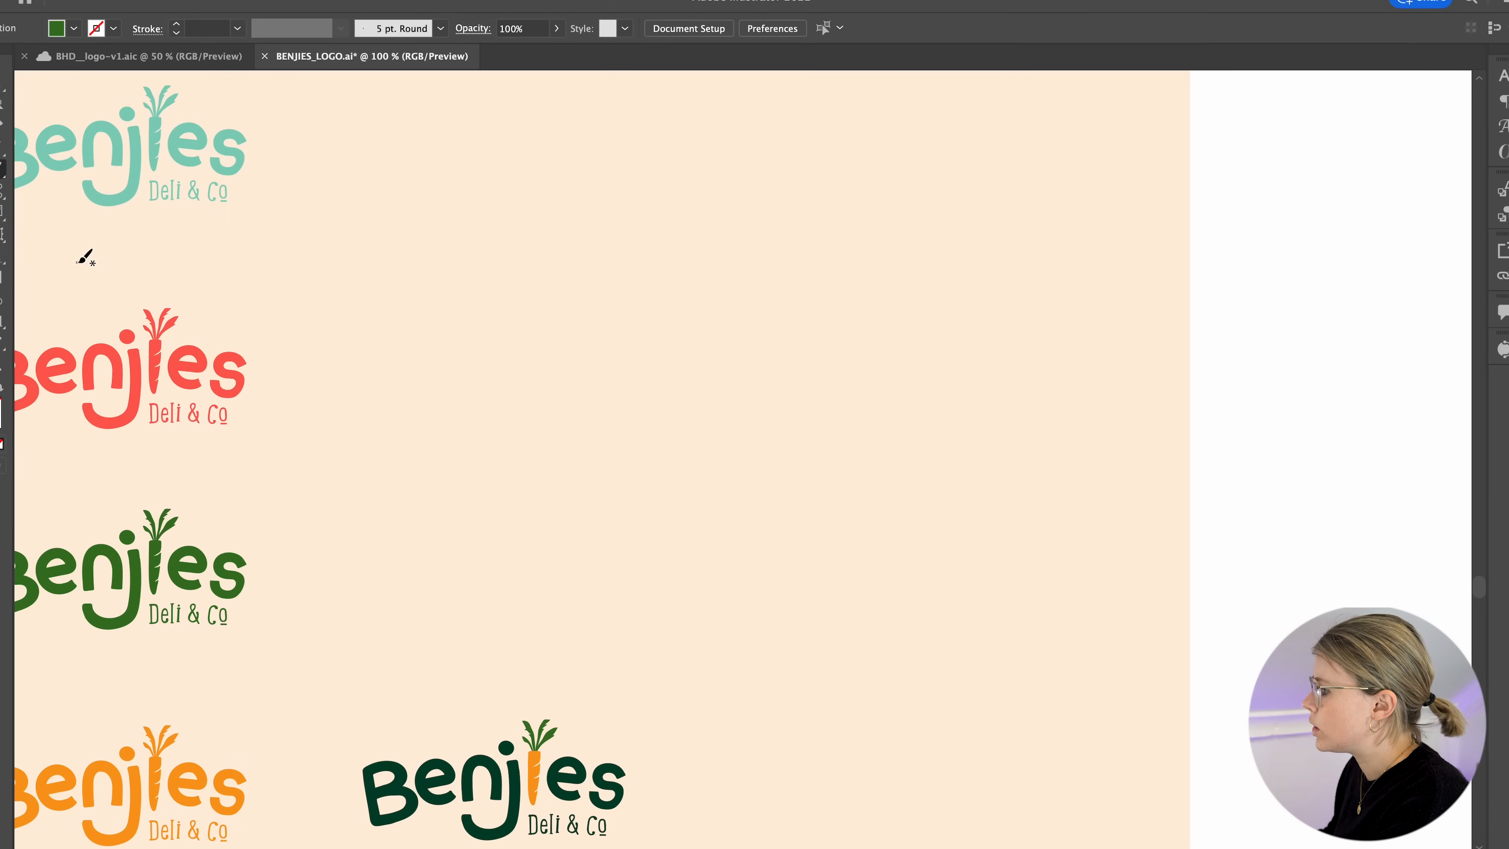
pyautogui.hotkey('shift', 'x')
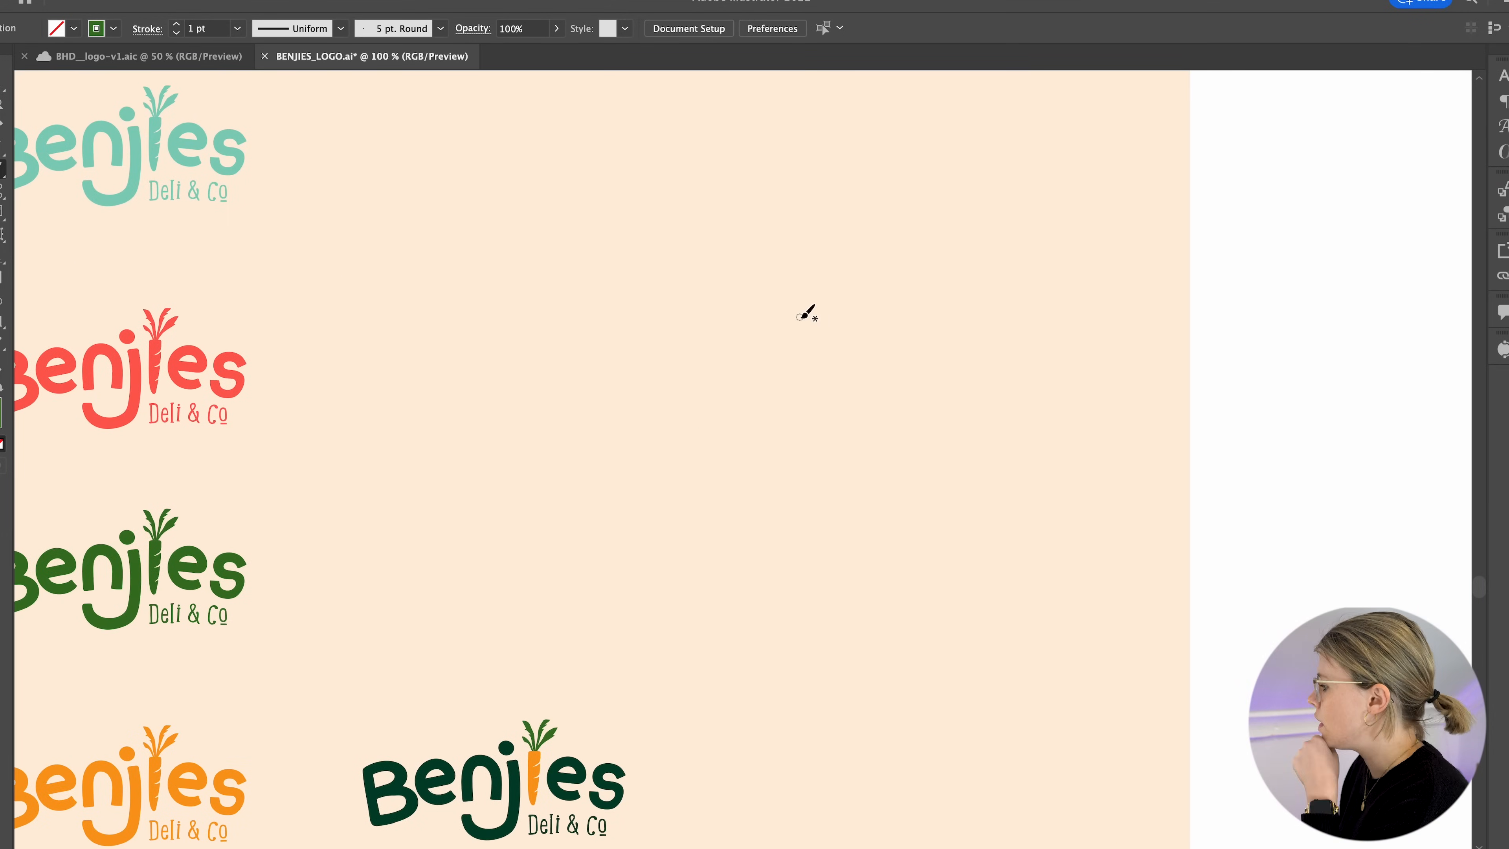
pyautogui.moveTo(499, 195)
pyautogui.mouseDown()
pyautogui.moveTo(520, 311)
pyautogui.moveTo(653, 299)
pyautogui.moveTo(648, 148)
pyautogui.moveTo(618, 272)
pyautogui.moveTo(599, 269)
pyautogui.moveTo(585, 112)
pyautogui.moveTo(565, 117)
pyautogui.moveTo(554, 284)
pyautogui.moveTo(535, 272)
pyautogui.moveTo(515, 173)
pyautogui.moveTo(502, 209)
pyautogui.mouseUp()
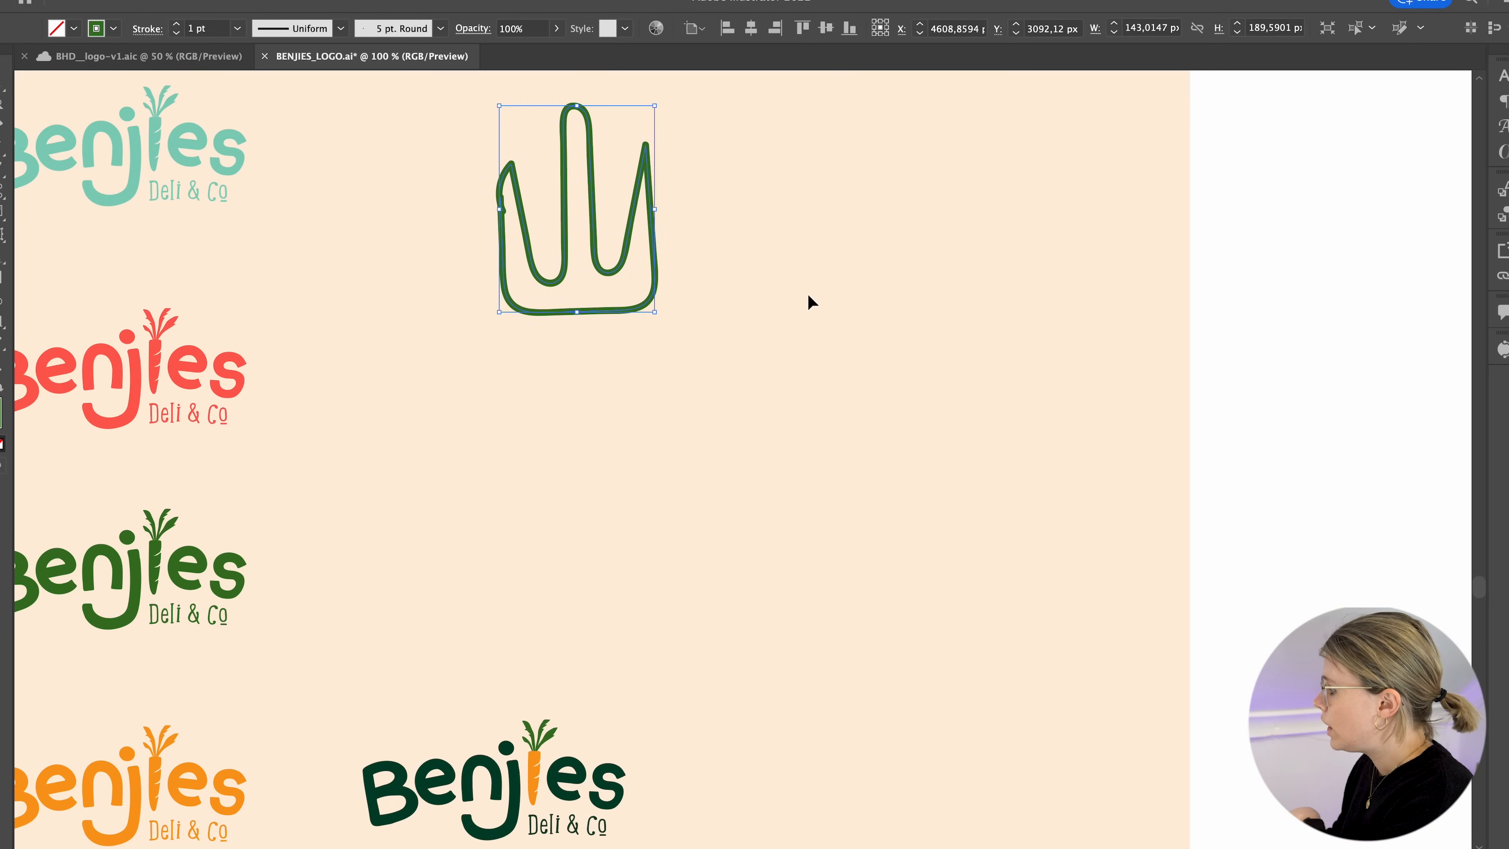
pyautogui.press('Delete')
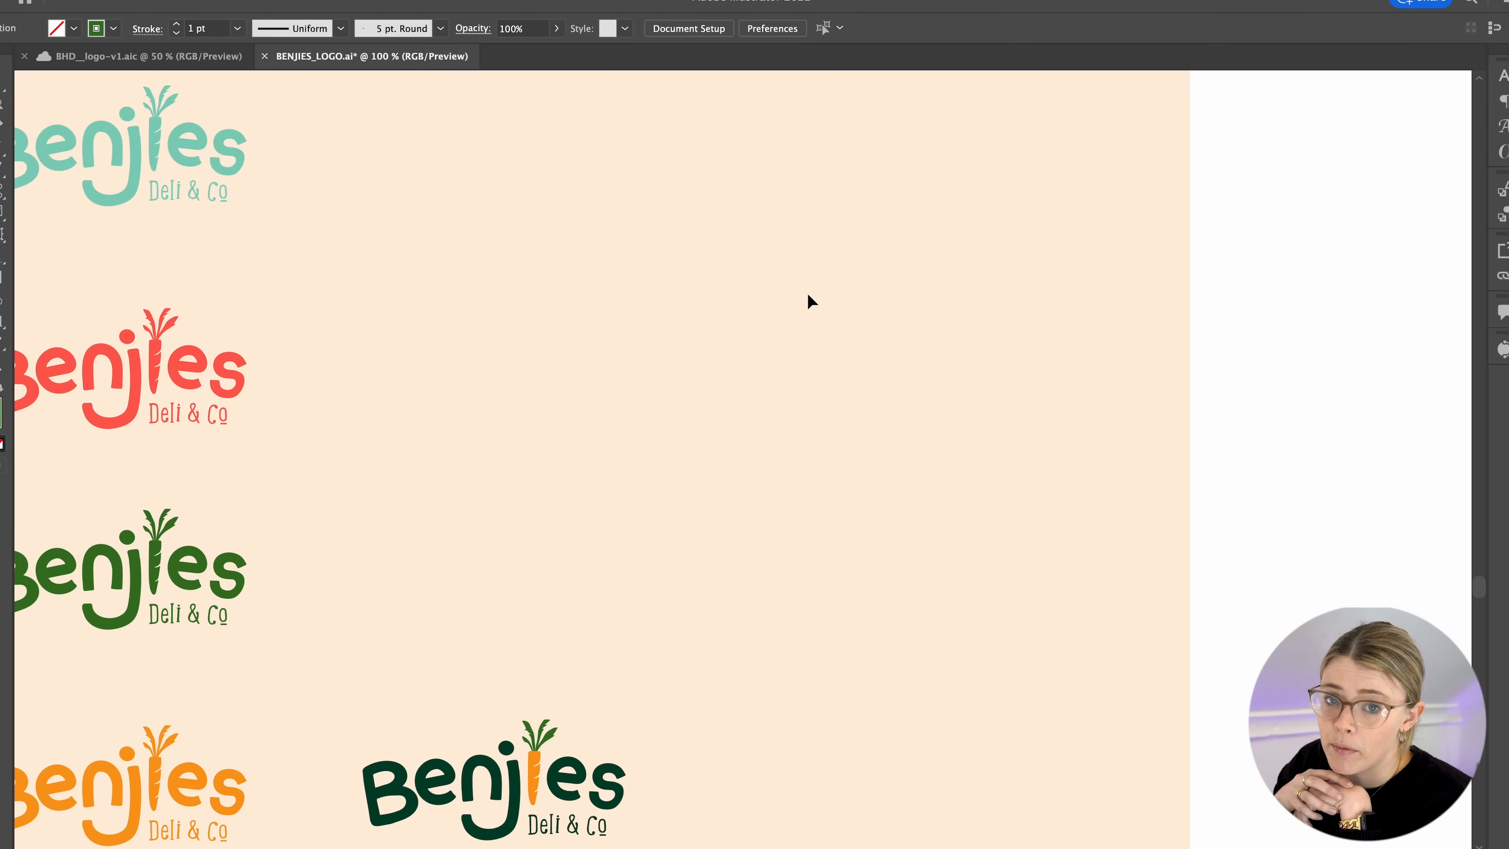